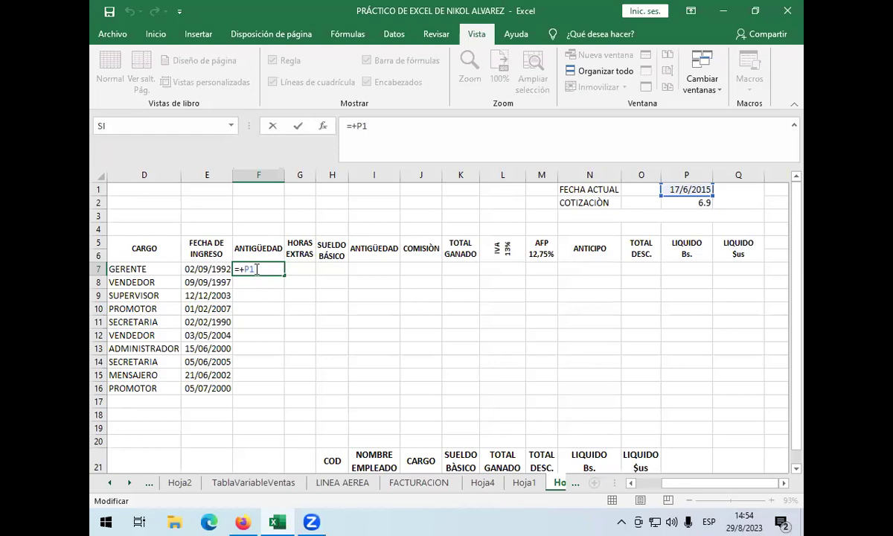
Replace the formula being edited in F7 with +entero((P1-E7/360)) to compute the first employee's seniority
key(BackSpace)
key(BackSpace)
key(BackSpace)
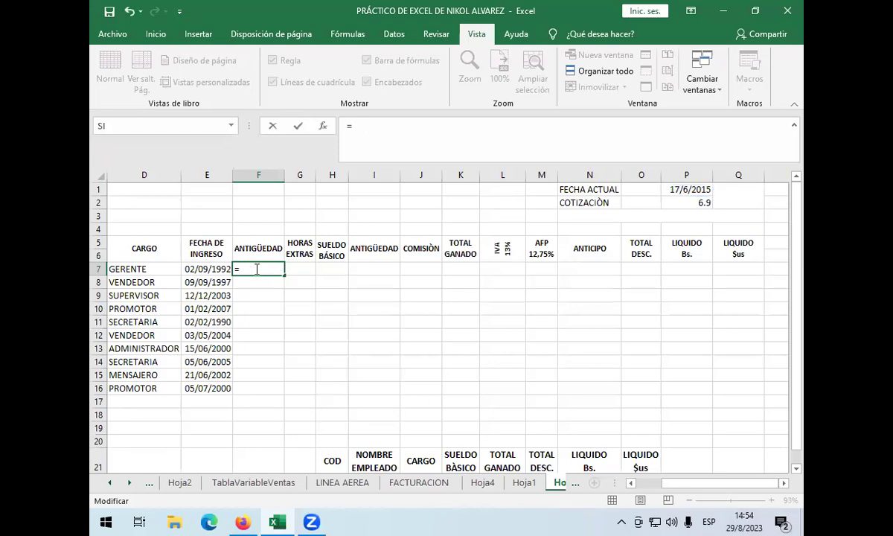
key(BackSpace)
text(+entero)
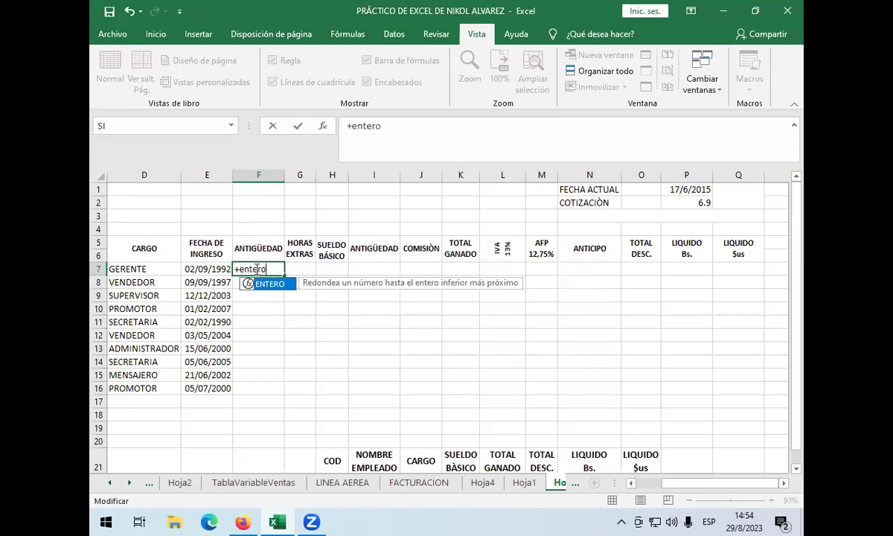
text(()
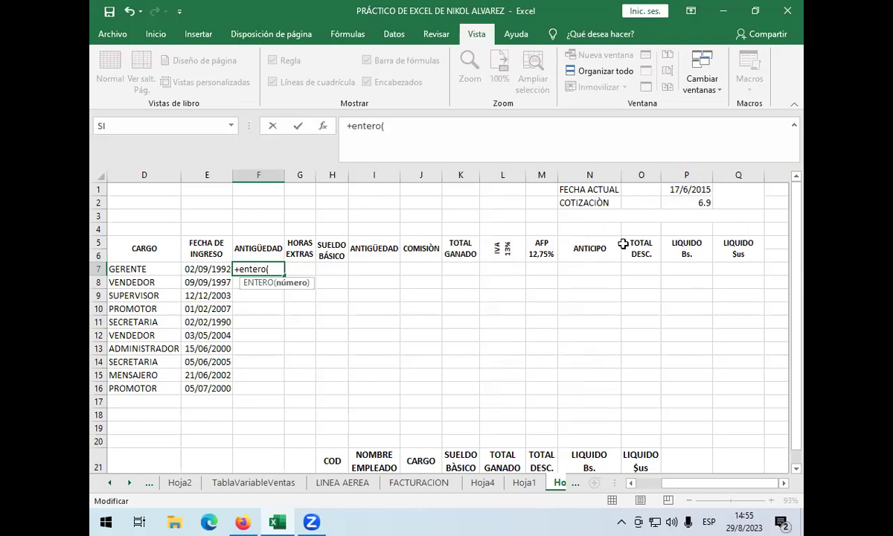
text(()
click(691, 190)
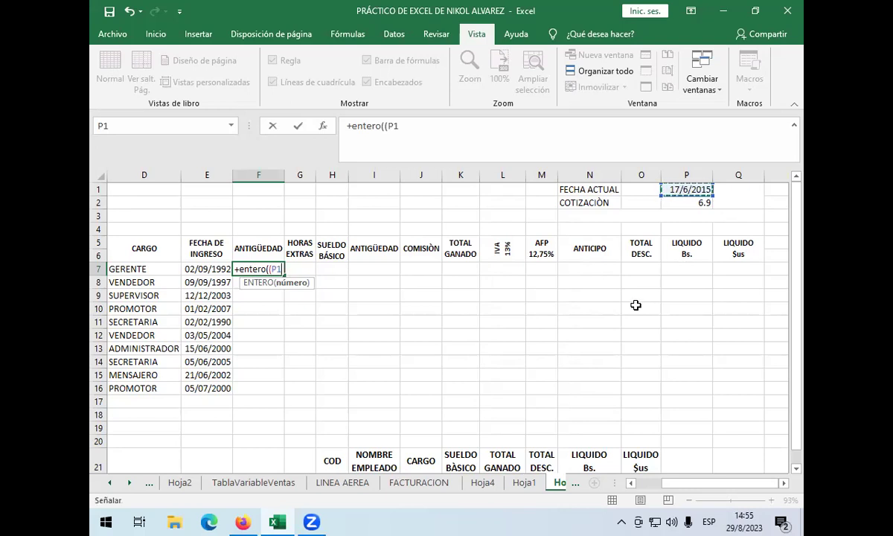
text(-)
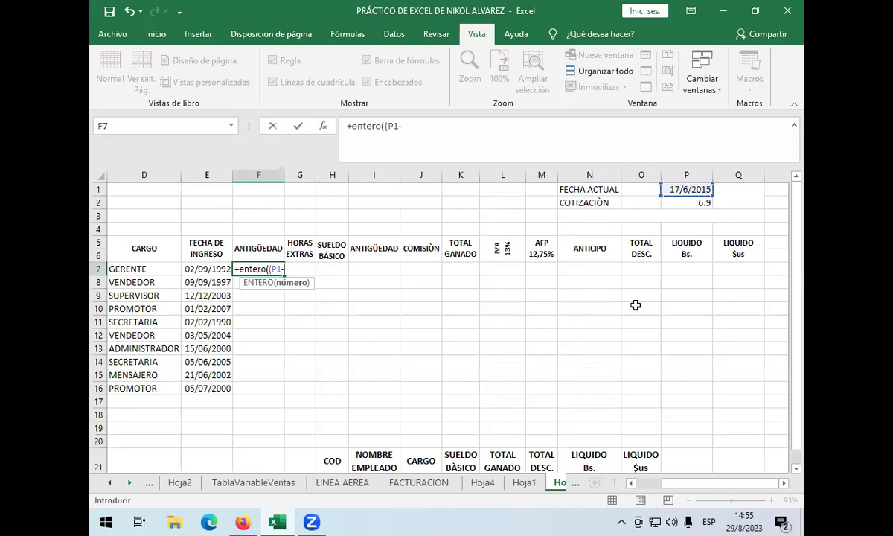
click(220, 266)
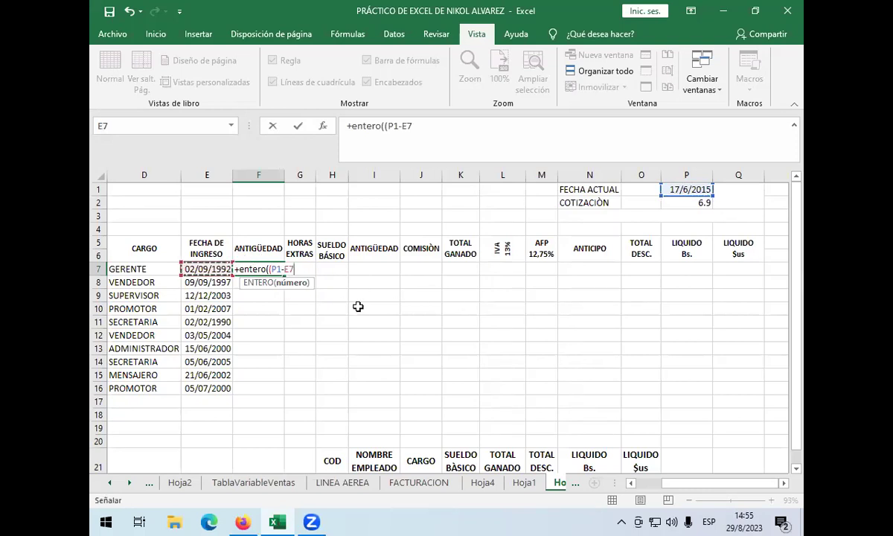
text(/)
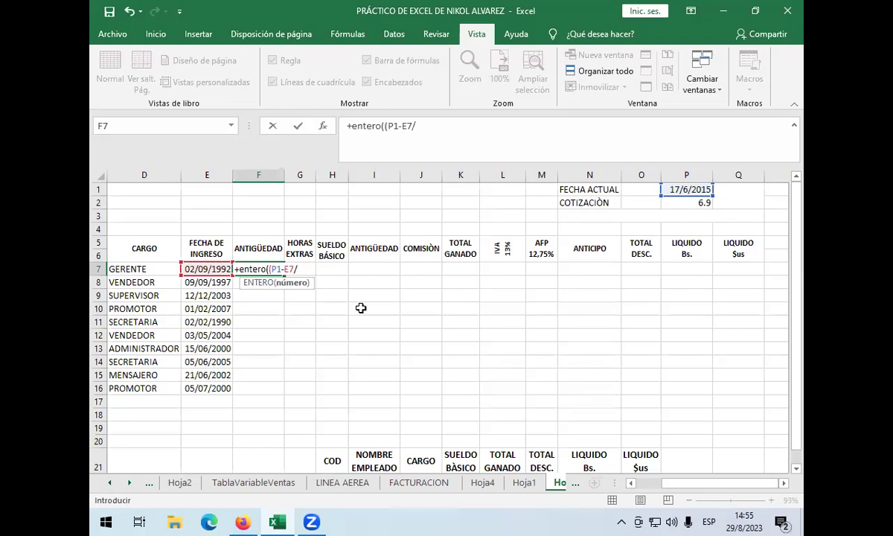
text(360)))
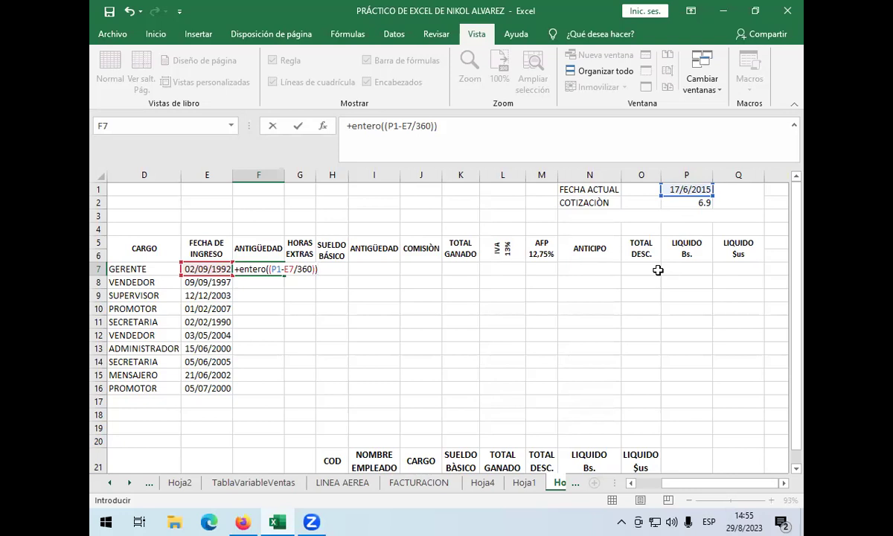
Make the P1 reference absolute as $P$1 in the F7 seniority formula and commit it
click(281, 270)
key(F4)
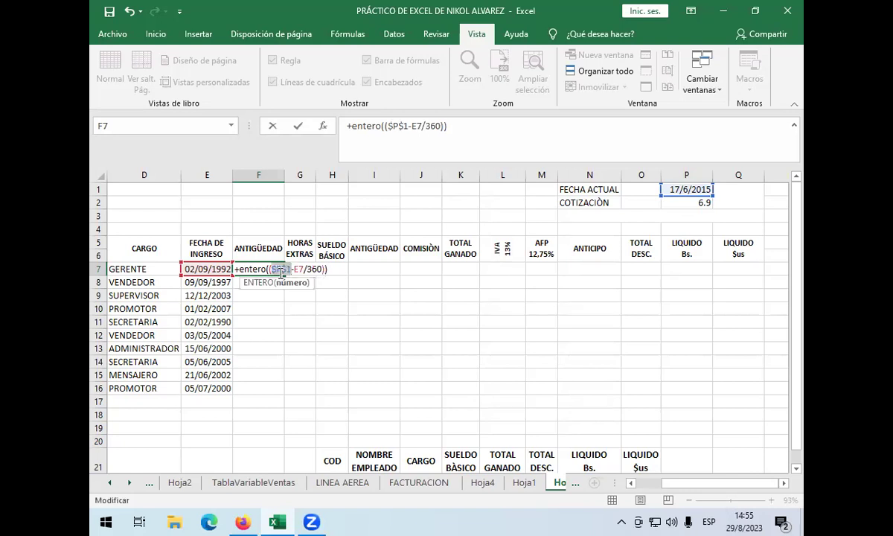
click(329, 269)
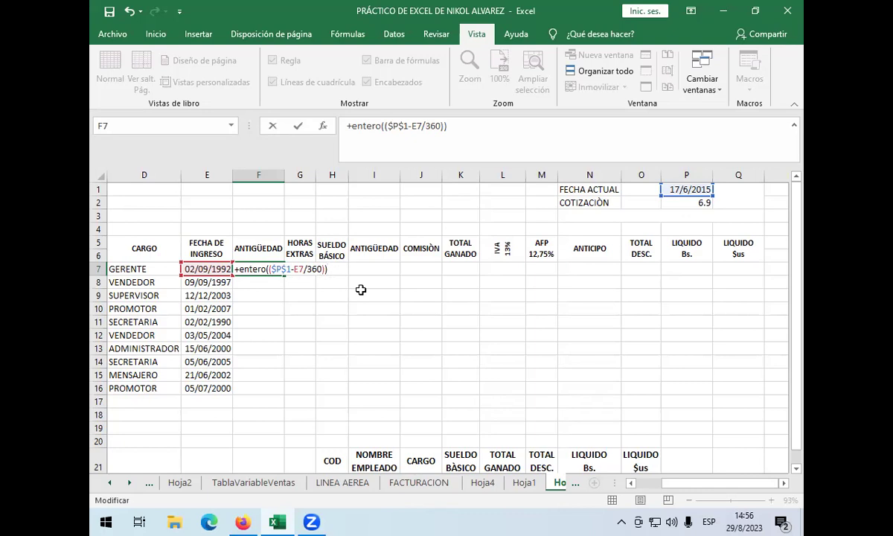
key(Return)
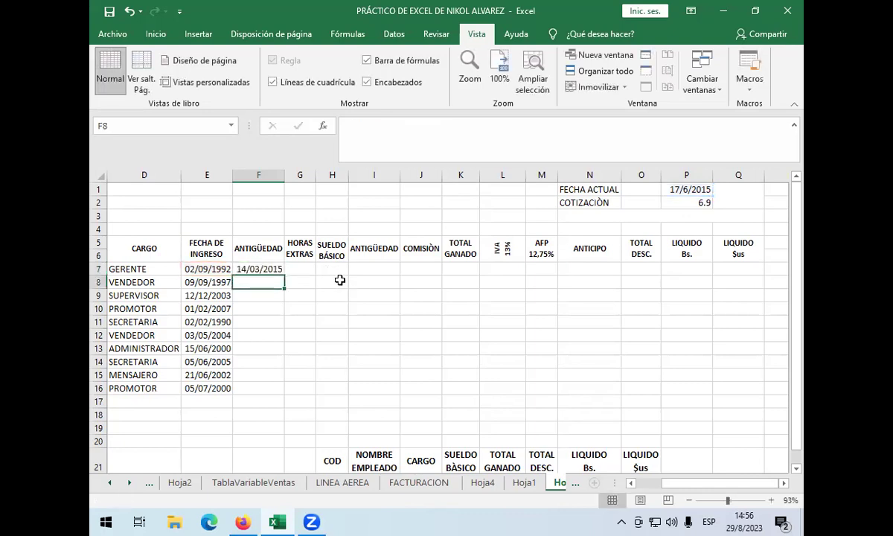
Correct the parentheses in F7 so the date difference is divided as a whole: =+ENTERO(($P$1-E7)/360)
double_click(261, 268)
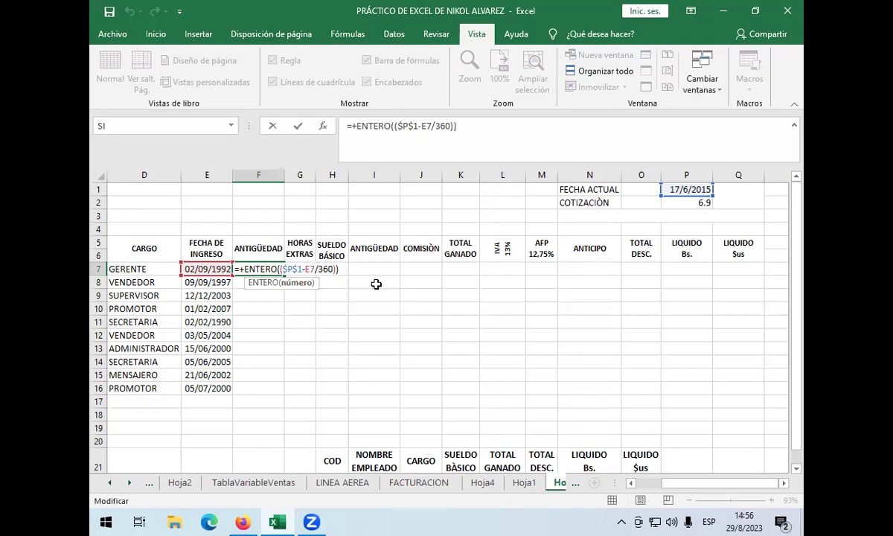
text())
key(BackSpace)
key(Return)
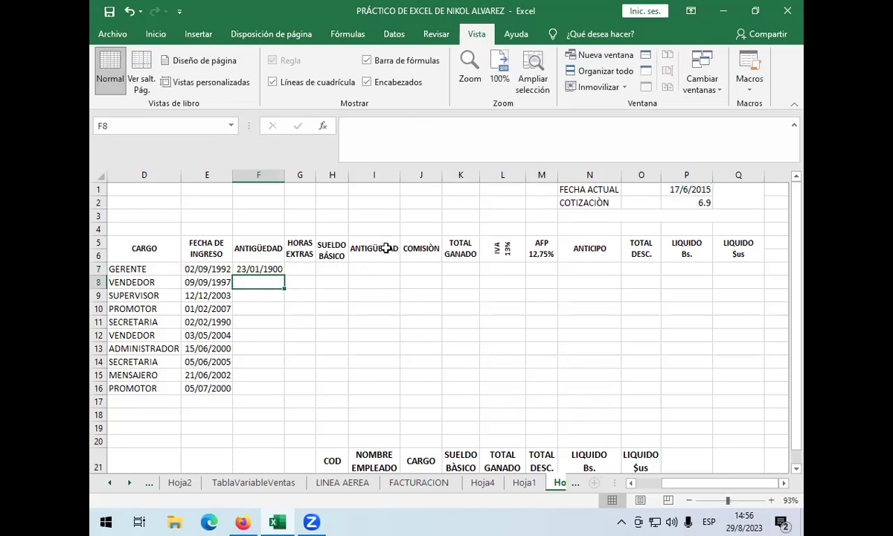
double_click(264, 270)
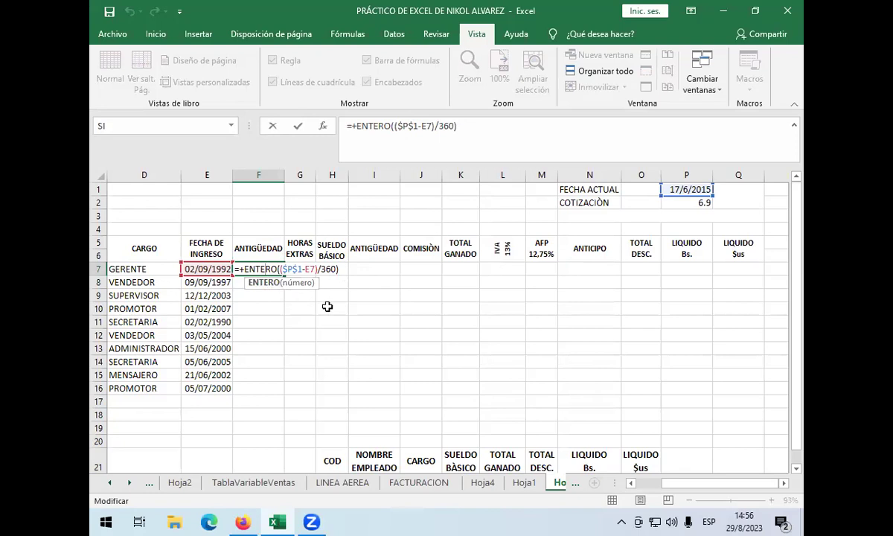
click(338, 271)
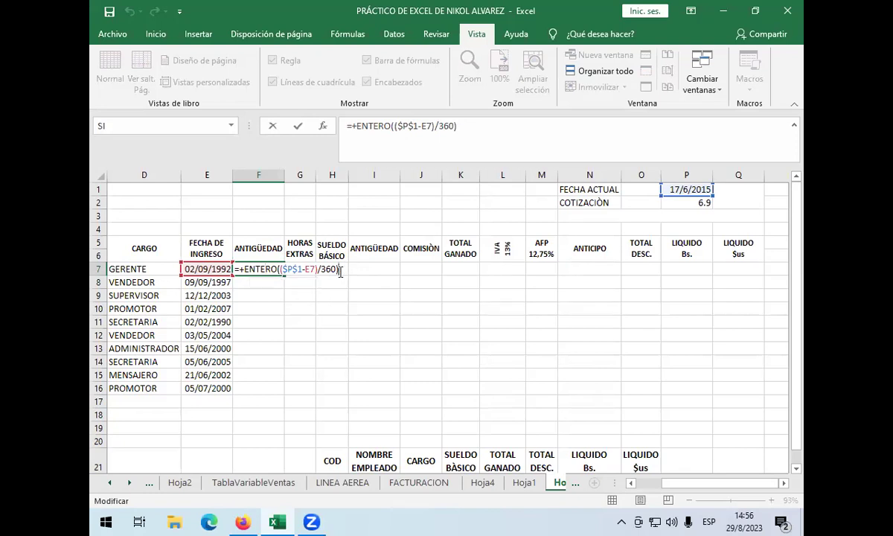
key(Return)
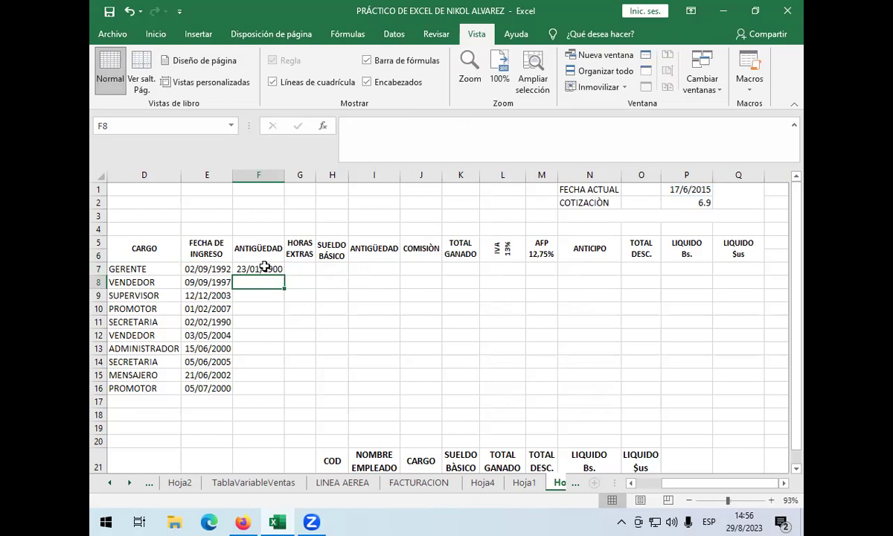
Set the number format of F7 to General and fill its seniority formula down to F16
mouse_move(268, 268)
mouse_down()
mouse_move(279, 290)
mouse_move(280, 270)
mouse_up()
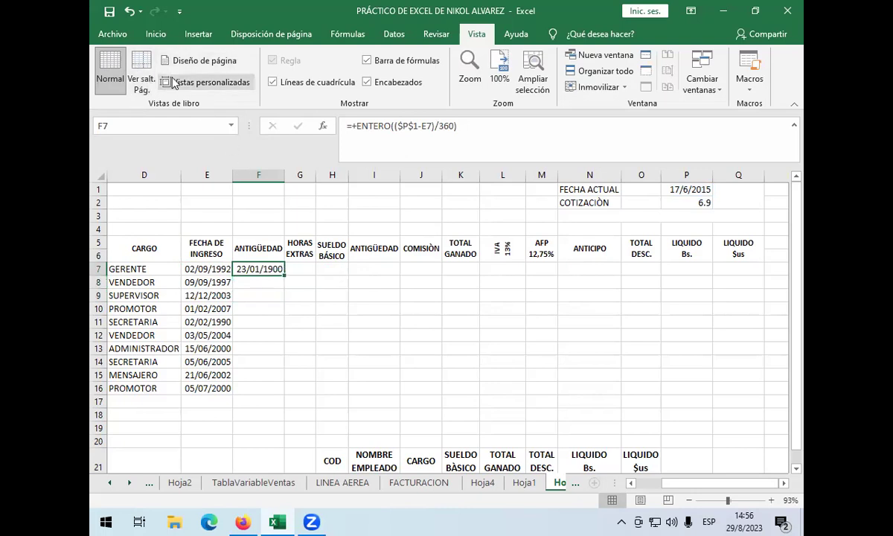
click(157, 35)
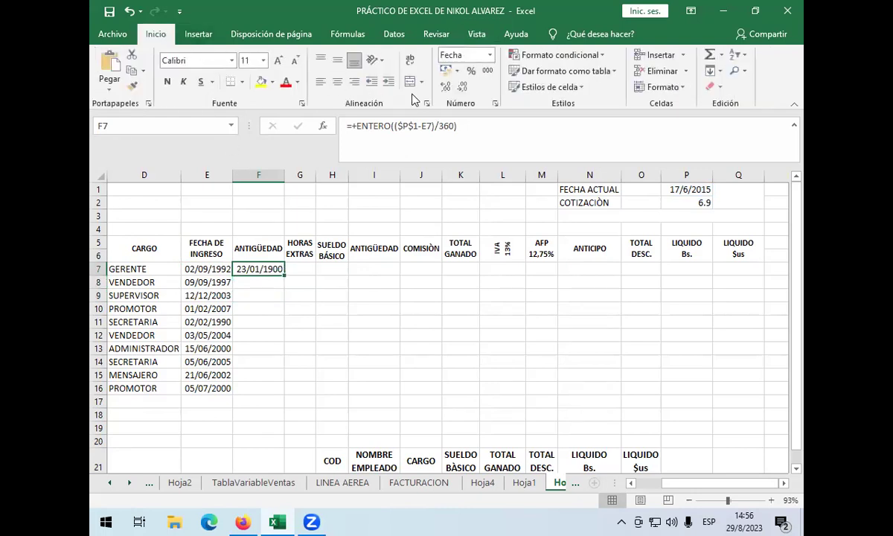
click(488, 56)
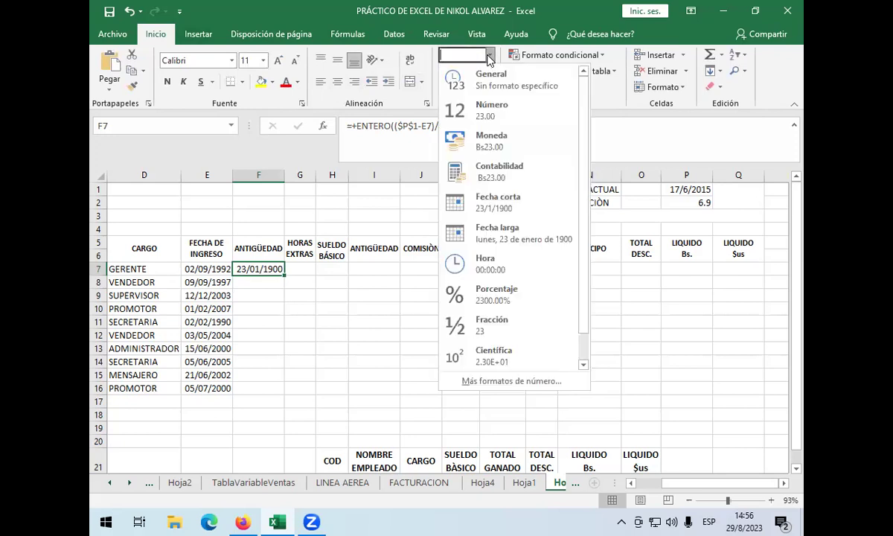
click(487, 78)
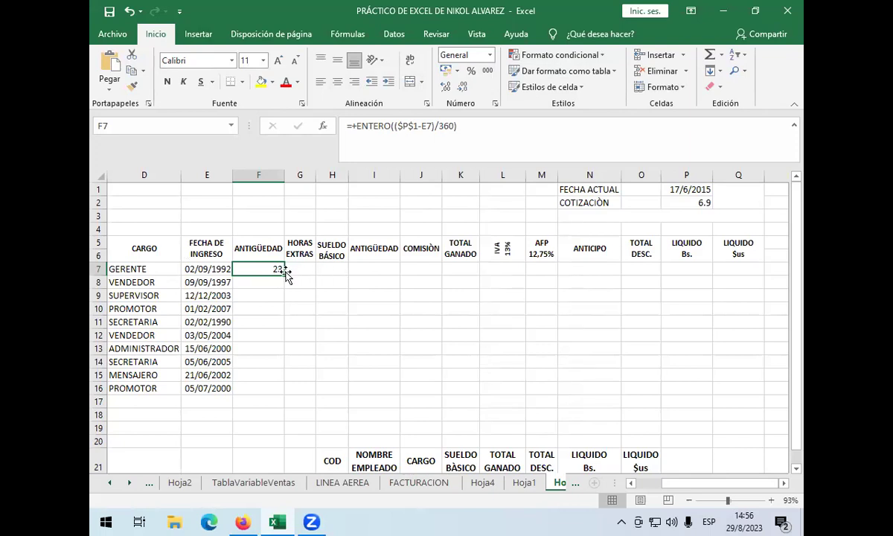
drag(284, 273, 296, 393)
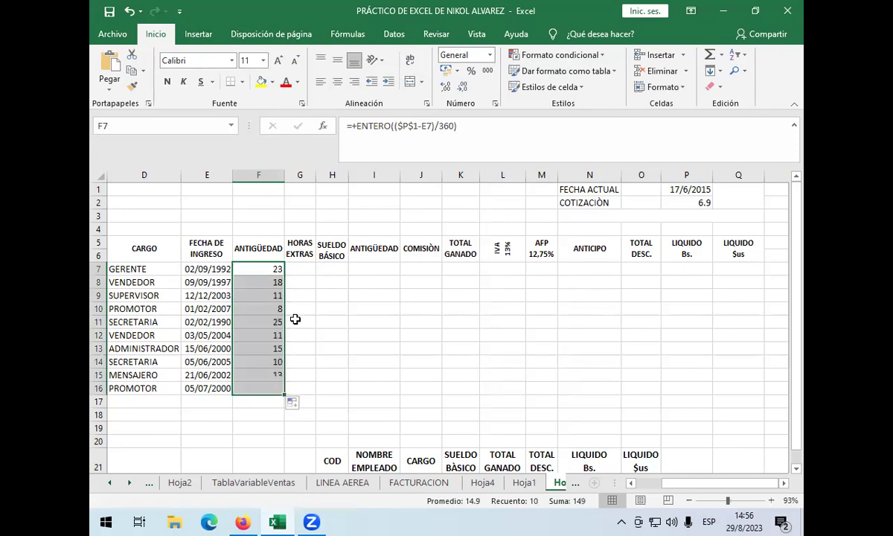
click(300, 273)
click(263, 271)
double_click(264, 271)
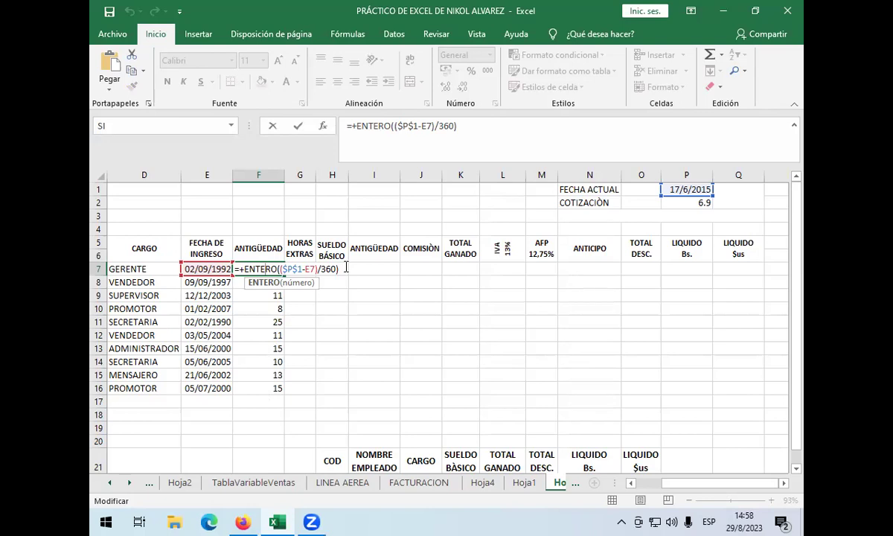
key(Return)
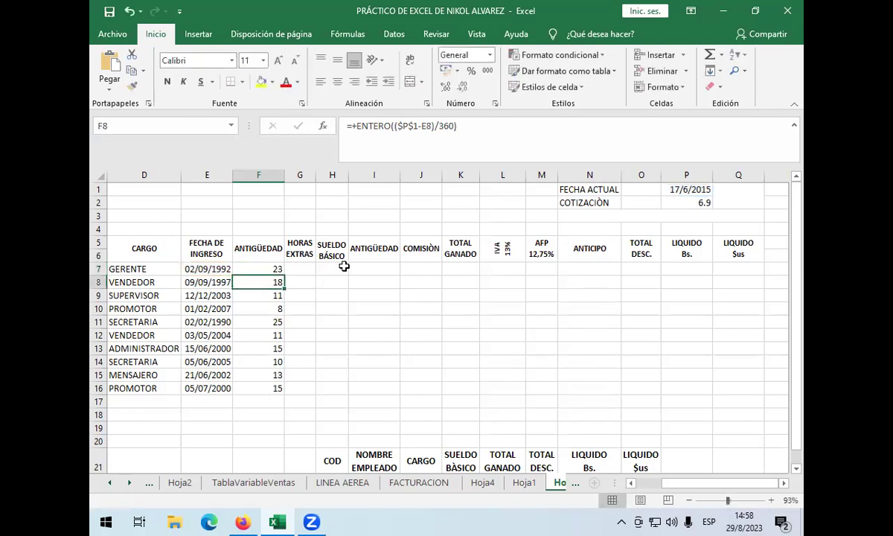
Fill the HORAS EXTRAS column from G7 to G16 with 10, 5, 2, 6, 8, 4, 7, 9, 1 and 5
click(291, 269)
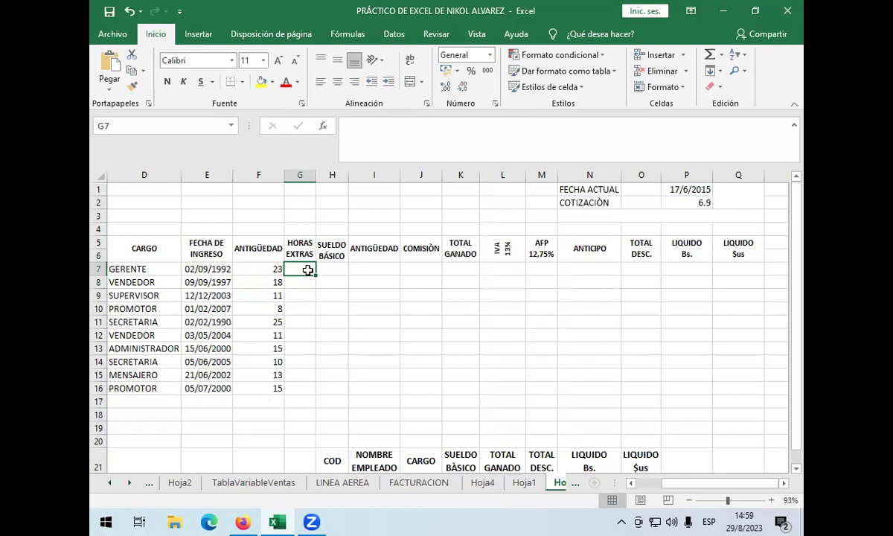
text(10)
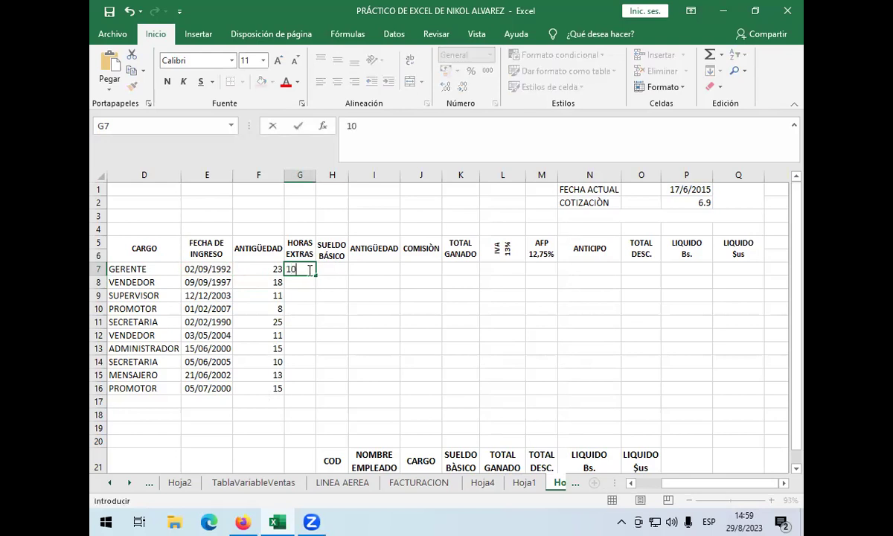
key(Return)
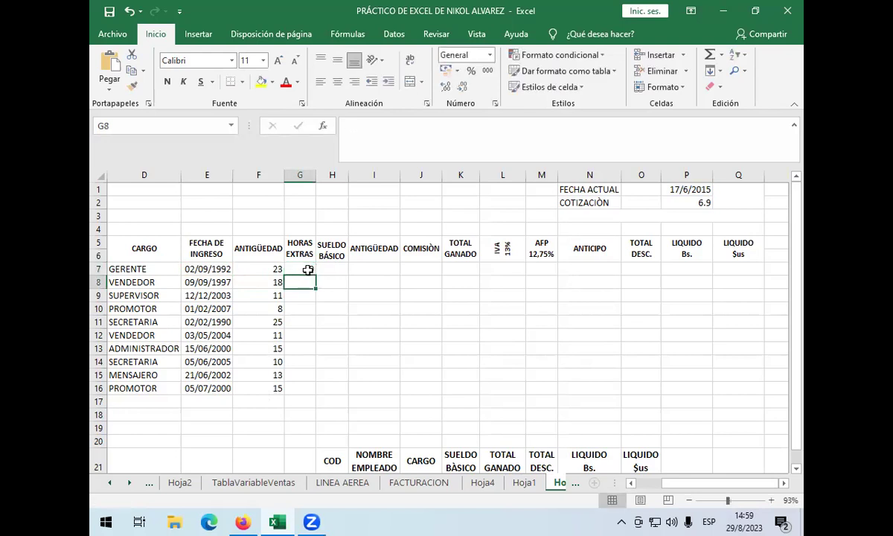
text(5)
key(Return)
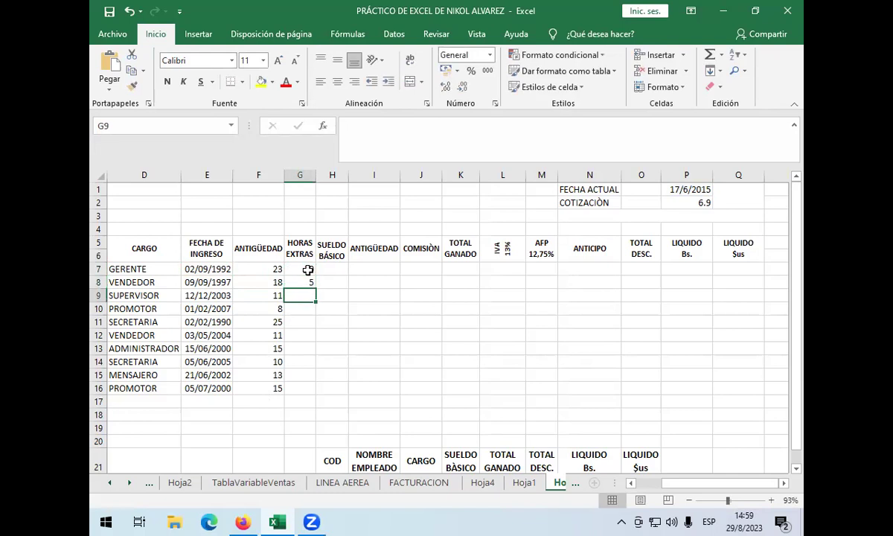
text(2)
key(Return)
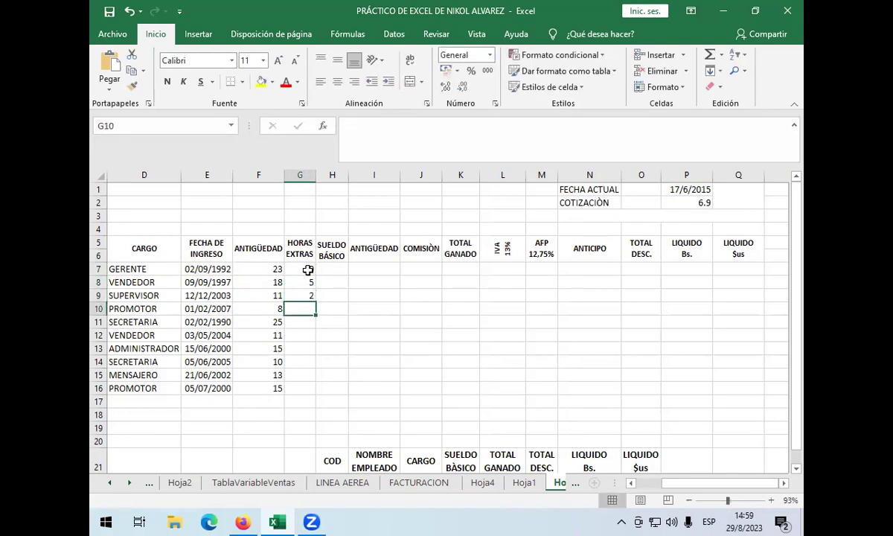
text(6)
key(Return)
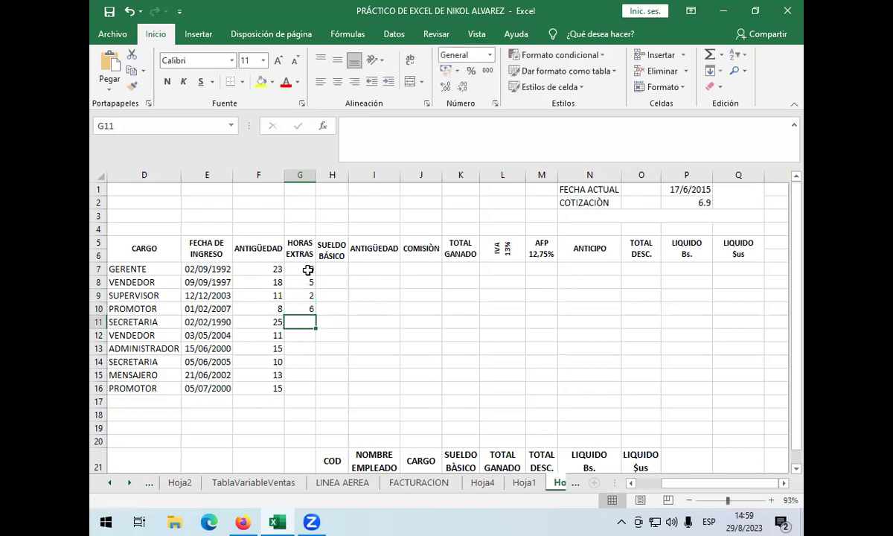
text(8)
key(Return)
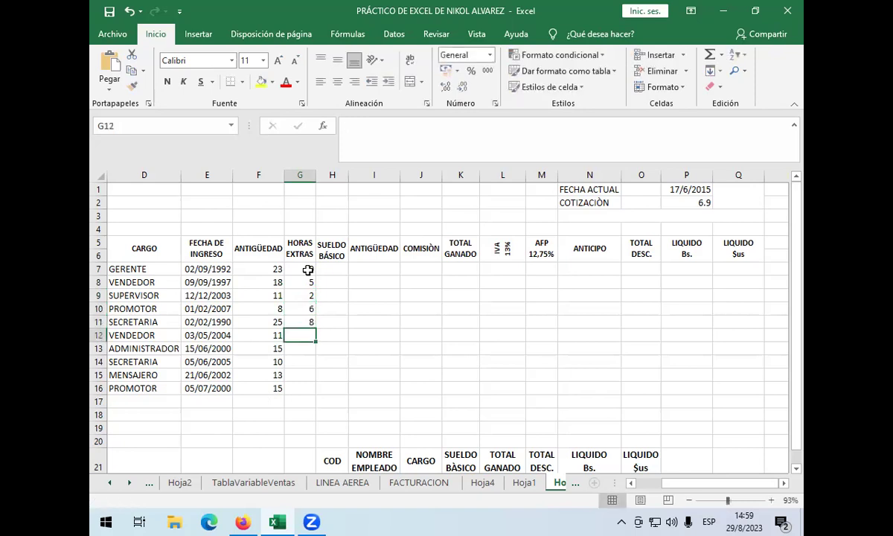
text(4)
key(Return)
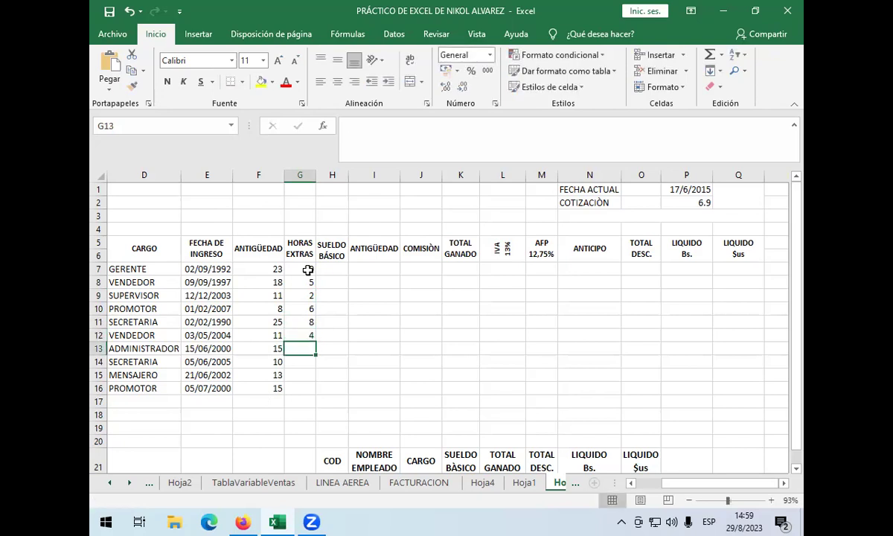
text(7)
key(Return)
text(9)
key(Return)
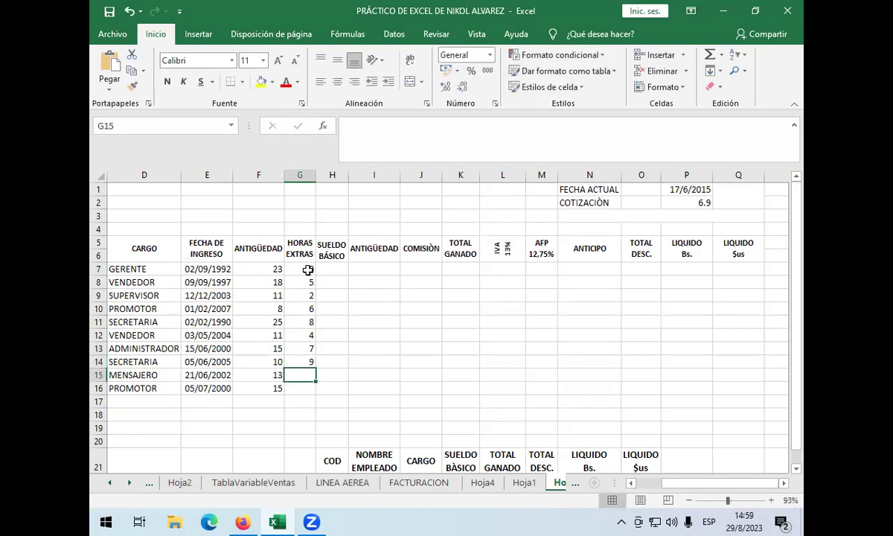
text(1)
key(Return)
text(5)
key(Return)
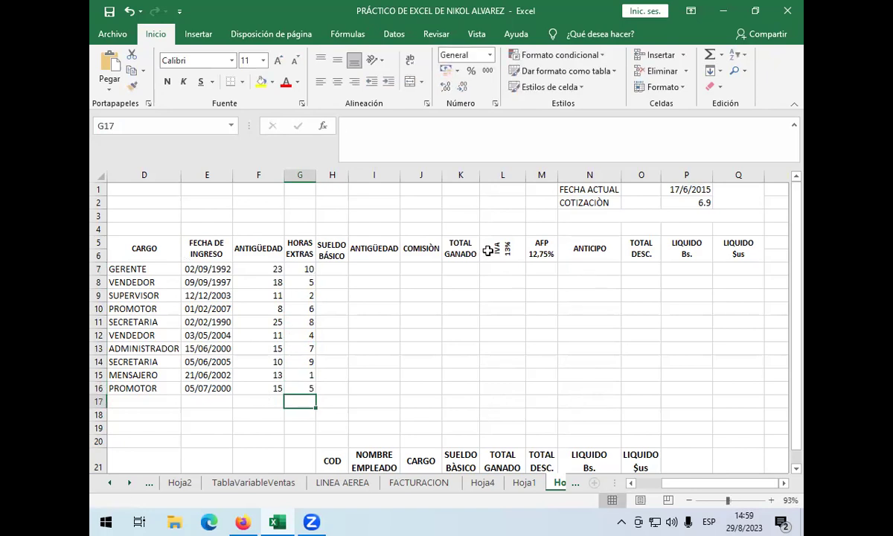
Start the SUELDO BÁSICO formula in H7 as an SI that compares D7 with a quoted text: +si(D7="
click(340, 266)
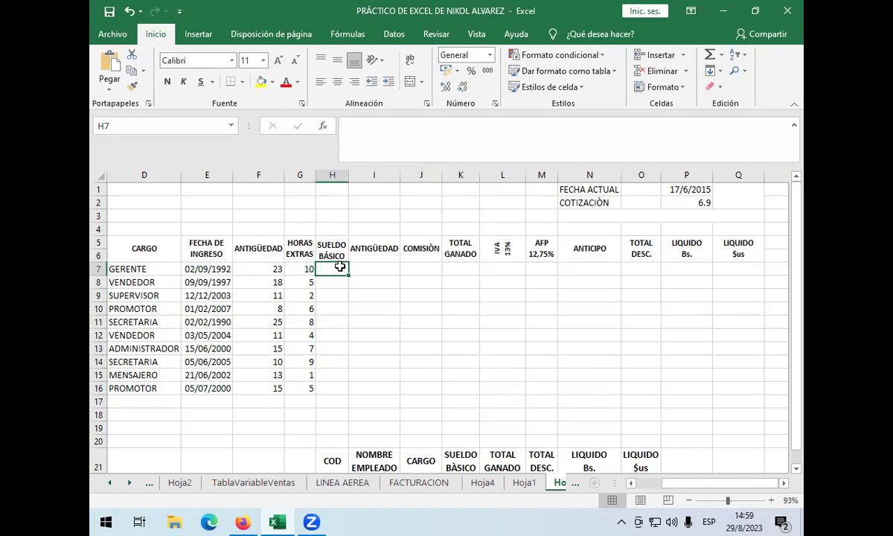
text(+si)
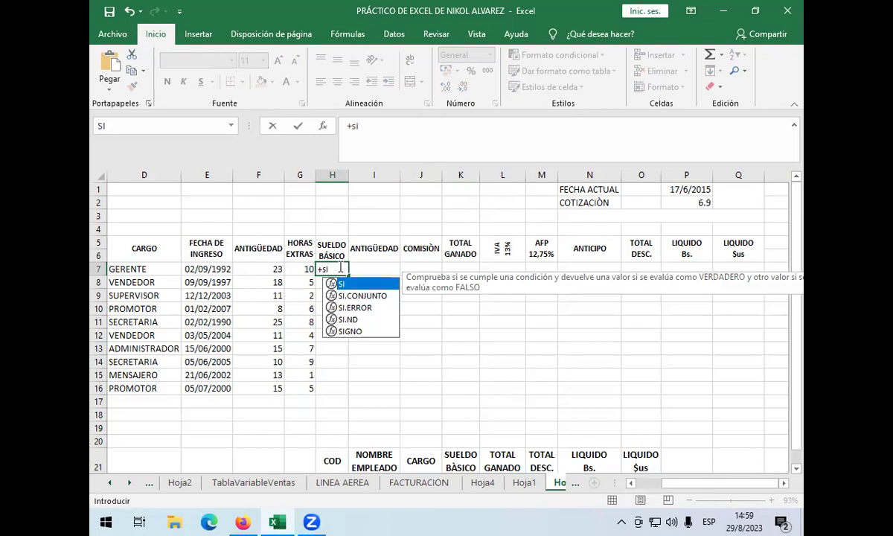
text(()
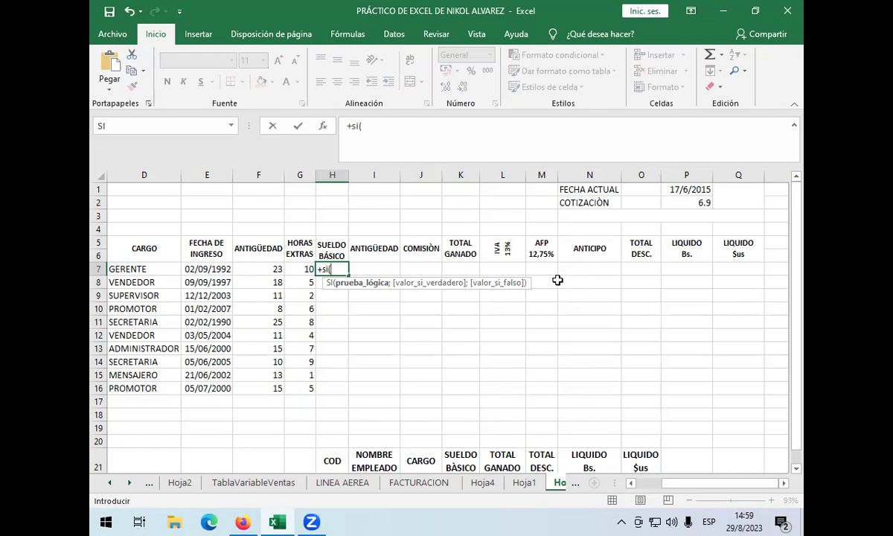
click(145, 269)
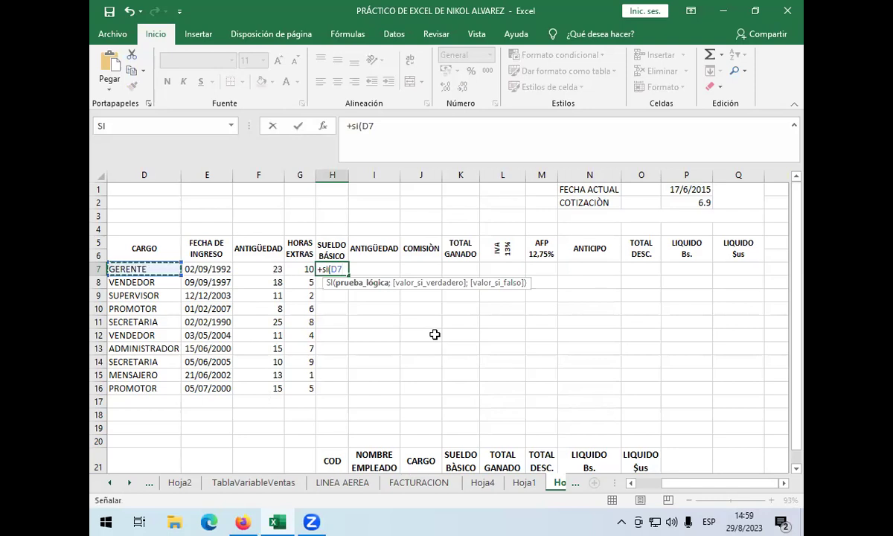
text(="ge)
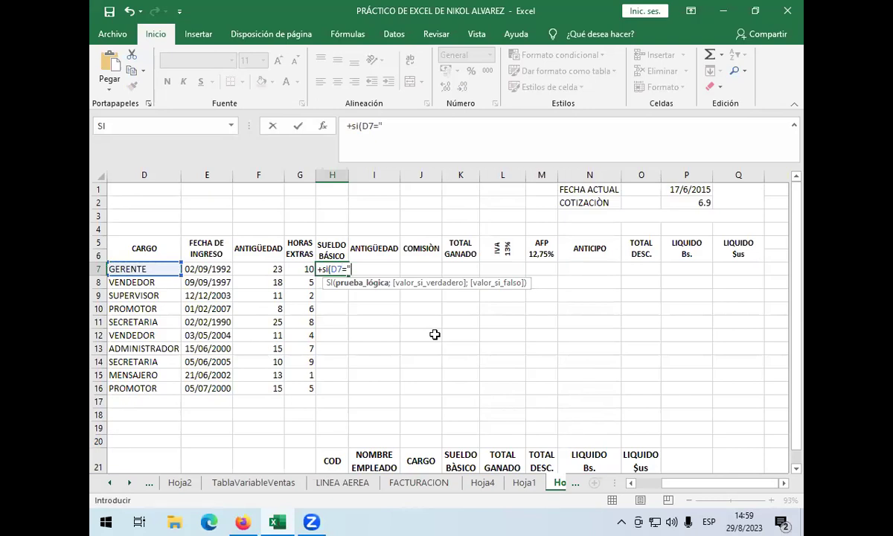
key(BackSpace)
key(BackSpace)
text(G)
key(BackSpace)
click(141, 266)
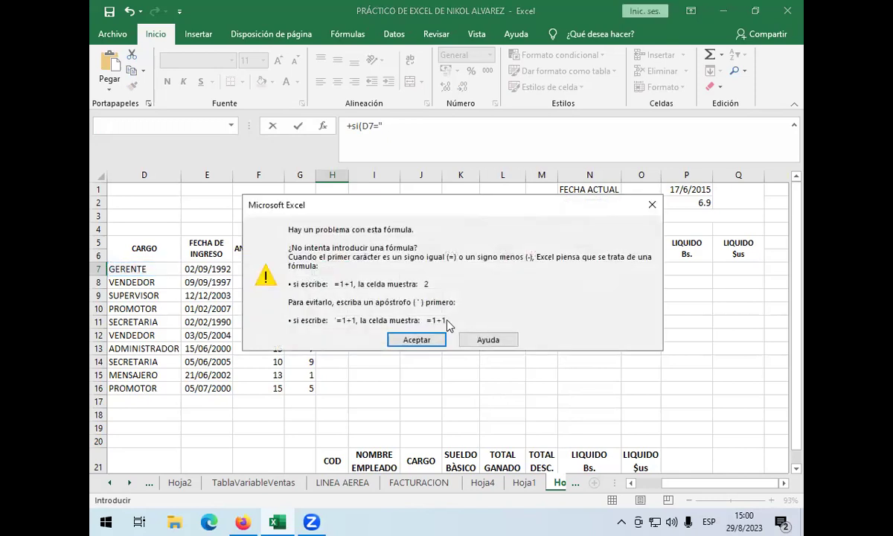
click(435, 343)
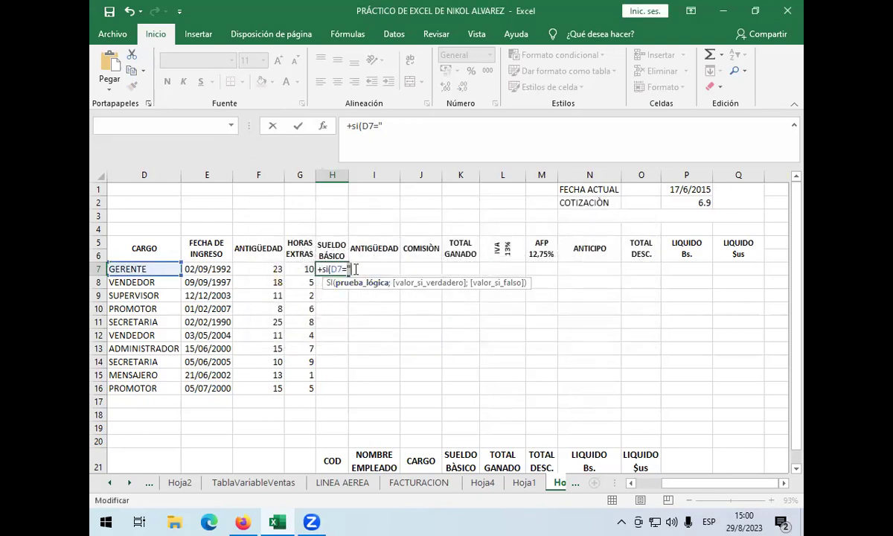
Complete the first SI condition in H7 with "GERENTE" and give 5600 as its true value
text(GEREN)
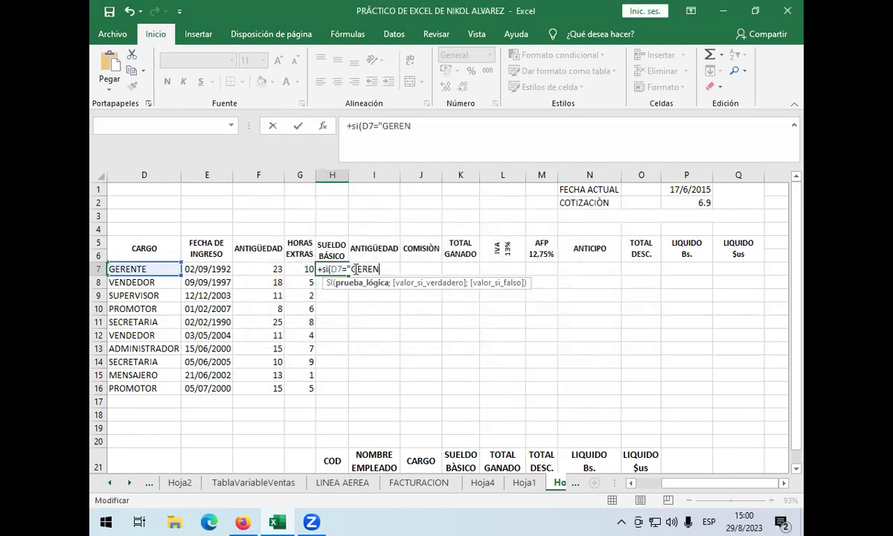
text(TE";)
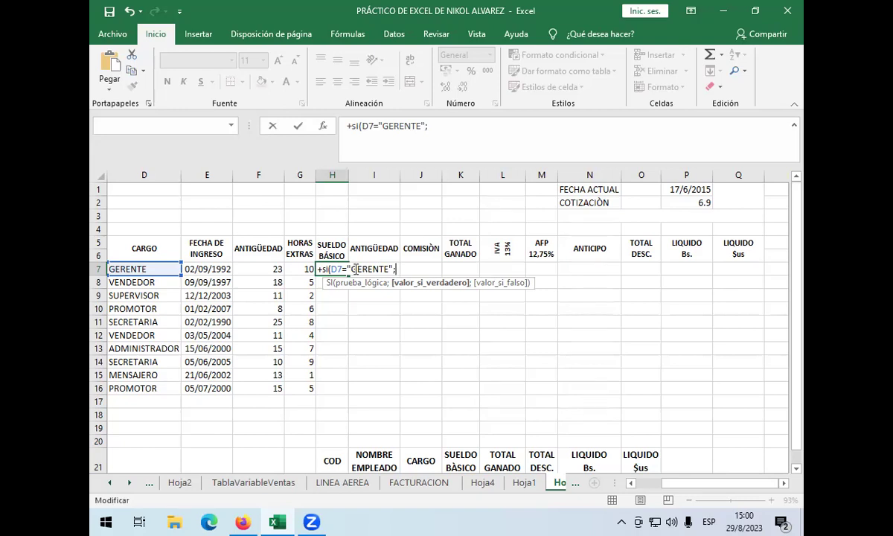
mouse_move(311, 521)
text(5600)
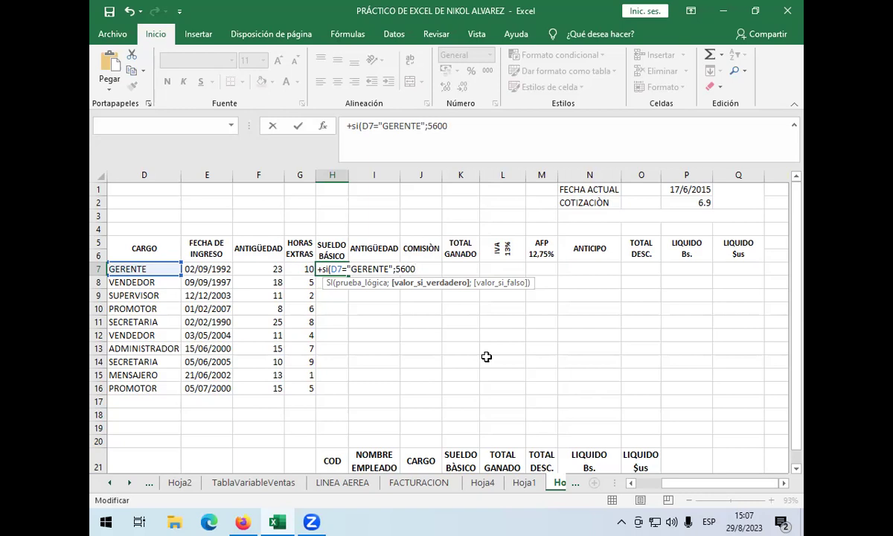
Nest a second SI in the H7 formula with D9 as its test and 3200 as its true value
text(;SI)
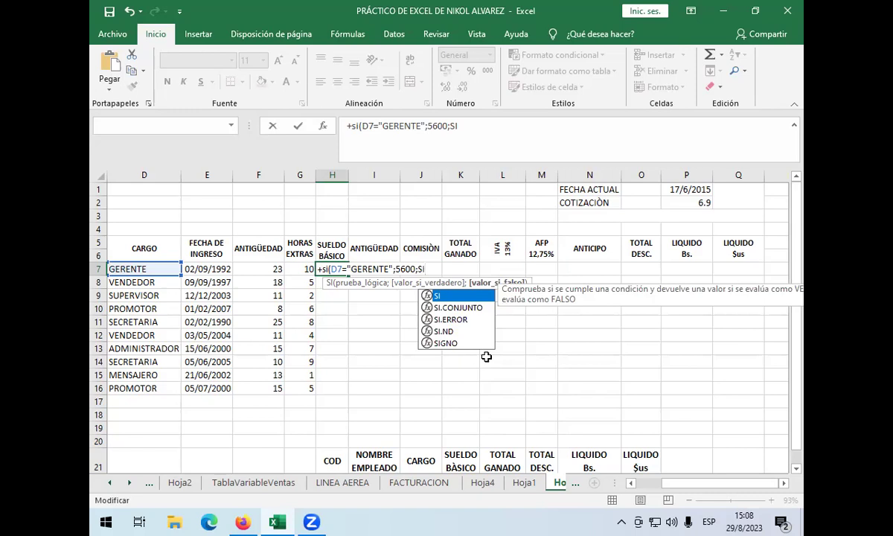
text(()
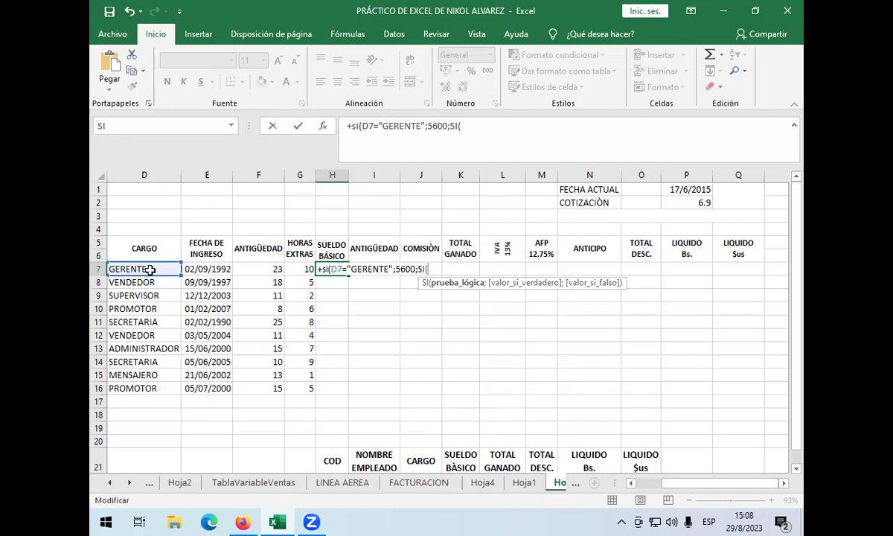
click(154, 295)
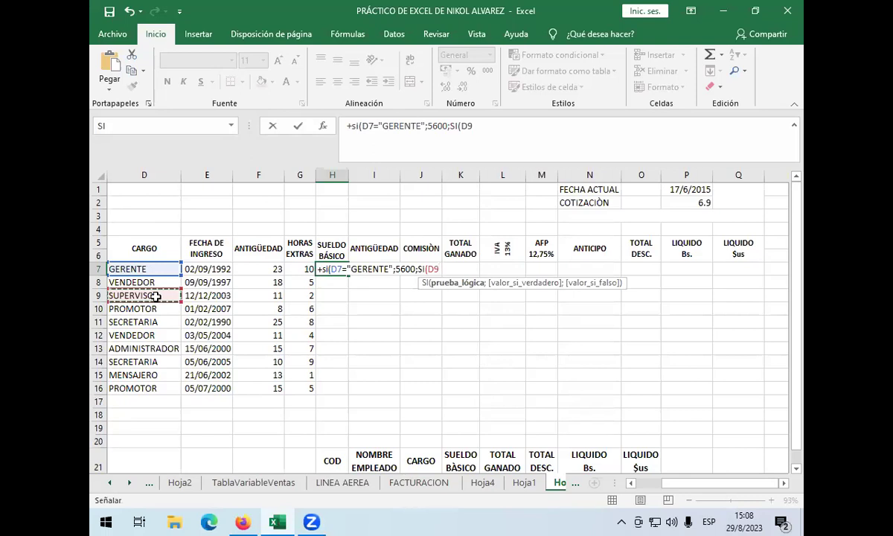
text(;)
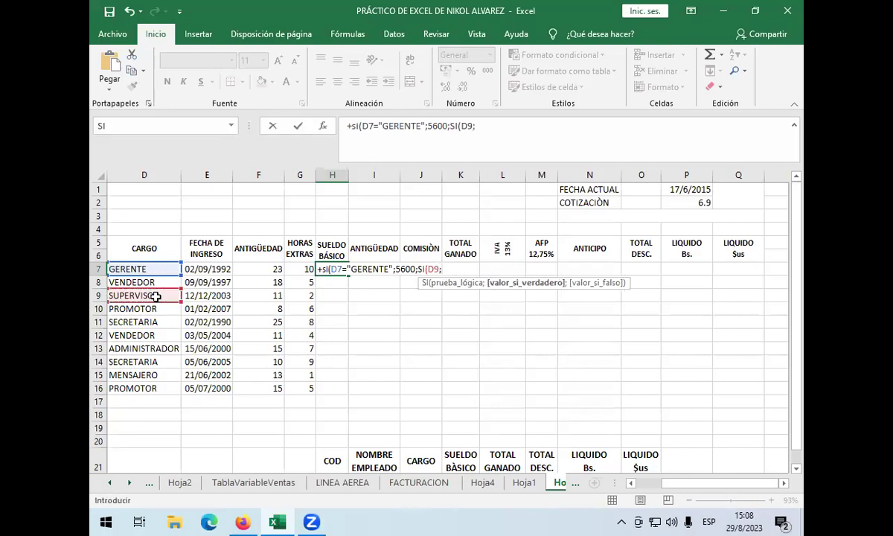
text(3200;)
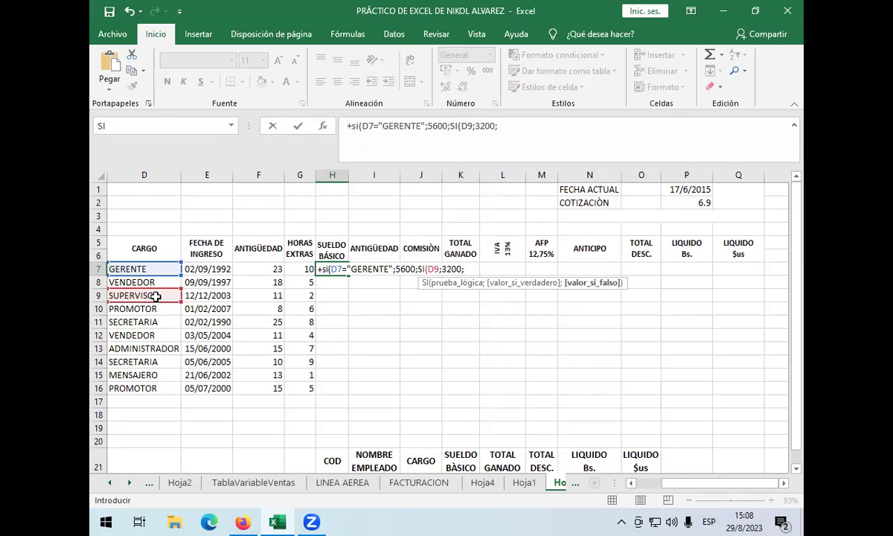
Nest a third SI in H7 with D13 as its test and 3800 as its true value, and open a fourth SI
text(SI)
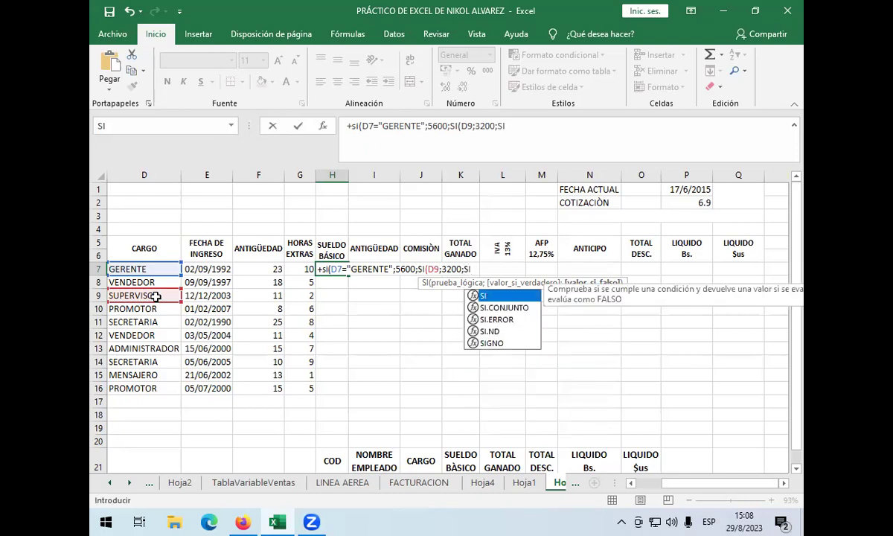
text(()
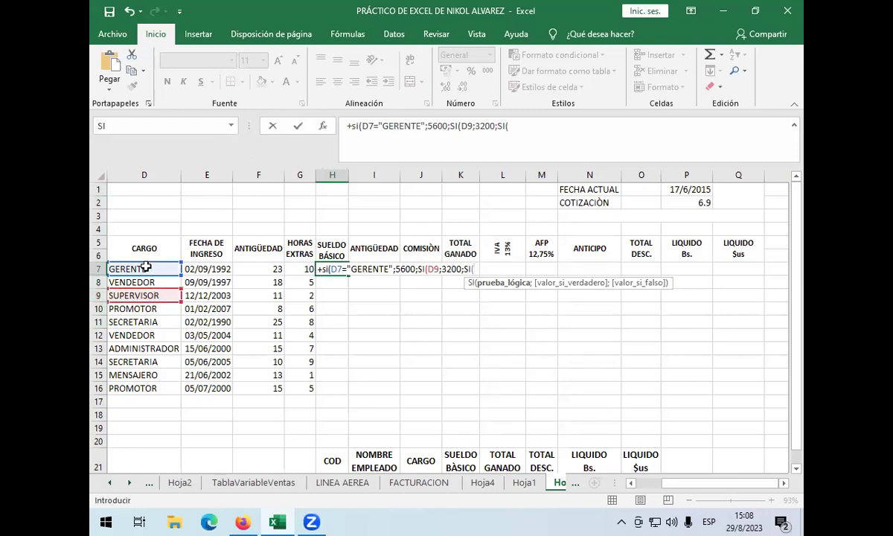
click(178, 348)
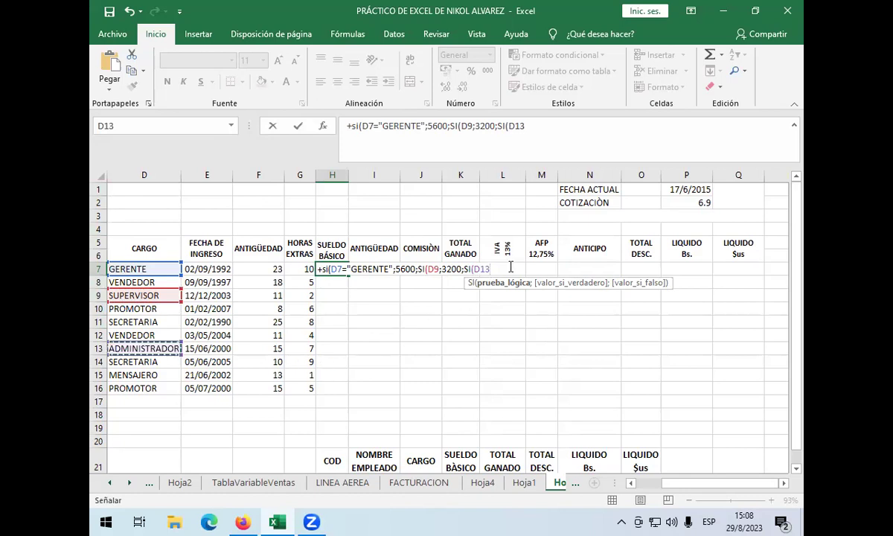
text(;)
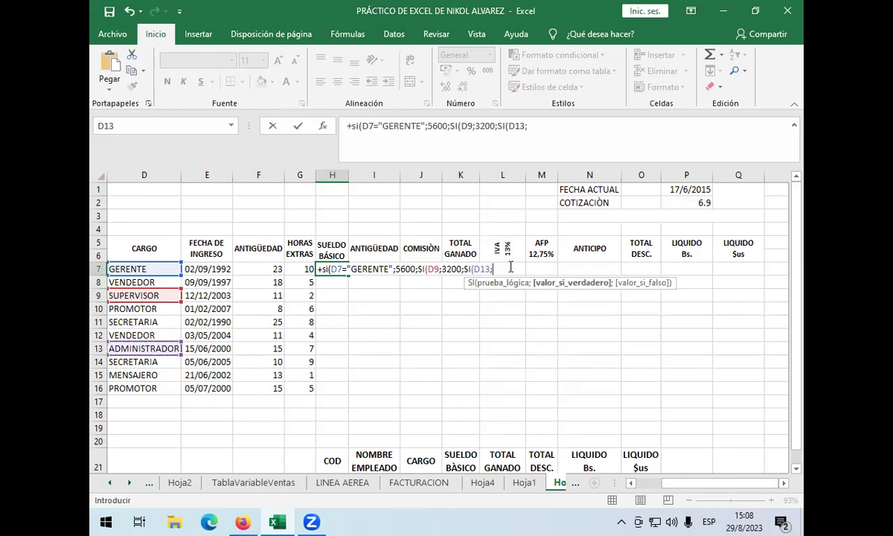
text(3800;SI()
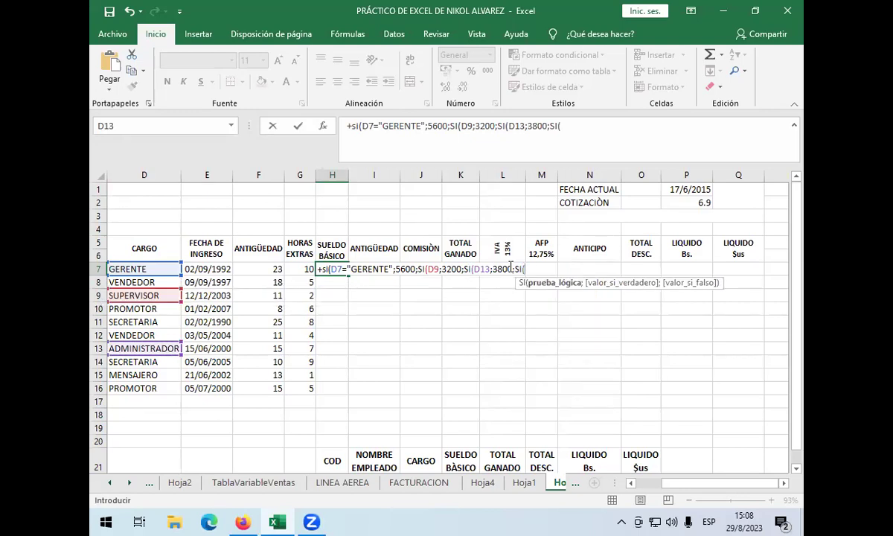
click(149, 320)
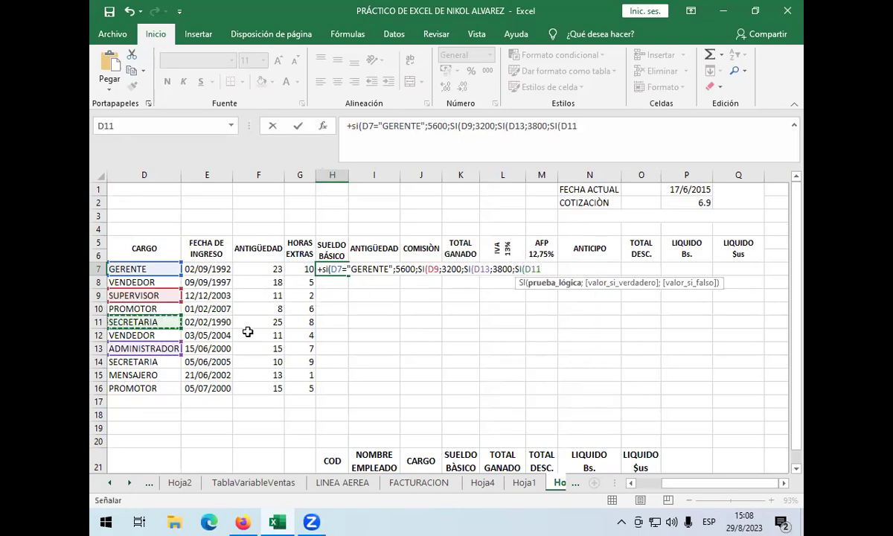
key(F2)
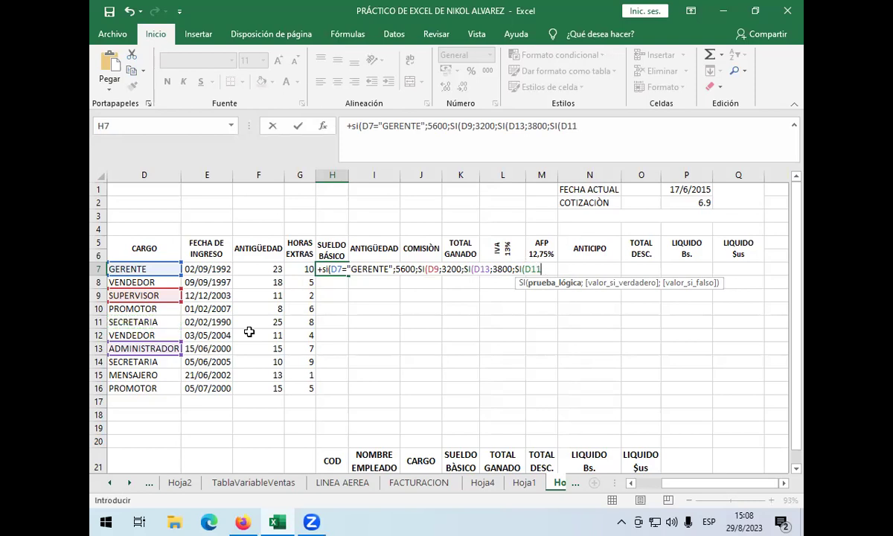
key(BackSpace)
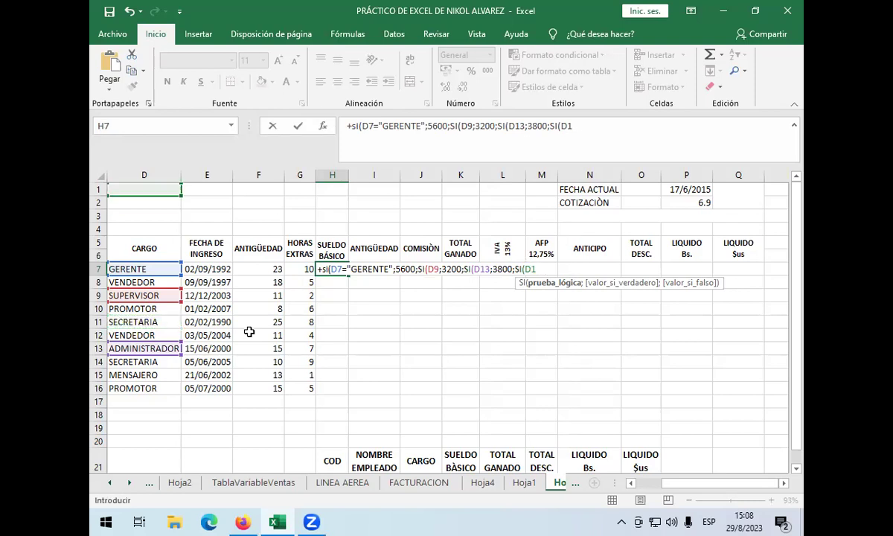
key(Return)
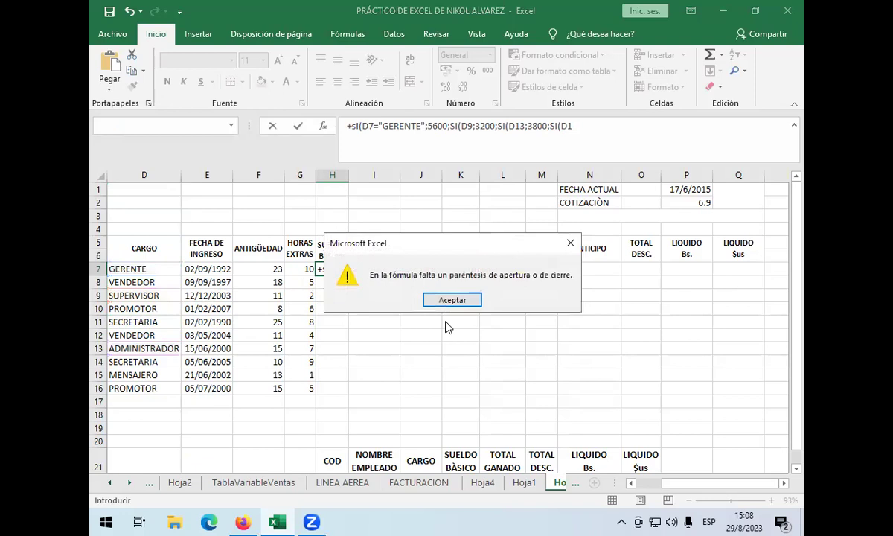
click(454, 301)
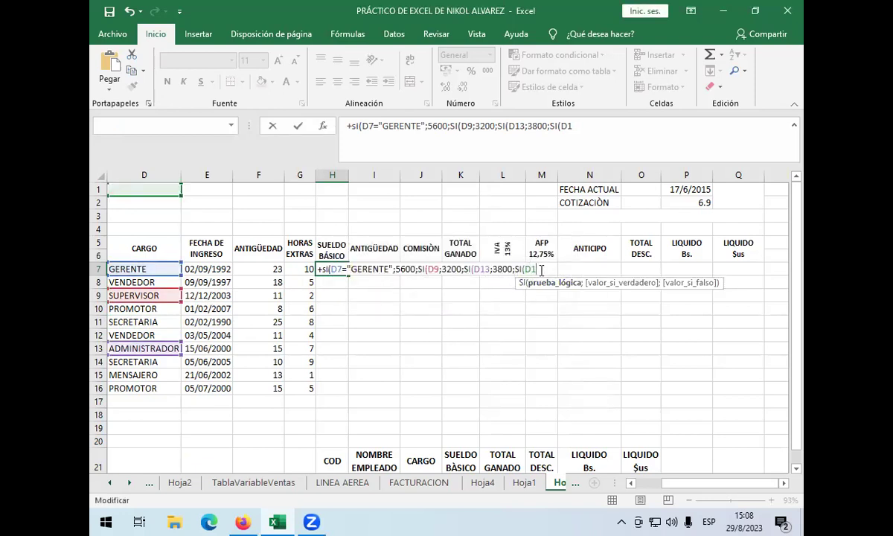
key(BackSpace)
key(BackSpace)
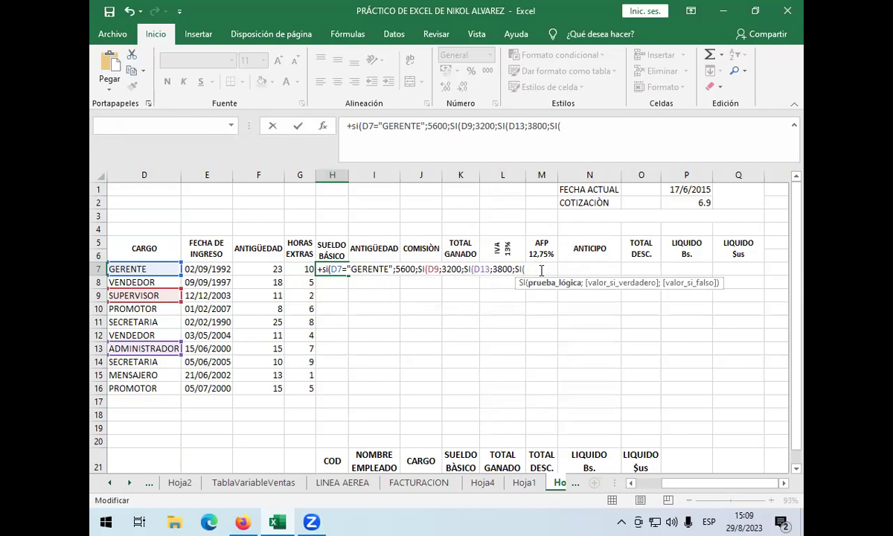
Give the fourth SI in H7 the test D11 and the true value 1900
click(157, 321)
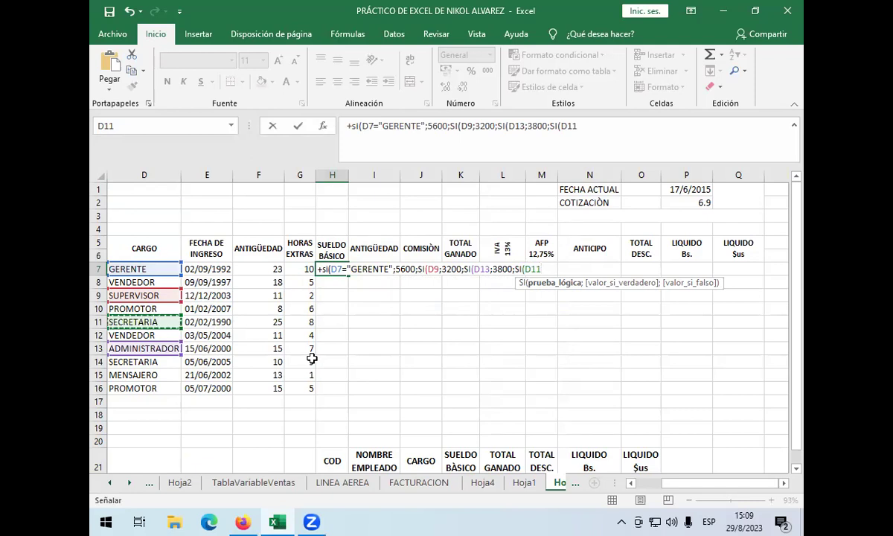
text(;1)
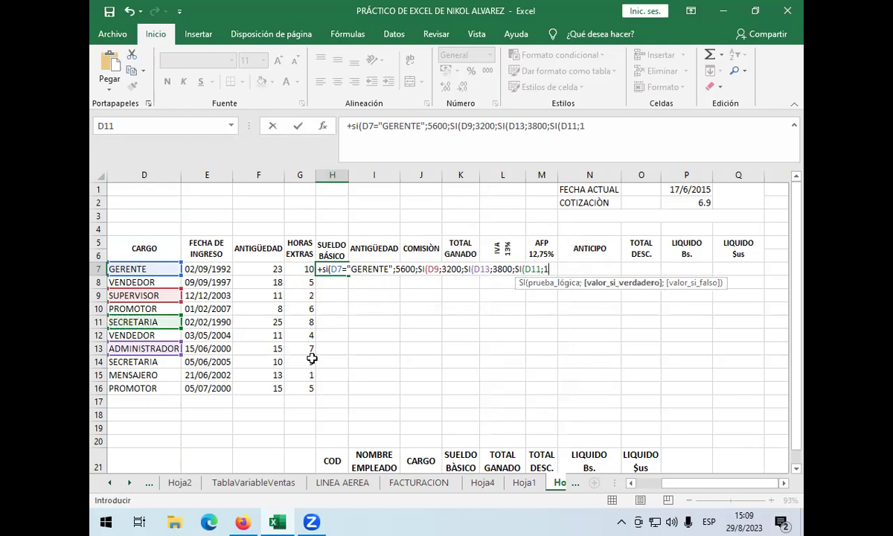
text(900;)
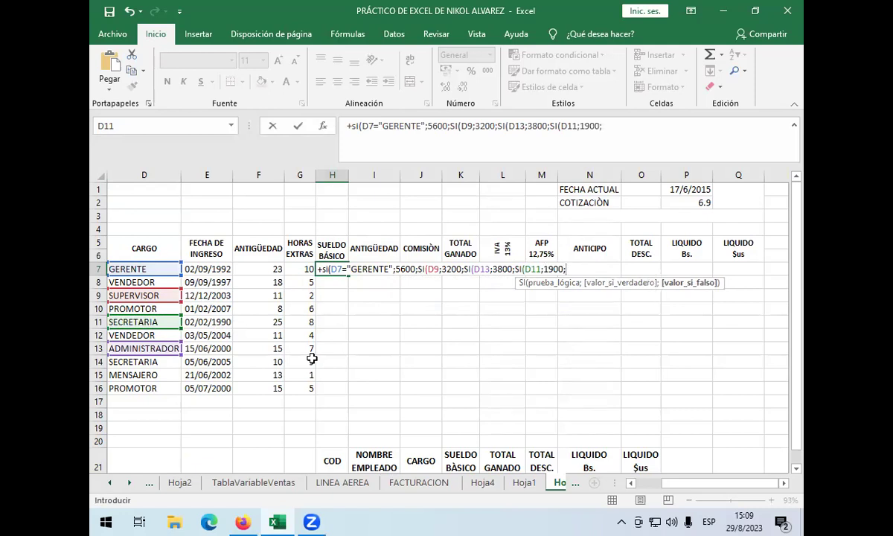
Nest a fifth SI in the H7 formula with test D15, true value 1700 and false value 1500, and close all the parentheses
text(SI()
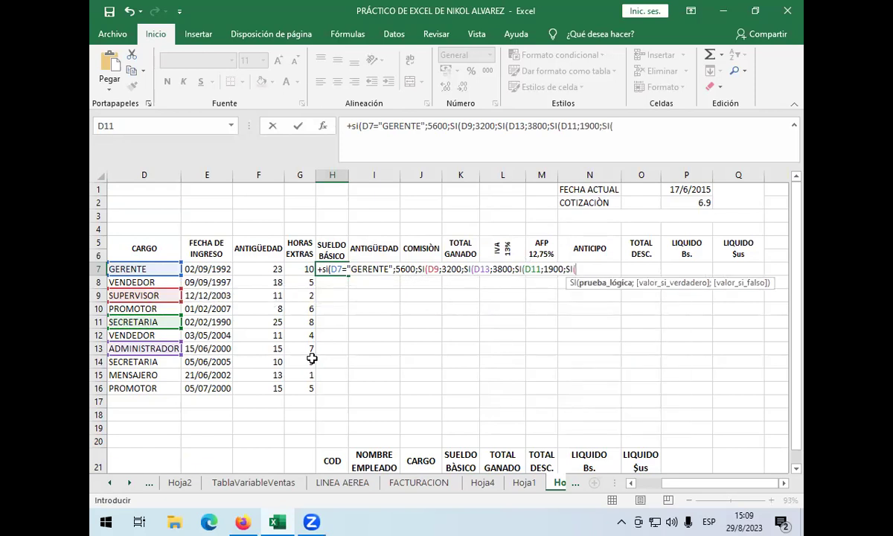
click(149, 374)
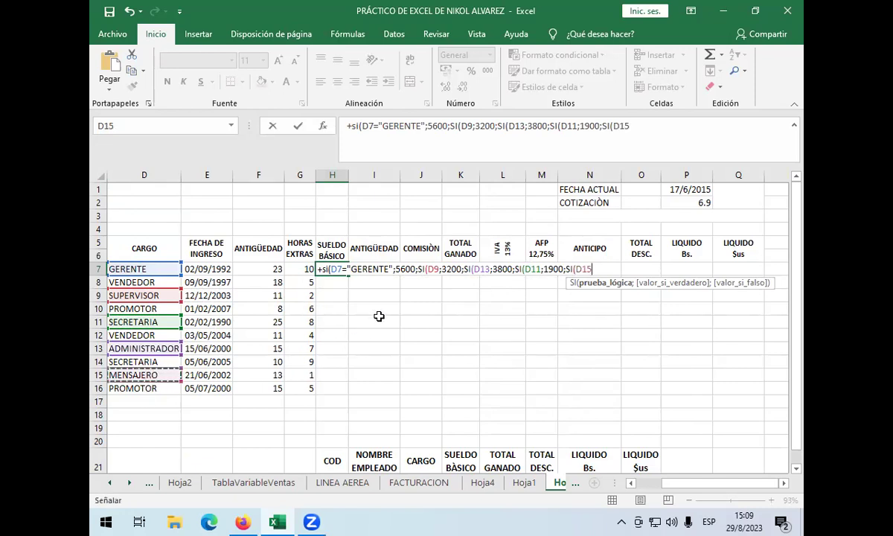
text(;1)
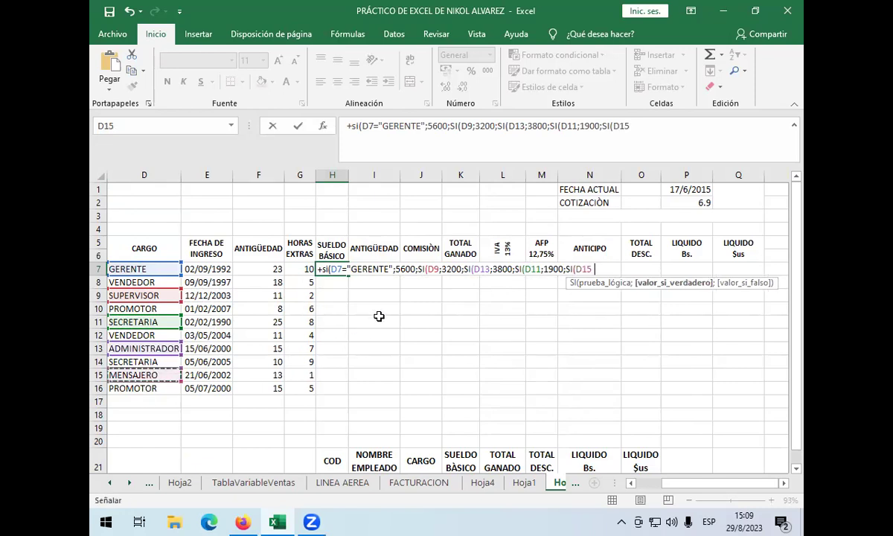
text(700)
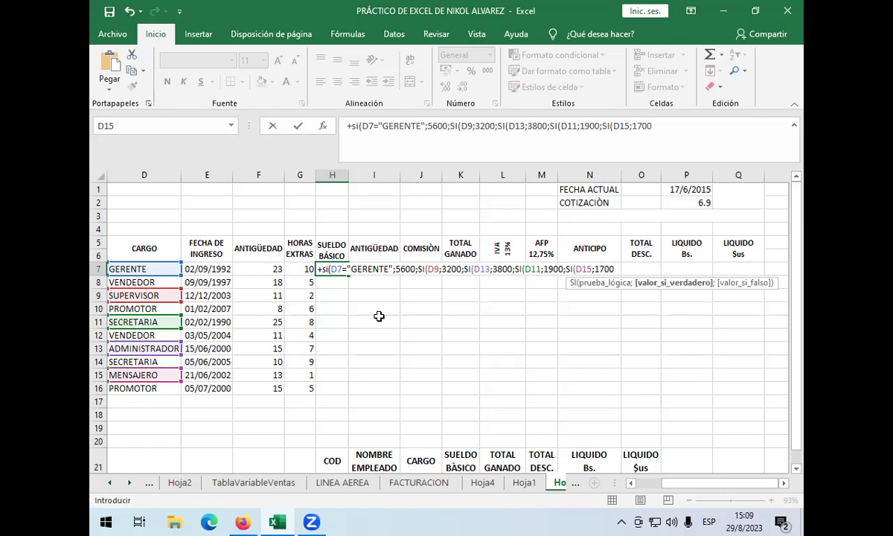
text(;1500)
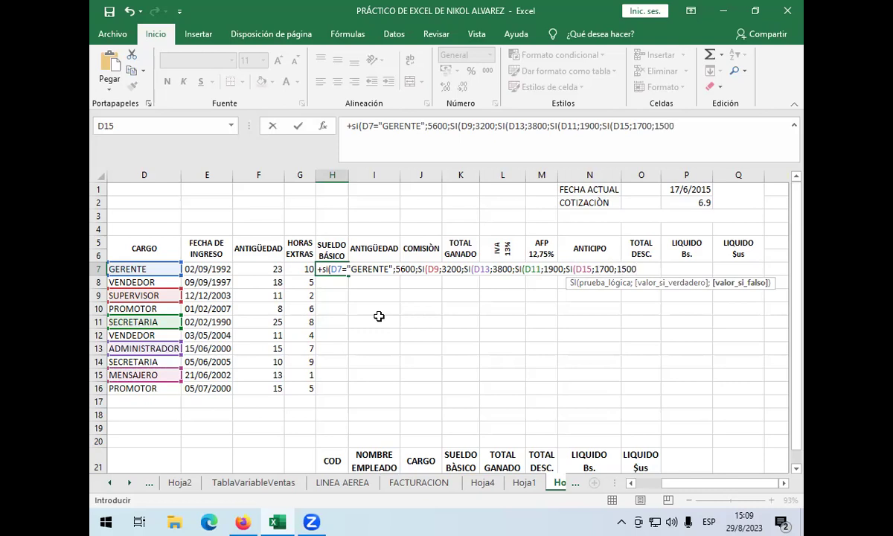
text()))))
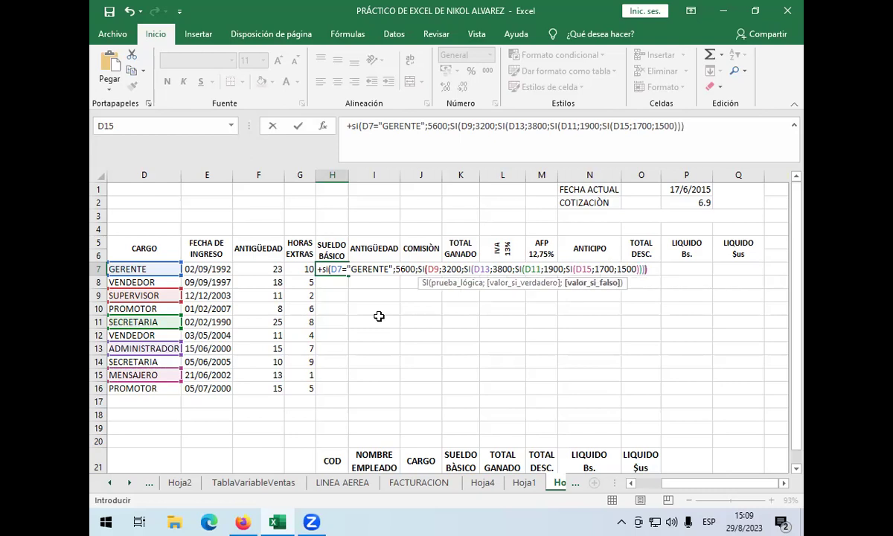
text())
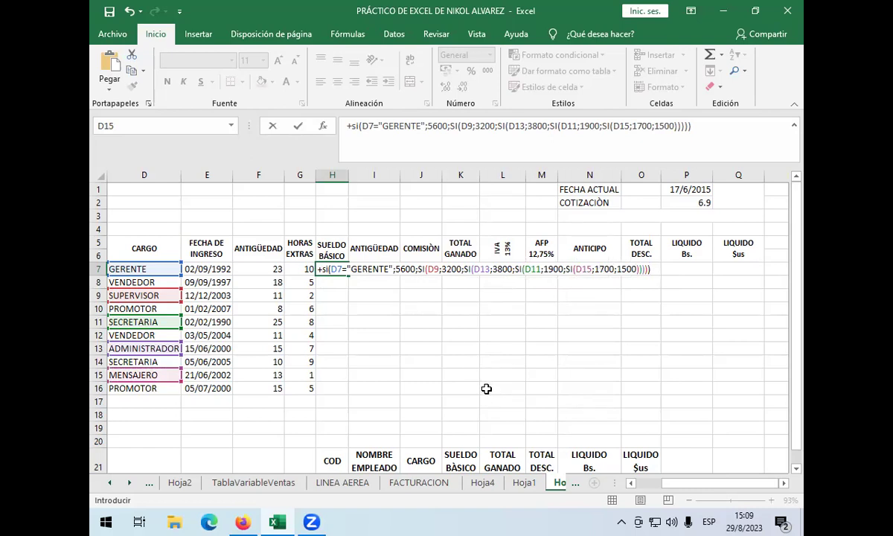
key(Return)
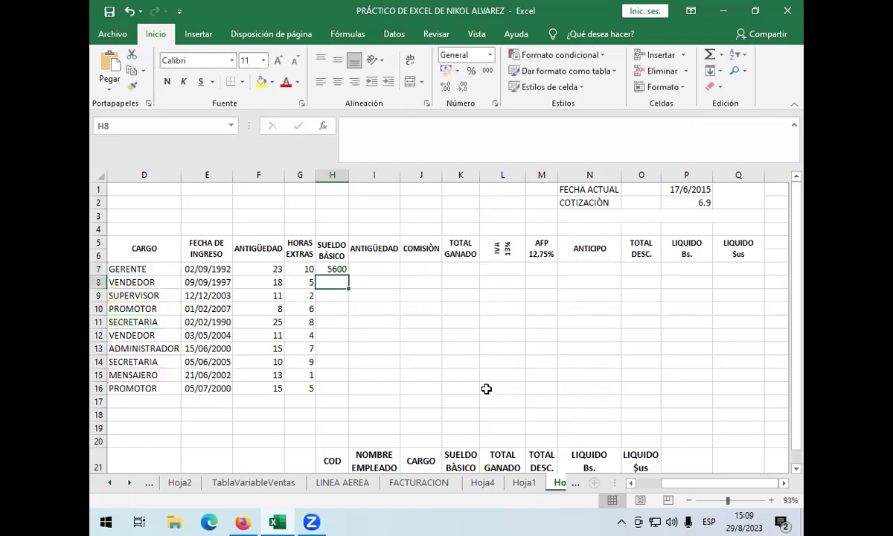
Fill the base salary formula from H7 down to H16 and widen column H slightly
click(336, 270)
drag(348, 275, 342, 387)
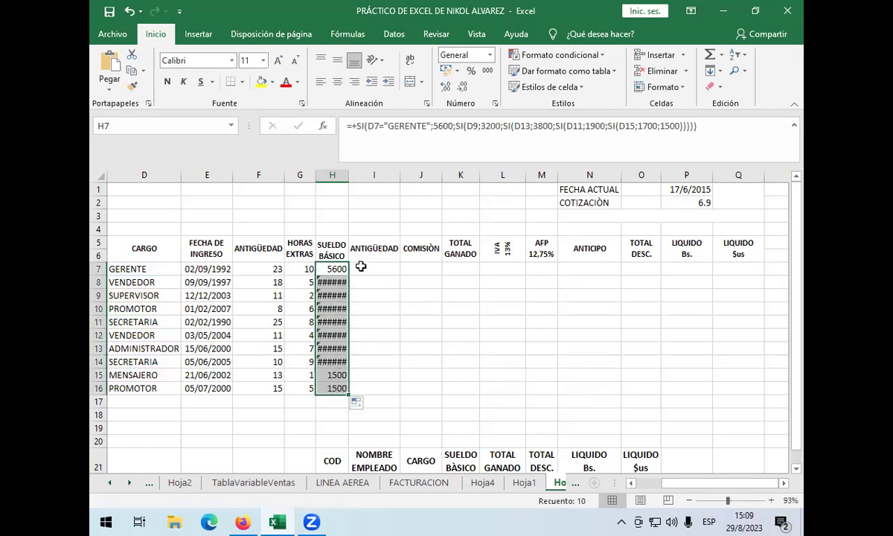
key(Right)
drag(349, 176, 357, 176)
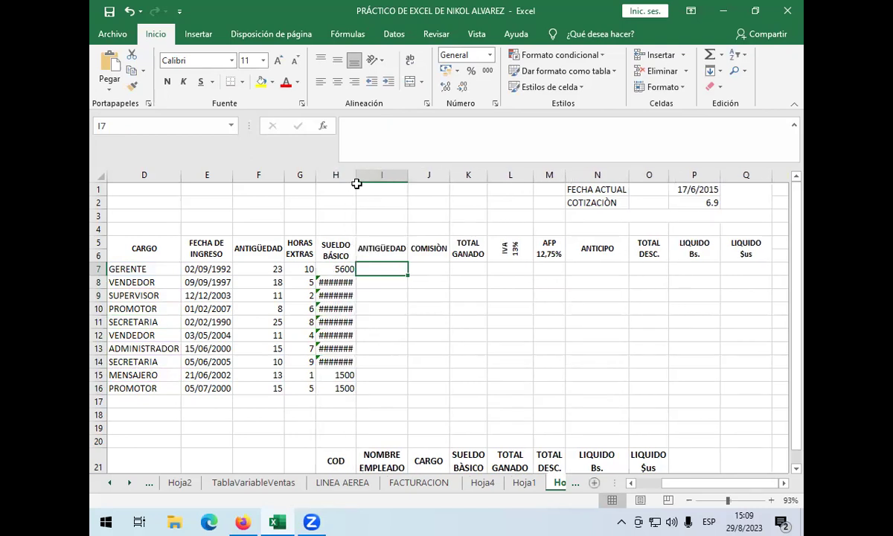
Inspect the copied formula in H8 and cut the H7 formula back to its first test, D7="GERENTE"
double_click(346, 281)
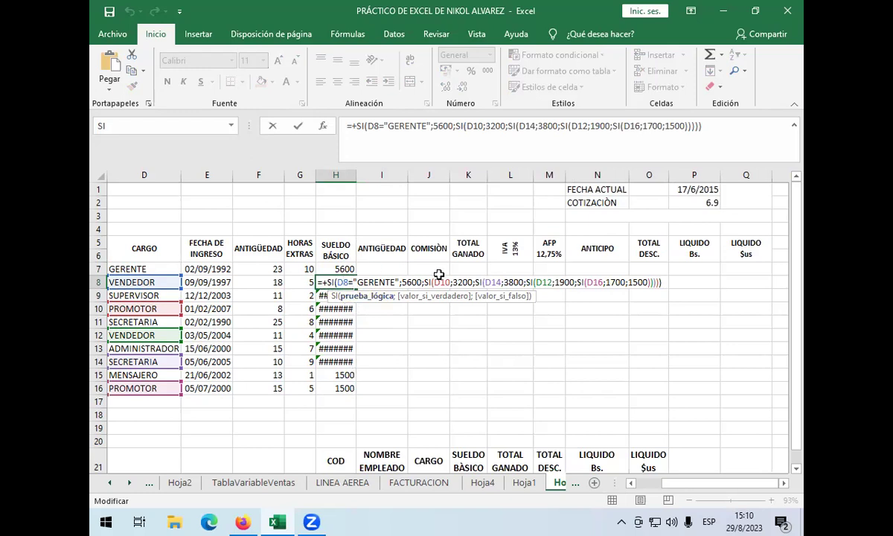
click(632, 281)
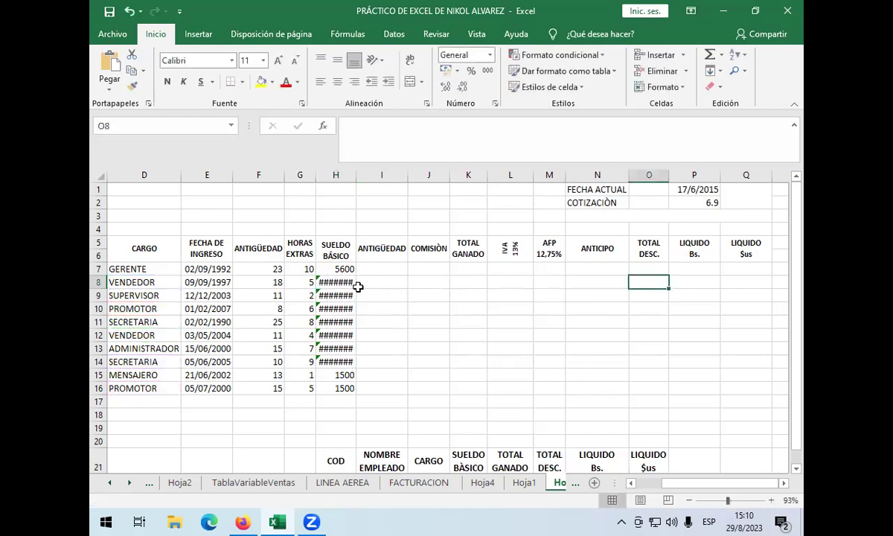
double_click(344, 268)
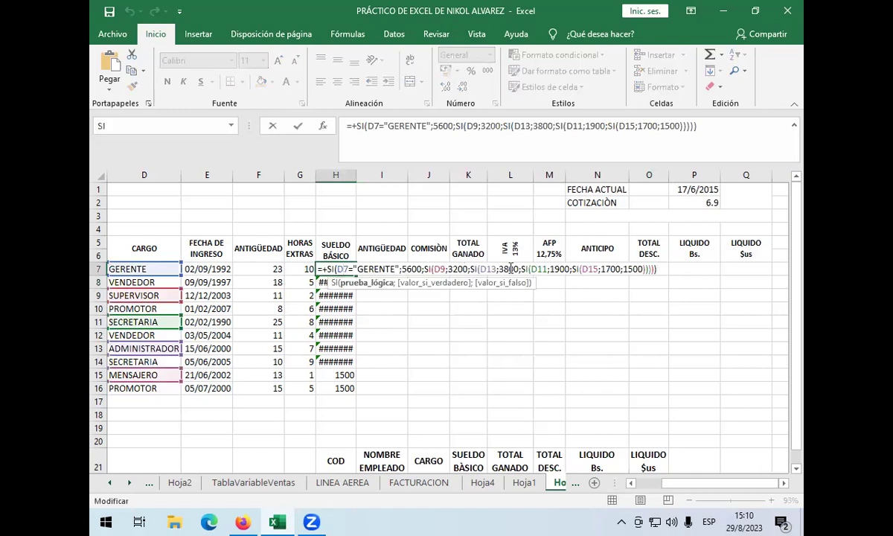
drag(656, 268, 404, 268)
key(Delete)
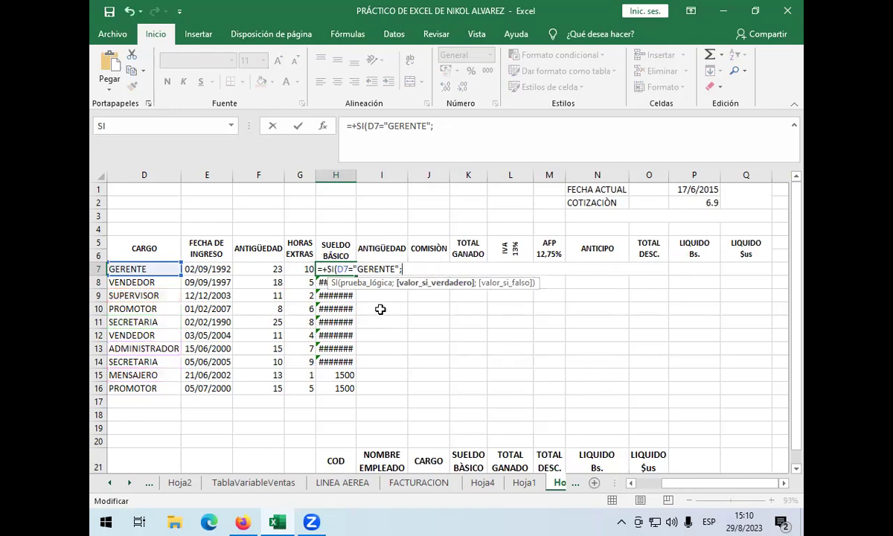
key(Return)
click(349, 258)
click(350, 268)
double_click(349, 268)
click(408, 268)
key(BackSpace)
click(372, 305)
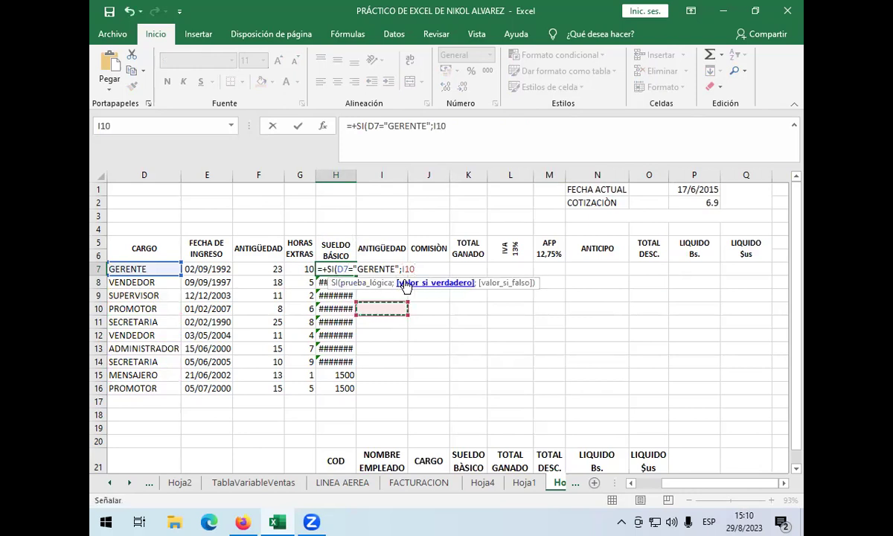
key(BackSpace)
key(BackSpace)
key(BackSpace)
key(BackSpace)
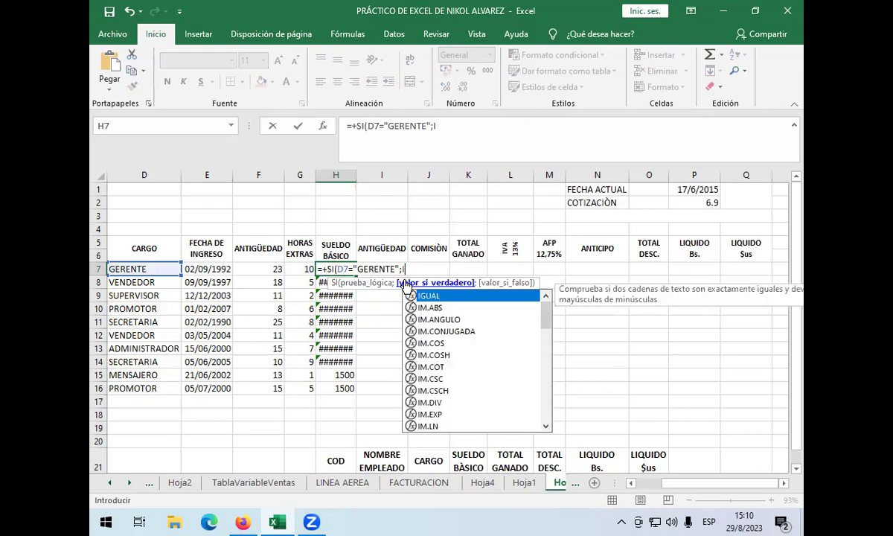
text(;)
click(349, 306)
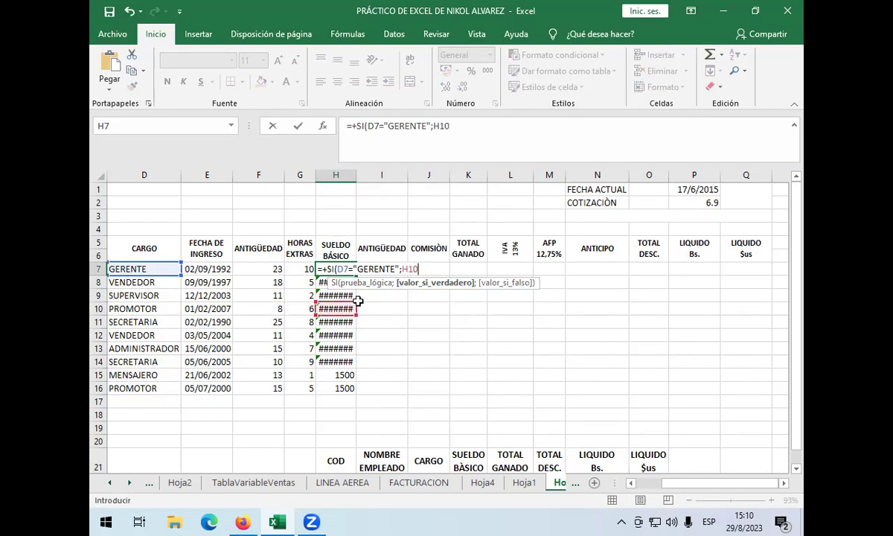
key(BackSpace)
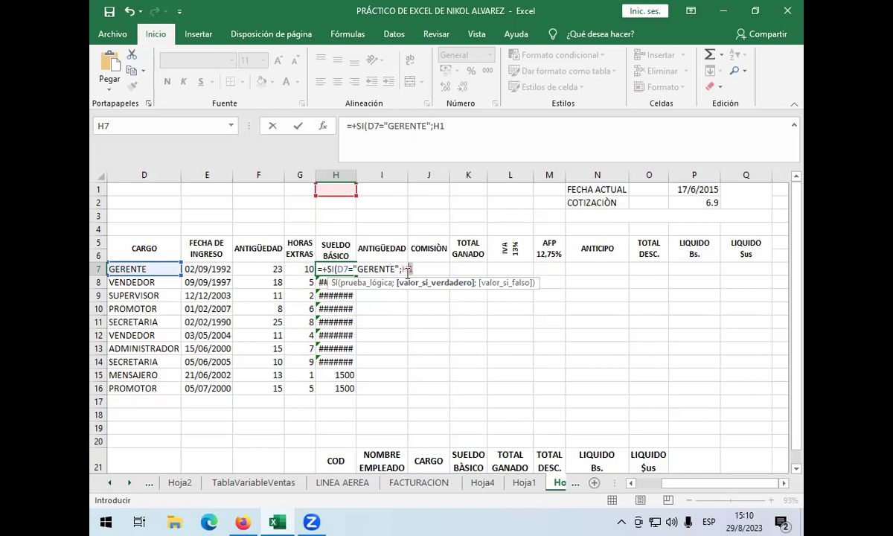
key(BackSpace)
key(BackSpace)
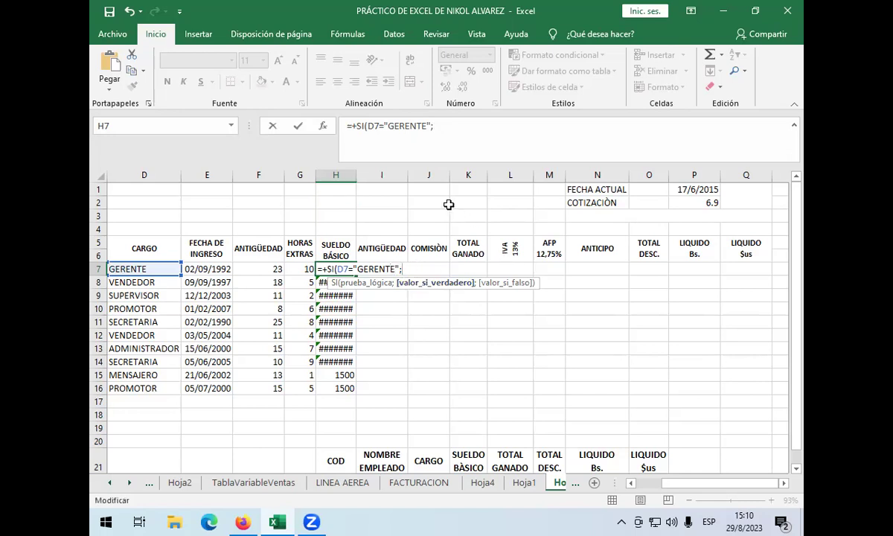
click(365, 268)
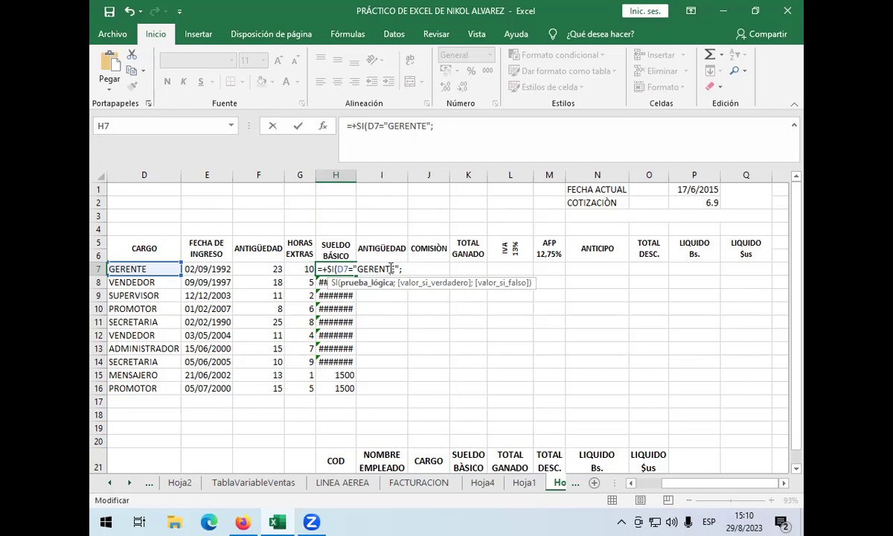
drag(345, 268, 401, 268)
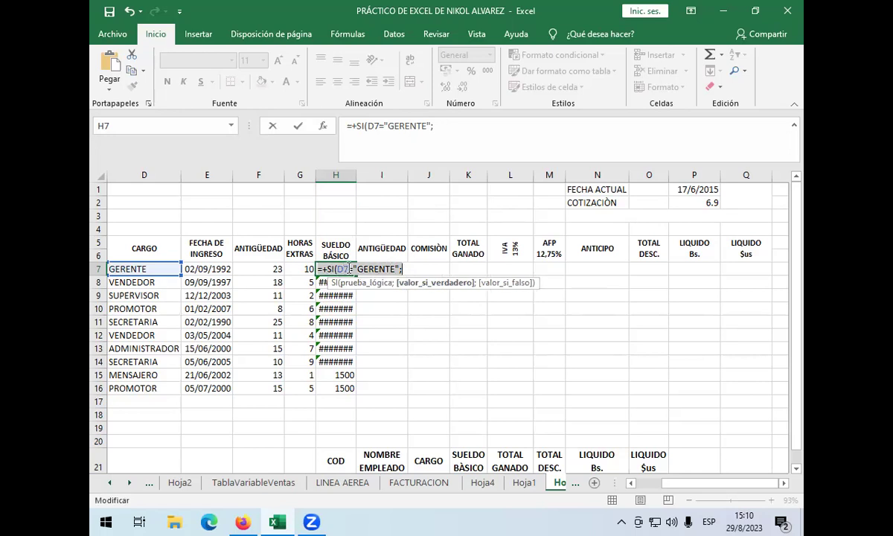
click(396, 269)
key(End)
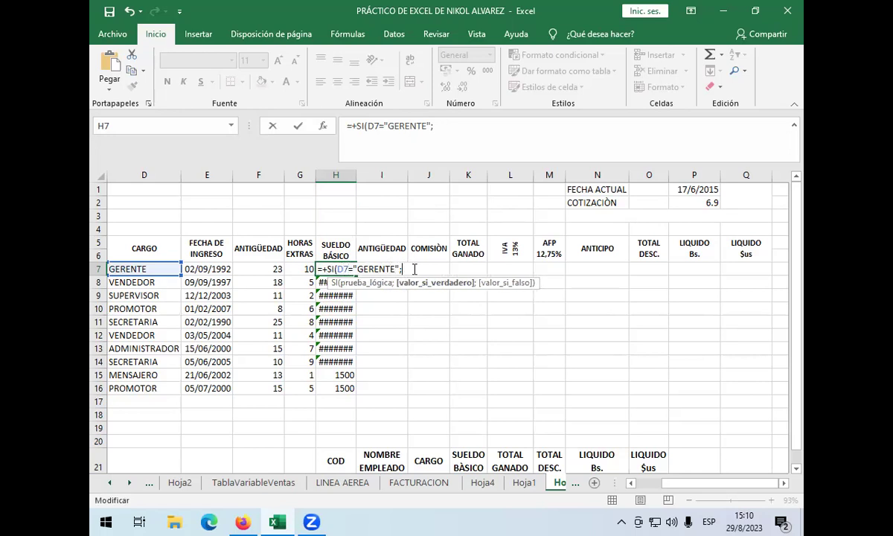
click(377, 297)
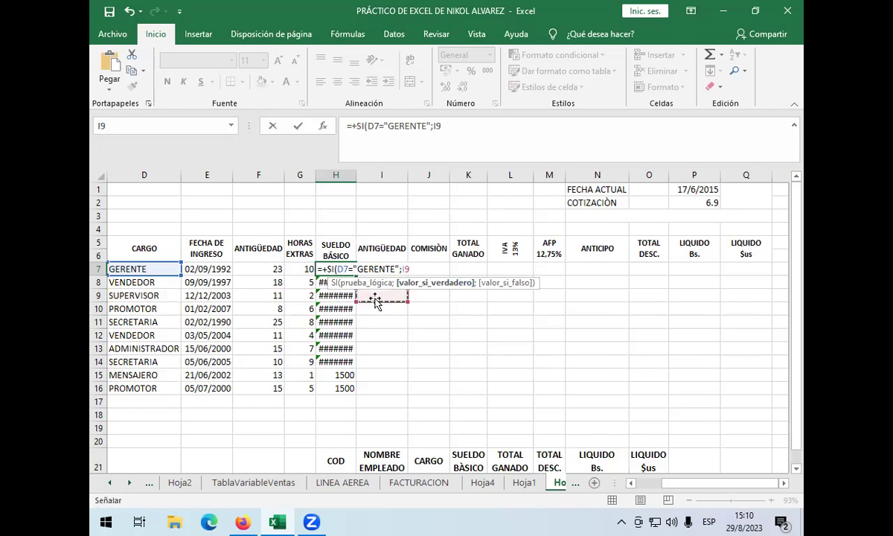
Erase the rest of the formula from H7 so the cell is empty
key(BackSpace)
key(BackSpace)
key(BackSpace)
key(BackSpace)
key(BackSpace)
key(BackSpace)
key(BackSpace)
key(BackSpace)
key(BackSpace)
key(BackSpace)
key(BackSpace)
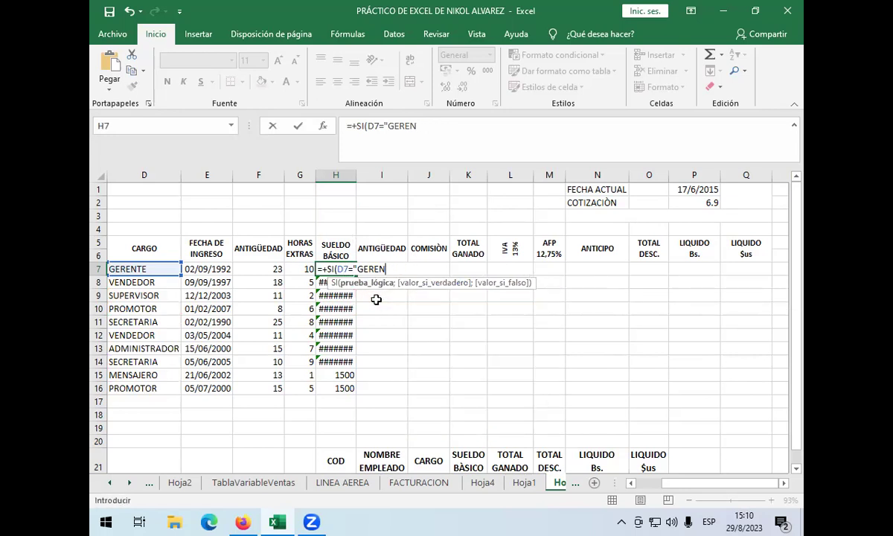
key(BackSpace)
key(BackSpace)
key(BackSpace)
key(BackSpace)
key(BackSpace)
key(BackSpace)
key(BackSpace)
key(BackSpace)
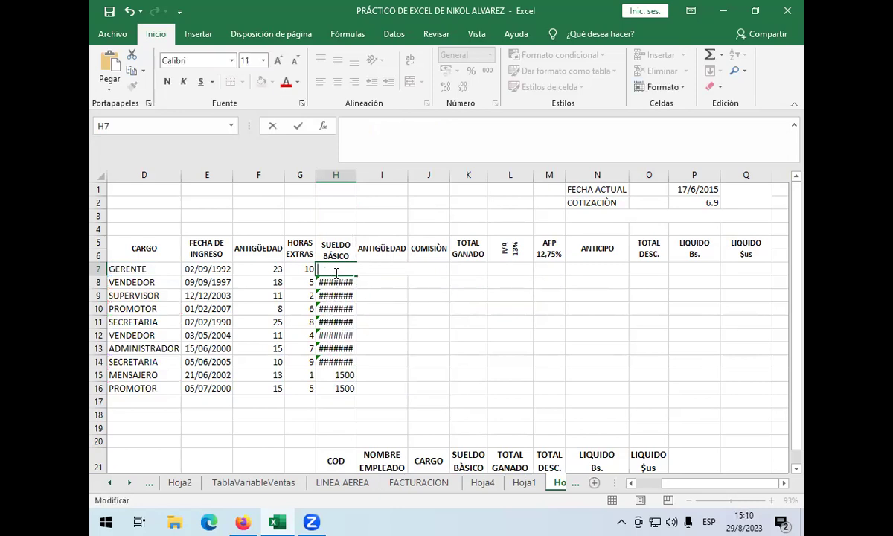
click(358, 281)
Delete the copied base salary formulas from H8:H16
click(339, 269)
key(ctrl+Down)
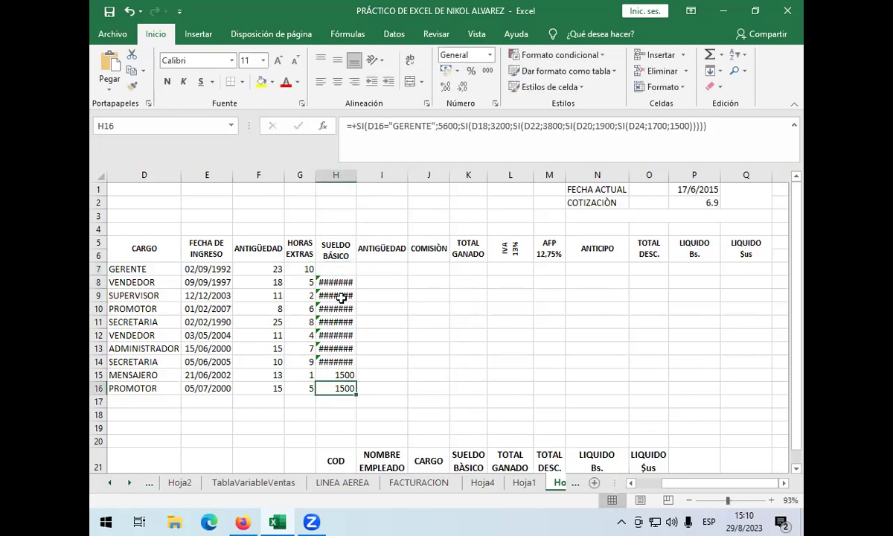
click(339, 281)
drag(340, 281, 339, 390)
key(Delete)
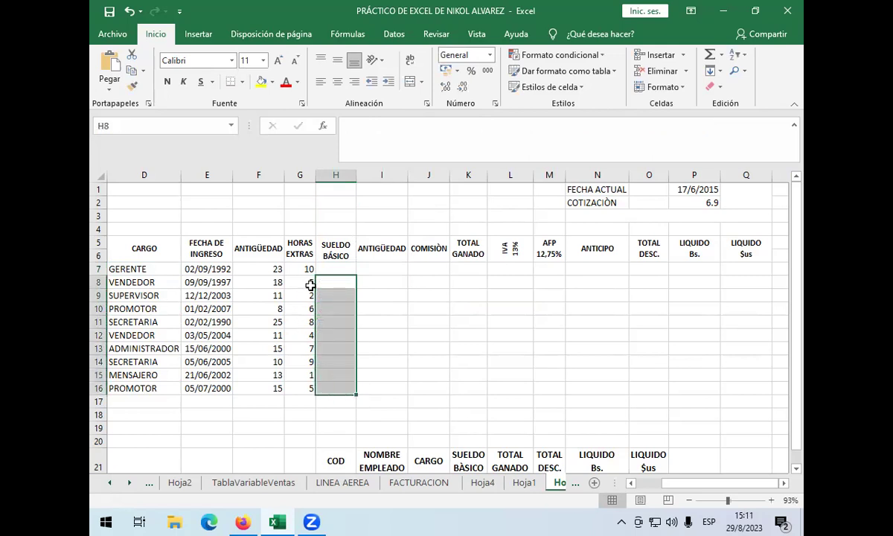
Start a new SI formula in H7 whose logical test compares D7 for equality
click(332, 271)
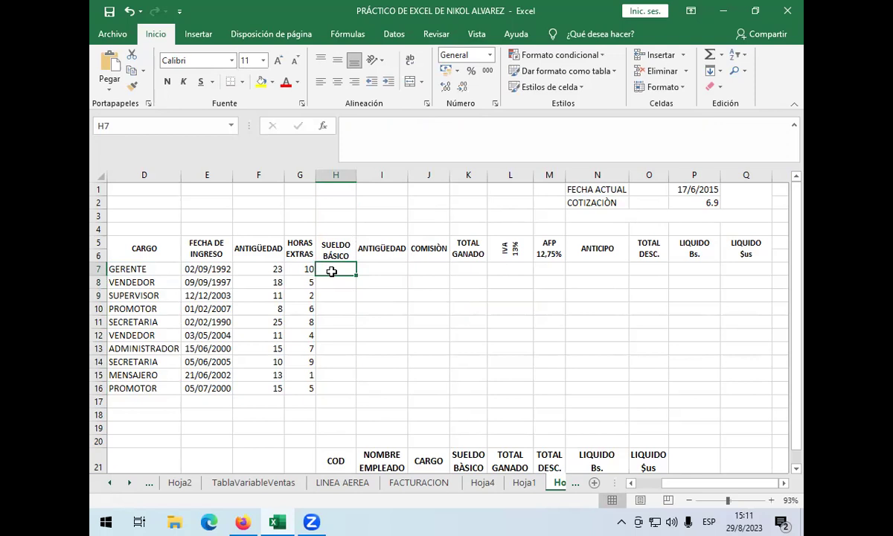
key(BackSpace)
text(S)
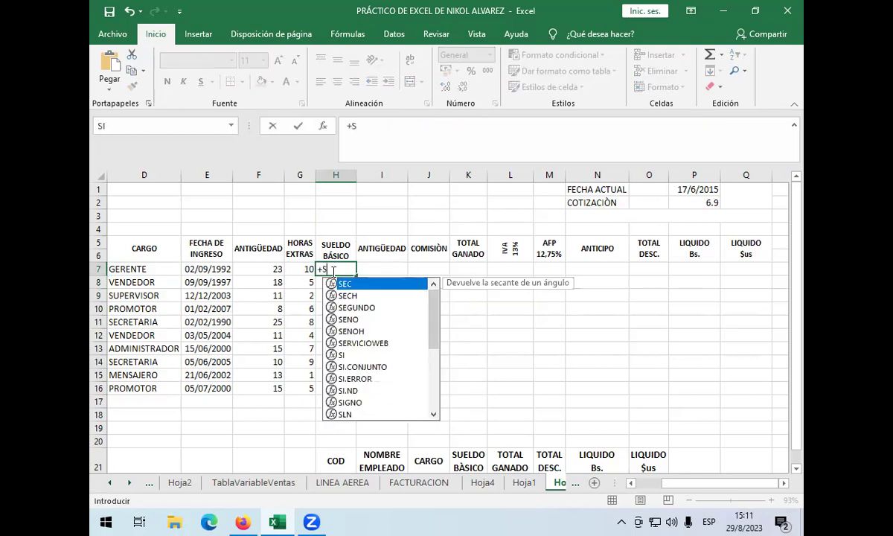
text(I()
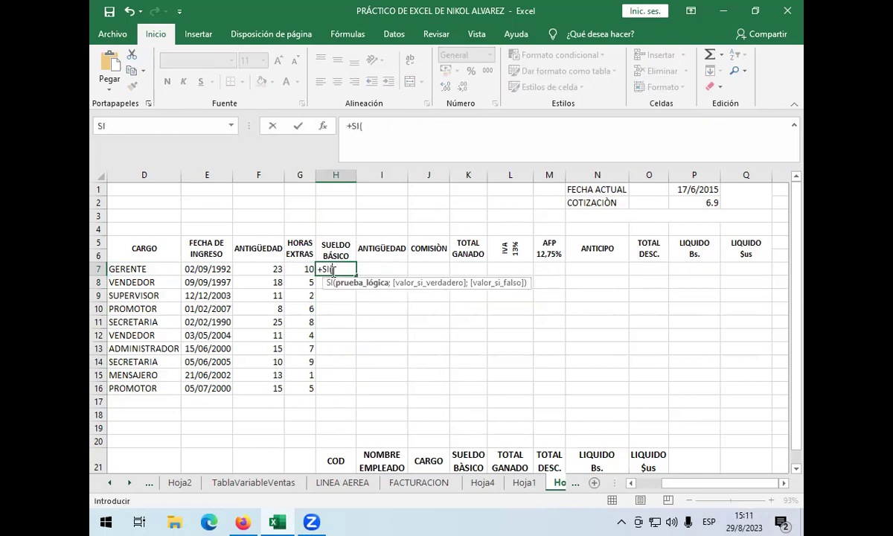
click(162, 268)
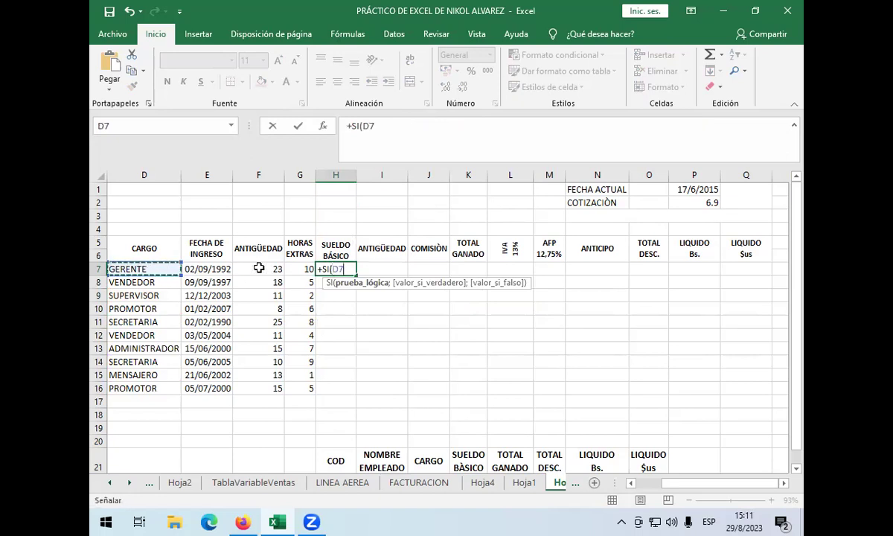
text(=)
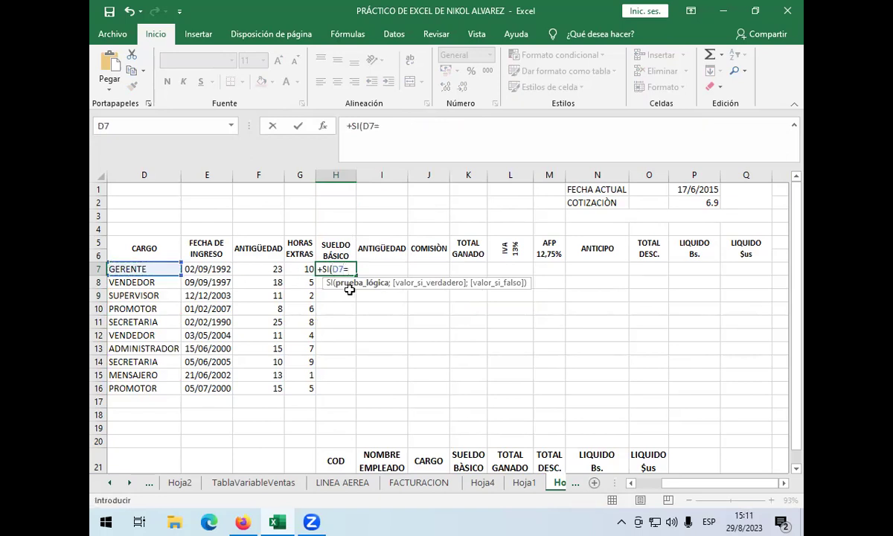
Complete the SI test in H7 with "GERENTE" and give 5600 as its true value
text(")
click(157, 267)
click(435, 339)
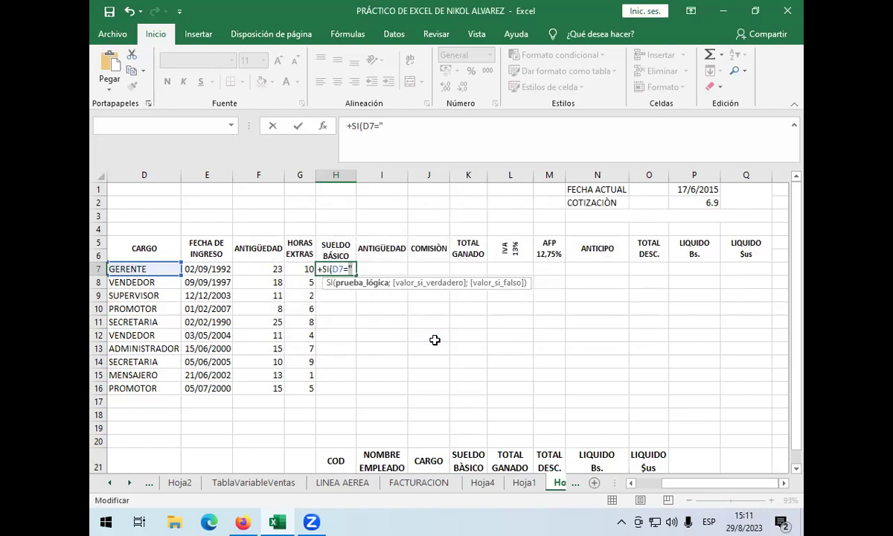
text(G)
key(BackSpace)
text("GERENTE";)
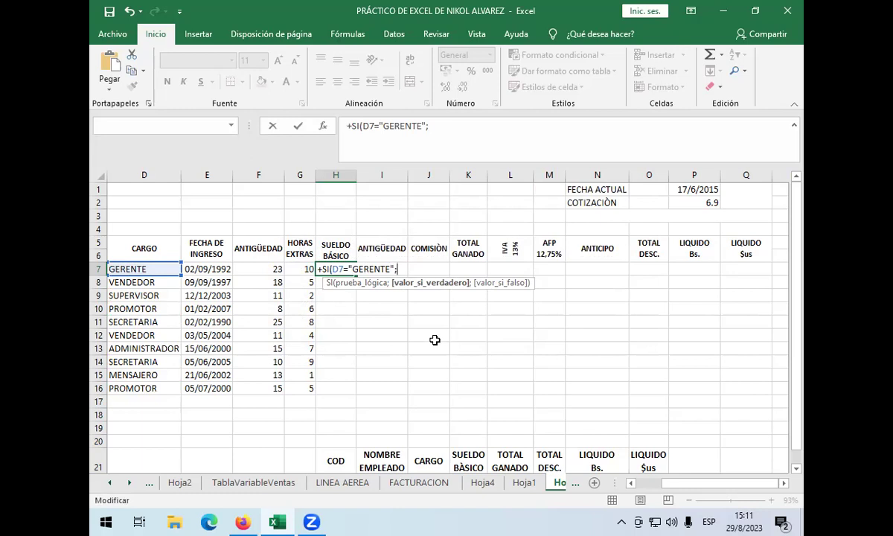
text(5600)
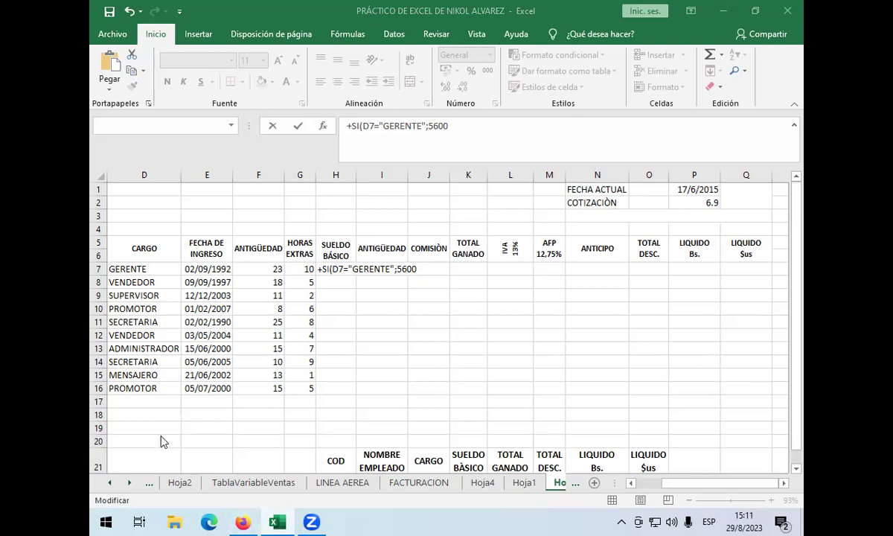
click(277, 521)
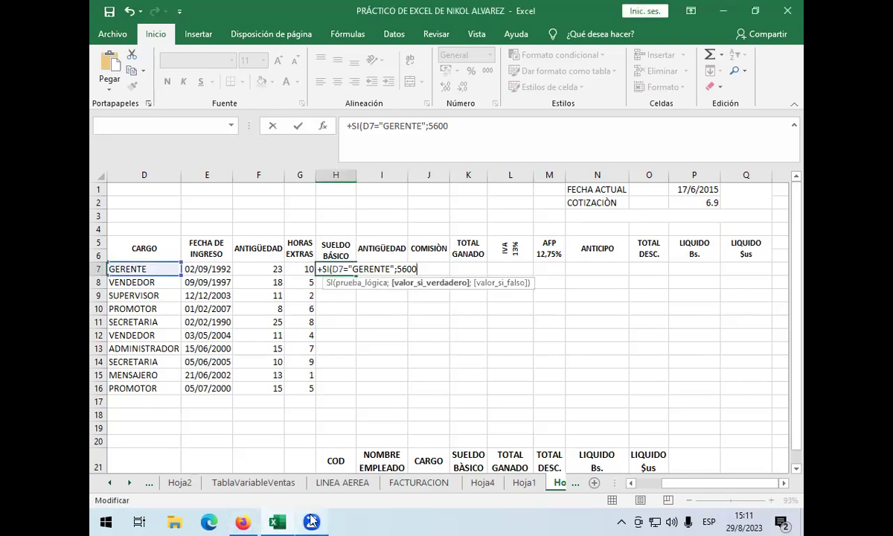
click(311, 520)
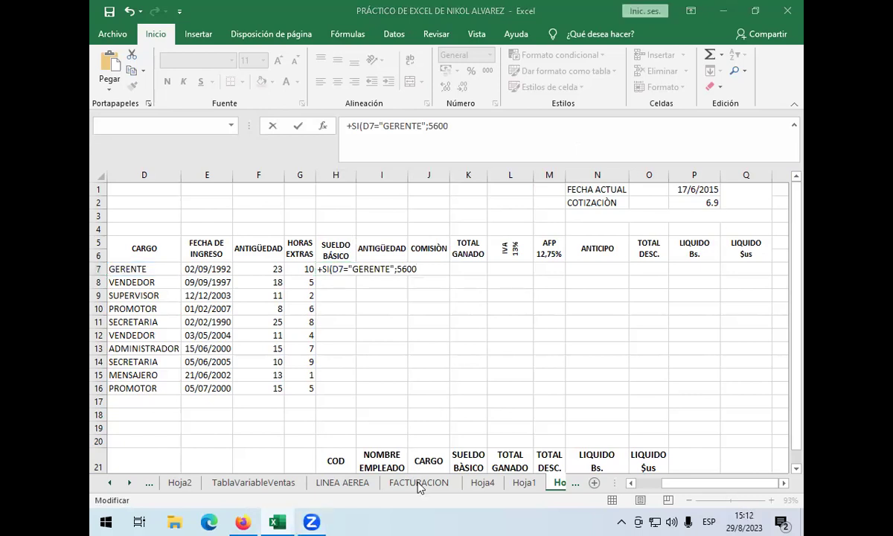
click(420, 267)
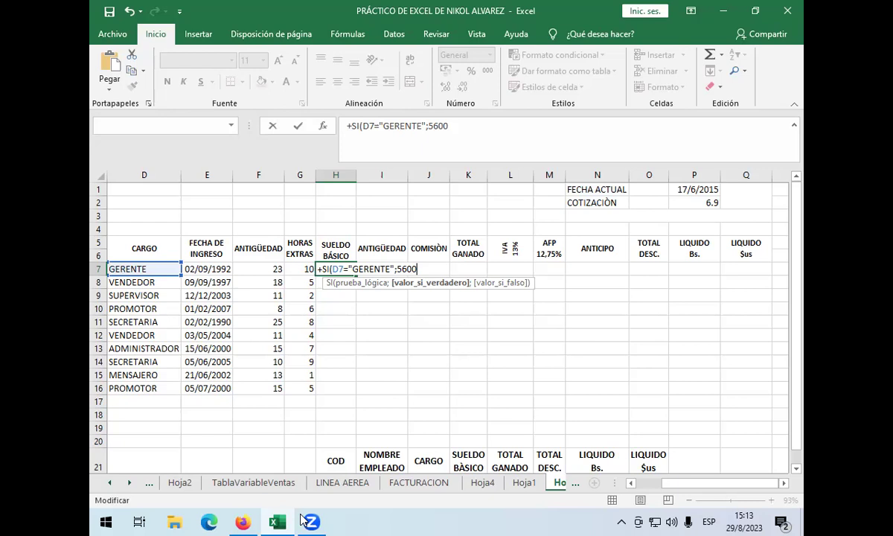
click(342, 521)
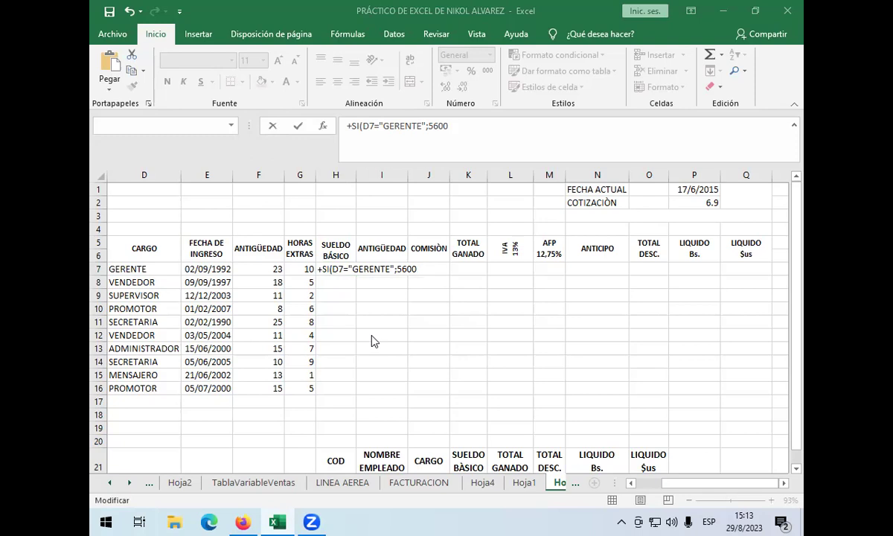
click(418, 268)
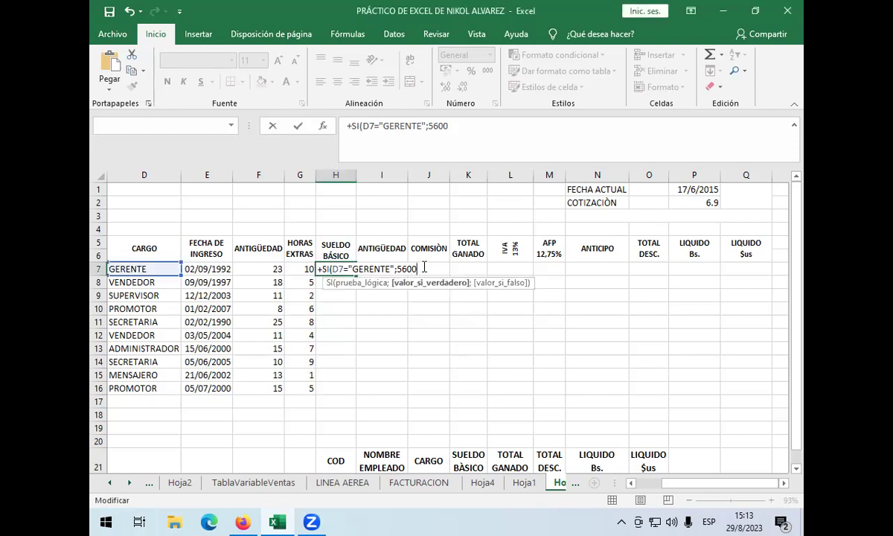
text(SI)
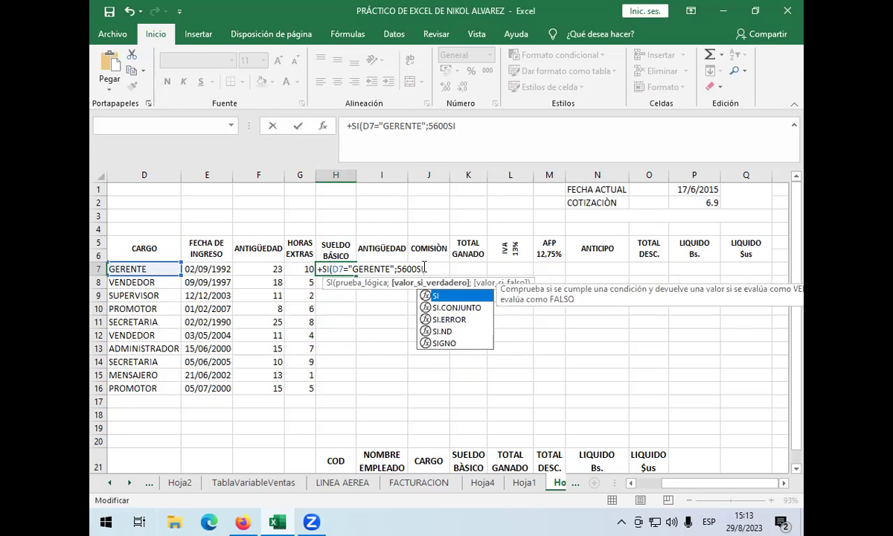
key(BackSpace)
key(BackSpace)
key(BackSpace)
key(BackSpace)
key(BackSpace)
key(BackSpace)
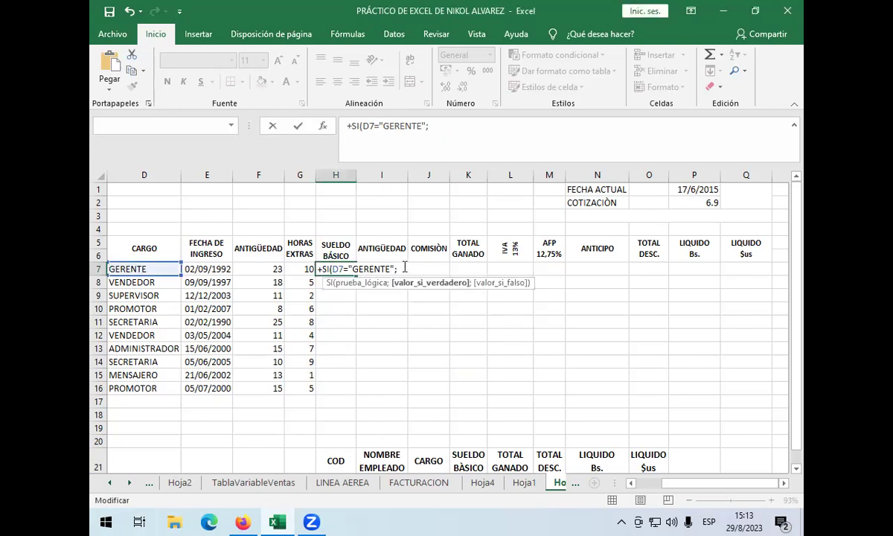
text(5600SI)
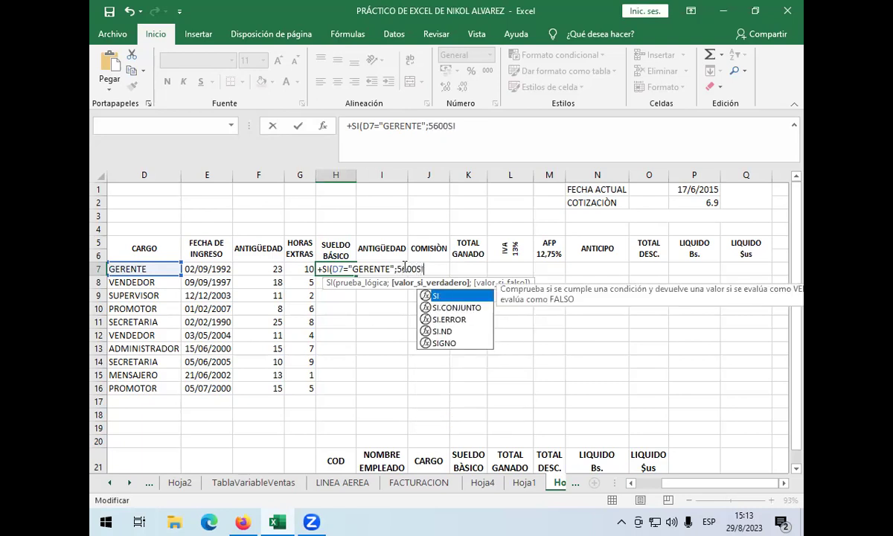
key(BackSpace)
key(BackSpace)
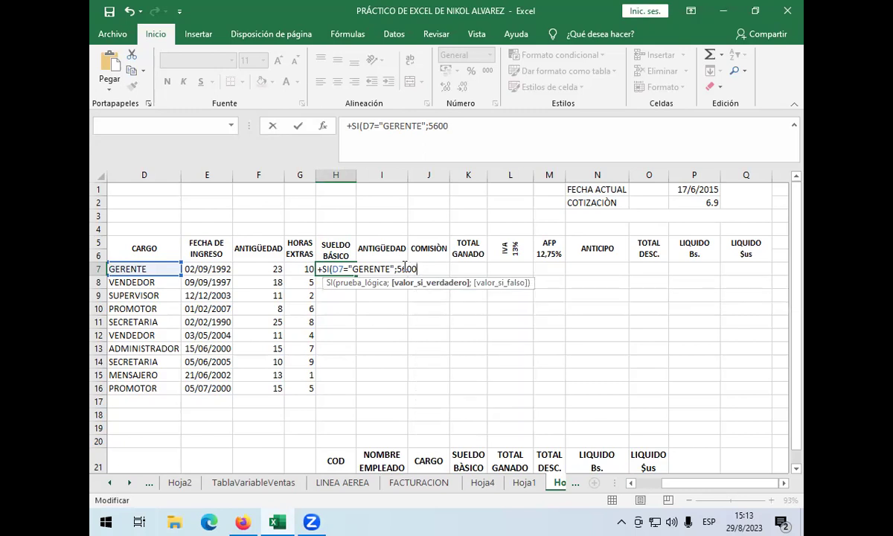
Nest a second SI as the false value in H7, testing D7="SUPERVISOR" with 3200 as its true value
text(;()
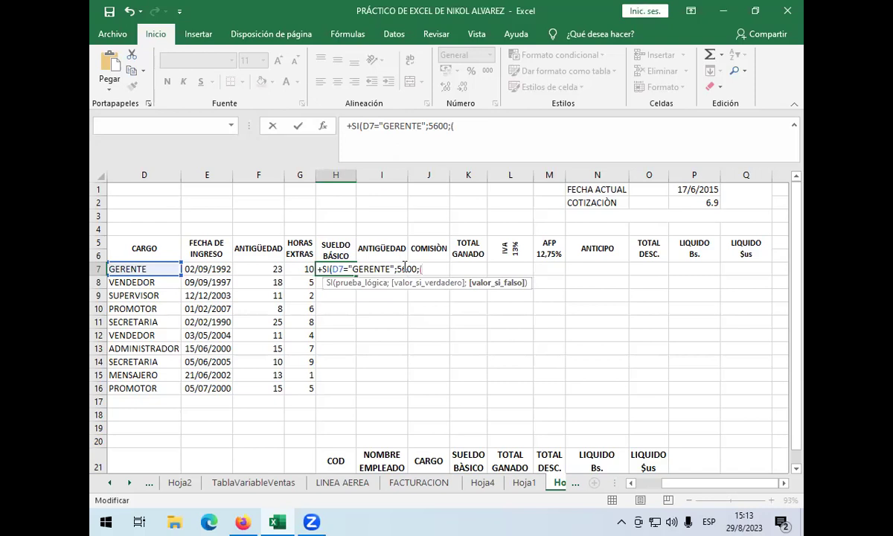
key(BackSpace)
text(SI()
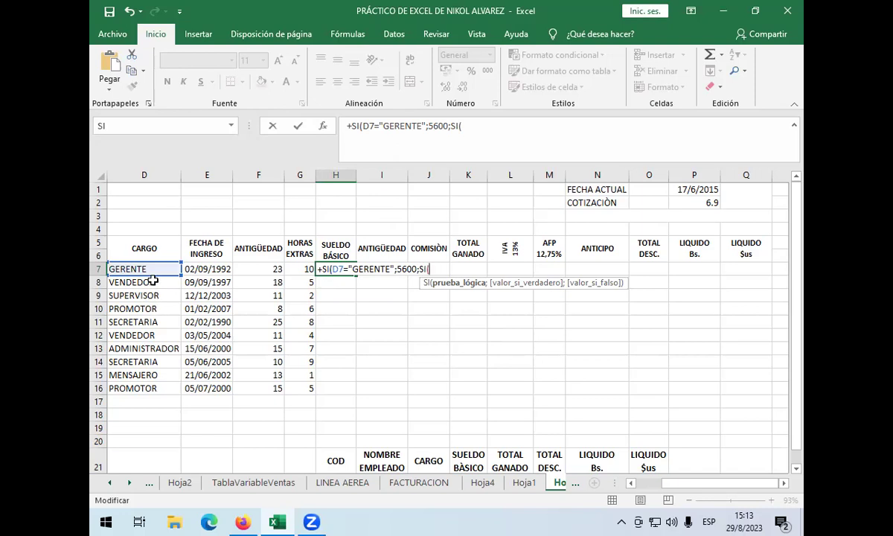
click(154, 269)
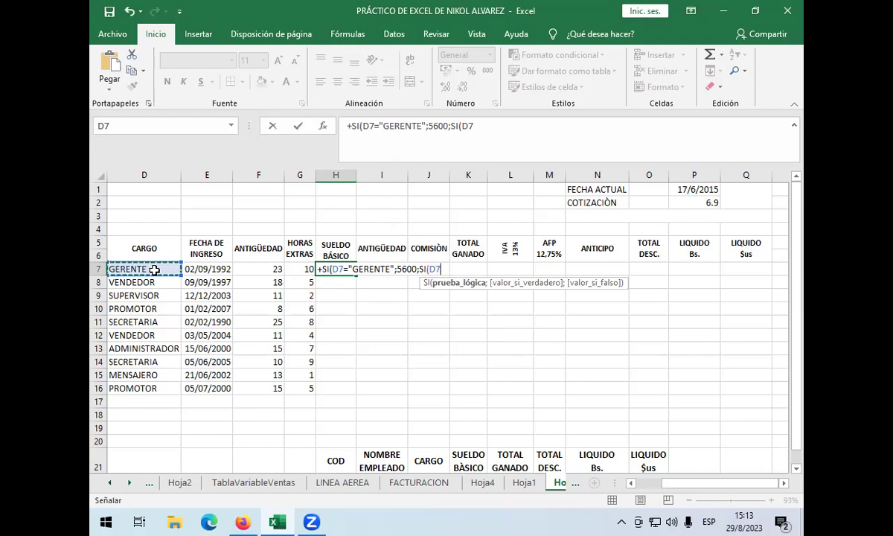
text(=)
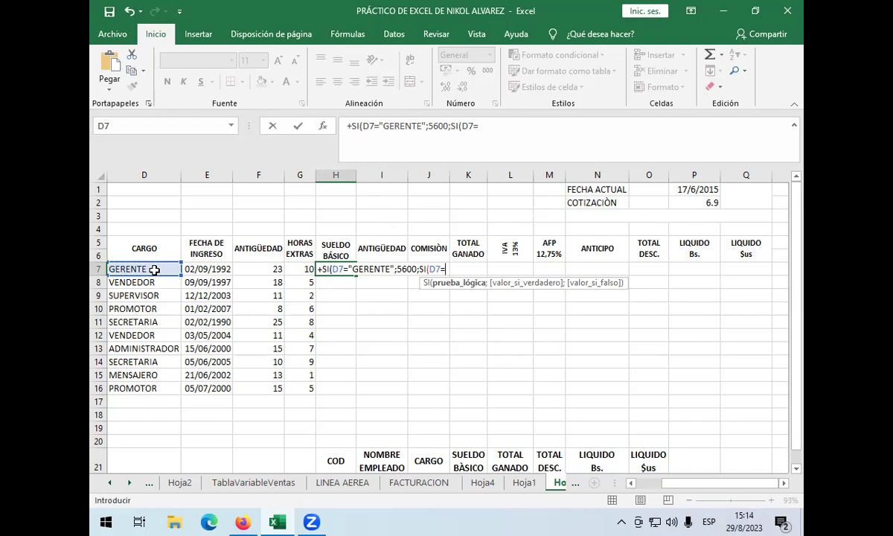
text("SUPERVISOR ")
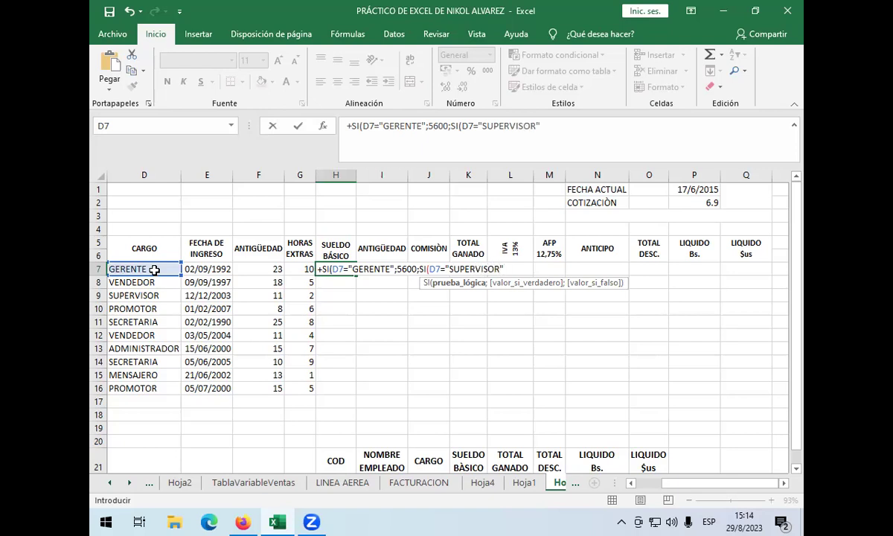
text(;)
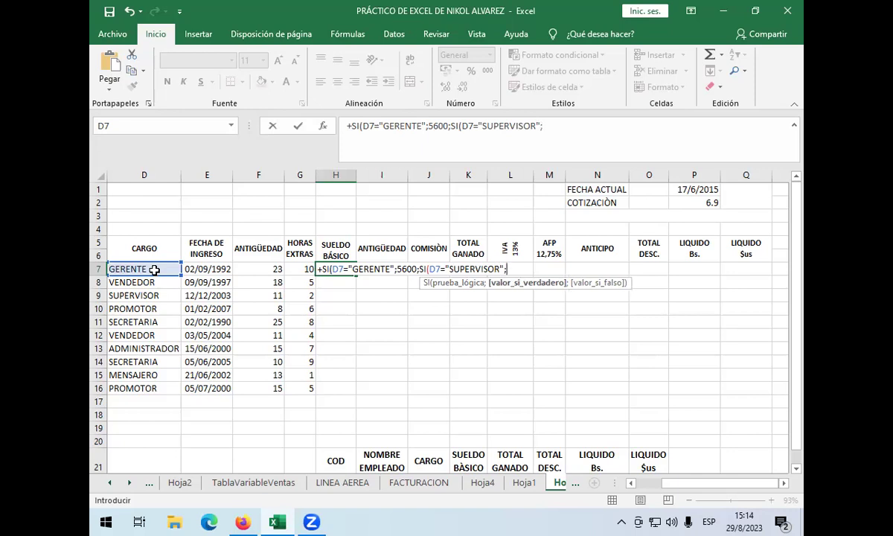
text(3200)
Nest a third SI in the H7 formula that tests D7="ADMNISTRADOR" and gives 3800 when true
text(;)
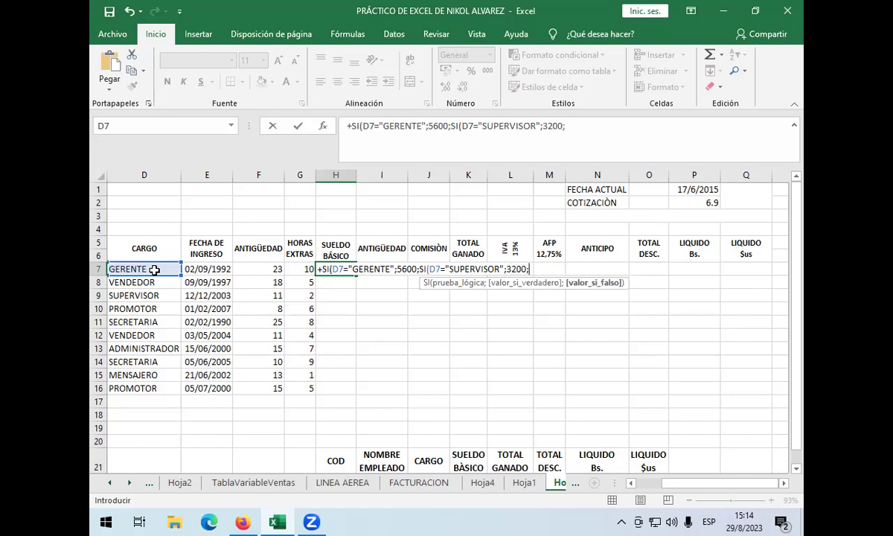
text(SI()
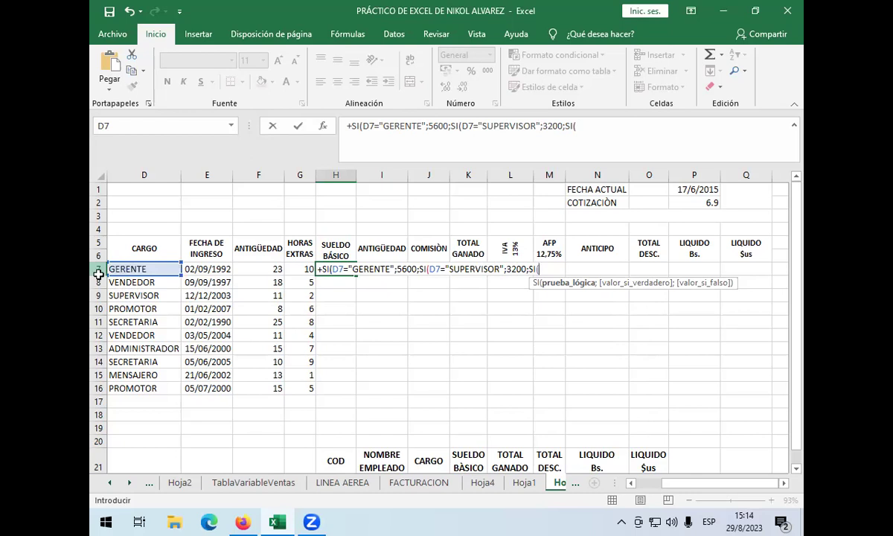
click(146, 268)
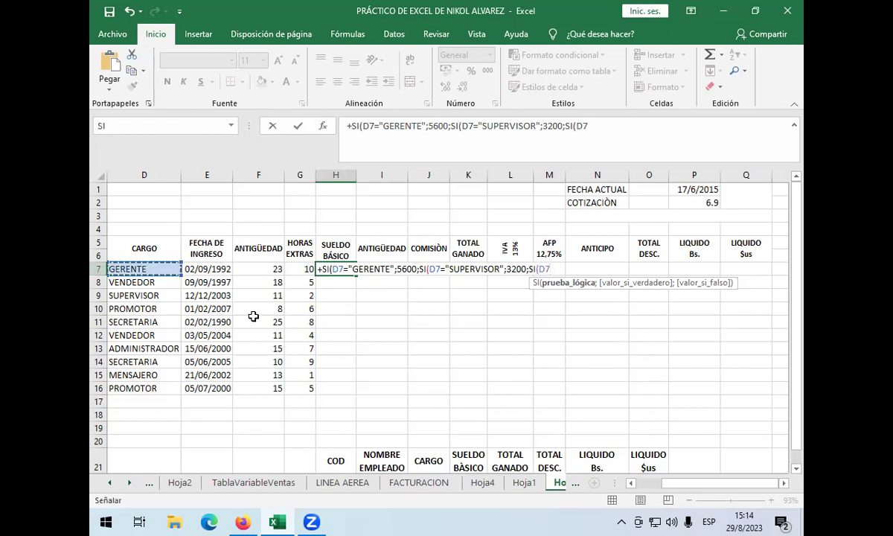
text(=")
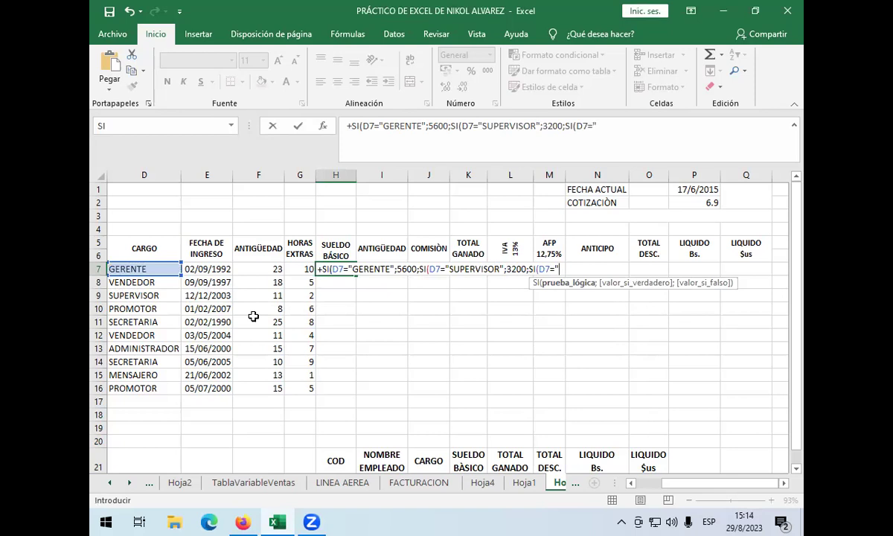
text(ADMNISTRADOR)
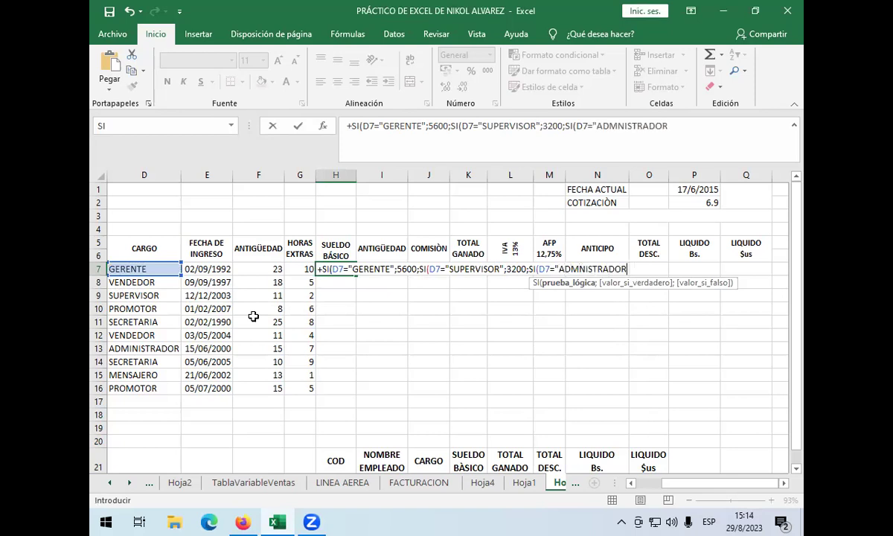
text(";3800)
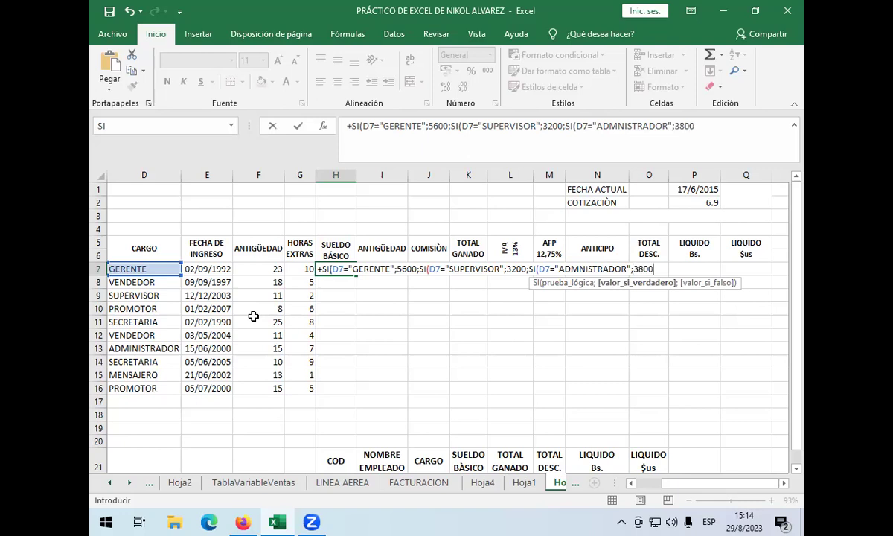
Add a fourth nested SI to the H7 formula testing D7="SECRETARIA", with 1900 as its true value
text(;SI)
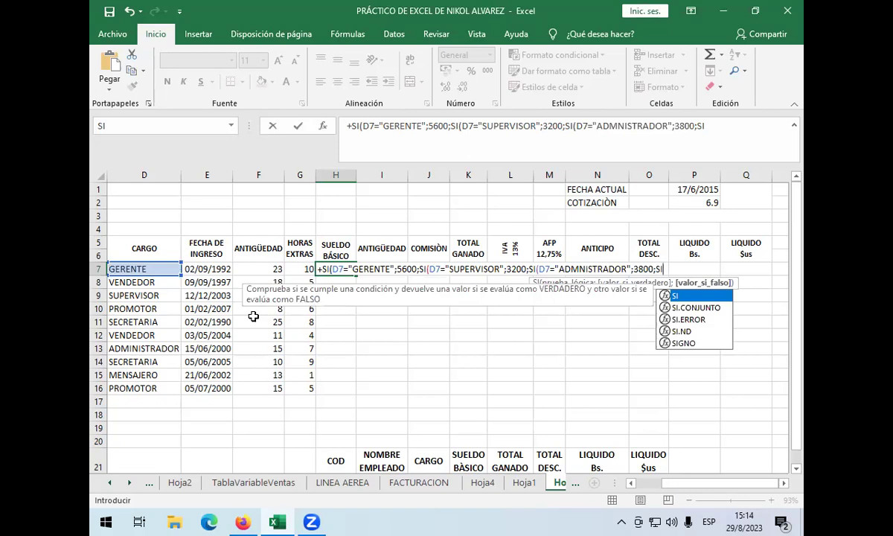
text(()
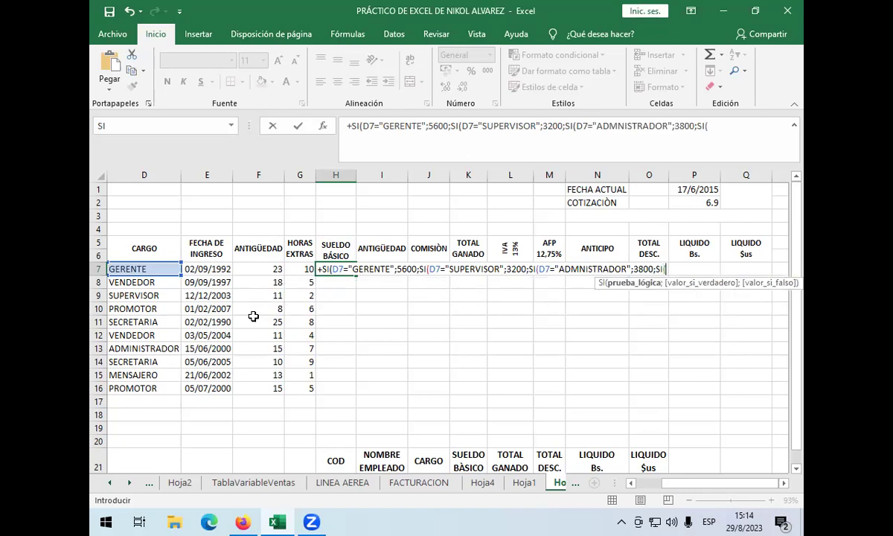
click(170, 273)
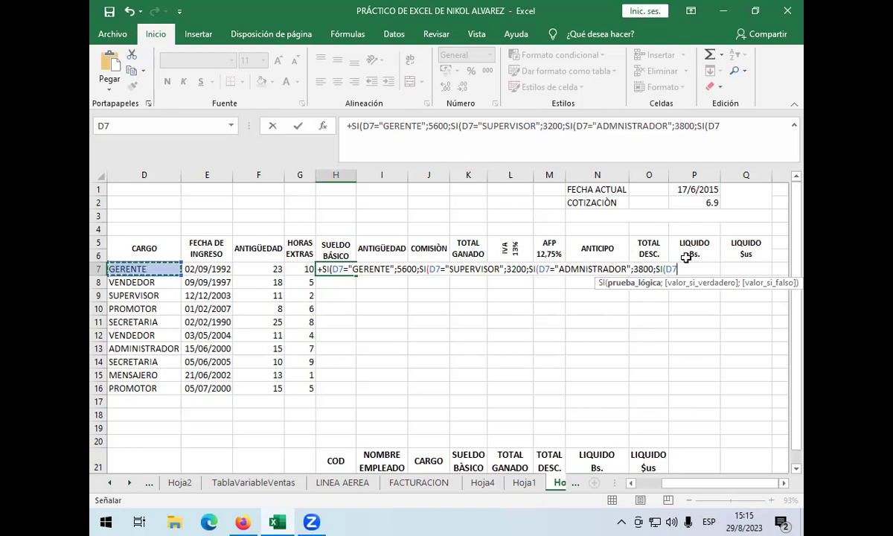
text(=")
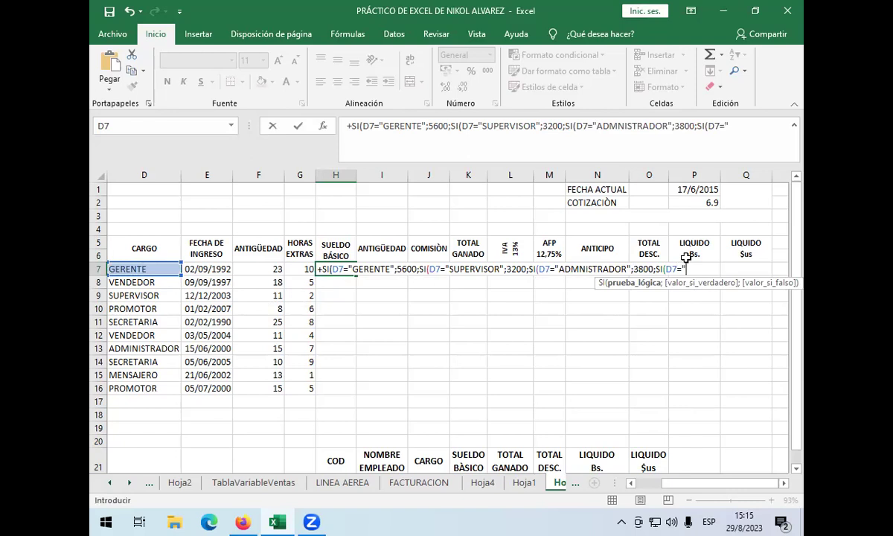
text(SECRETARIA")
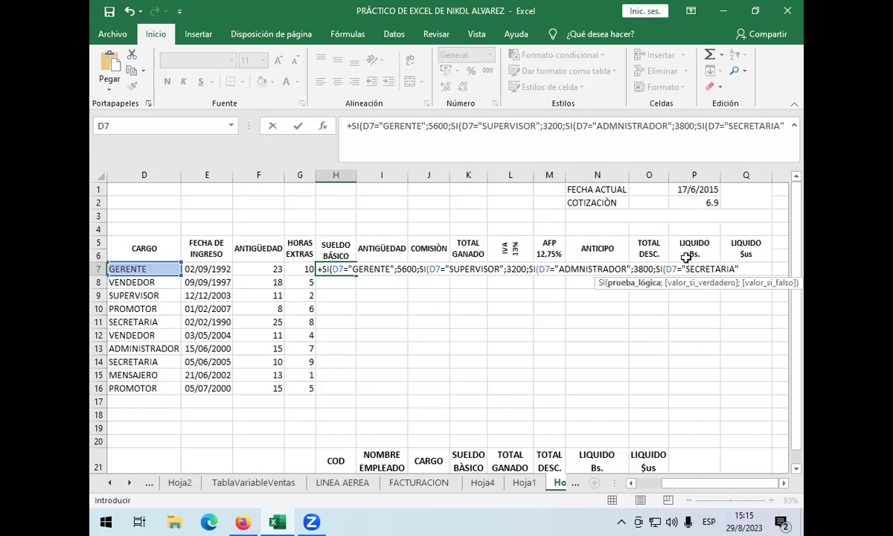
text(;)
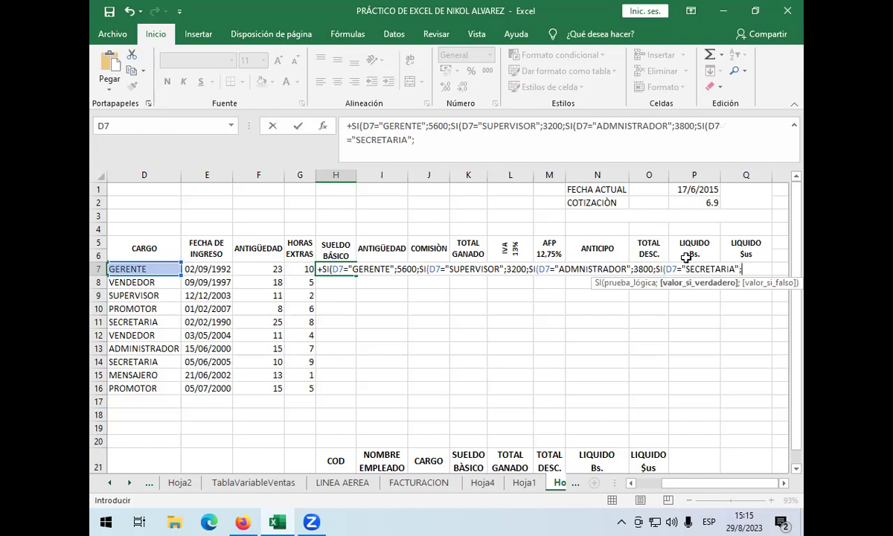
text(1900;)
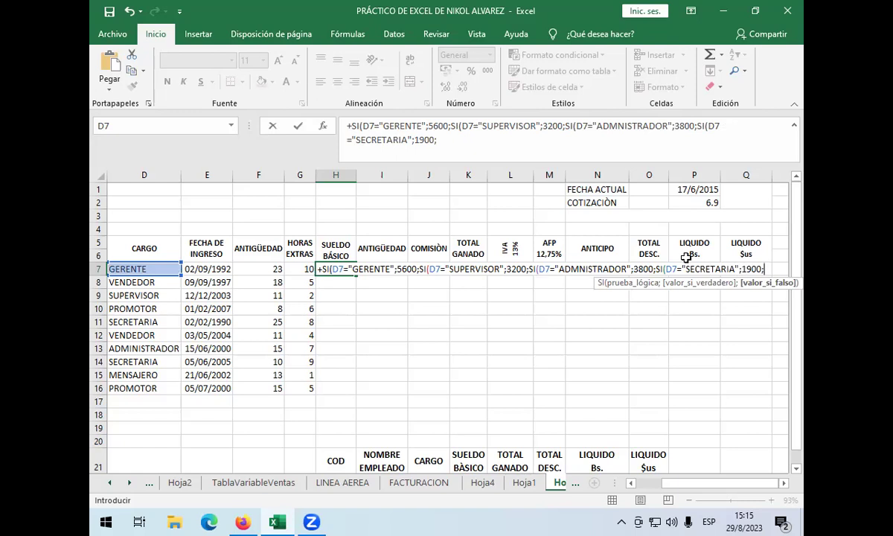
Add a fifth nested SI to the H7 formula testing D7="MENSAJERO", with 1700 as its true value
text(SI)
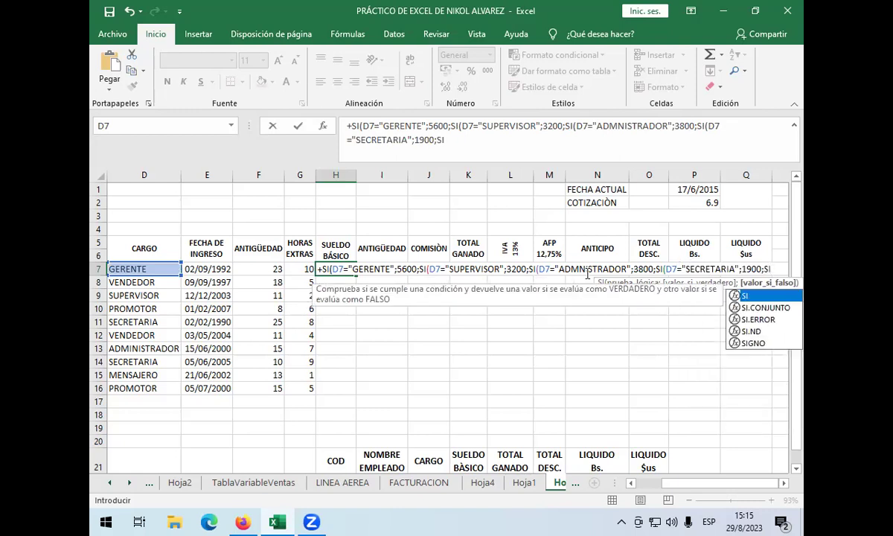
click(153, 269)
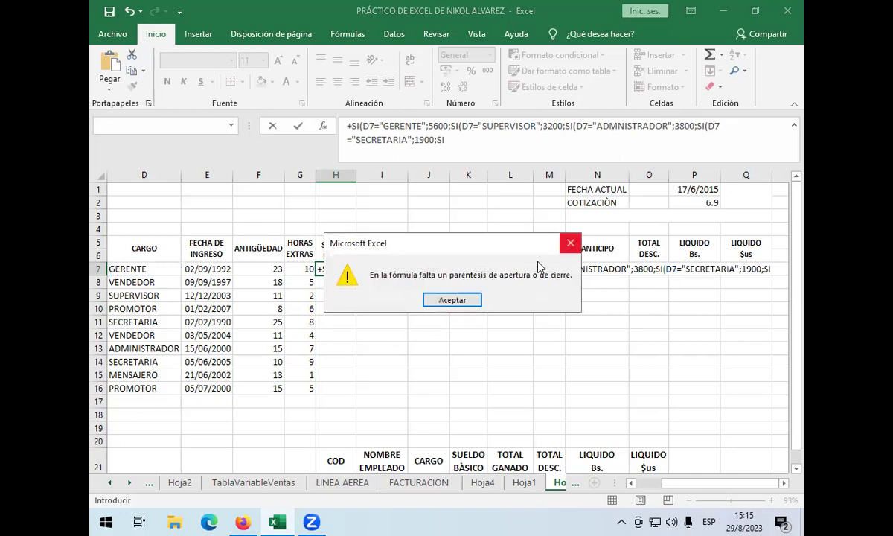
click(475, 300)
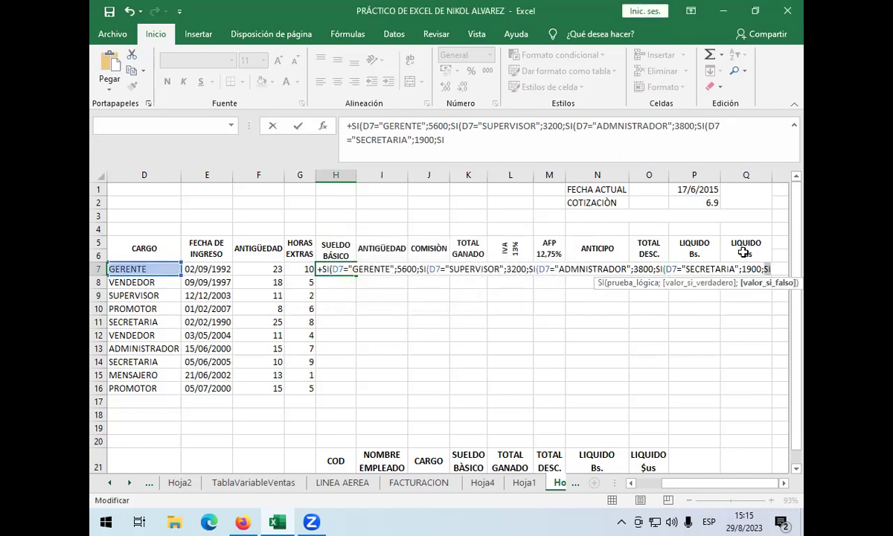
double_click(769, 269)
click(773, 269)
text(()
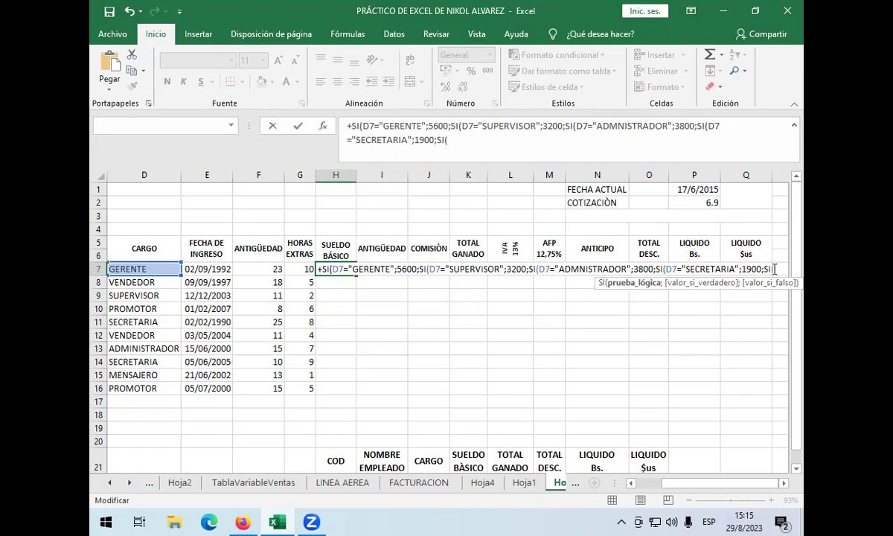
click(168, 271)
text(=)
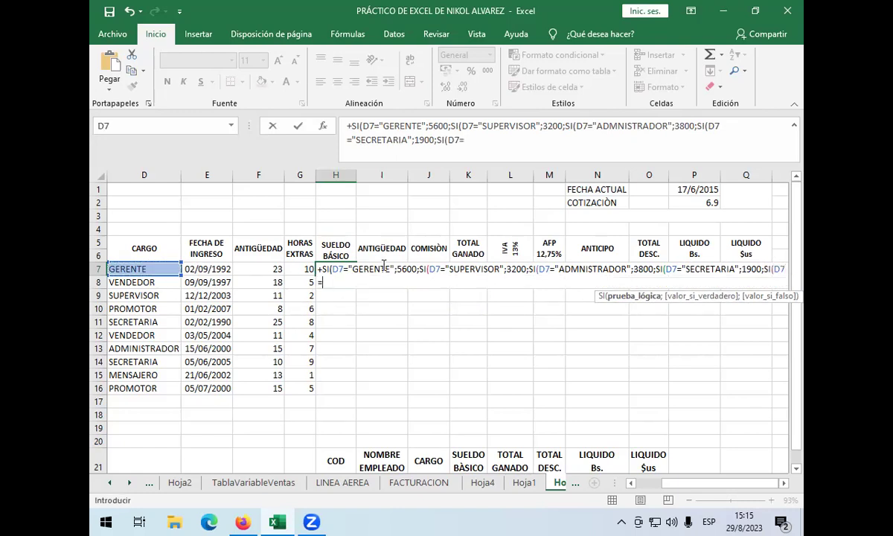
text("MENSAJERO")
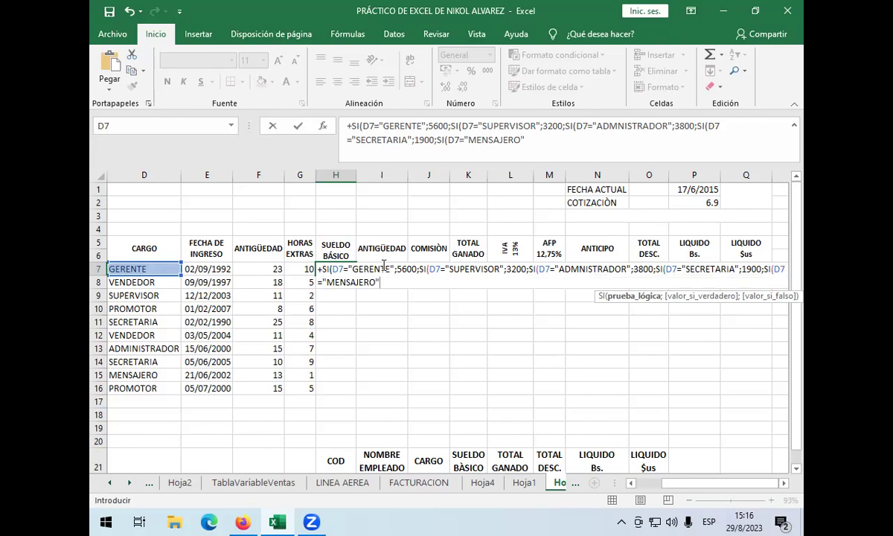
text(;)
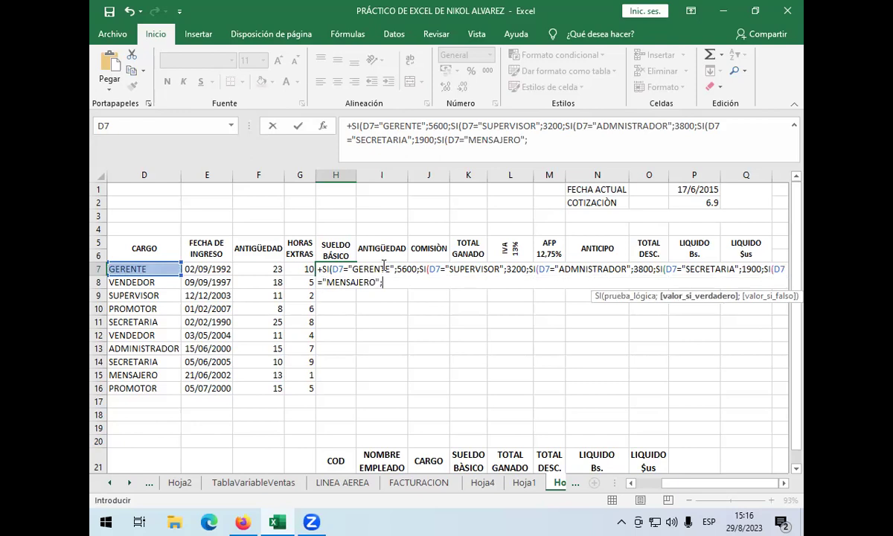
text(1700;)
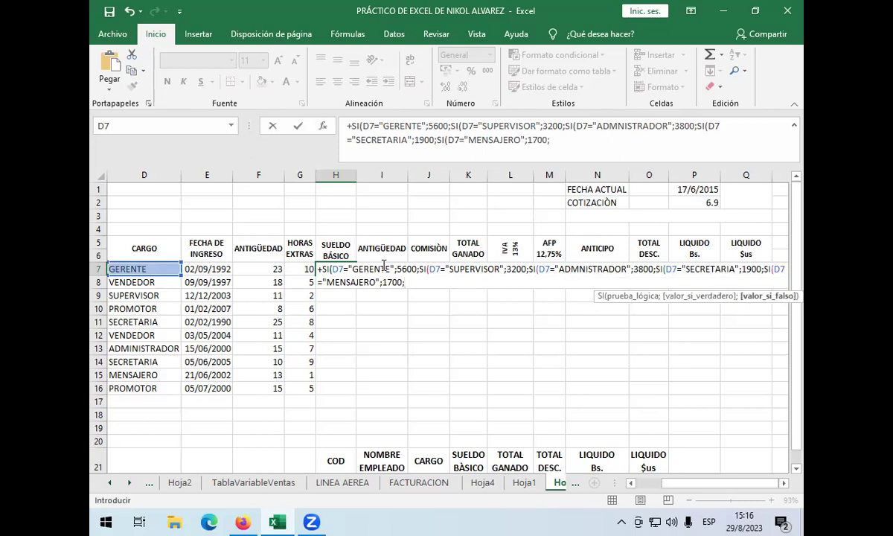
Give 1500 as the final false value in H7, close all five nested SI functions and enter the formula
text(1500))))
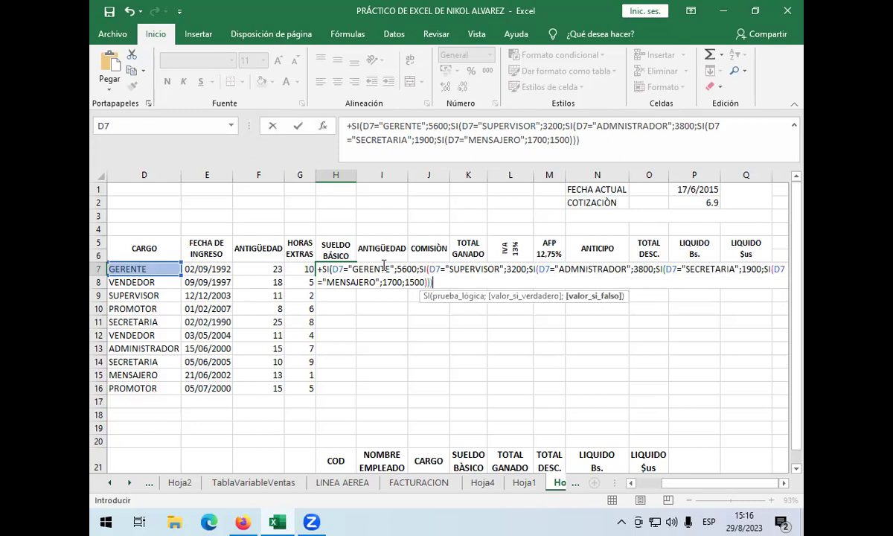
text()))
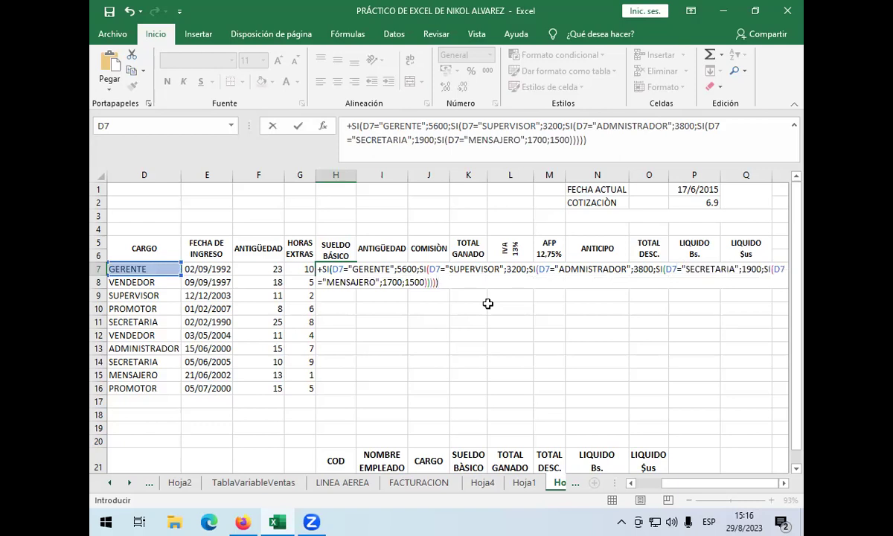
key(Return)
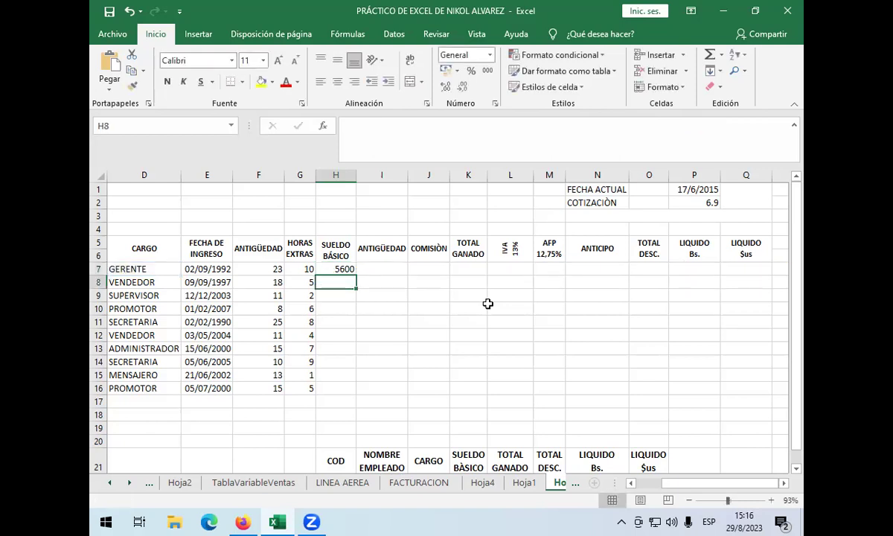
Copy the base salary formula from H7 down through H16
click(339, 269)
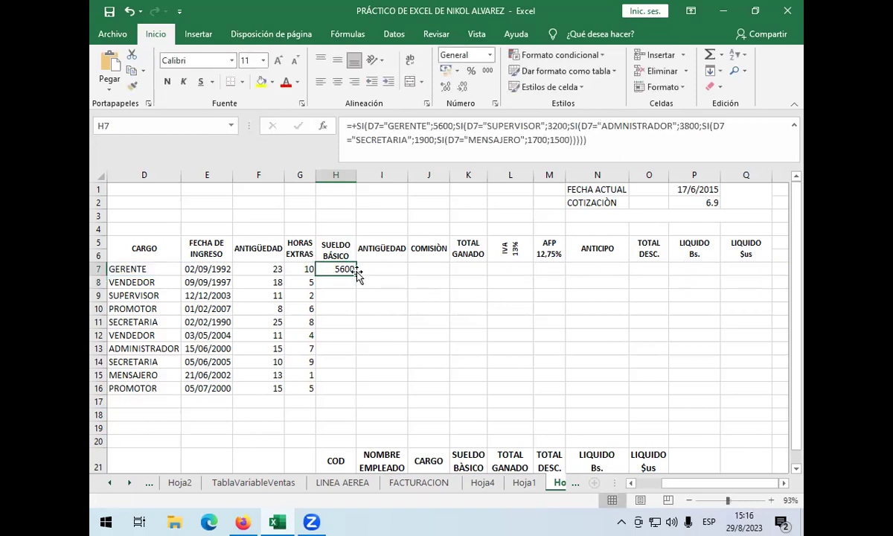
drag(357, 276, 353, 390)
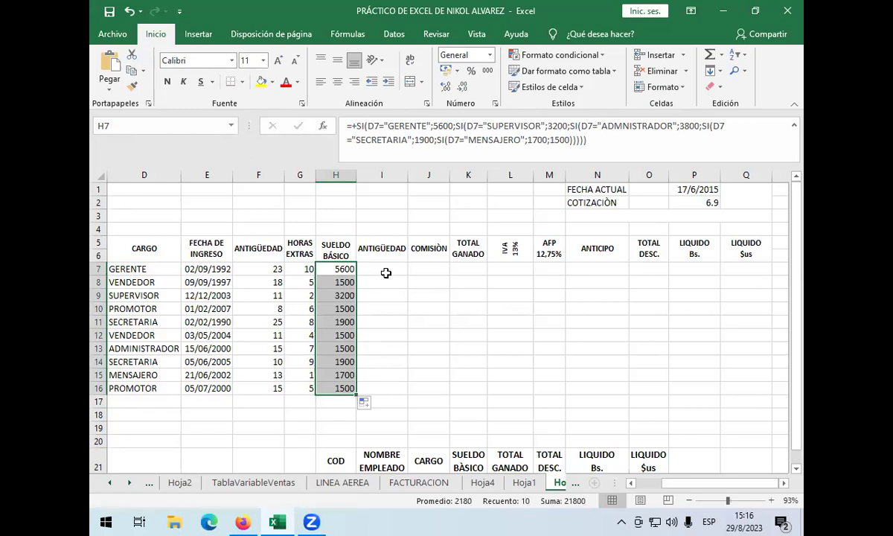
click(384, 271)
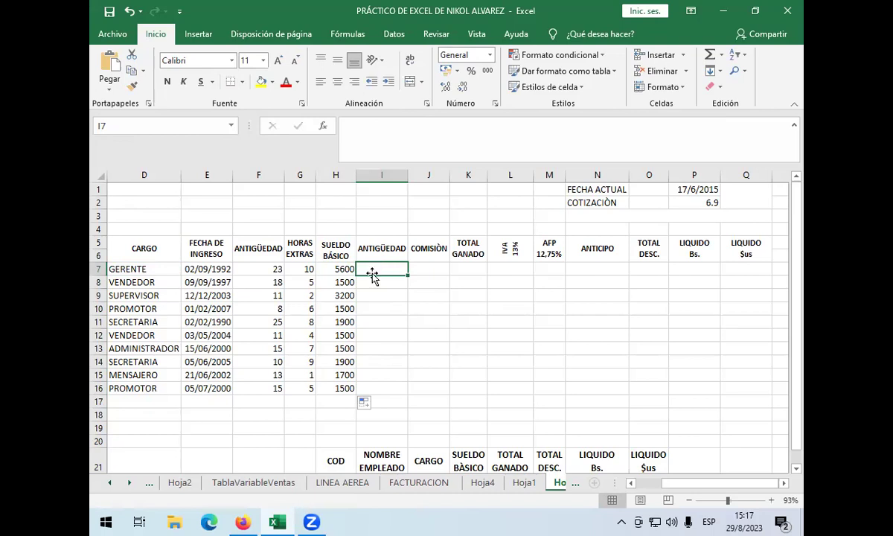
Correct the misspelled job title in the H13 formula to "ADMINISTRADOR"
click(140, 335)
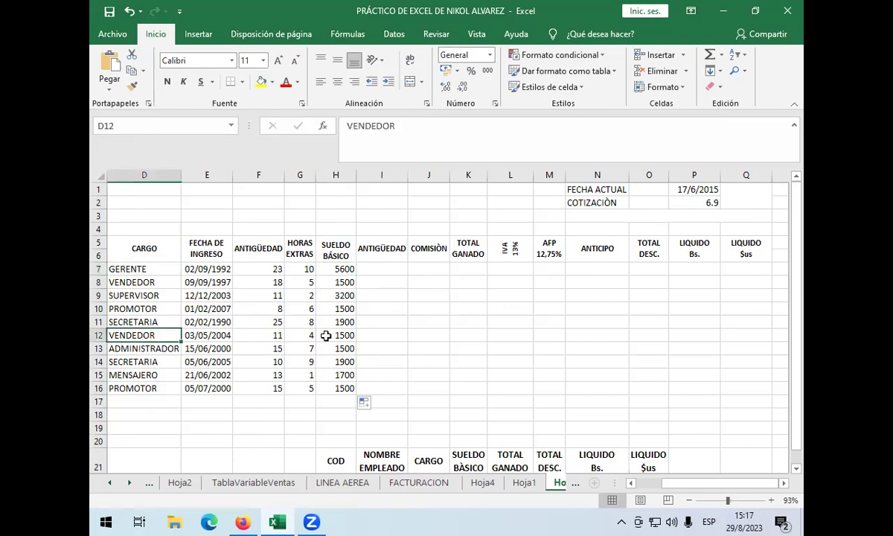
click(327, 335)
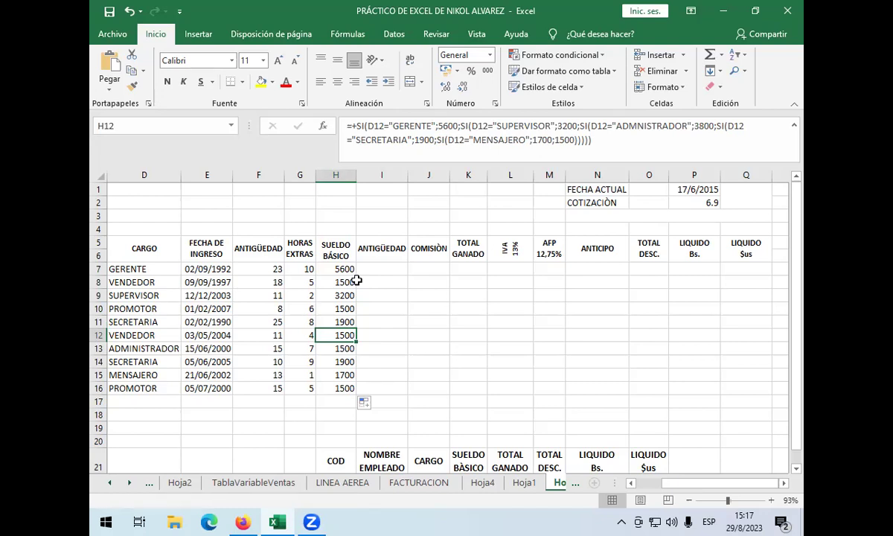
double_click(339, 348)
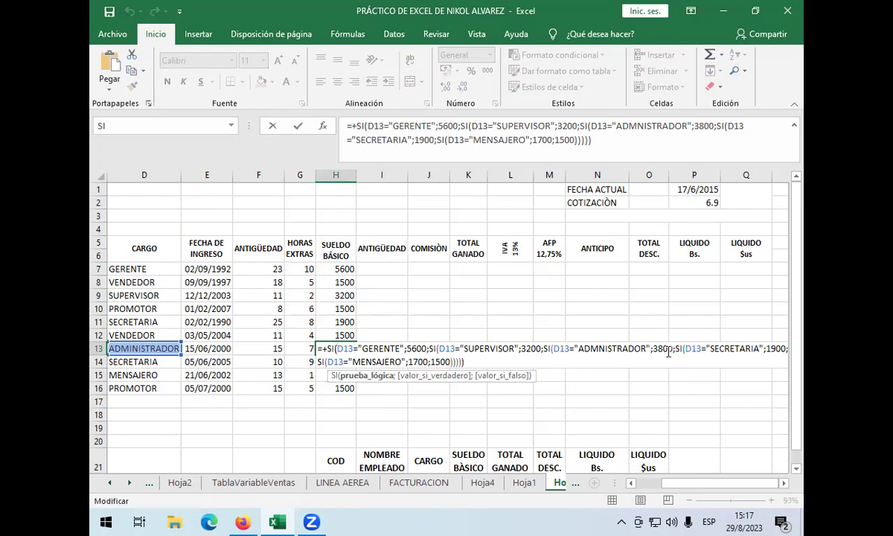
click(599, 348)
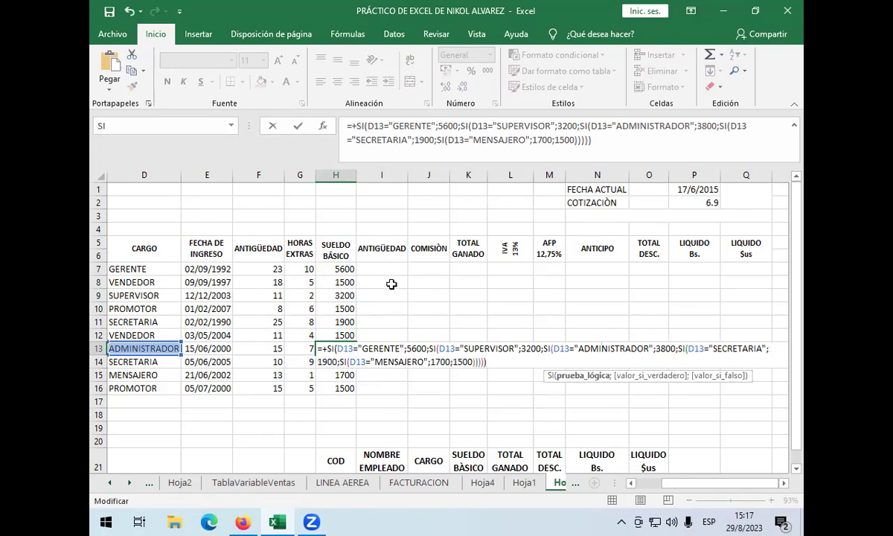
click(508, 362)
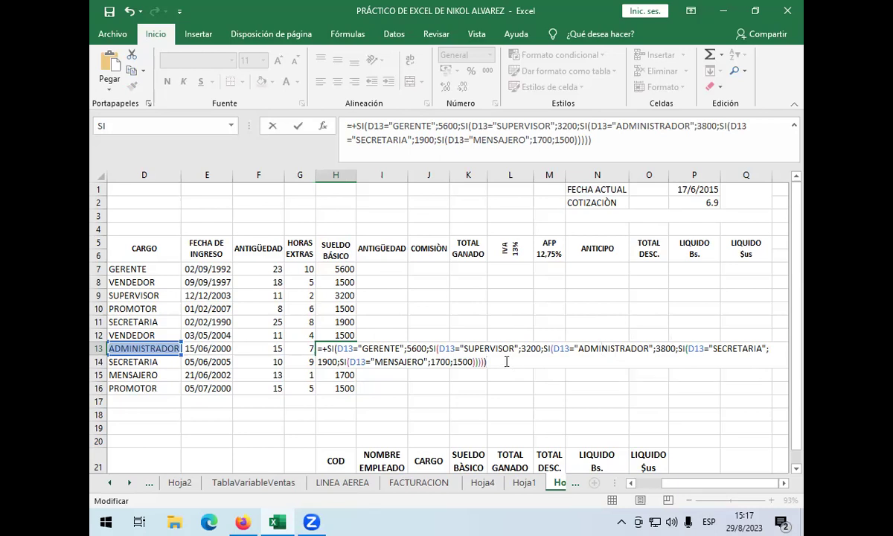
key(Return)
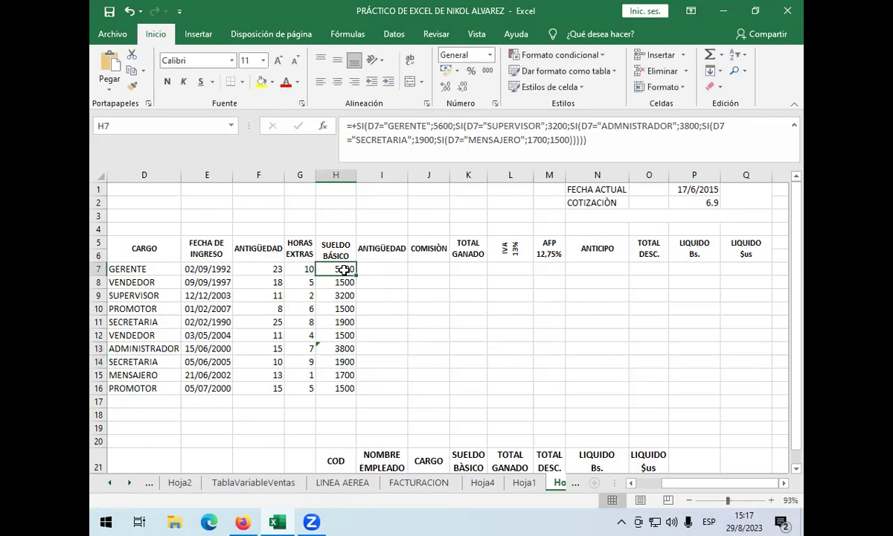
Correct the misspelled job title in the H7 formula to "ADMINISTRADOR"
double_click(344, 270)
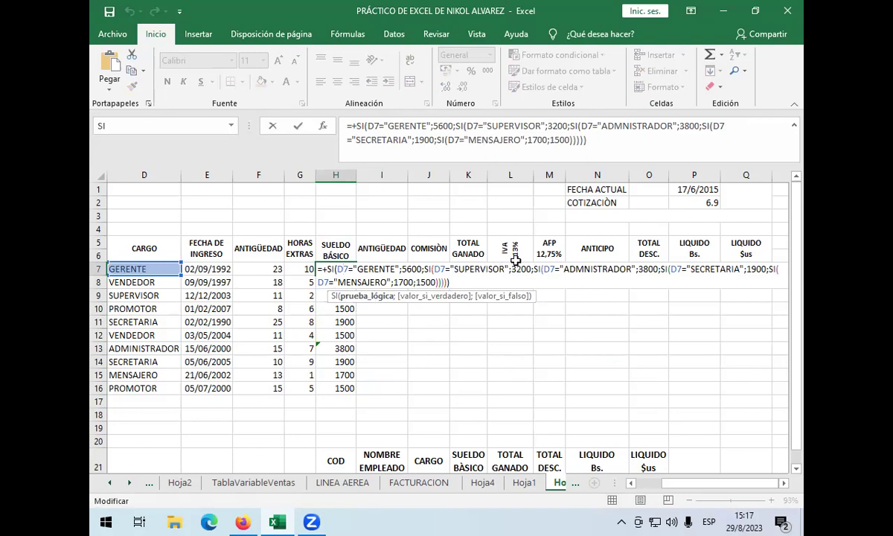
click(582, 269)
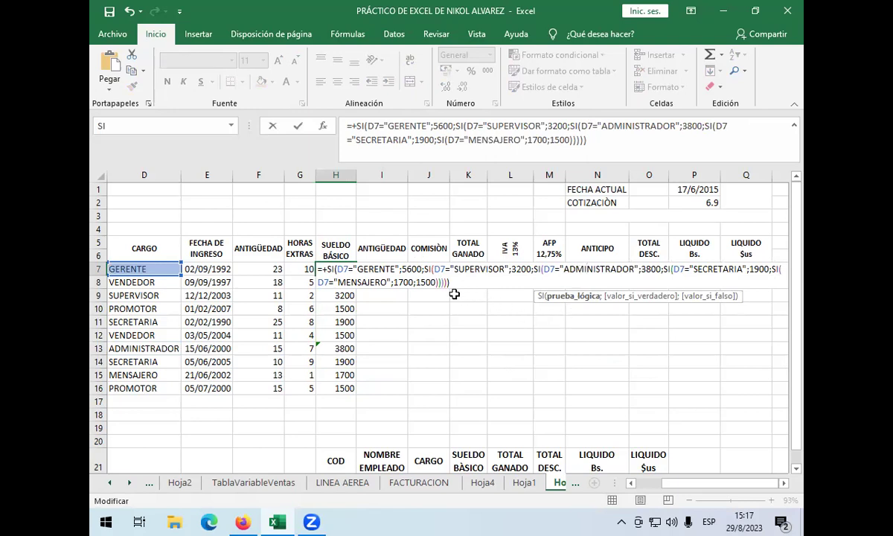
key(Return)
Fill the corrected H7 formula down through H16 and check the administrator's formula in H13
click(339, 269)
drag(355, 276, 363, 390)
click(377, 267)
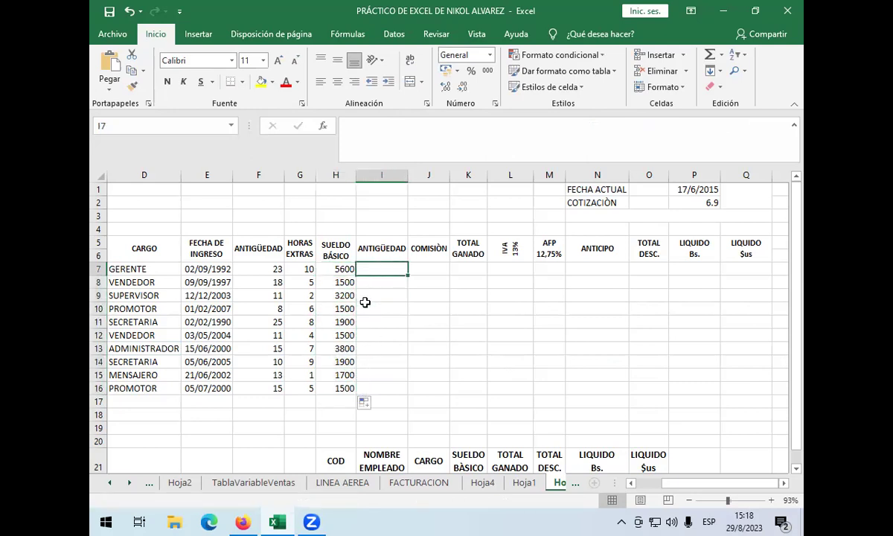
click(345, 345)
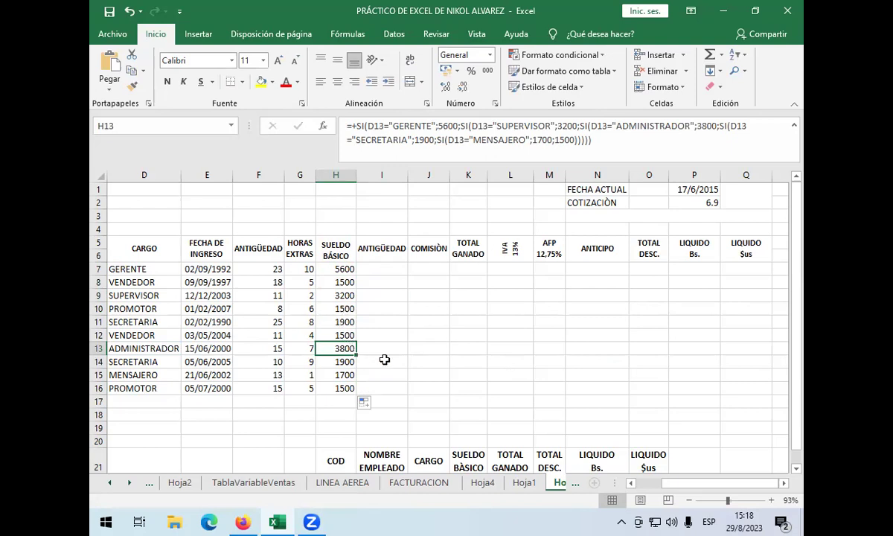
Start an SI formula in I7 for the seniority bonus, testing F7<=1 with 0 as the true value
click(378, 269)
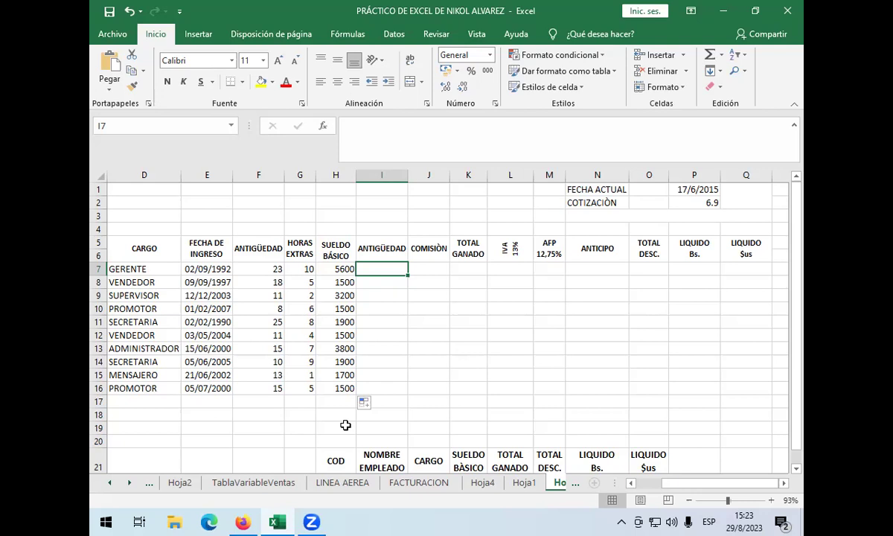
text(+SI)
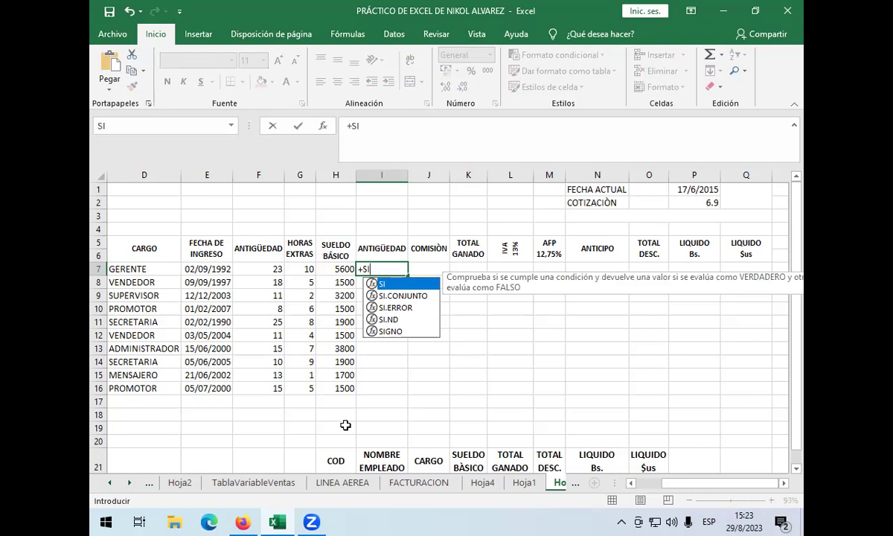
text(()
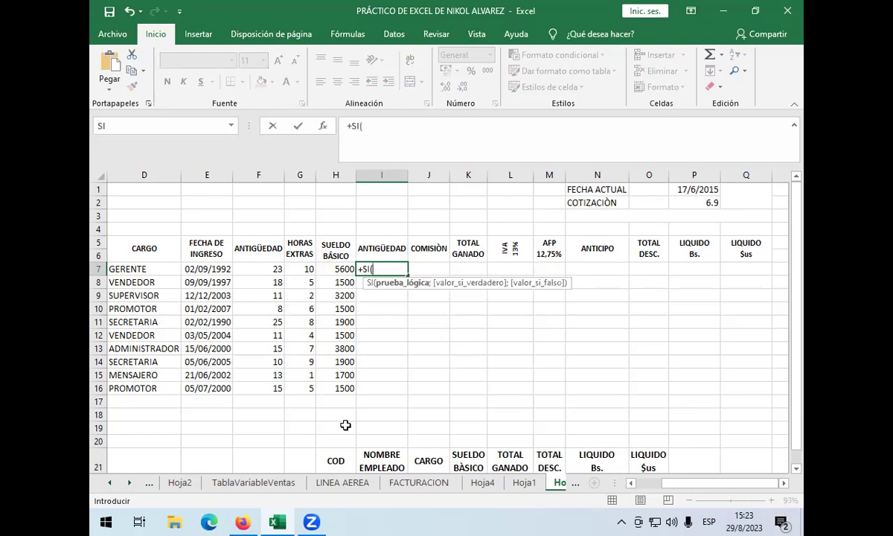
click(241, 268)
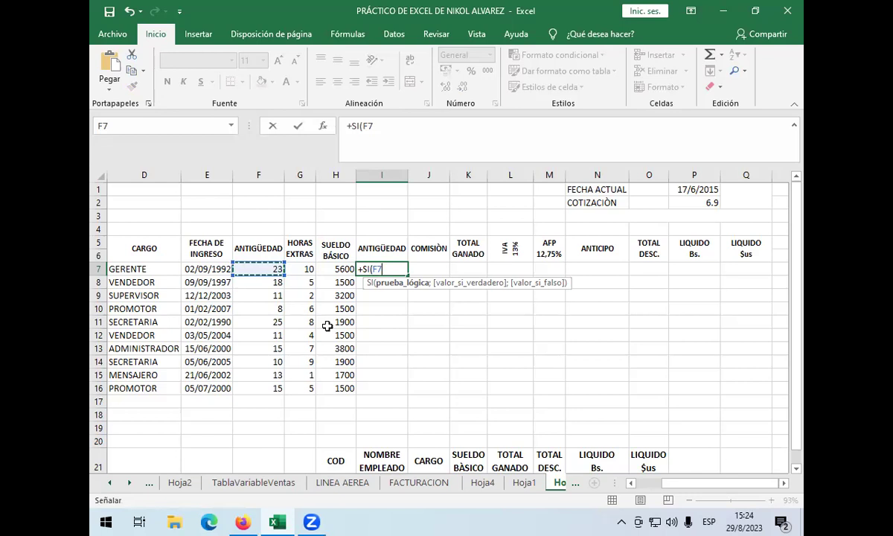
text(<)
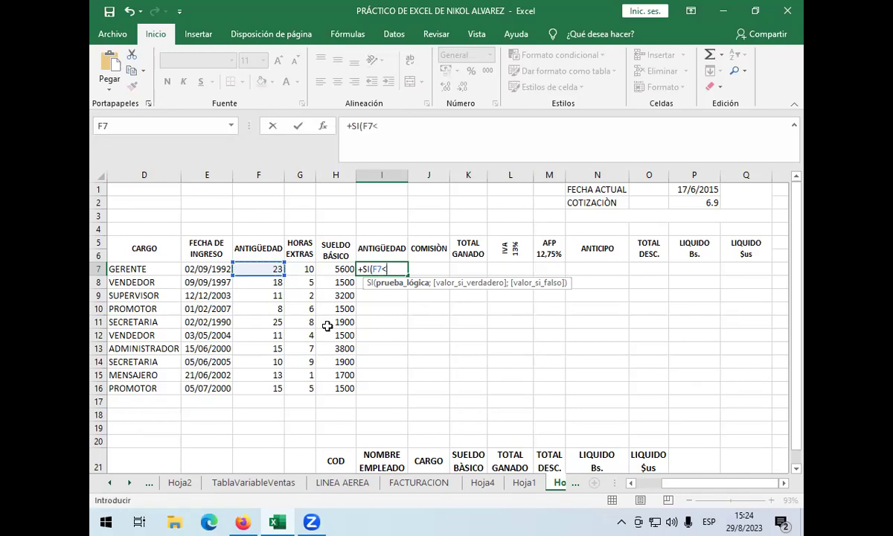
text(=1;0;)
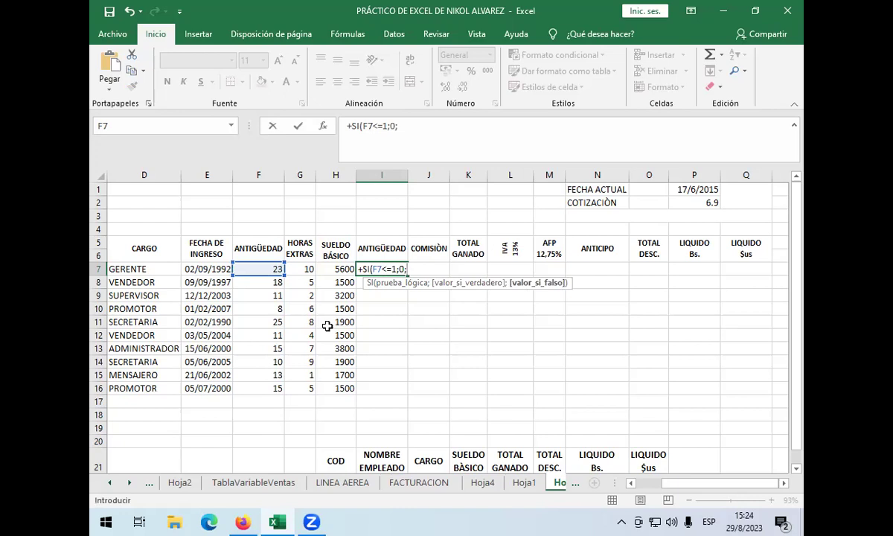
Nest a second SI in the I7 formula testing F7<=5, with H7*10% as its true value
text(SI)
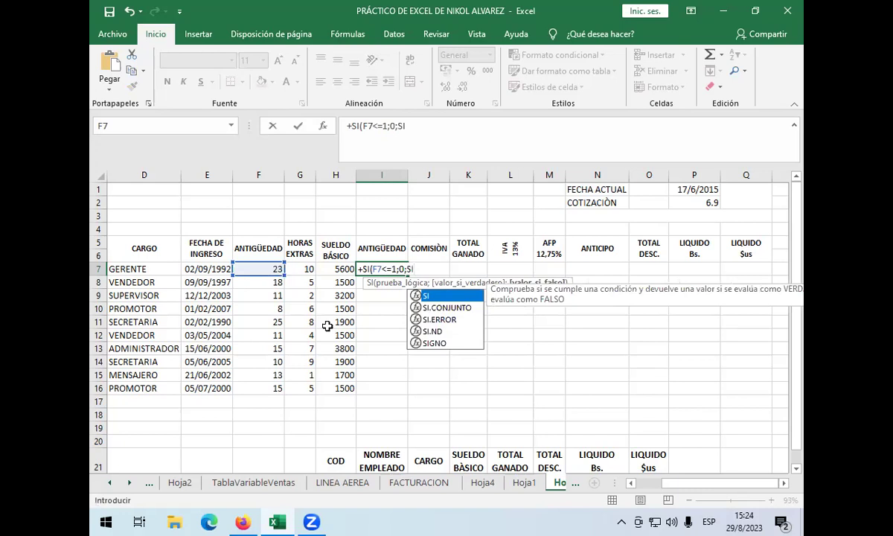
text(()
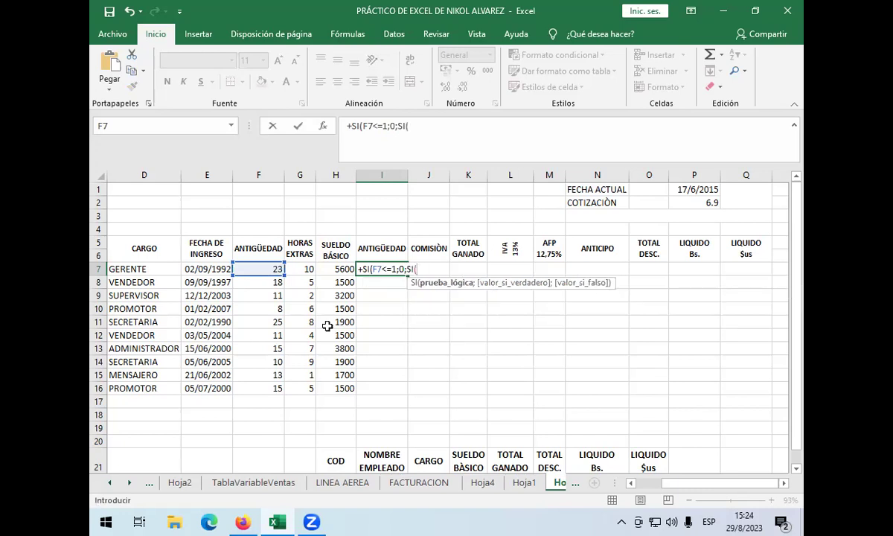
click(261, 266)
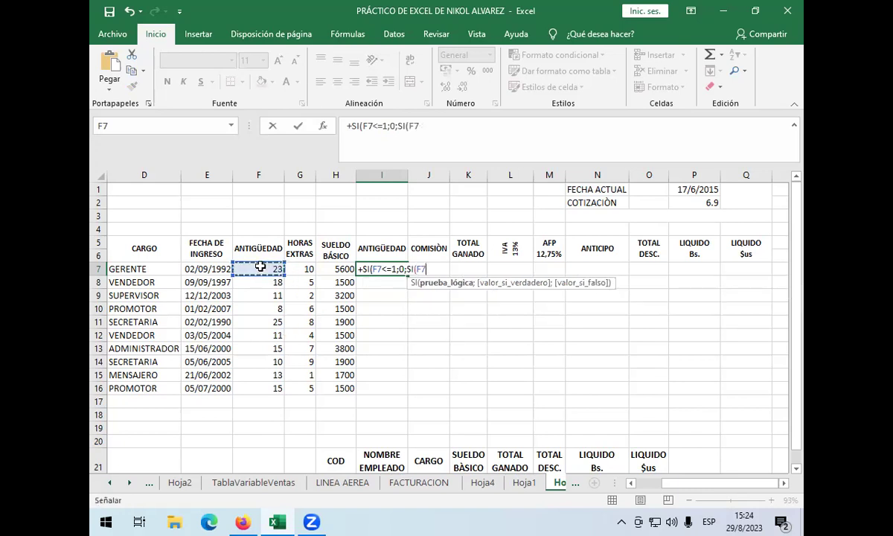
text(<)
text(=)
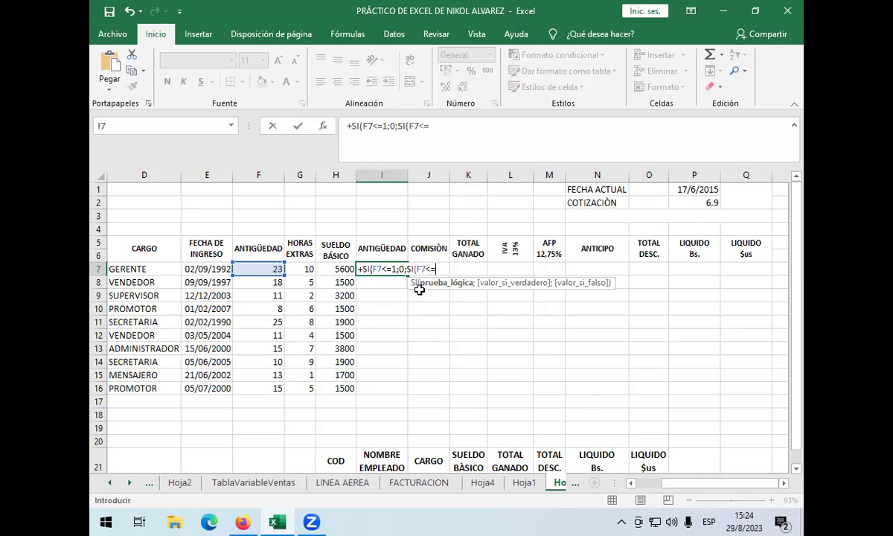
text(5;)
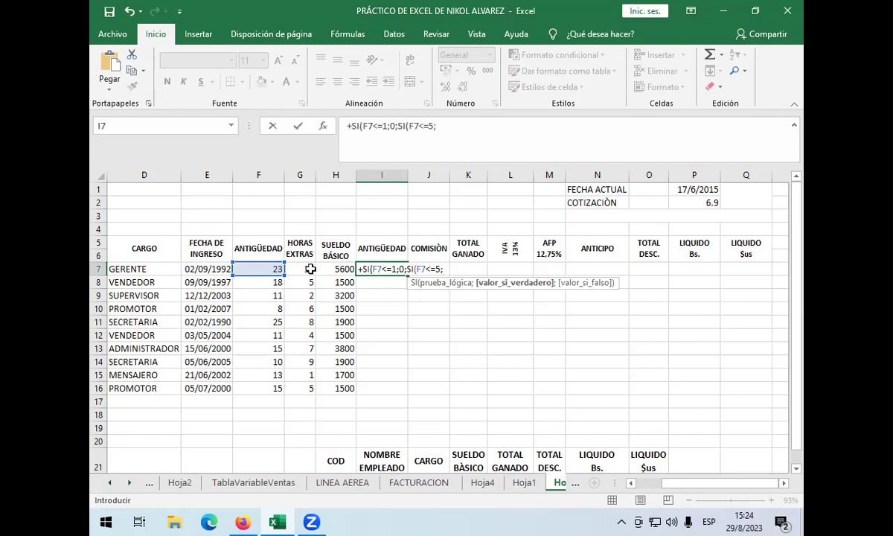
click(330, 269)
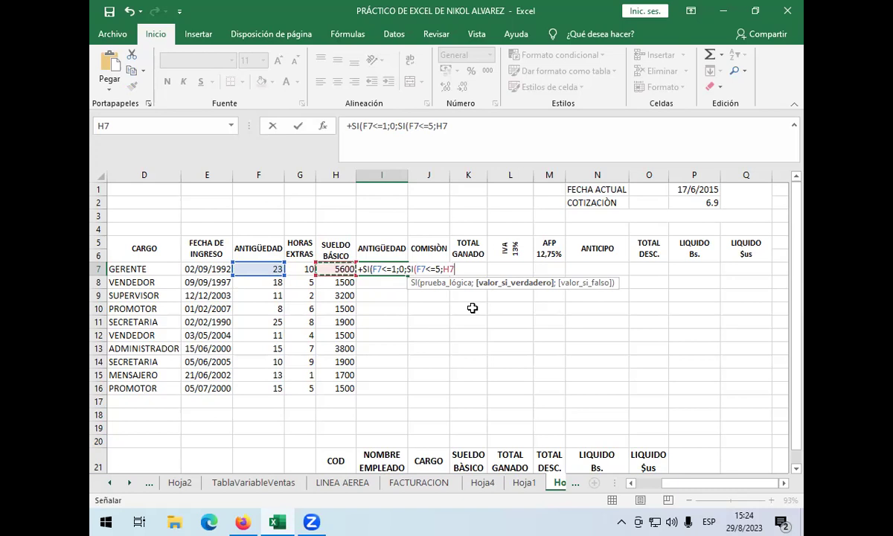
text(*1)
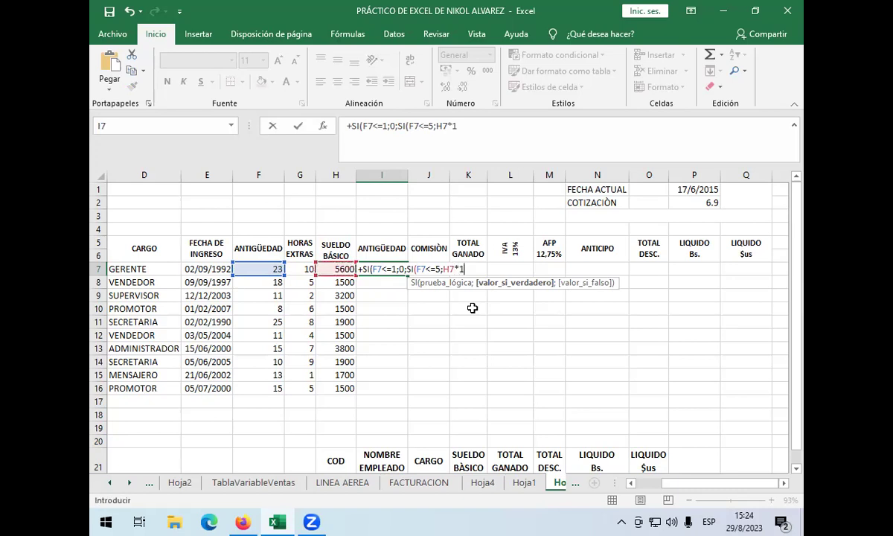
text(0%;)
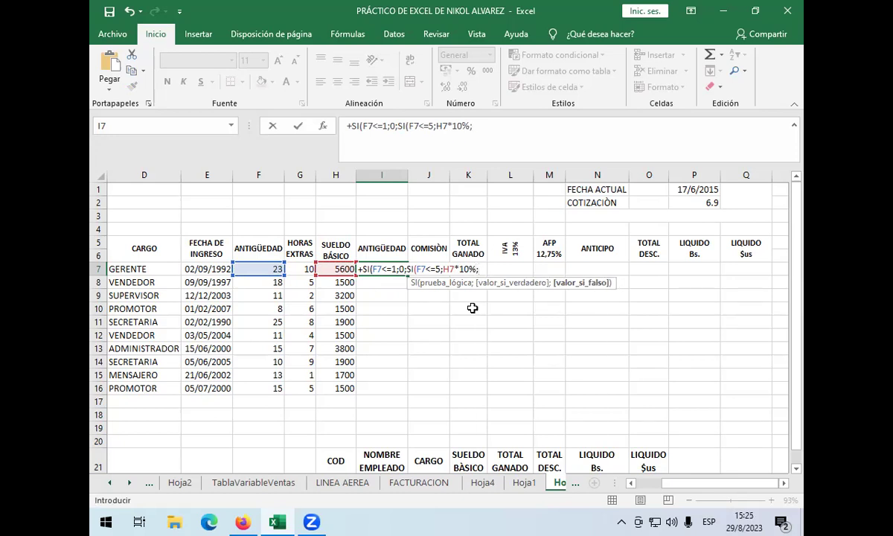
Nest a third SI in the I7 formula testing F7<=8, with H7*15% as its true value
text(SI)
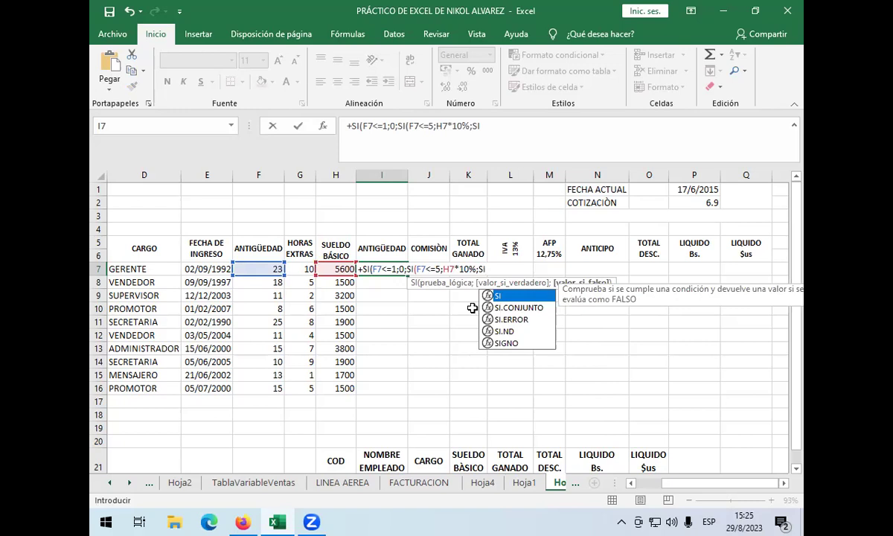
text(()
click(261, 268)
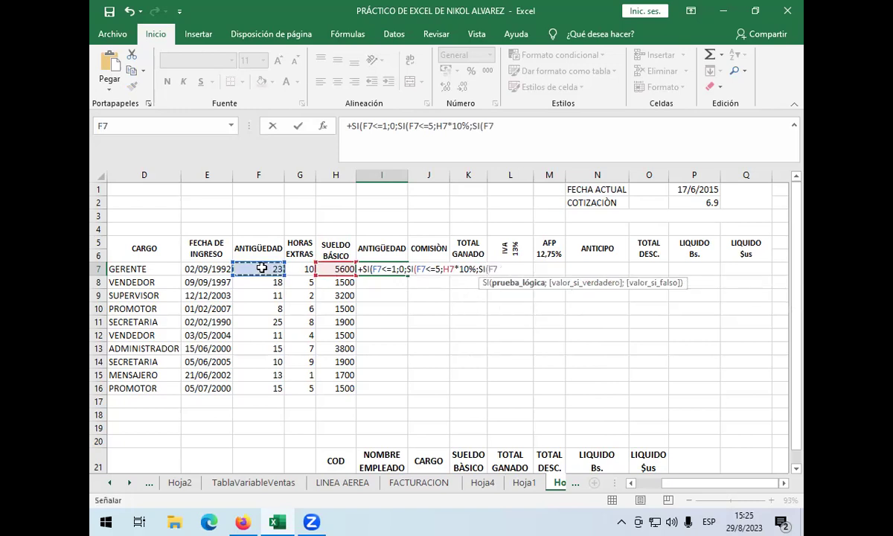
text(<)
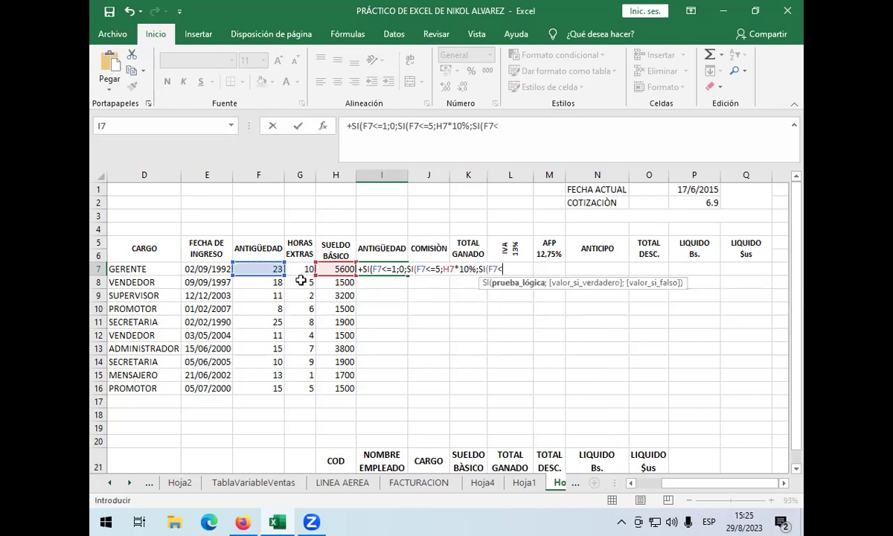
text(=)
text(8;)
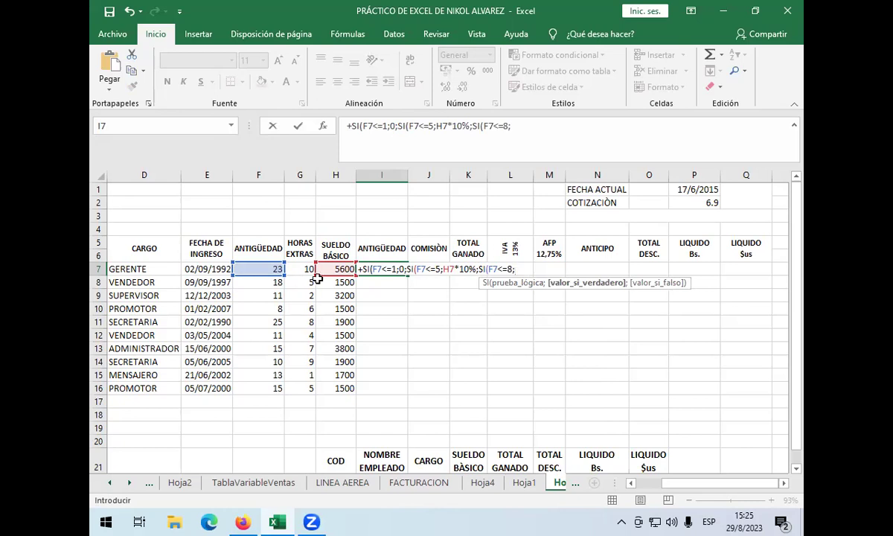
click(330, 268)
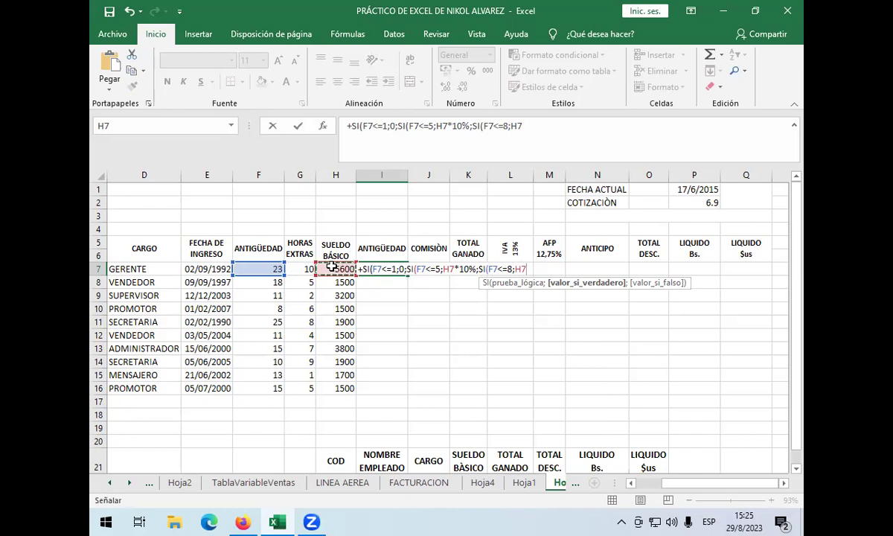
text(*)
text(1)
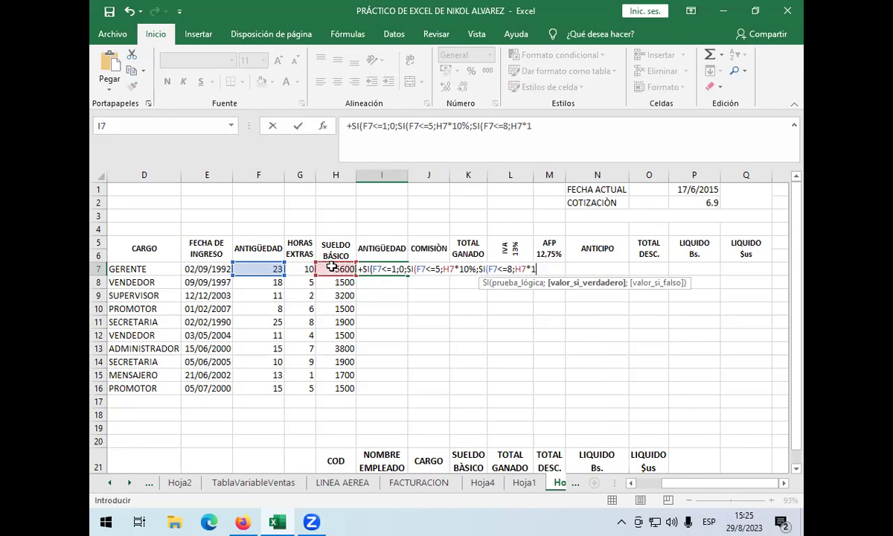
text(5%;SI)
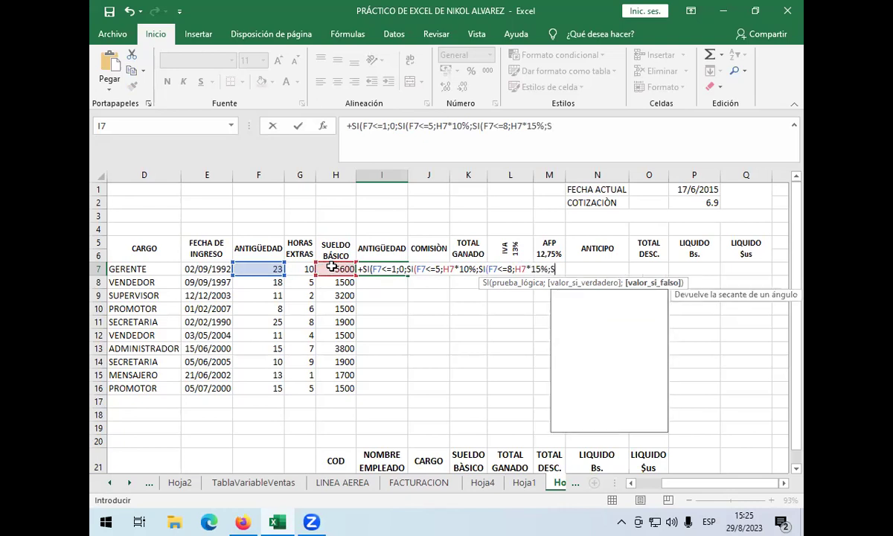
Add a fourth condition F7<=10 with H7*30% to the I7 formula, close all four SI functions and enter it
text(()
click(253, 268)
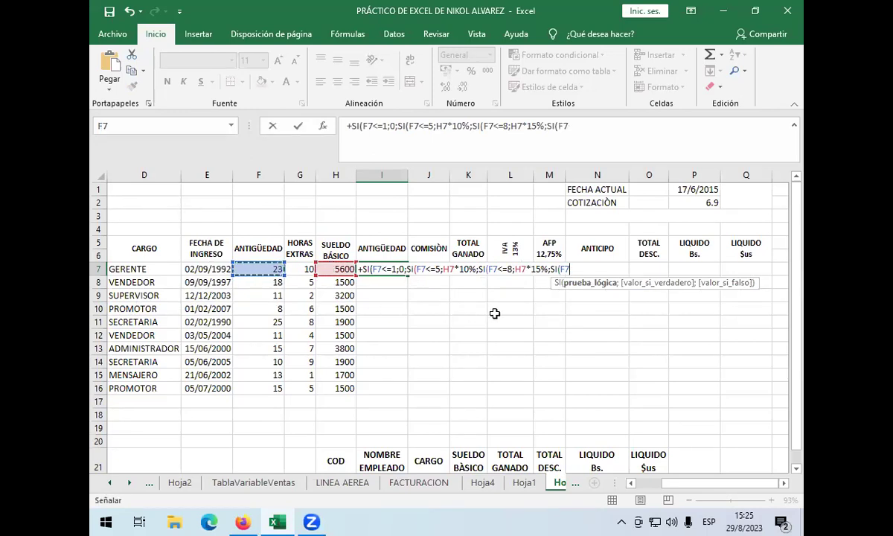
text(<=)
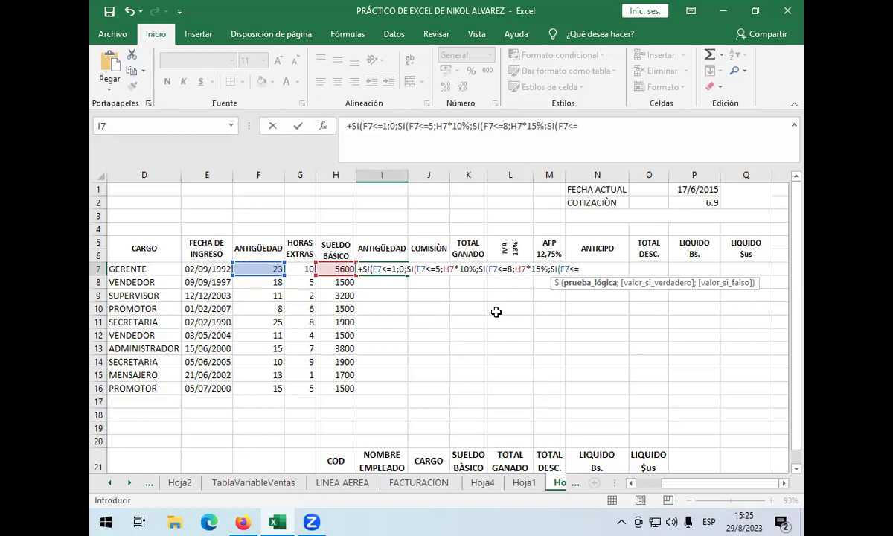
text(10;)
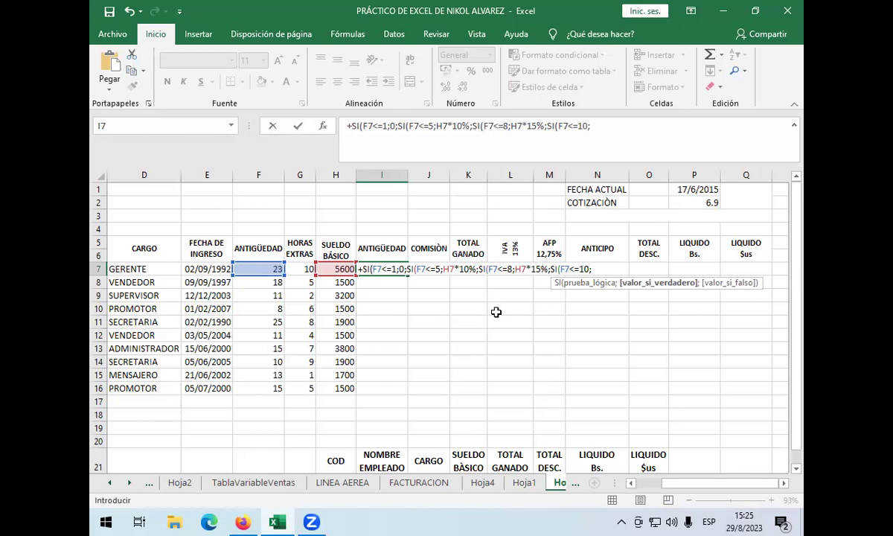
click(335, 271)
text(*)
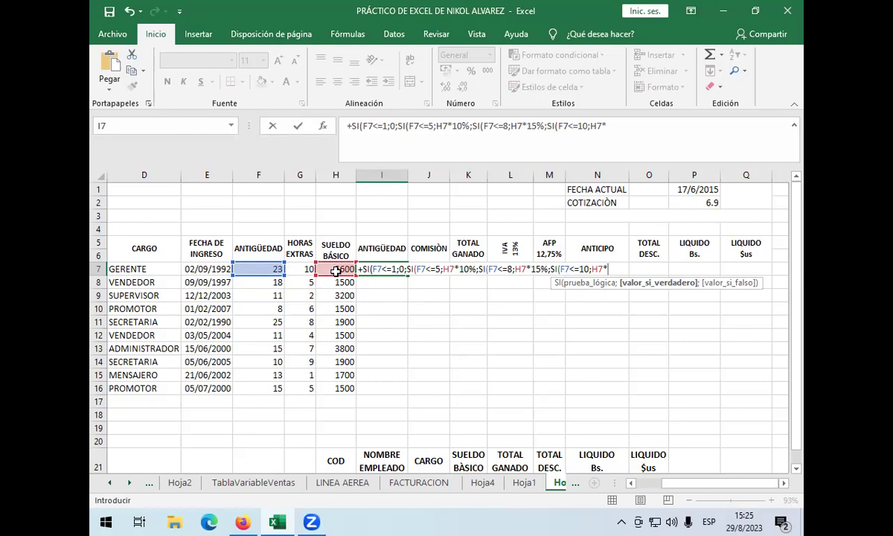
text(30%)))
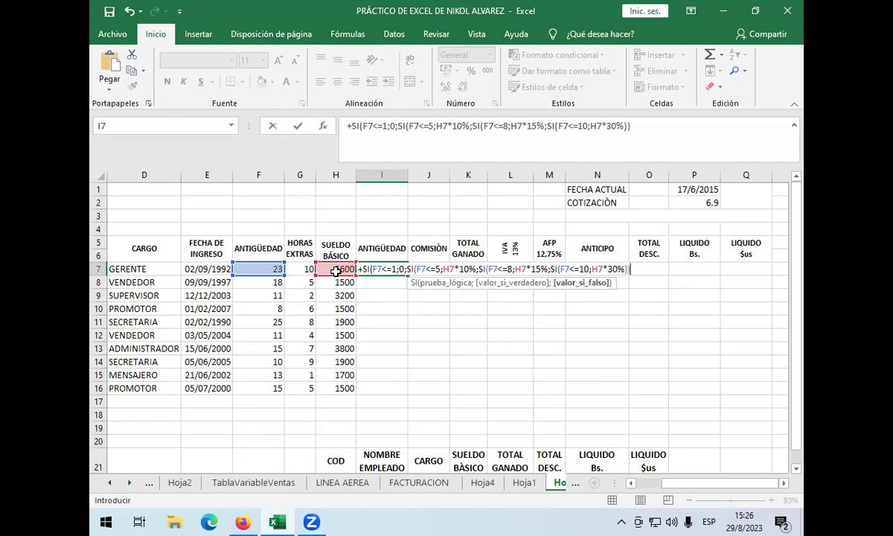
text()))
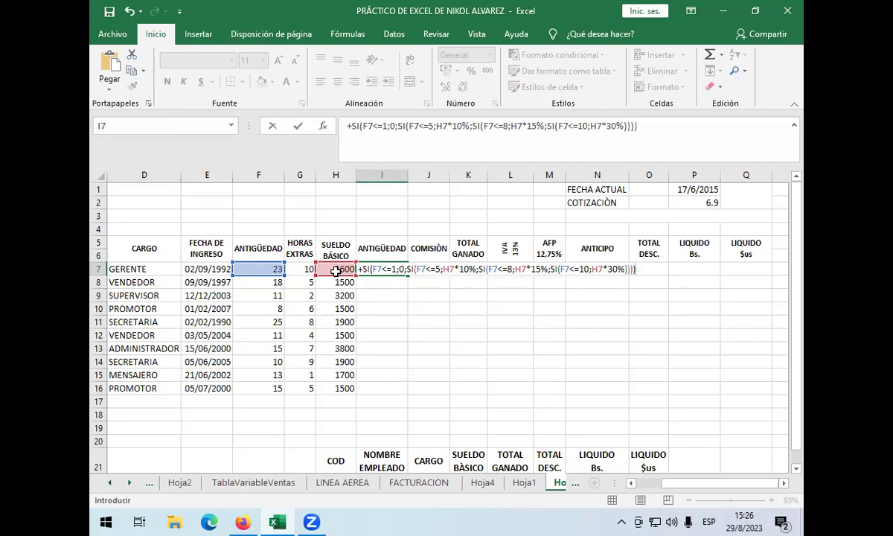
key(Return)
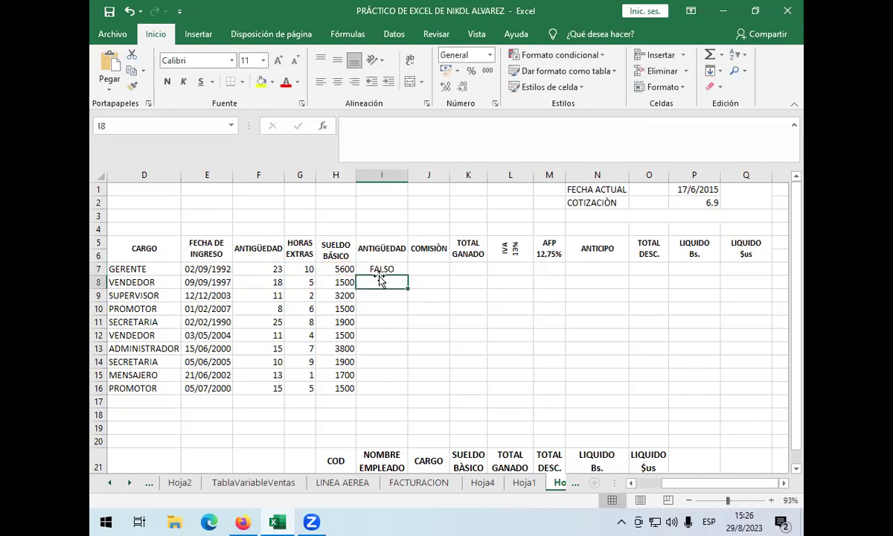
Edit the I7 formula so the F7<=10 condition returns H7*20%
click(380, 269)
double_click(381, 269)
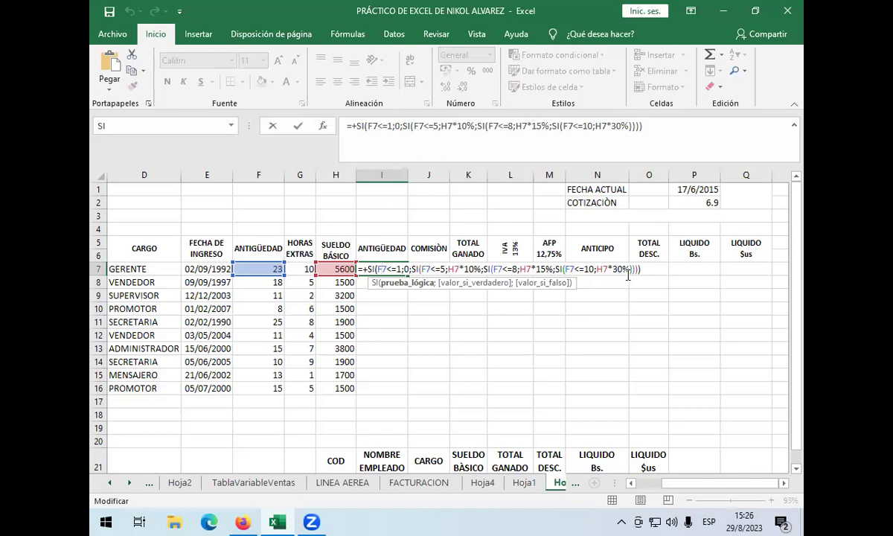
click(618, 270)
key(BackSpace)
text(2)
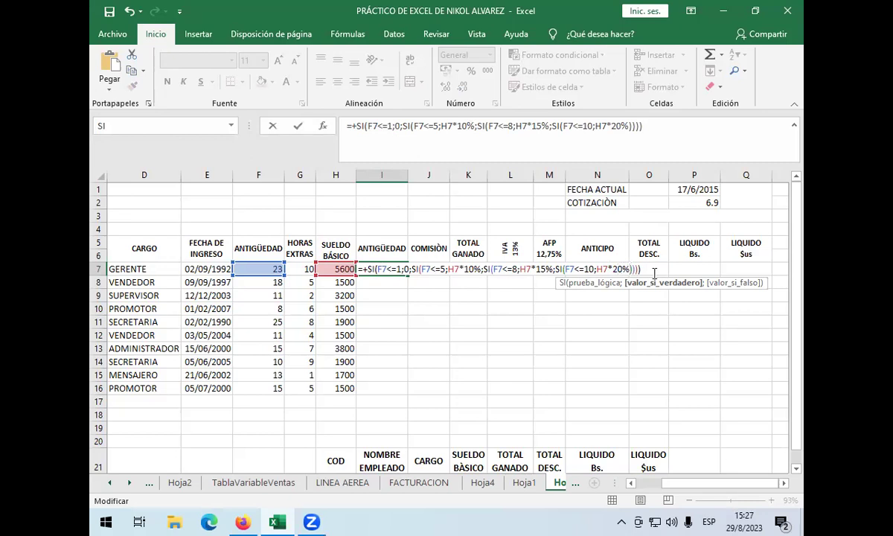
Add H7*30% as the false value of the innermost SI in the I7 formula
text(;)
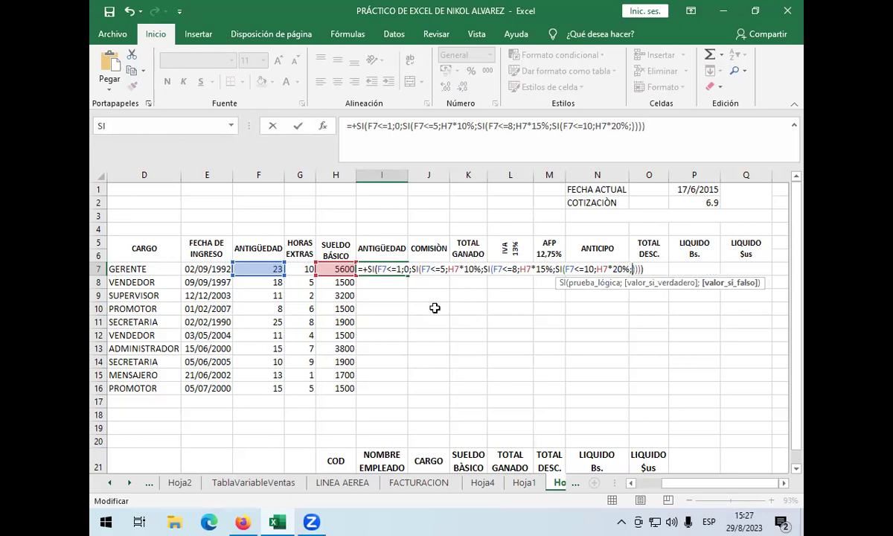
click(345, 265)
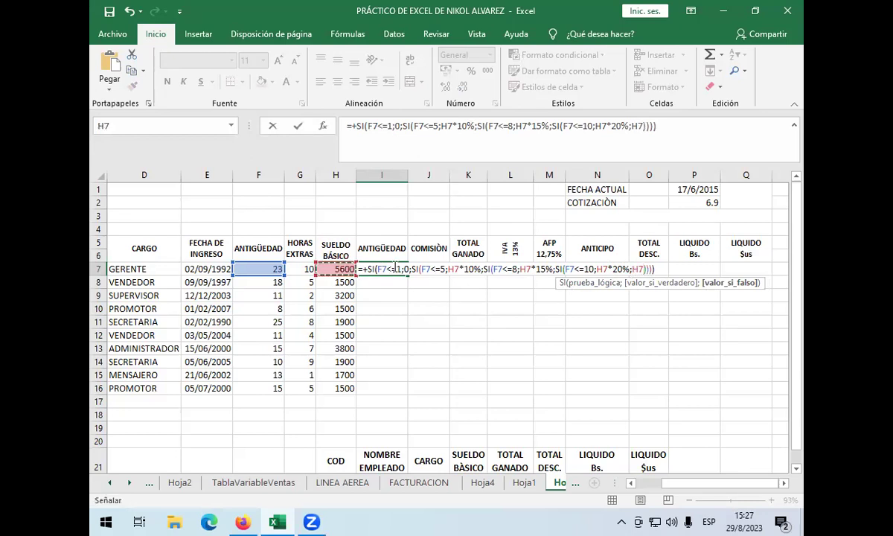
text(*30)
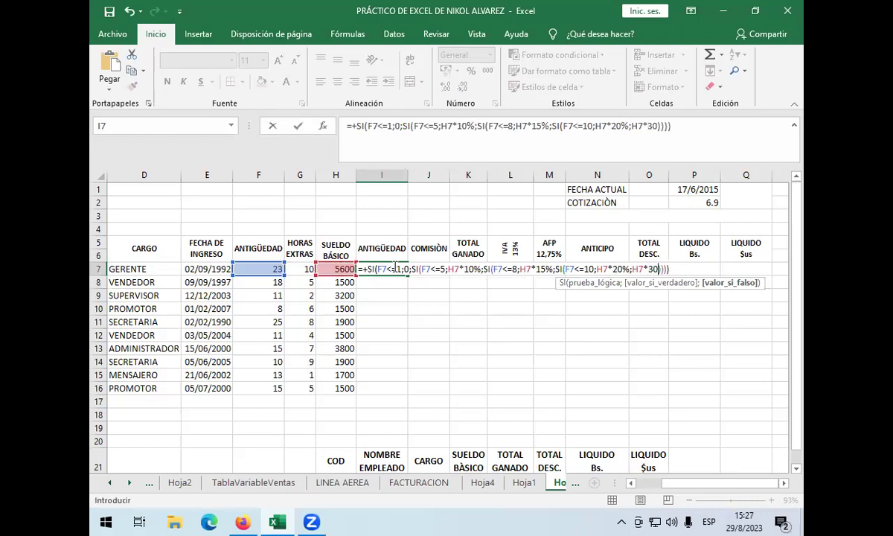
text(%)
Enter the seniority bonus formula, fill it from I7 down through I16, and select J7 in the commission column
click(682, 270)
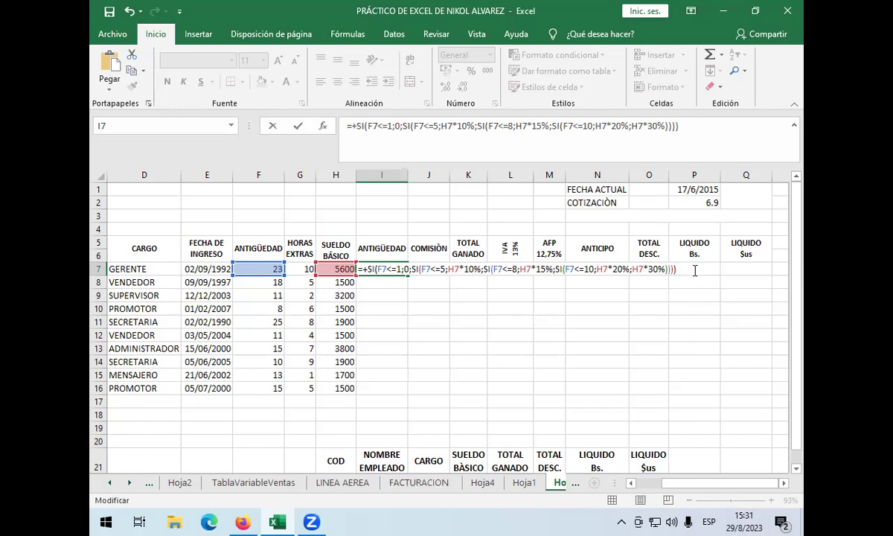
click(393, 269)
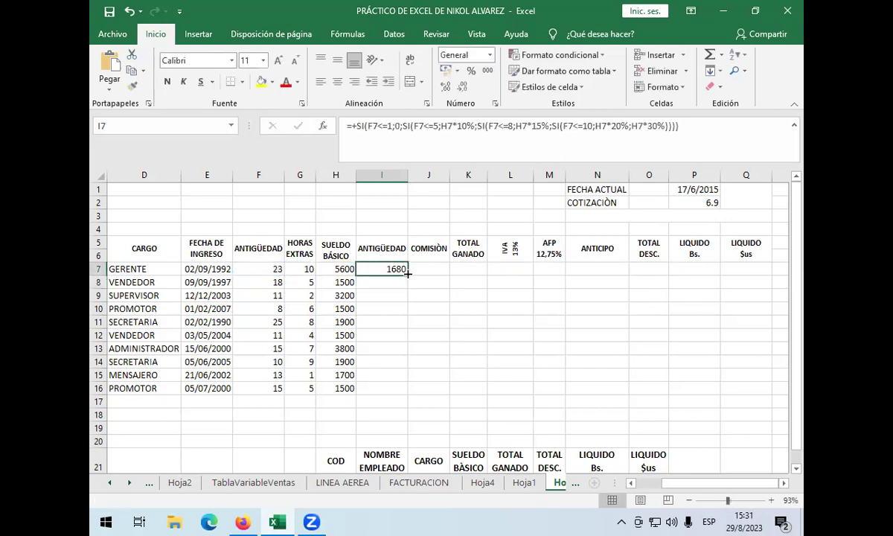
drag(408, 273, 410, 390)
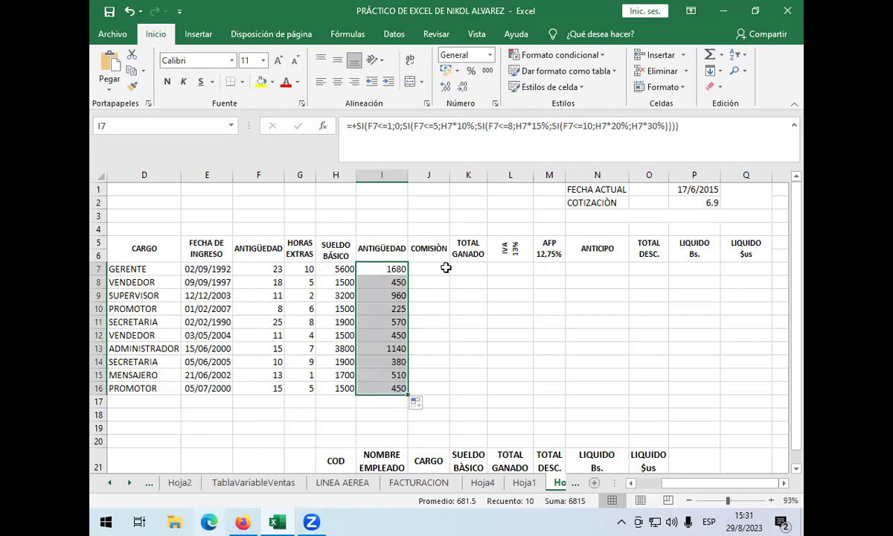
click(420, 270)
key(super+l)
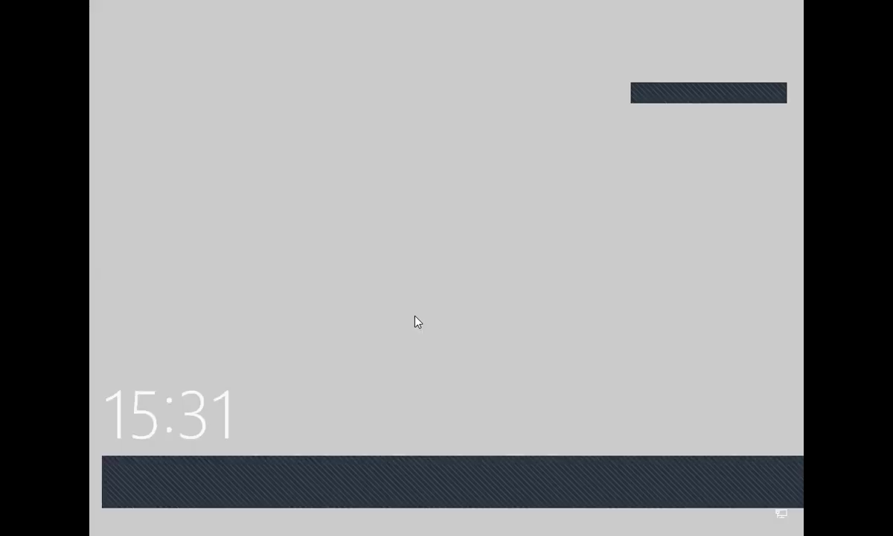
click(420, 361)
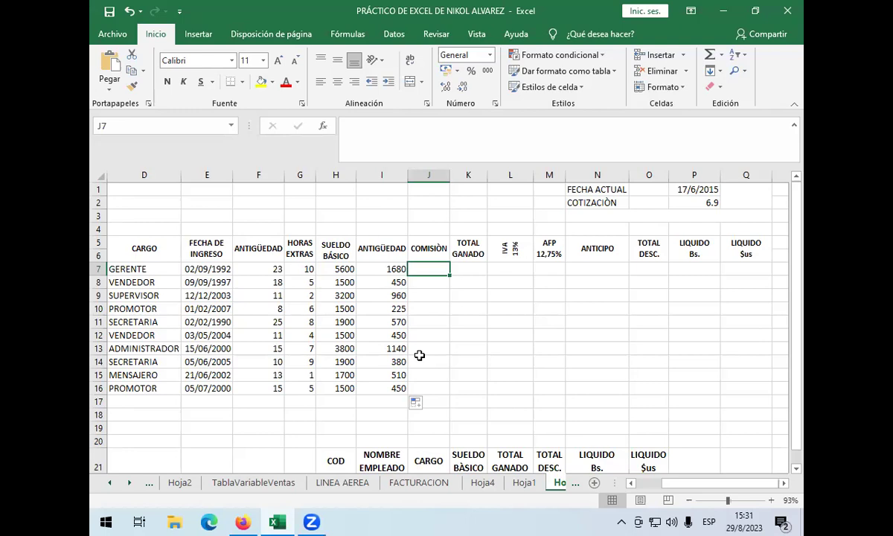
text(96)
key(BackSpace)
key(BackSpace)
Enter the commission formula +(((H7/30)/8)*2)*G7 in J7
text(+)
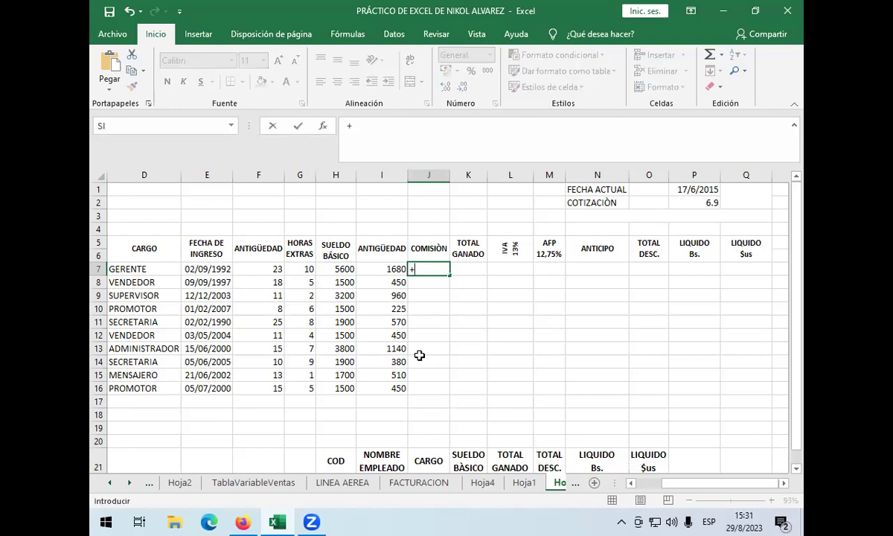
text(((()
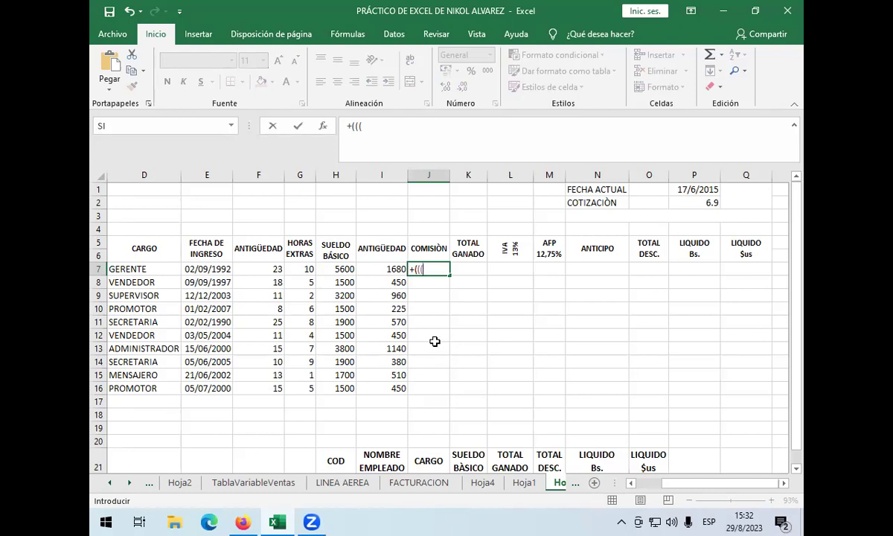
click(343, 268)
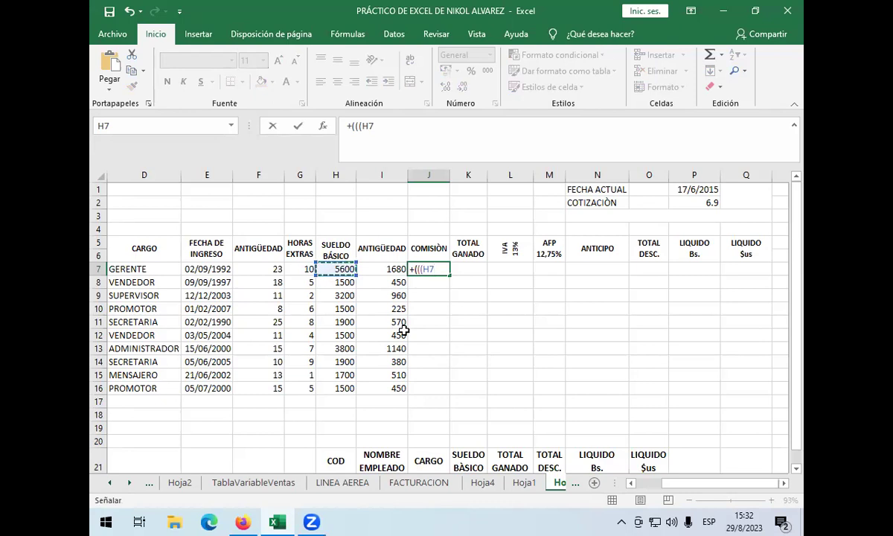
text(/30)
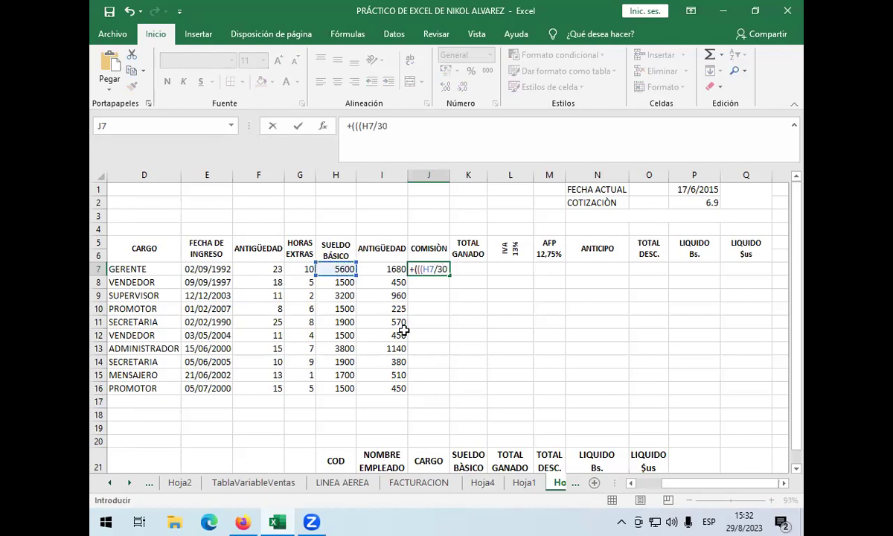
text()/8)
text(2)*)
click(305, 268)
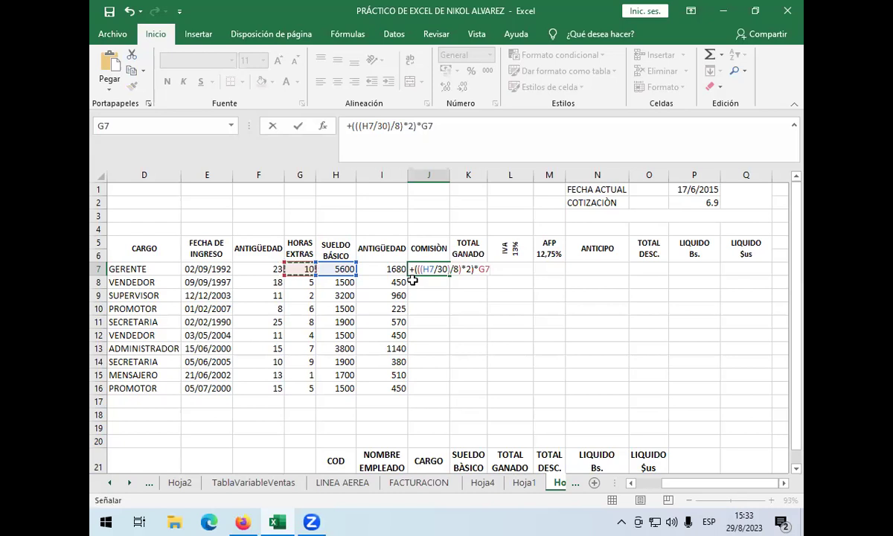
key(Return)
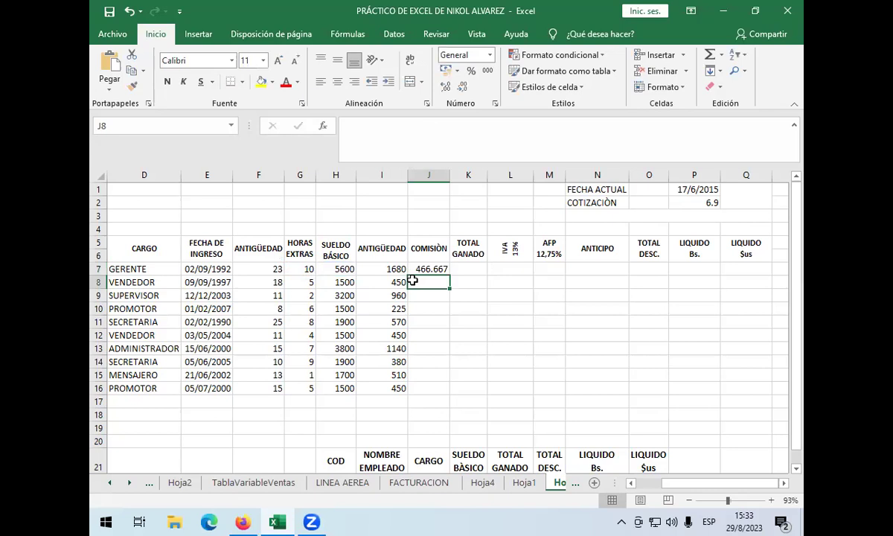
Format the J7 commission without decimals and fill it down through J16
click(422, 269)
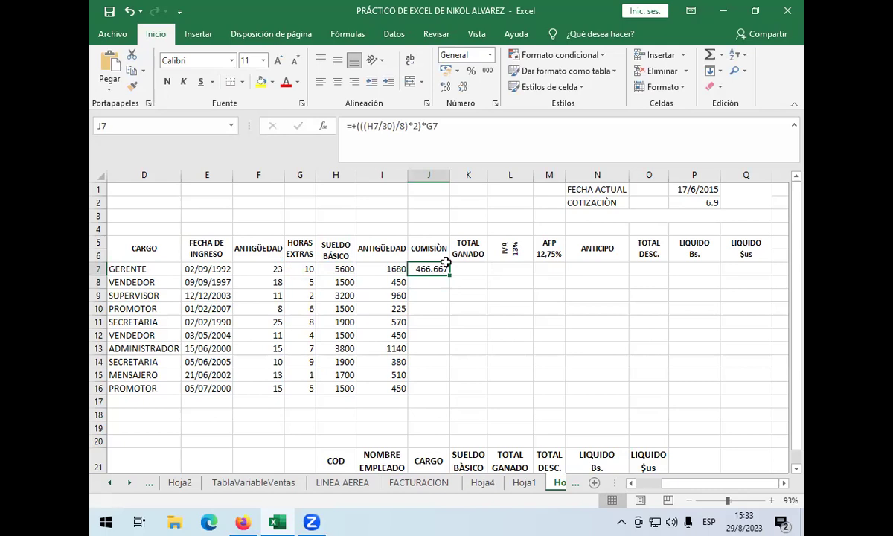
click(460, 88)
click(461, 88)
click(460, 87)
drag(449, 274, 430, 391)
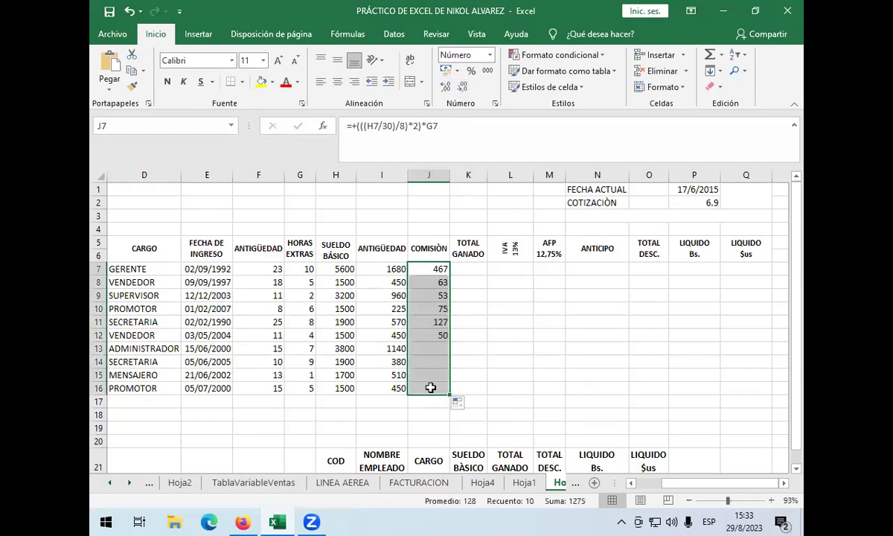
Start a SUMA formula in K7 of the TOTAL GANADO column
click(463, 268)
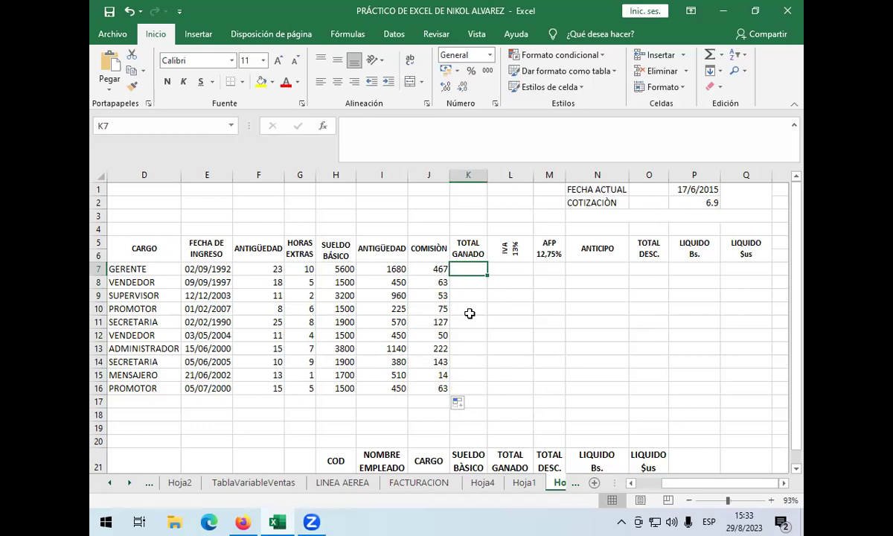
text(+)
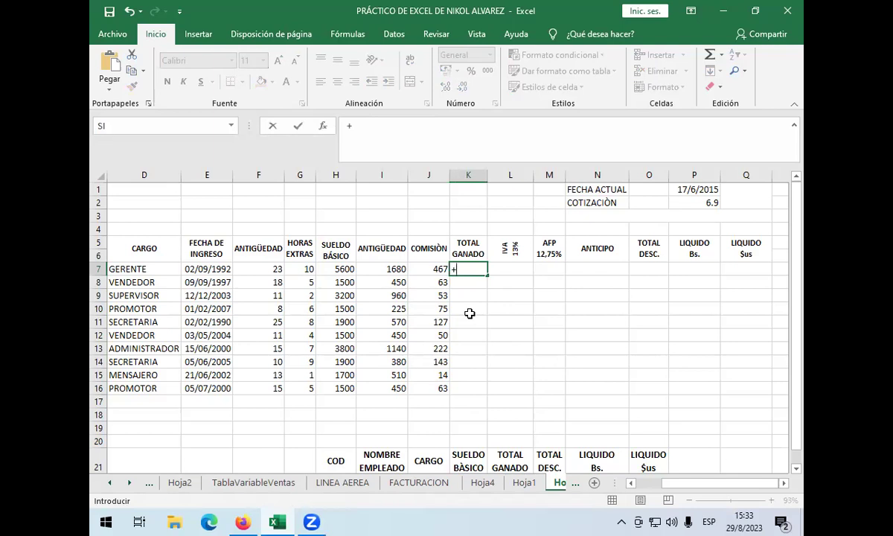
text(SUMA)
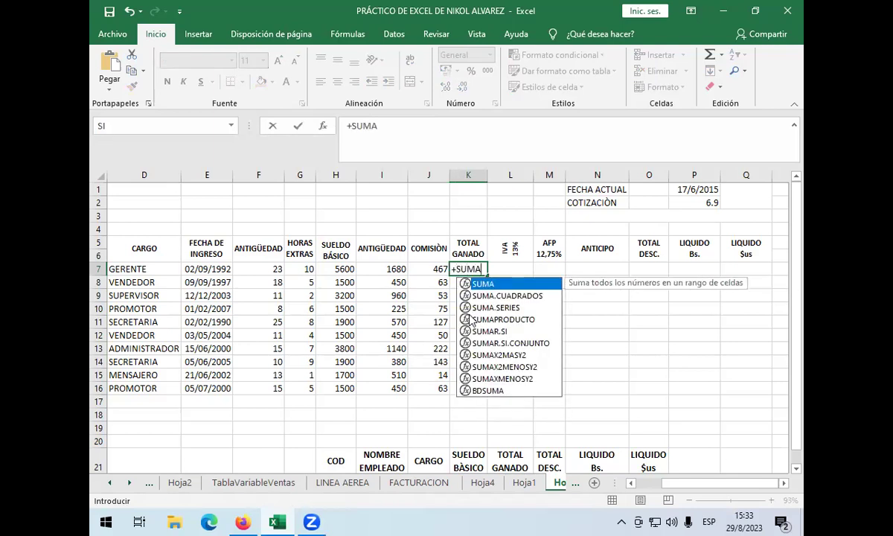
text())
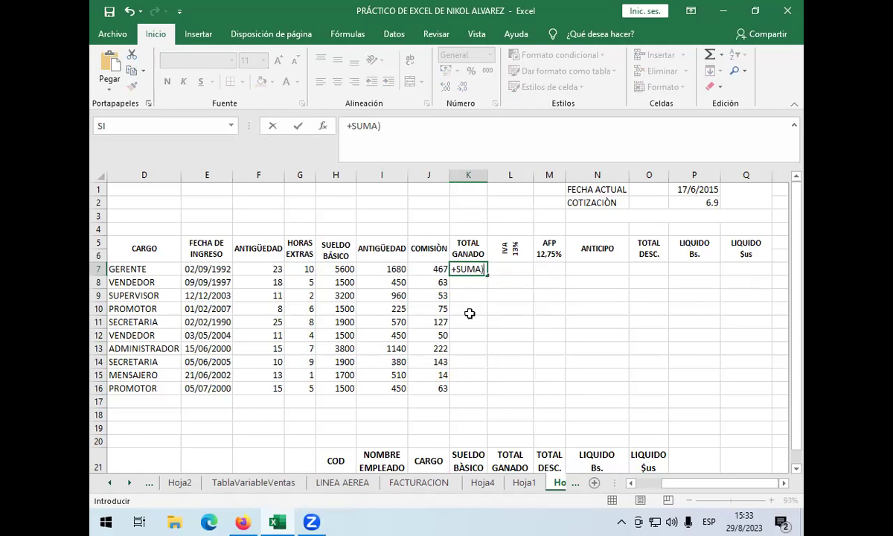
key(BackSpace)
text((H7)
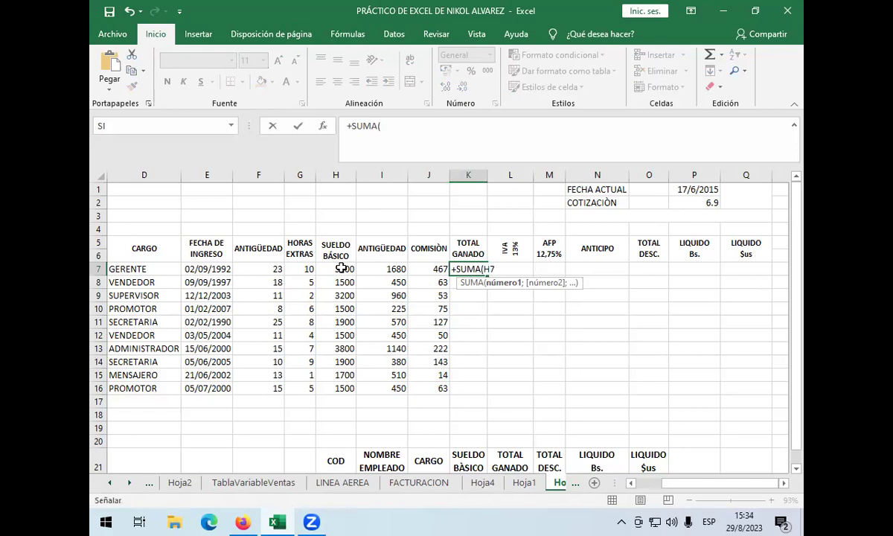
click(339, 269)
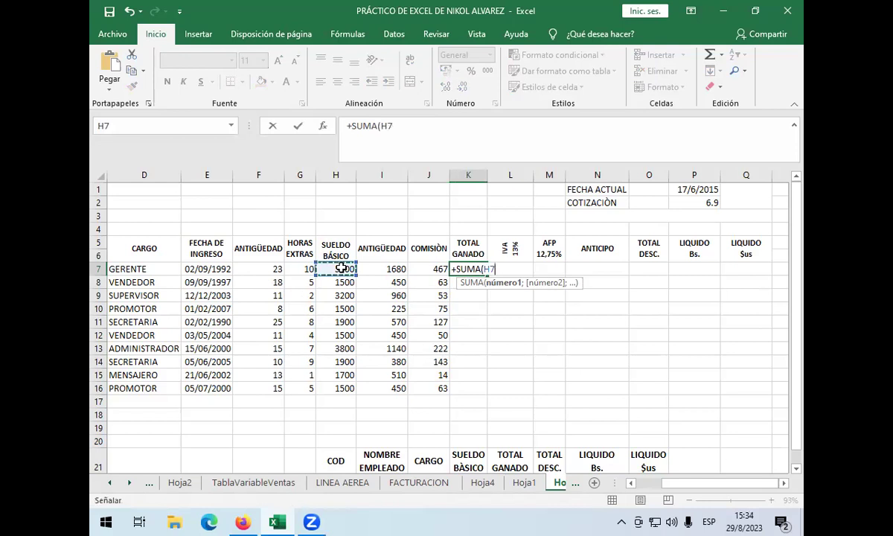
text(+)
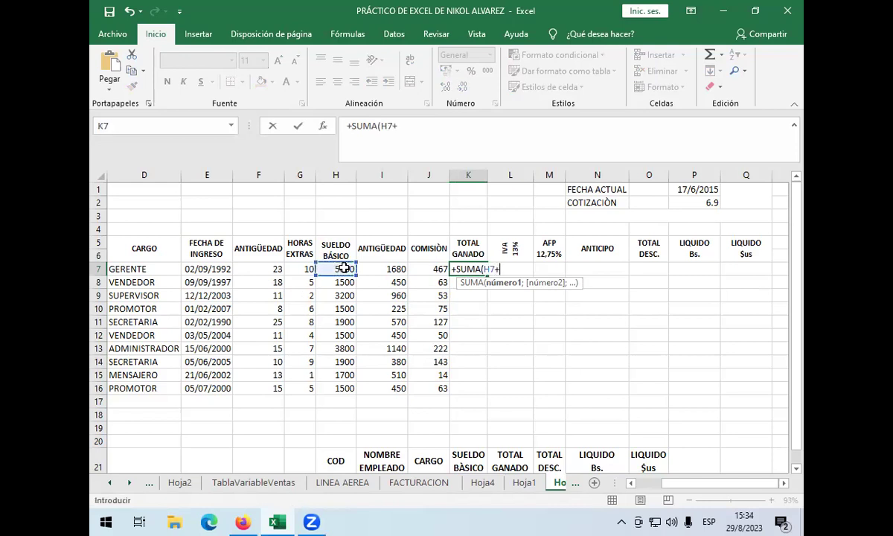
click(432, 274)
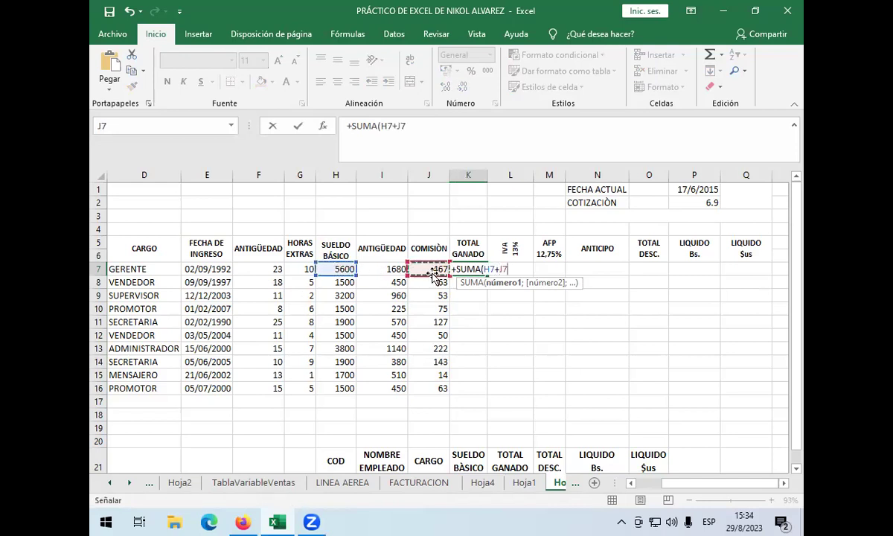
key(BackSpace)
key(BackSpace)
key(BackSpace)
key(BackSpace)
key(BackSpace)
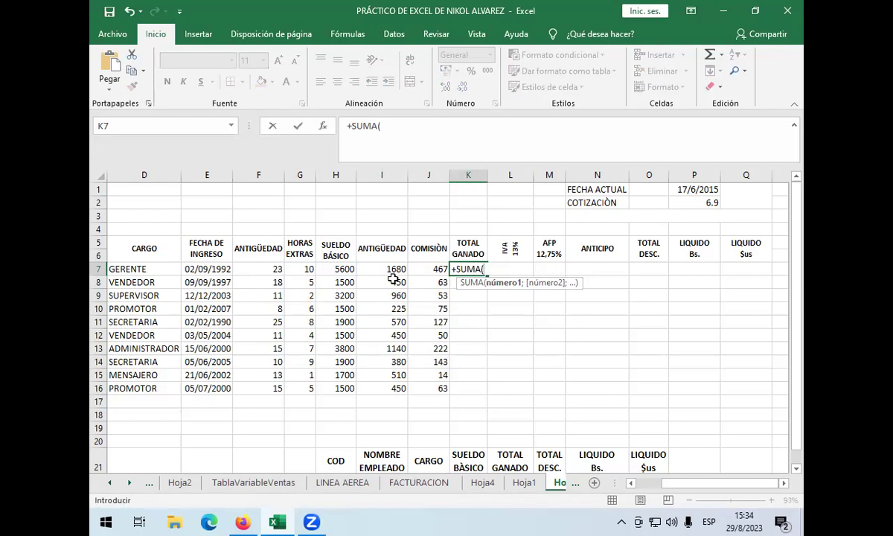
Use the range H7:J7 as the SUMA argument in K7 and enter the formula
click(335, 269)
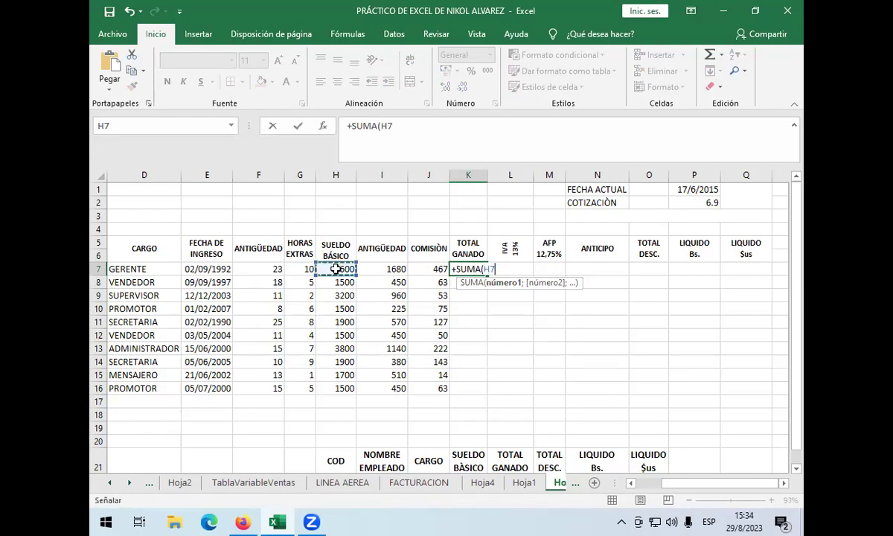
drag(335, 269, 442, 269)
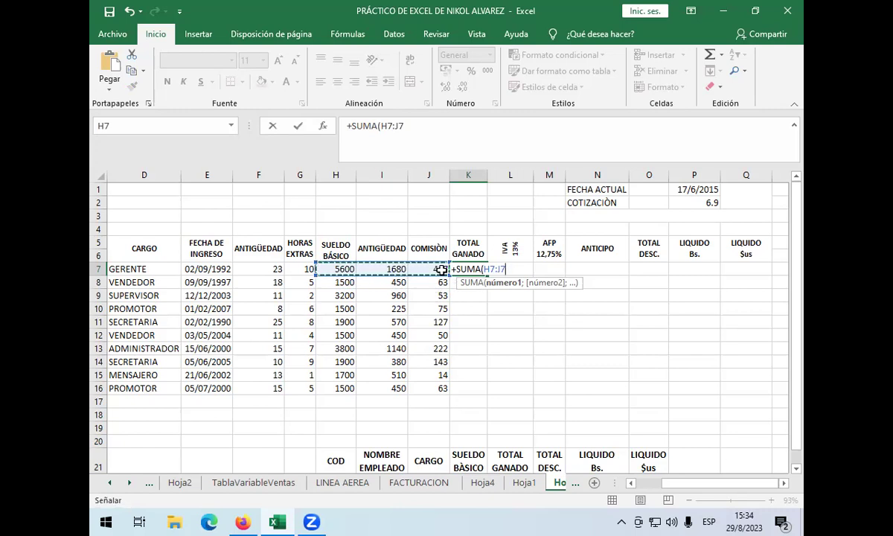
key(Return)
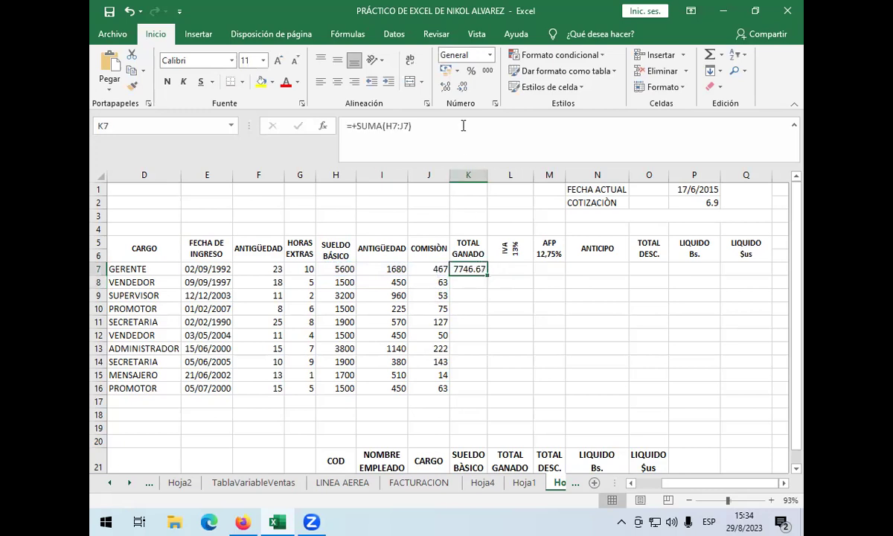
Format the K7 total earned without decimals and fill it down through K16
click(462, 87)
click(461, 86)
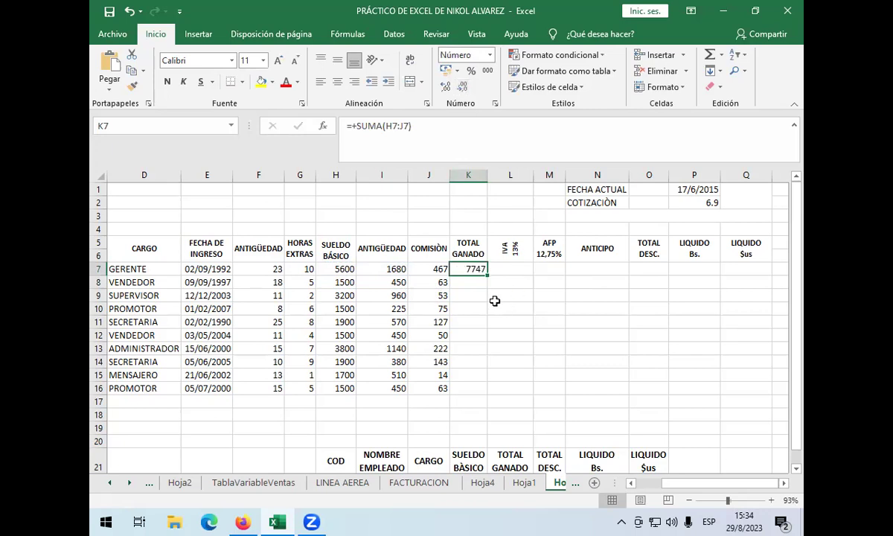
drag(487, 275, 506, 392)
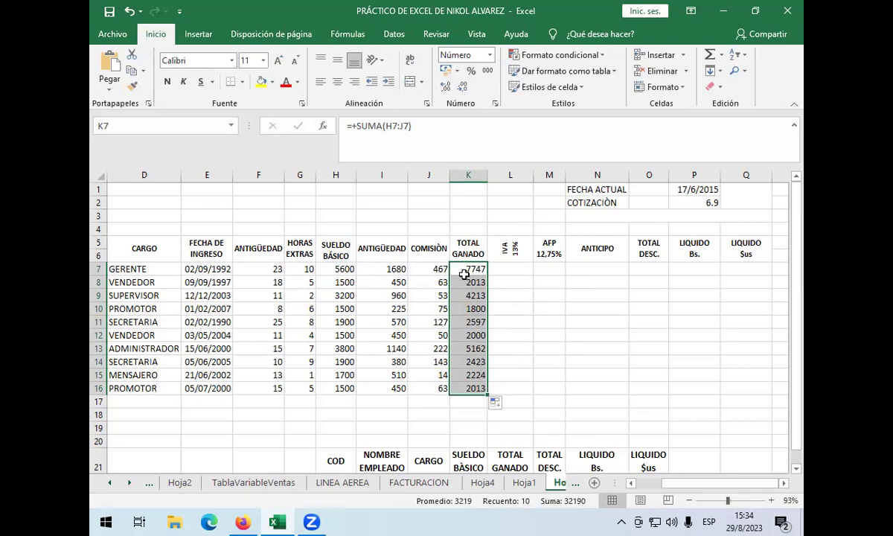
Enter the IVA formula +K7*13% in L7
click(505, 268)
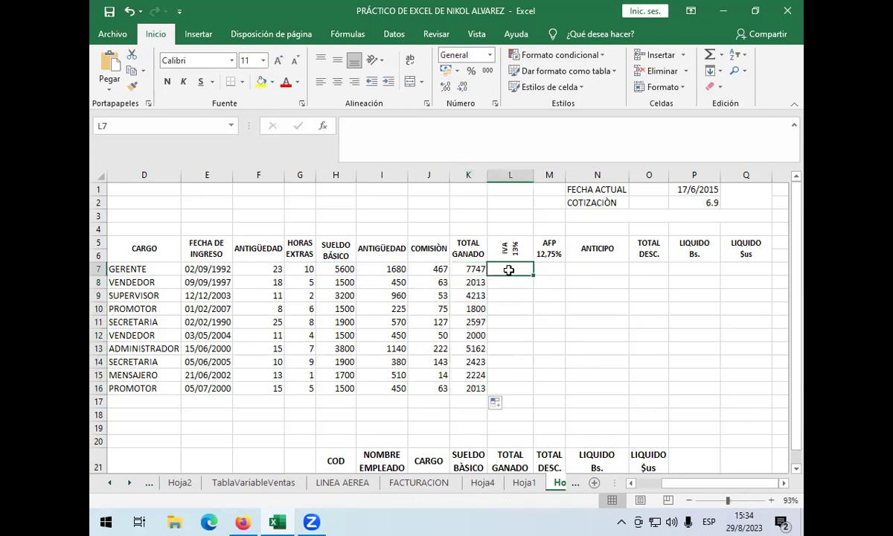
text(+)
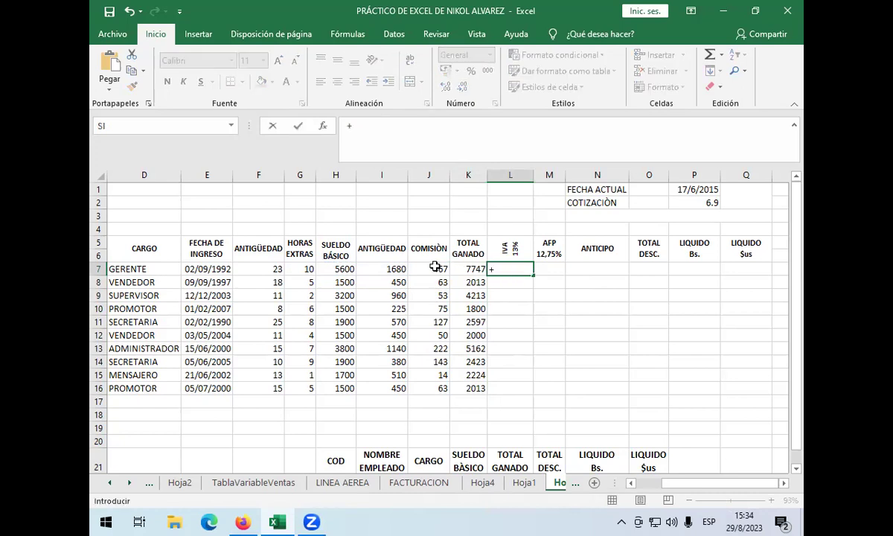
click(467, 270)
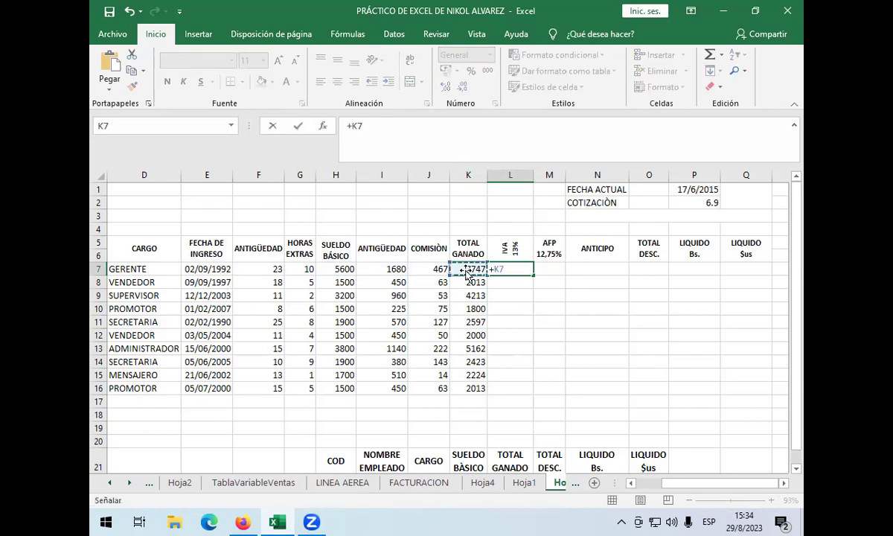
text(*)
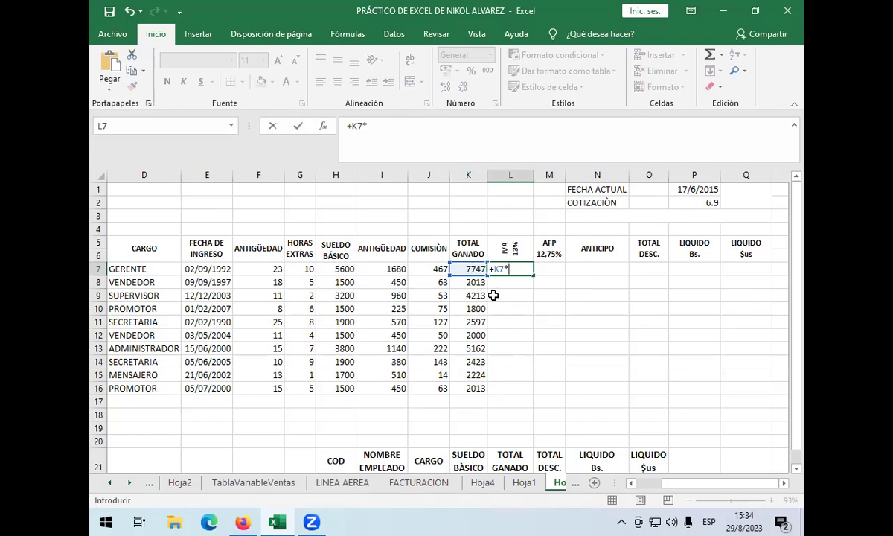
text(13%)
key(Return)
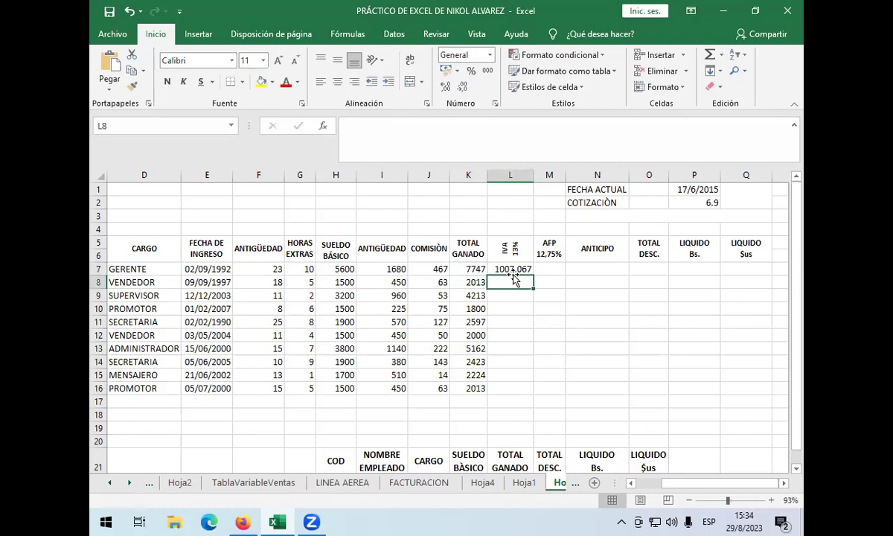
Format the L7 IVA amount without decimals and fill it down through L16
click(509, 269)
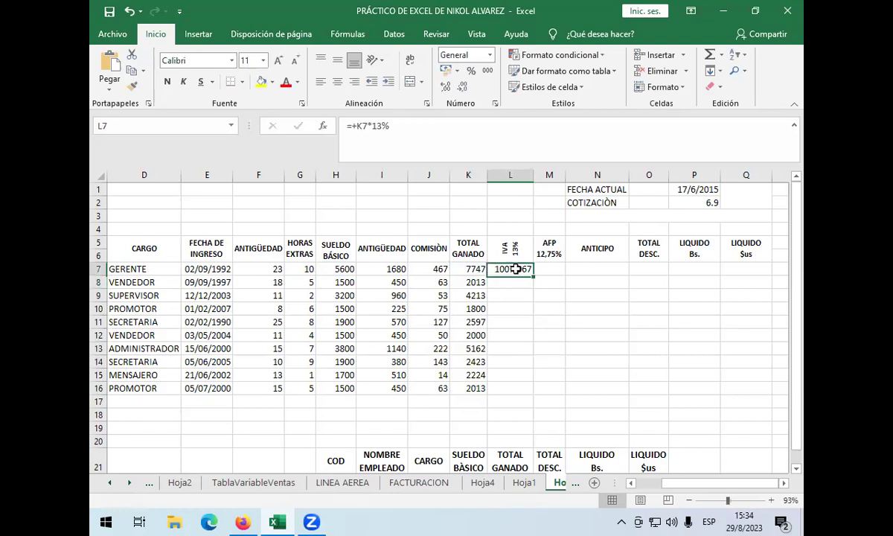
click(461, 87)
click(461, 87)
click(461, 87)
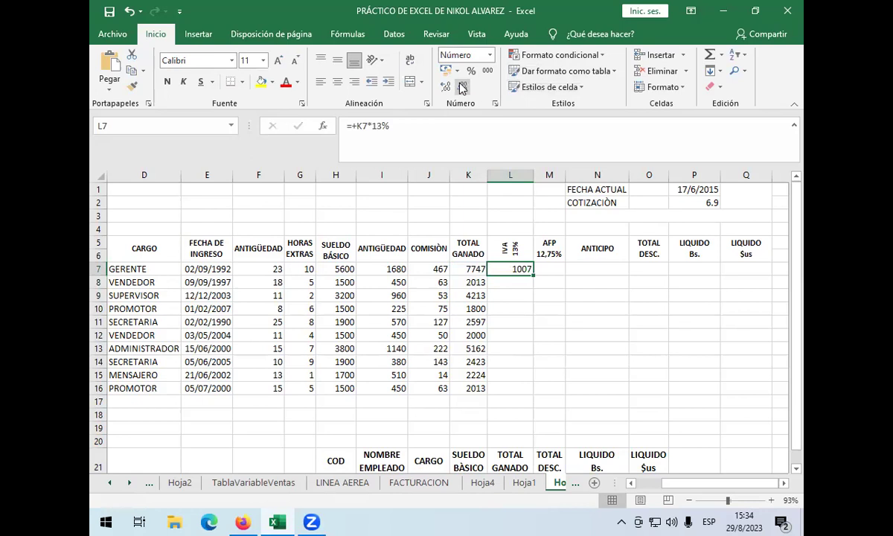
drag(533, 275, 544, 390)
Enter the AFP formula +K7*12.75% in M7
click(553, 265)
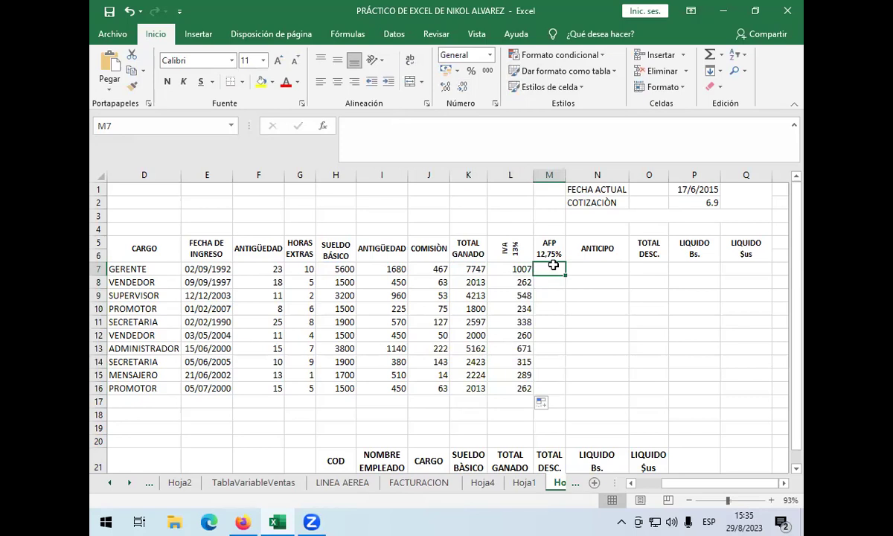
text(+)
click(470, 269)
text(*12.)
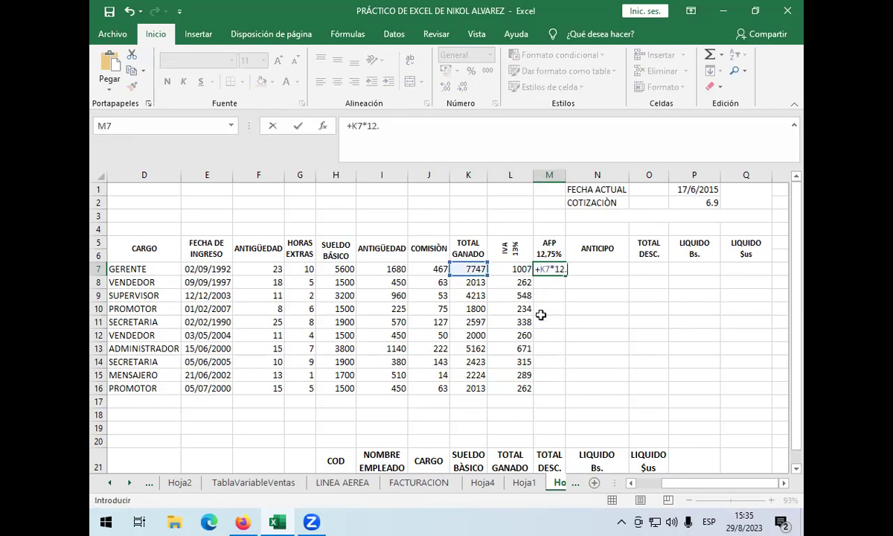
text(75%)
key(Return)
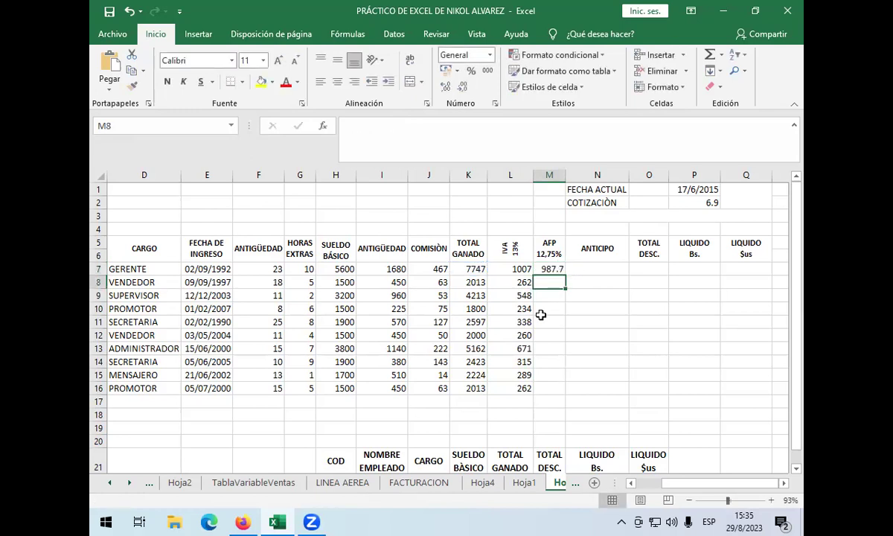
Format the M7 AFP amount without decimals, fill it down through M16, and select N7 in the ANTICIPO column
click(542, 270)
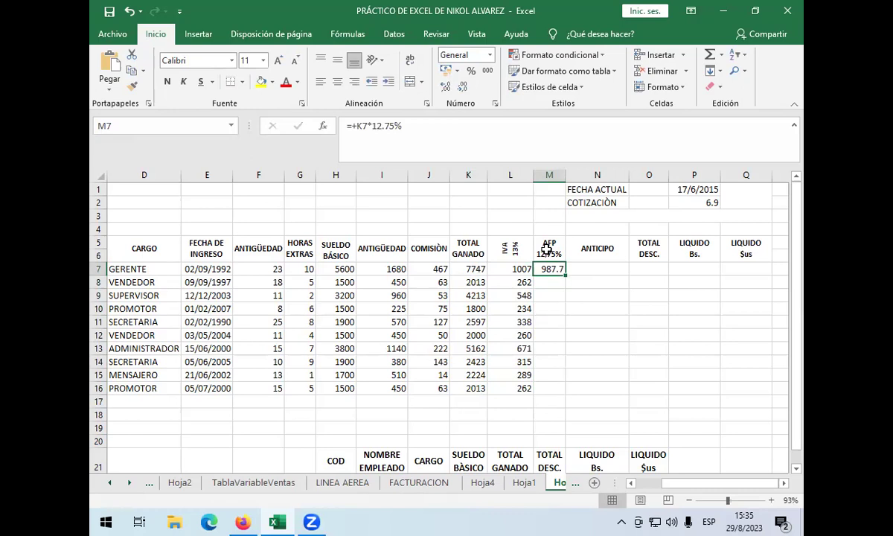
click(463, 86)
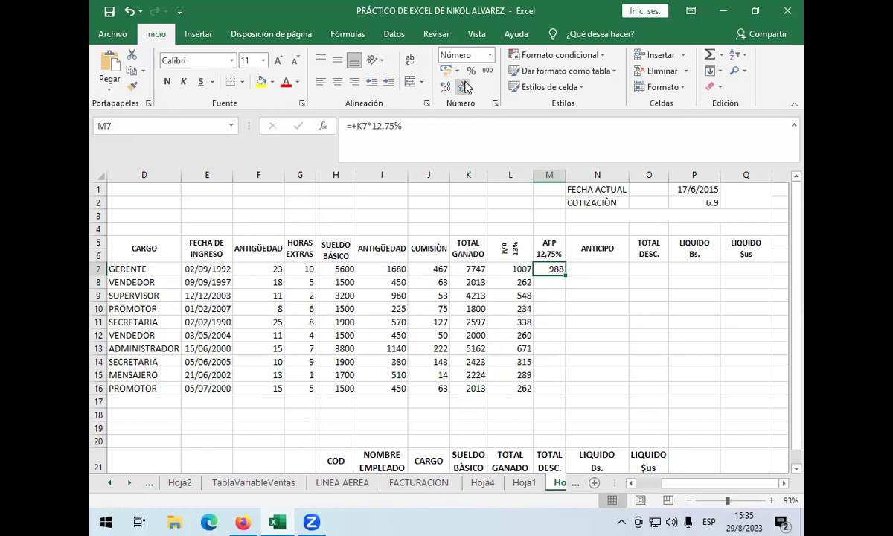
drag(566, 274, 557, 390)
click(574, 266)
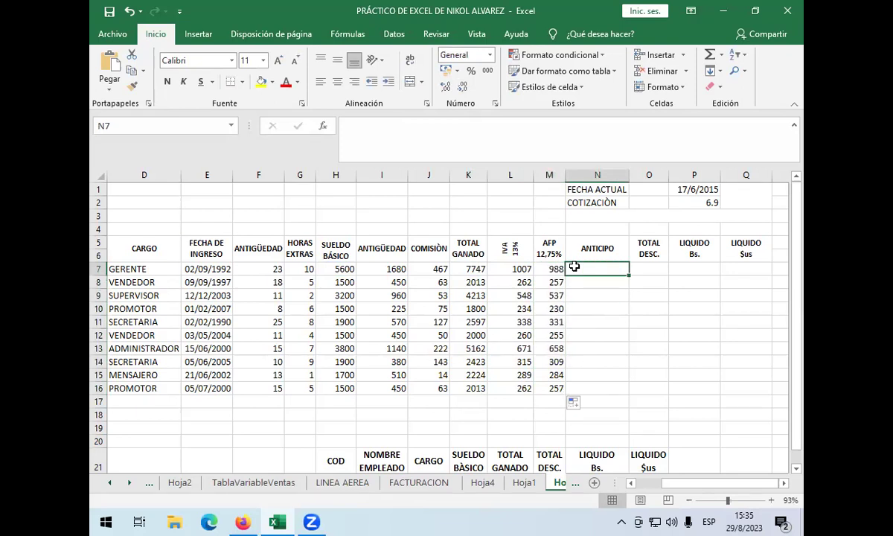
Enter the ANTICIPO formula +H7*32% in N7 to calculate the advance from the base salary
text(+)
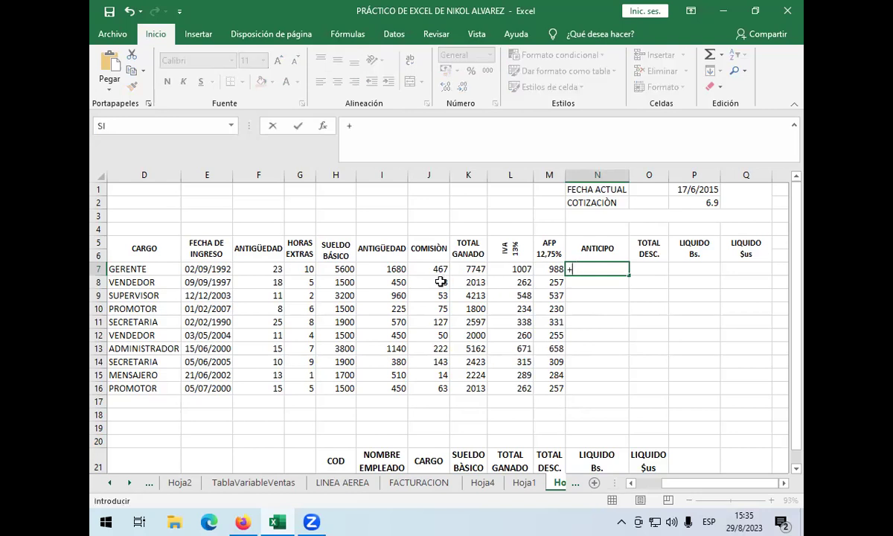
click(350, 270)
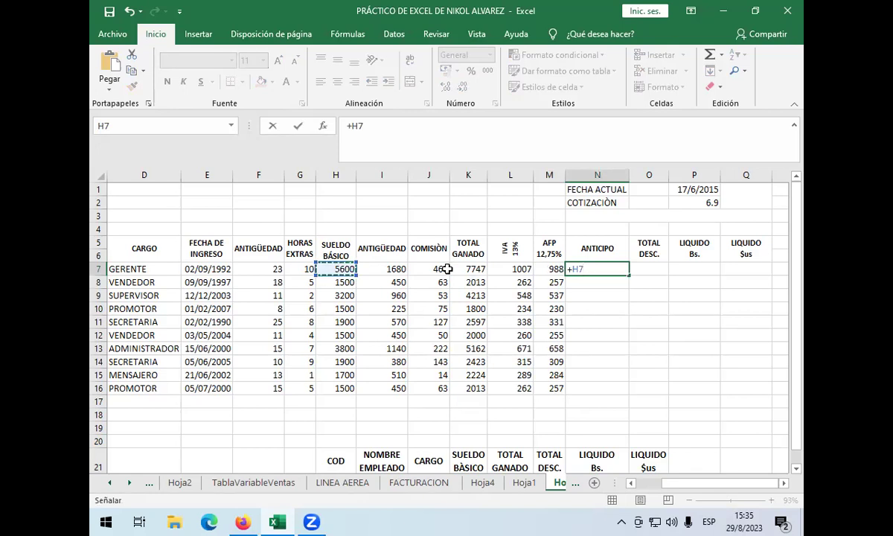
text(*32)
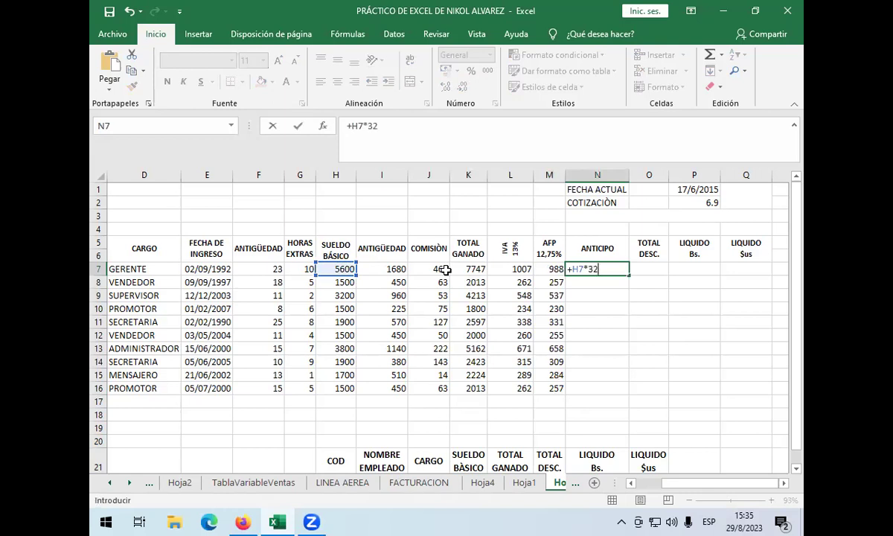
text(%)
key(Return)
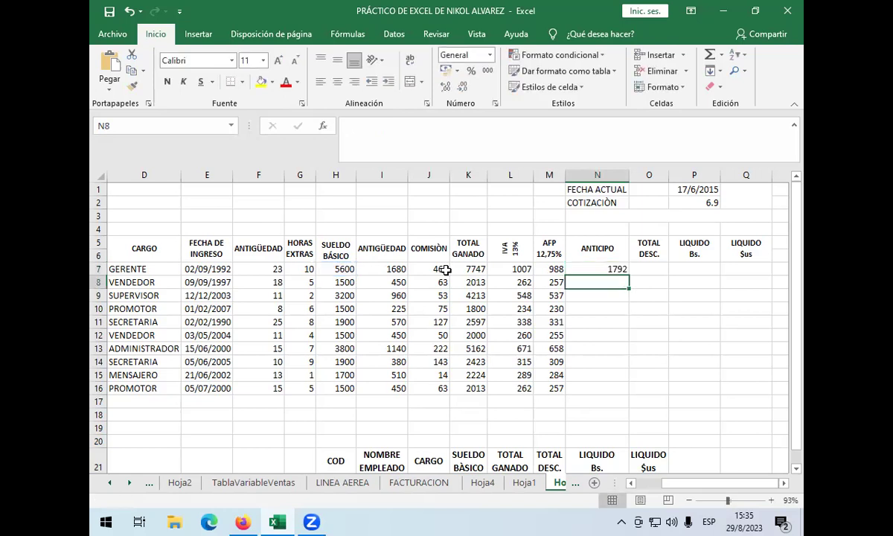
Check the TOTAL GANADO formula in K7, and fill the ANTICIPO formula down from N7 through N16
double_click(477, 272)
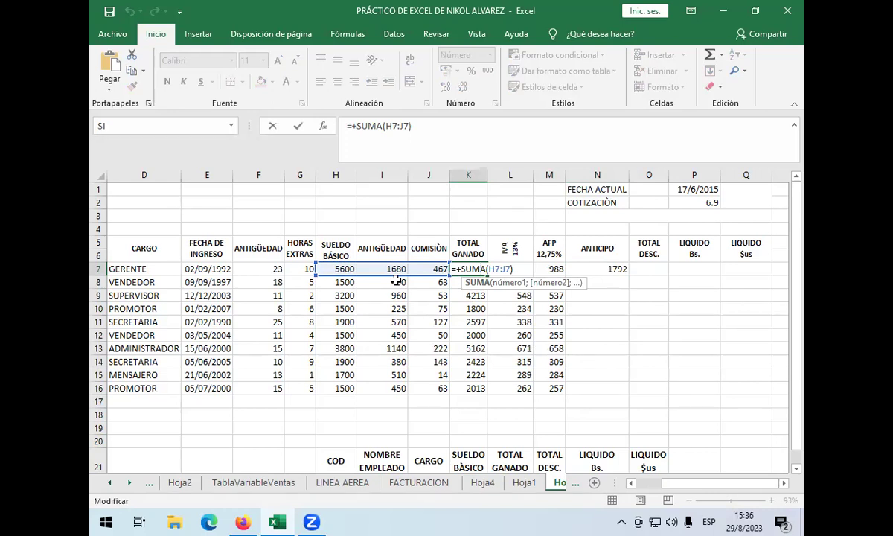
click(519, 268)
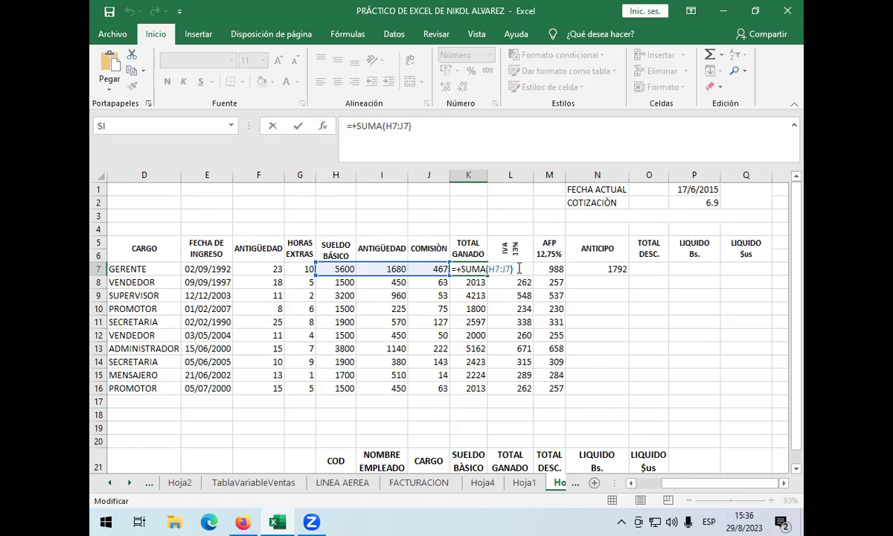
key(Return)
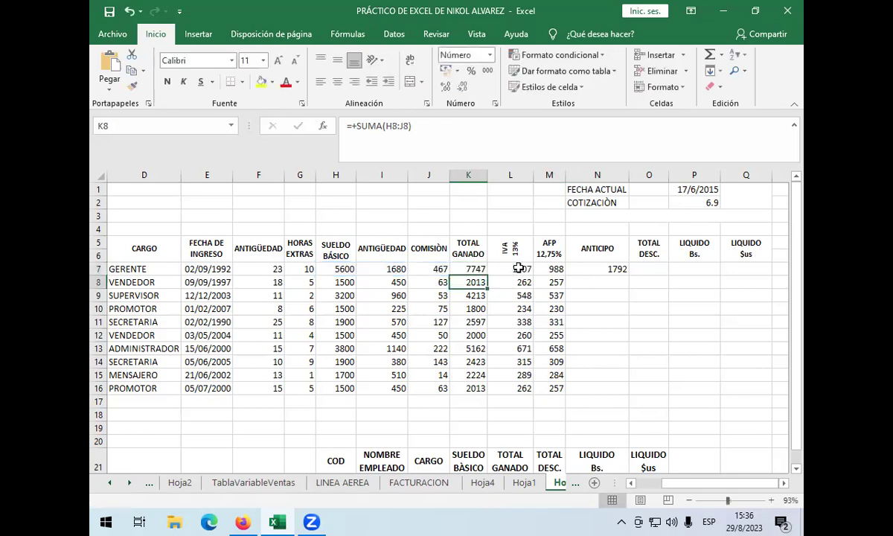
click(594, 268)
drag(628, 274, 610, 392)
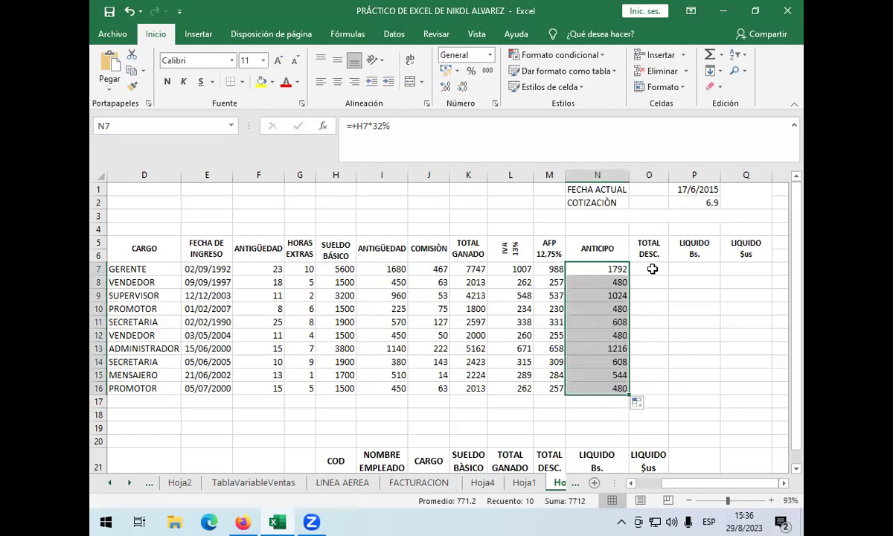
Total the deductions in O7 with +SUMA(L7:N7) and fill the formula down through O16
click(652, 269)
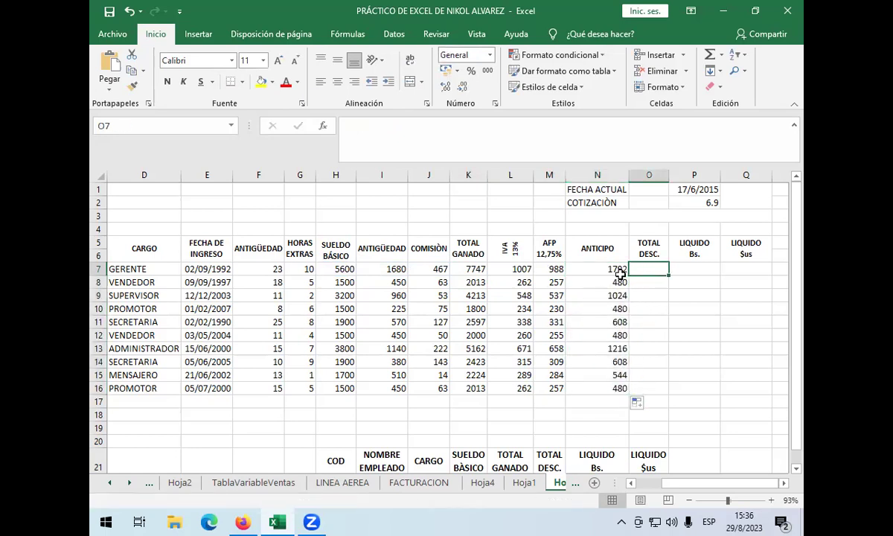
click(619, 269)
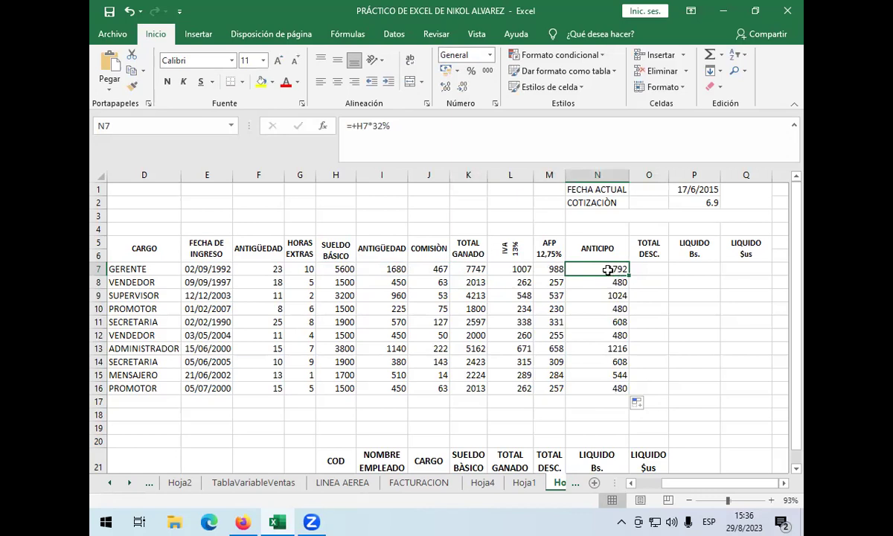
click(661, 268)
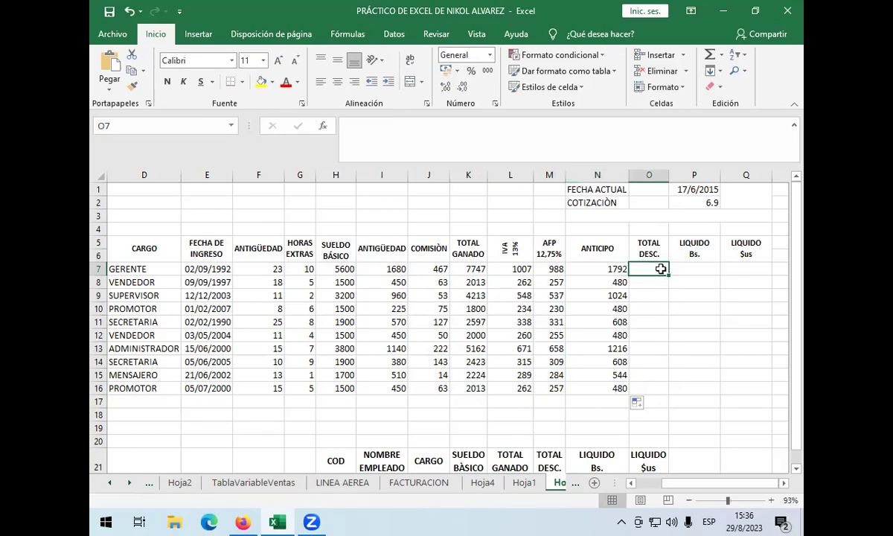
text(+)
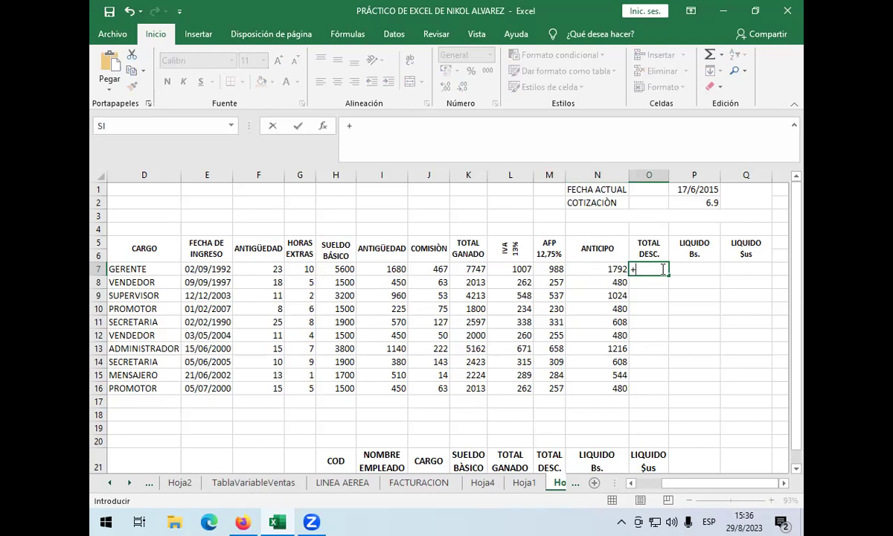
text(SUMA)
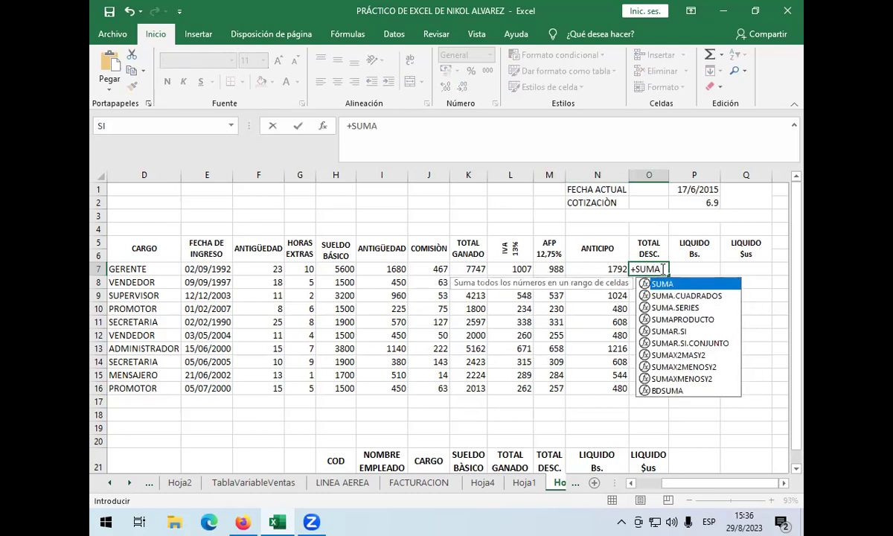
text(()
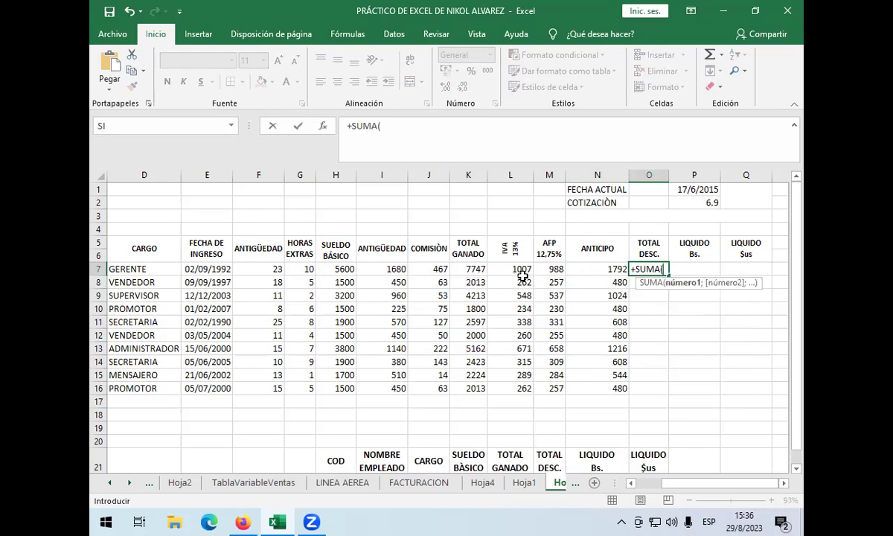
drag(513, 268, 599, 269)
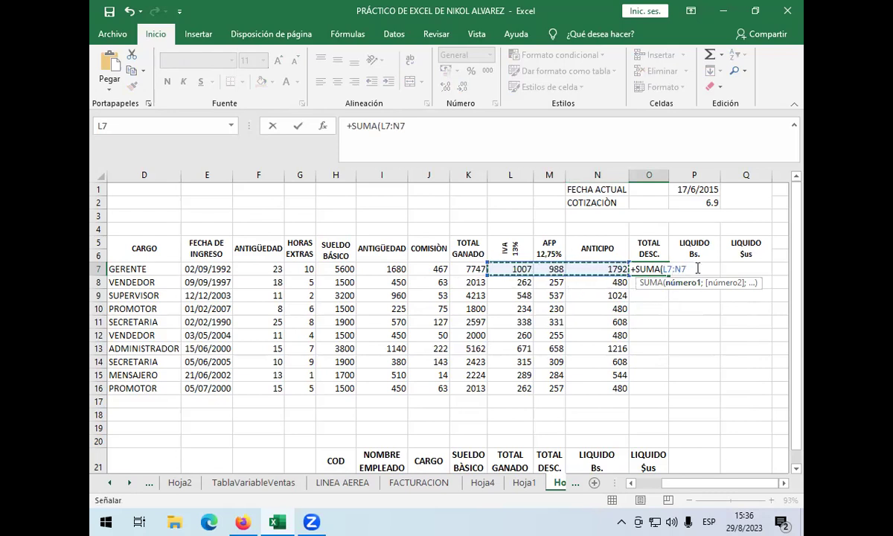
key(Return)
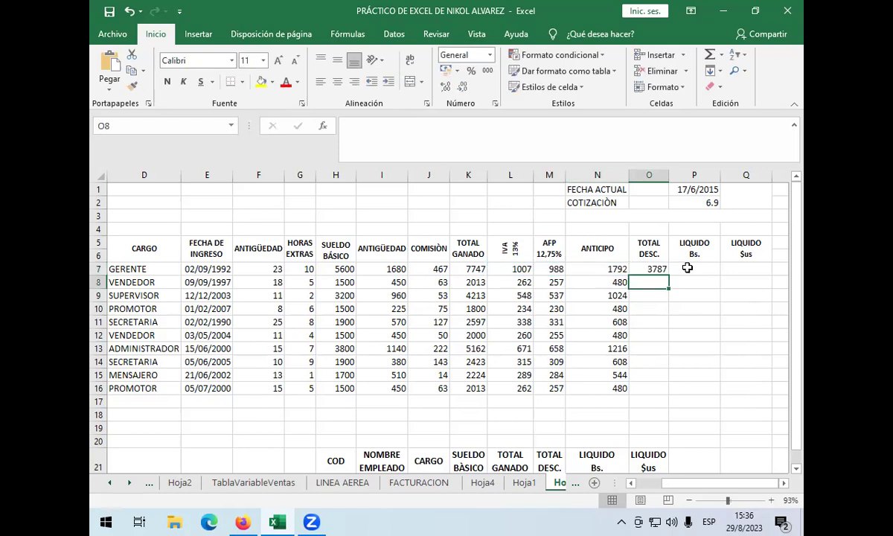
click(656, 269)
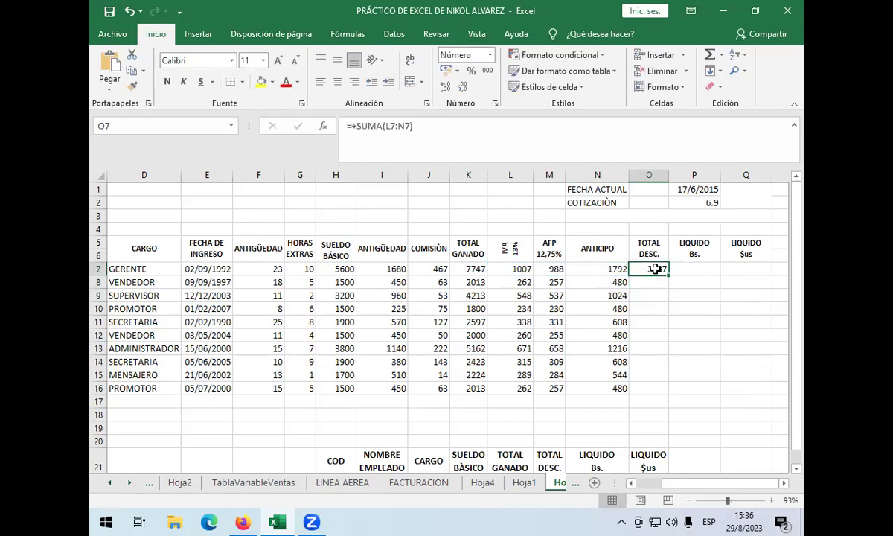
drag(668, 276, 672, 392)
Enter the LIQUIDO Bs. formula +K7-O7 in P7 to subtract total deductions from total earned
click(685, 271)
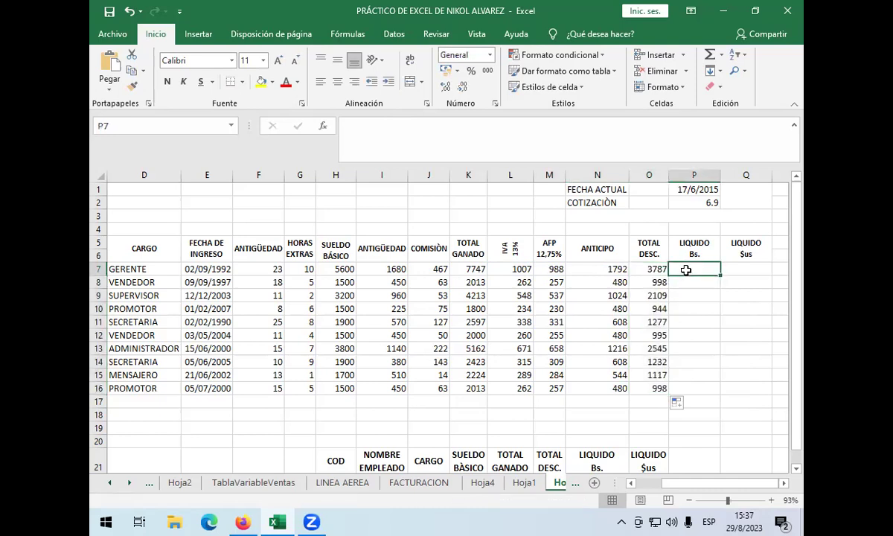
text(+)
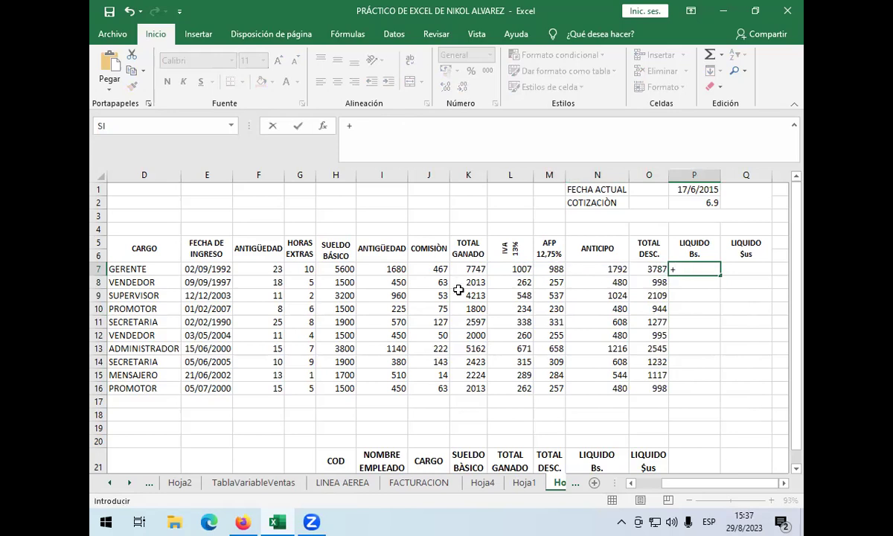
click(472, 268)
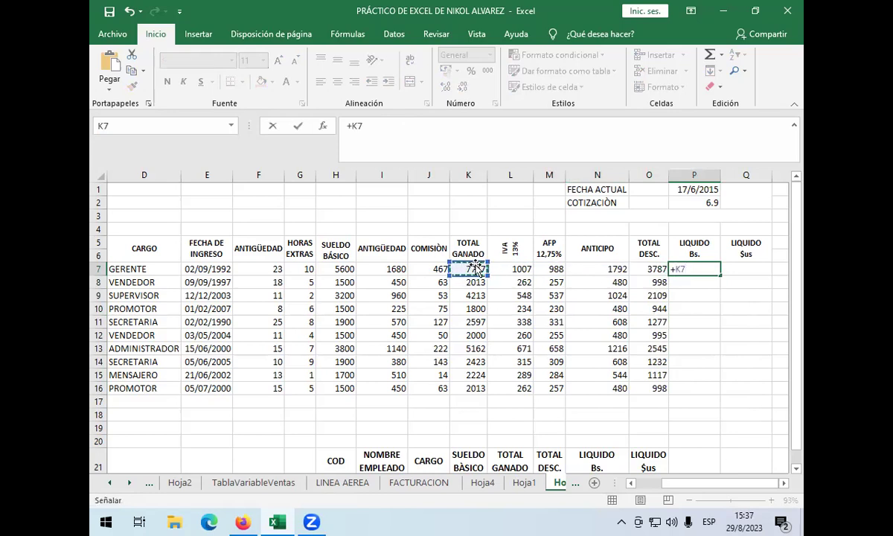
text(-)
click(648, 268)
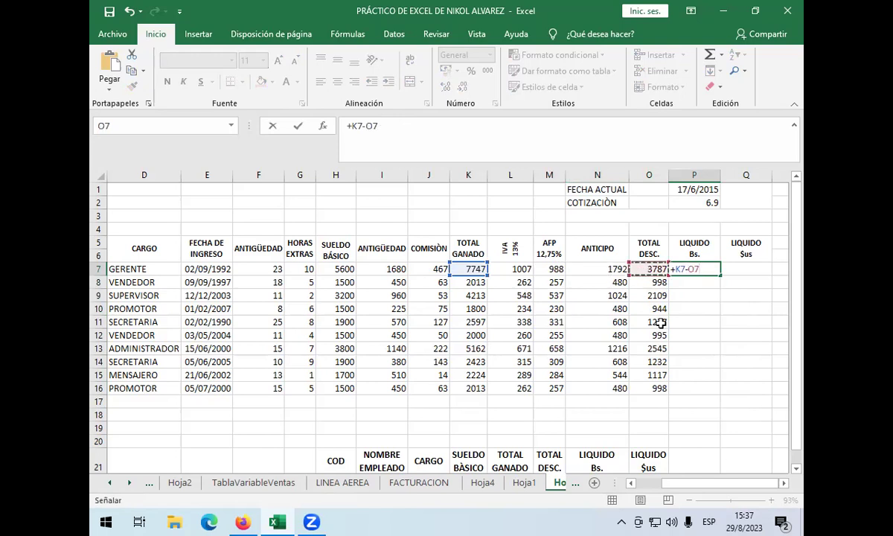
key(Return)
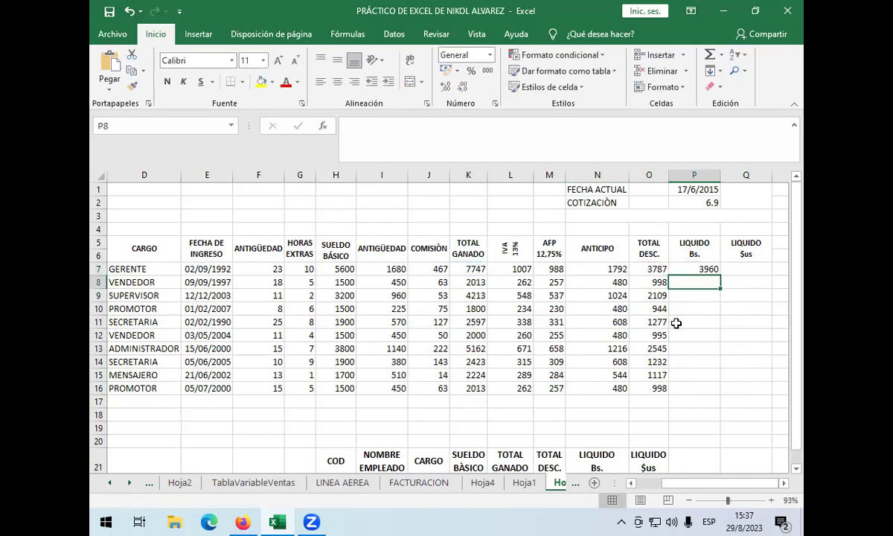
Format the P7 net pay as Moneda with the Bs symbol and two decimals
click(694, 269)
click(445, 88)
click(445, 87)
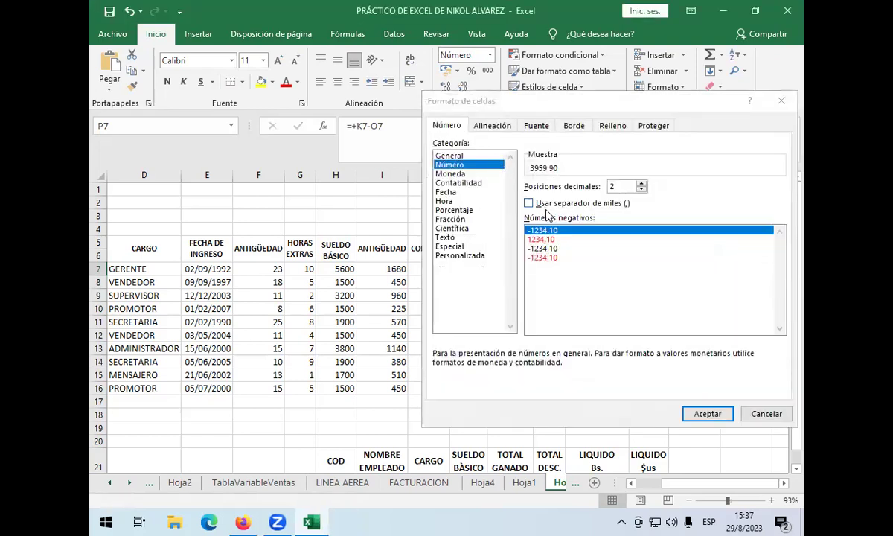
click(440, 173)
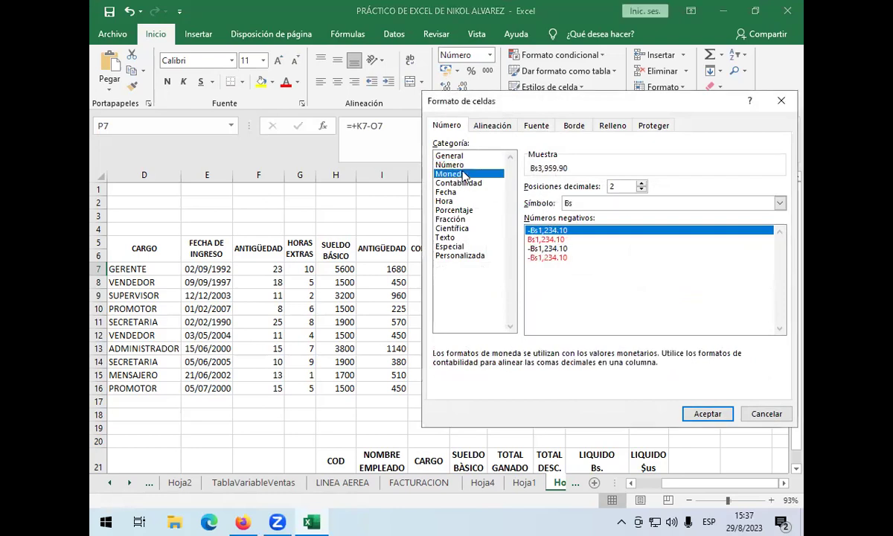
click(707, 412)
click(696, 284)
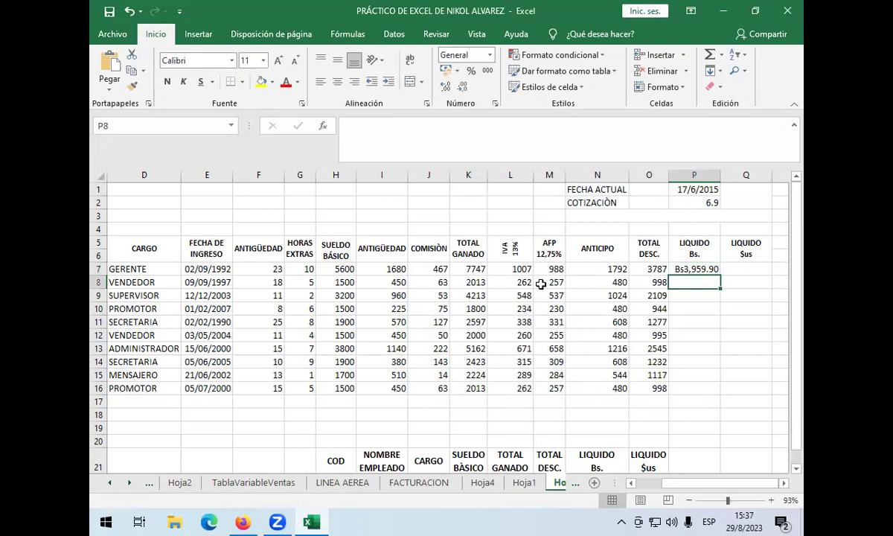
Check the IVA formula in L7, and fill the LIQUIDO Bs. formula down from P7 through P16
click(522, 268)
double_click(526, 267)
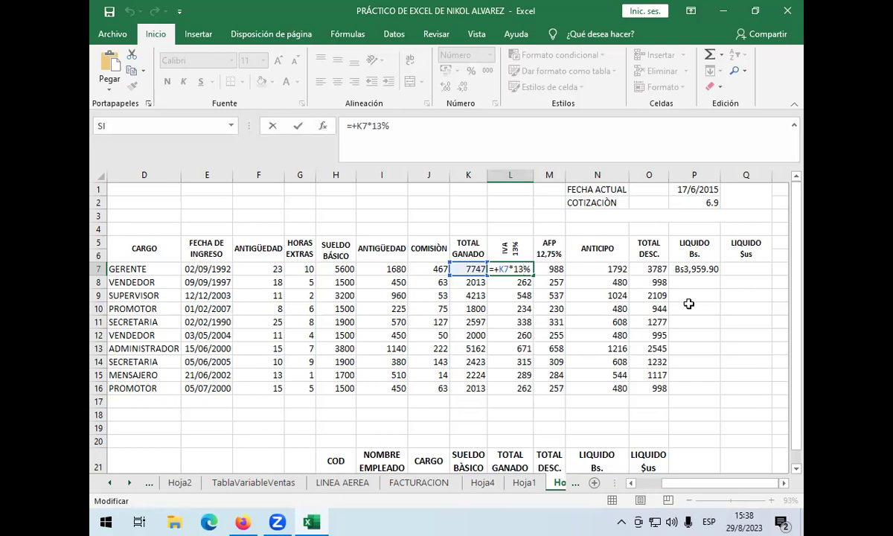
click(697, 270)
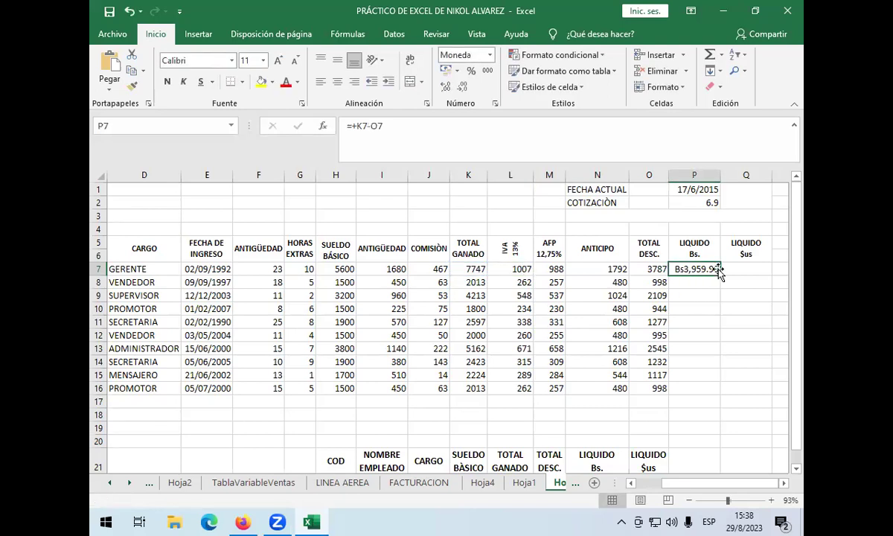
drag(719, 274, 720, 394)
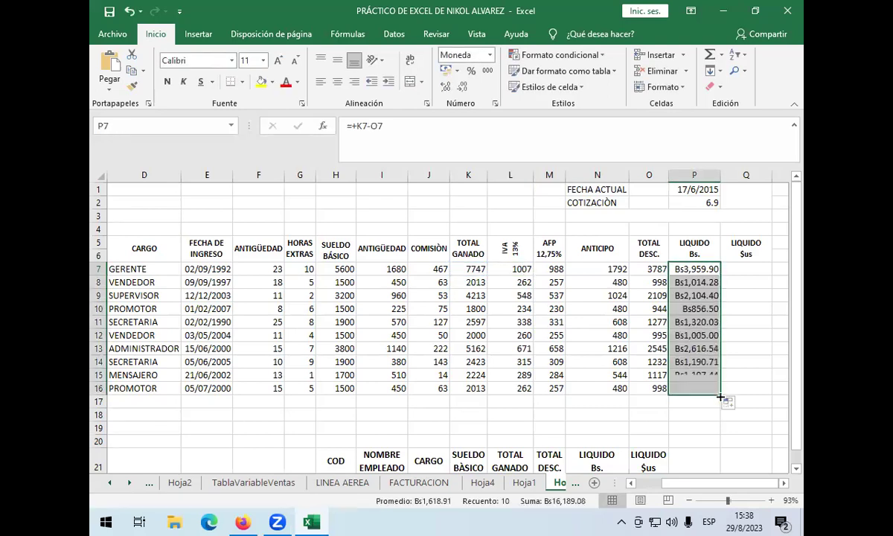
Make the O7 reference absolute in the P7 formula, giving =+K7-$O$7, and fill it down through P16
click(755, 268)
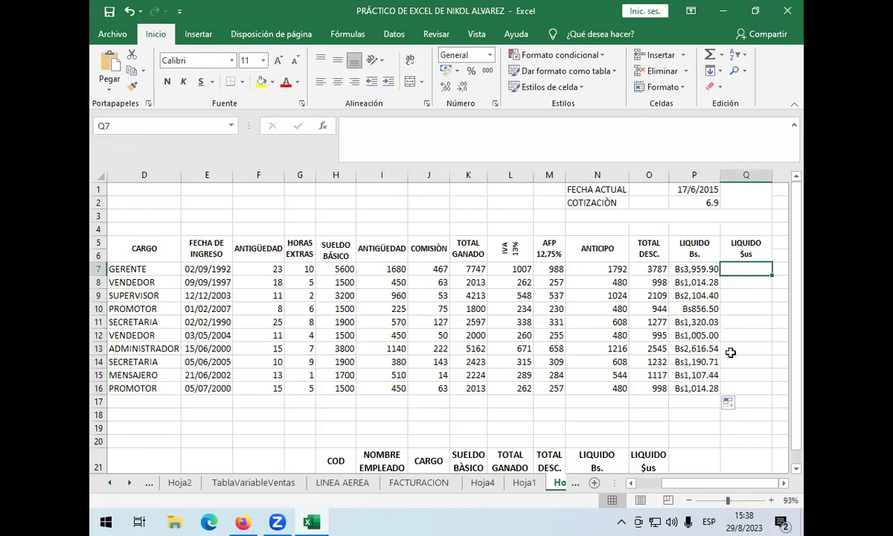
click(702, 272)
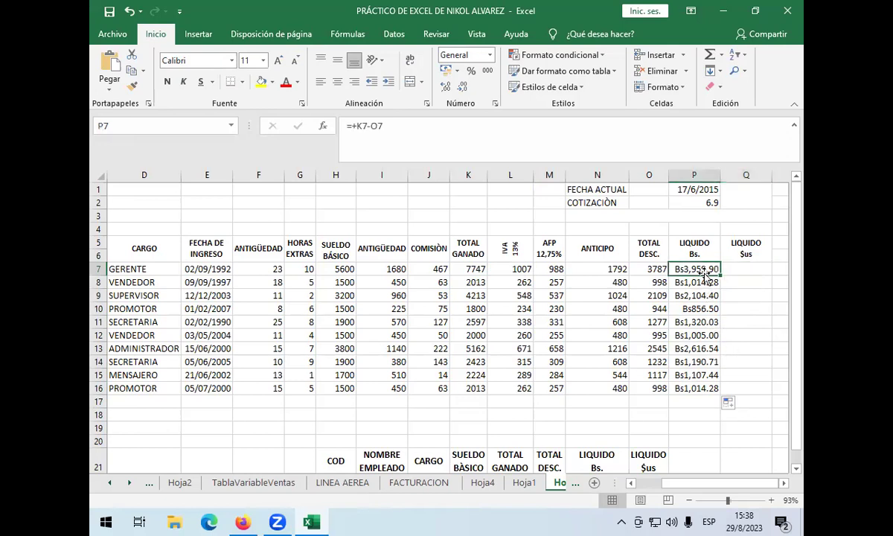
double_click(703, 270)
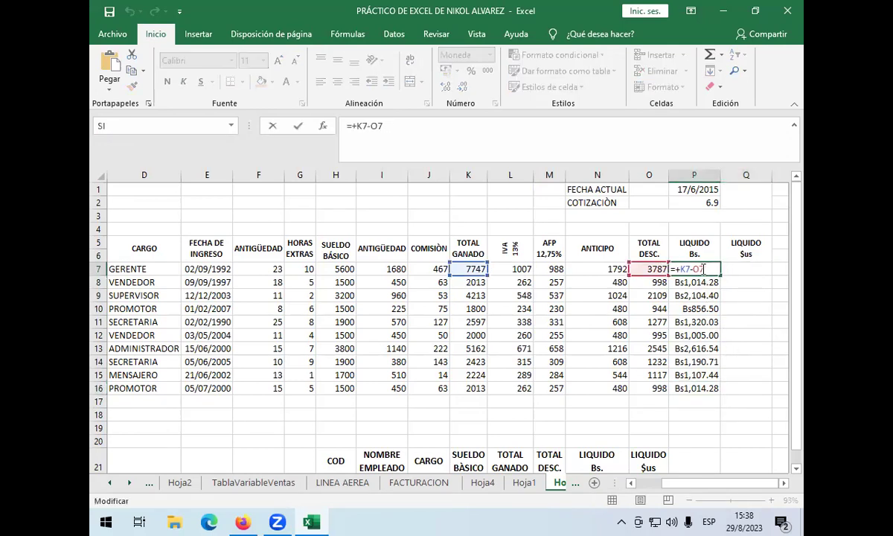
key(F4)
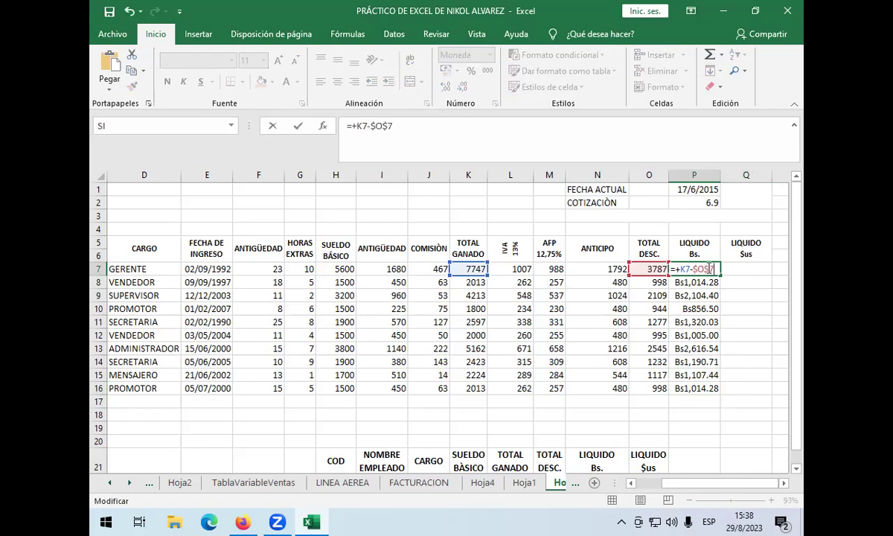
key(Return)
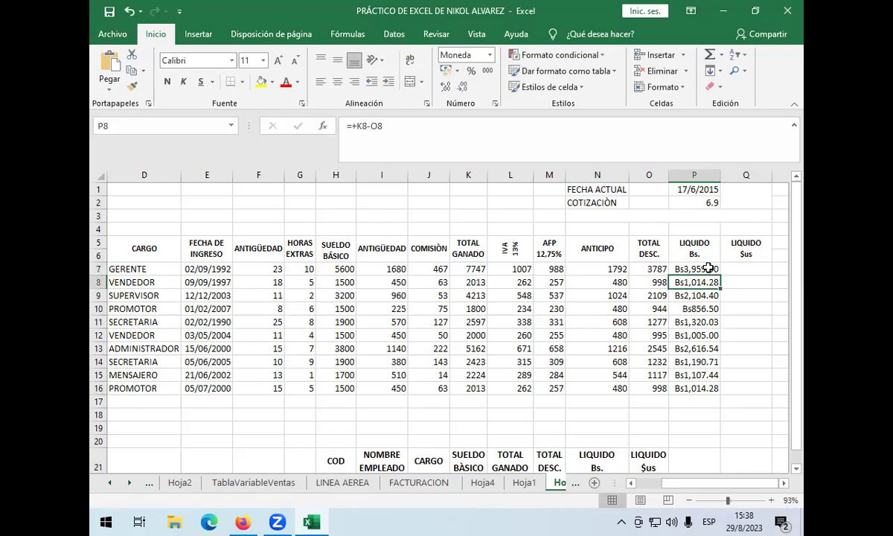
click(707, 269)
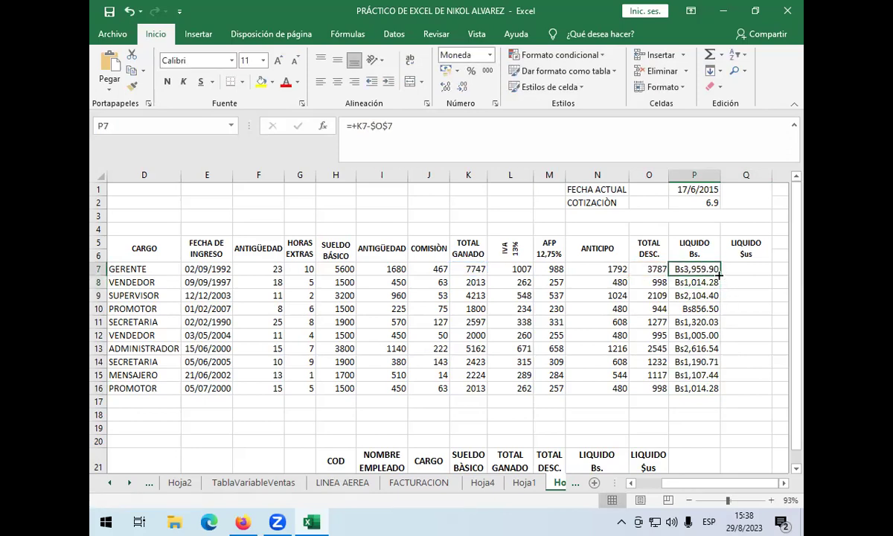
drag(719, 275, 730, 387)
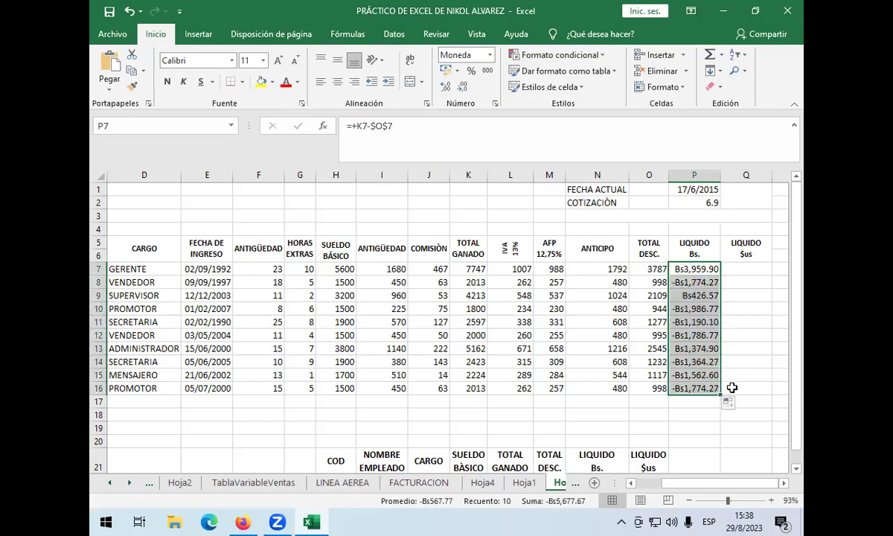
Make the O7 reference relative again in the P7 formula, giving =+K7-O7, and fill it down through P16
double_click(719, 271)
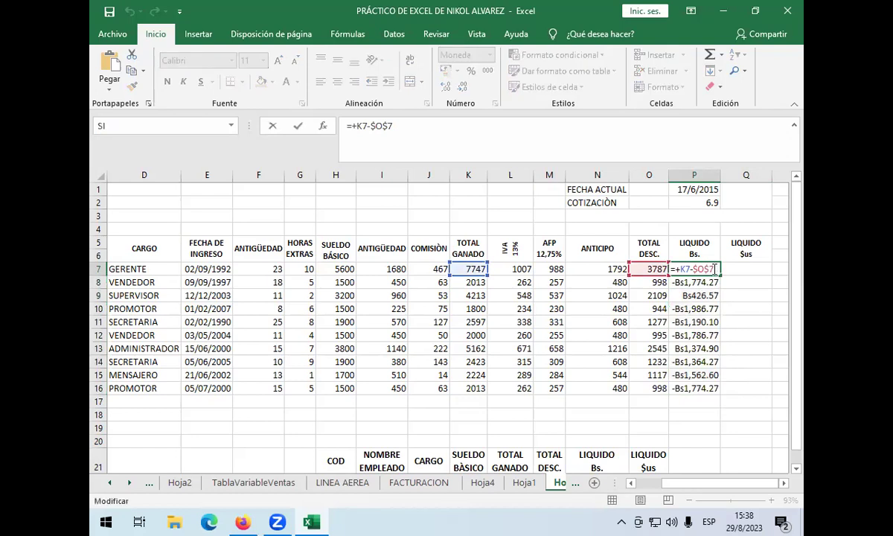
key(BackSpace)
key(BackSpace)
key(BackSpace)
key(BackSpace)
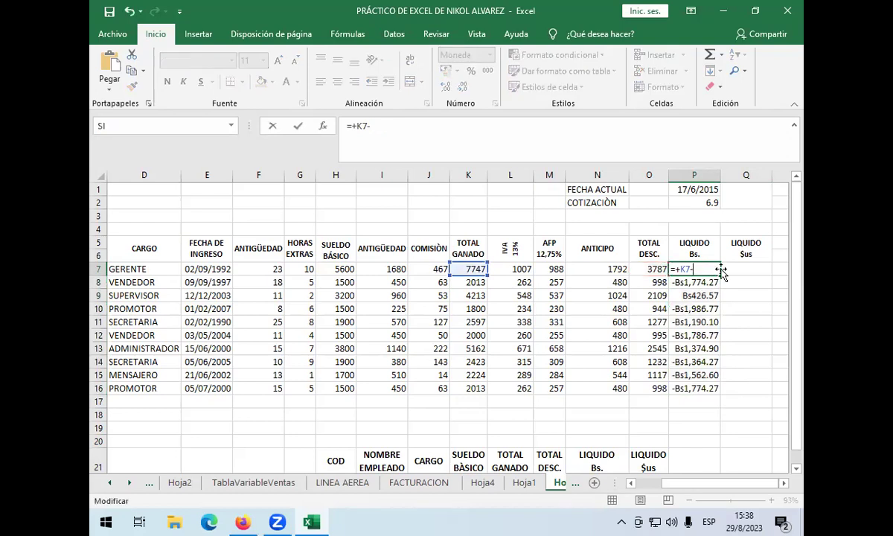
click(661, 271)
key(F4)
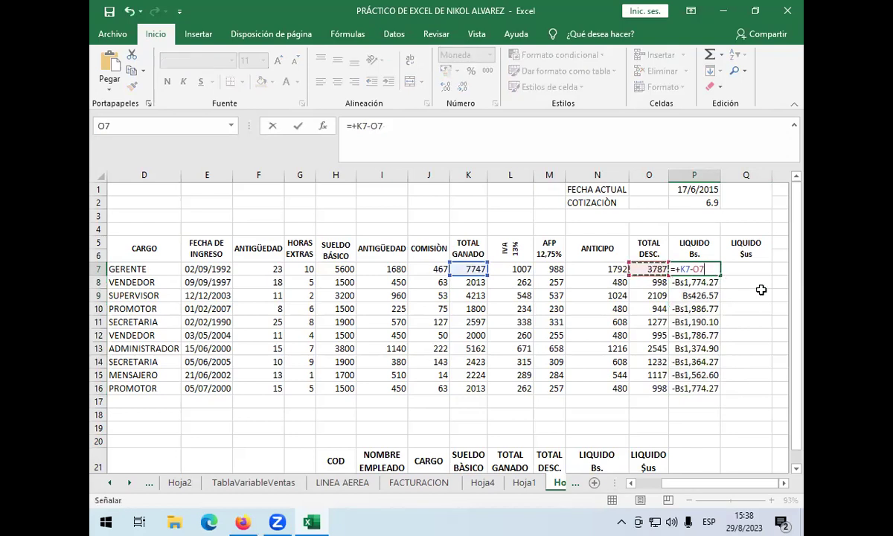
key(Return)
click(699, 270)
drag(718, 274, 721, 388)
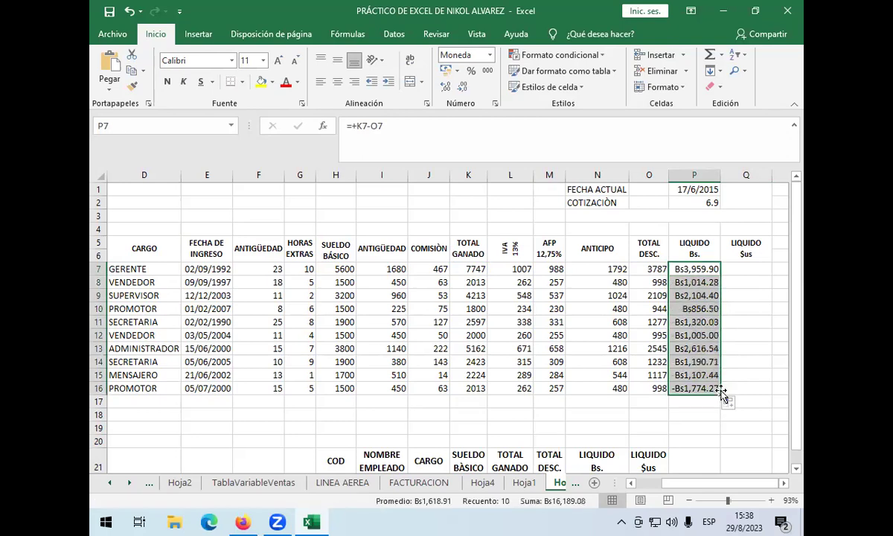
Open the cell format of P7 and examine the Moneda symbol list and negative-number options
click(732, 272)
click(709, 269)
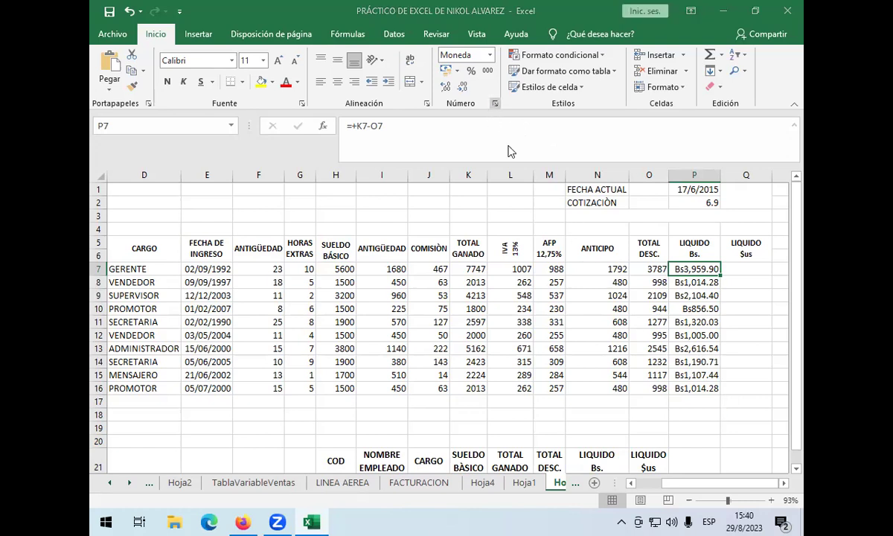
key(ctrl+1)
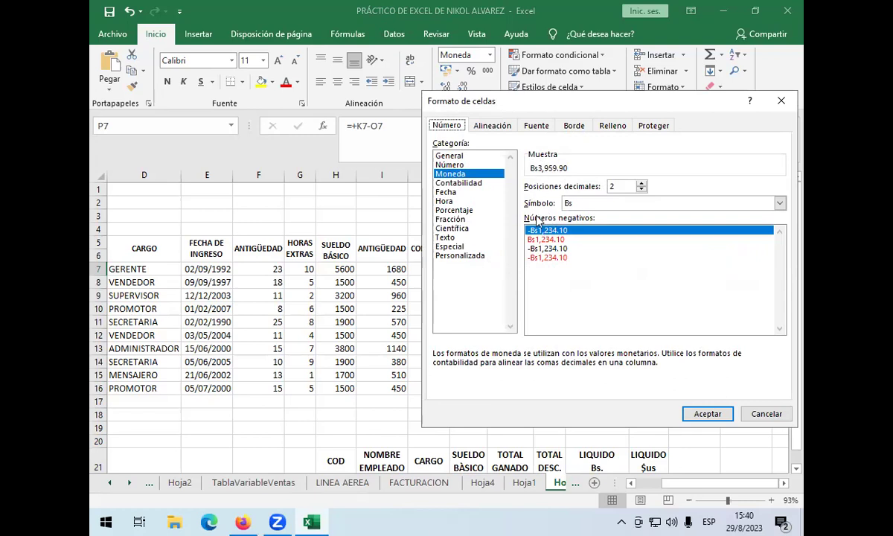
click(543, 239)
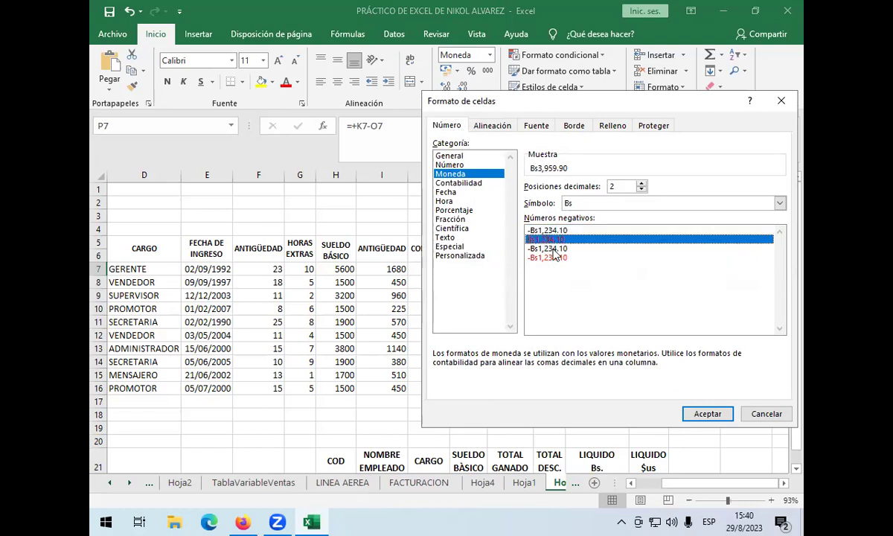
click(575, 203)
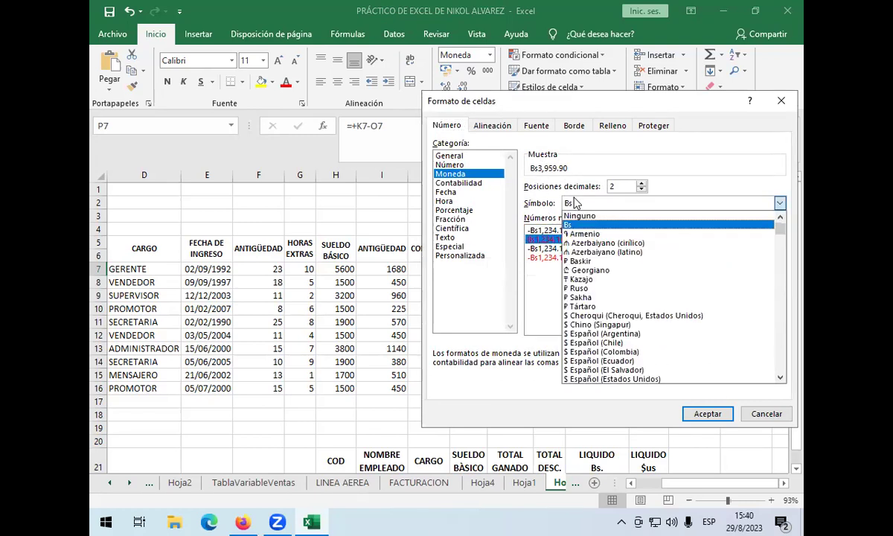
click(583, 206)
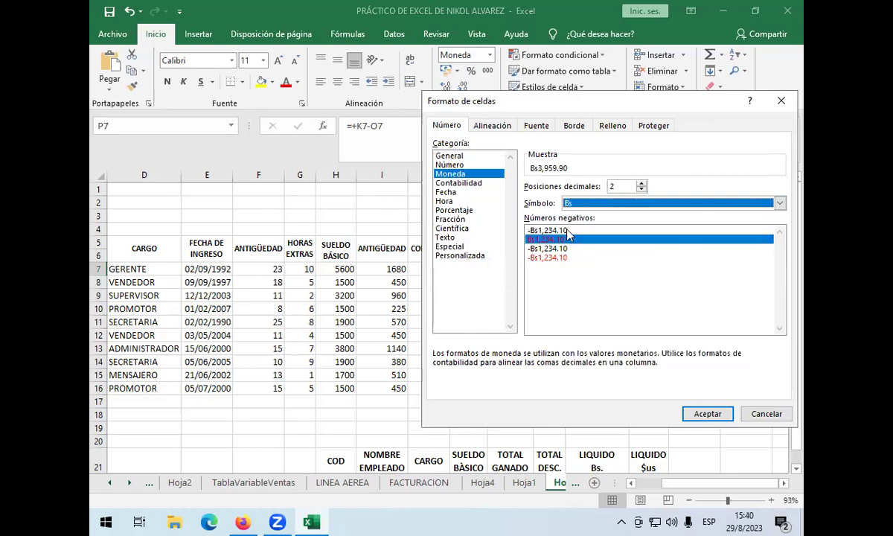
click(564, 231)
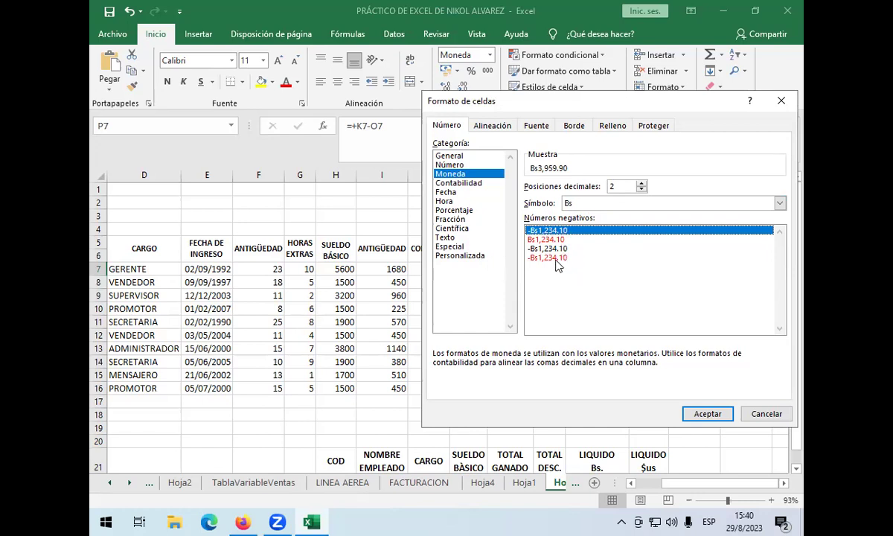
click(555, 259)
click(558, 240)
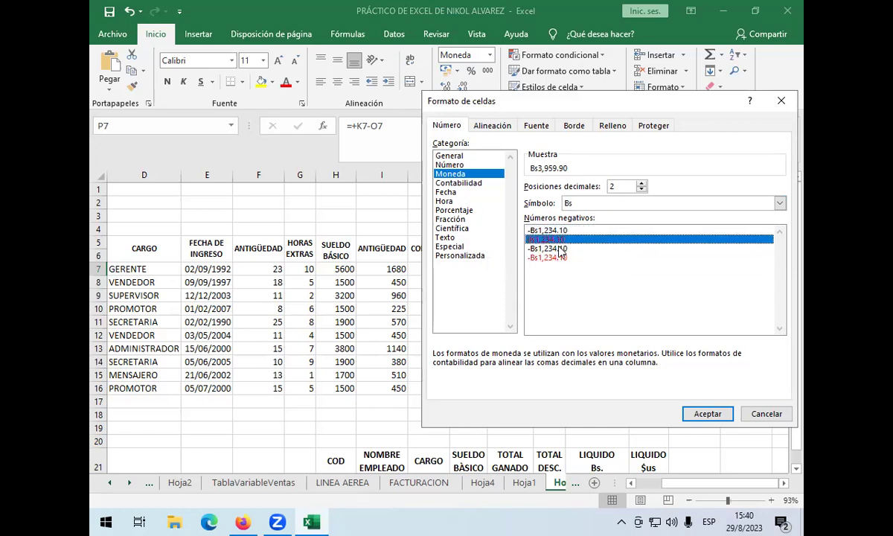
click(528, 230)
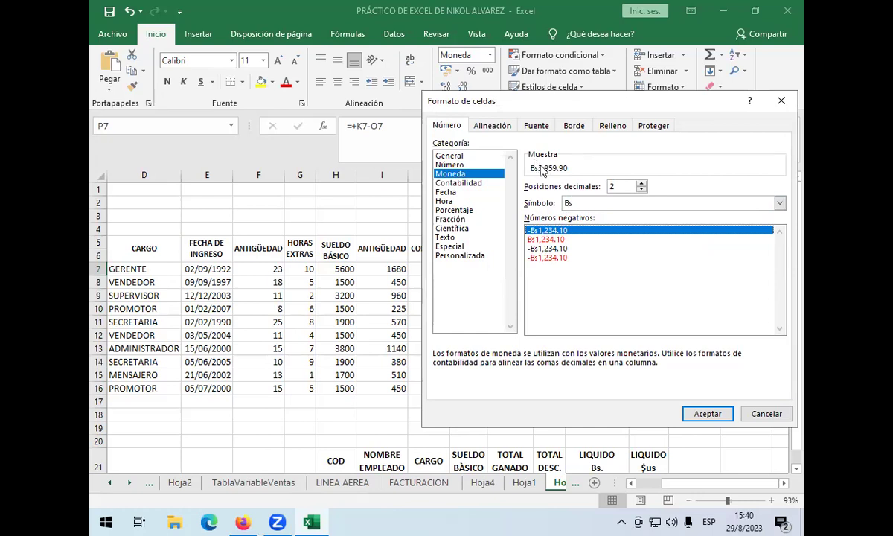
click(553, 240)
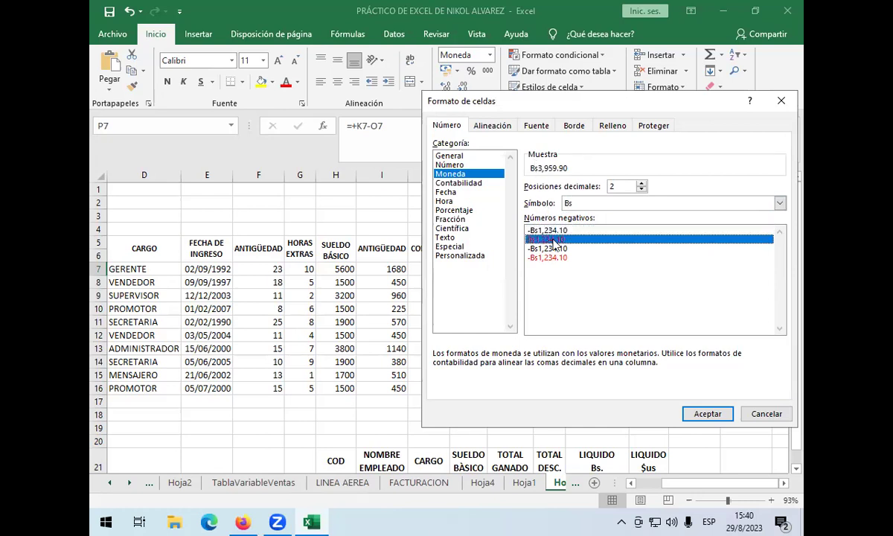
click(554, 248)
click(554, 230)
click(554, 240)
click(555, 249)
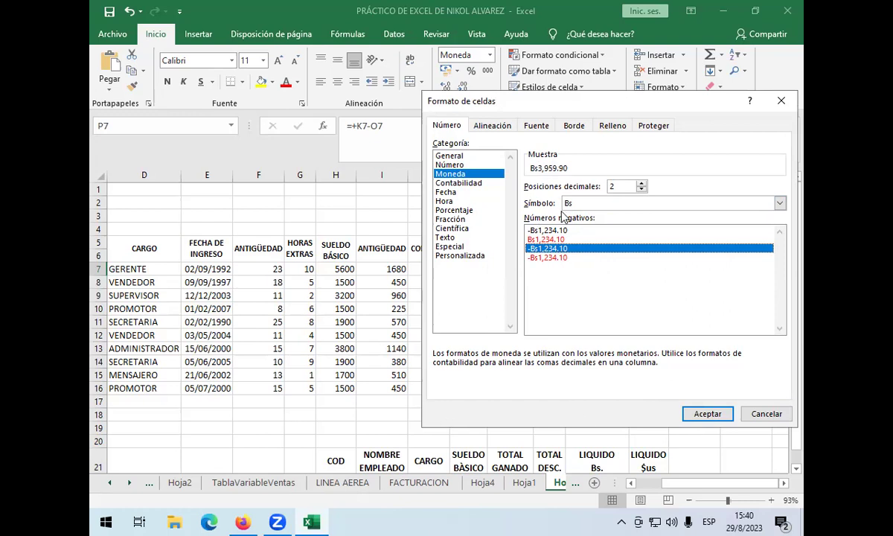
Give P7 the custom number format "bs" #,##0.00 with a space after the symbol, and fill it down through P16
click(476, 257)
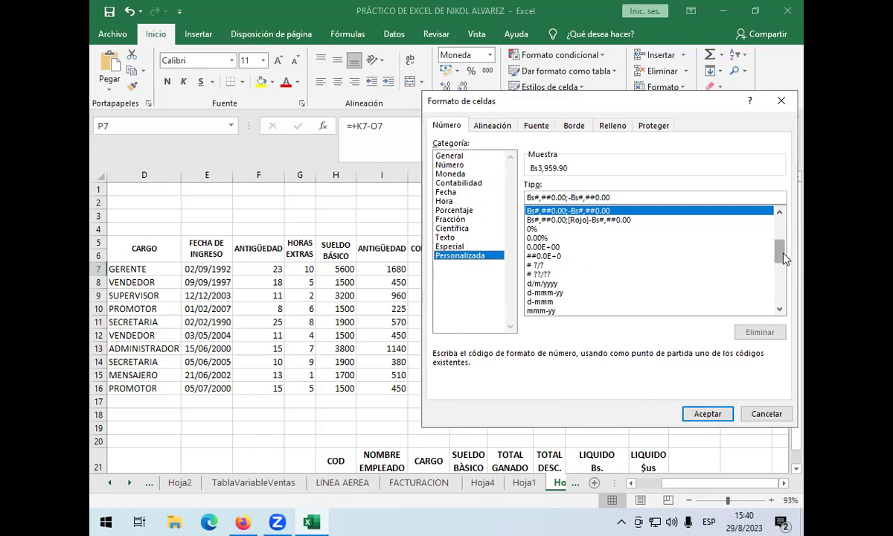
scroll(732, 236, up, 4)
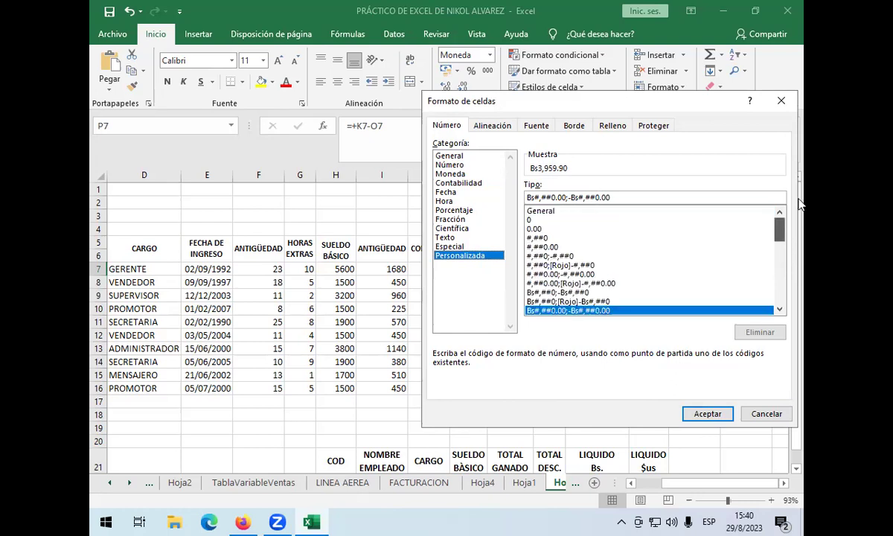
click(545, 237)
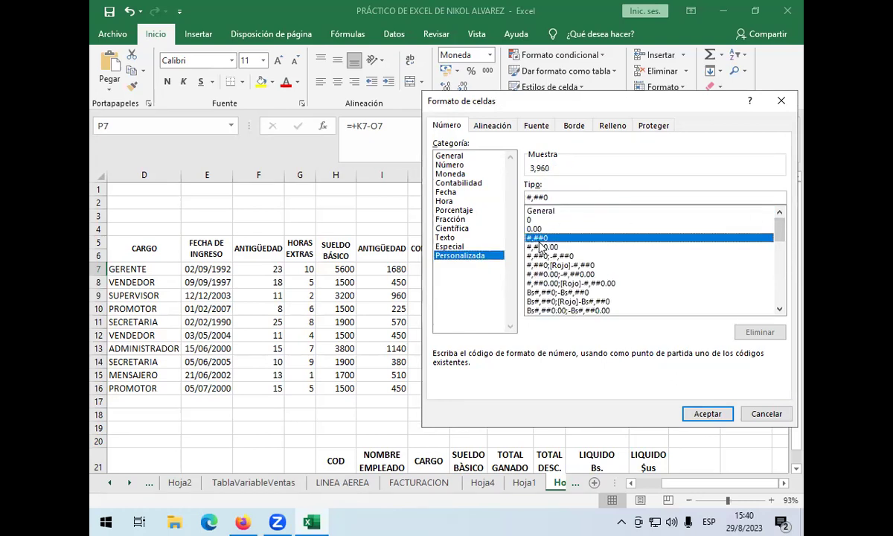
click(551, 247)
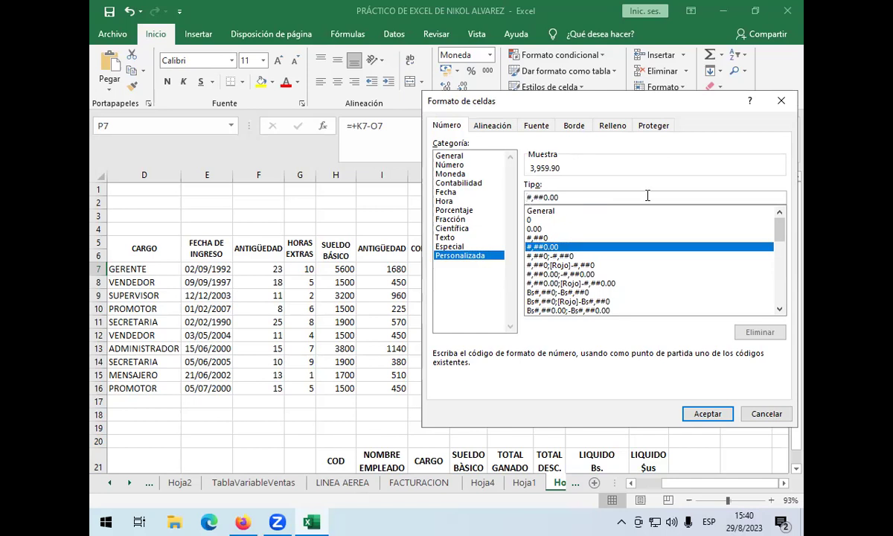
text("bs")
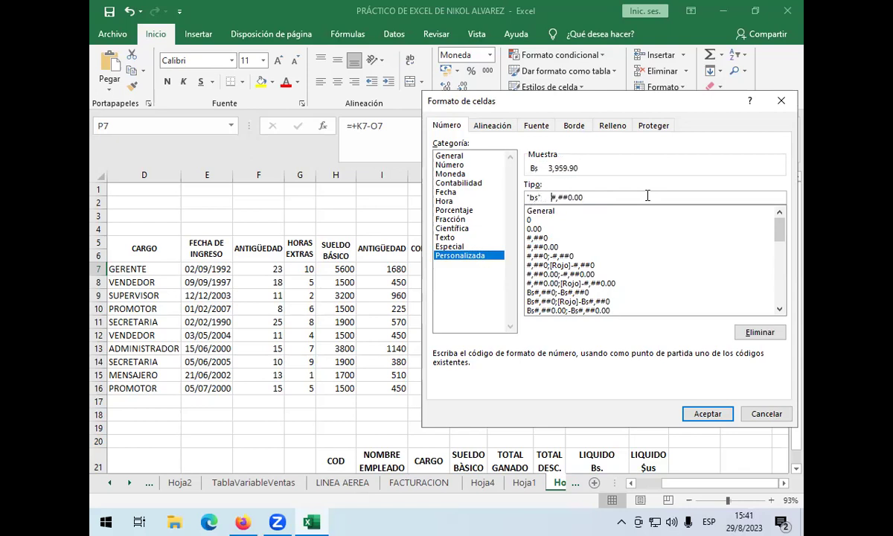
key(BackSpace)
key(Return)
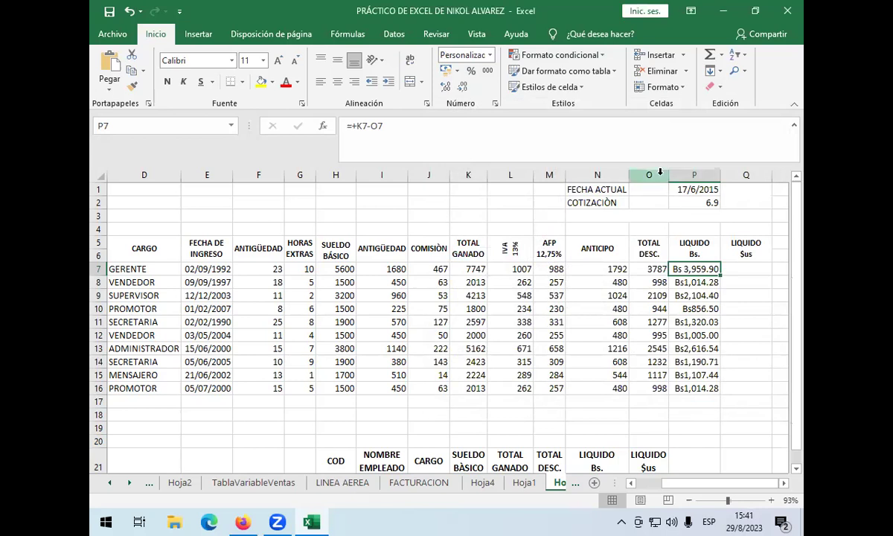
drag(720, 274, 713, 388)
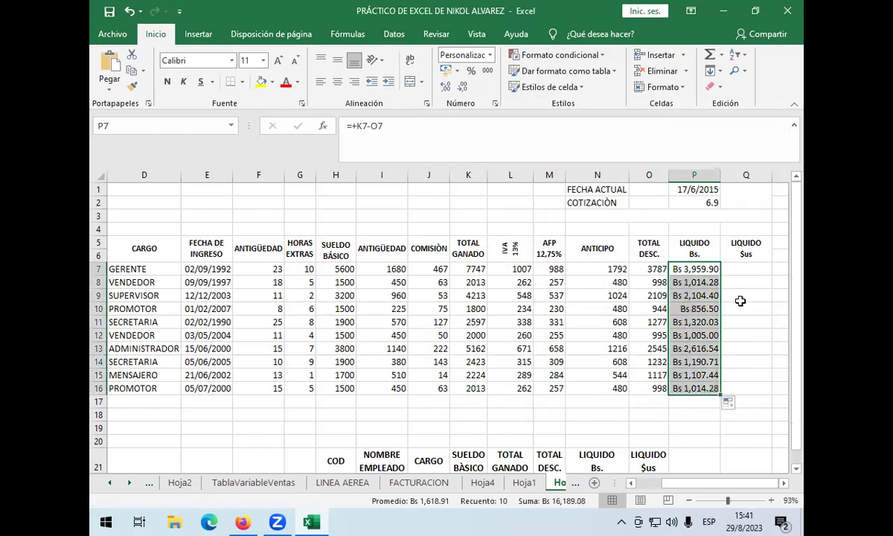
click(740, 272)
click(711, 270)
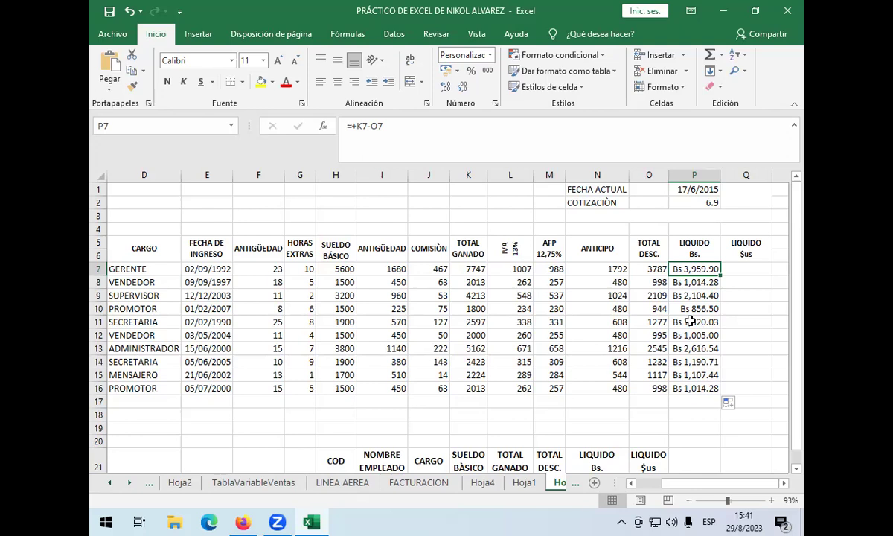
click(656, 393)
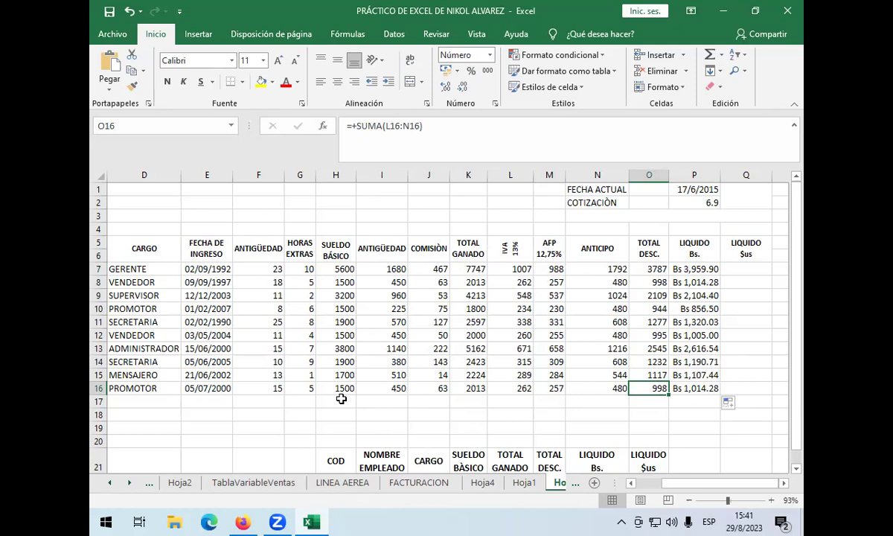
click(696, 270)
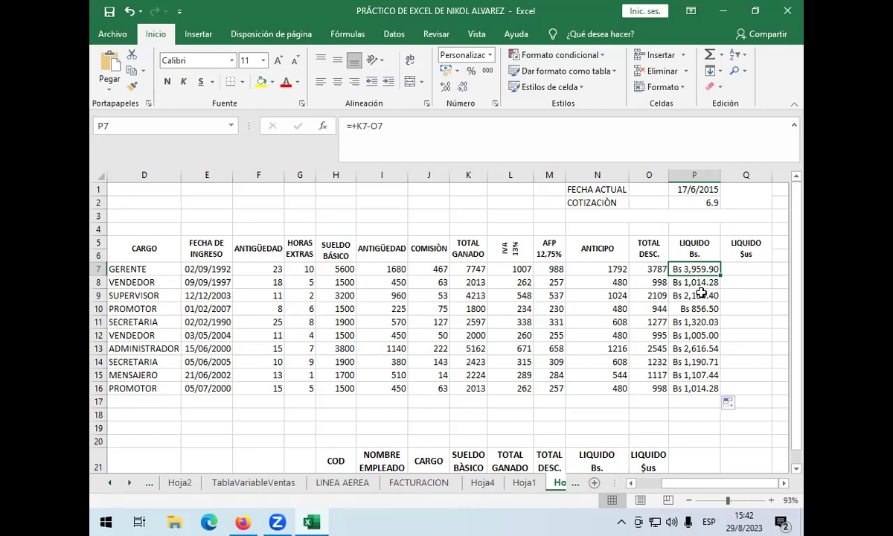
click(658, 387)
drag(658, 377, 658, 396)
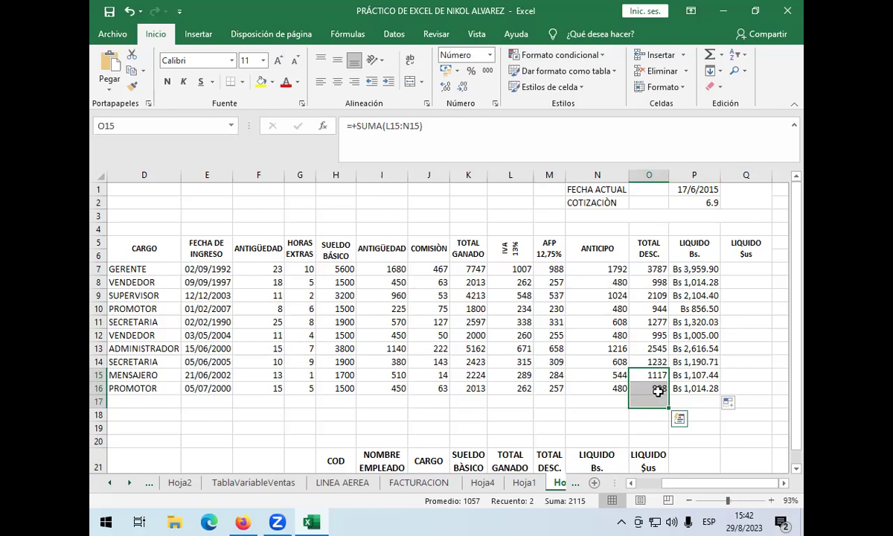
Enter the LIQUIDO $us formula +P7/$P$2 in Q7 to divide the net pay in Bs by the fixed COTIZACIÒN rate
click(726, 270)
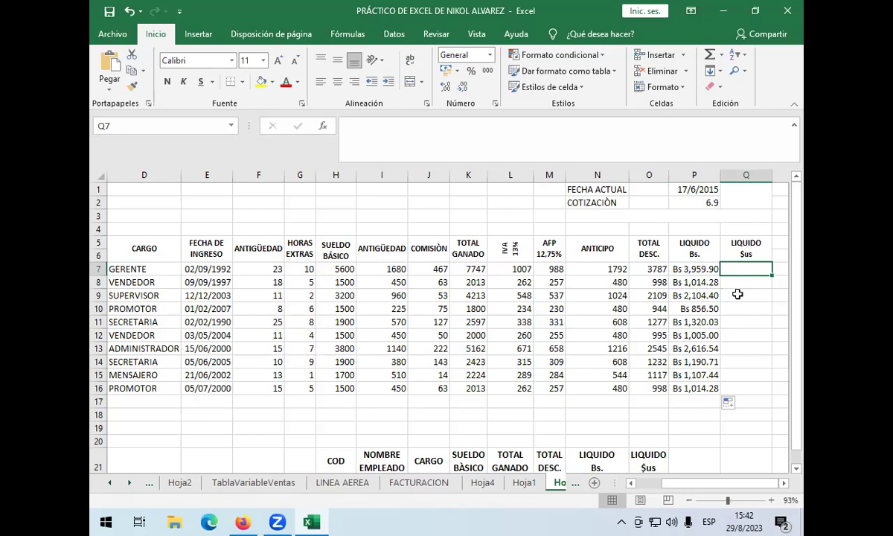
text(+)
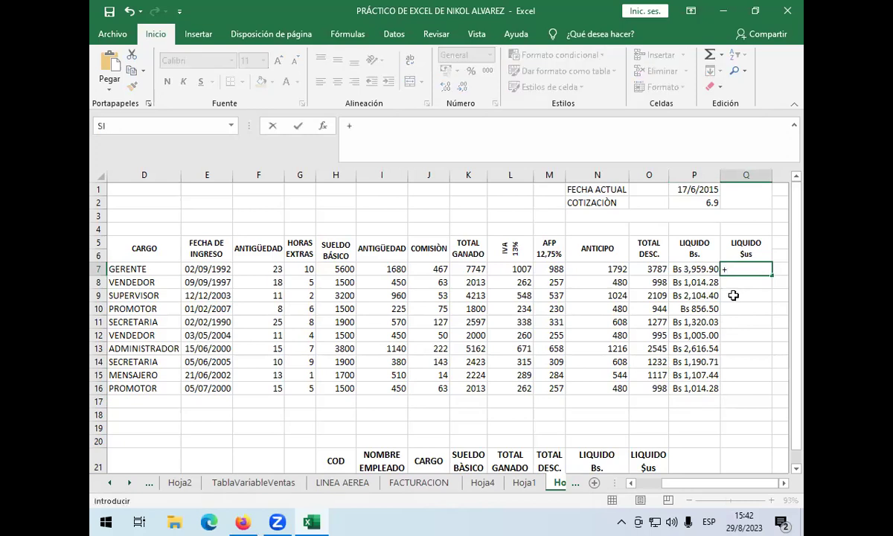
click(700, 269)
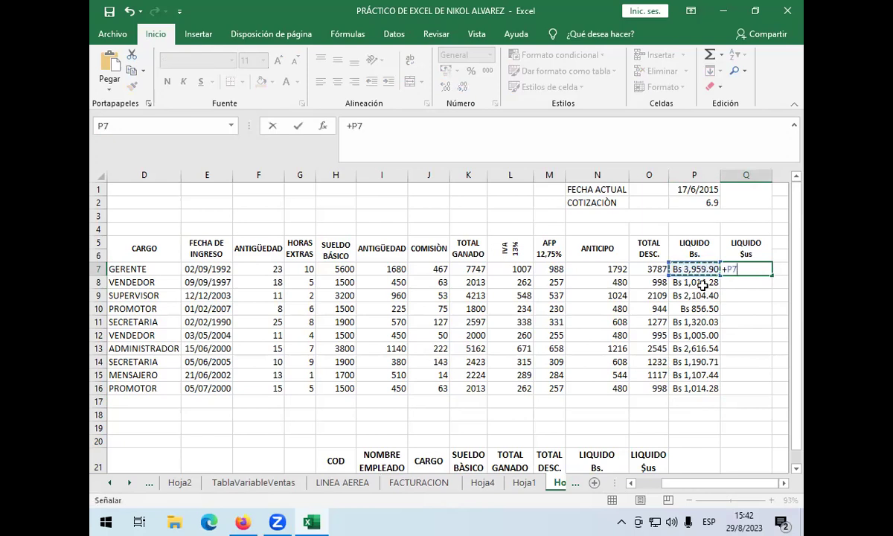
text(/)
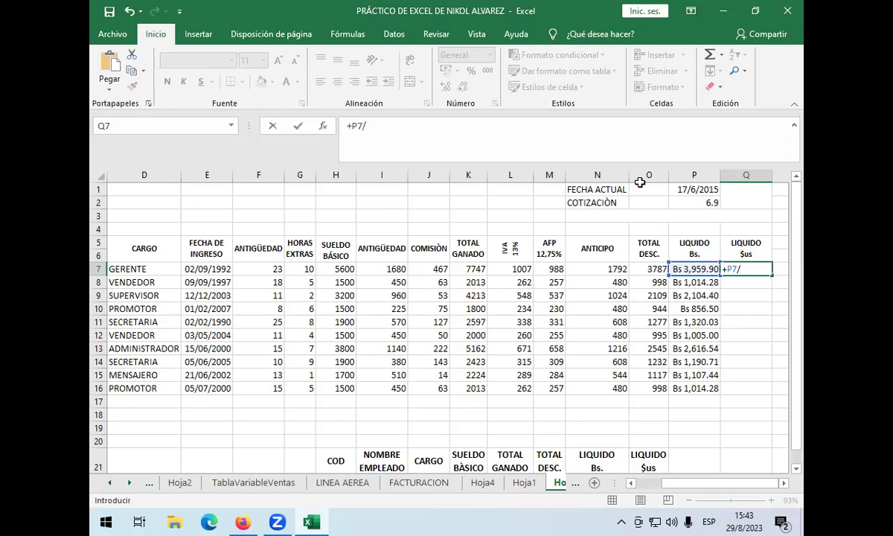
click(693, 201)
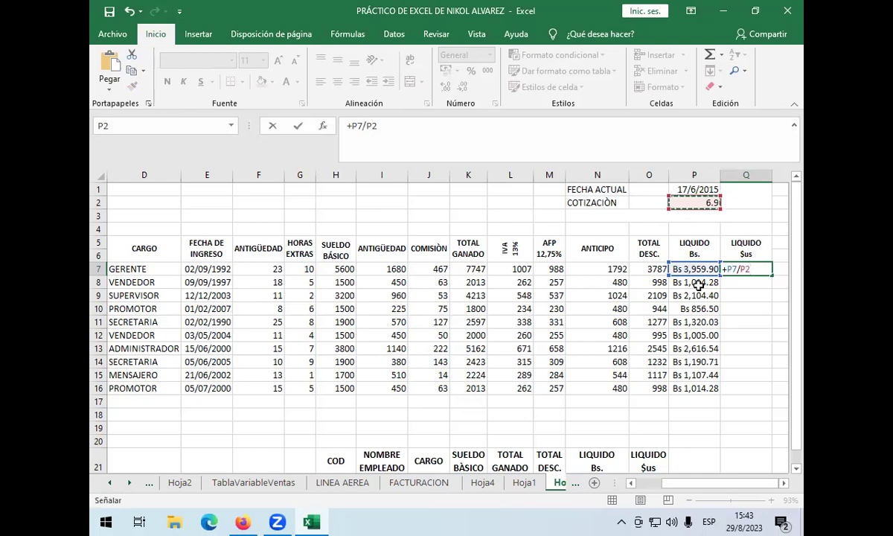
key(F4)
key(Return)
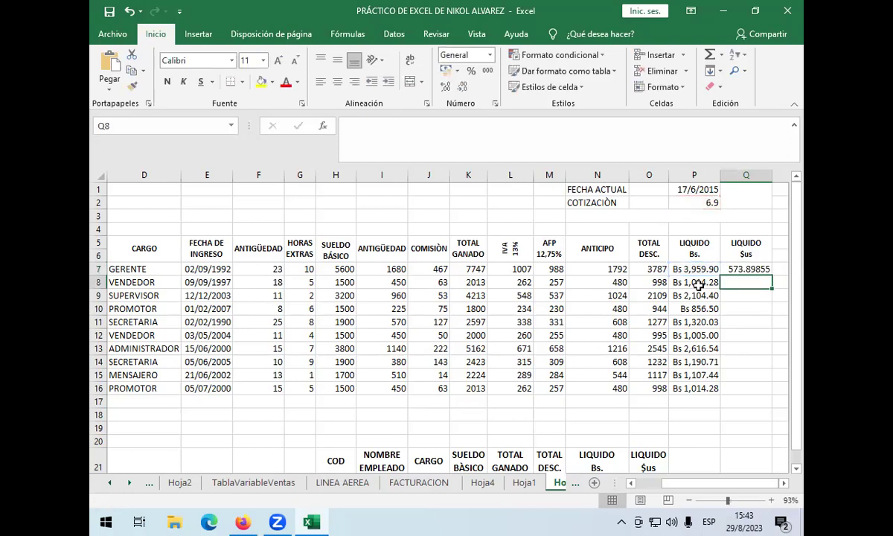
Show Q7 with two decimals and give it the existing custom number format $ #,##0.00
click(744, 270)
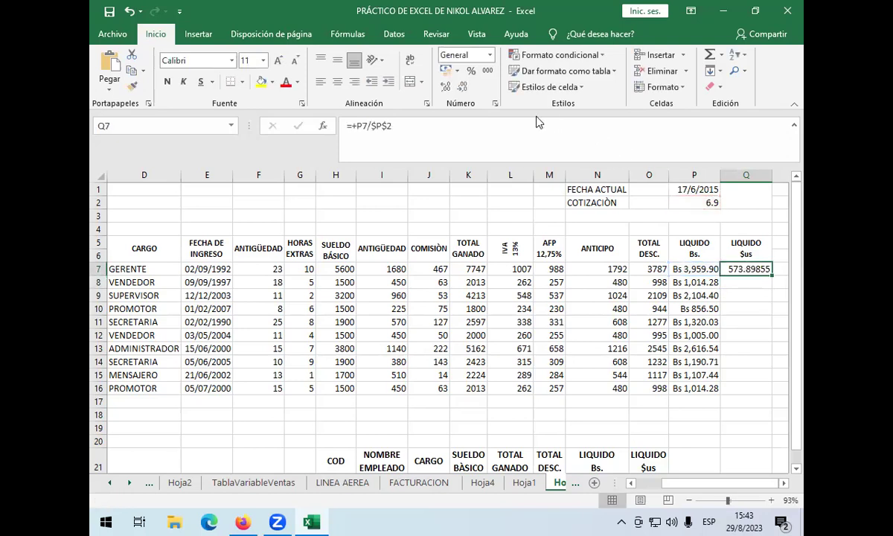
click(460, 86)
click(460, 86)
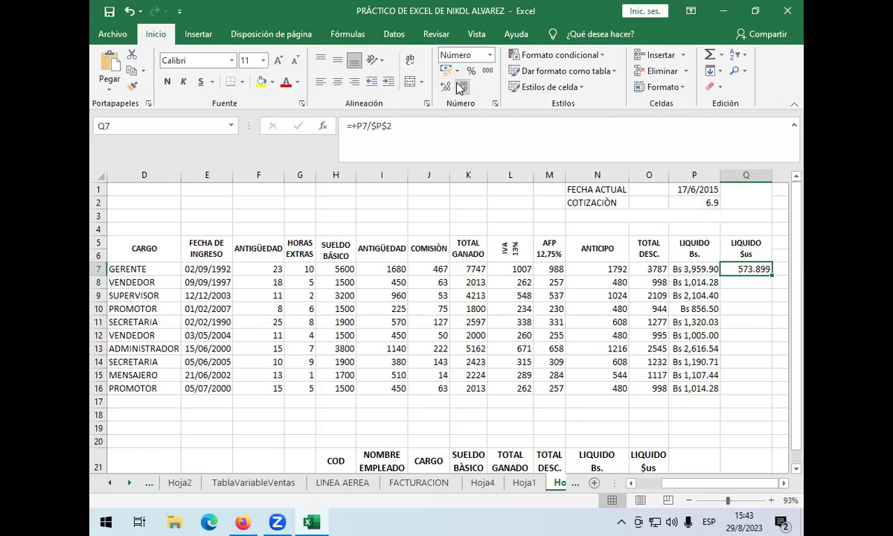
click(461, 86)
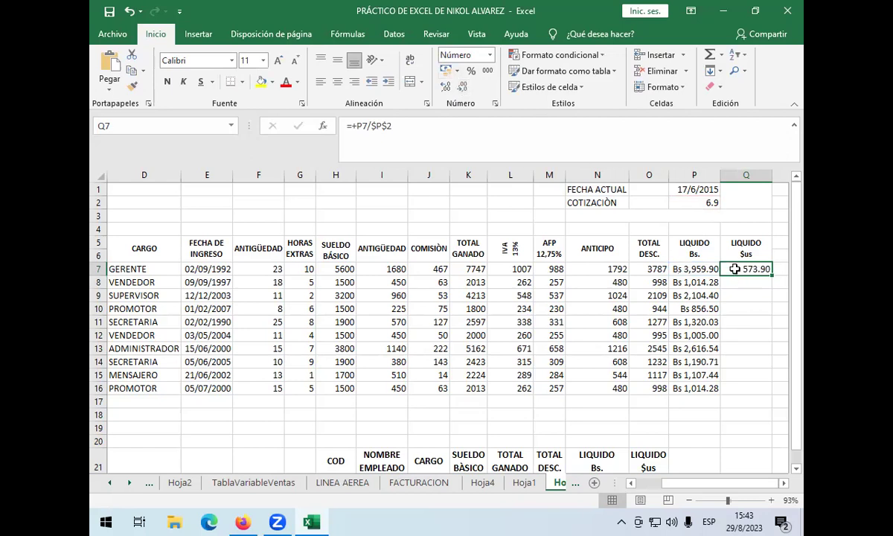
click(471, 103)
click(462, 175)
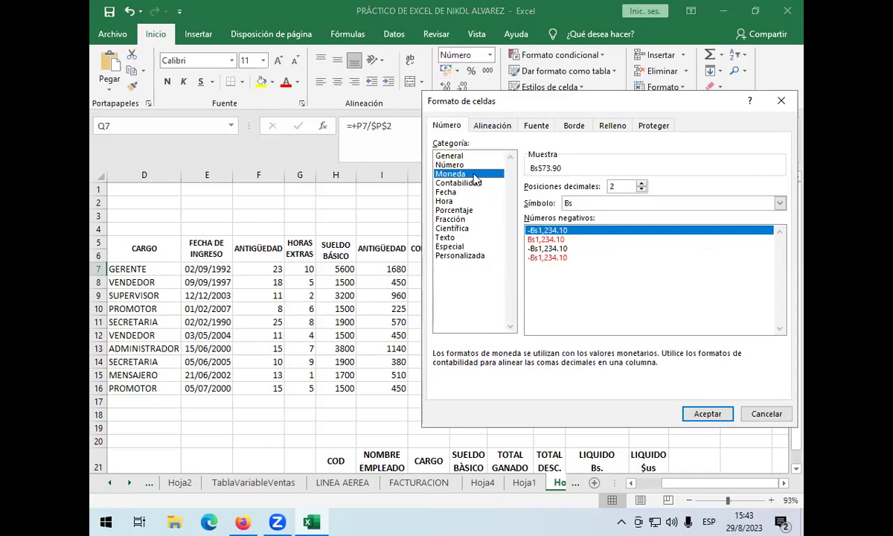
click(468, 255)
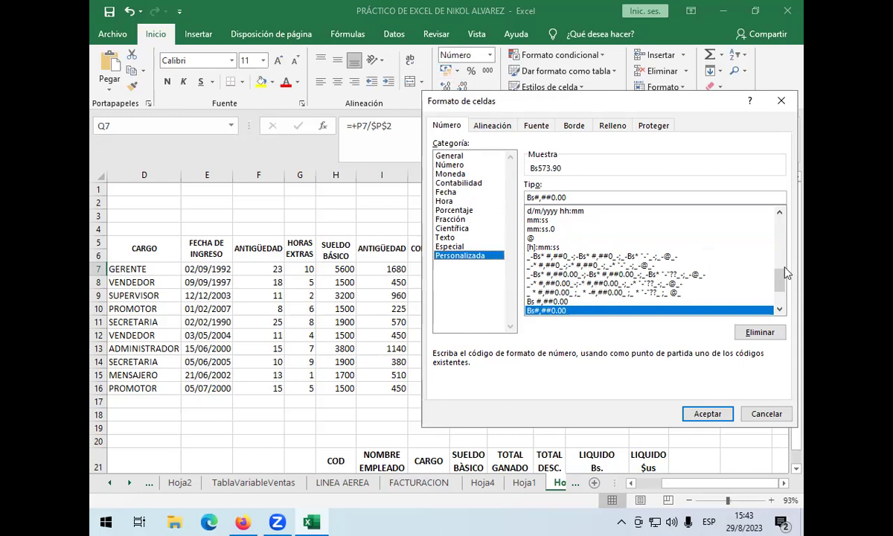
drag(779, 280, 779, 286)
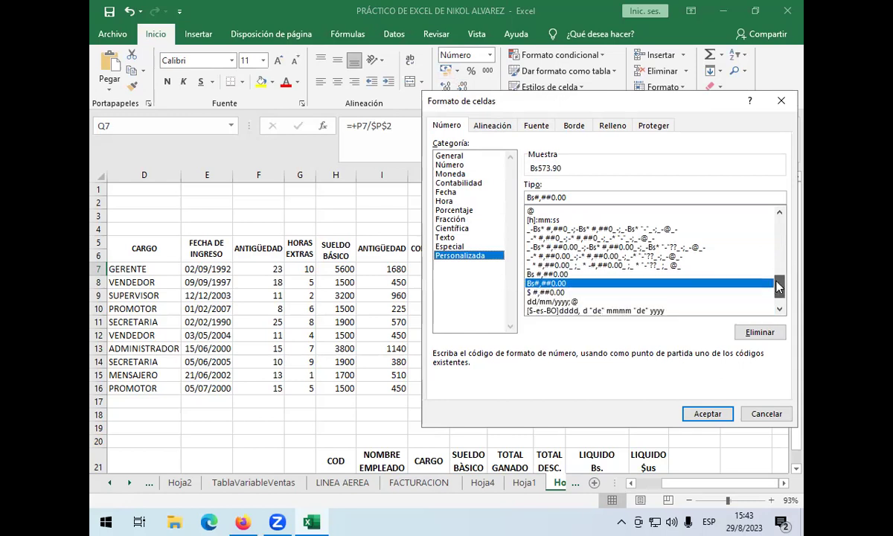
click(539, 291)
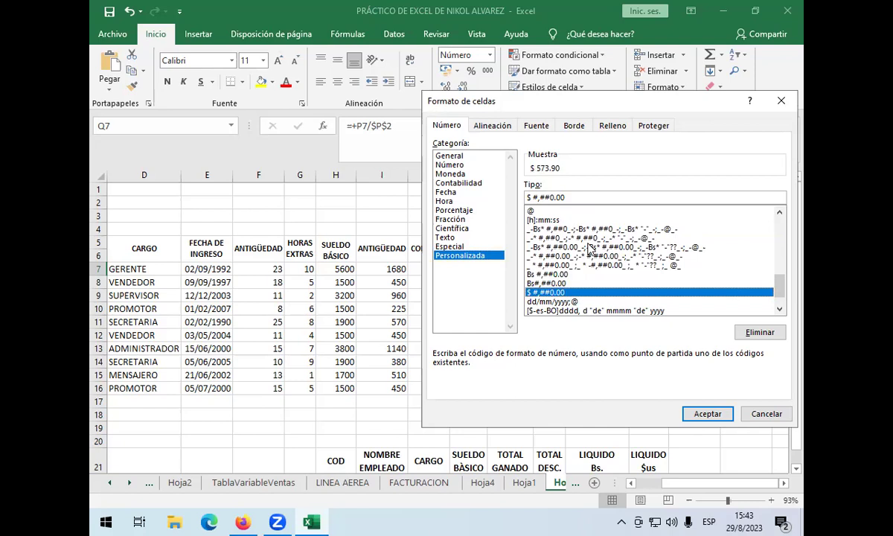
click(705, 412)
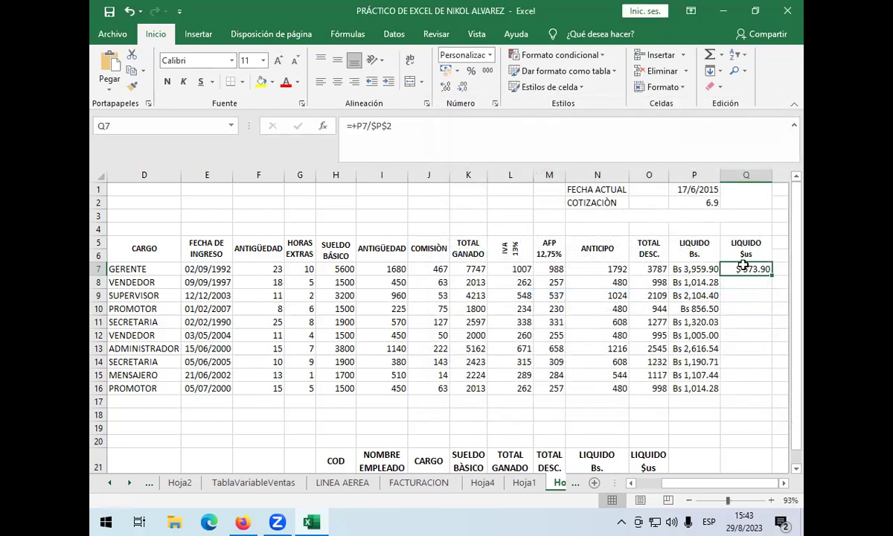
Change the custom number format of Q7 to #,##0.00 "$" so the symbol follows the amount, and fill Q7 down through Q16
click(494, 106)
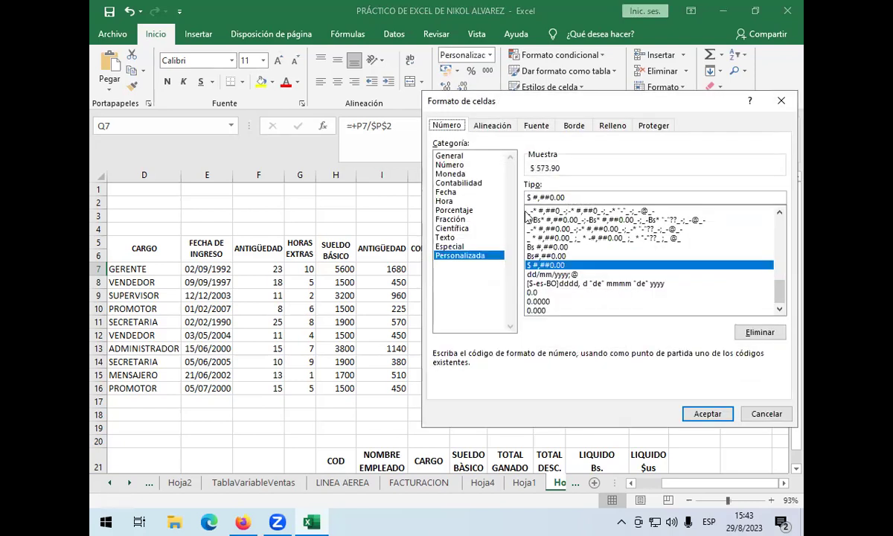
click(531, 198)
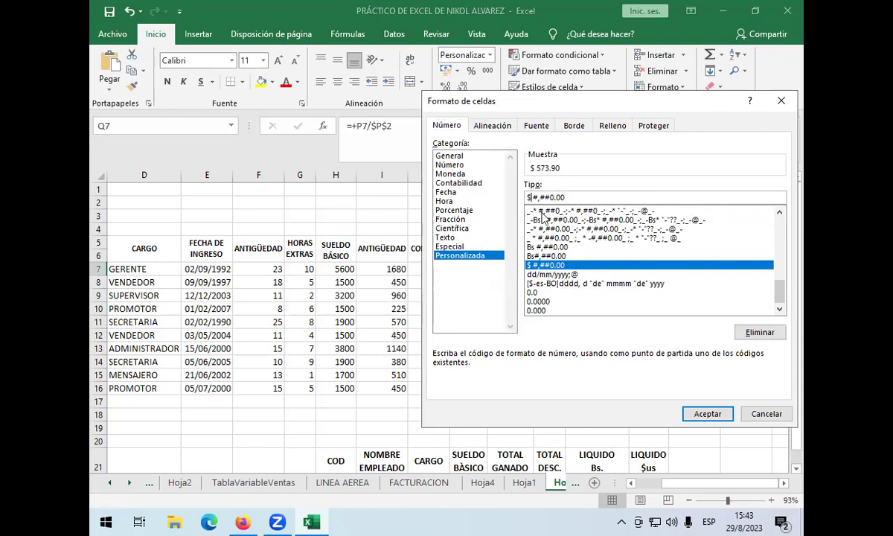
key(BackSpace)
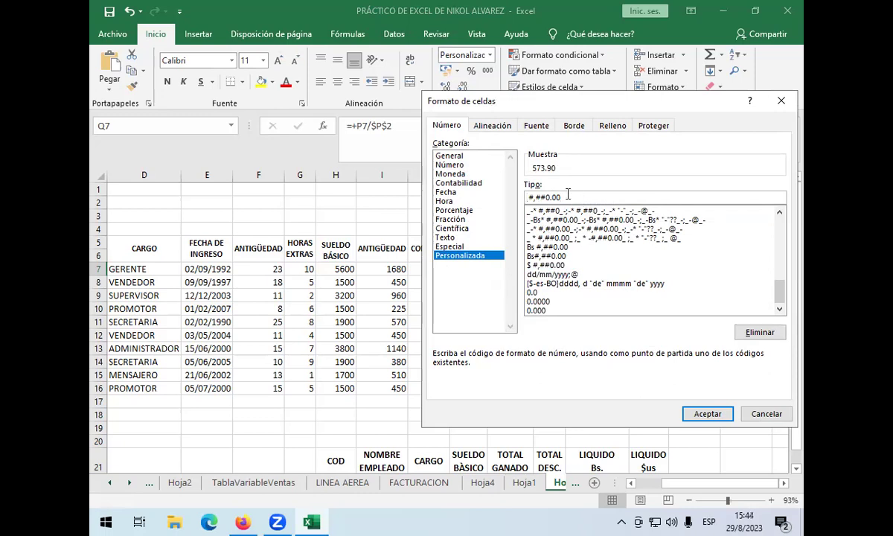
text("$")
click(703, 415)
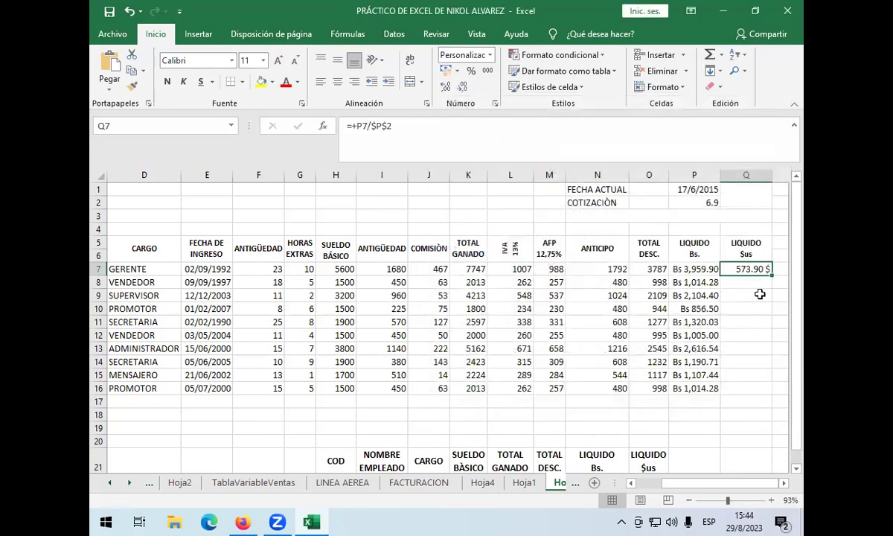
drag(772, 274, 778, 403)
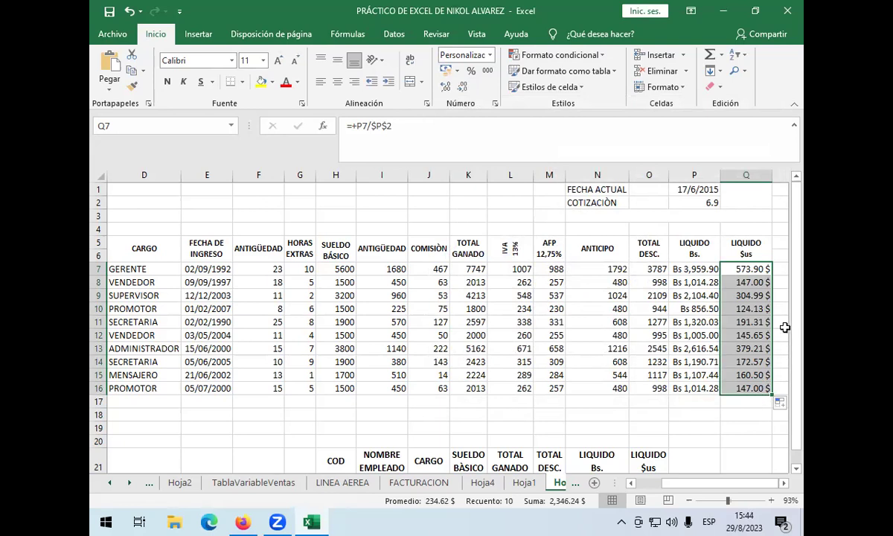
Check the LIQUIDO $us formulas in Q7 and Q8, review the custom format code of Q7, and compare with P7
click(752, 254)
click(748, 281)
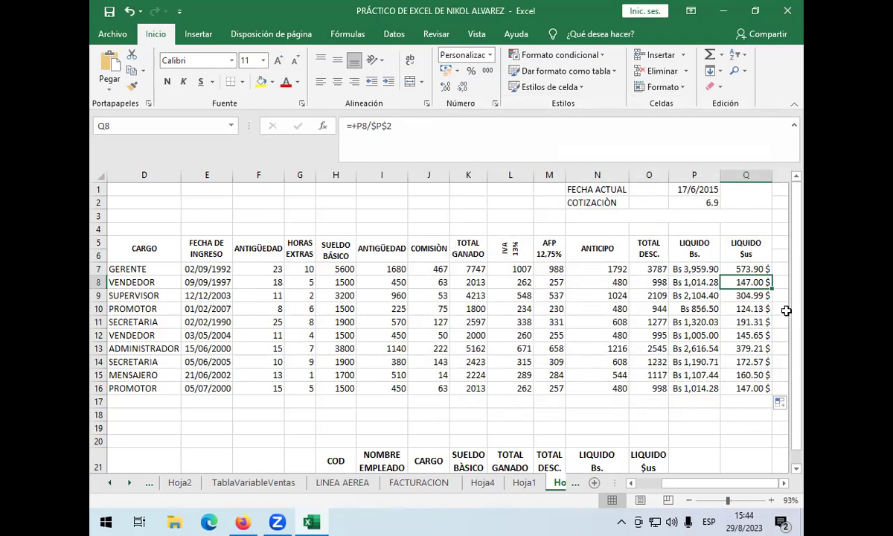
click(749, 272)
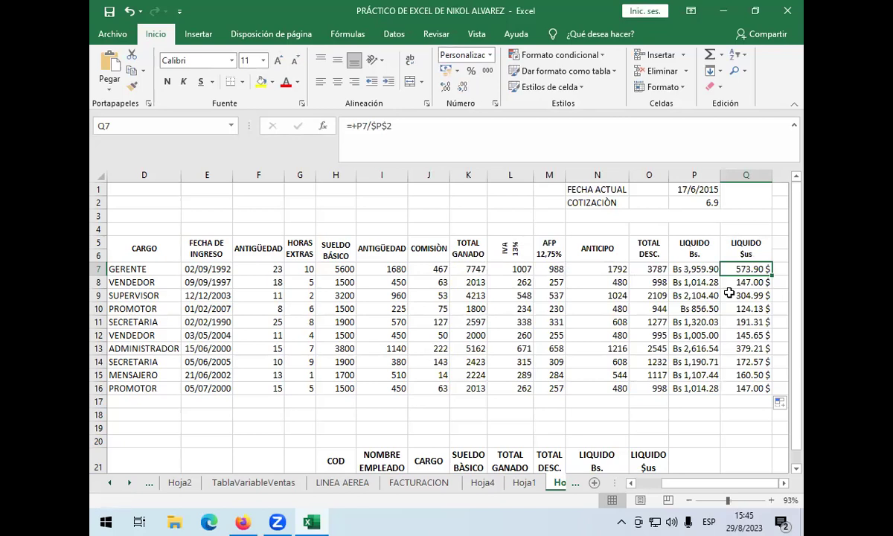
click(495, 104)
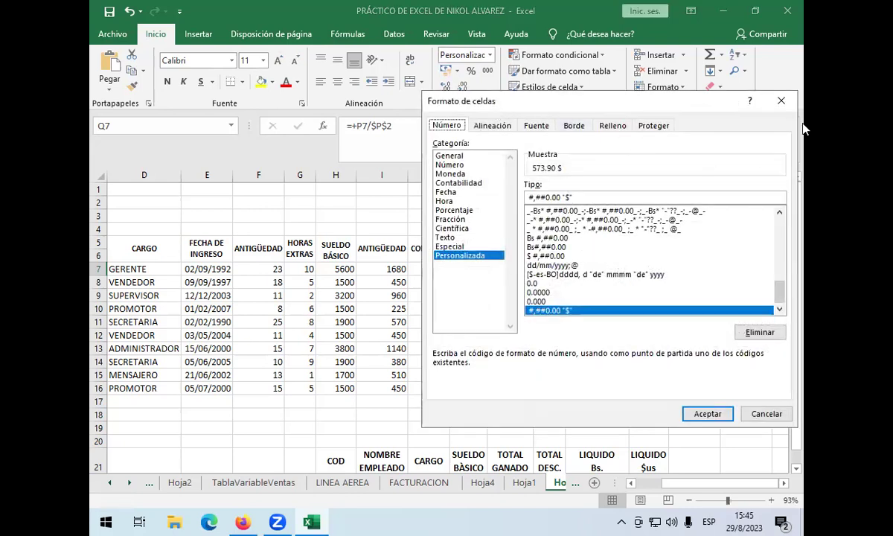
click(725, 418)
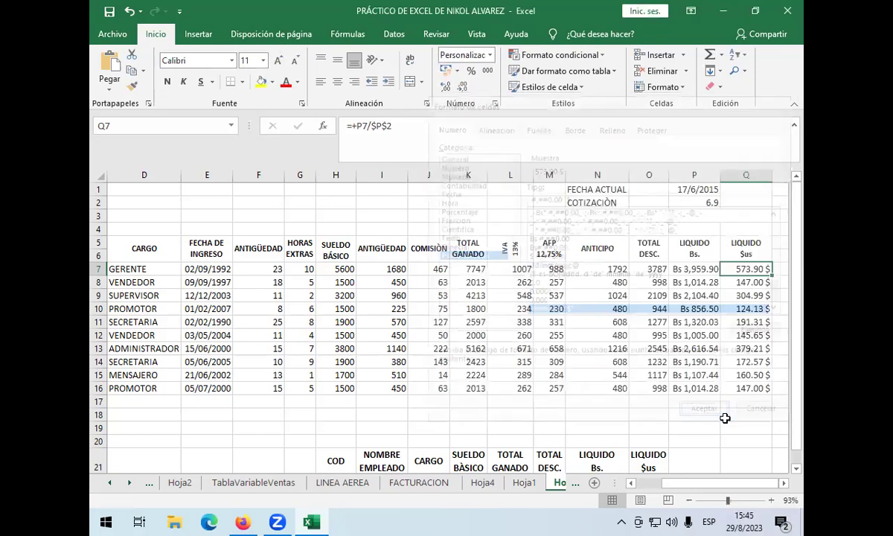
click(702, 273)
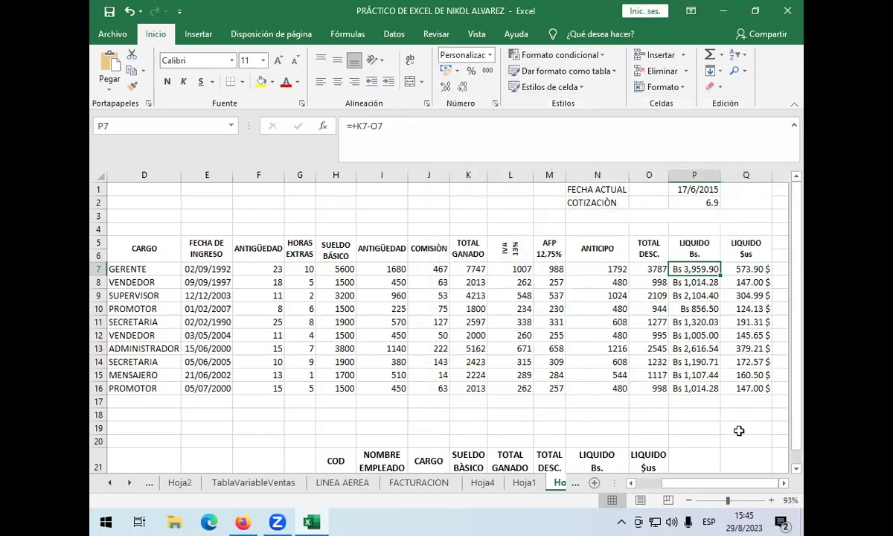
scroll(713, 429, down, 5)
scroll(714, 428, up, 5)
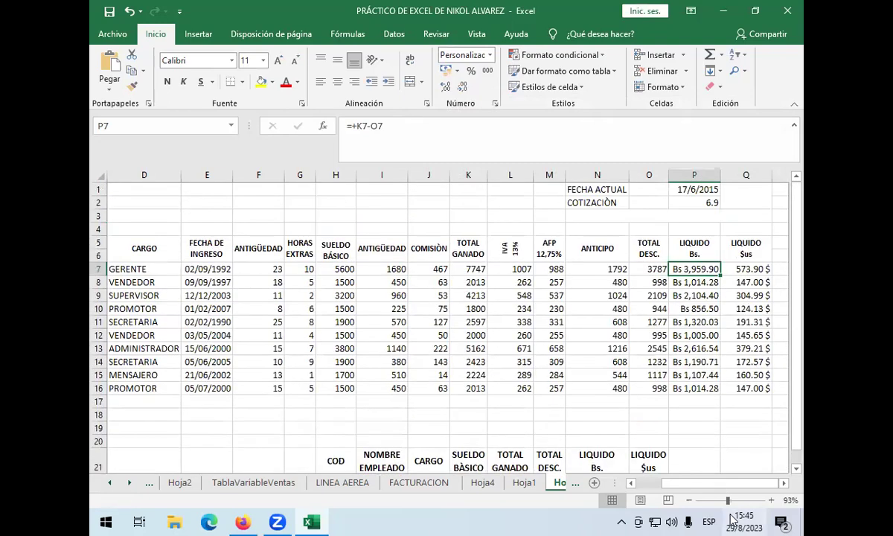
mouse_move(740, 484)
mouse_down()
mouse_move(722, 491)
mouse_move(735, 492)
mouse_up()
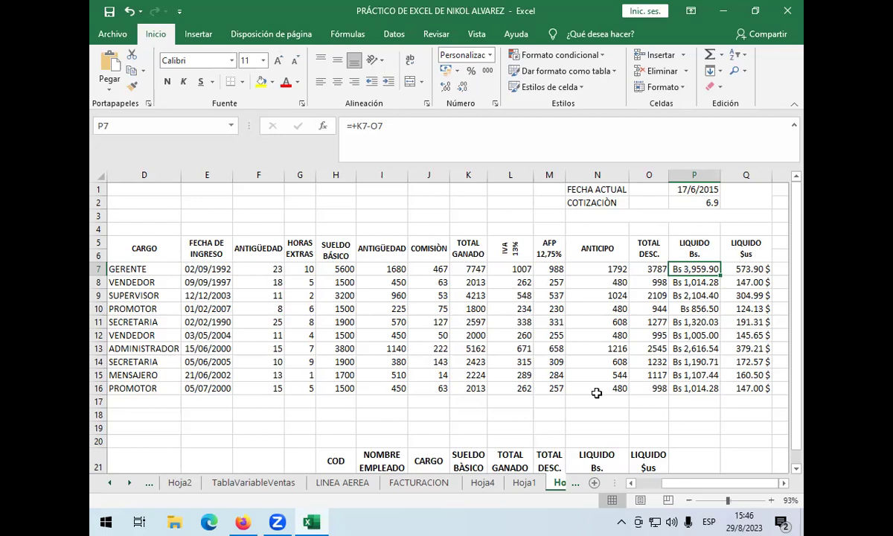
scroll(591, 299, down, 3)
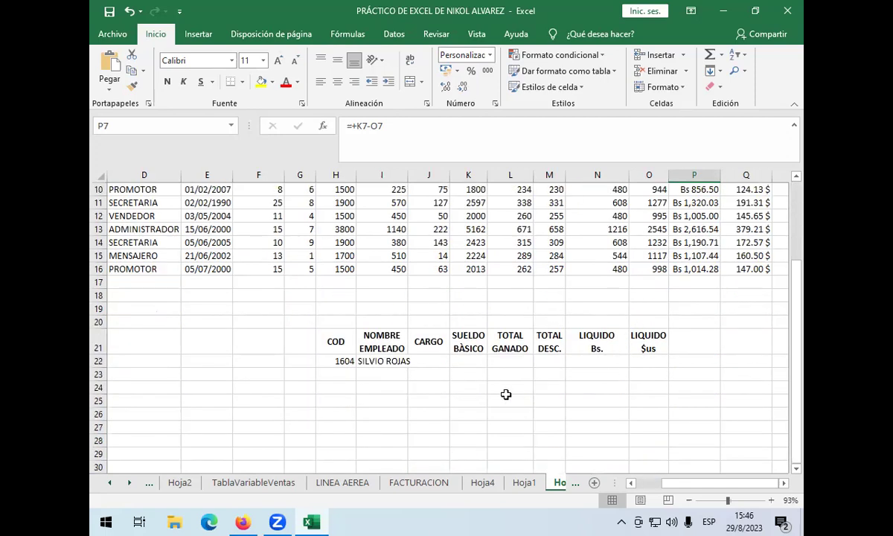
Widen columns I and J slightly so the employee name in row 22 of the lower table fits its cell
scroll(420, 413, down, 2)
click(341, 282)
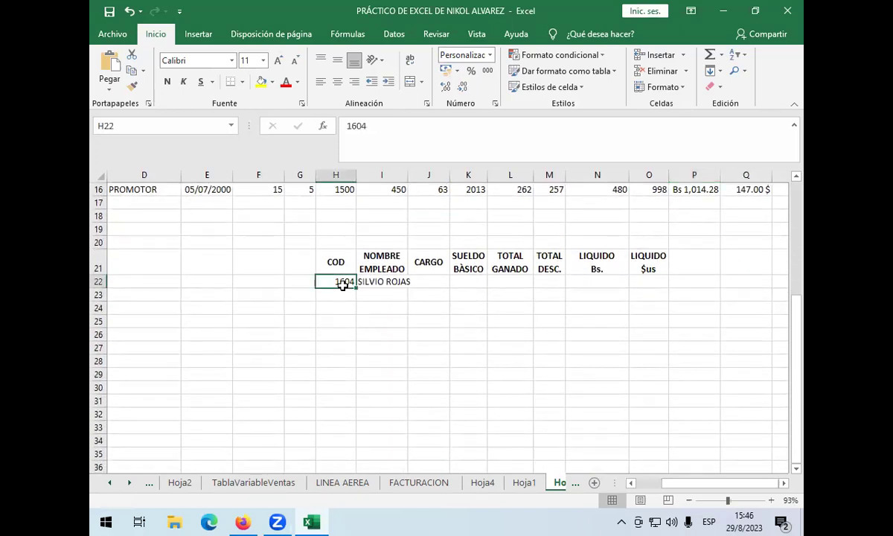
click(371, 281)
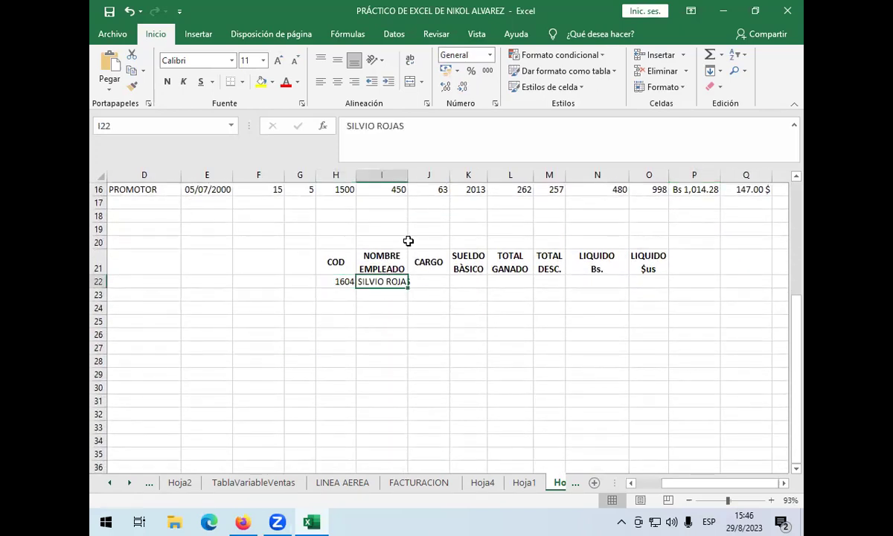
drag(407, 177, 413, 179)
click(425, 281)
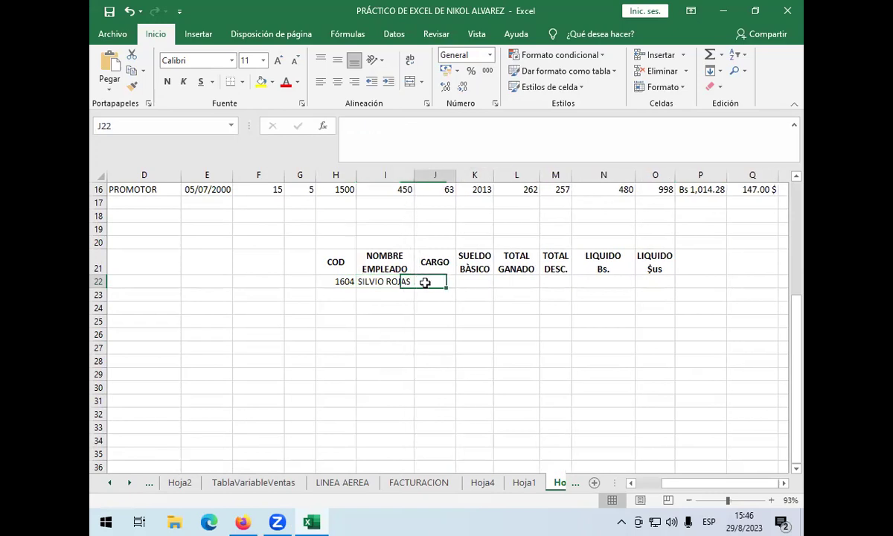
click(455, 175)
drag(456, 175, 459, 176)
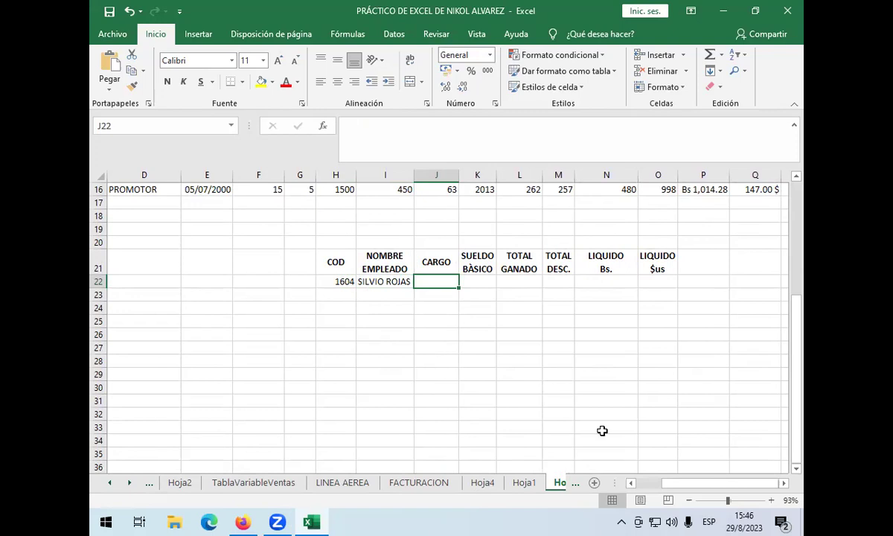
Change the custom number format of cell Q7 under LIQUIDO $us to #,##0.00 "$us"
scroll(534, 269, up, 5)
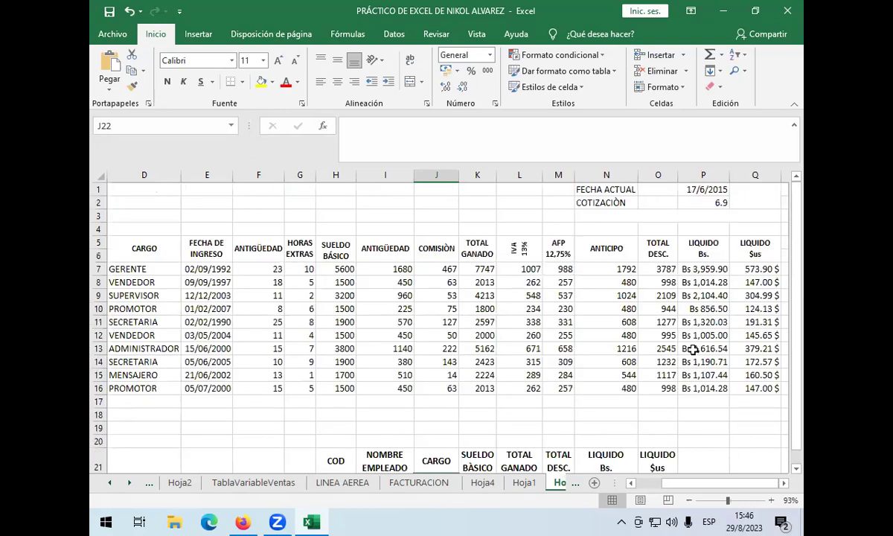
click(758, 269)
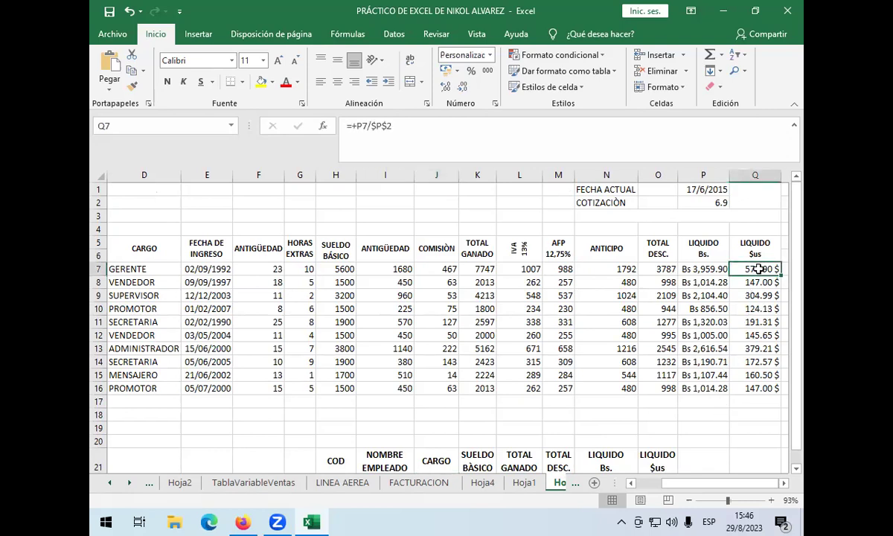
click(494, 106)
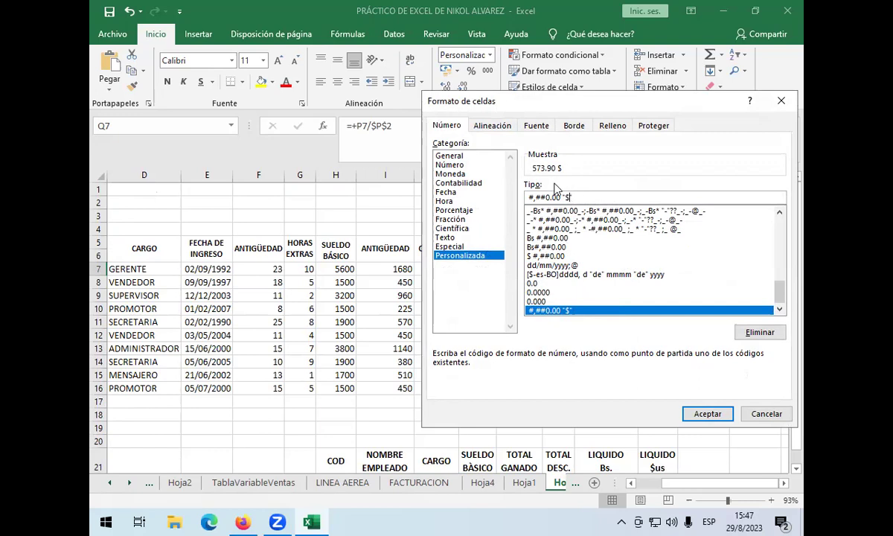
text(US)
key(BackSpace)
key(BackSpace)
text(us)
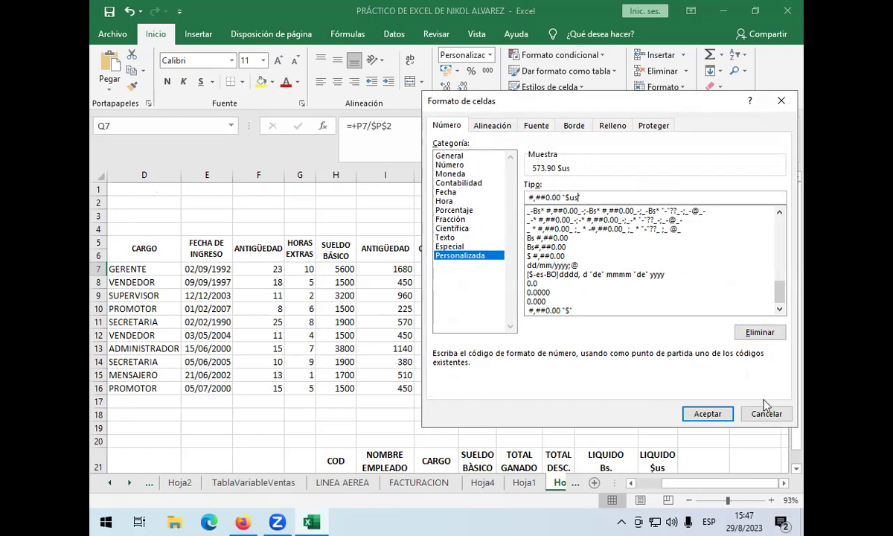
click(707, 412)
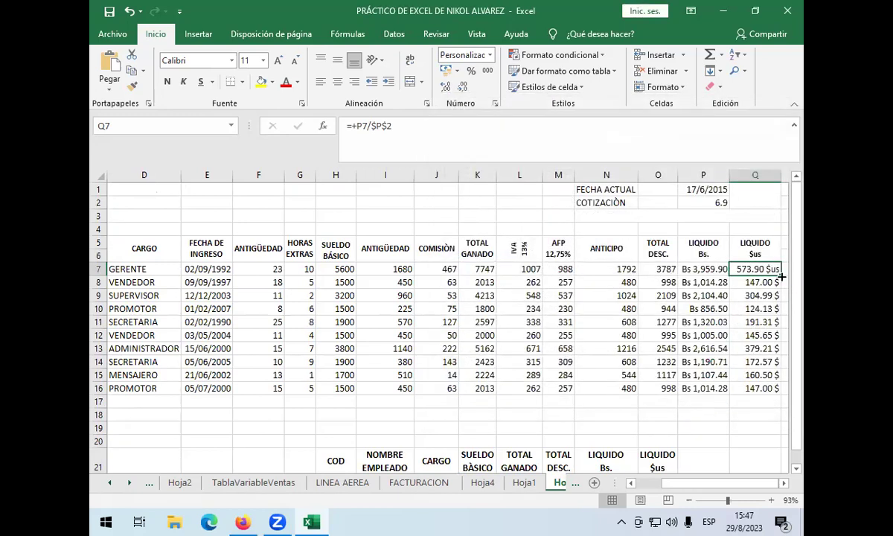
Fill the formula and format of Q7 down the LIQUIDO $us column through row 16
drag(781, 275, 764, 401)
click(699, 401)
scroll(629, 376, down, 2)
scroll(639, 372, up, 2)
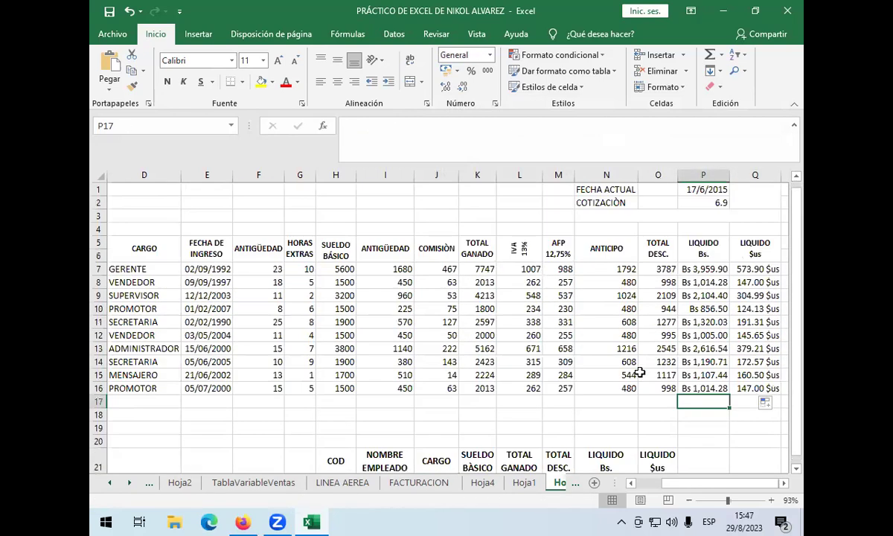
Examine the formulas in row 7 for LIQUIDO Bs., LIQUIDO $us and ANTICIPO, leaving them as they are
click(707, 267)
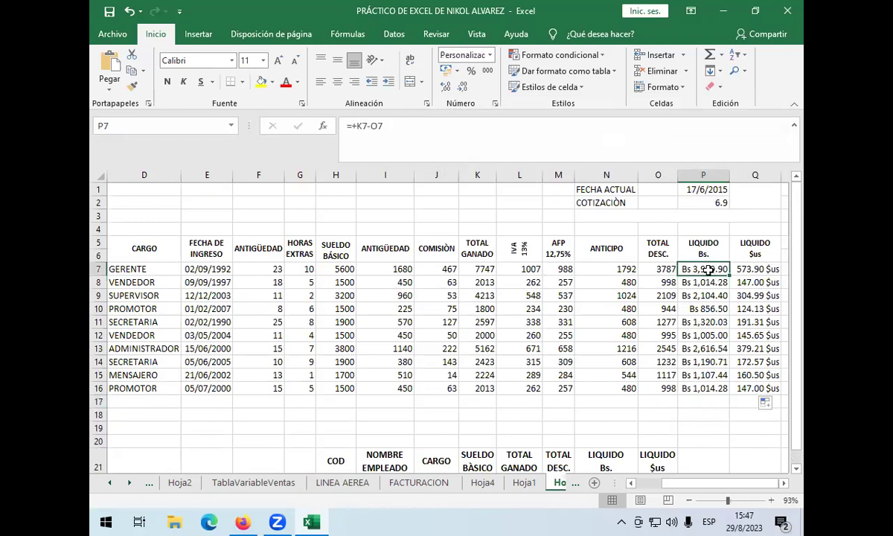
double_click(708, 268)
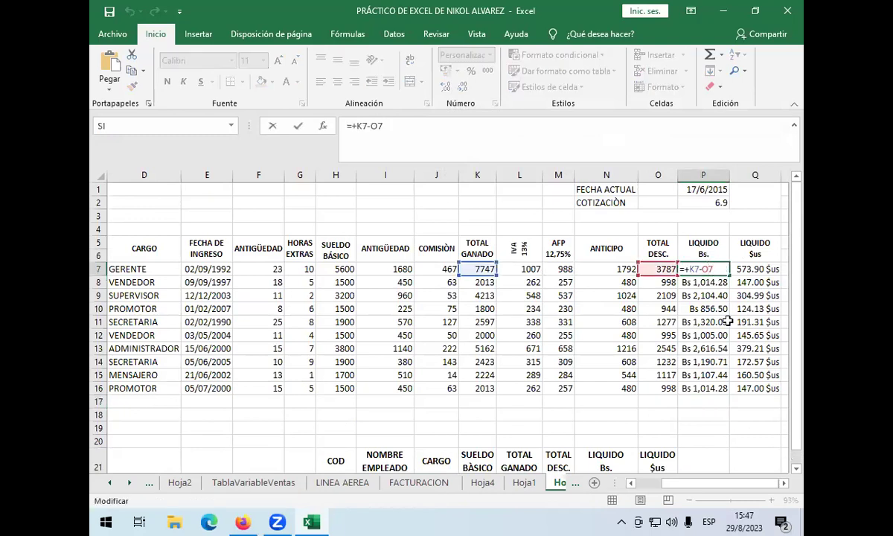
click(770, 269)
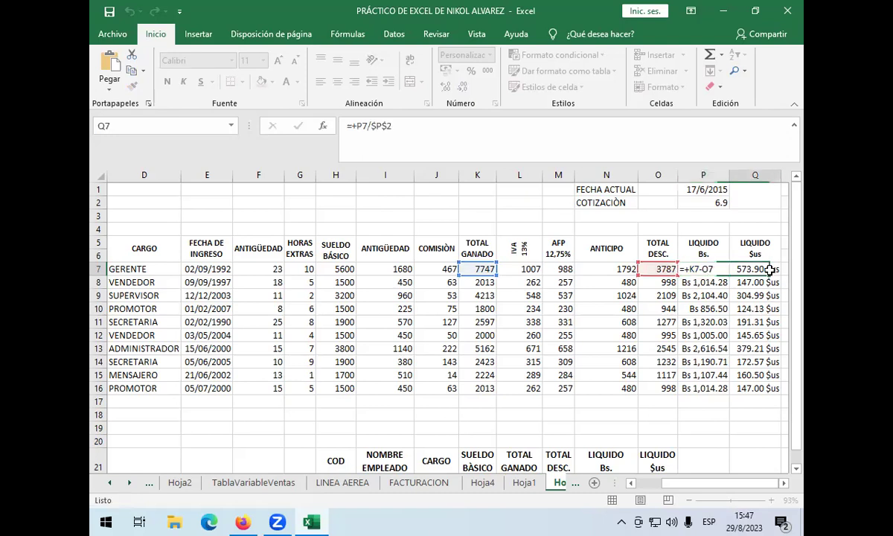
key(F2)
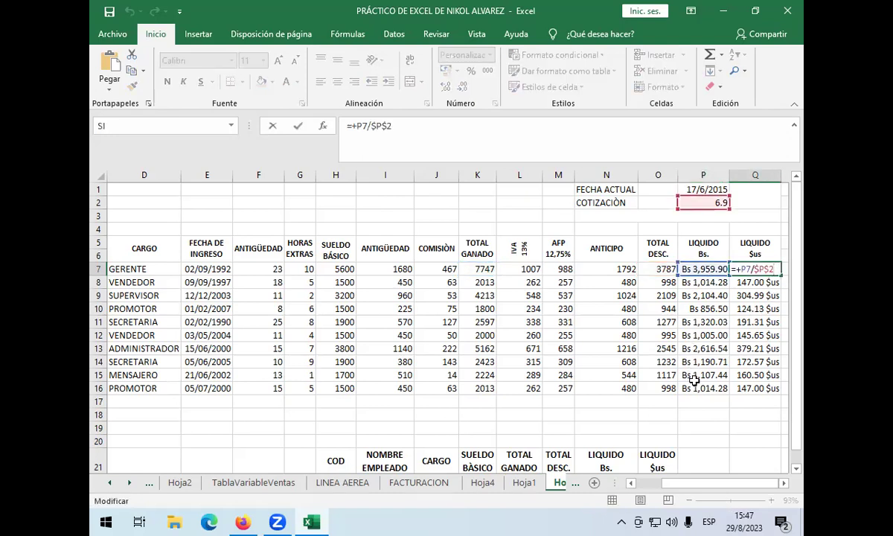
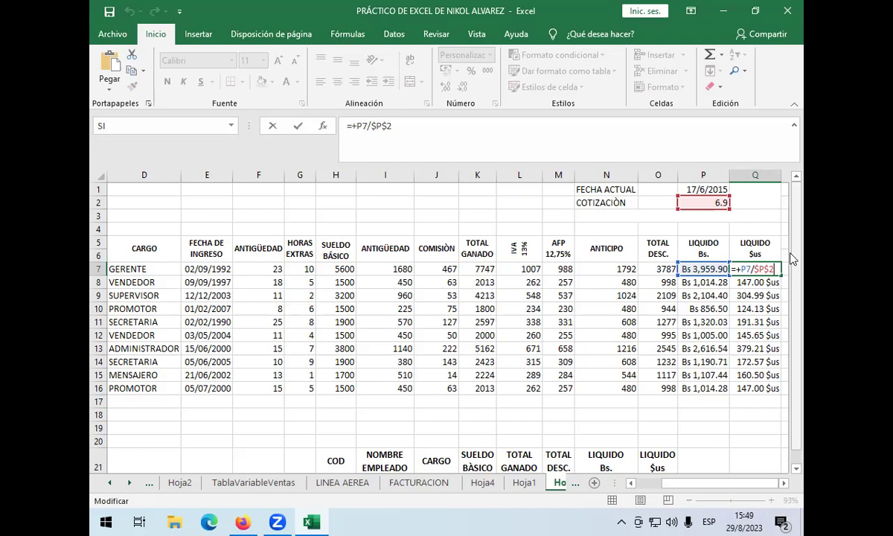
scroll(688, 420, down, 3)
scroll(683, 420, up, 3)
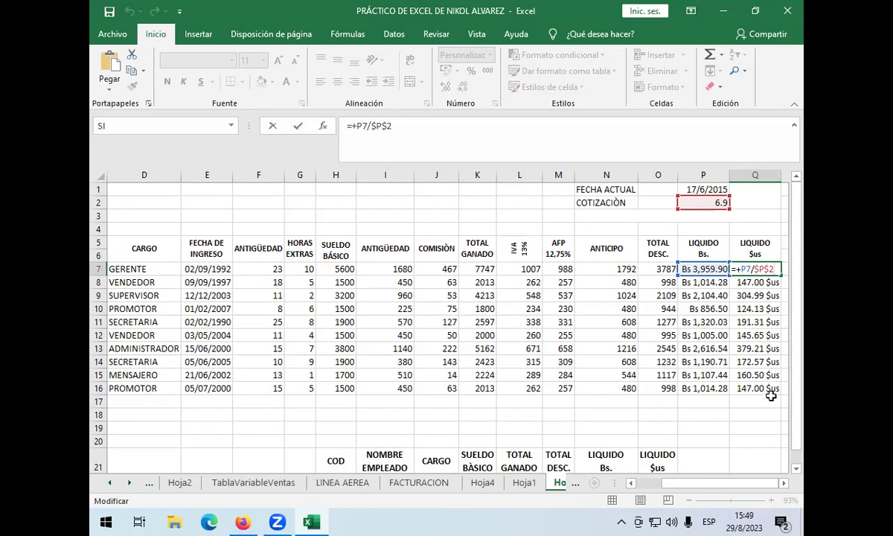
key(Return)
scroll(586, 365, down, 4)
scroll(586, 365, up, 4)
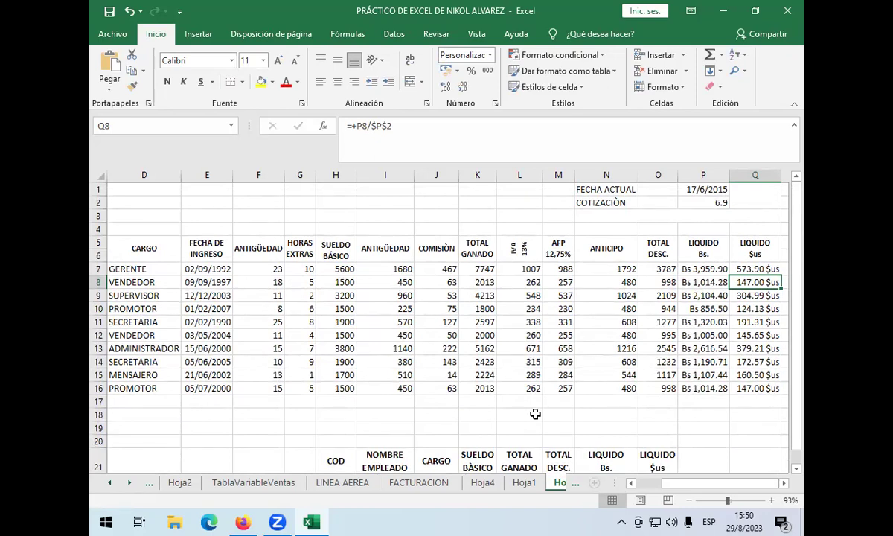
double_click(603, 269)
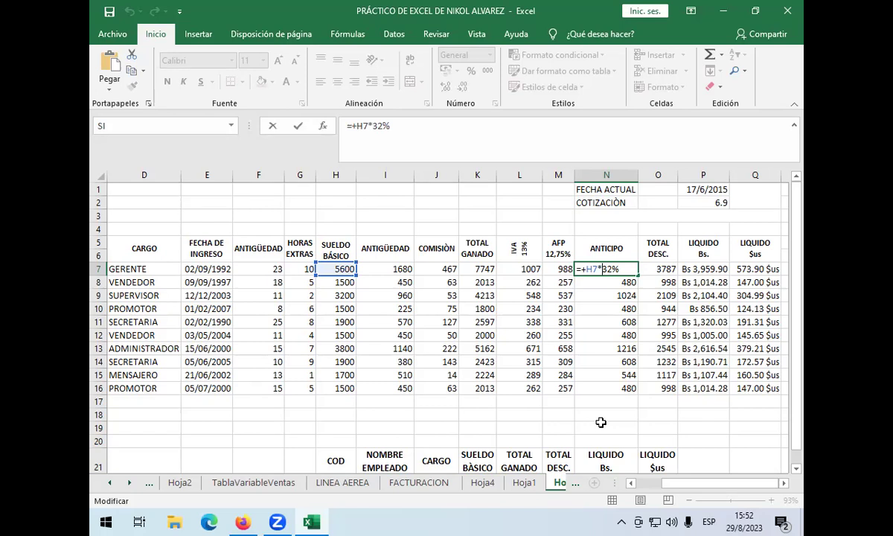
key(Return)
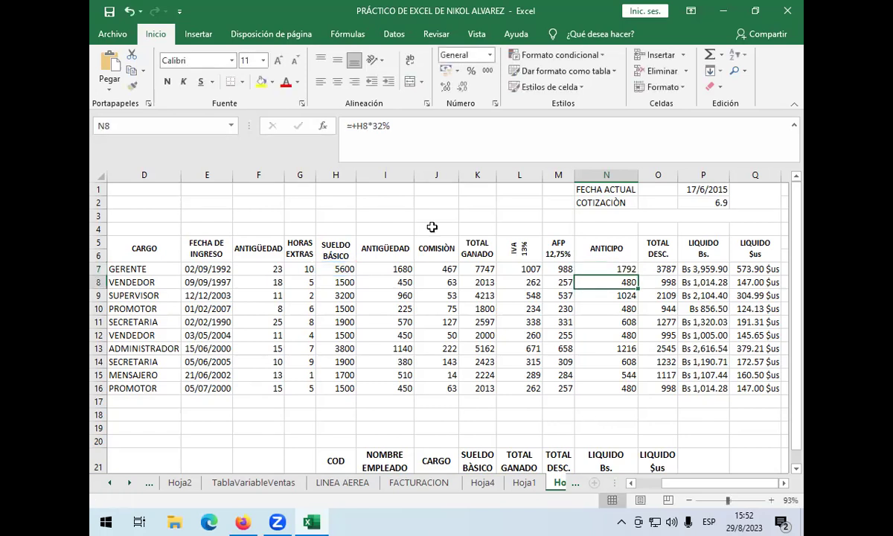
Examine the COD and NOMBRE EMPLEADO cells in row 22 of the lower table and check the workbook's defined names
scroll(417, 251, down, 6)
scroll(420, 258, up, 3)
scroll(420, 273, down, 2)
scroll(420, 273, down, 1)
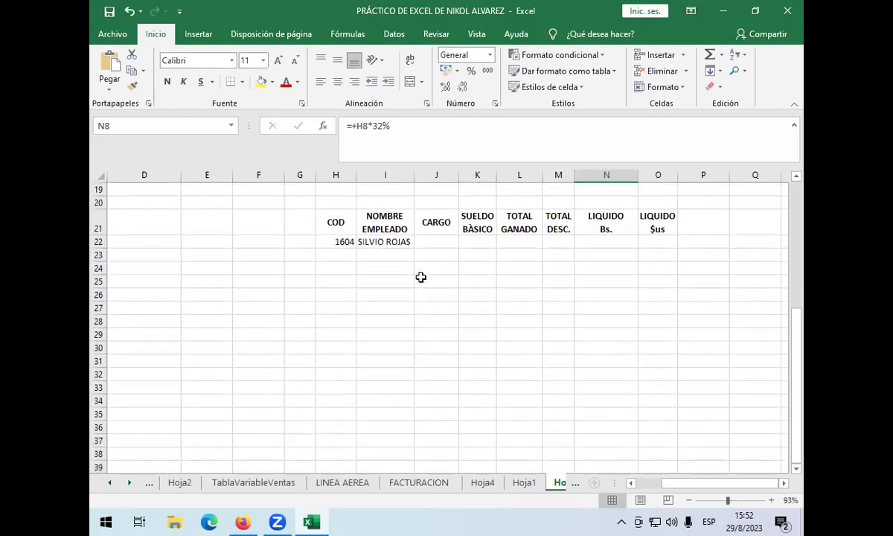
click(407, 242)
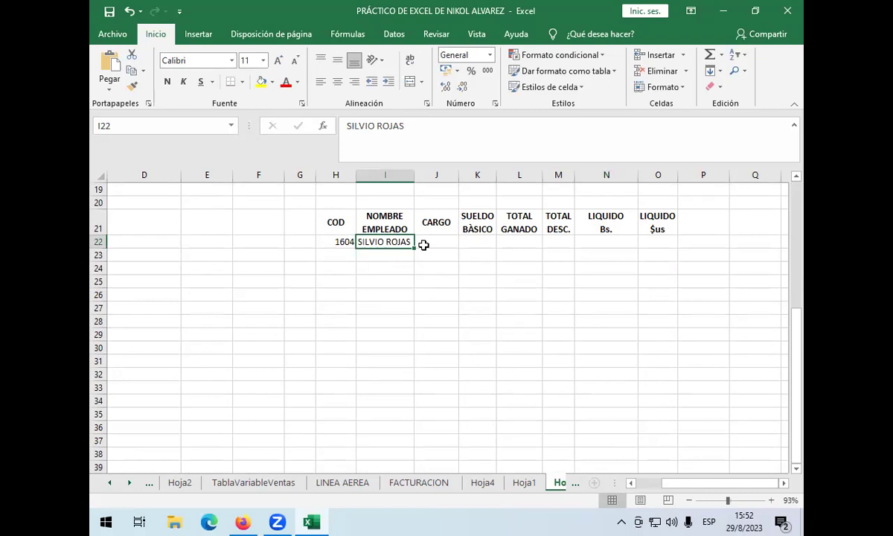
click(342, 242)
scroll(346, 241, up, 2)
scroll(347, 241, up, 2)
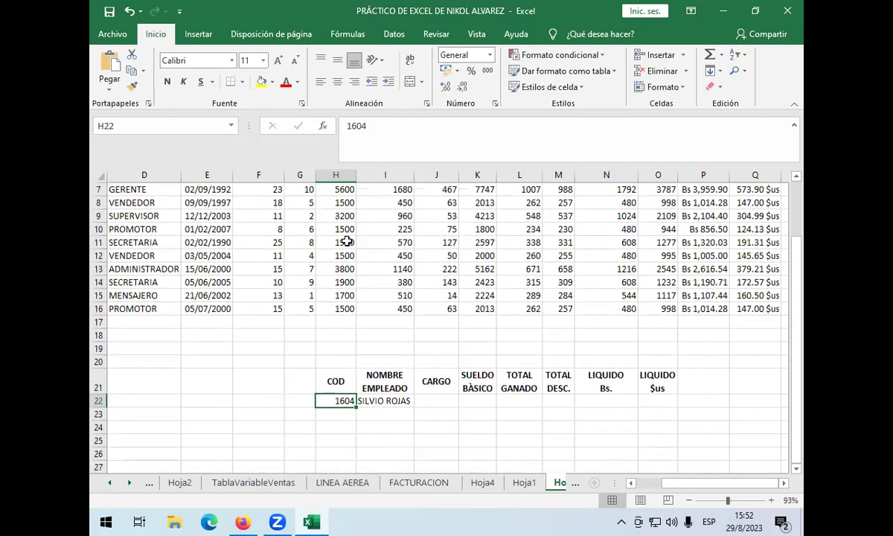
scroll(346, 241, down, 1)
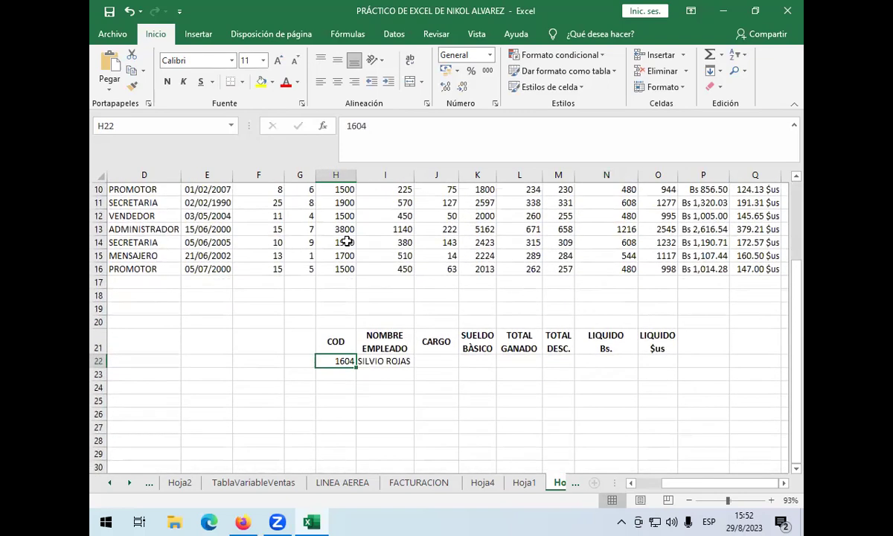
scroll(347, 241, down, 2)
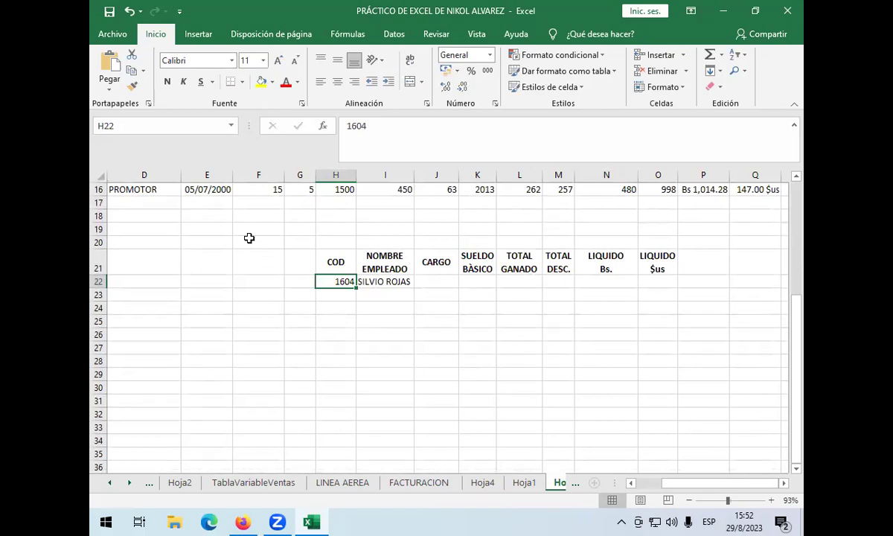
click(232, 127)
Define the name codigo for the employee codes in B7:B16
scroll(166, 223, up, 5)
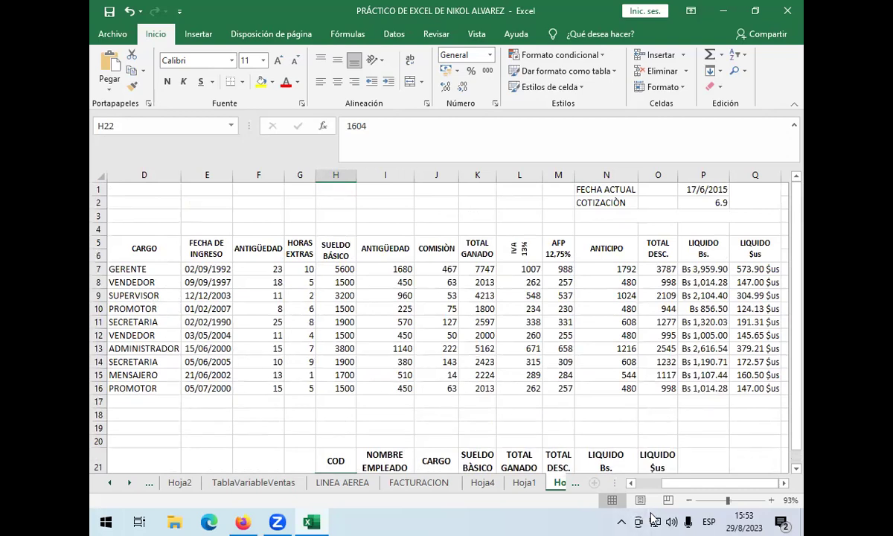
scroll(447, 320, left, 3)
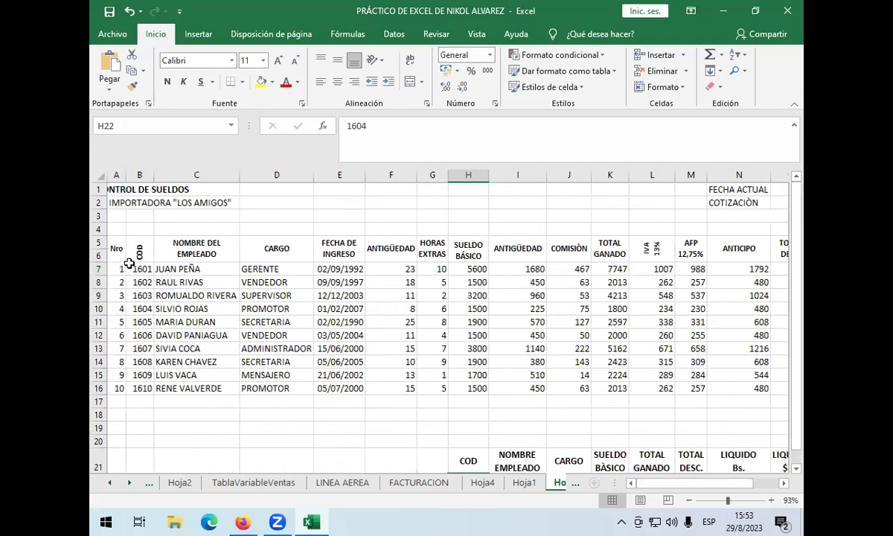
drag(139, 268, 148, 384)
key(ctrl+c)
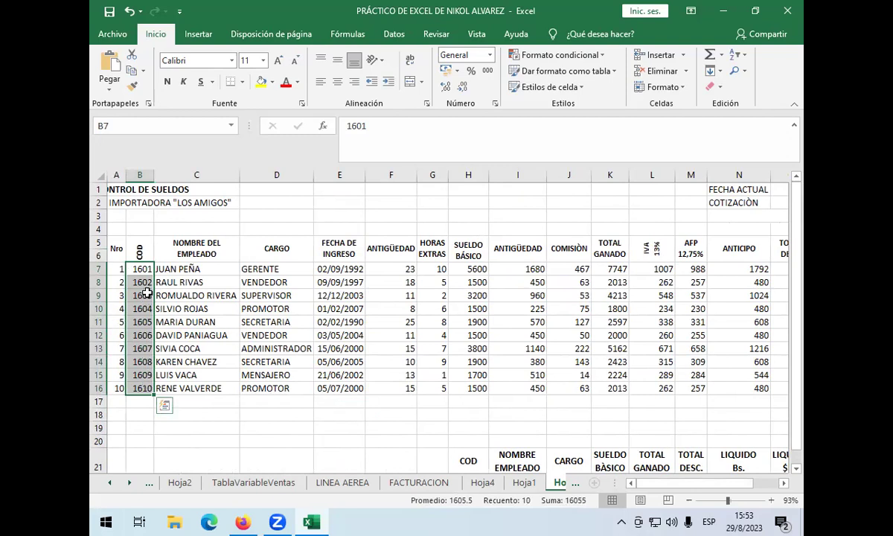
click(223, 127)
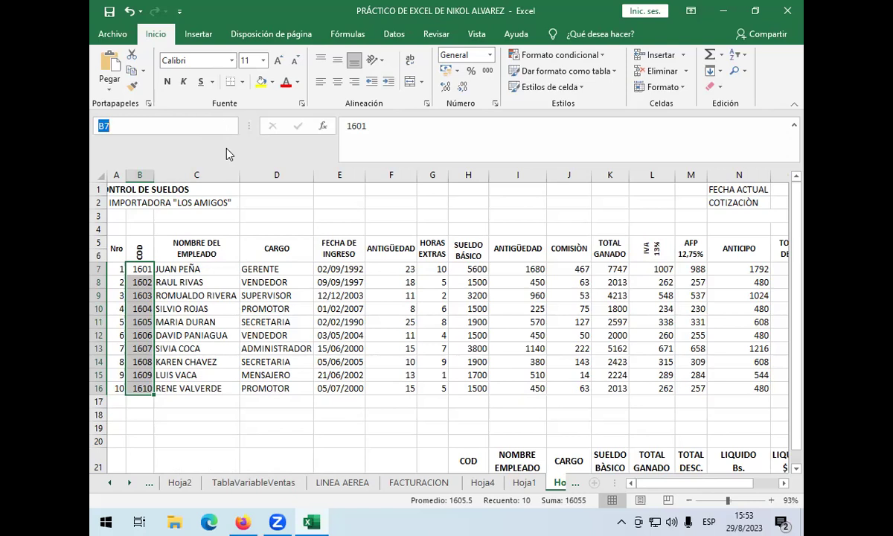
text(còdigo)
drag(109, 126, 103, 126)
text(o)
key(ctrl+v)
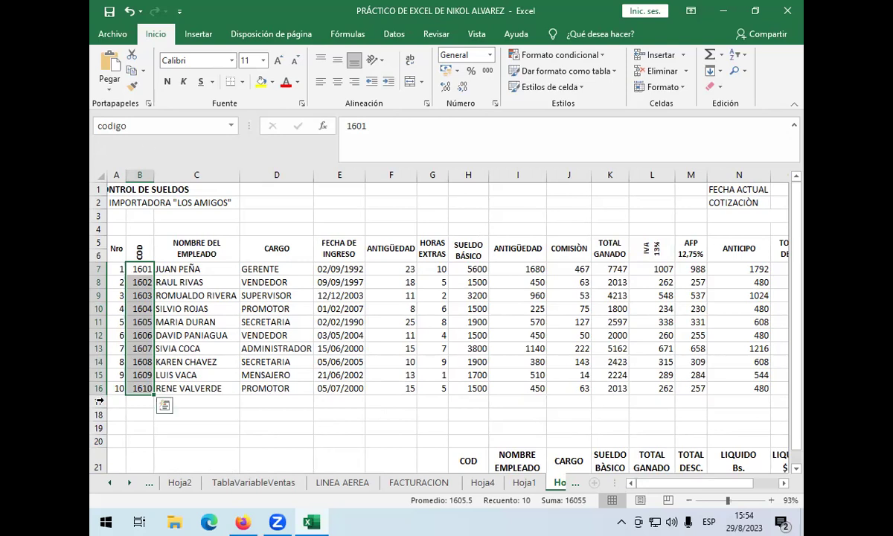
Test the defined name by going to codigo from the TablaVariableVentas sheet
click(223, 484)
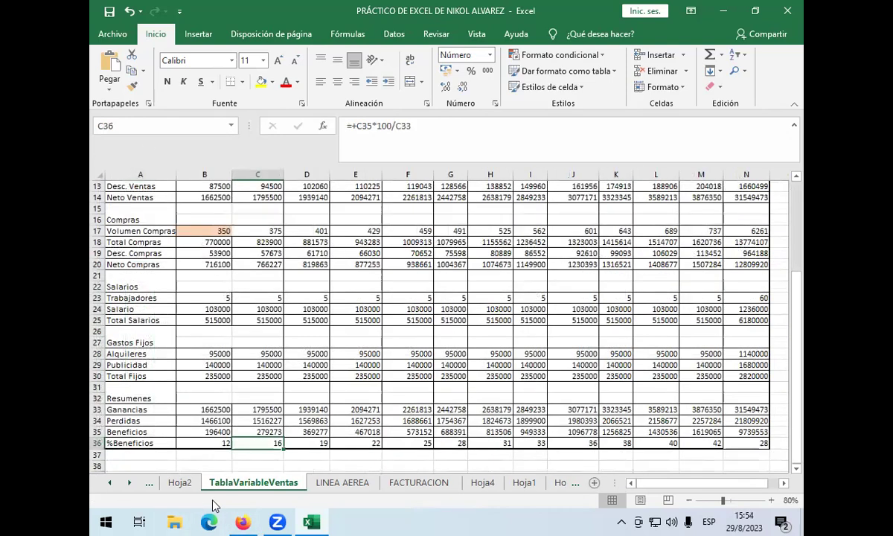
click(192, 127)
click(241, 211)
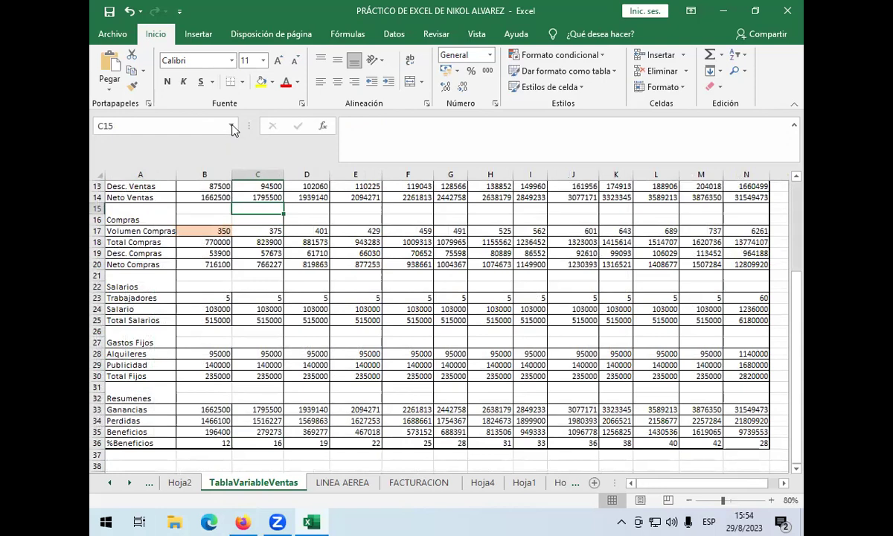
click(233, 126)
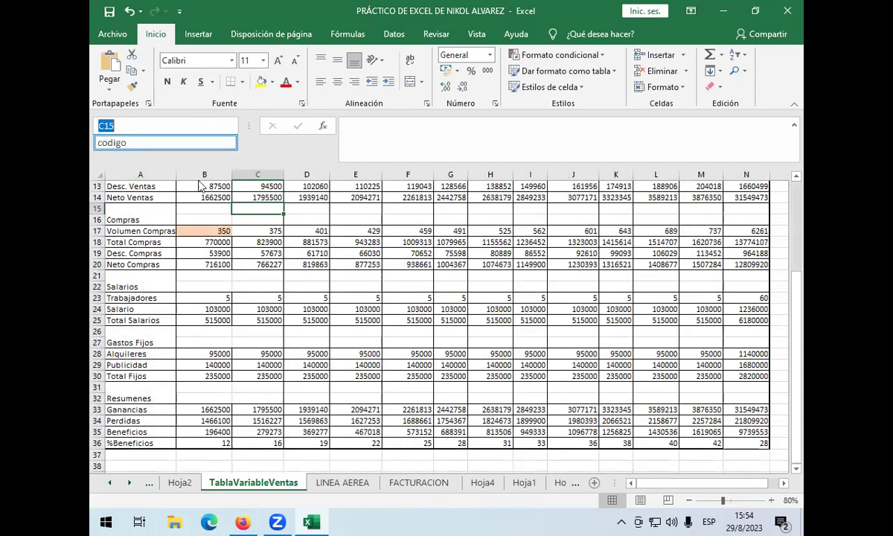
click(173, 143)
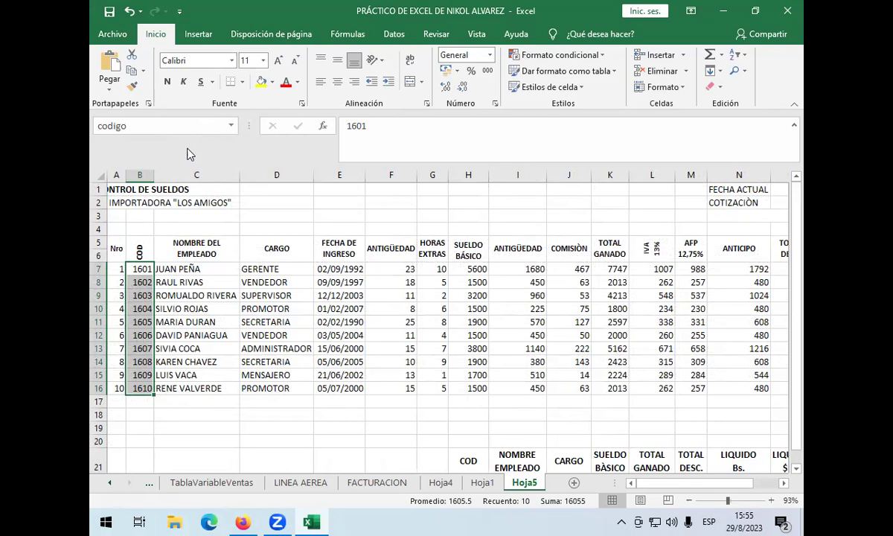
Open the data validation settings for the COD cell H22 in the lower table
scroll(322, 259, down, 2)
scroll(323, 258, down, 1)
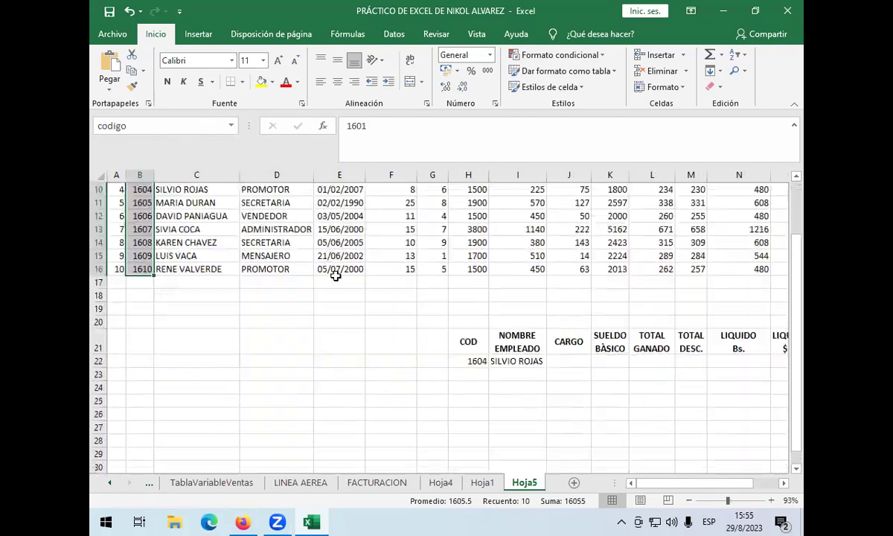
click(461, 360)
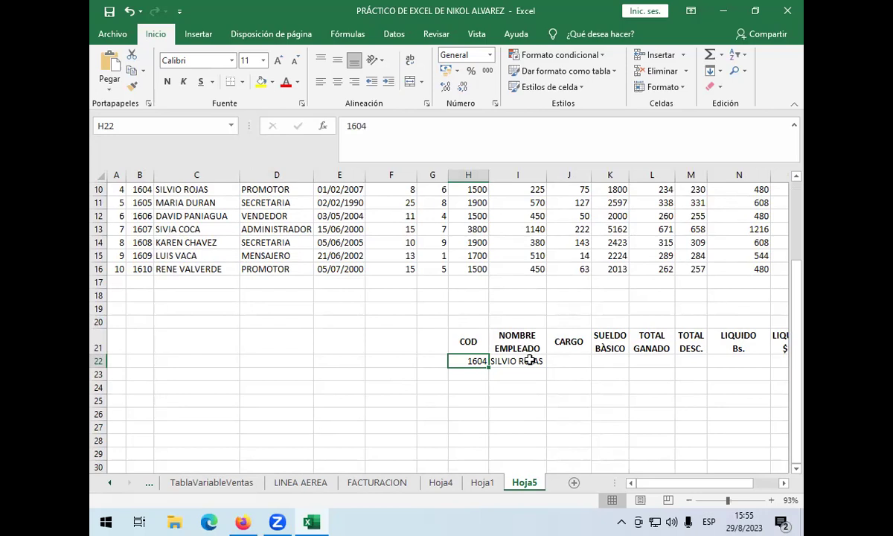
scroll(325, 210, up, 2)
scroll(325, 211, up, 1)
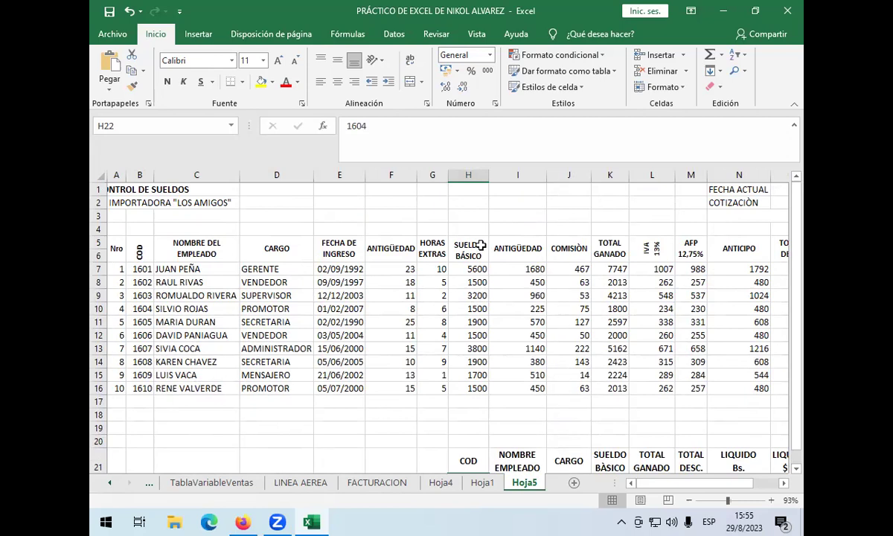
click(393, 34)
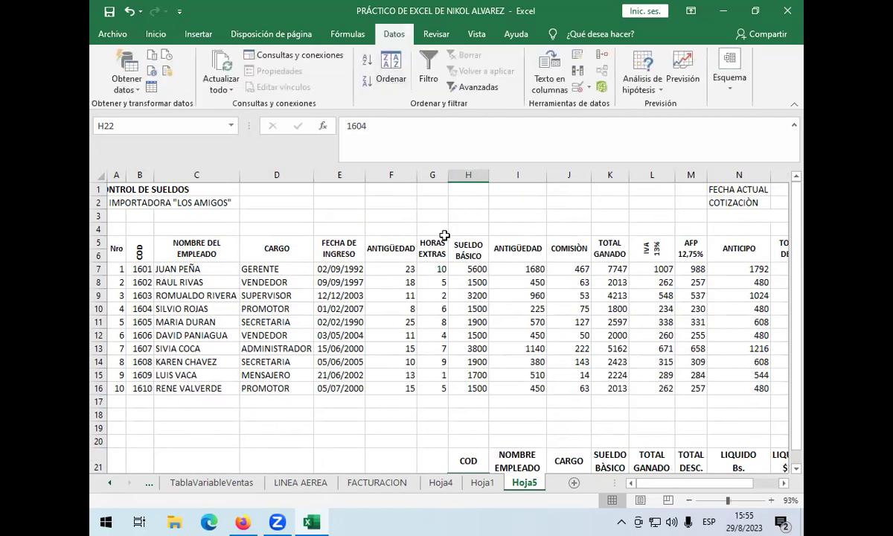
scroll(446, 243, down, 1)
scroll(448, 243, down, 2)
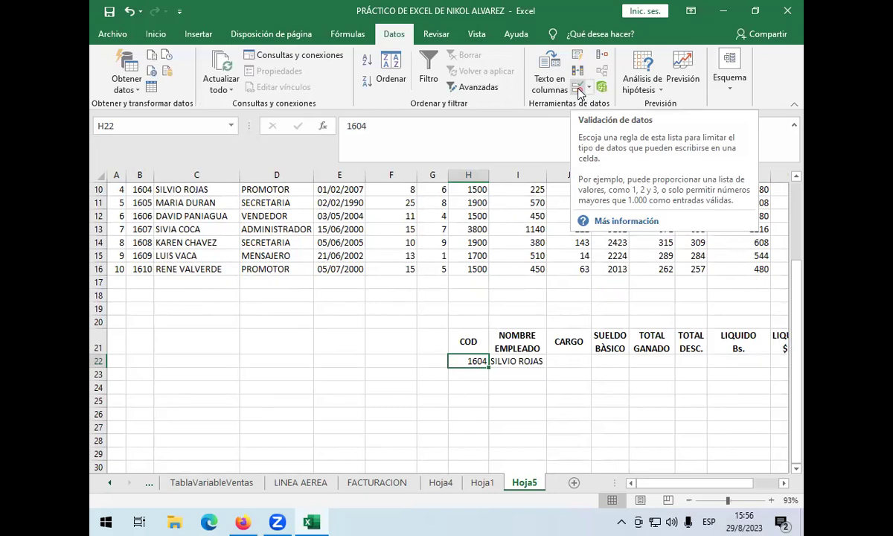
click(578, 88)
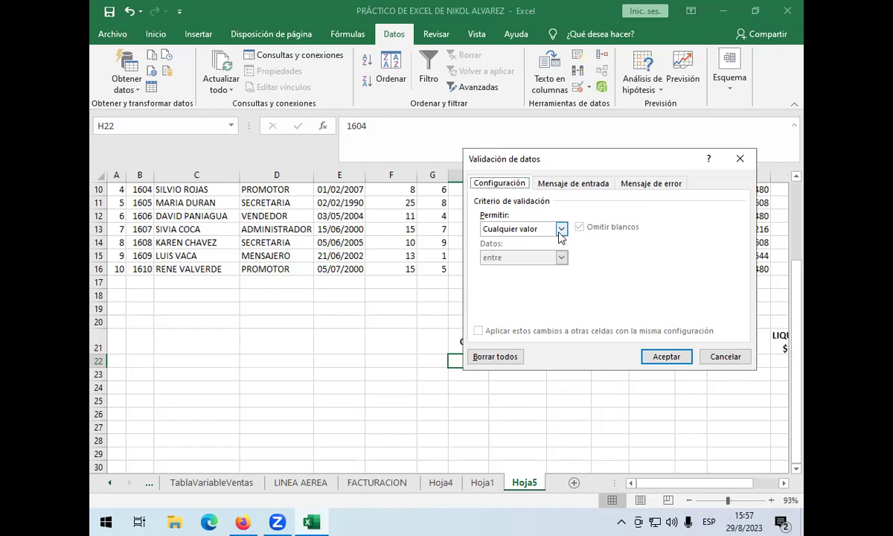
Try Fecha as the allowed validation type and review its comparison conditions
click(560, 231)
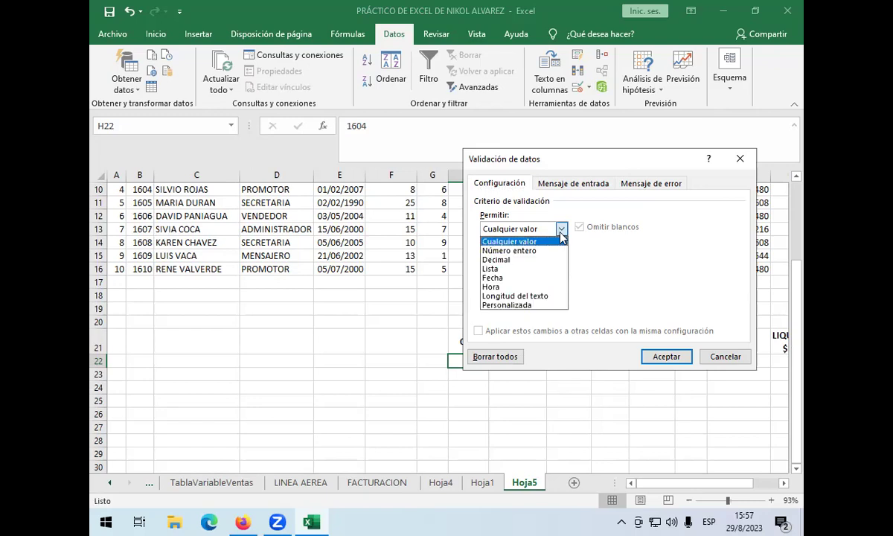
click(547, 277)
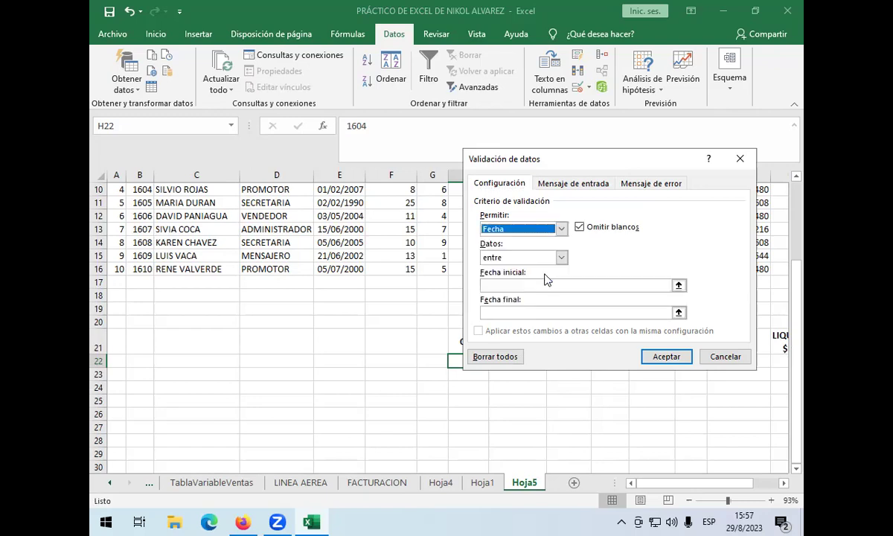
click(561, 258)
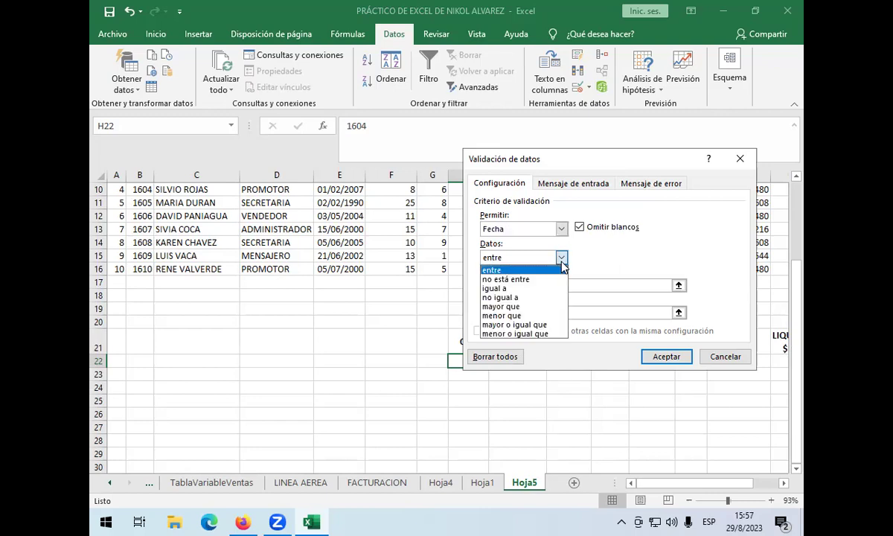
click(561, 260)
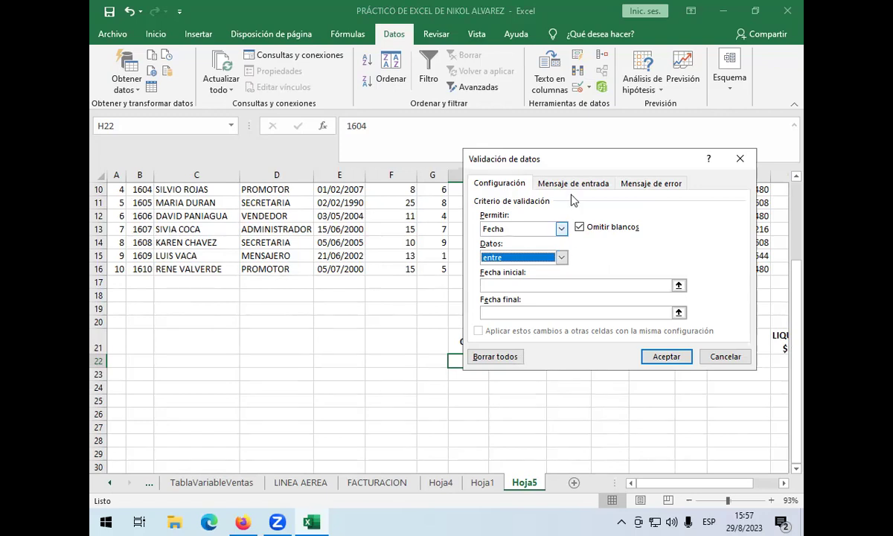
Restrict cell H22 to a drop-down Lista with the source =codigo and check the codes it offers
click(562, 229)
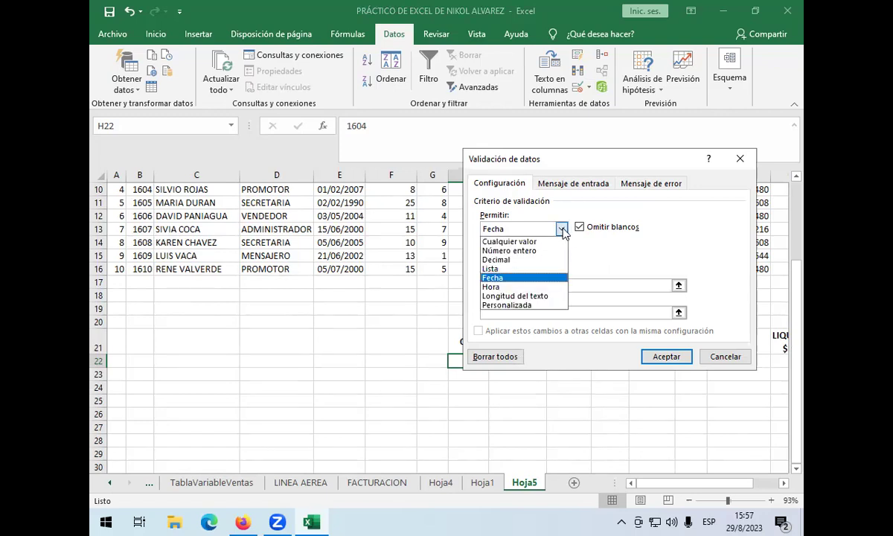
click(536, 269)
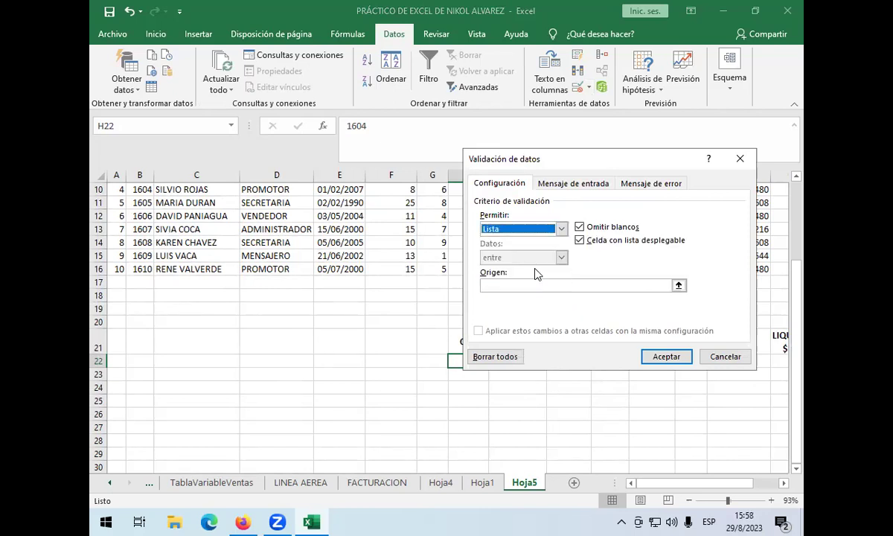
click(649, 286)
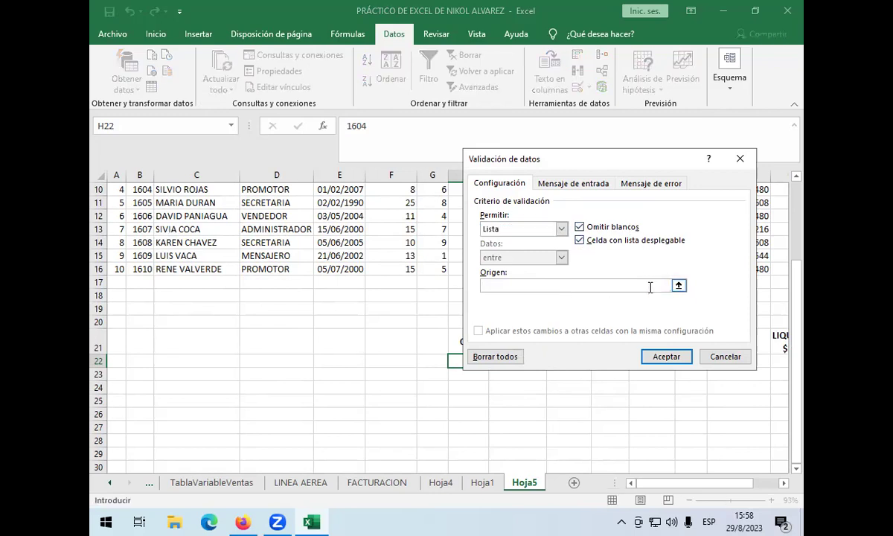
text(cod)
key(BackSpace)
key(BackSpace)
key(BackSpace)
text(=codigo)
click(669, 358)
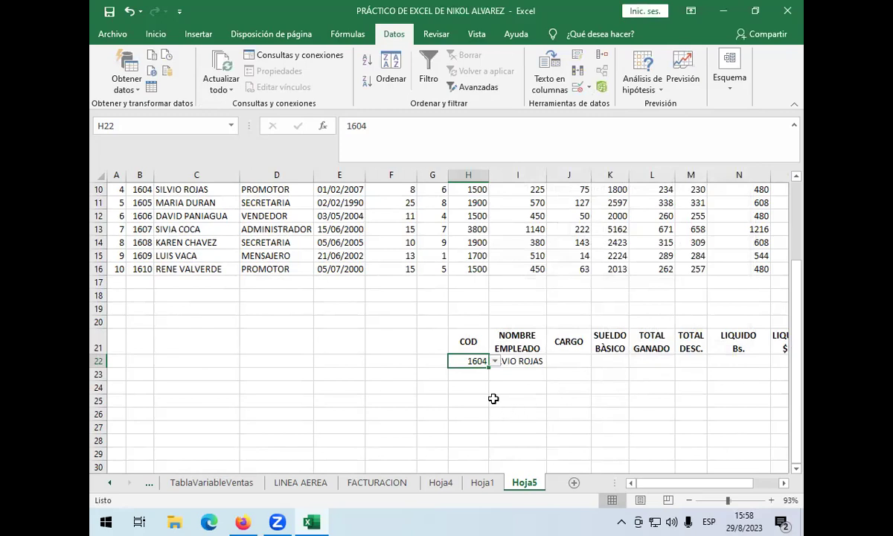
click(494, 362)
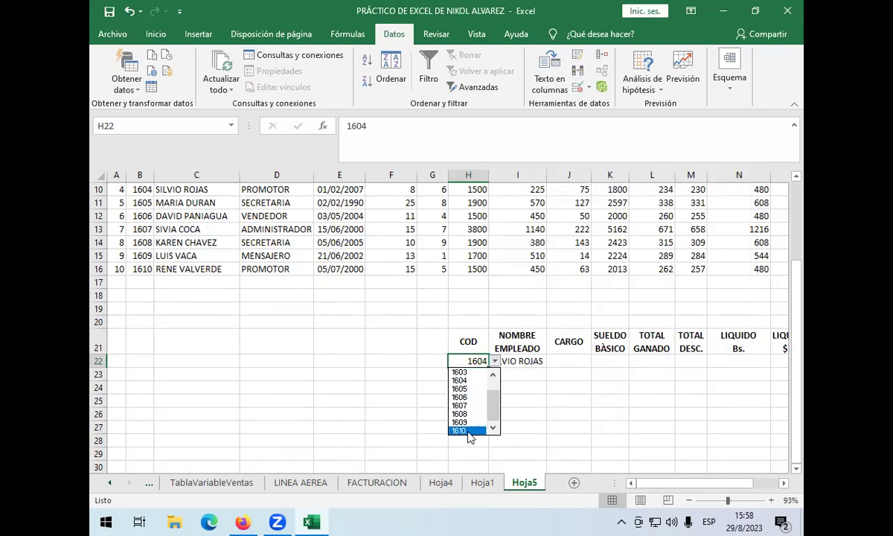
click(487, 381)
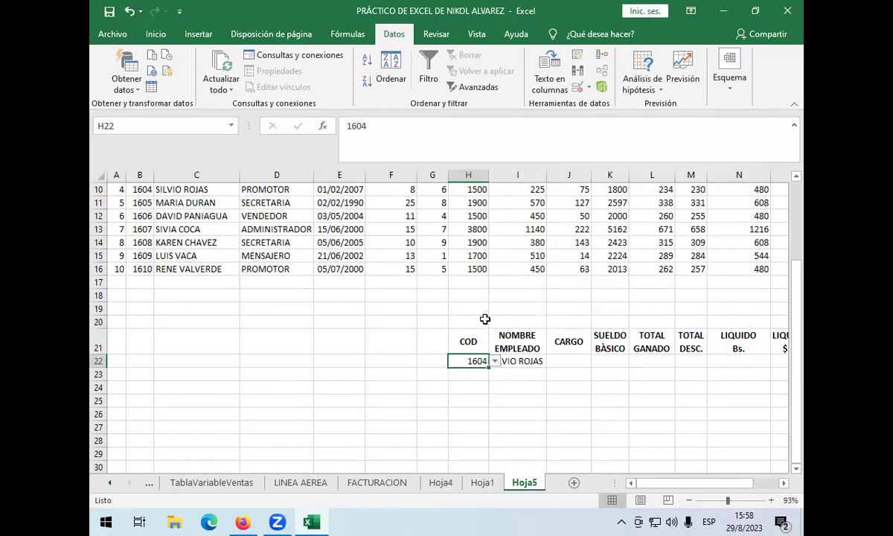
Test the list's link to the codes by entering asd in B16 and viewing the choices in H22
scroll(153, 349, up, 2)
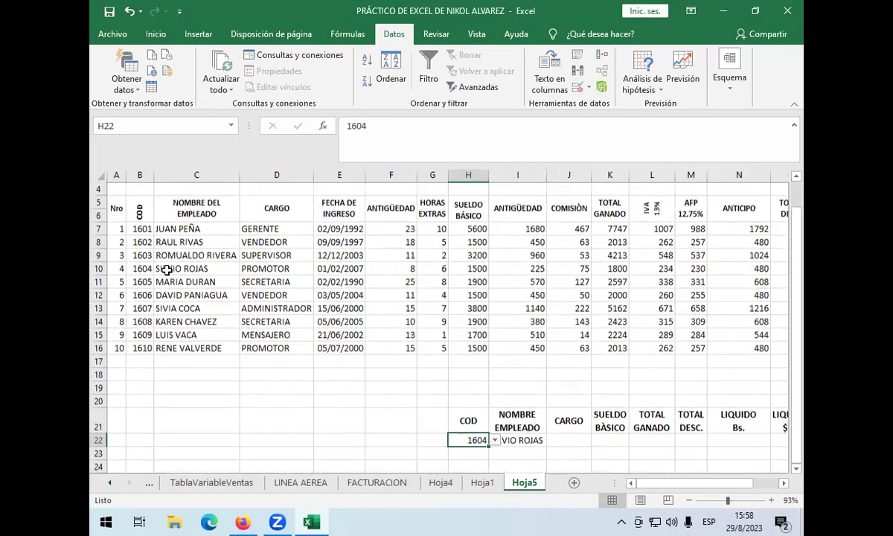
click(145, 349)
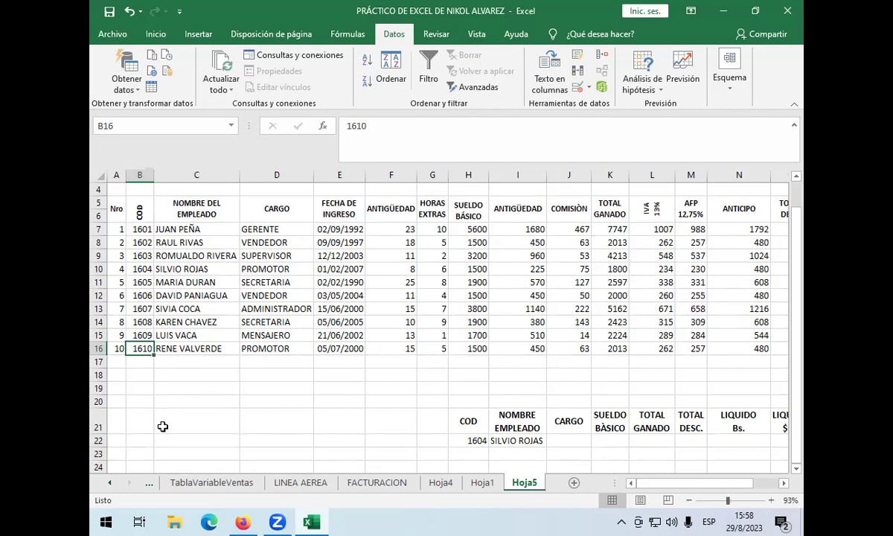
text(a)
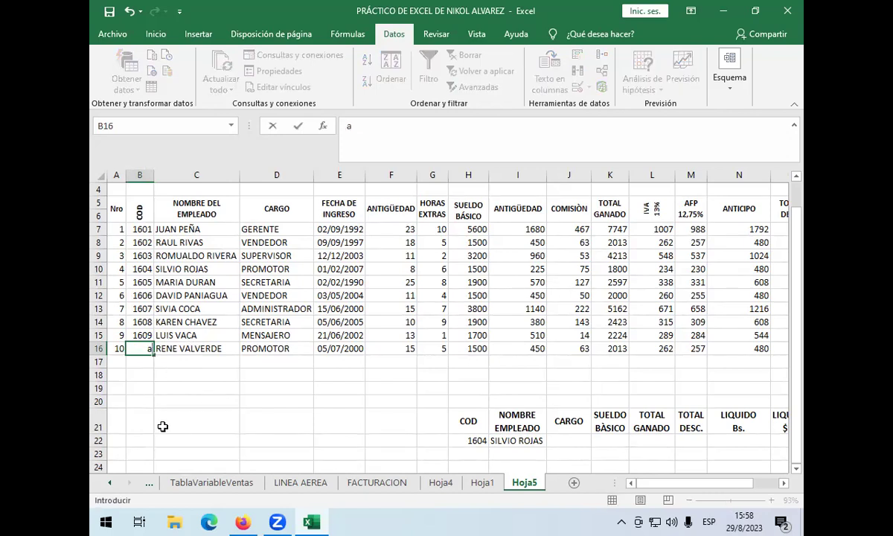
text(sd)
key(Return)
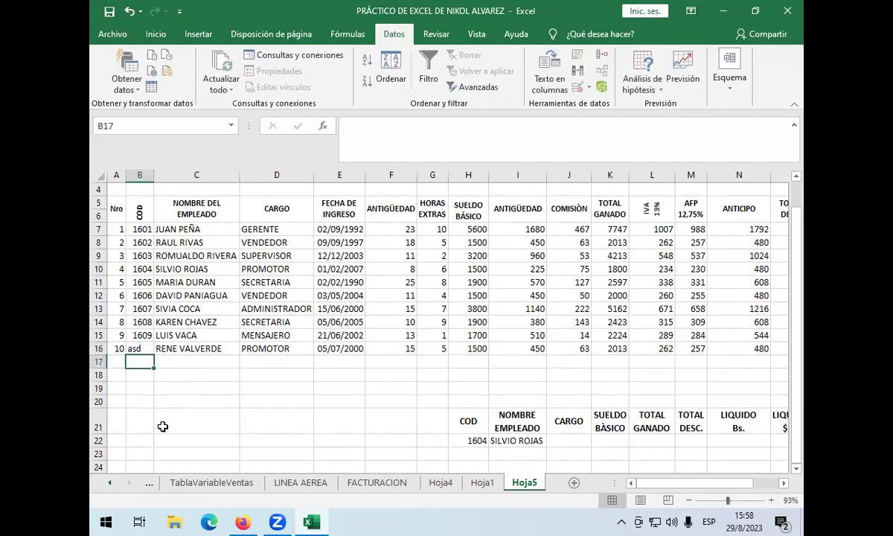
scroll(525, 430, down, 1)
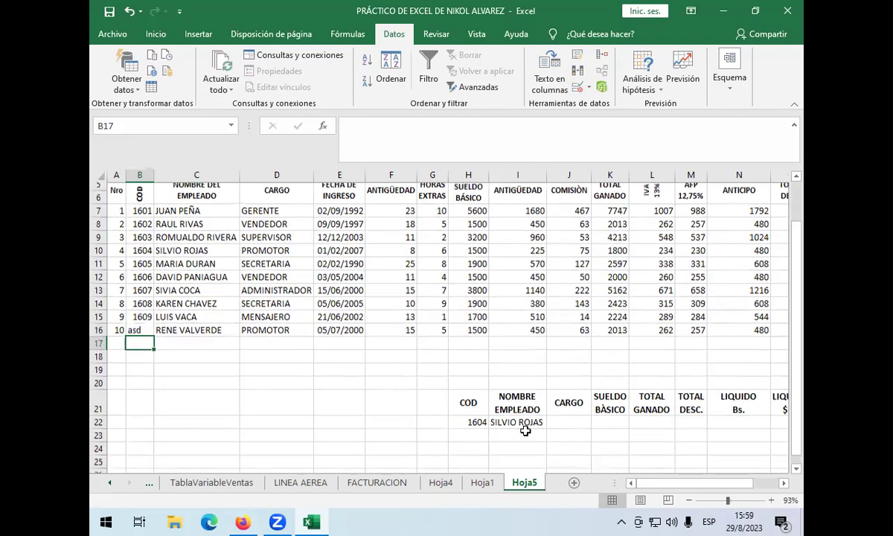
scroll(525, 431, down, 2)
click(484, 361)
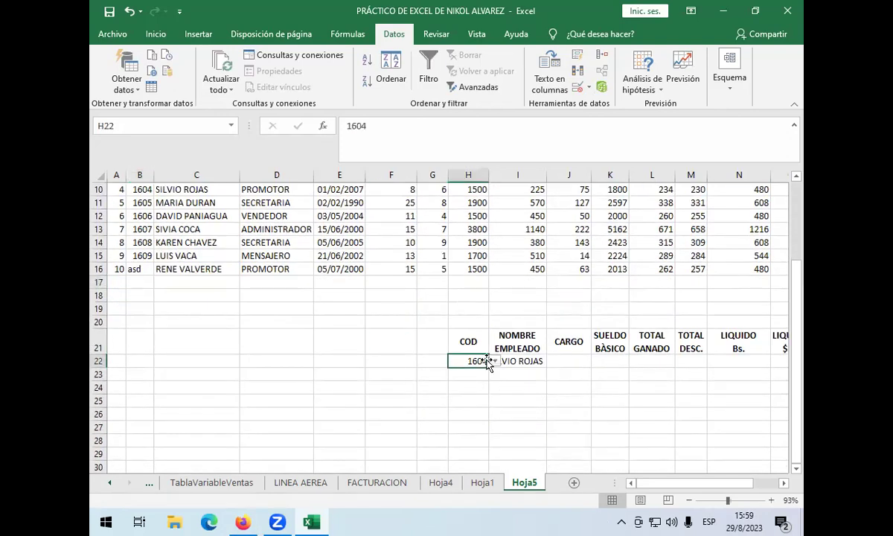
click(495, 362)
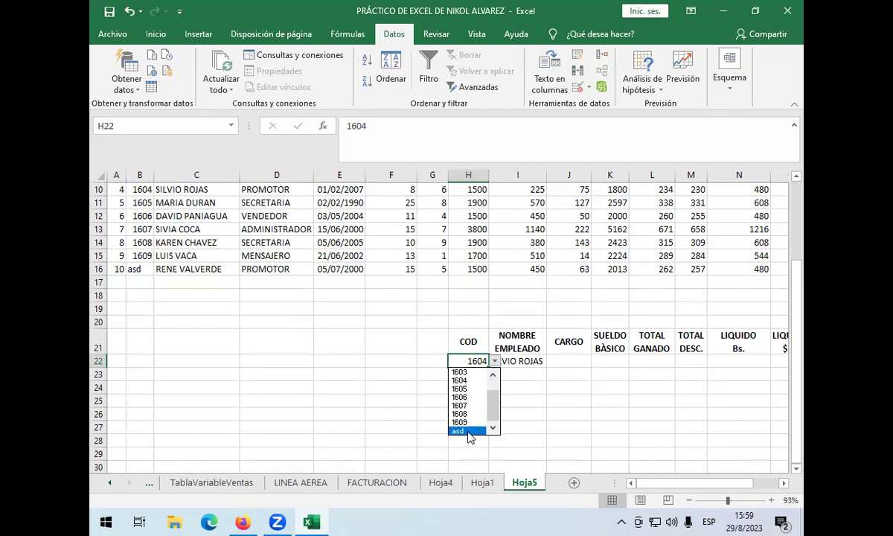
key(Escape)
Restore the last employee's code in B16 to 1610
click(148, 267)
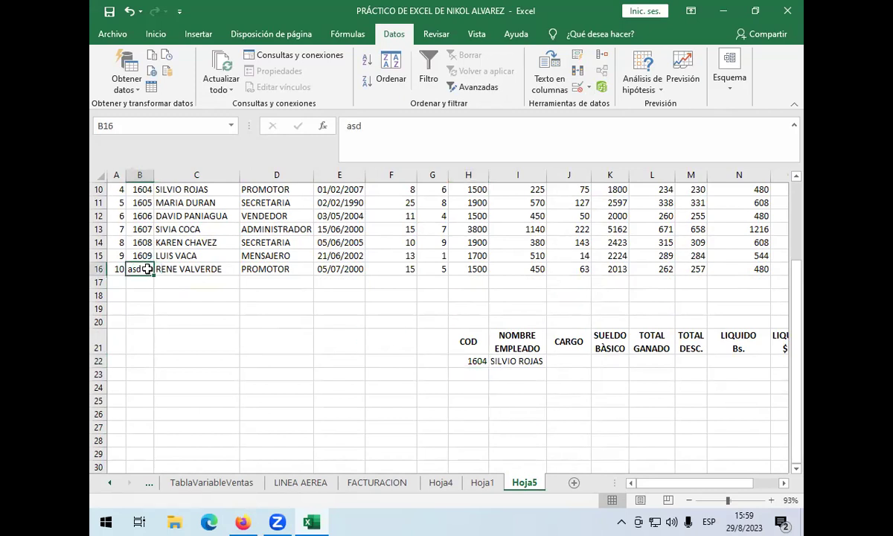
double_click(148, 268)
key(BackSpace)
key(BackSpace)
key(BackSpace)
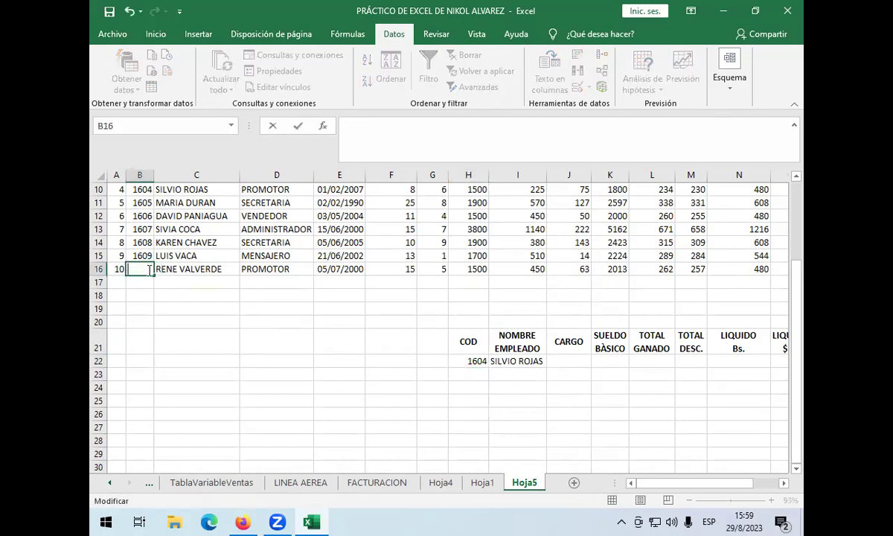
text(1610)
key(Return)
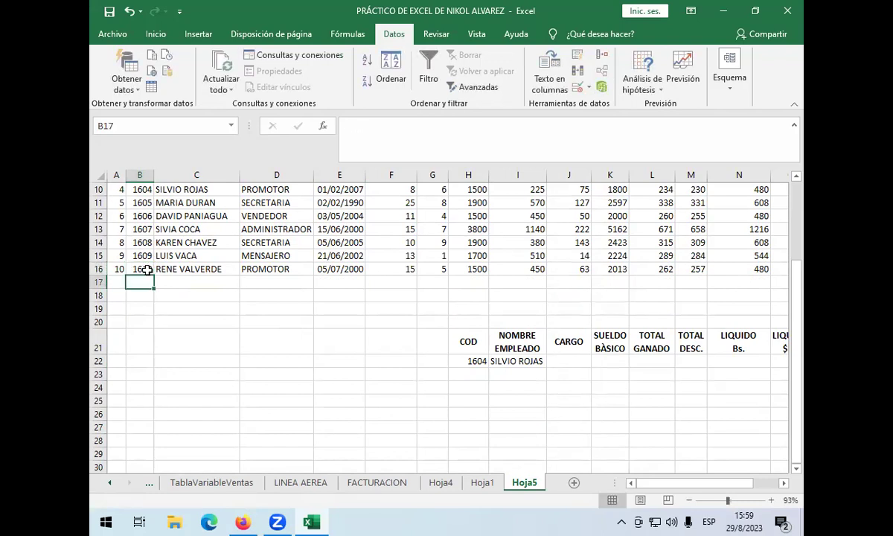
Examine the code choices in H22 and compare the NOMBRE EMPLEADO cell I22 with the employee table above
click(467, 363)
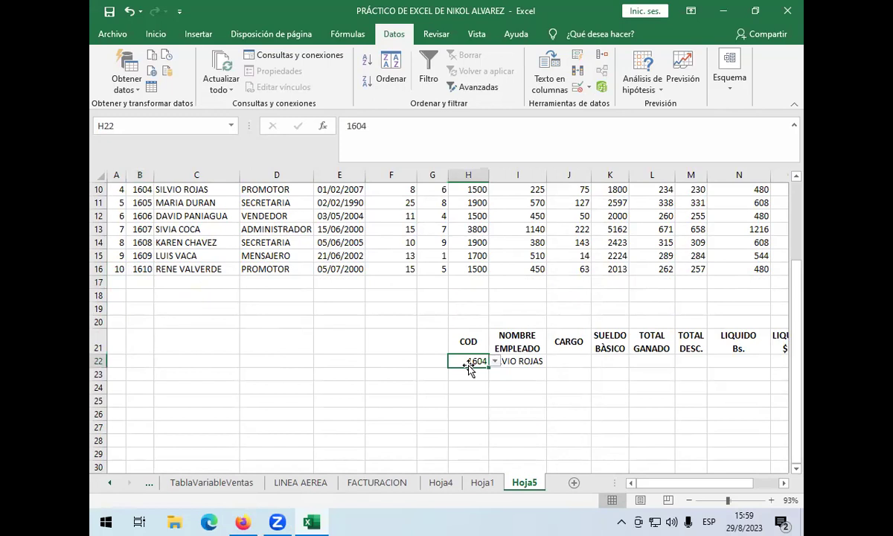
click(494, 361)
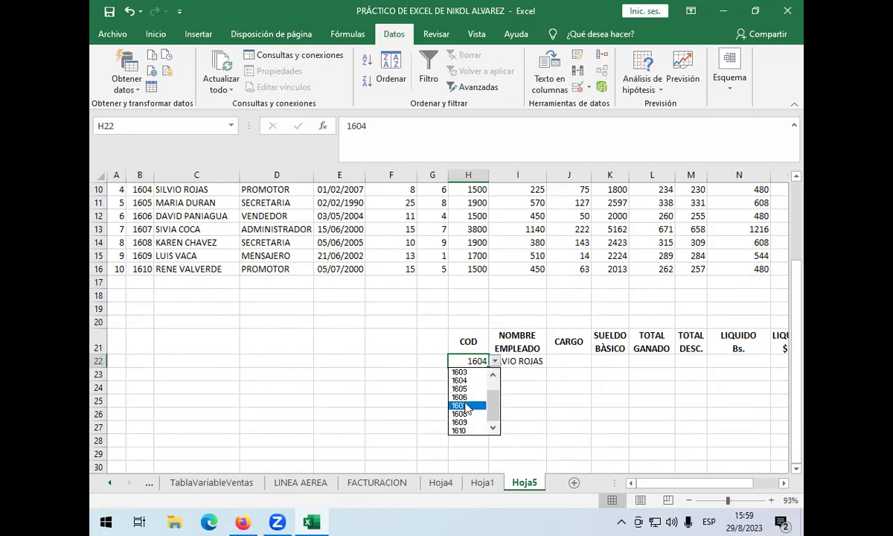
click(492, 362)
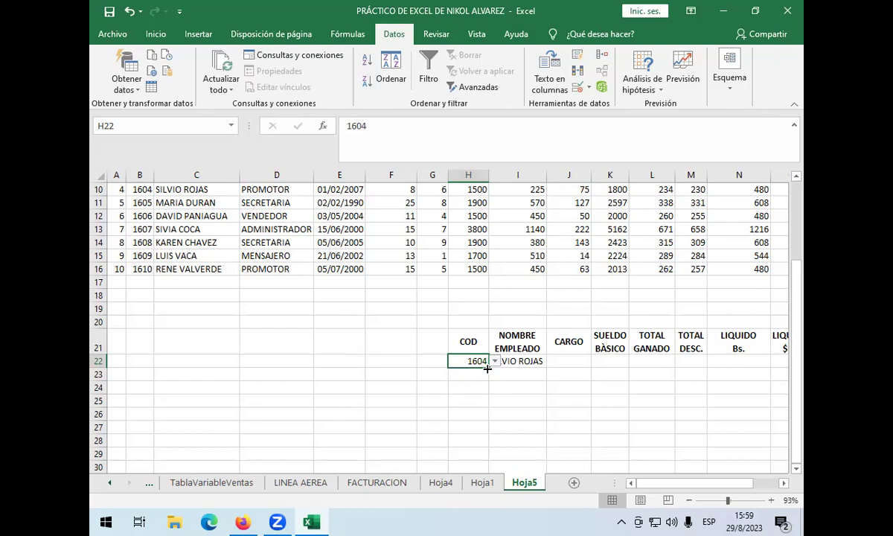
click(493, 363)
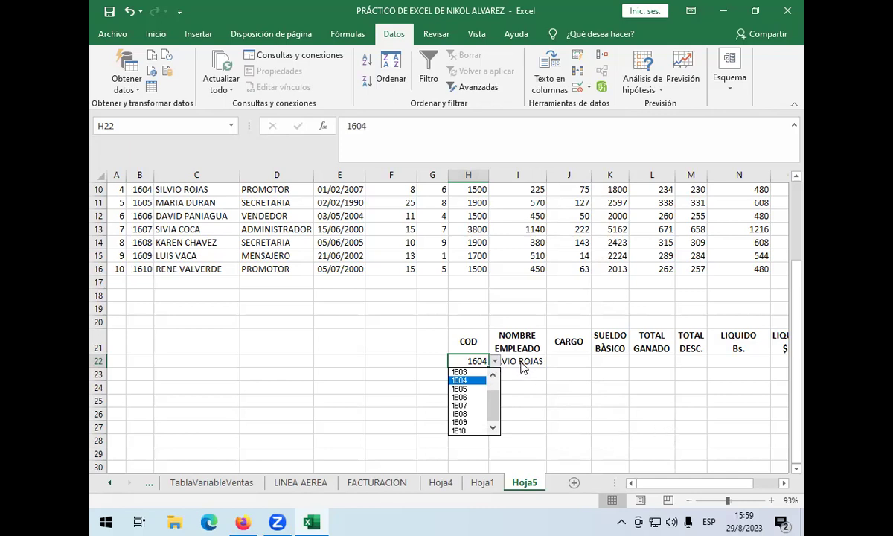
click(482, 362)
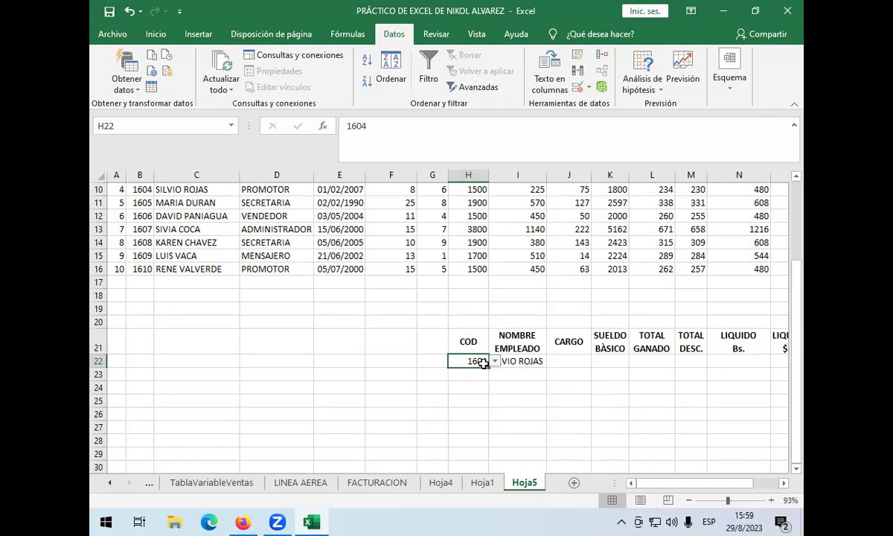
click(522, 361)
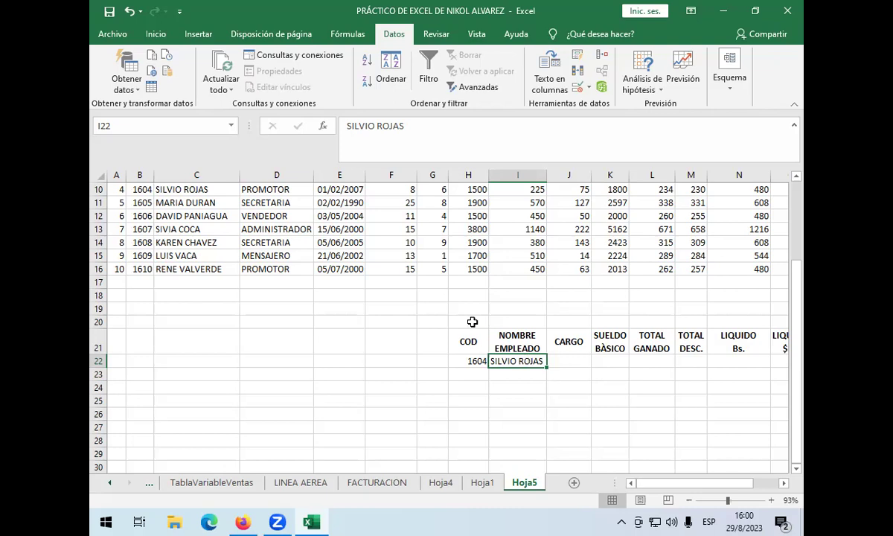
scroll(245, 237, up, 1)
scroll(245, 236, up, 3)
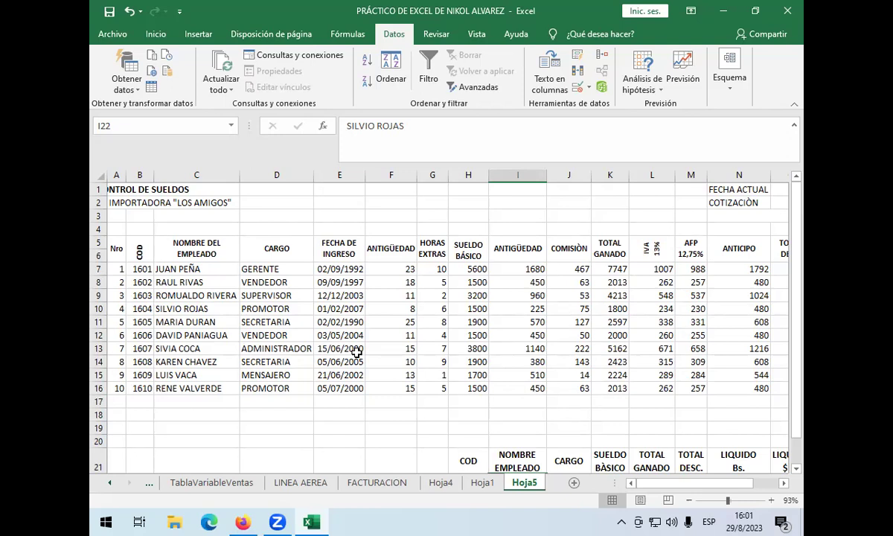
scroll(528, 272, down, 1)
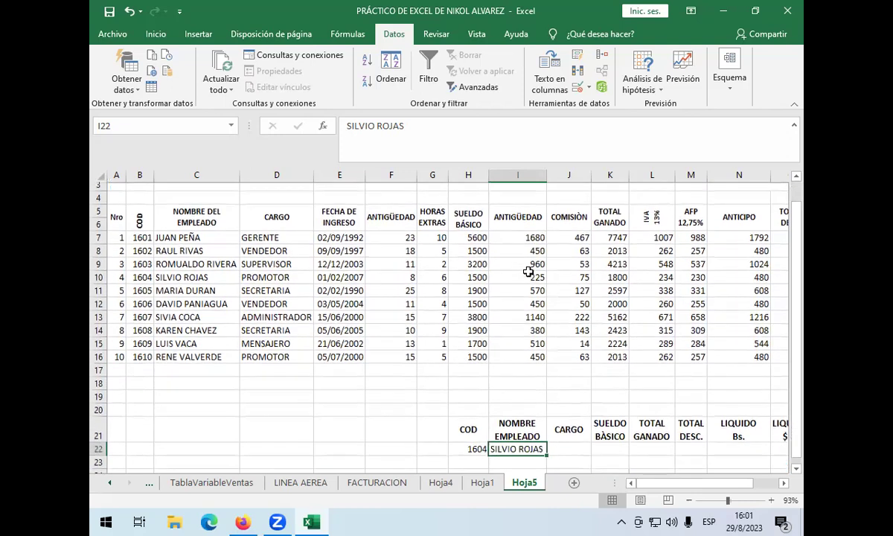
scroll(524, 339, down, 2)
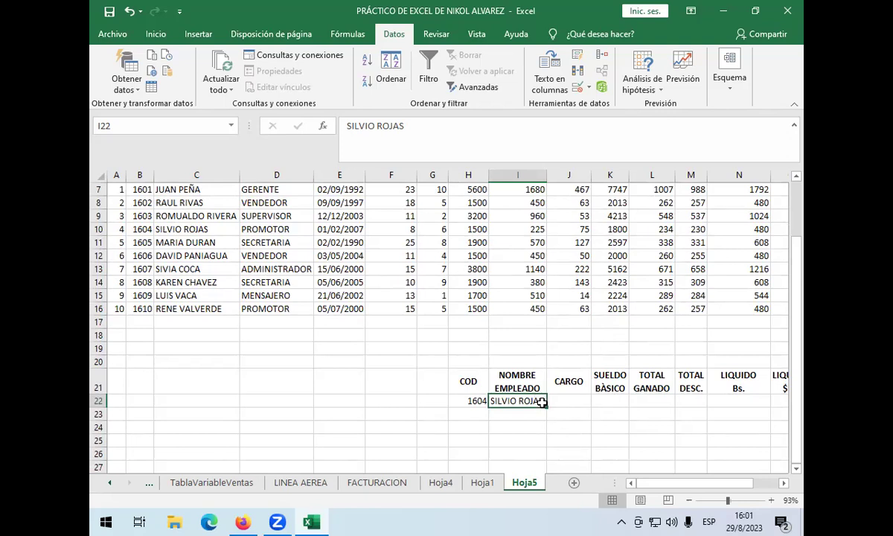
Clear the manually entered employee name from the NOMBRE EMPLEADO cell I22
double_click(542, 401)
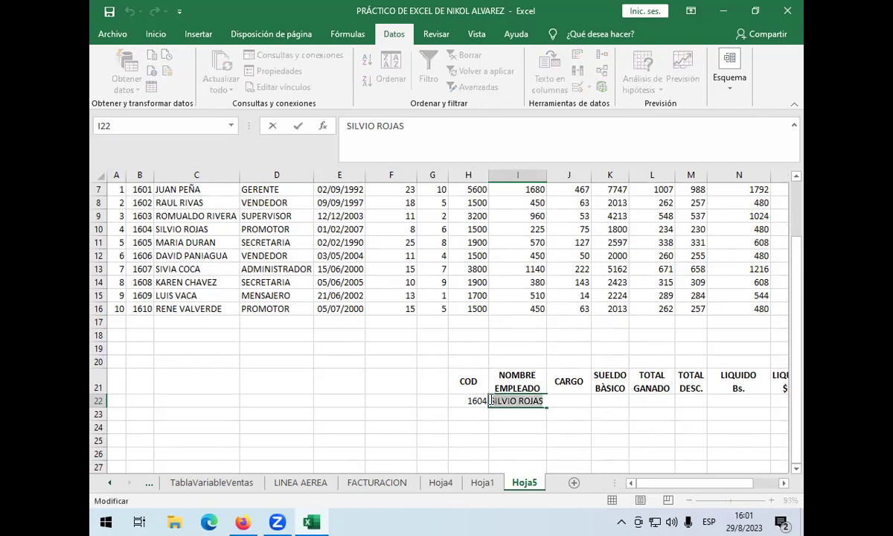
key(BackSpace)
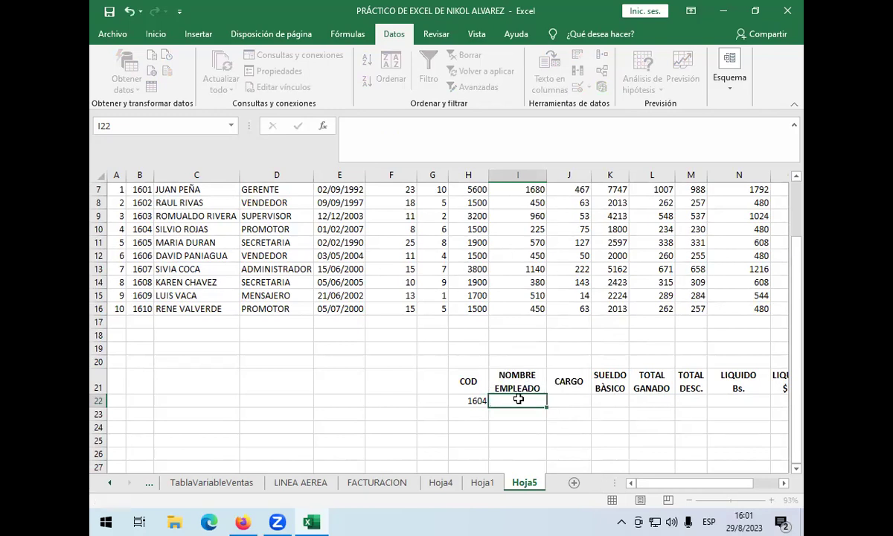
key(Return)
Begin a BUSCARV formula in I22 with the code cell H22 as the lookup value
click(525, 402)
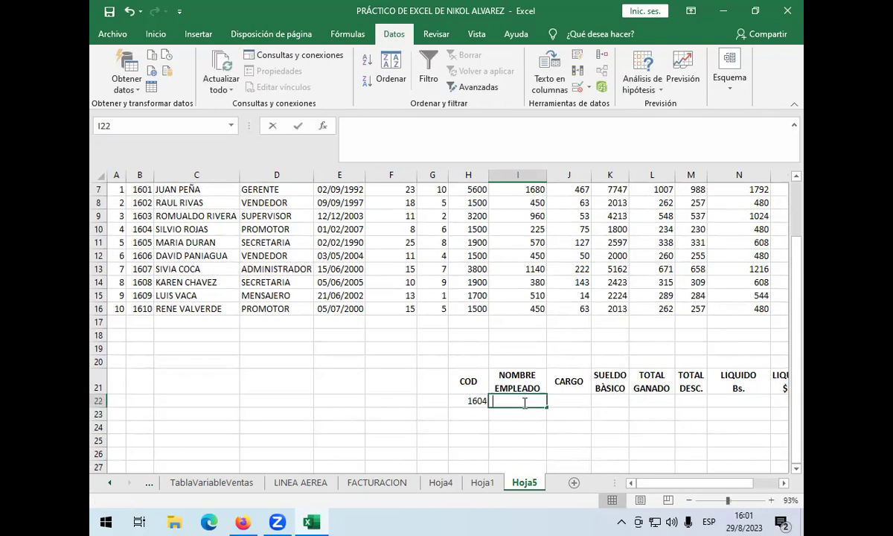
text(+bu)
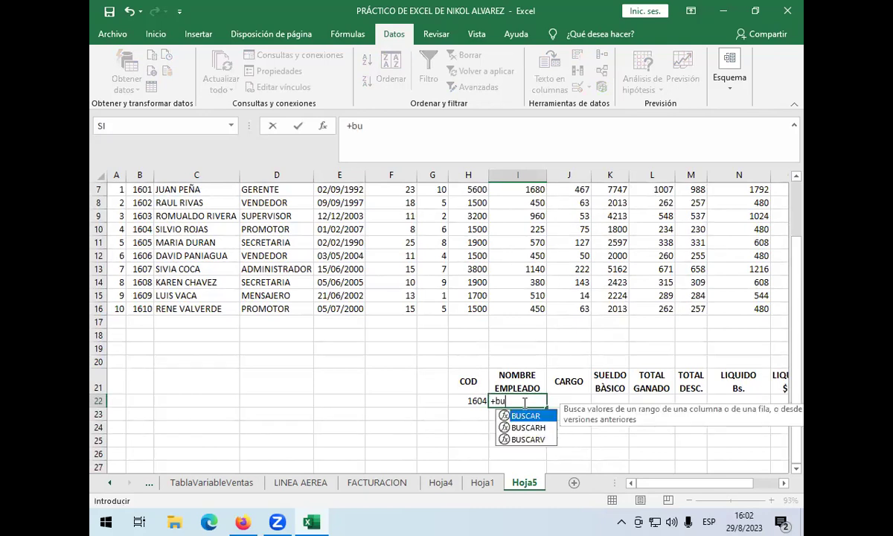
text(scarv)
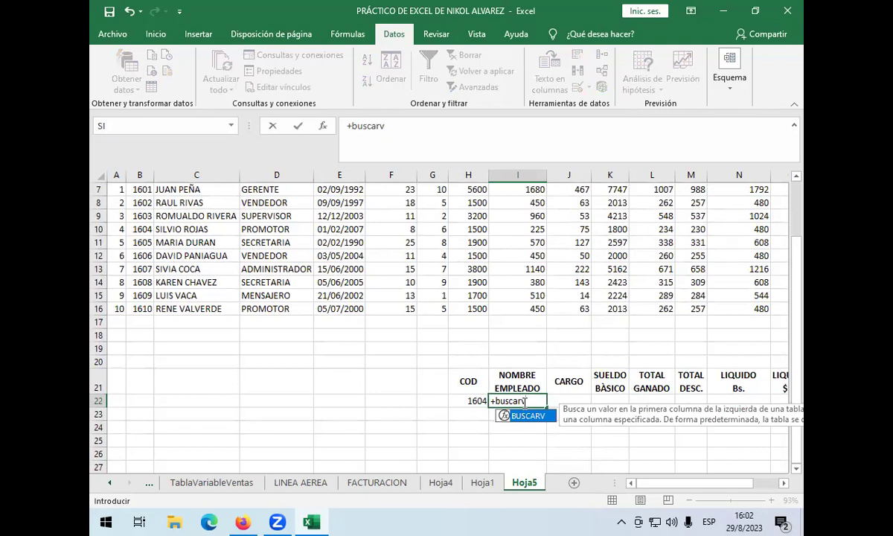
key(BackSpace)
key(BackSpace)
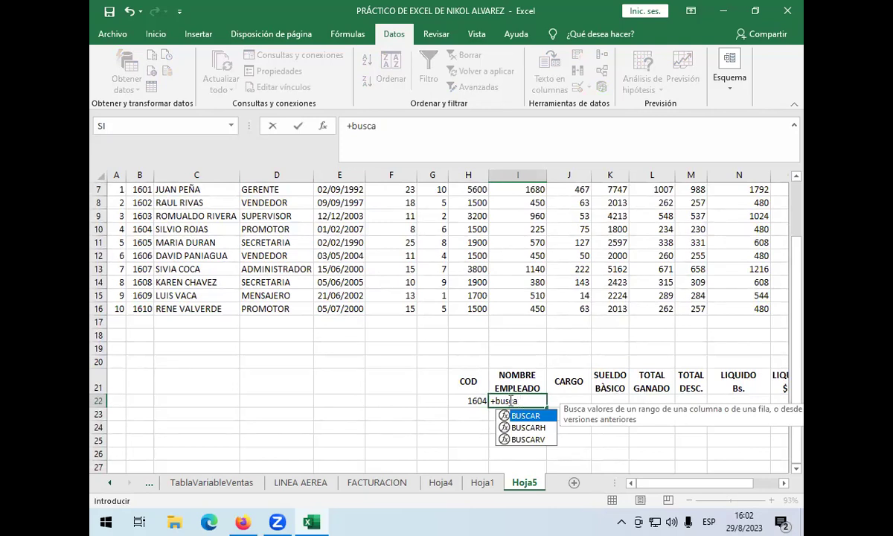
click(526, 440)
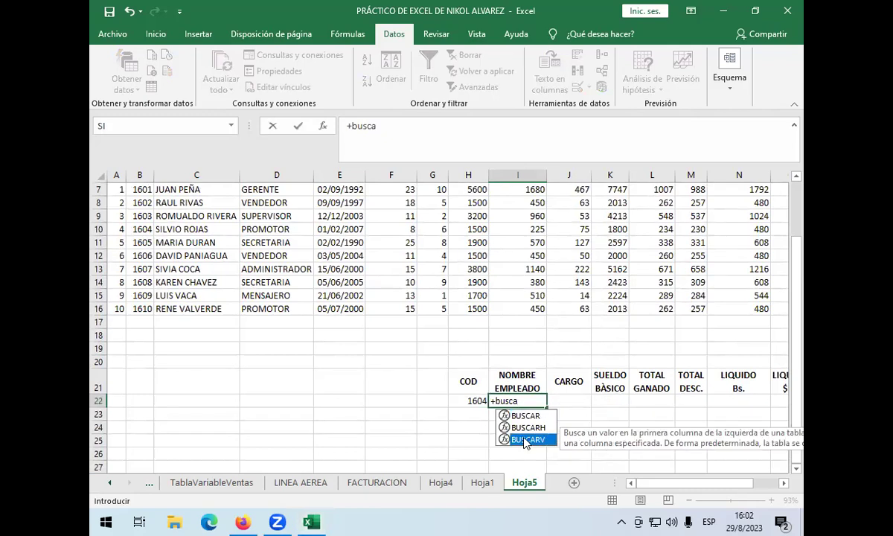
click(523, 400)
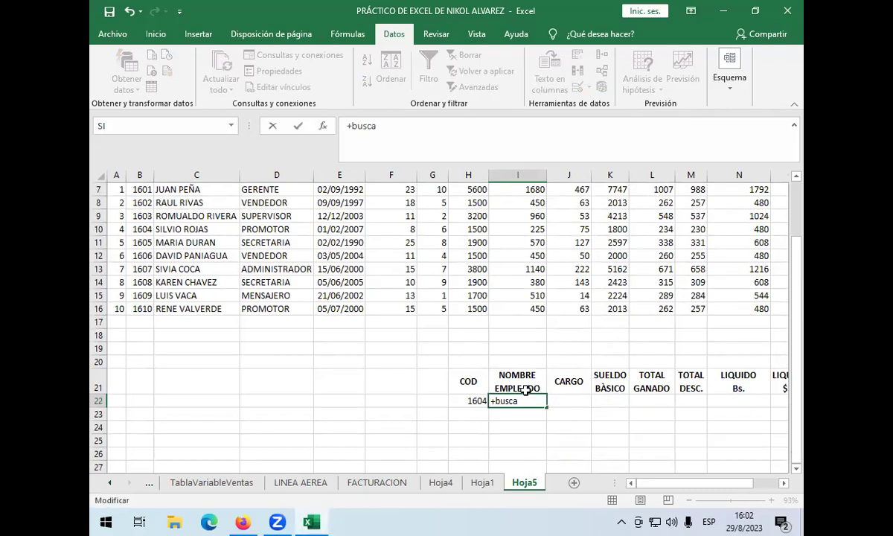
text(rv)
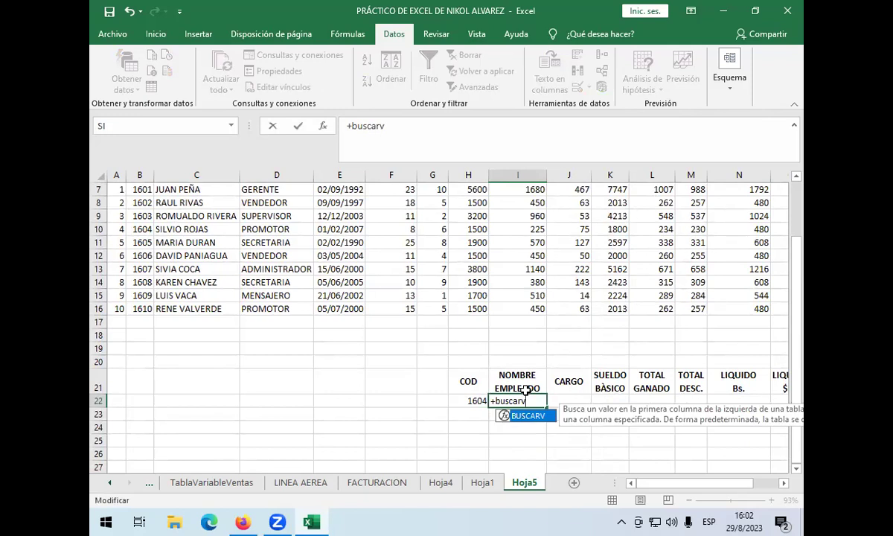
text(()
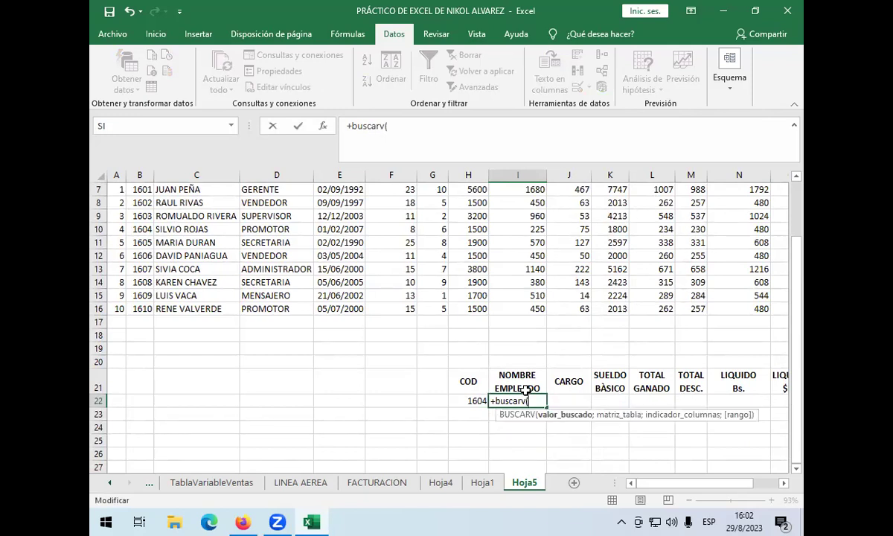
click(476, 400)
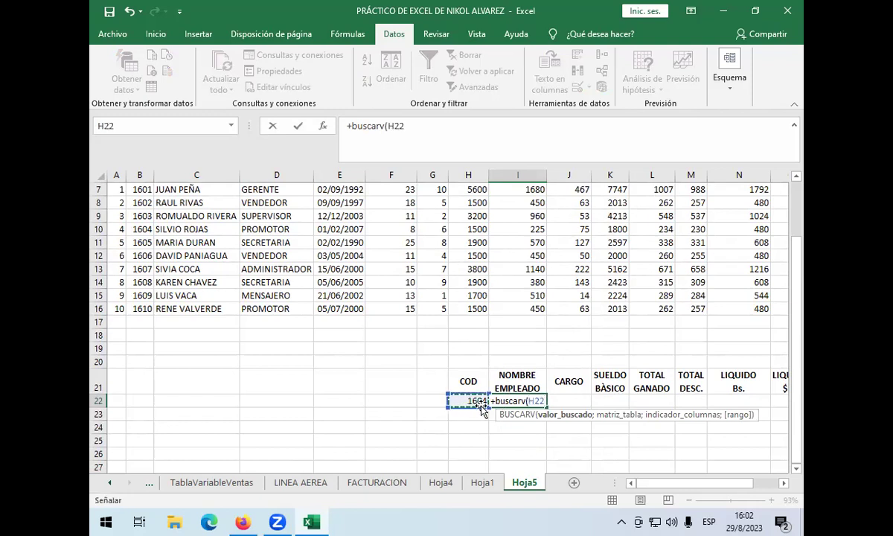
text(;)
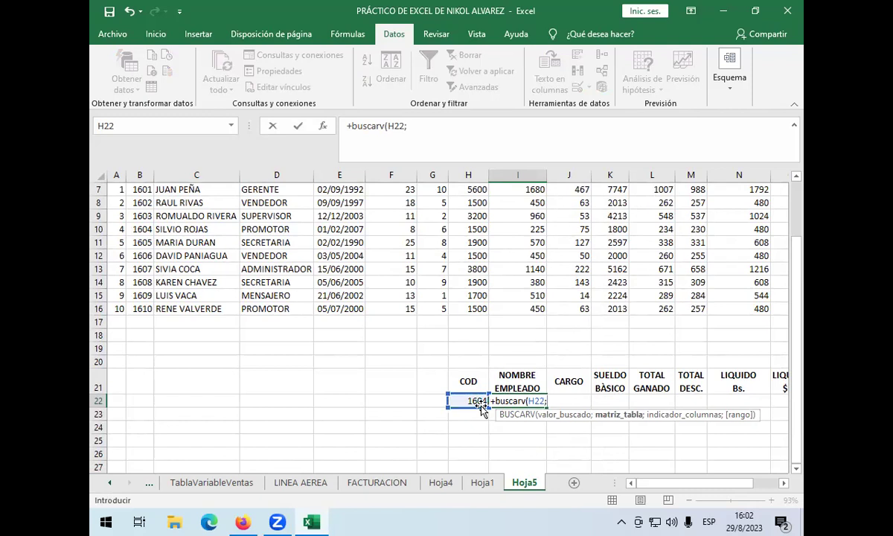
Set the BUSCARV table array to the payroll data range B7:Q16
scroll(259, 334, up, 2)
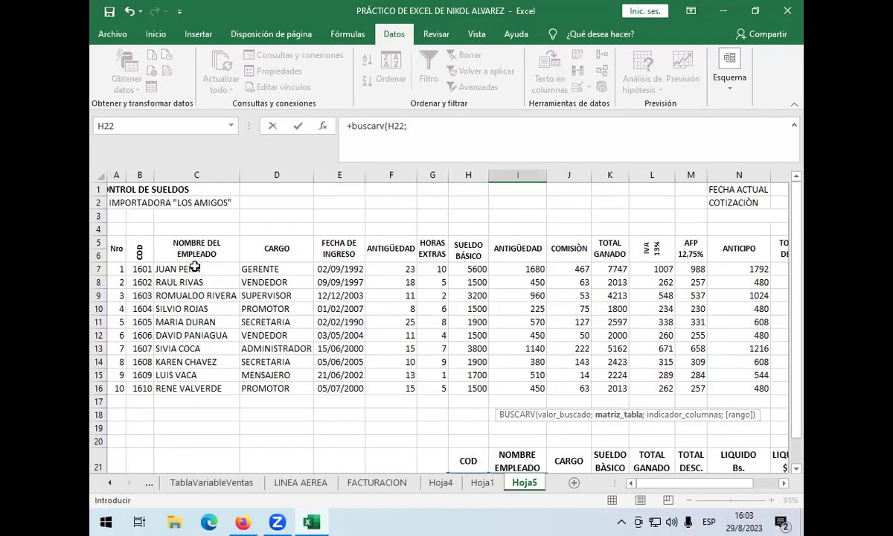
click(144, 269)
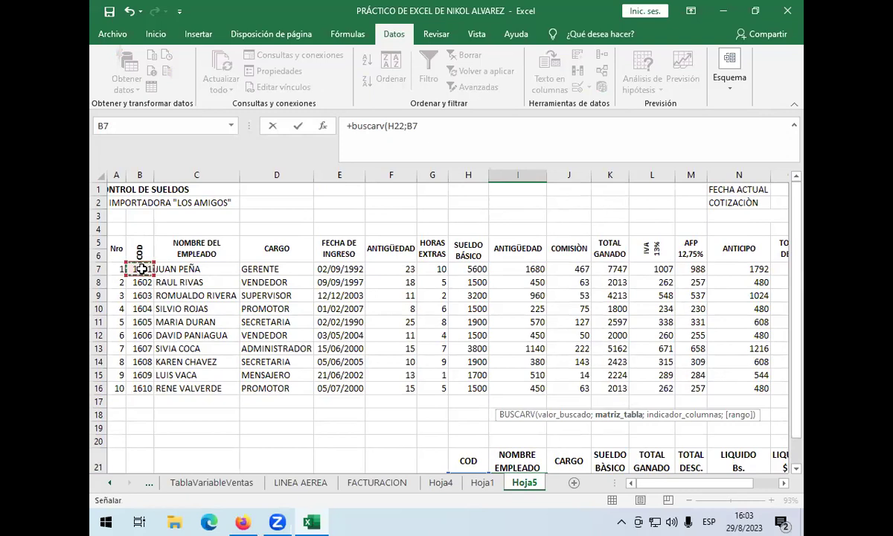
drag(141, 268, 700, 387)
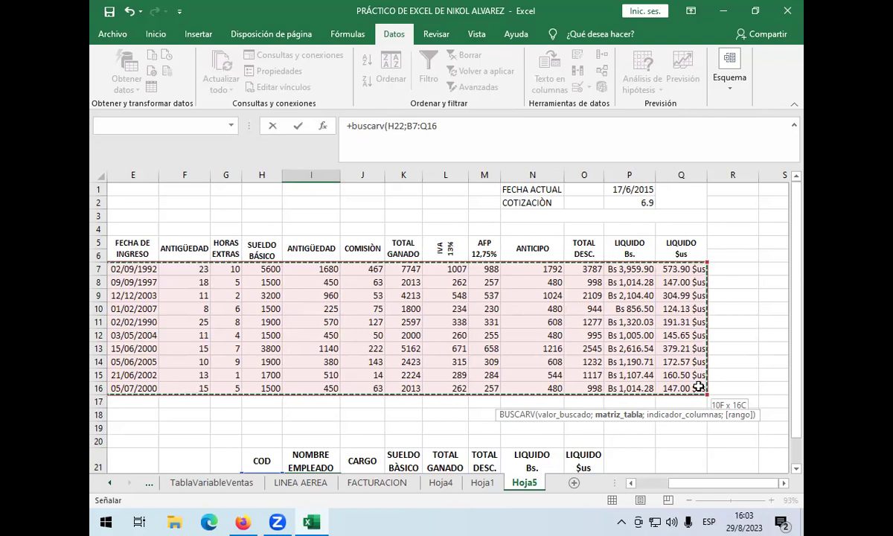
drag(699, 387, 699, 386)
scroll(521, 446, down, 2)
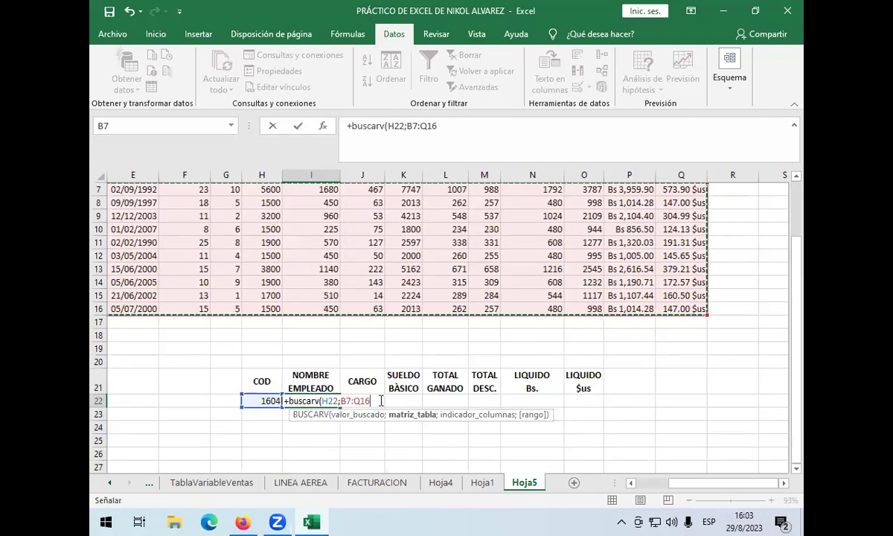
text(;)
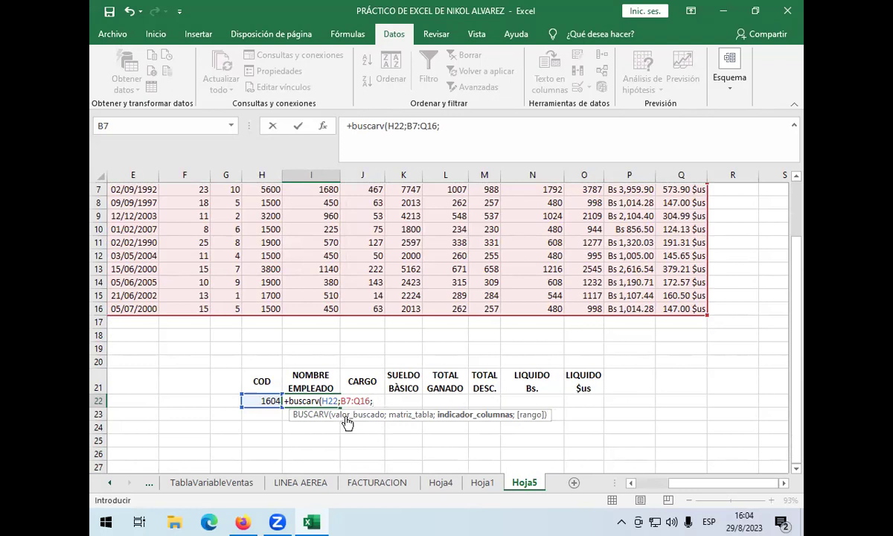
Complete the BUSCARV formula in I22 with column index 2 and the exact match option FALSO
scroll(347, 422, left, 3)
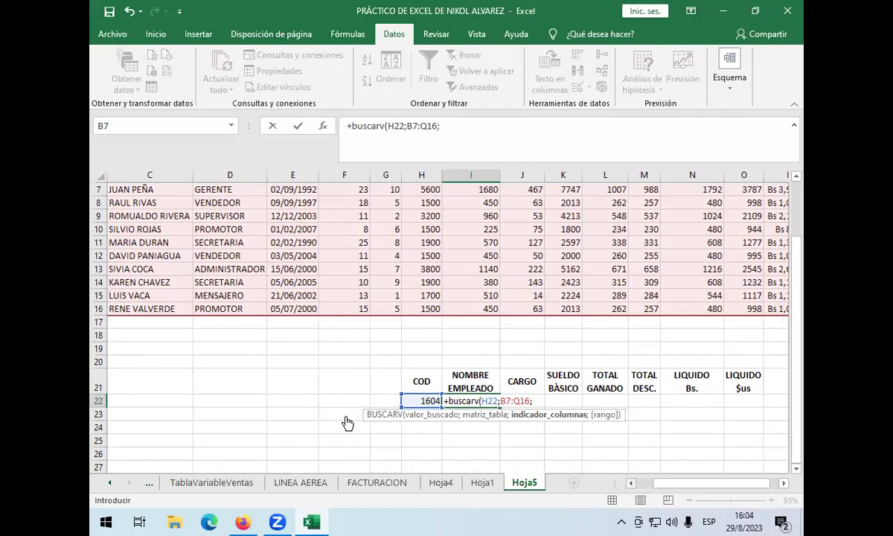
scroll(346, 422, left, 1)
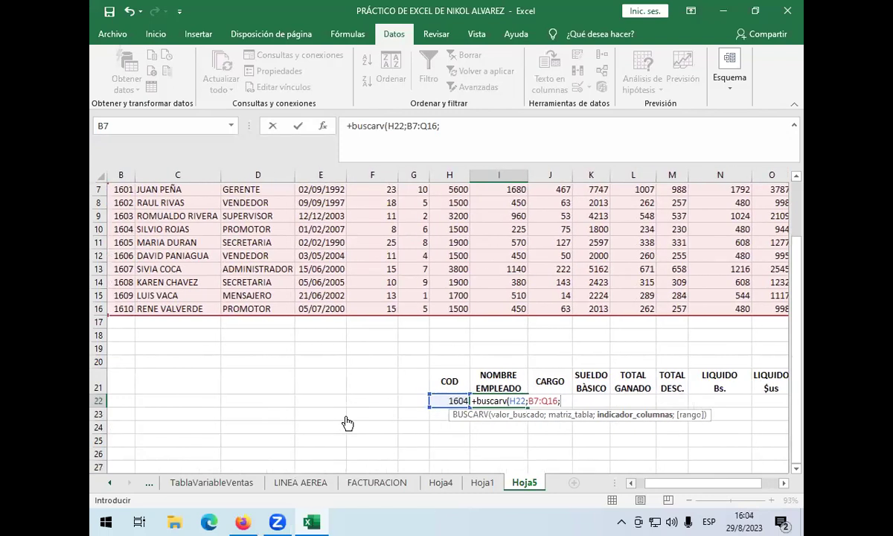
scroll(347, 423, right, 2)
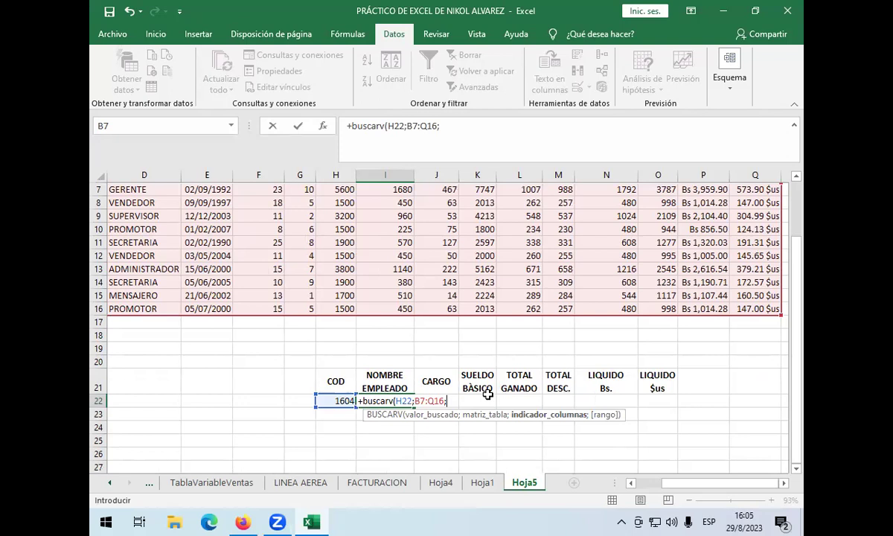
text(2;)
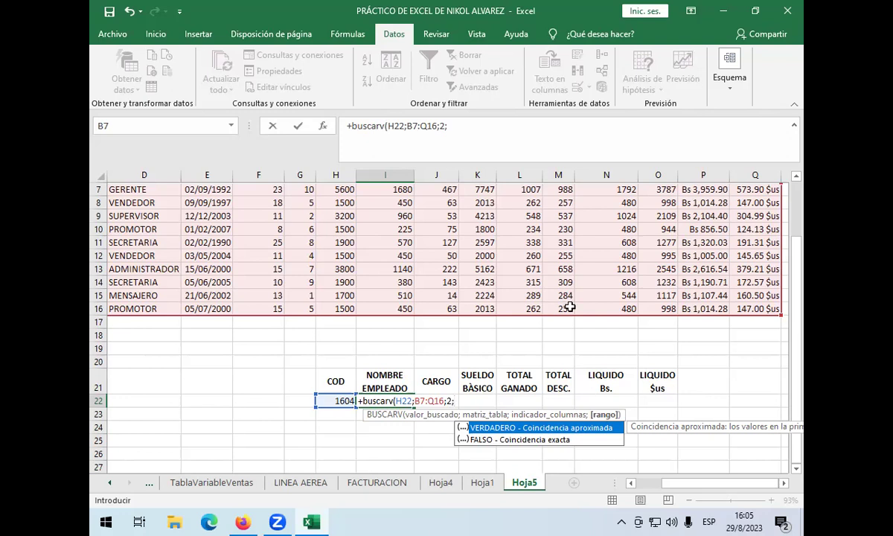
click(488, 441)
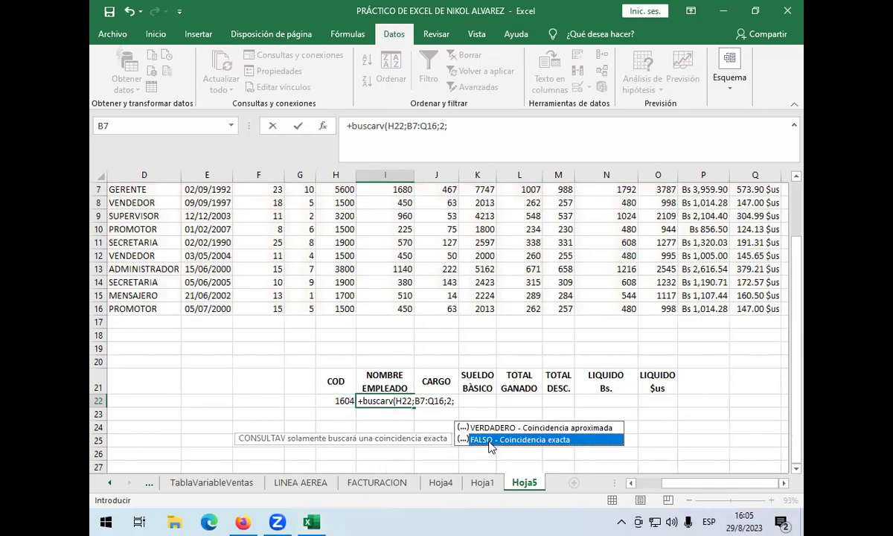
double_click(490, 441)
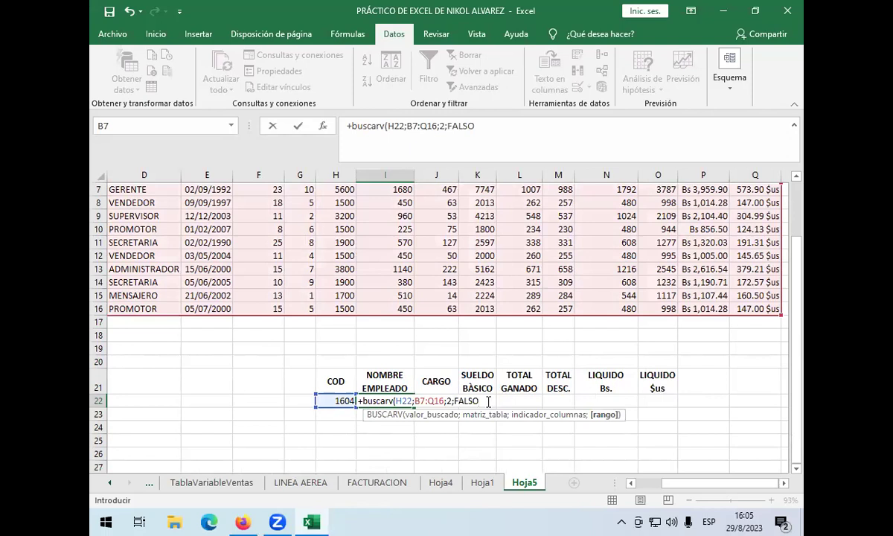
key(Return)
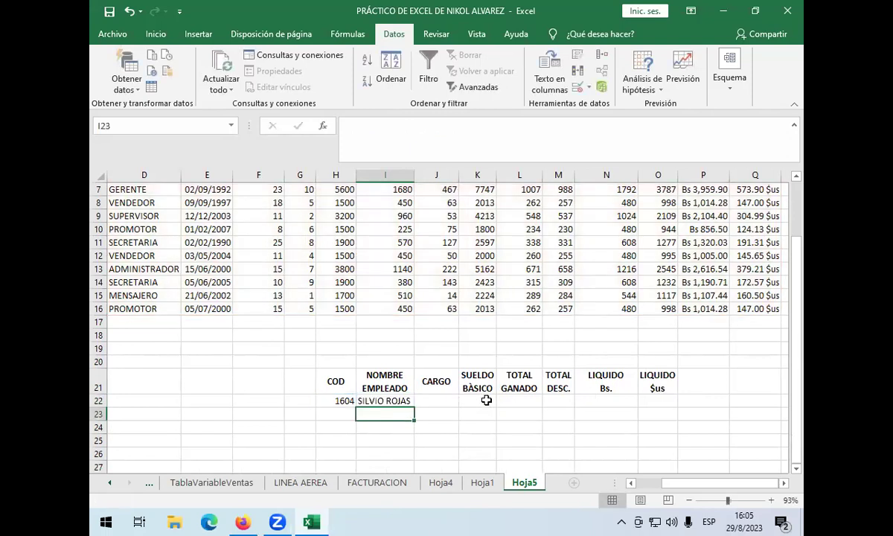
Test the name lookup by choosing code 1610 from the drop-down list in H22
click(392, 398)
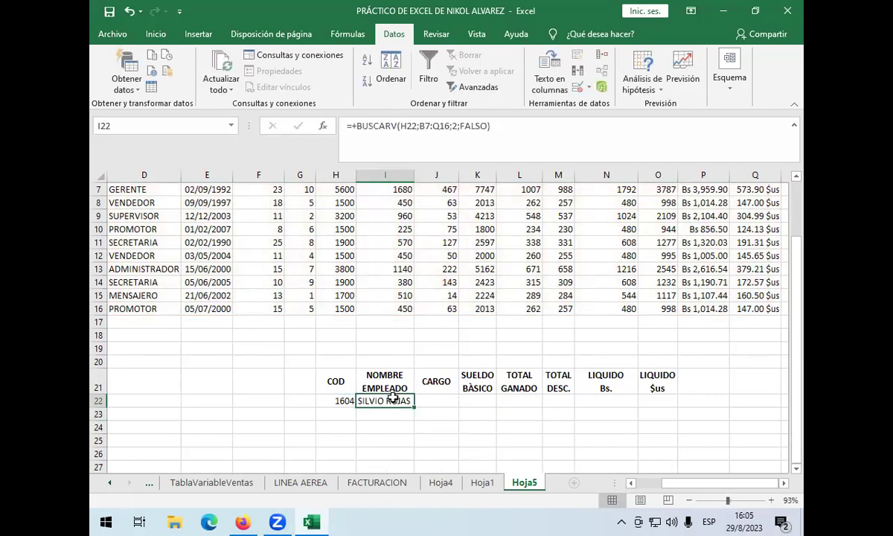
click(339, 400)
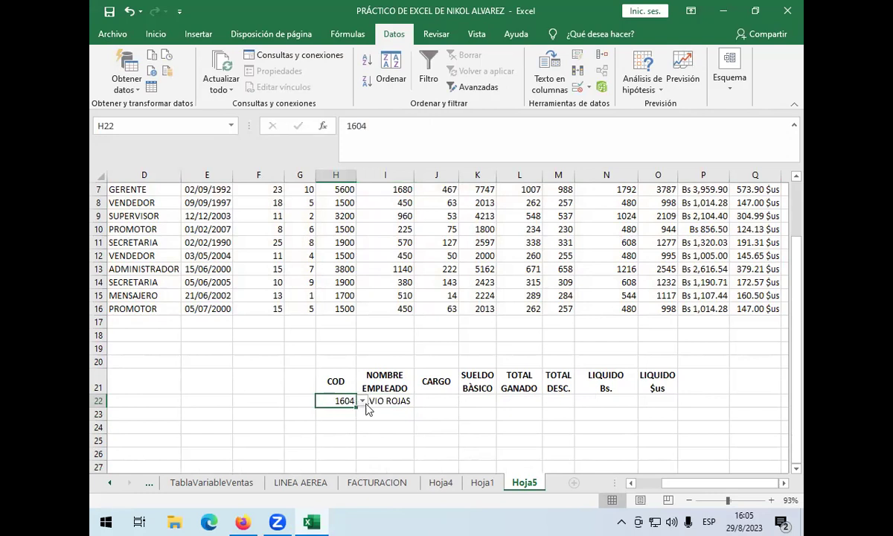
click(363, 401)
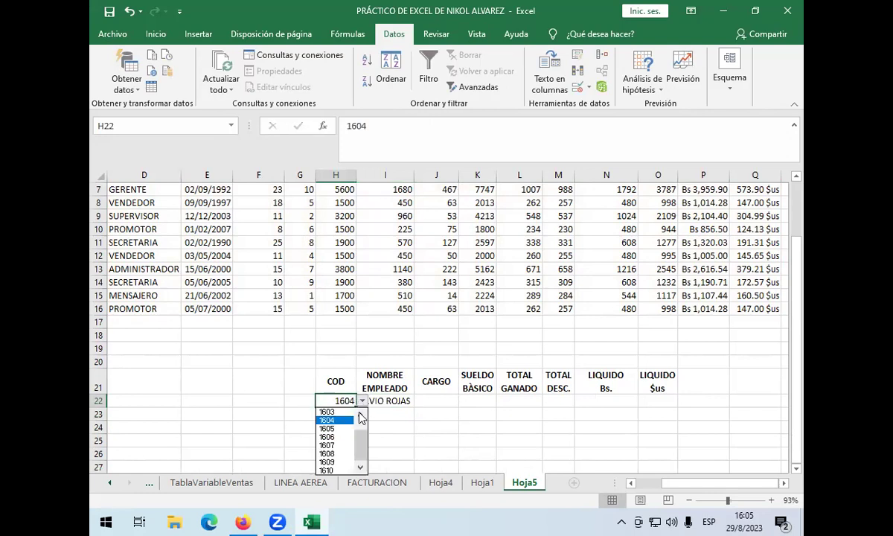
key(Down)
key(Down)
key(Down)
key(Down)
key(Down)
key(Down)
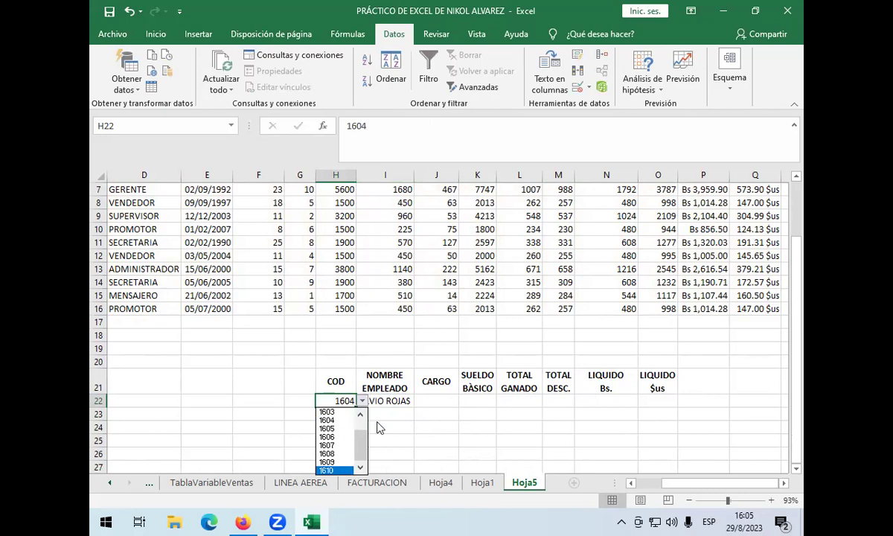
click(362, 401)
click(363, 402)
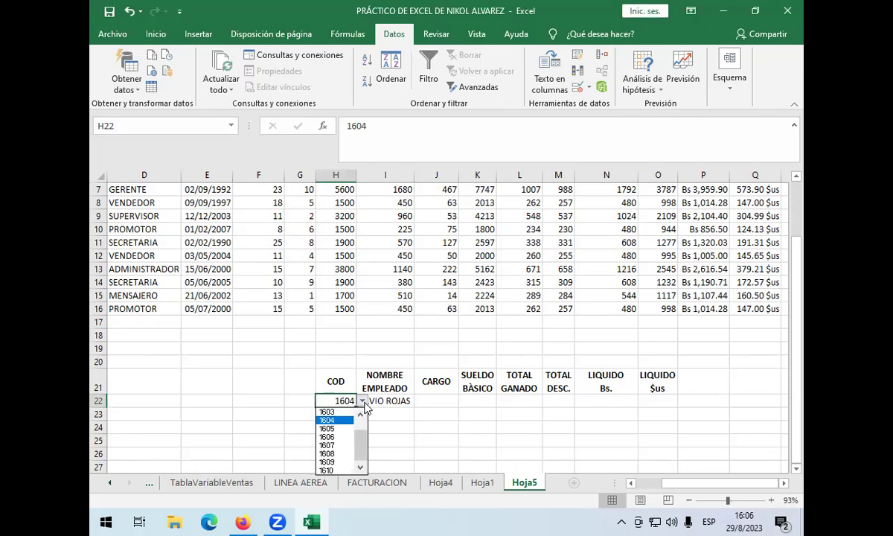
click(345, 468)
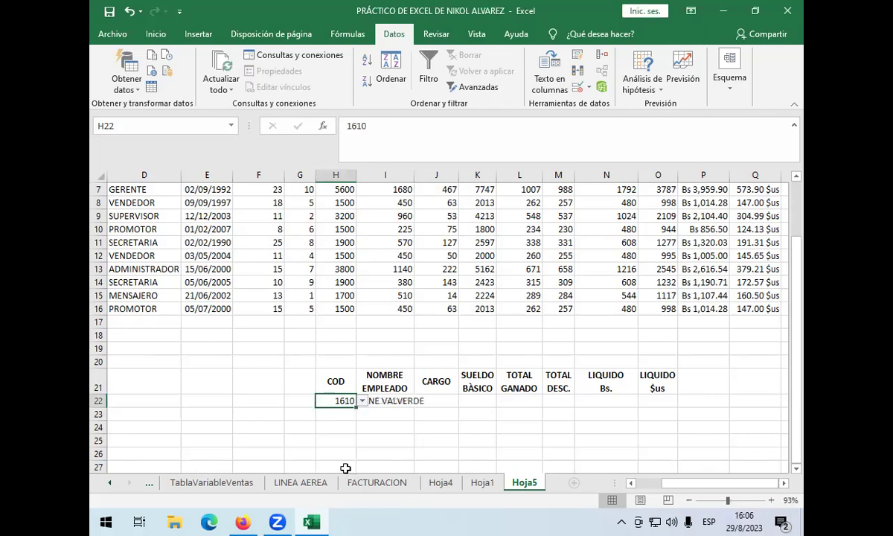
Review the BUSCARV formula in I22 with its referenced ranges, leave it as is, and select the code cell H22
click(435, 401)
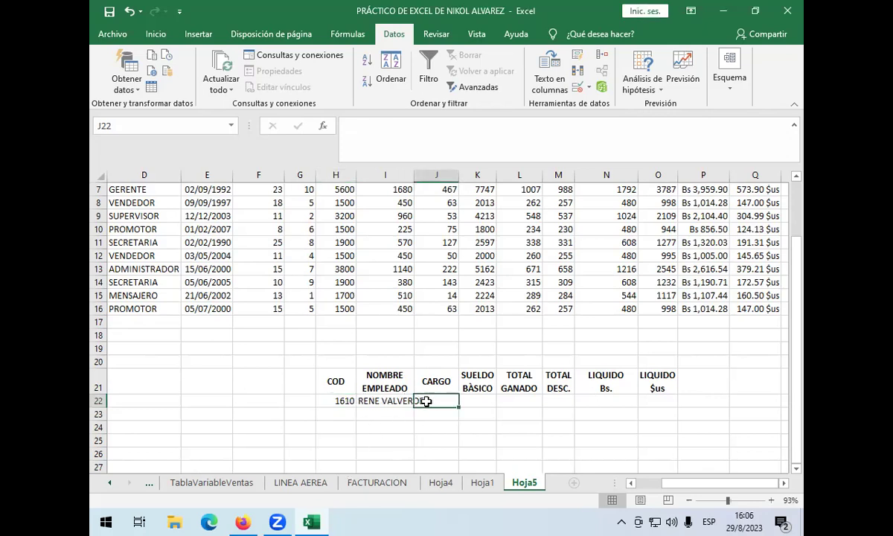
click(400, 401)
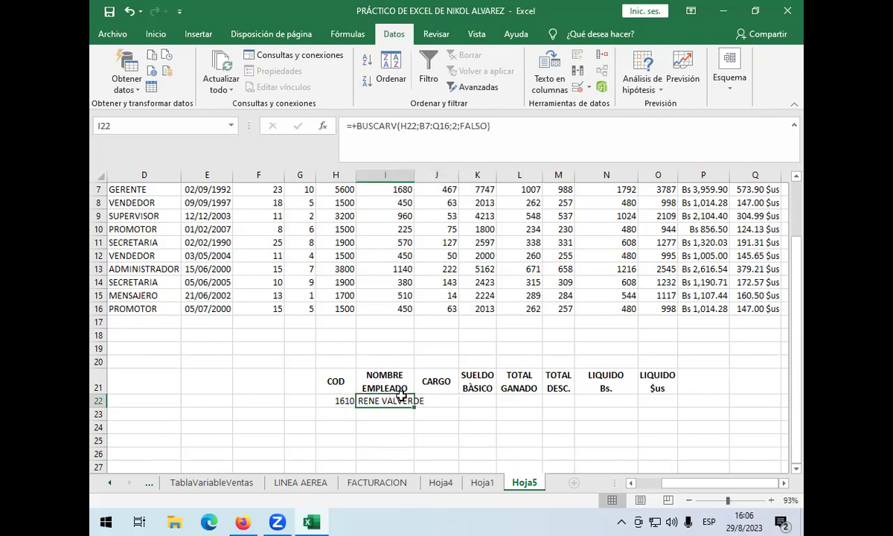
double_click(402, 402)
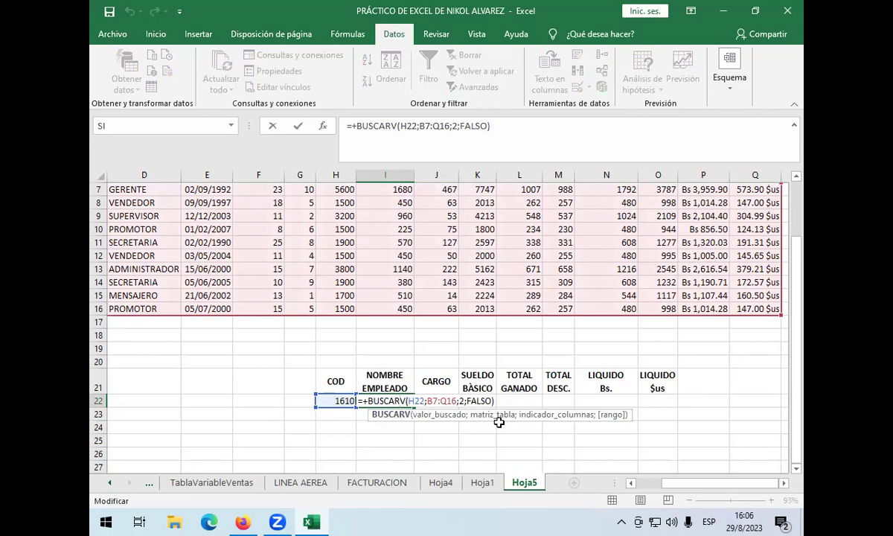
key(Return)
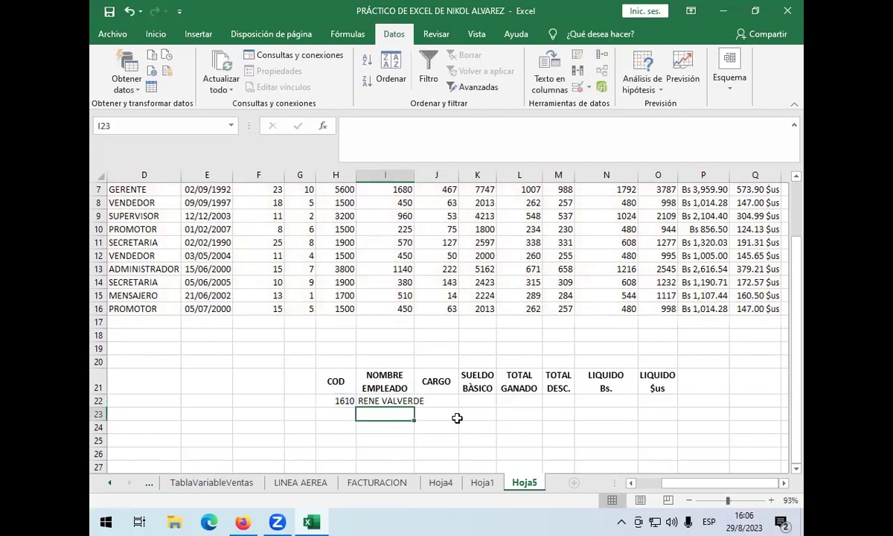
click(343, 401)
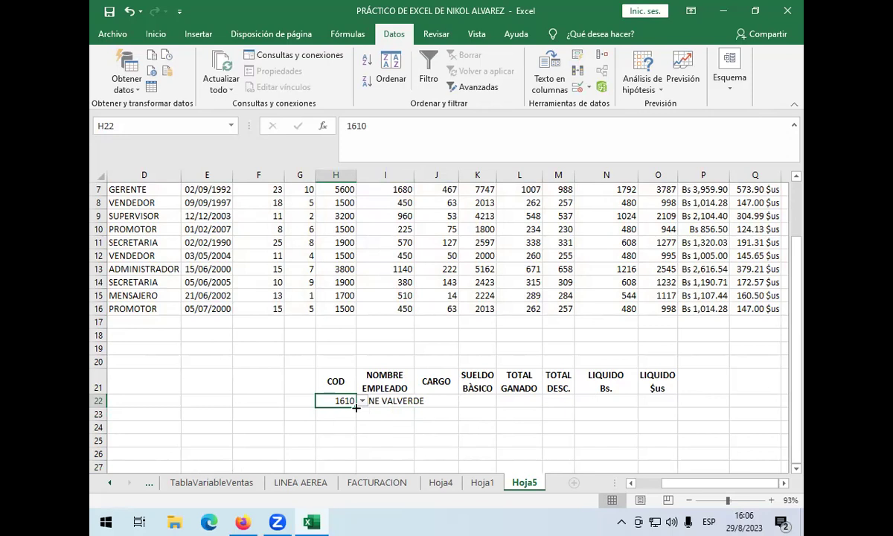
Test the name lookup by choosing code 1603 from the drop-down list in H22
click(360, 402)
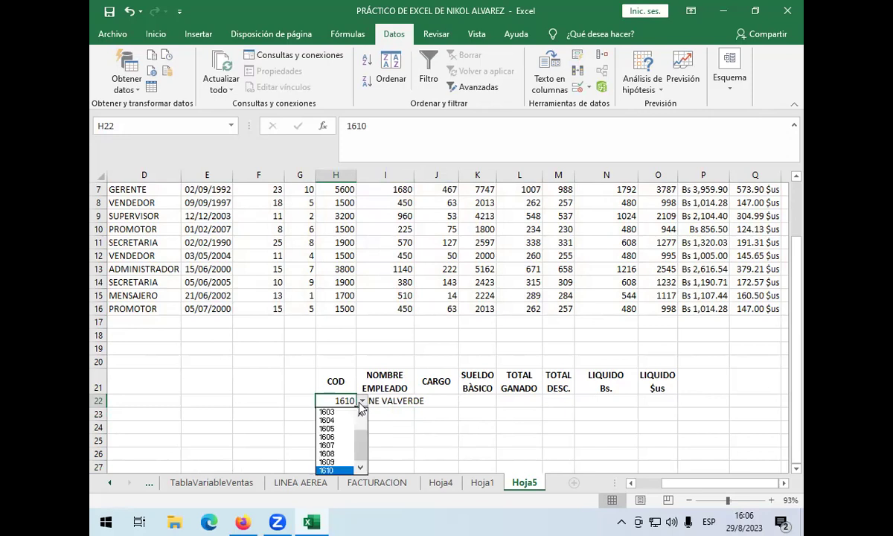
click(357, 414)
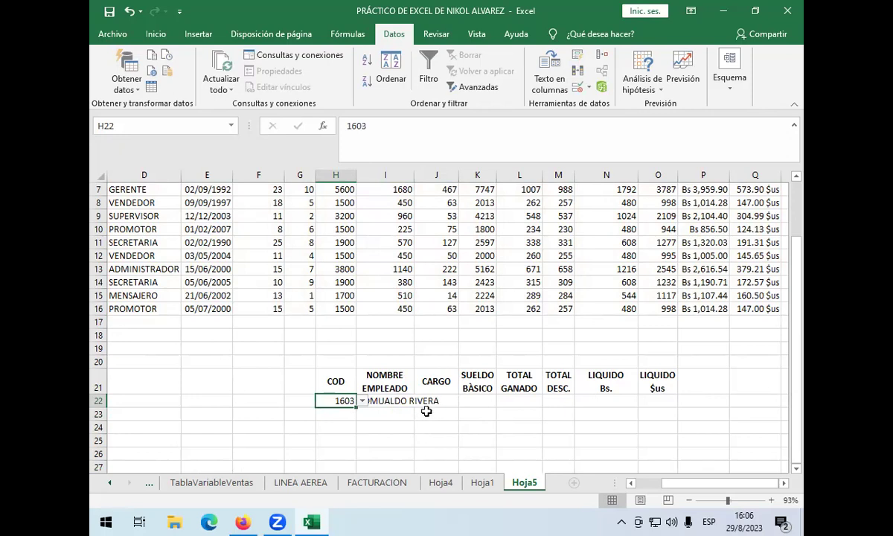
click(445, 400)
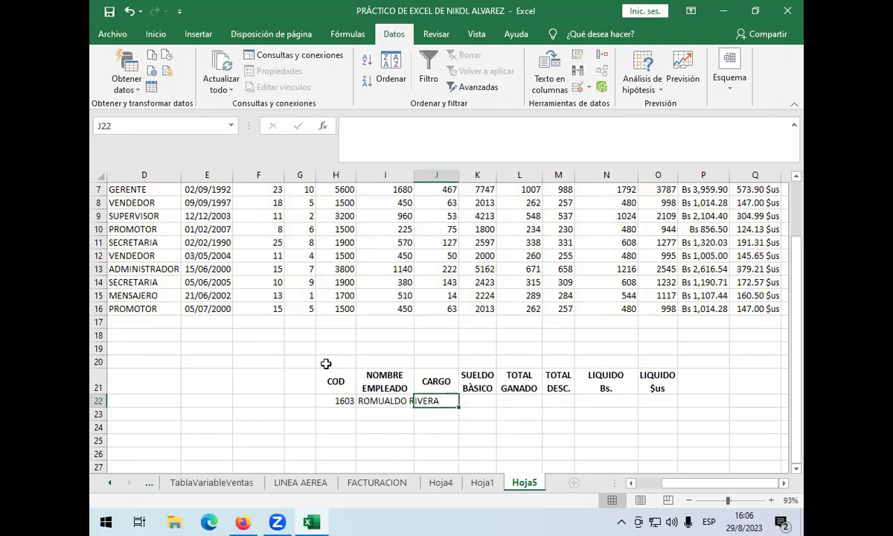
click(347, 403)
click(362, 402)
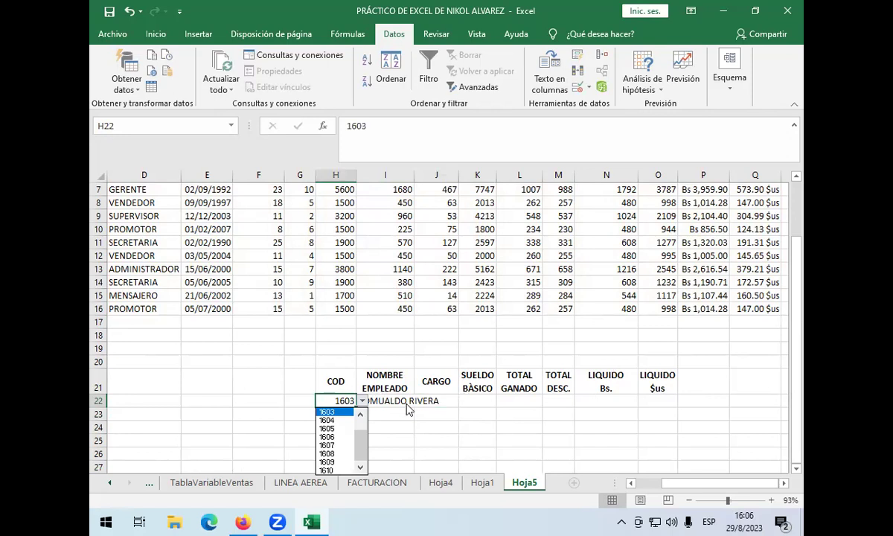
click(404, 402)
click(401, 402)
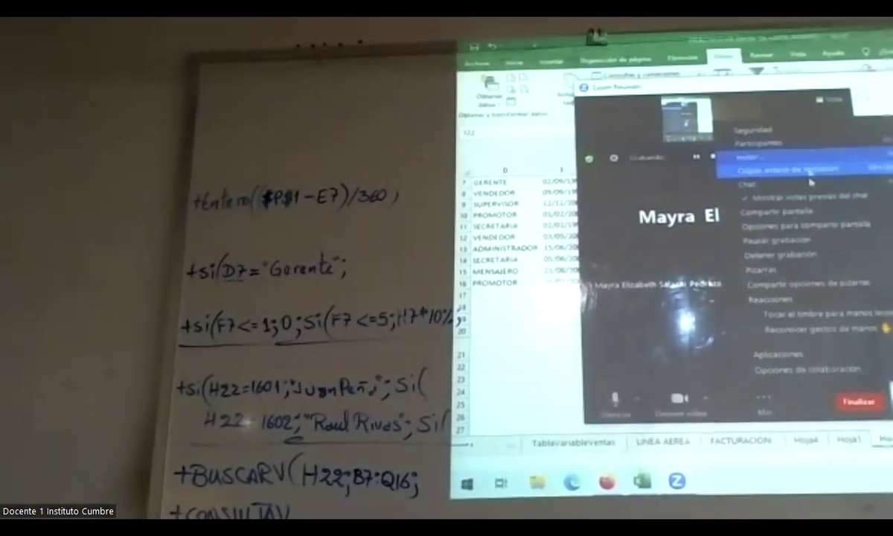
click(809, 245)
click(767, 398)
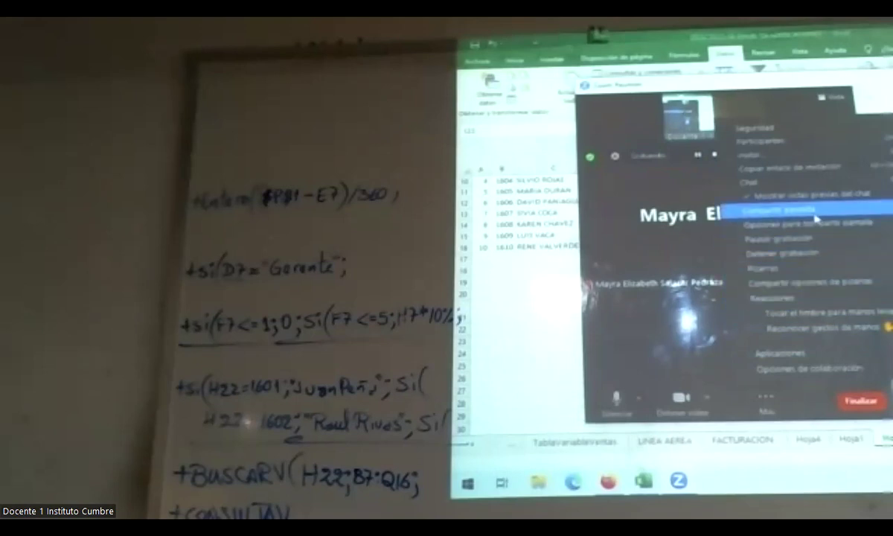
click(766, 206)
double_click(576, 194)
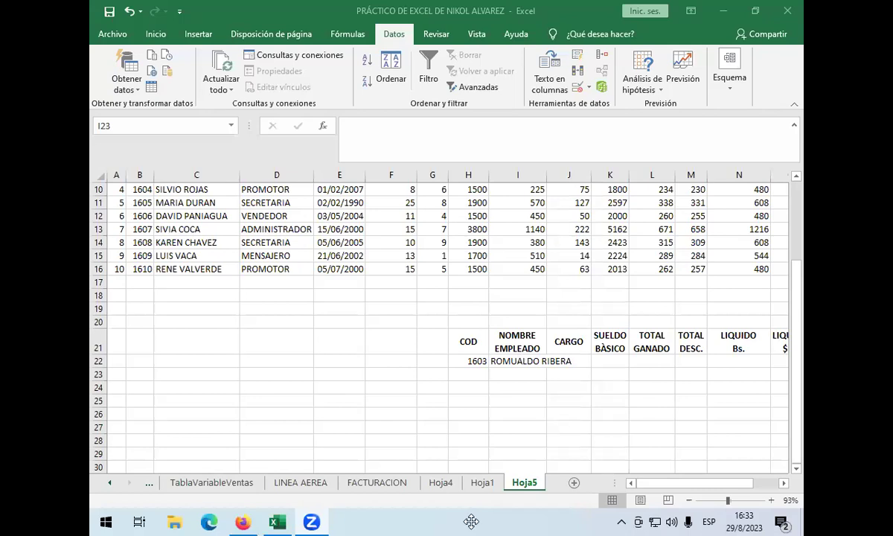
Review the BUSCARV formula in I22 with its referenced ranges and leave it as is
click(526, 351)
double_click(517, 361)
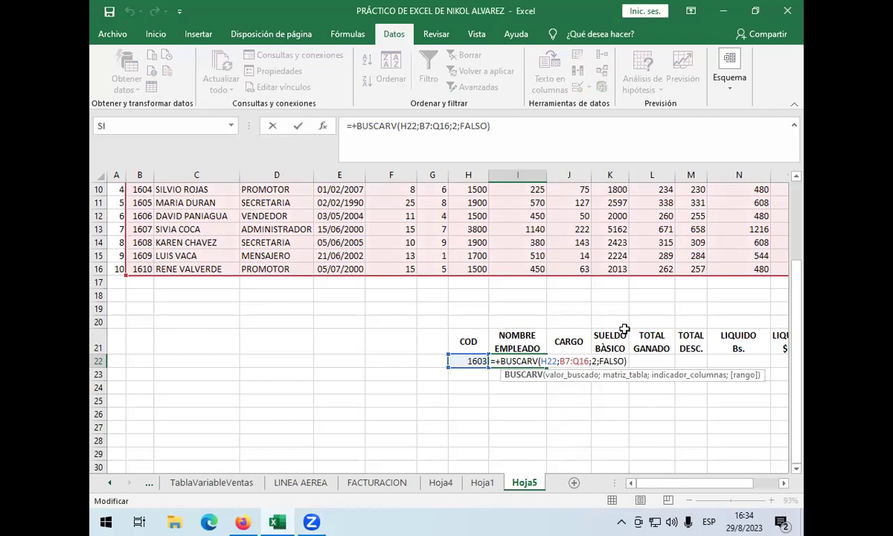
key(Return)
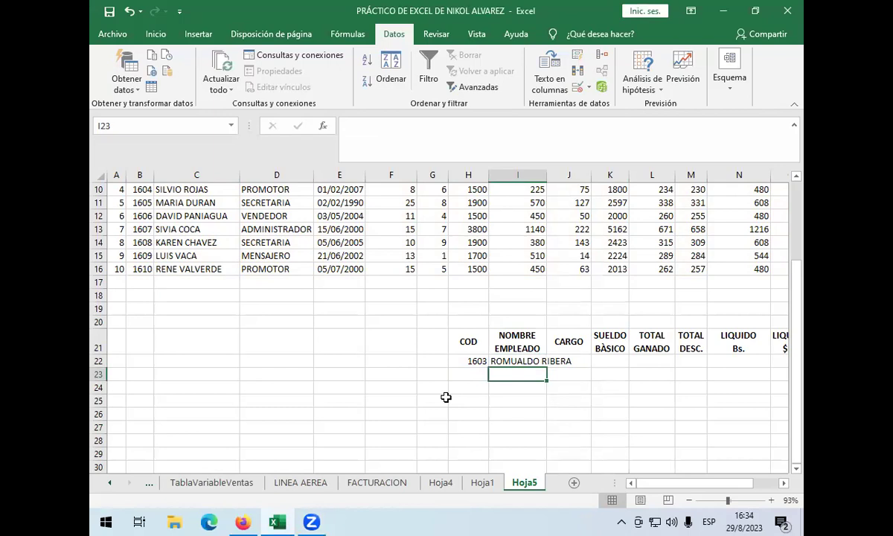
Choose code 1601 from the drop-down list in H22 and select the name result in I22
click(473, 360)
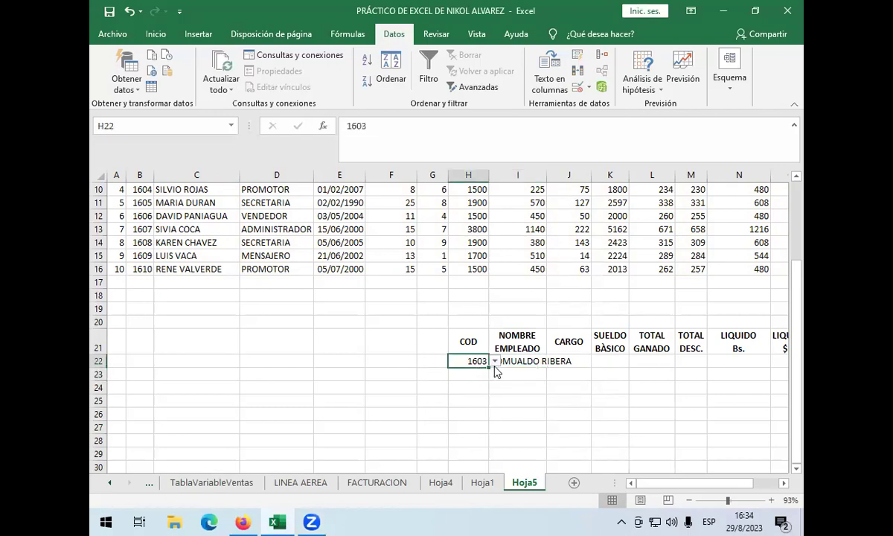
click(494, 360)
click(497, 411)
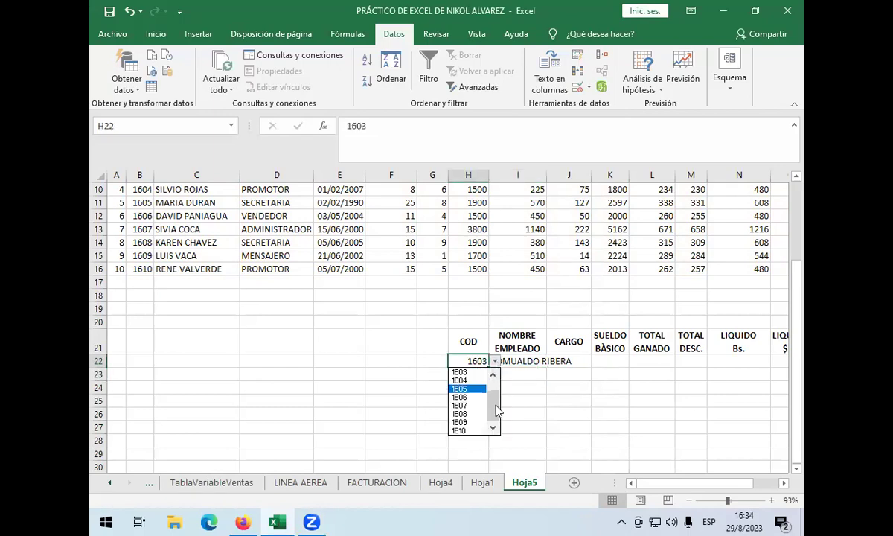
scroll(476, 387, up, 1)
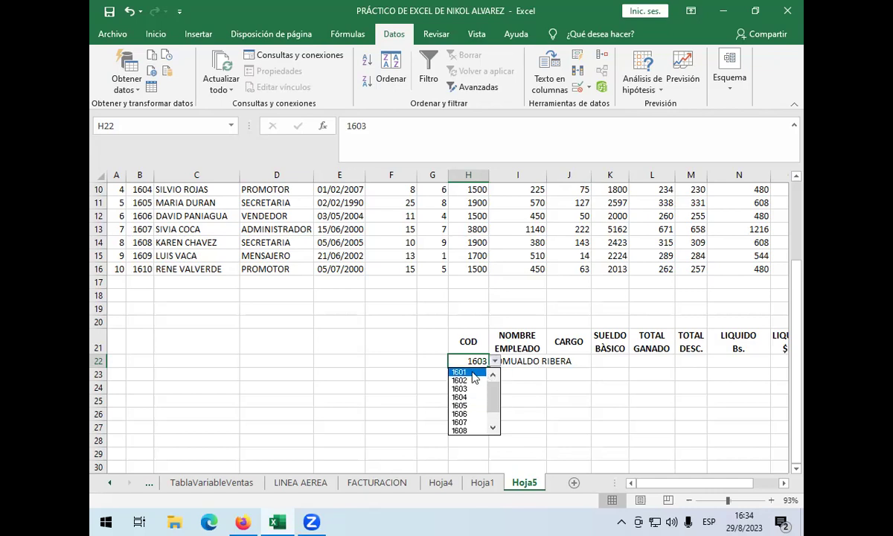
click(471, 372)
click(498, 360)
click(476, 361)
click(513, 360)
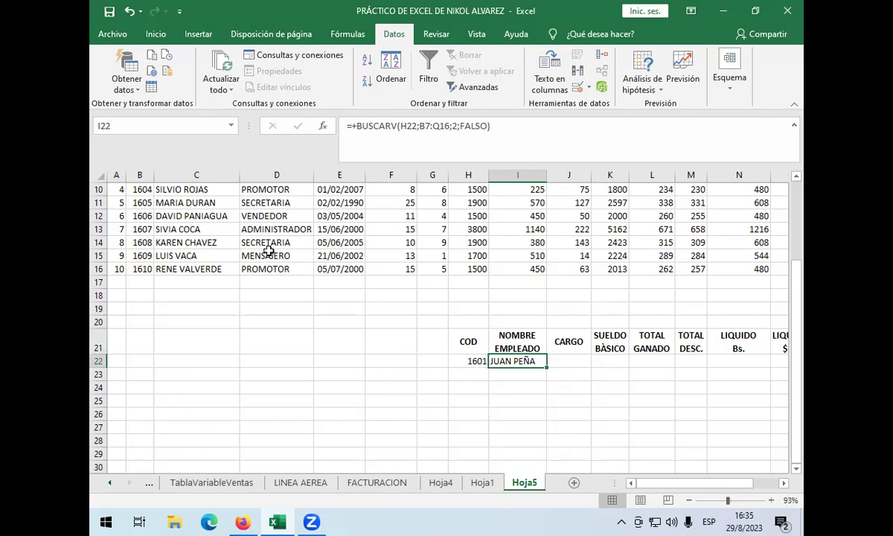
Select the payroll data range B7:Q16 and name it TABLA1
scroll(238, 231, up, 3)
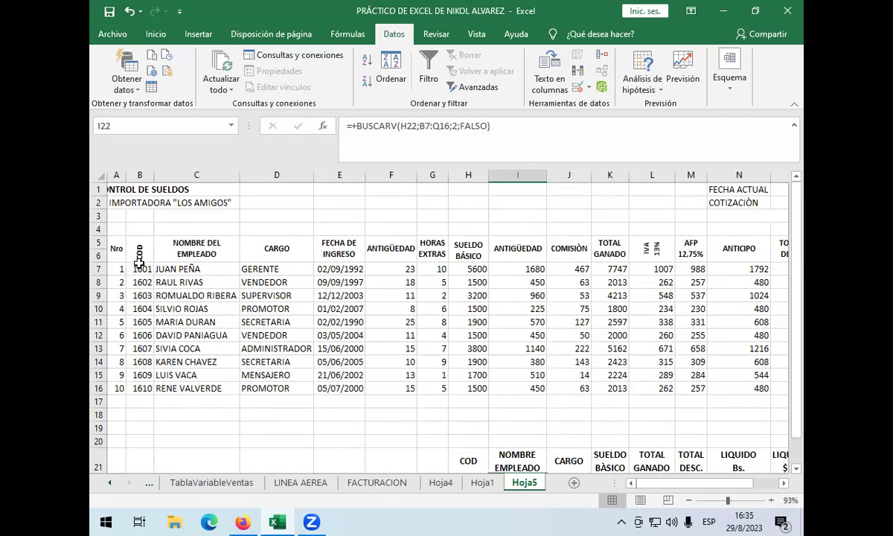
click(135, 269)
drag(143, 270, 756, 385)
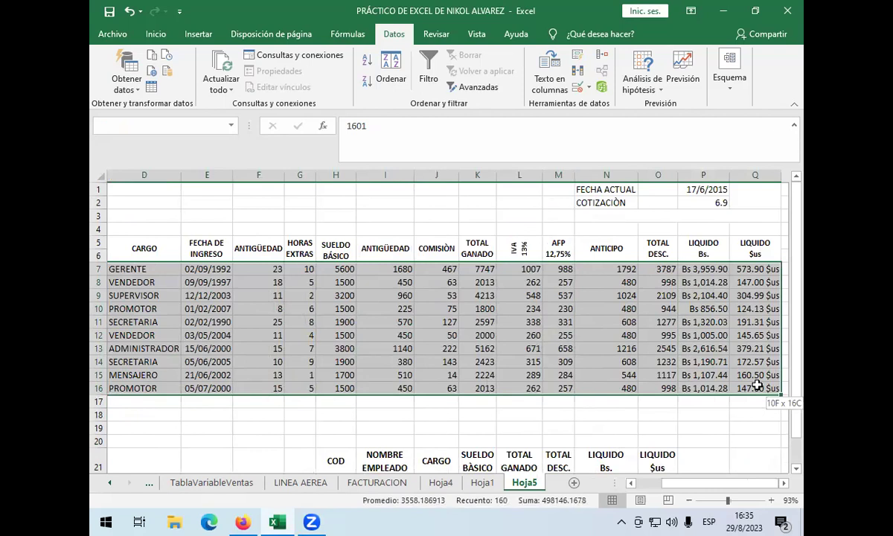
drag(757, 384, 756, 384)
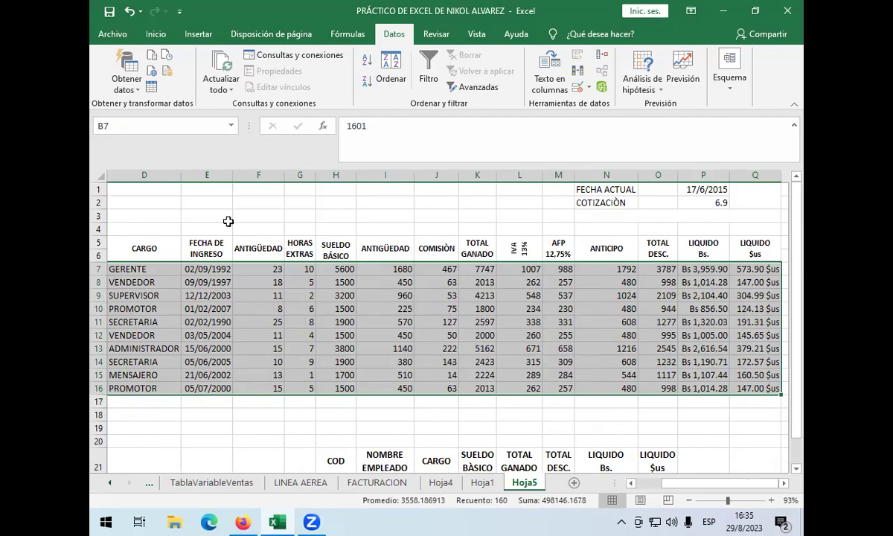
click(174, 129)
text(TABLA 1)
key(BackSpace)
key(BackSpace)
text(1)
key(Return)
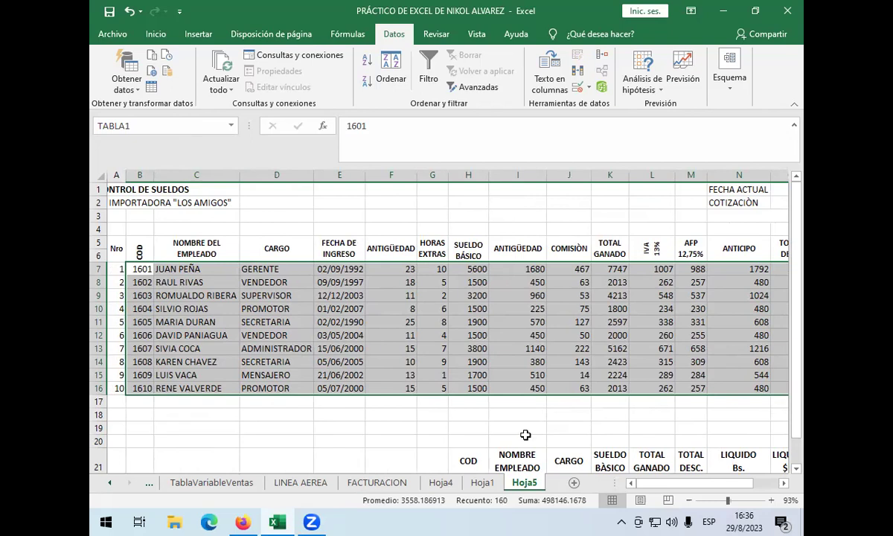
Start a BUSCARV formula in the CARGO cell J22 with the code cell H22 as the lookup value
scroll(550, 401, down, 3)
click(562, 361)
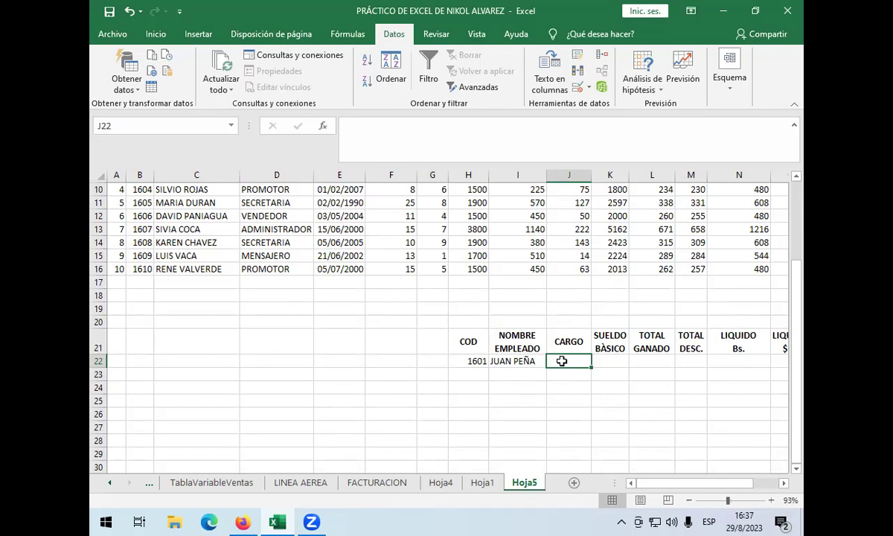
scroll(240, 223, up, 2)
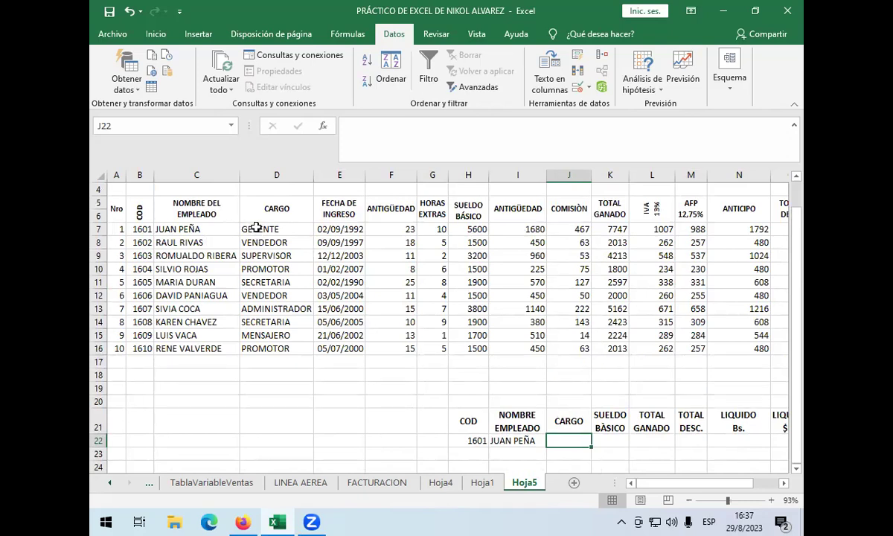
scroll(556, 325, down, 1)
text(+)
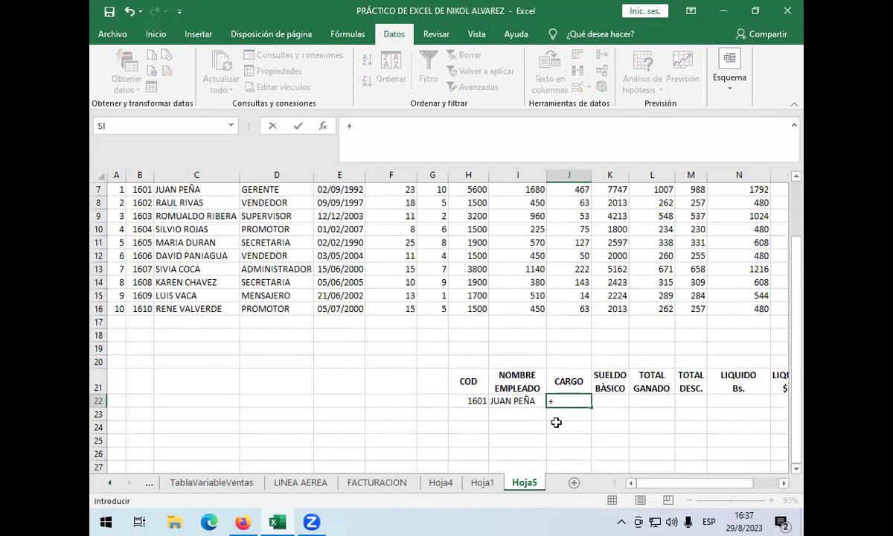
text(BUSCARV)
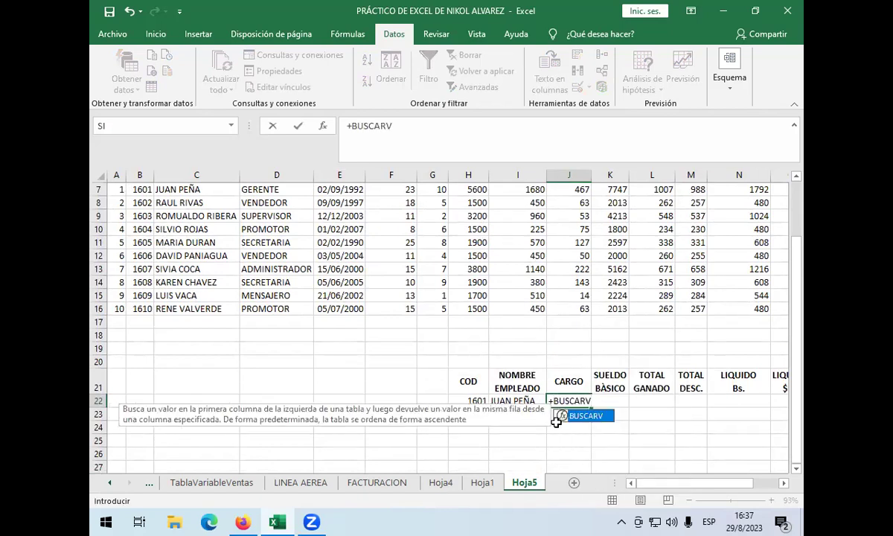
text(()
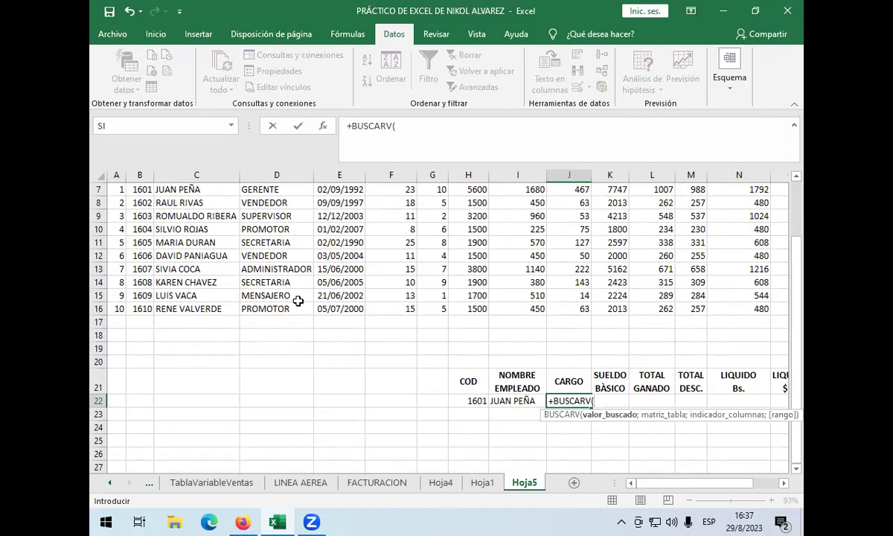
scroll(223, 282, up, 2)
scroll(223, 403, down, 1)
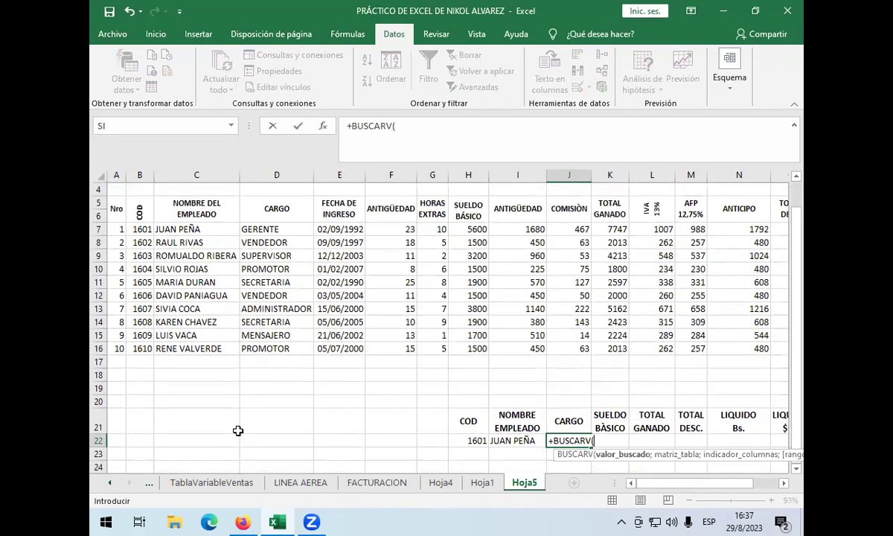
click(470, 439)
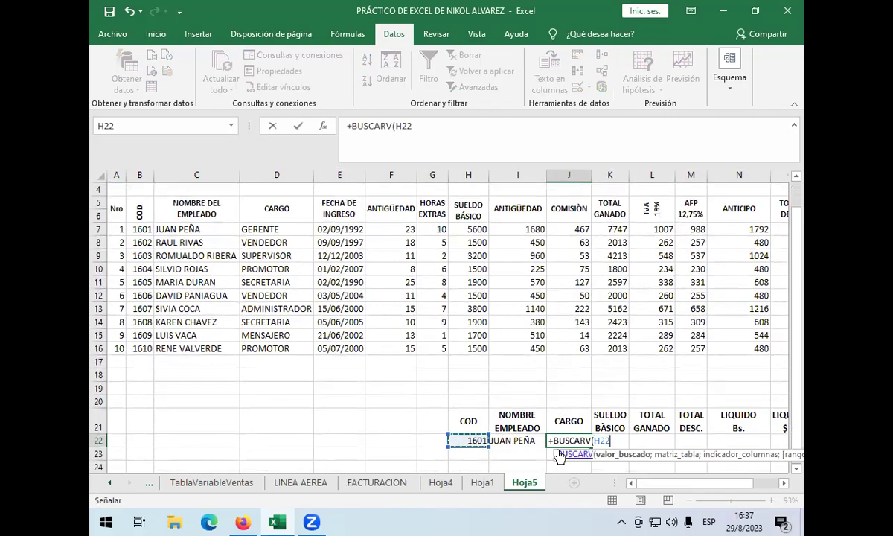
Set the J22 formula's table array to TABLA1 and its column index to 3, and enter the formula
text(;T)
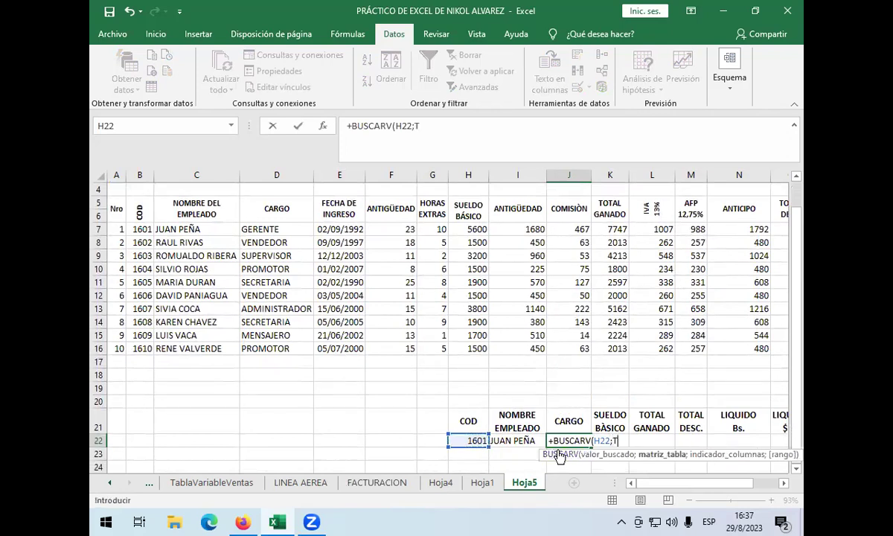
text(ABLAQ)
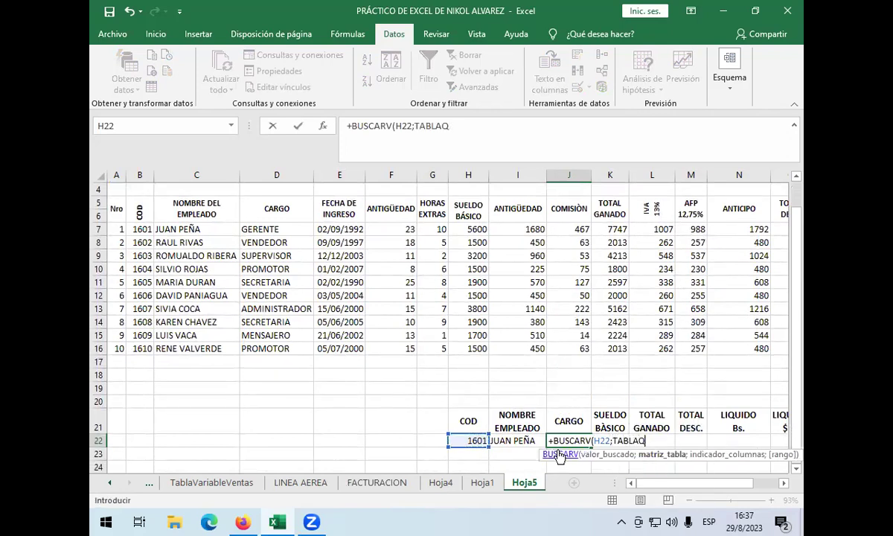
key(BackSpace)
text(1)
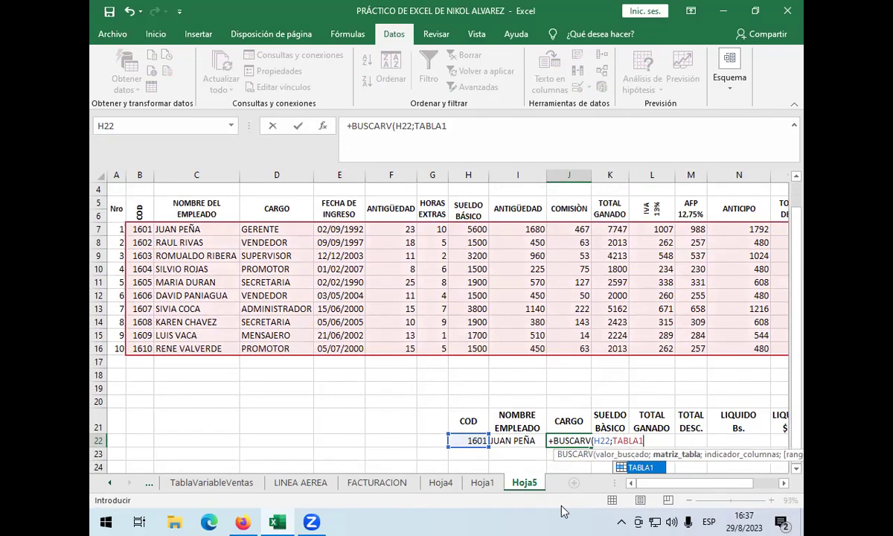
text(;3;)
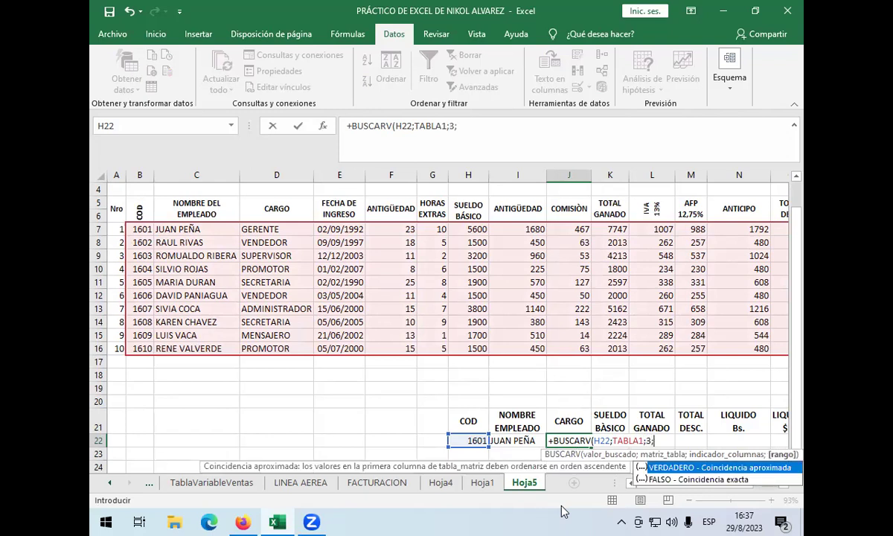
key(Down)
key(Return)
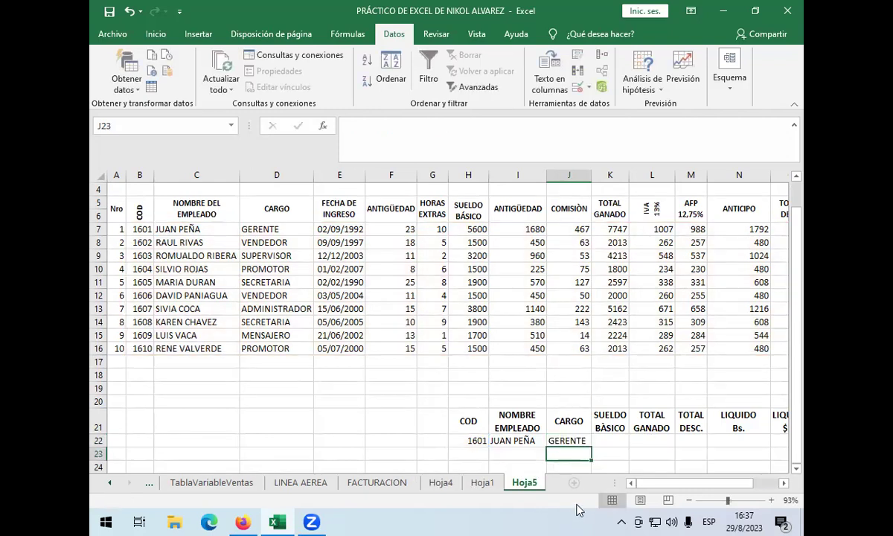
Edit the BUSCARV formula in J22 to add FALSO as the exact match argument
click(569, 440)
double_click(580, 441)
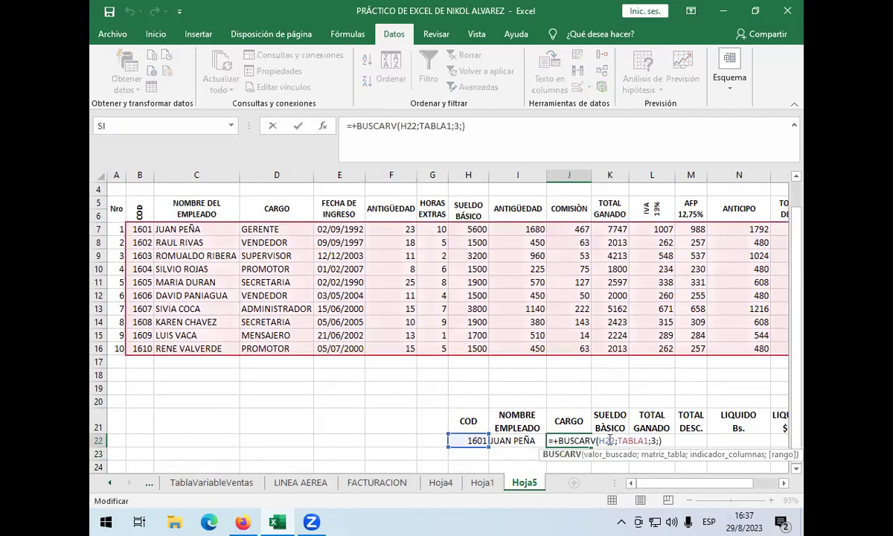
click(671, 441)
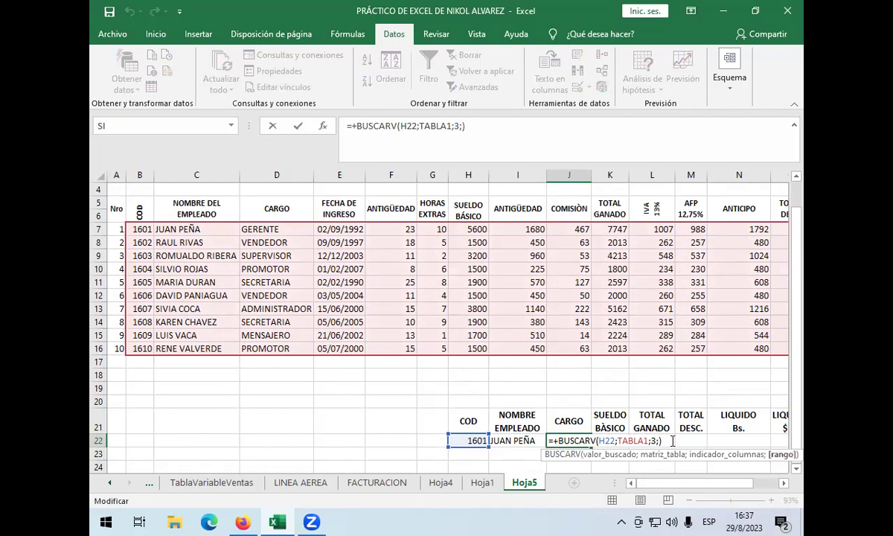
text(FA)
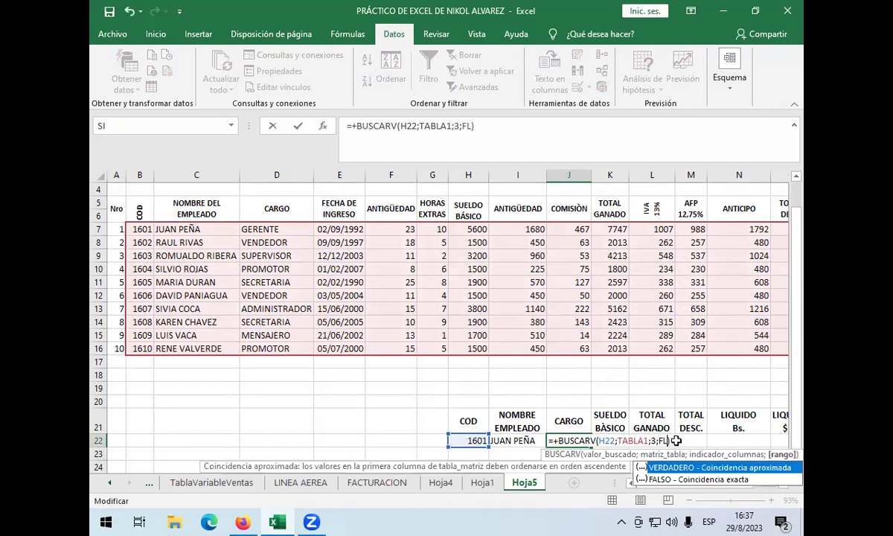
text(LSO)
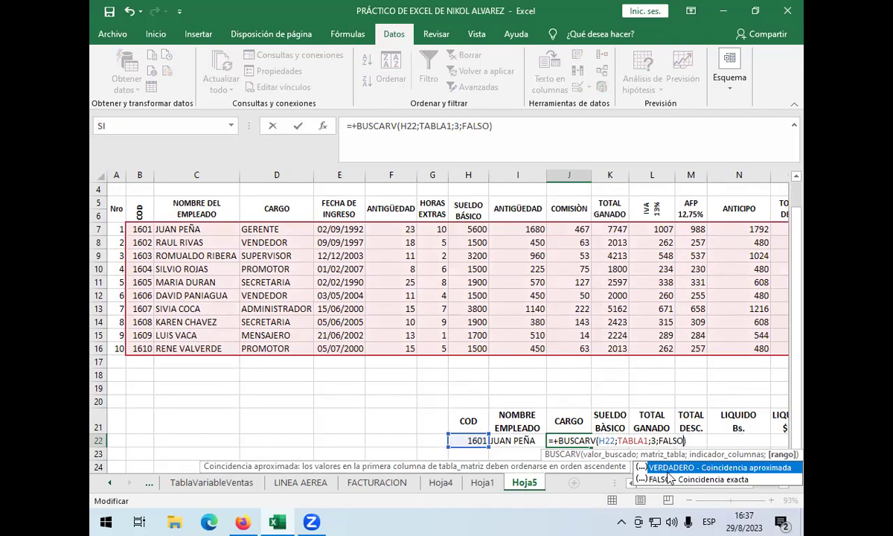
click(694, 441)
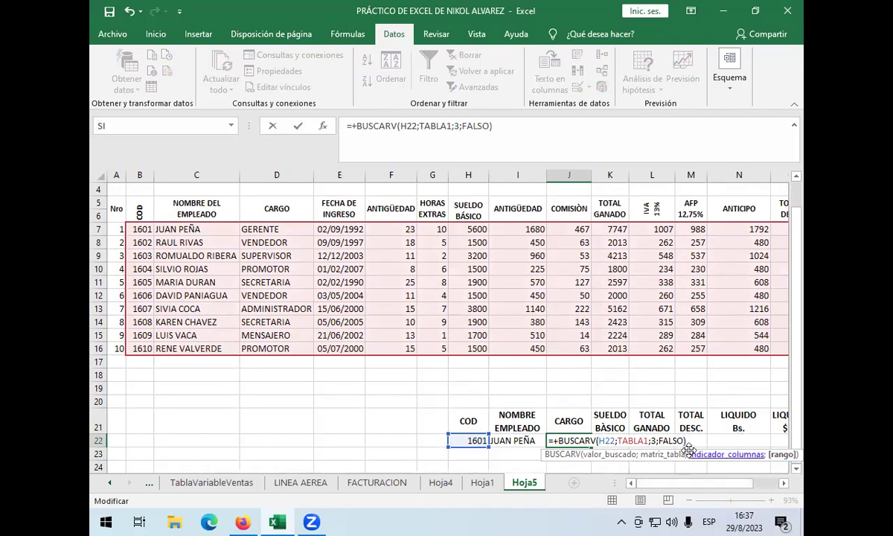
key(Return)
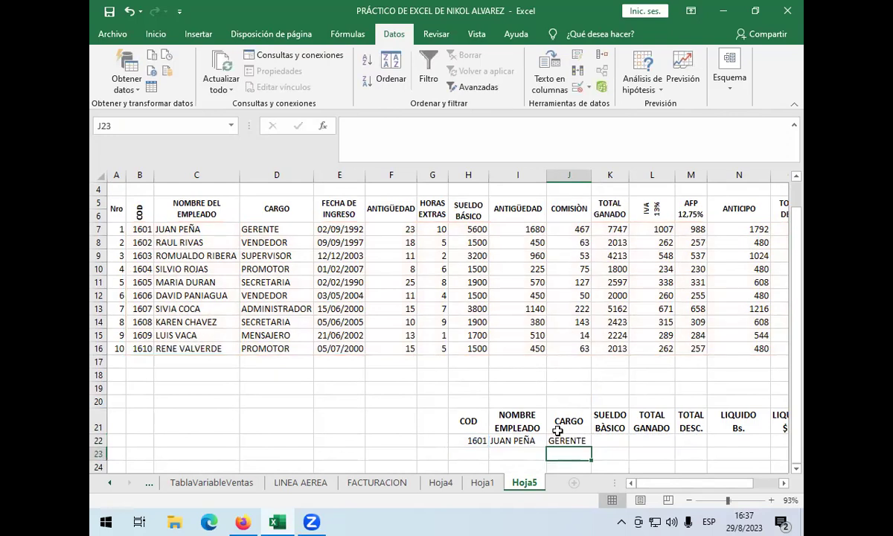
Start a BUSCARV formula in the SUELDO BÀSICO cell K22 with the code cell H22 as the lookup value
click(610, 438)
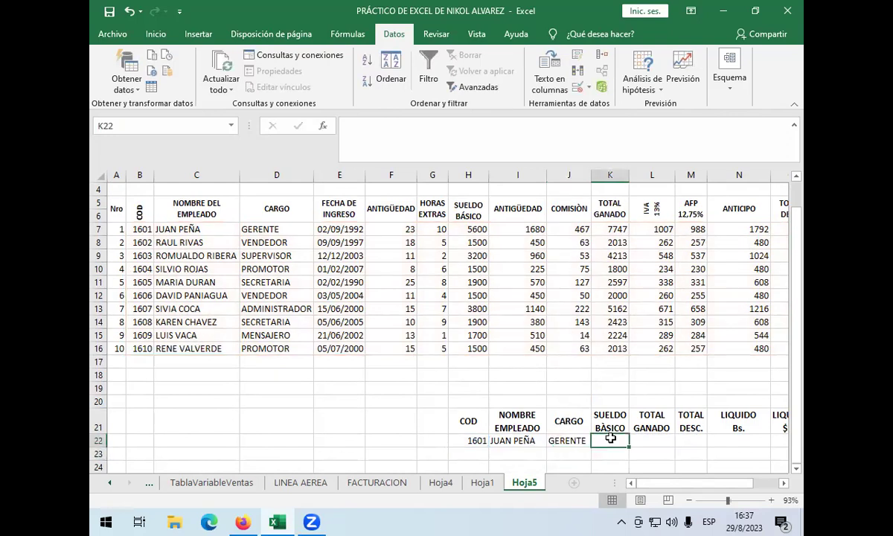
text(+)
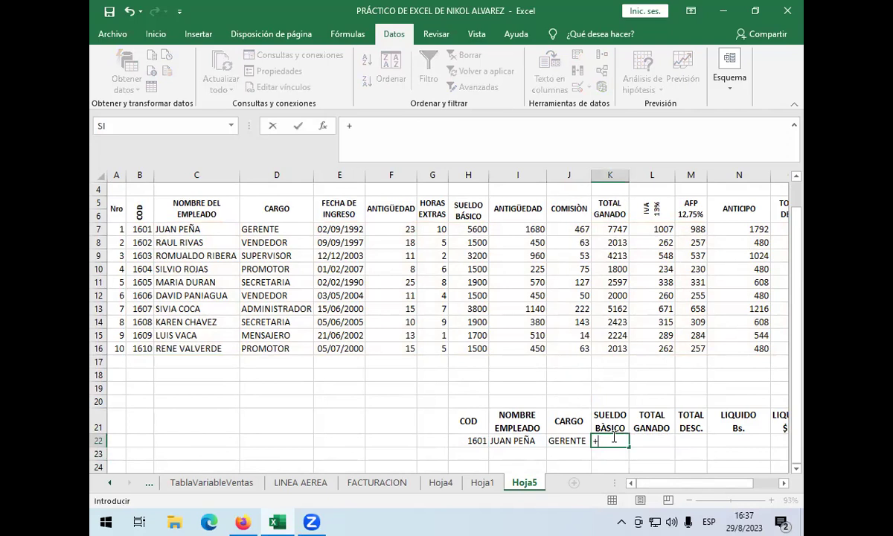
text(BUSCARV8)
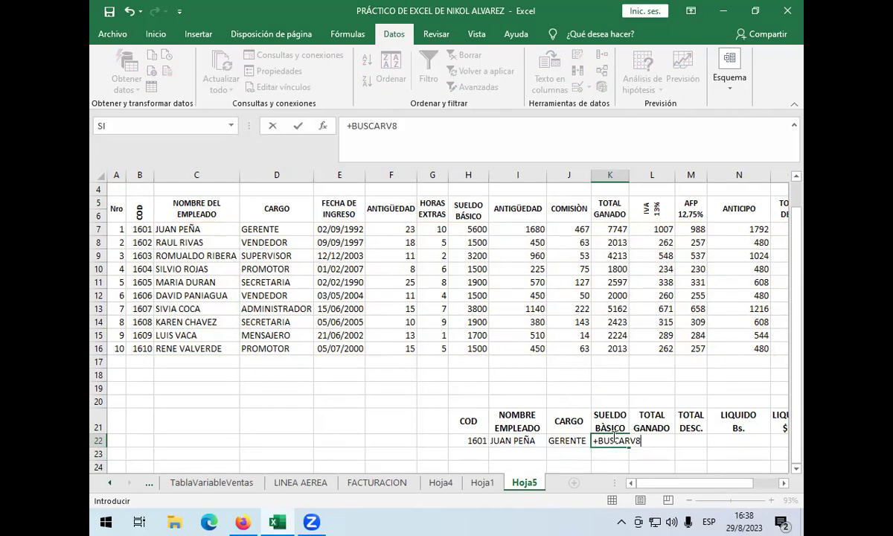
key(BackSpace)
text(v/)
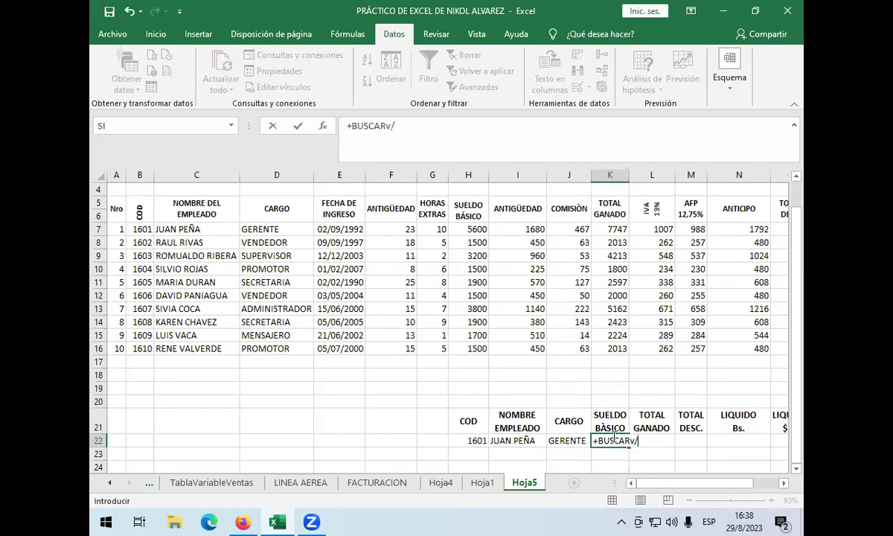
key(BackSpace)
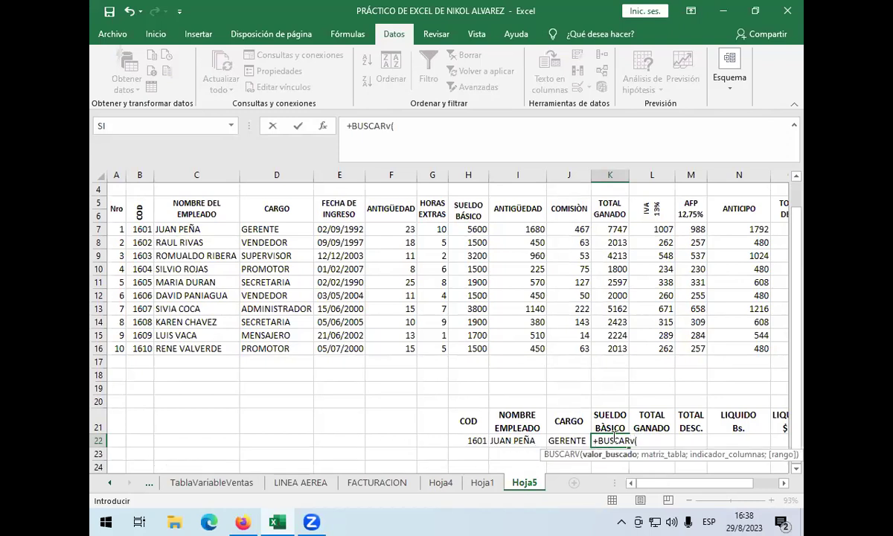
key(Left)
key(Right)
key(BackSpace)
key(BackSpace)
key(BackSpace)
key(BackSpace)
key(BackSpace)
key(BackSpace)
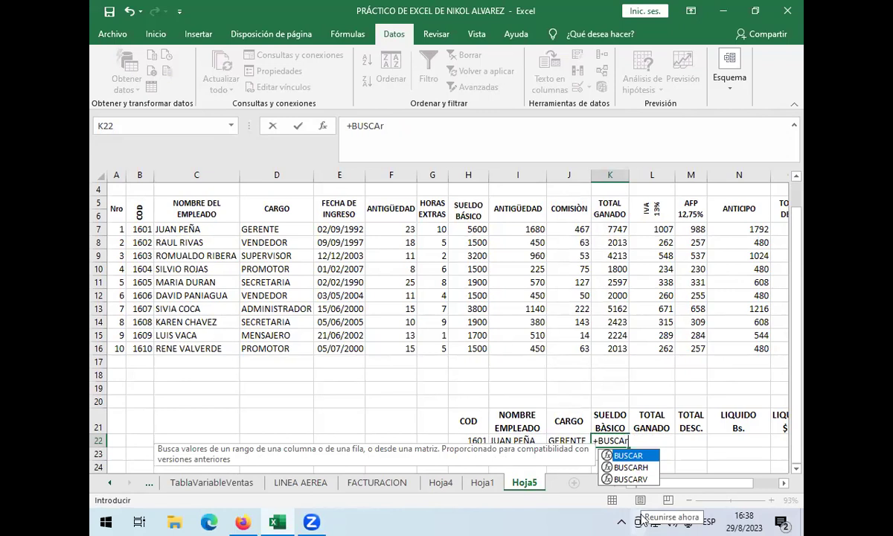
text(rv)
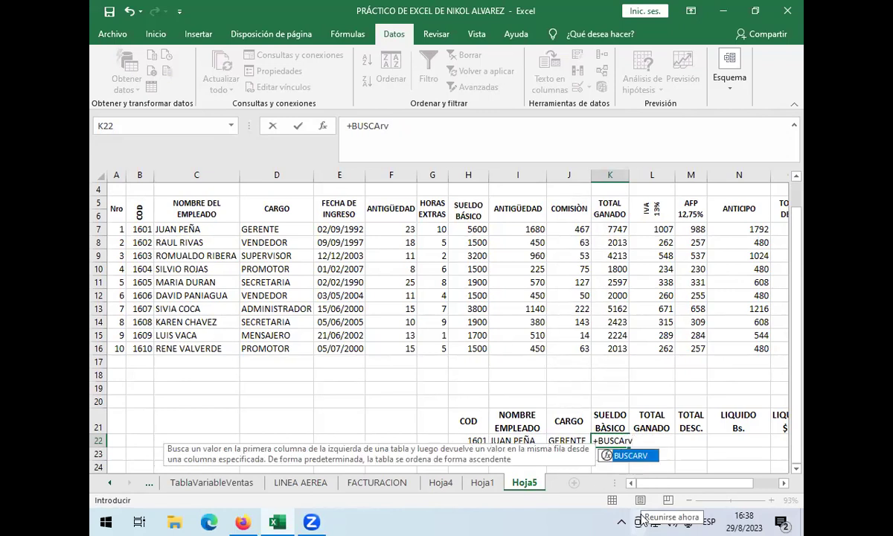
key(BackSpace)
key(BackSpace)
text(RC)
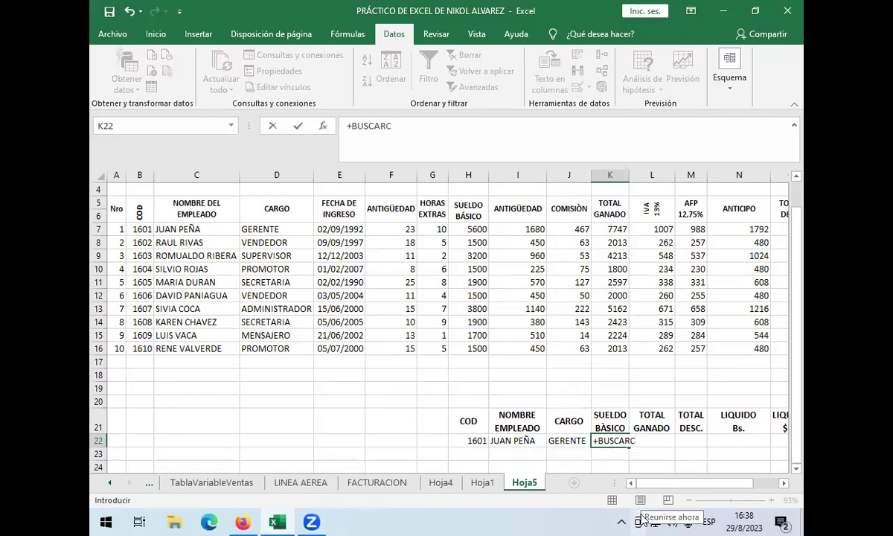
key(BackSpace)
text(V)
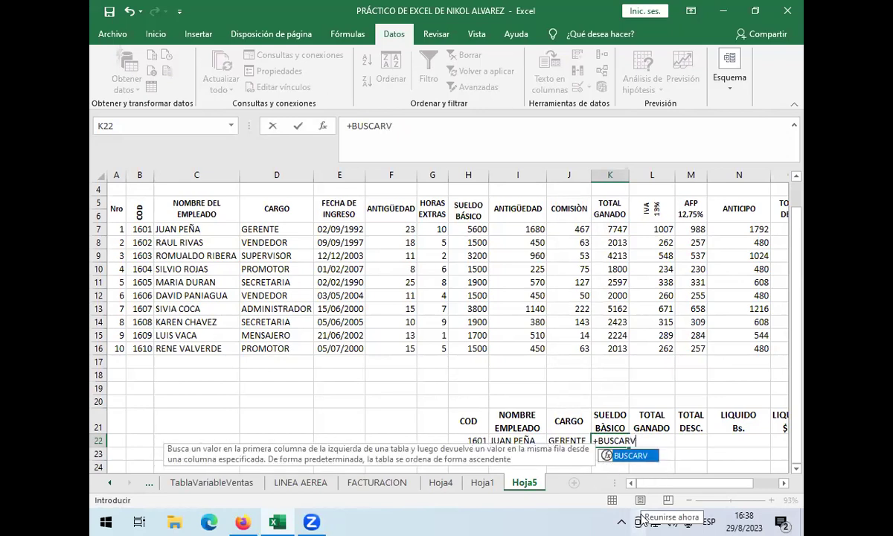
text(()
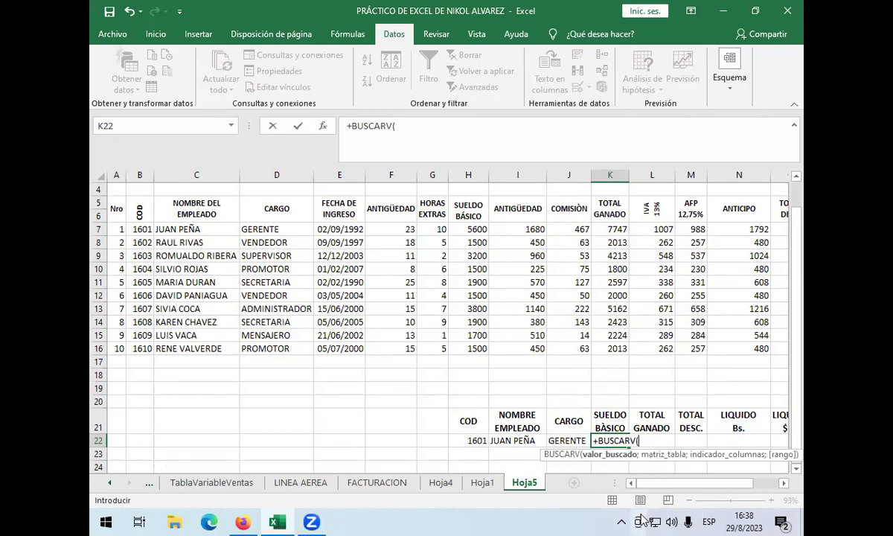
click(474, 439)
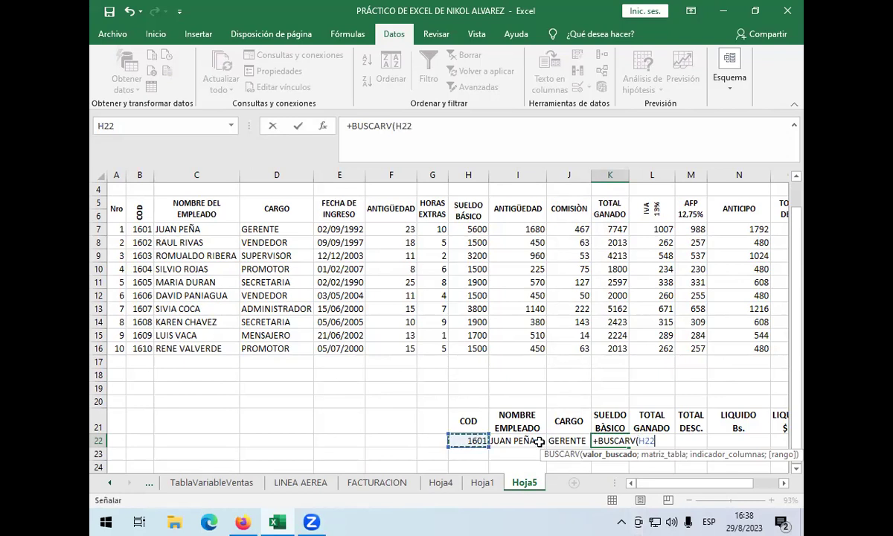
Complete the K22 formula with TABLA1 as table array, column index 7 and FALSO for exact match, and enter it
text(; TABLA1)
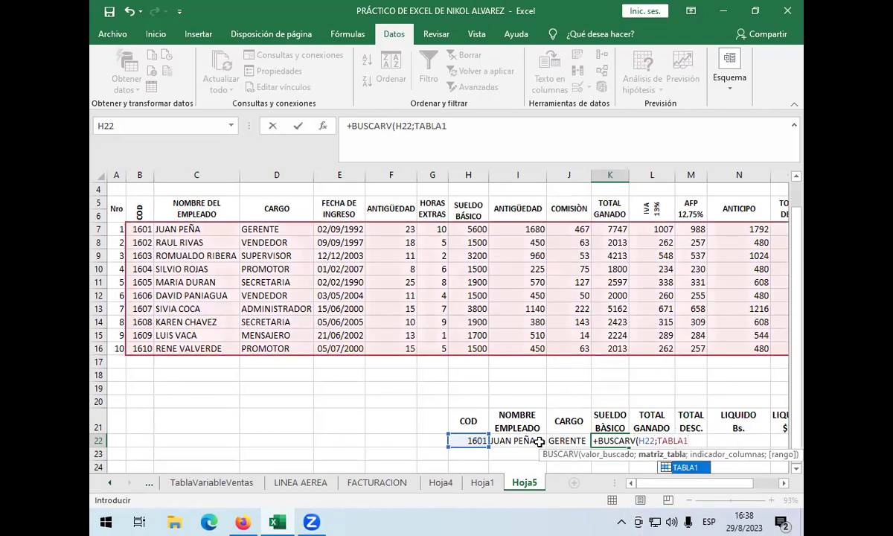
text(;7;FA)
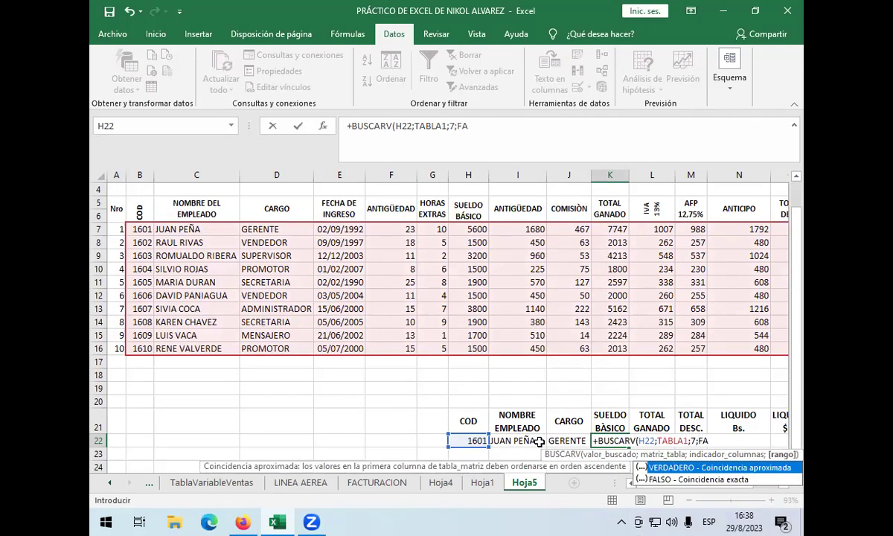
double_click(677, 479)
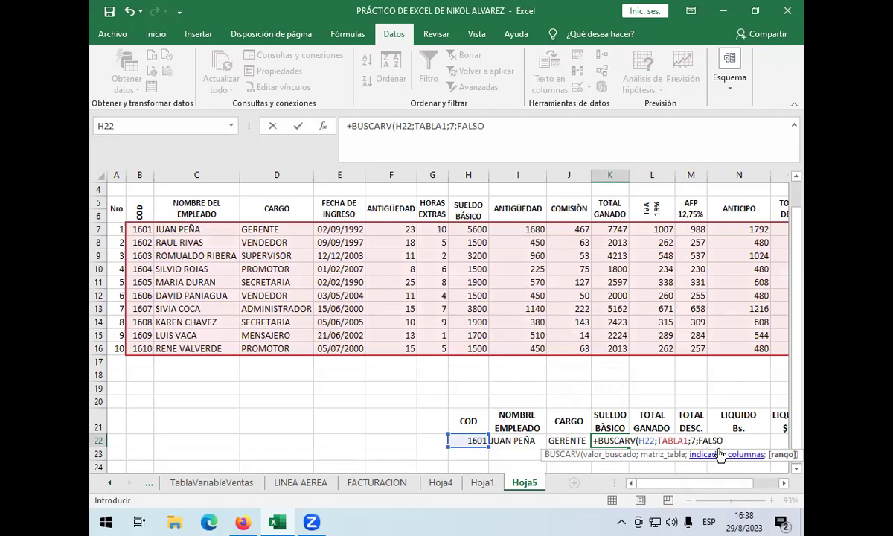
text())
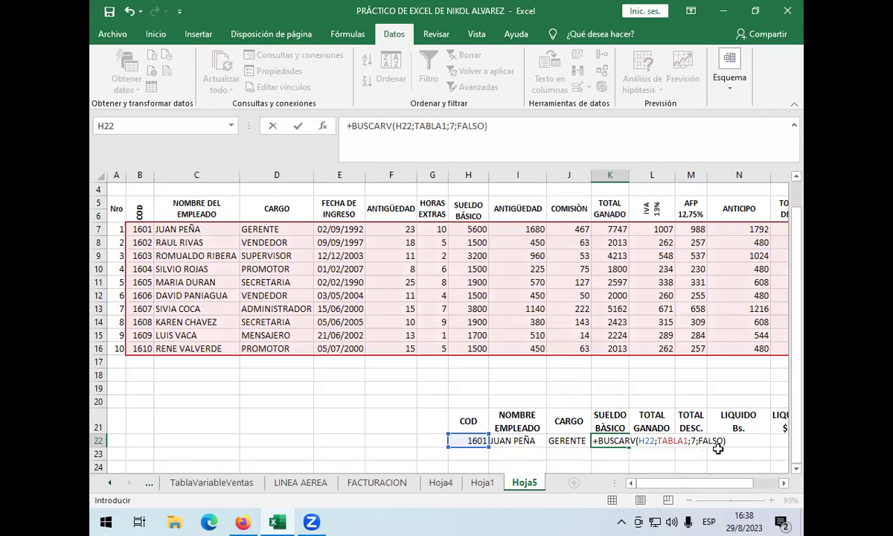
key(Return)
scroll(714, 445, right, 3)
scroll(721, 383, down, 2)
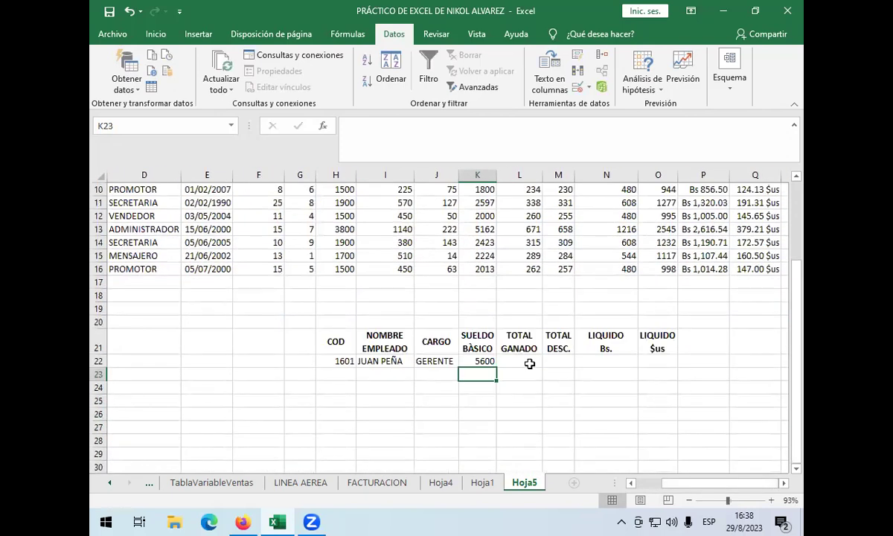
double_click(529, 363)
text(+SI)
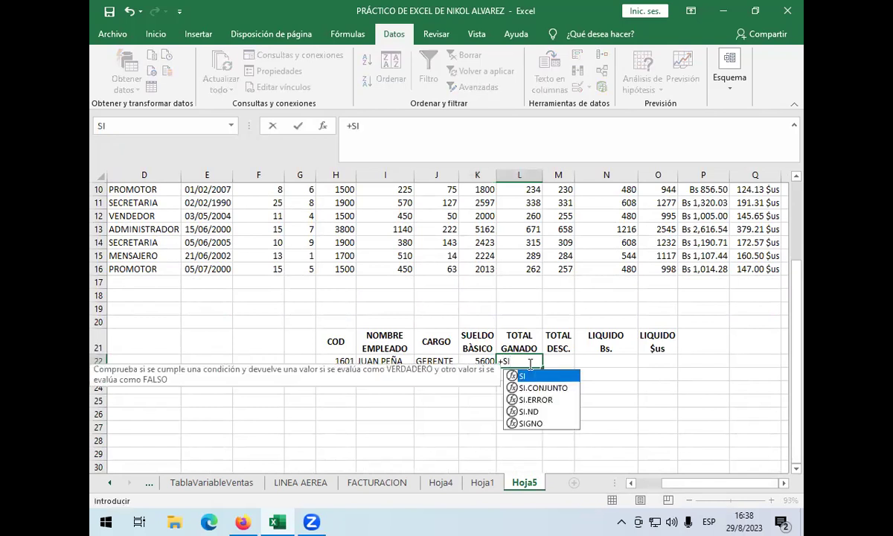
key(BackSpace)
key(BackSpace)
key(BackSpace)
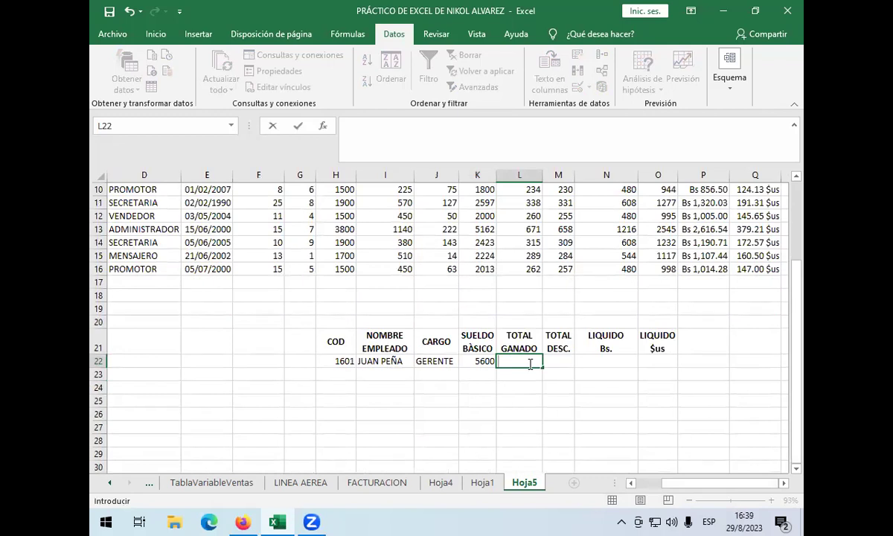
Review the BUSCARV formula in K22 against the payroll table's columns and close it without changes
double_click(462, 361)
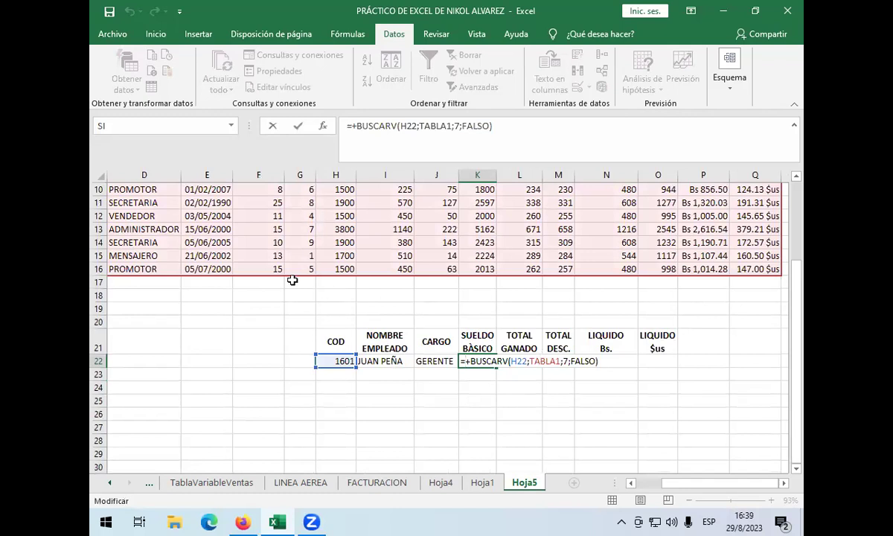
scroll(151, 286, up, 3)
scroll(151, 286, up, 1)
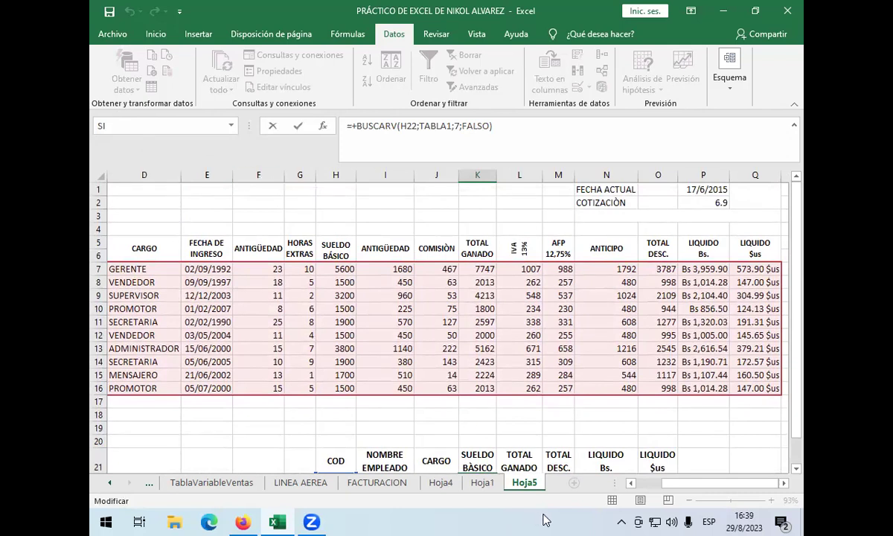
click(231, 126)
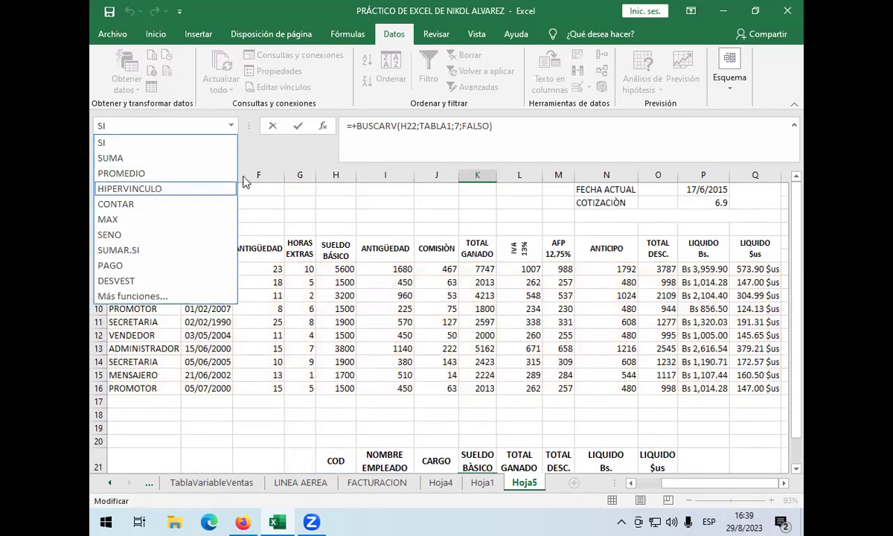
click(231, 125)
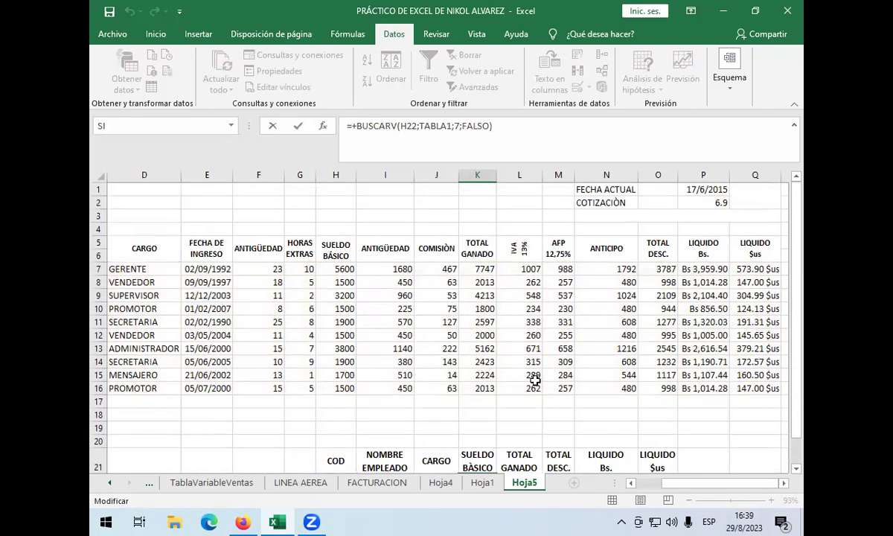
scroll(534, 378, down, 4)
key(F2)
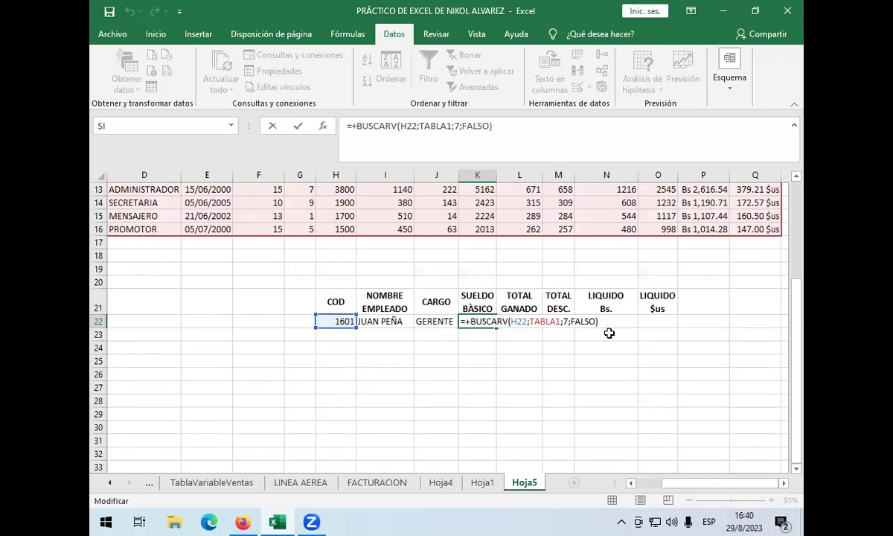
key(Return)
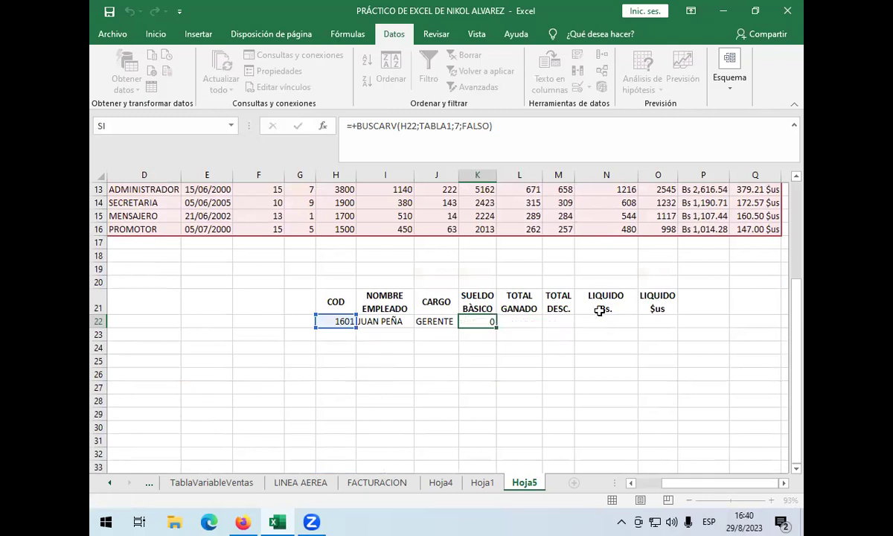
Start a BUSCARV formula in the TOTAL GANADO cell L22 with the code cell H22 as the lookup value
click(533, 321)
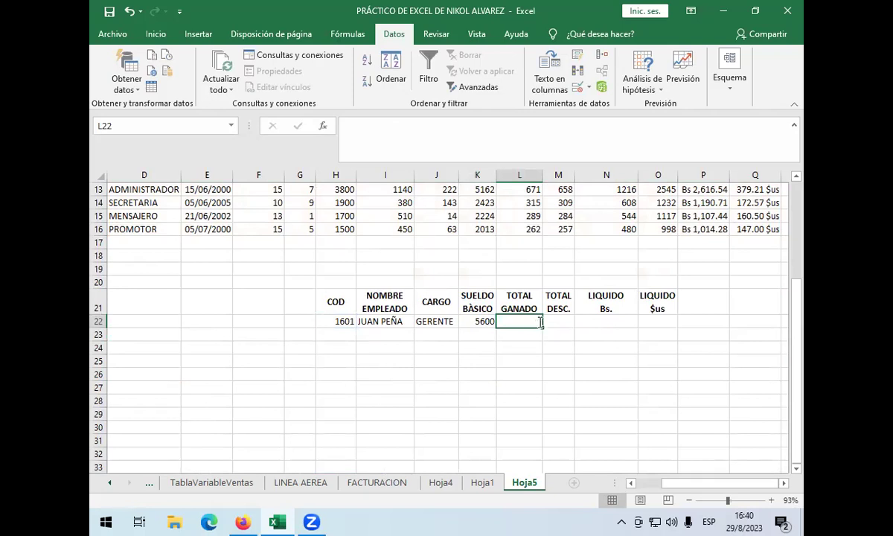
text(+)
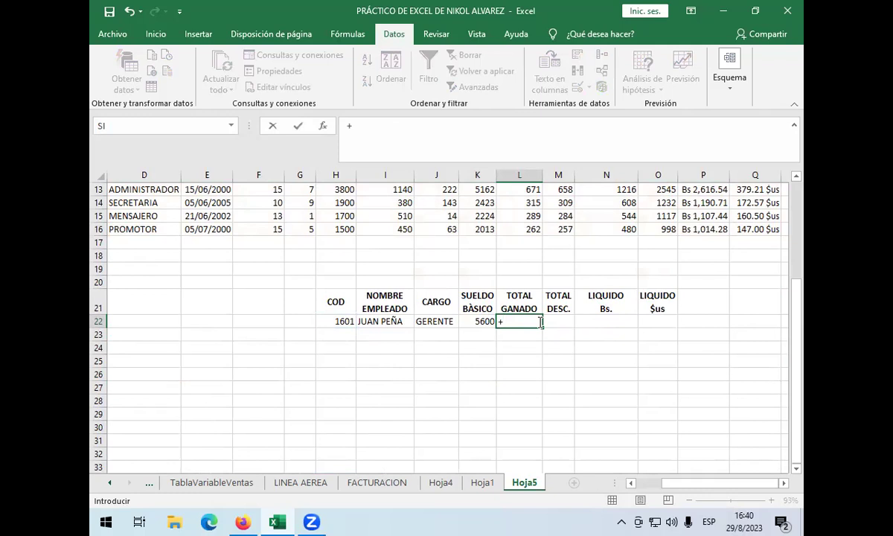
text(BUSCARV)
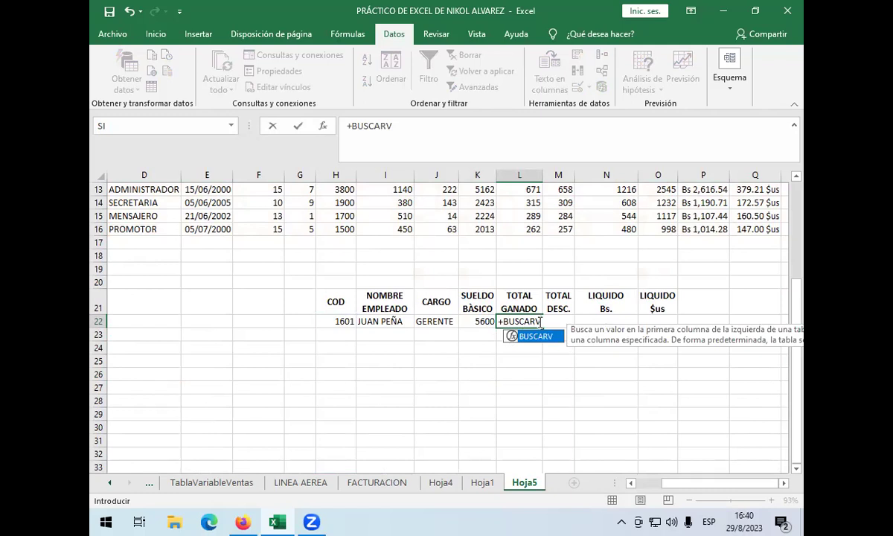
text(()
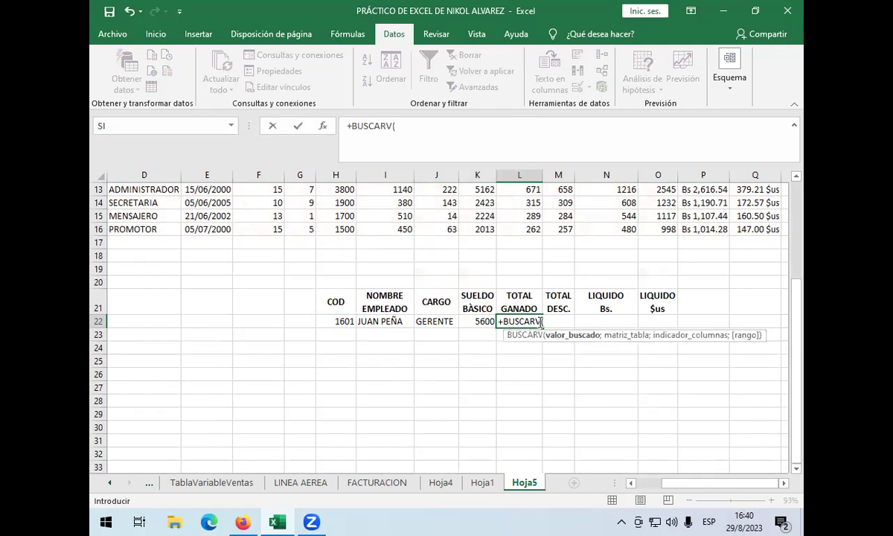
click(343, 320)
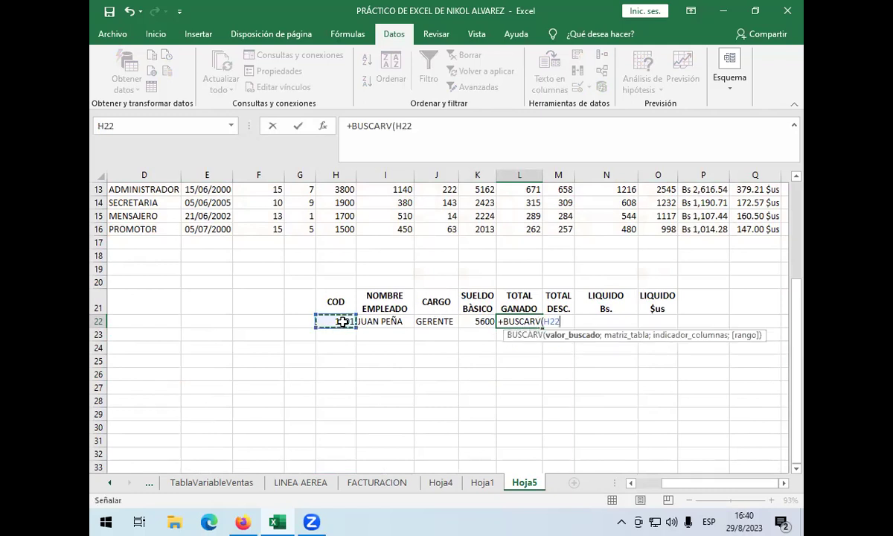
Add TABLA1 as the table array of the BUSCARV formula in the TOTAL GANADO cell L22
text(;)
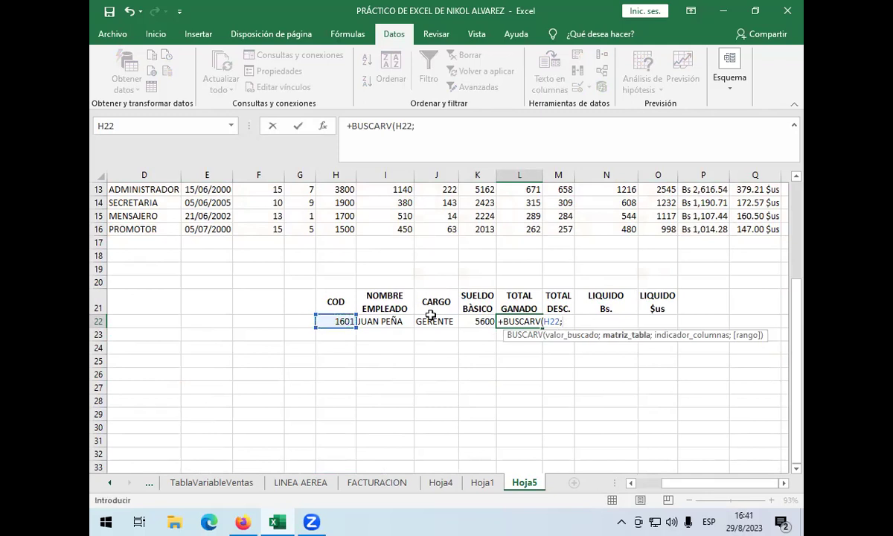
text(TA)
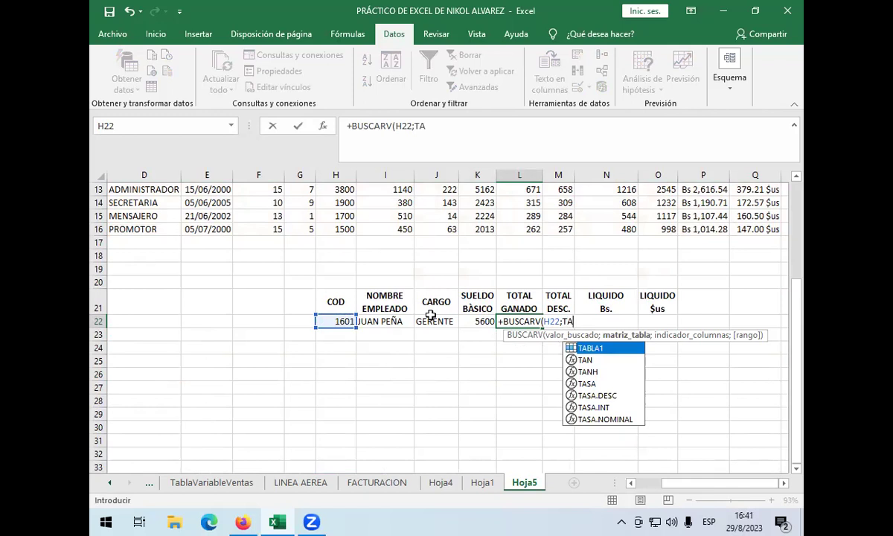
text(BLA1)
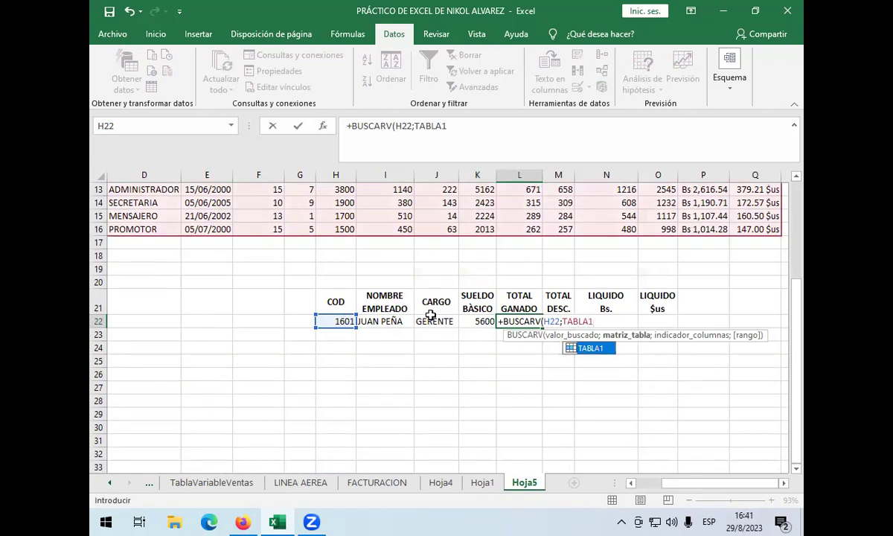
text(;)
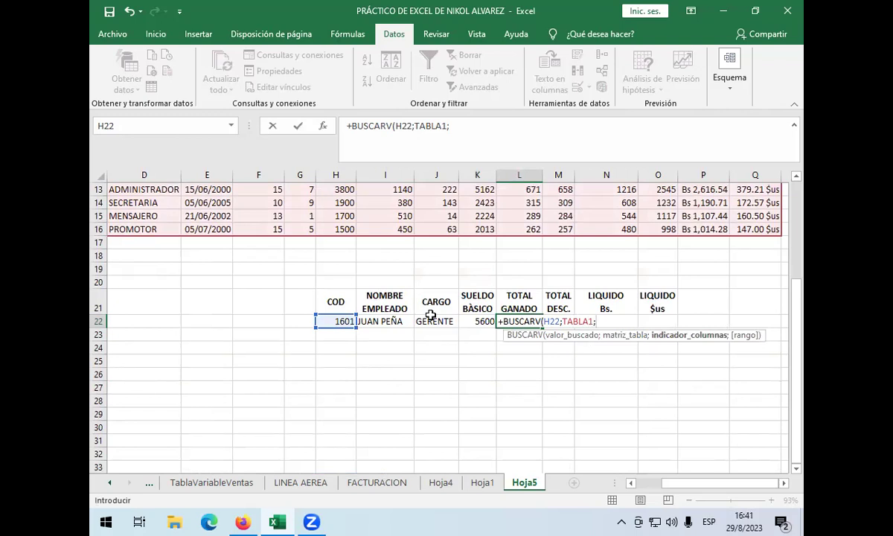
Complete the L22 formula with the TOTAL GANADO column index 10 and FALSO for exact match, and enter it
scroll(354, 283, up, 3)
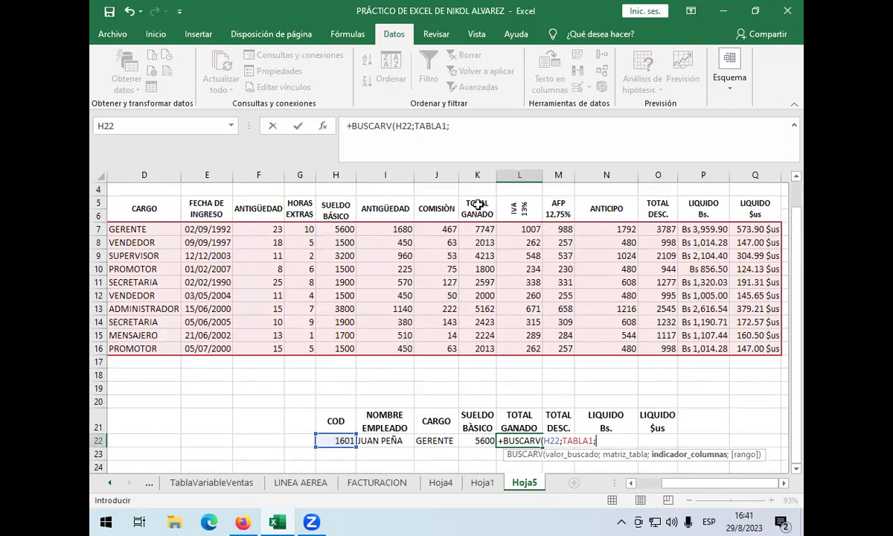
scroll(479, 210, up, 1)
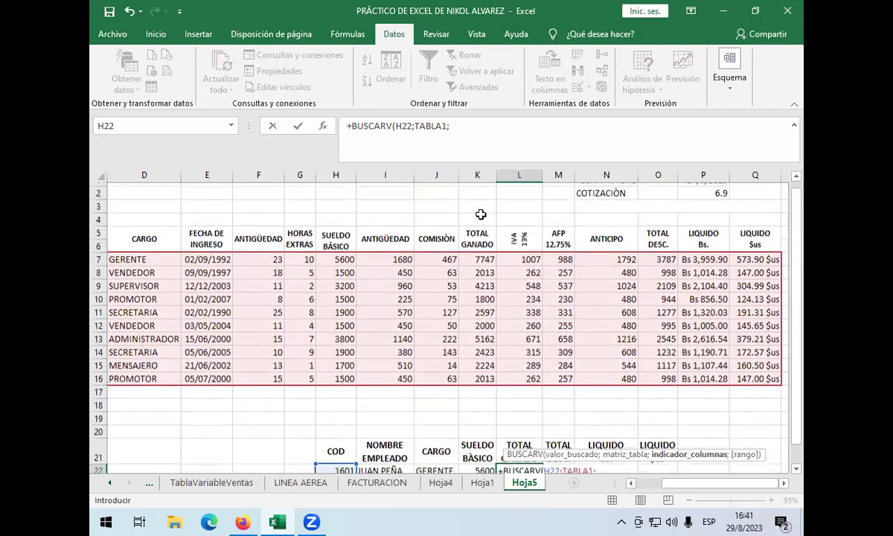
scroll(481, 214, up, 1)
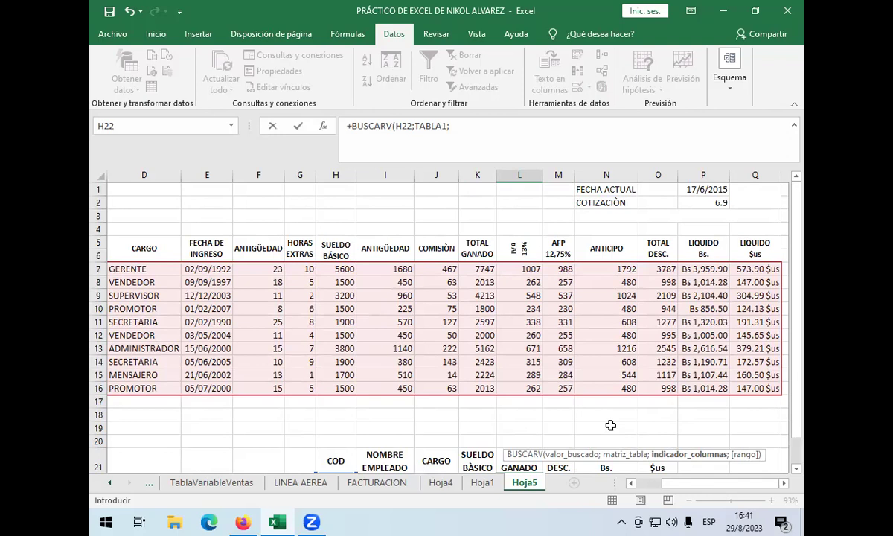
scroll(610, 424, down, 2)
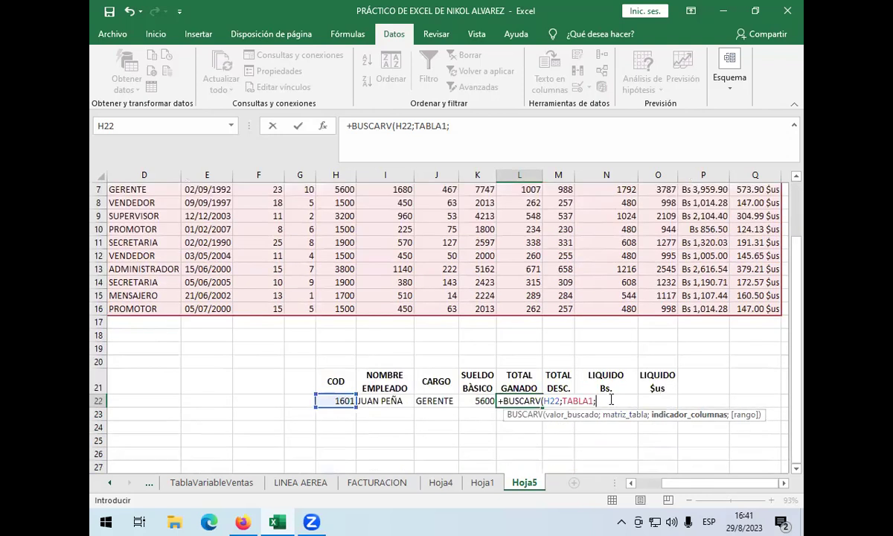
scroll(577, 383, up, 1)
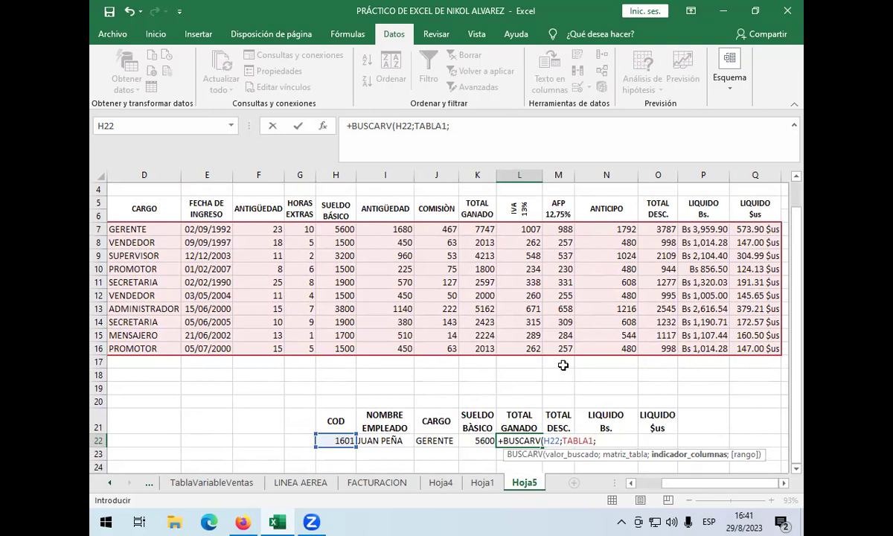
scroll(350, 255, up, 1)
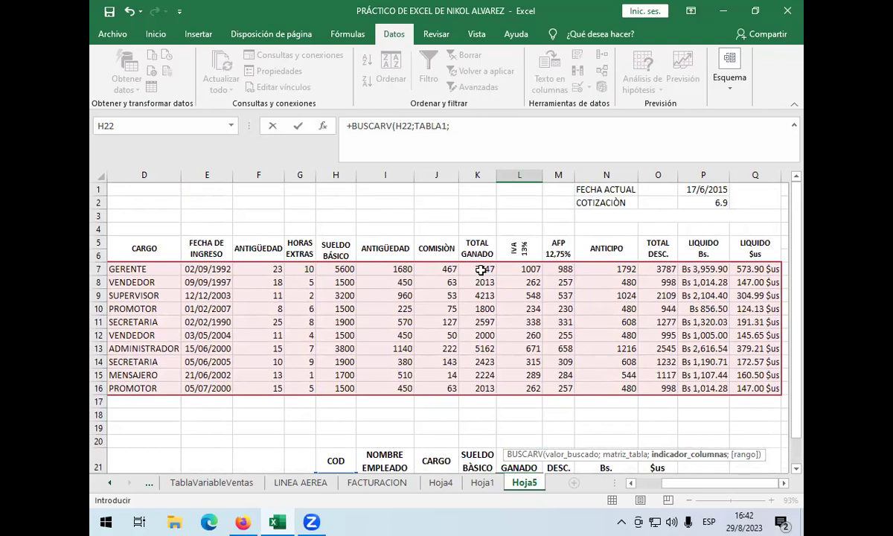
scroll(699, 459, left, 3)
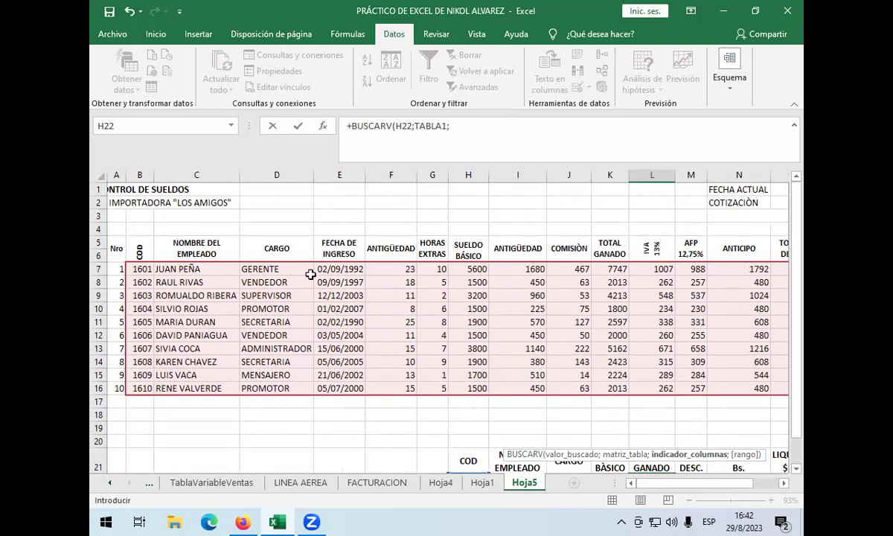
scroll(450, 305, down, 3)
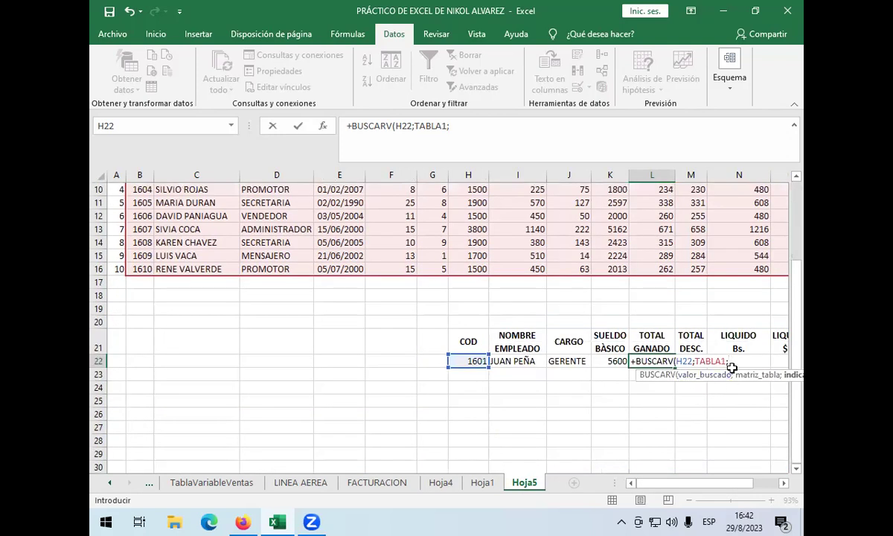
text(10;)
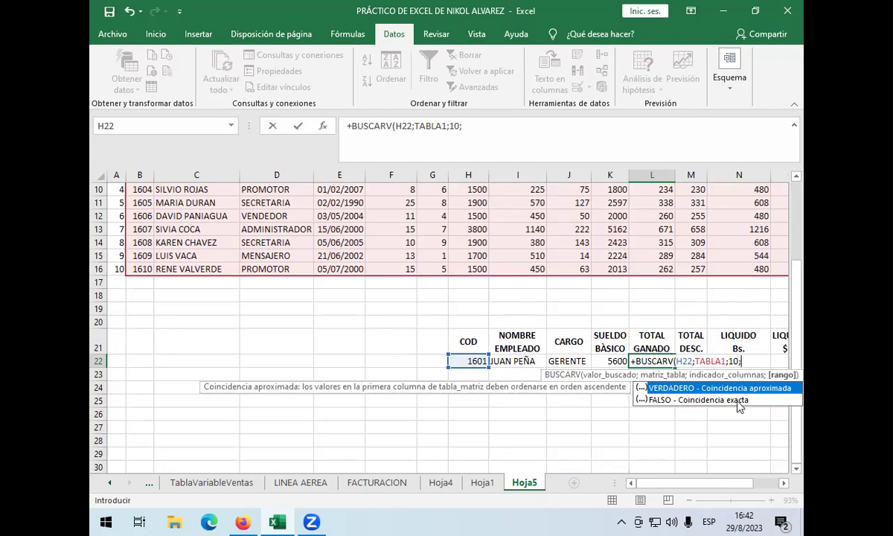
double_click(738, 400)
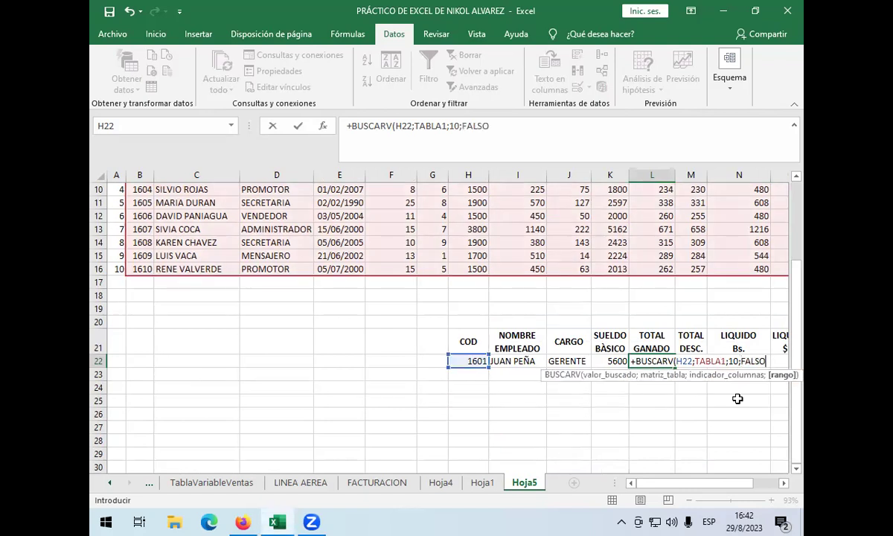
text())
key(Return)
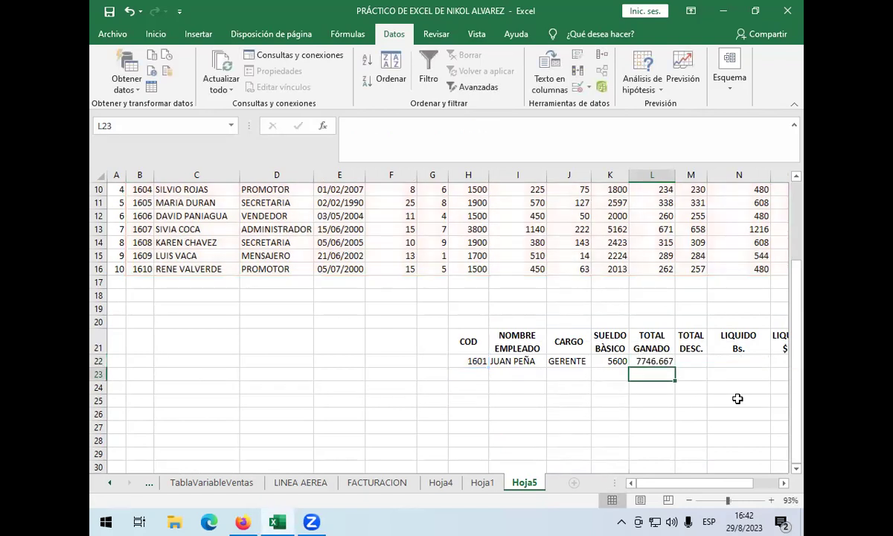
Reduce the TOTAL GANADO result in L22 to zero decimal places, matching the payroll table
scroll(522, 349, up, 3)
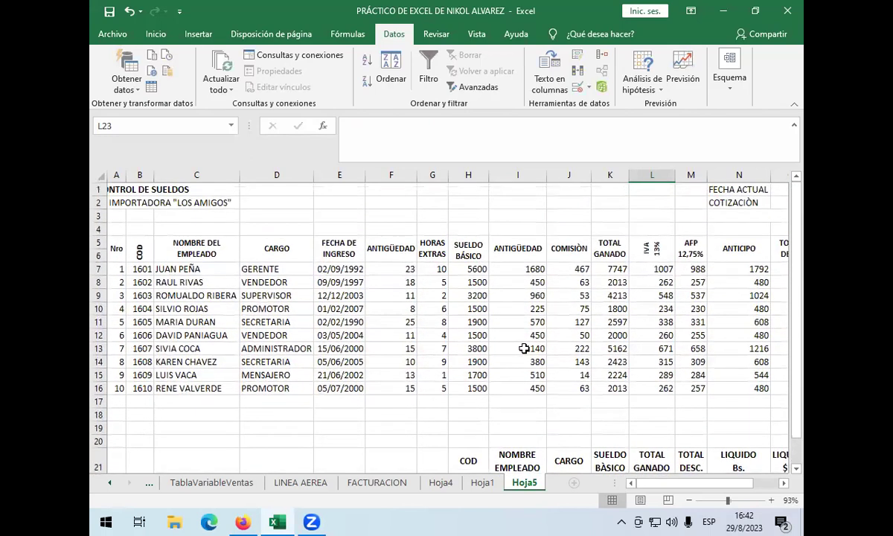
scroll(648, 325, down, 2)
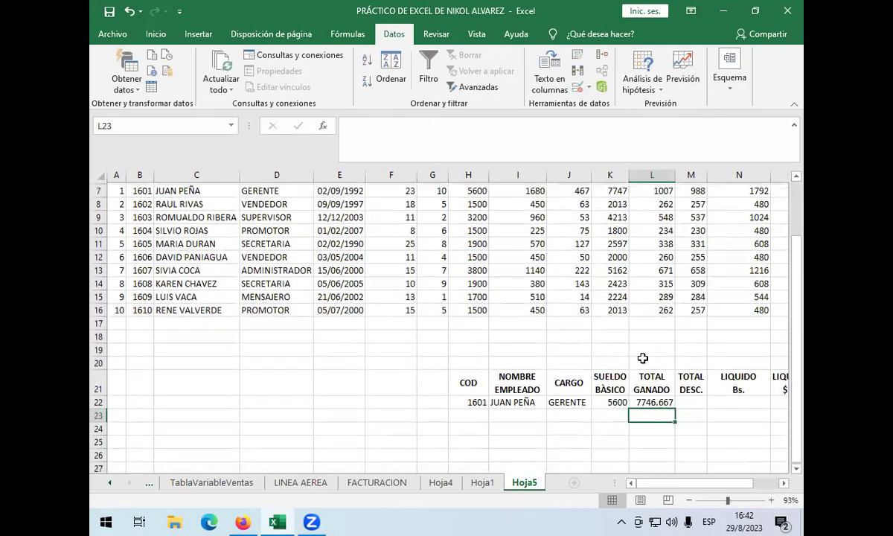
click(632, 391)
scroll(600, 328, up, 1)
scroll(600, 328, up, 2)
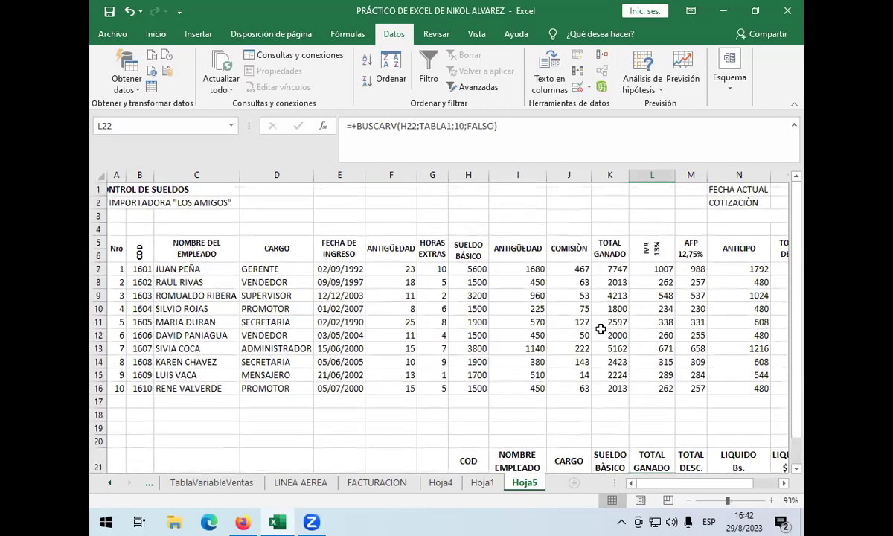
scroll(589, 294, down, 2)
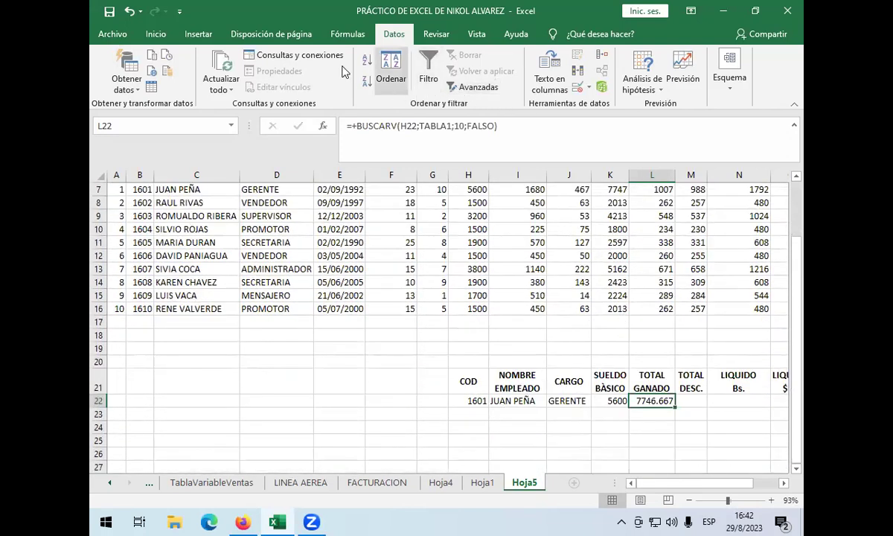
click(161, 36)
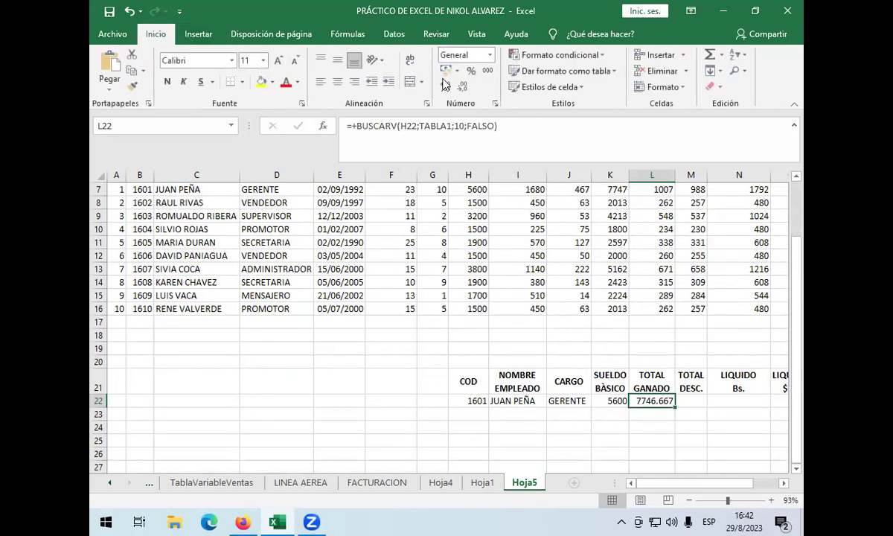
click(462, 87)
click(462, 87)
click(462, 87)
Start a BUSCARV formula in the TOTAL DESC. cell M22 with H22 as the lookup value and TABLA1 as table array
click(697, 402)
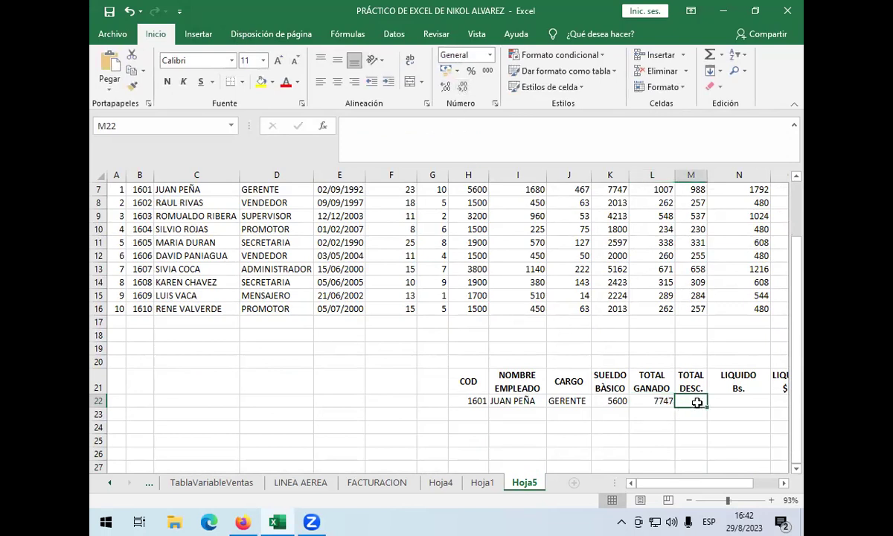
text(+)
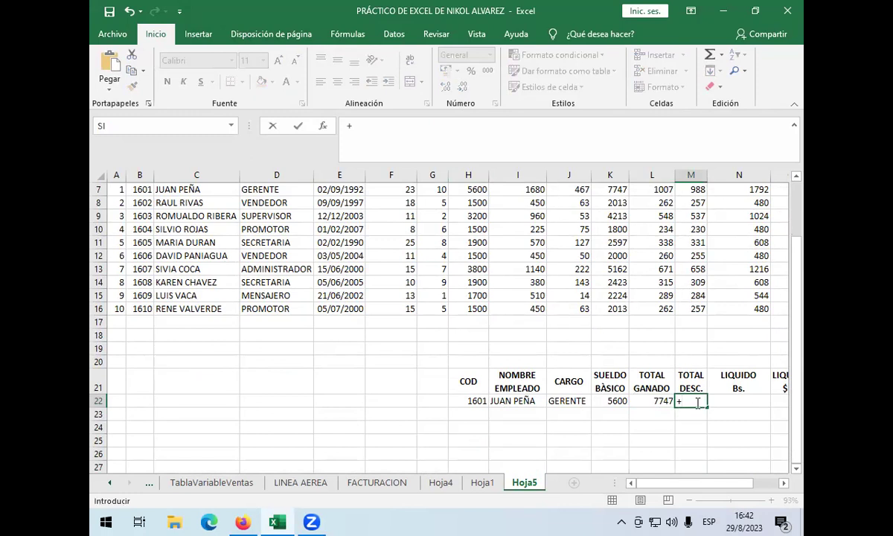
text(BI)
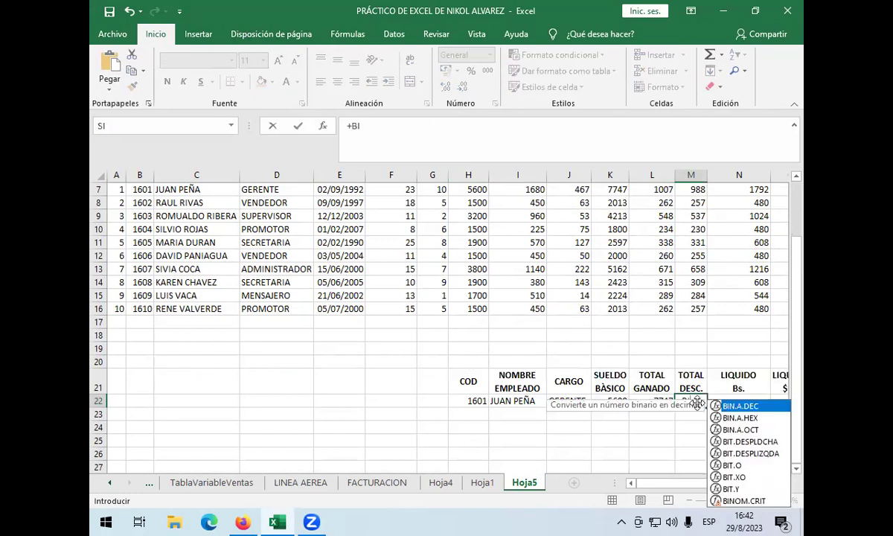
key(BackSpace)
text(USCAR)
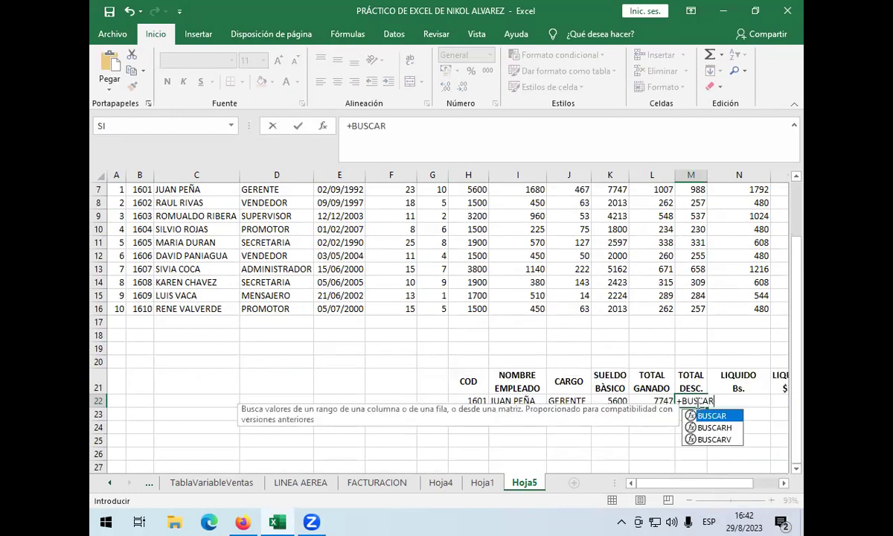
text(V)
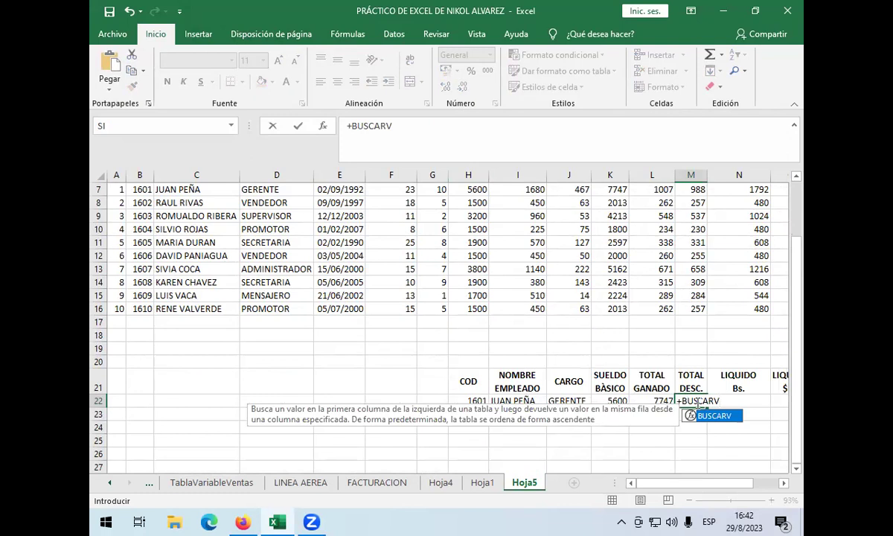
text(()
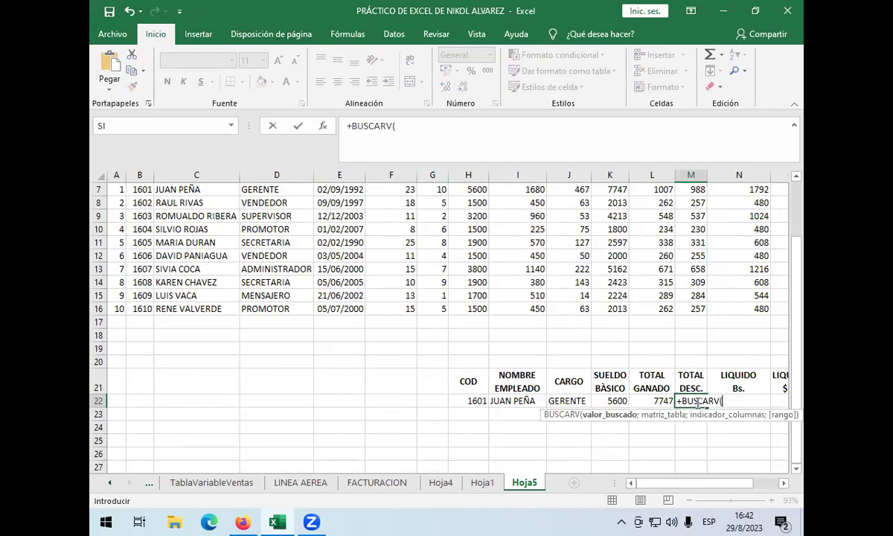
click(478, 401)
text(;TABLA1)
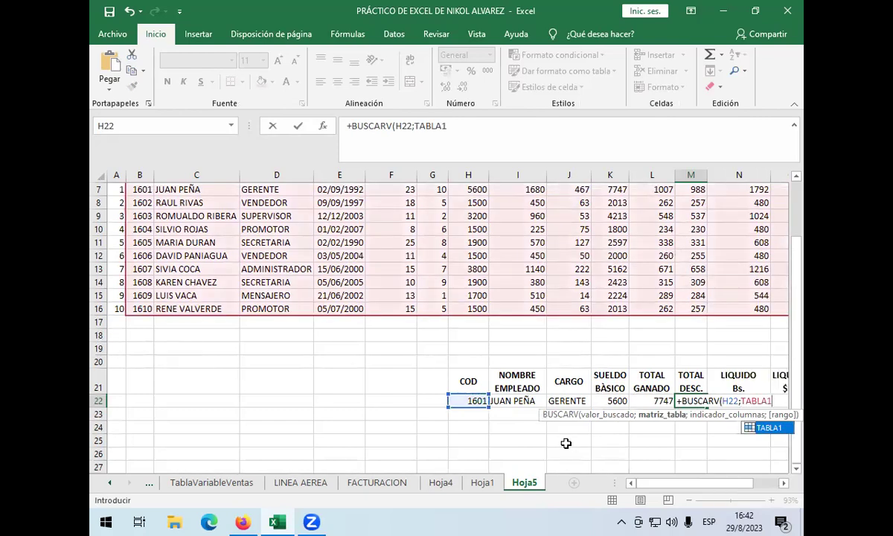
text(;)
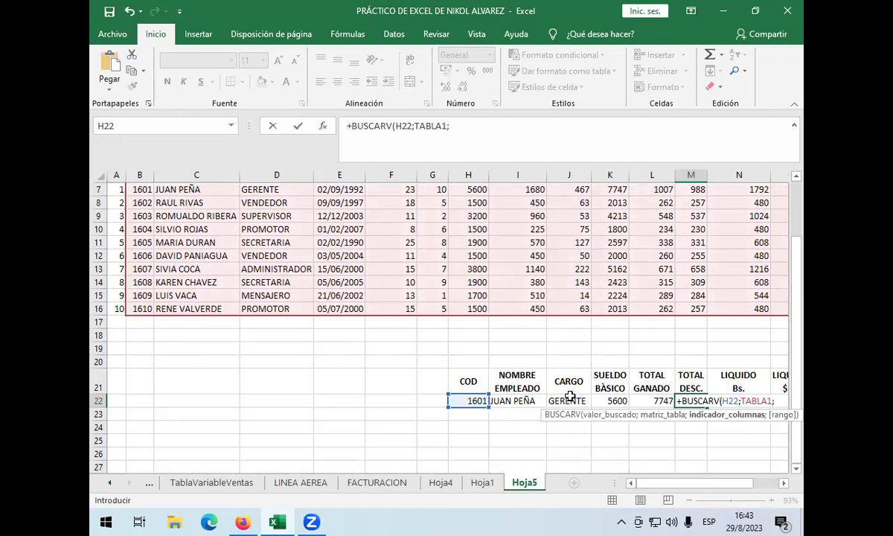
Complete the M22 formula with the TOTAL DESC. column index 14 and FALSO for exact match, and enter it
scroll(532, 372, up, 2)
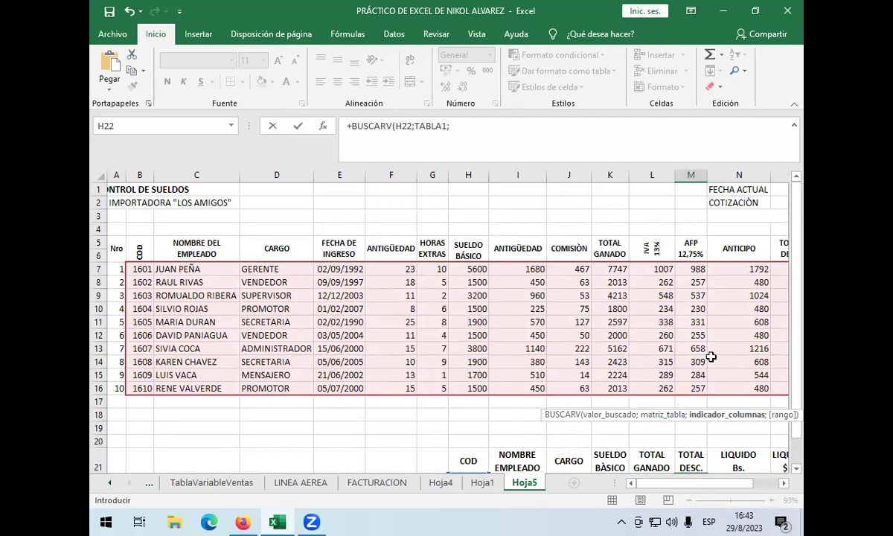
scroll(733, 442, right, 1)
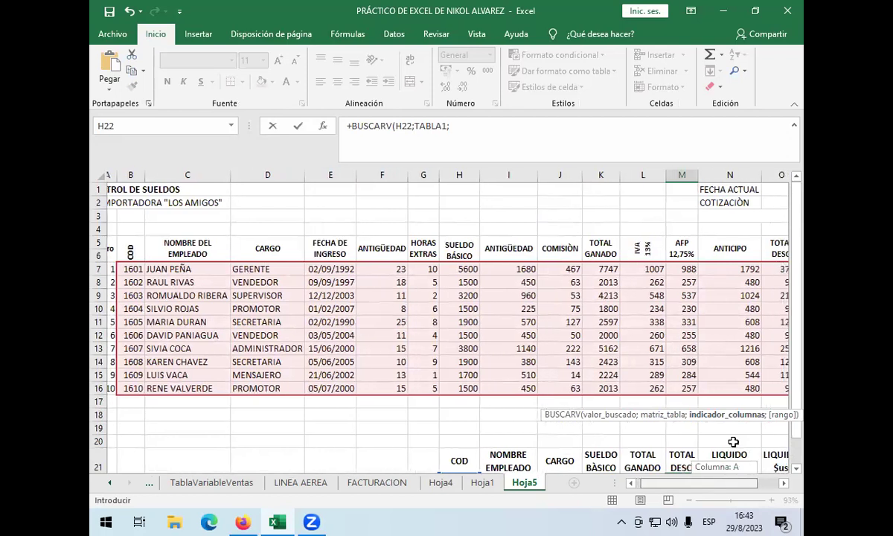
scroll(733, 441, right, 3)
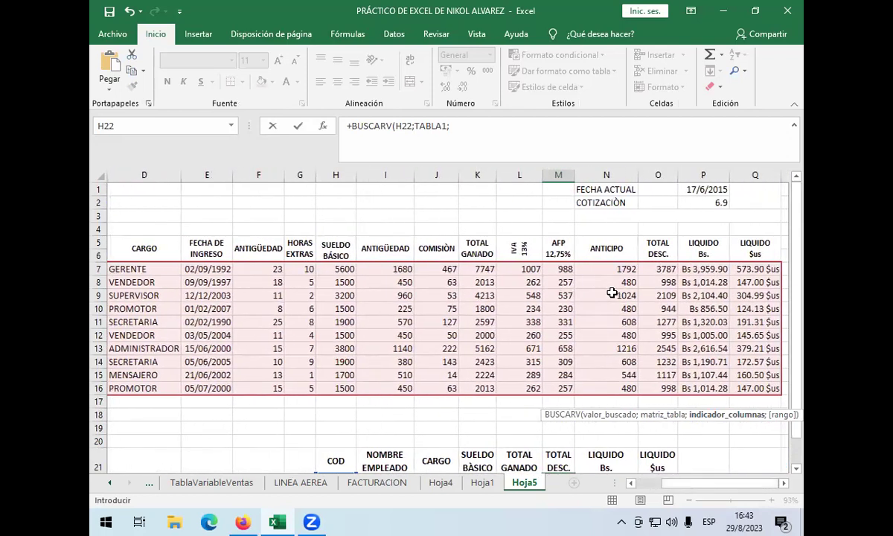
scroll(661, 356, down, 1)
text(14;F)
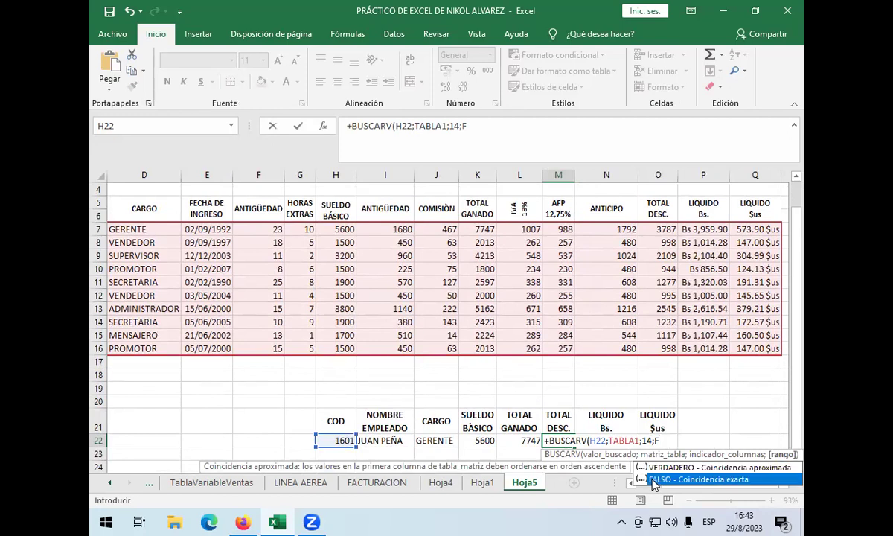
double_click(652, 479)
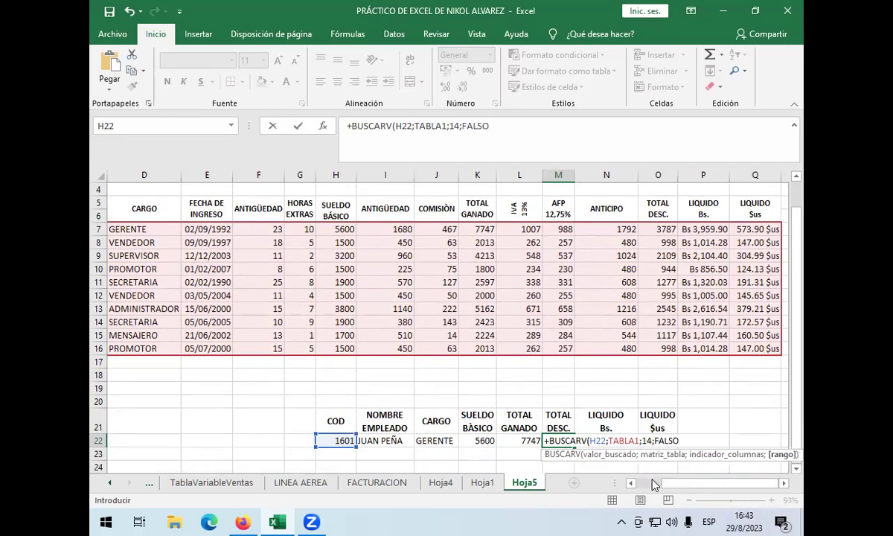
key(Return)
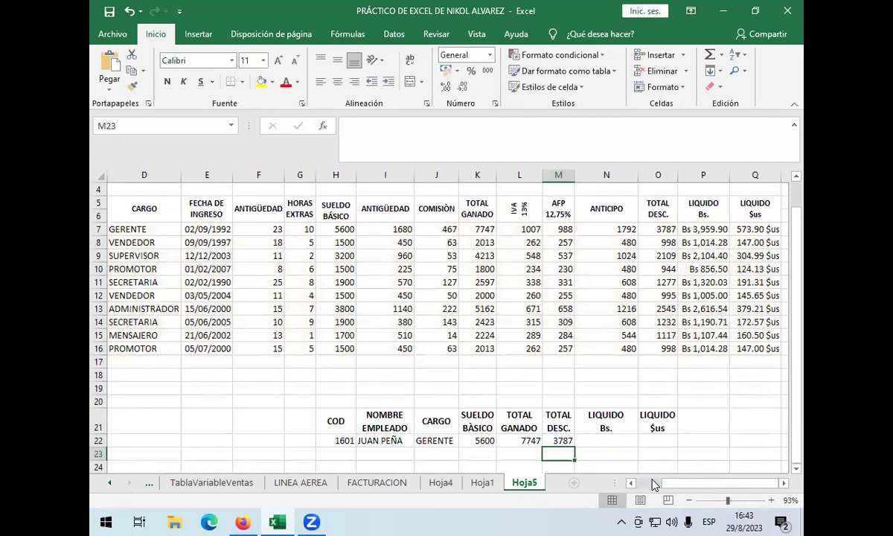
Start a BUSCARV formula in the LIQUIDO Bs. cell N22 with H22 as the lookup value and TABLA1 as table array
click(610, 437)
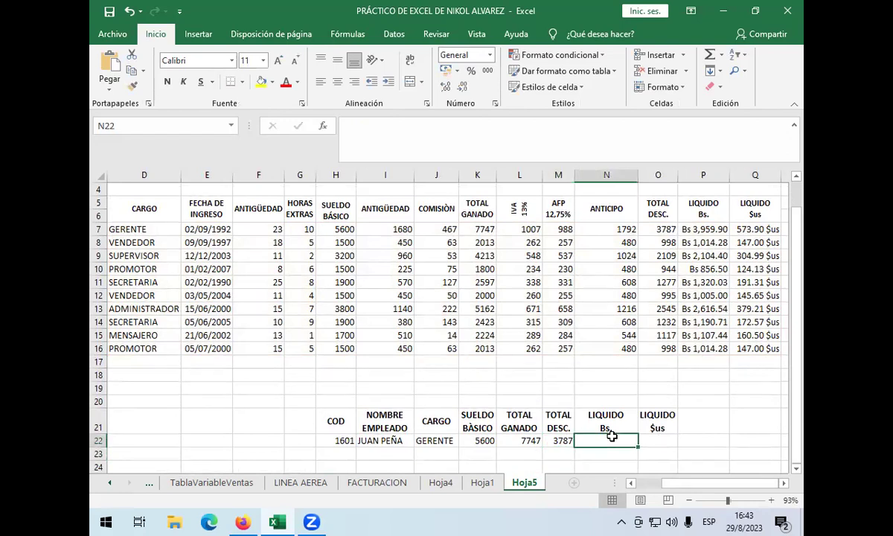
text(+BUSCARV)
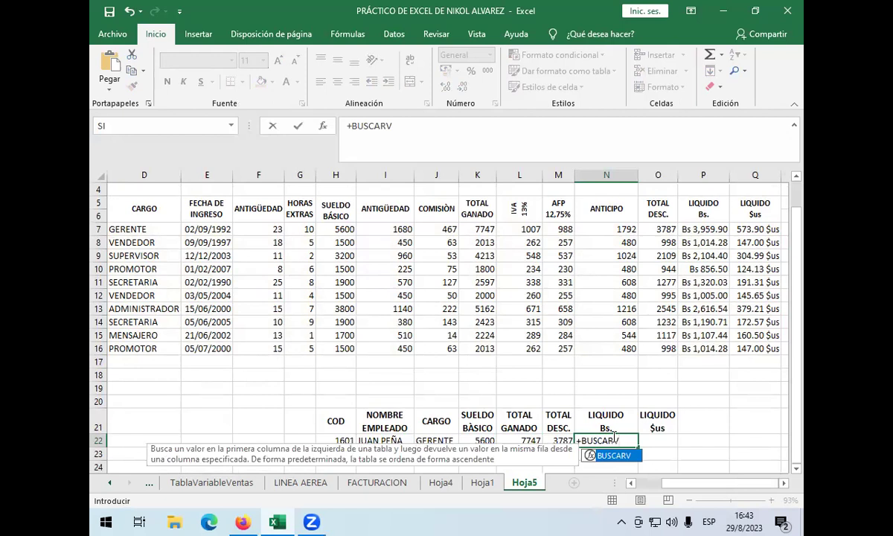
text(/)
key(BackSpace)
text(()
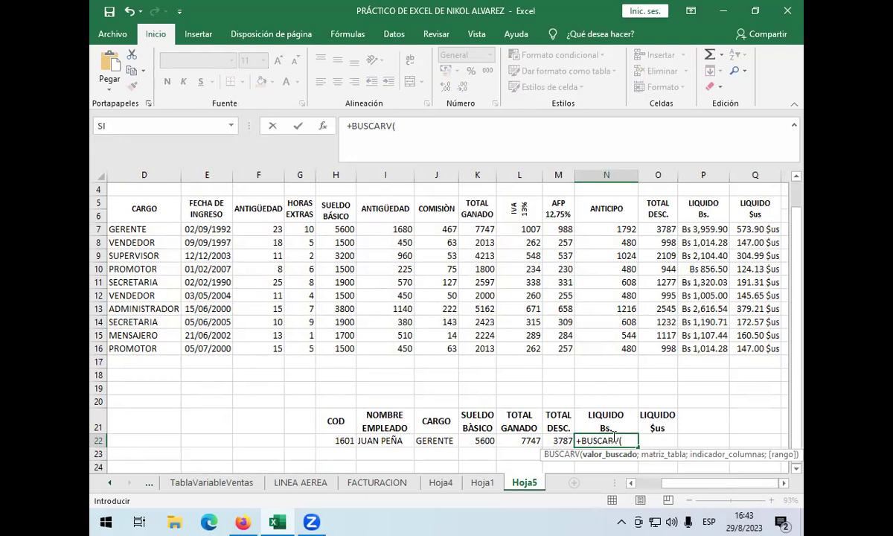
click(359, 443)
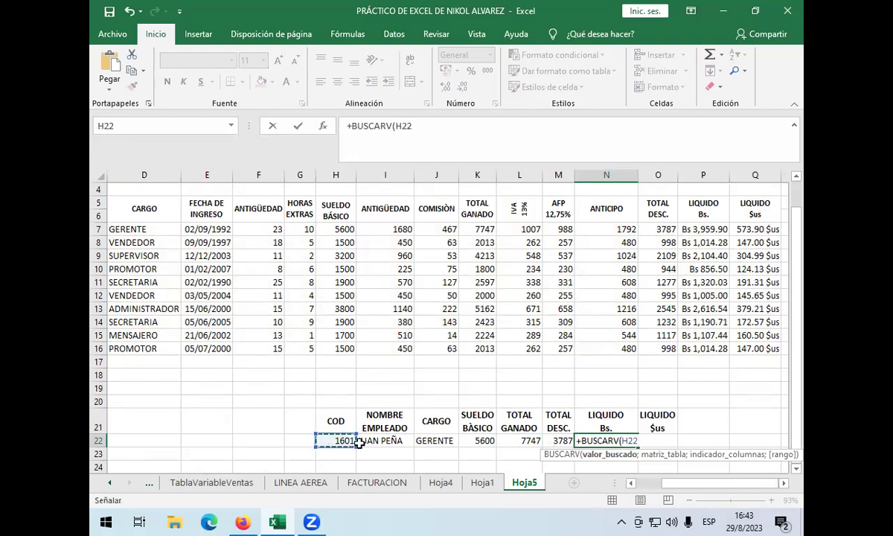
text(;TABLA1)
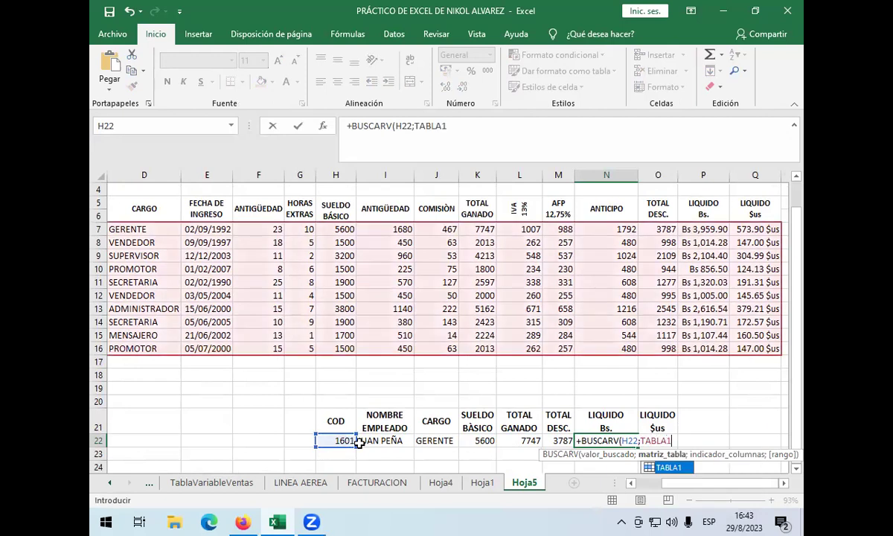
text(;)
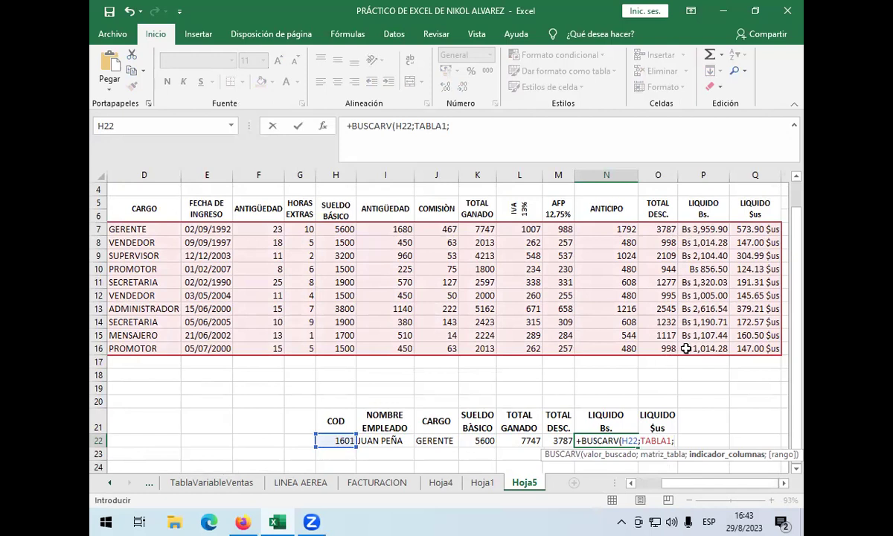
Complete the N22 formula with the LIQUIDO Bs. column index 15 and an empty range argument, and enter it
text(15:F)
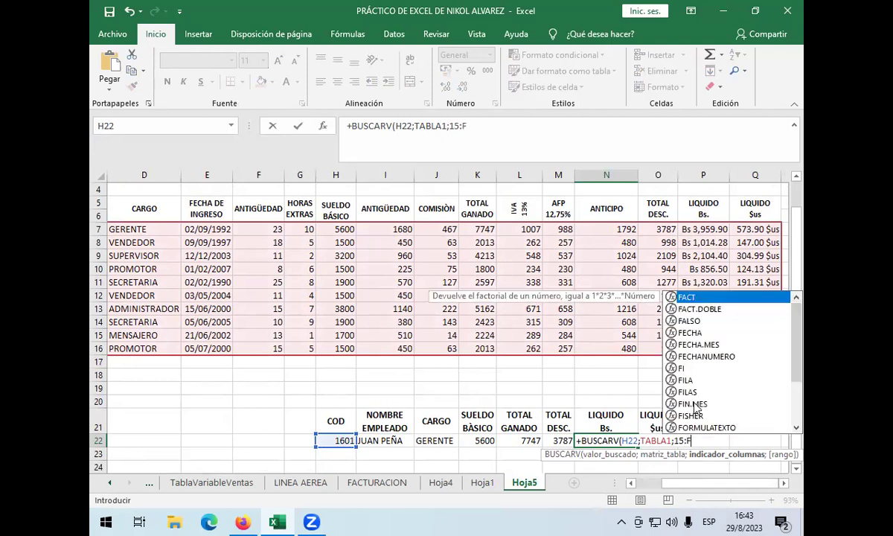
text(A)
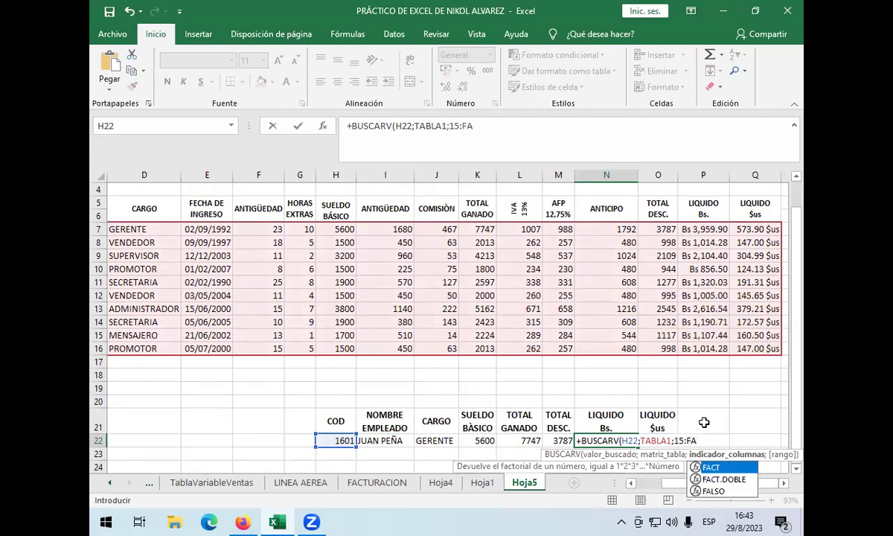
click(705, 442)
key(BackSpace)
key(BackSpace)
key(BackSpace)
text(;)
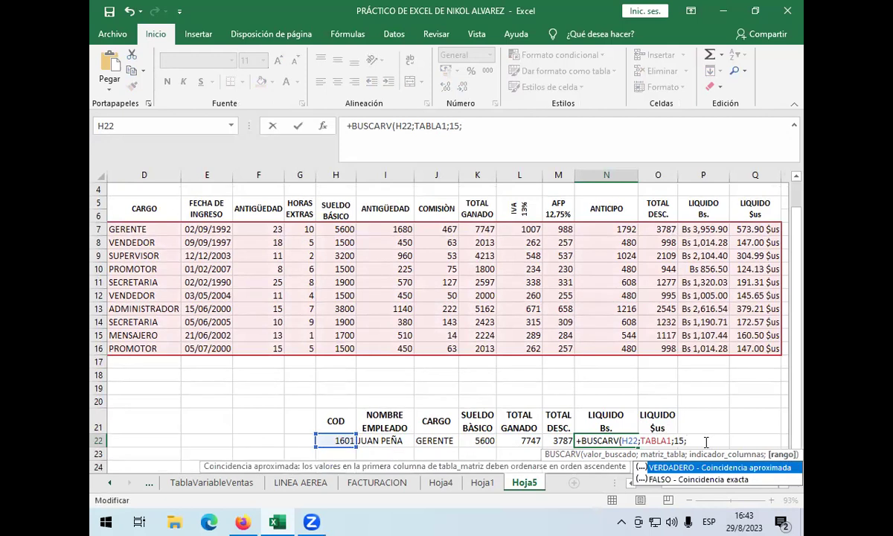
key(Down)
key(Tab)
key(Return)
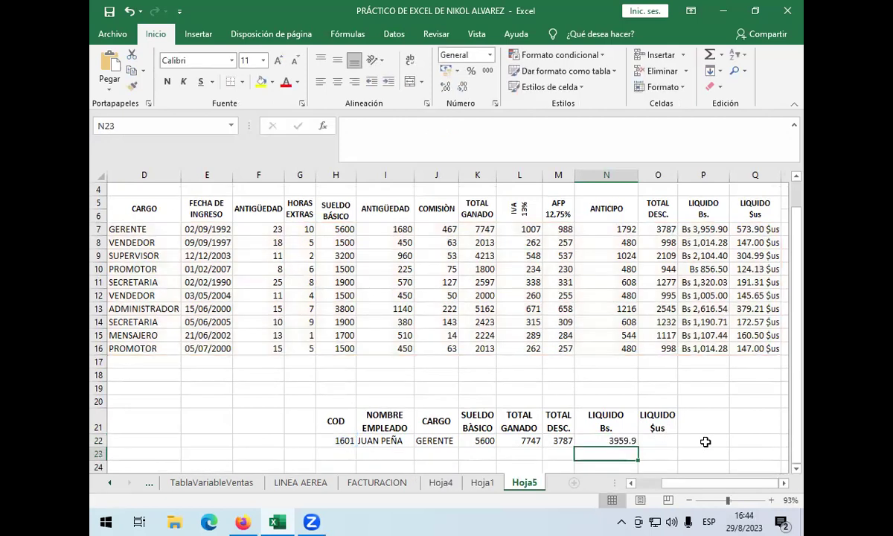
Start a BUSCARV formula in the LIQUIDO $us cell O22 with H22 as the lookup value and TABLA1 as table array
click(671, 442)
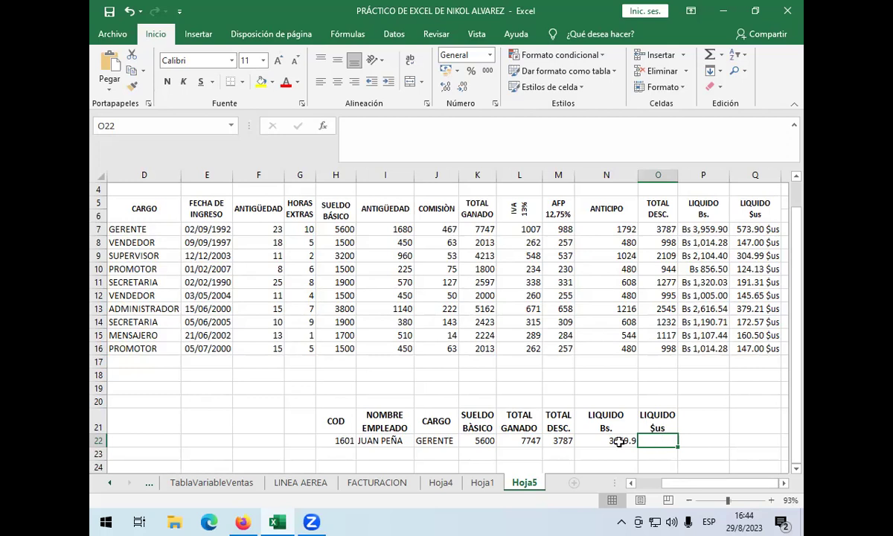
text(+)
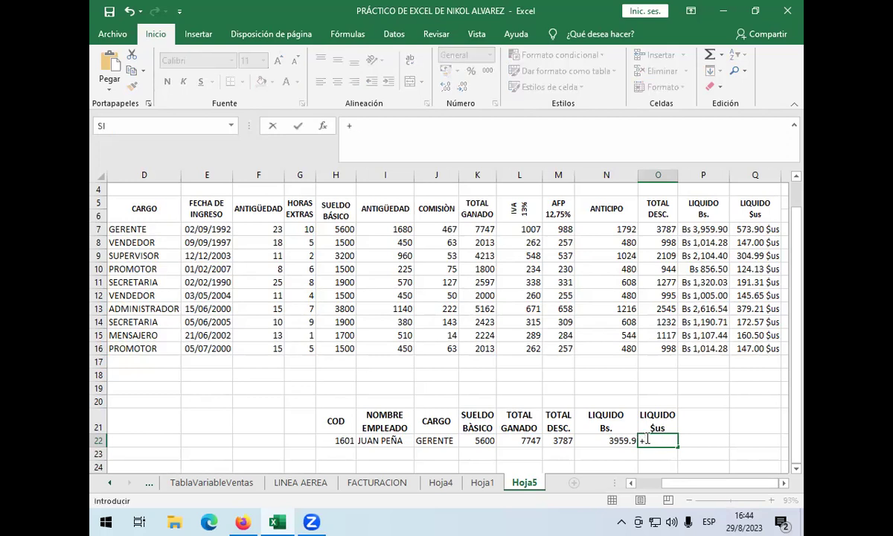
text(BUSCARV()
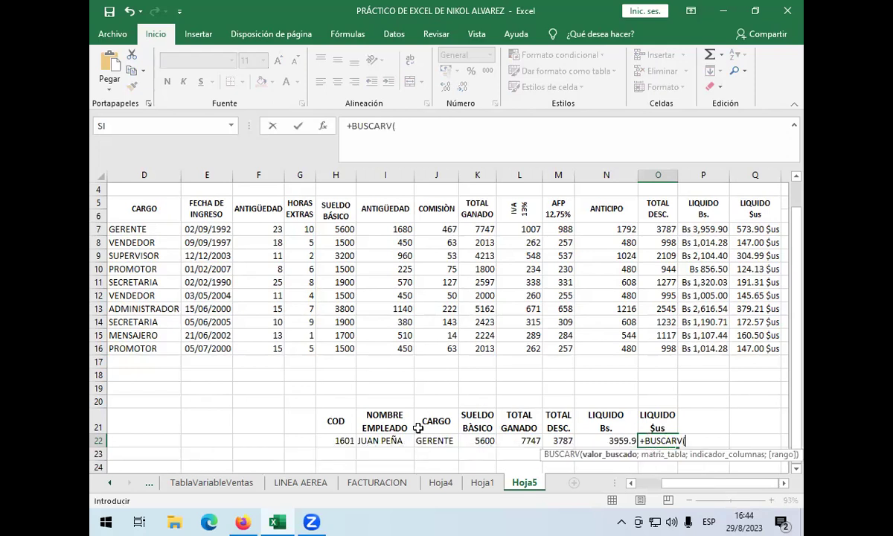
click(331, 440)
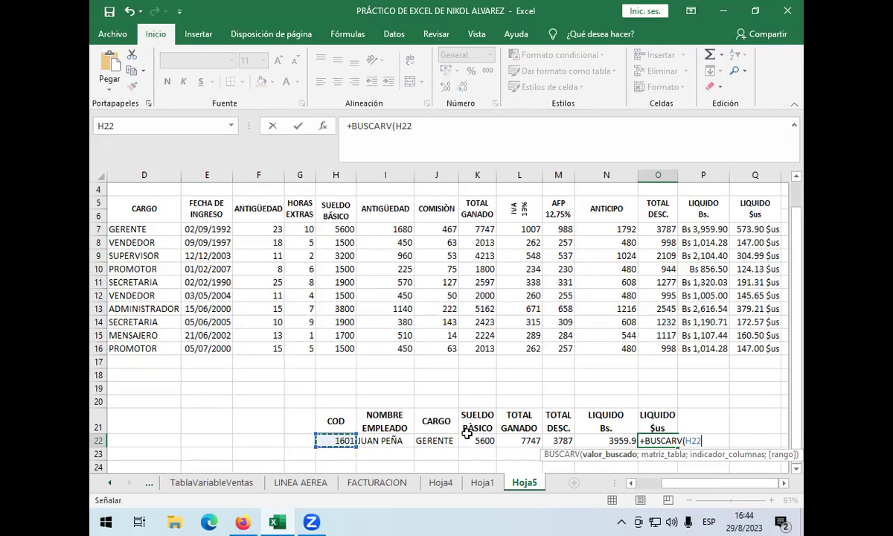
text(;)
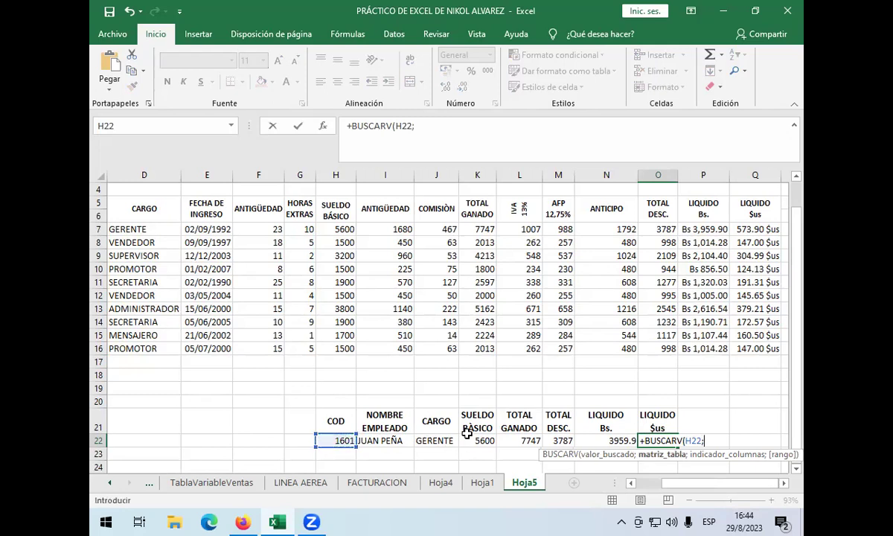
text(TABLAQ)
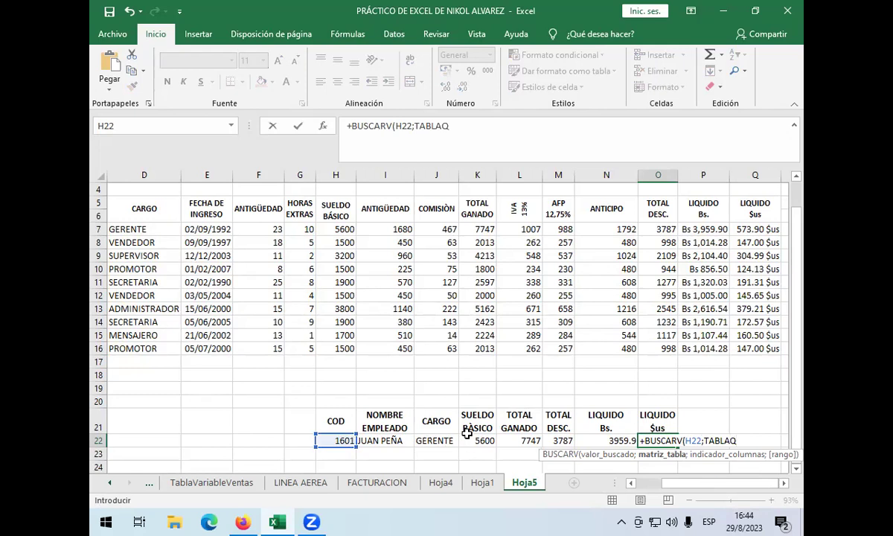
key(BackSpace)
text(1)
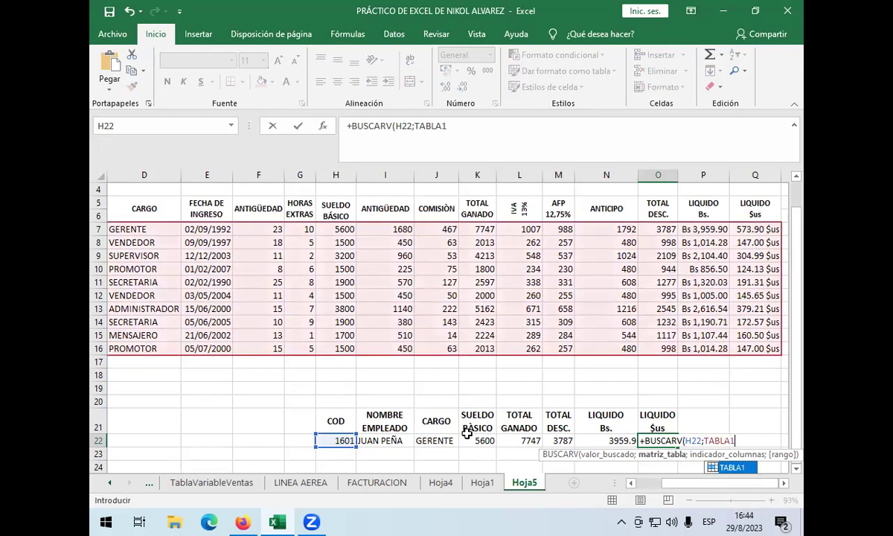
text(;)
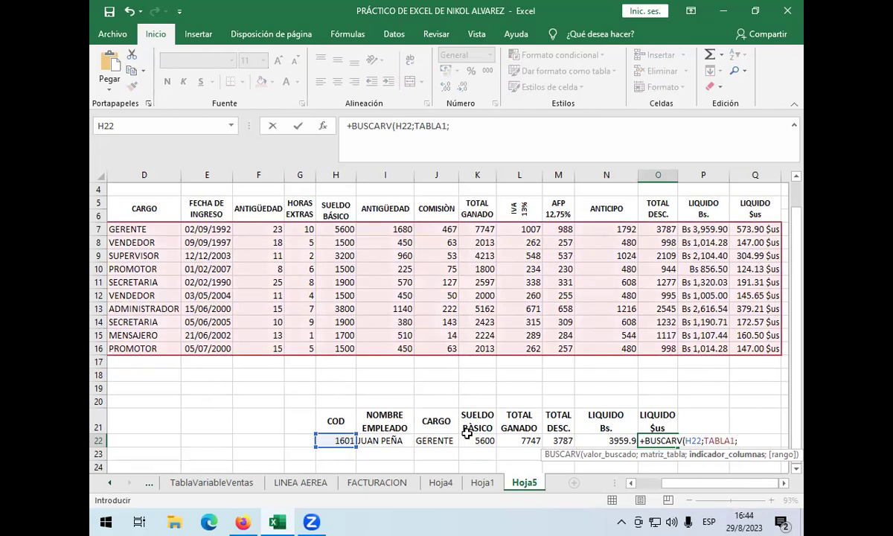
Complete the O22 formula with the LIQUIDO $us column index 16 and FALSO for exact match, and enter it
text(16;)
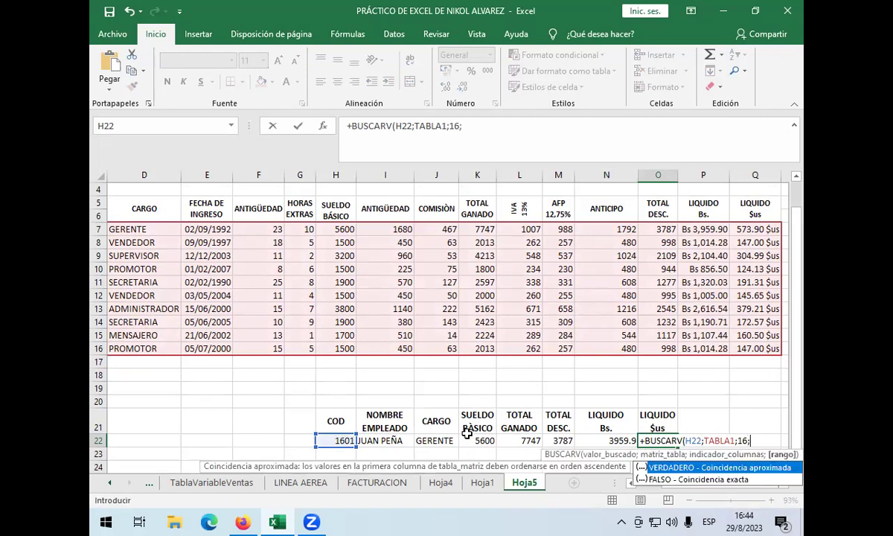
double_click(684, 479)
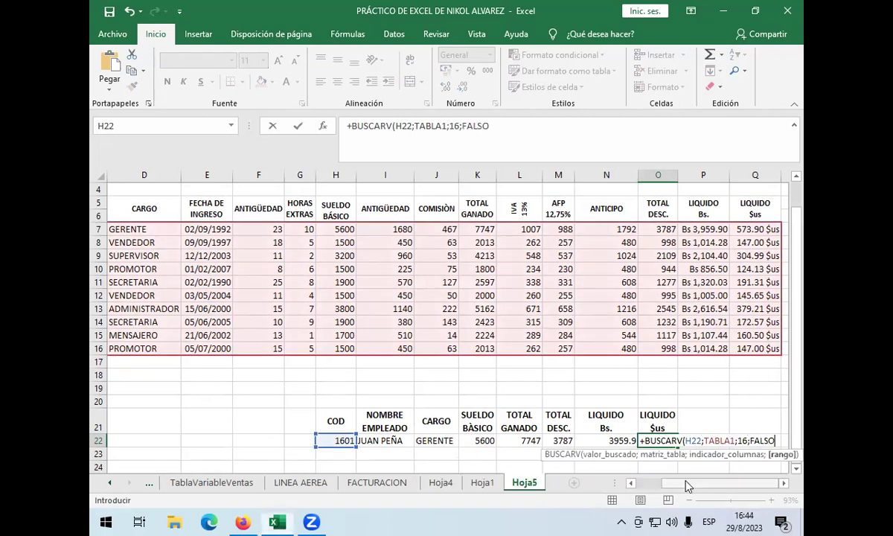
key(Return)
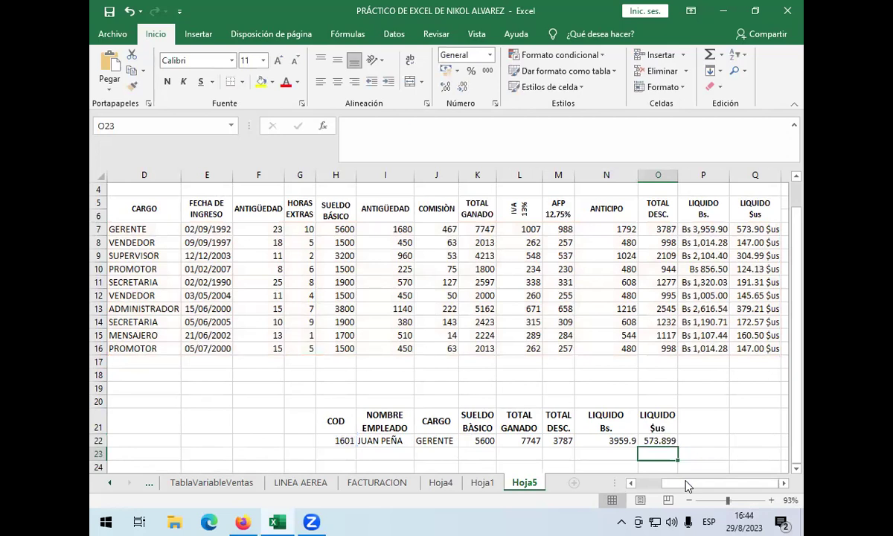
Format the LIQUIDO Bs. and LIQUIDO $us results in N22 and O22 with two decimal places, slightly widening column O
click(607, 440)
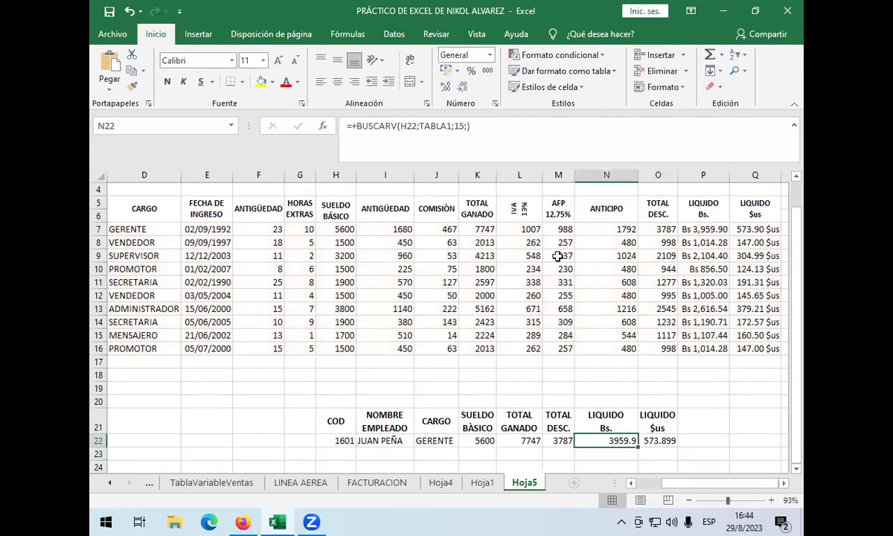
click(445, 87)
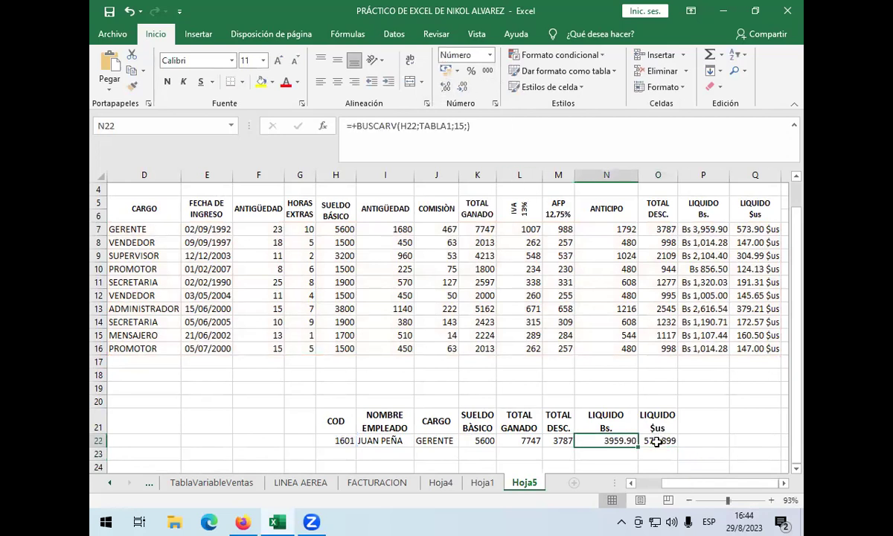
click(658, 453)
click(660, 440)
click(446, 87)
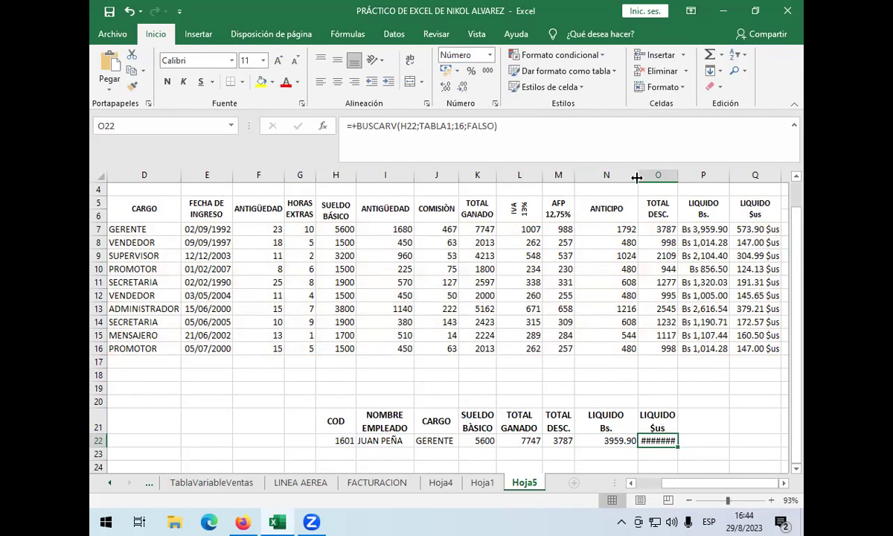
drag(638, 176, 678, 175)
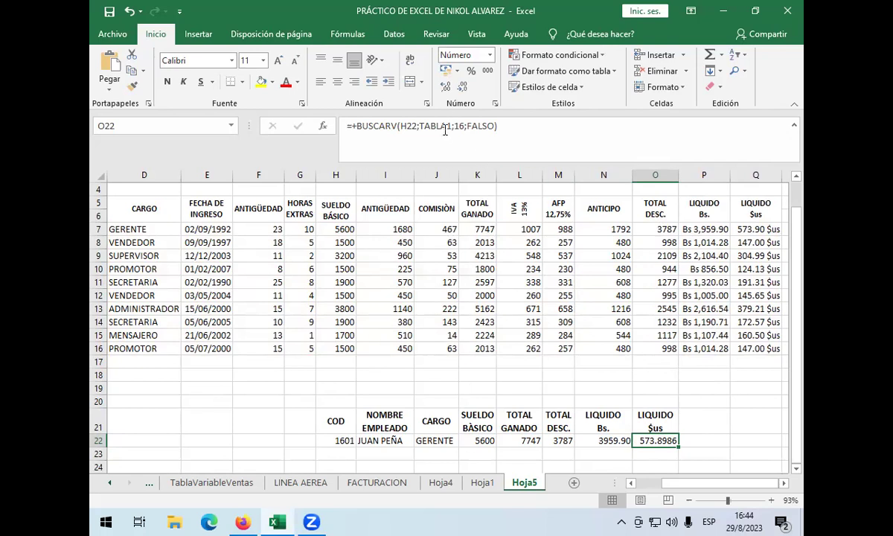
click(464, 88)
click(464, 88)
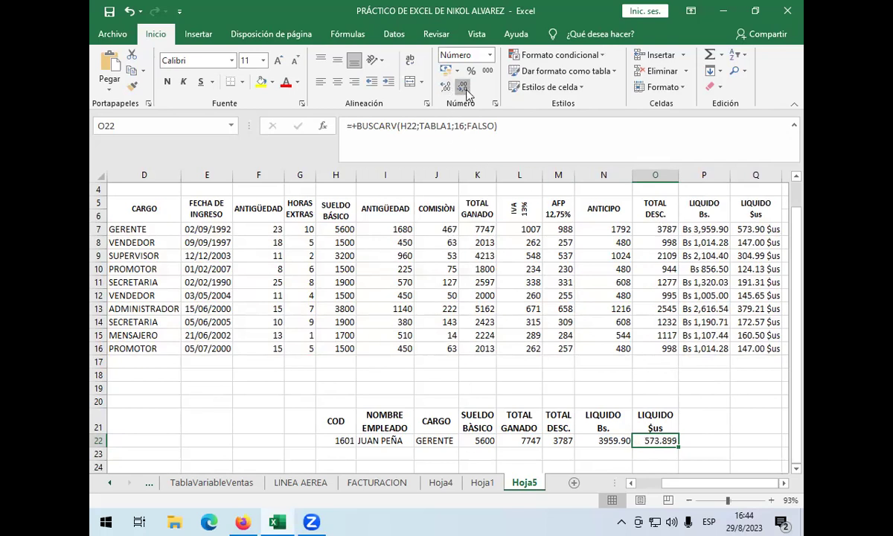
Review the lookup row cell by cell, from the code in H22 to the SUELDO BÀSICO formula in K22
scroll(655, 405, down, 1)
scroll(655, 406, down, 2)
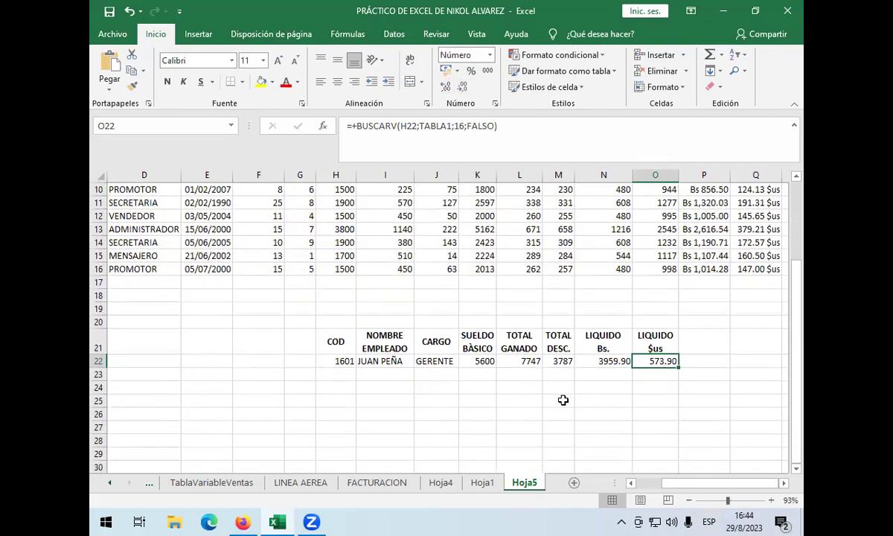
click(343, 361)
click(388, 363)
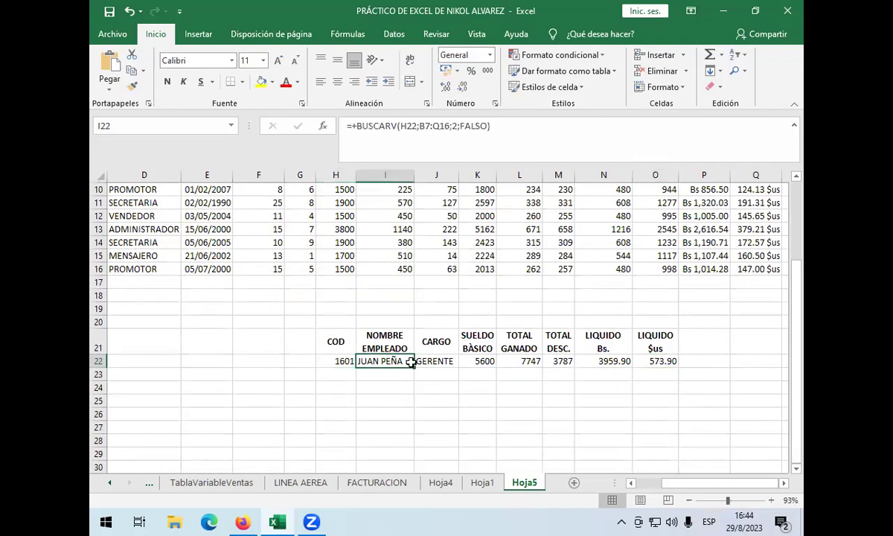
click(437, 362)
click(467, 363)
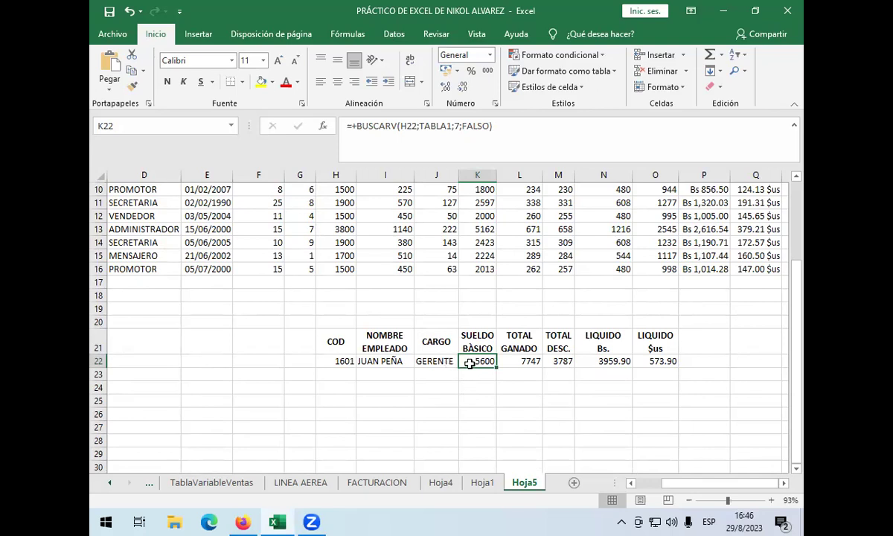
Open the SUELDO BÀSICO formula in K22 and check its arguments against the TABLA1 range, leaving the formula as it is
double_click(468, 360)
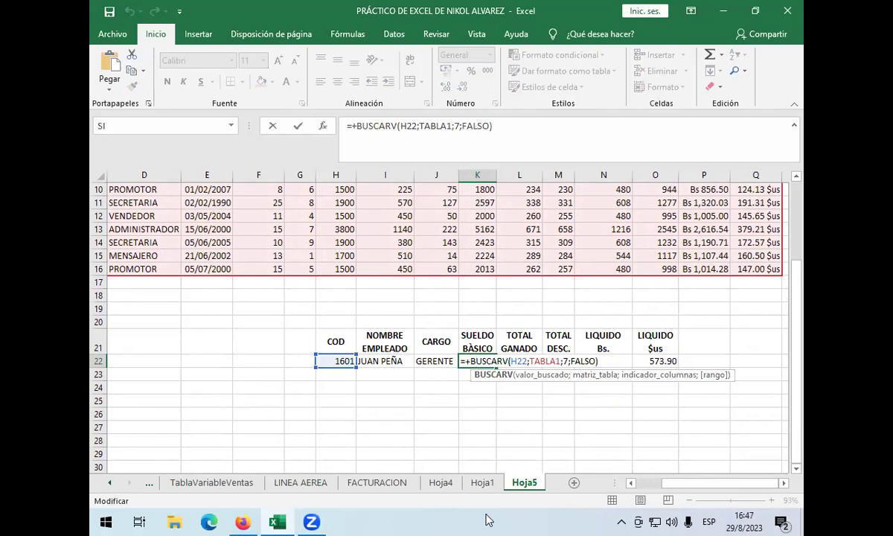
scroll(194, 353, up, 3)
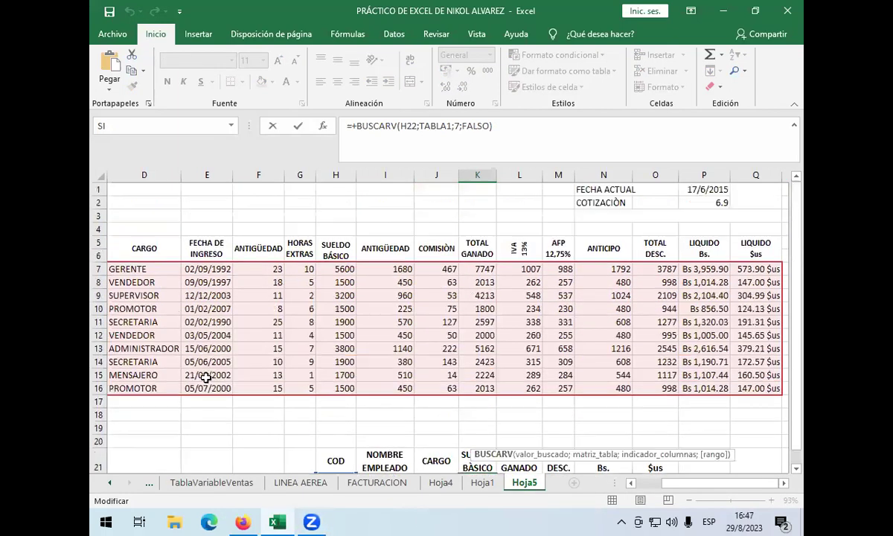
scroll(277, 416, left, 3)
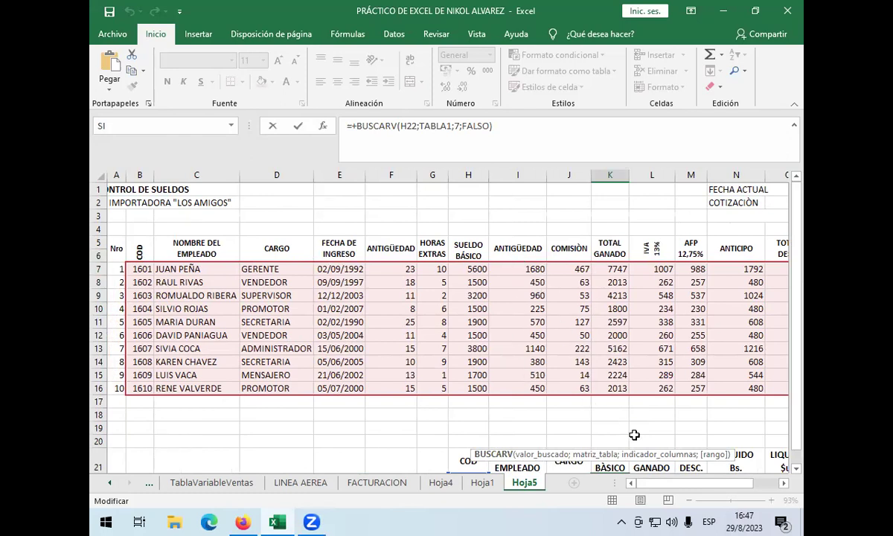
scroll(634, 435, right, 3)
scroll(643, 372, down, 2)
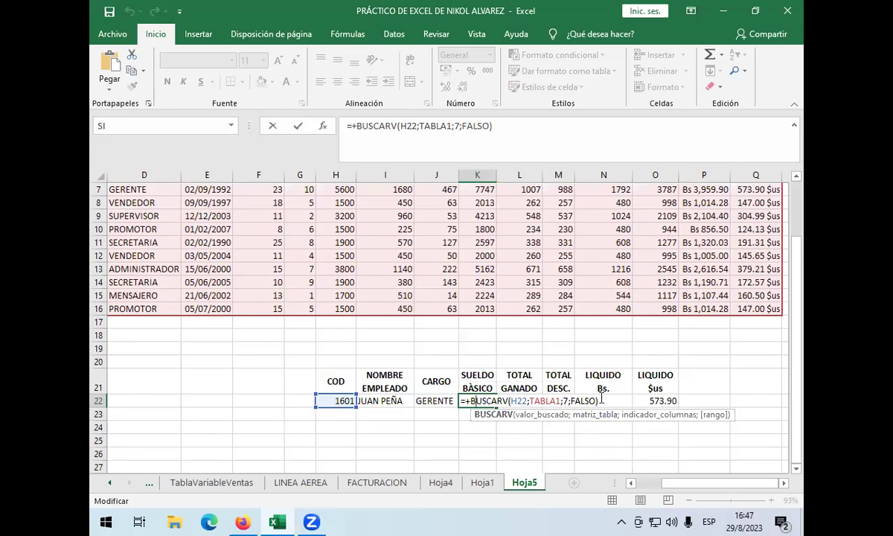
key(Return)
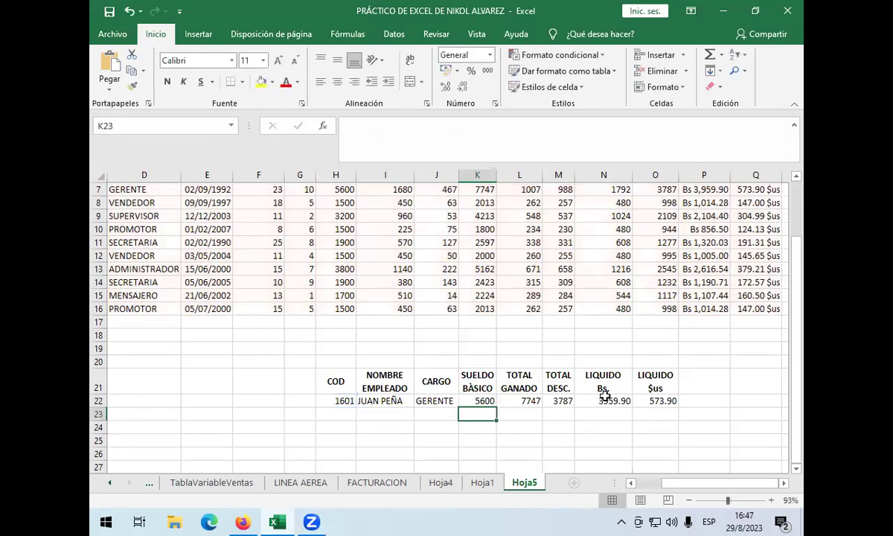
Open the TOTAL GANADO formula in L22 and check its arguments against the TABLA1 range, leaving the formula as it is
click(533, 399)
double_click(533, 400)
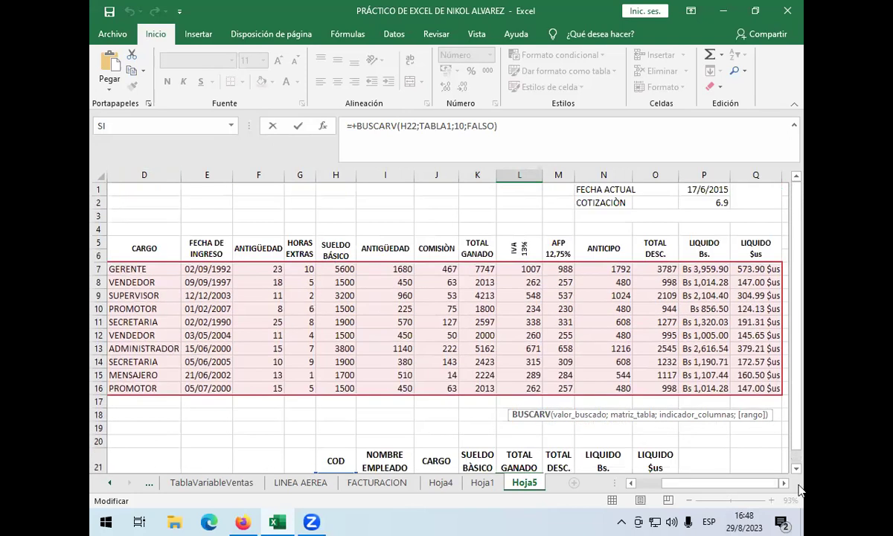
scroll(800, 489, left, 3)
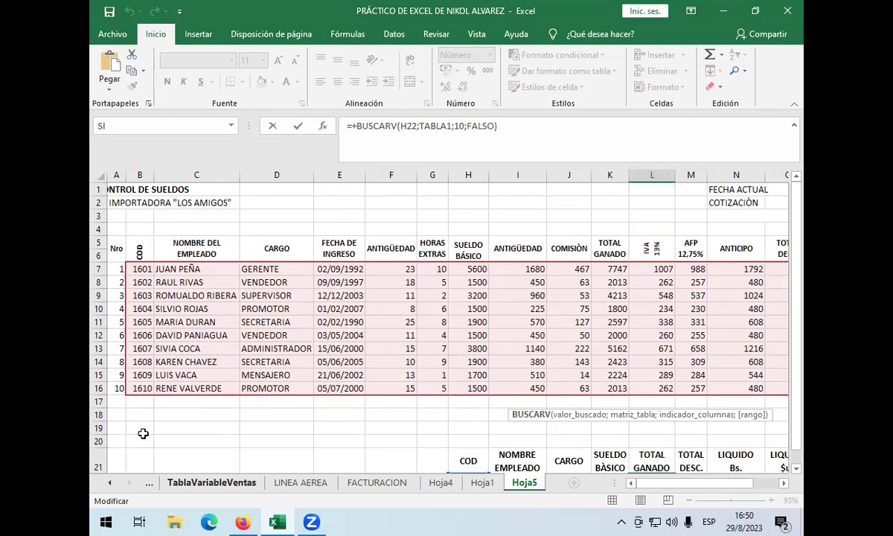
scroll(514, 424, down, 3)
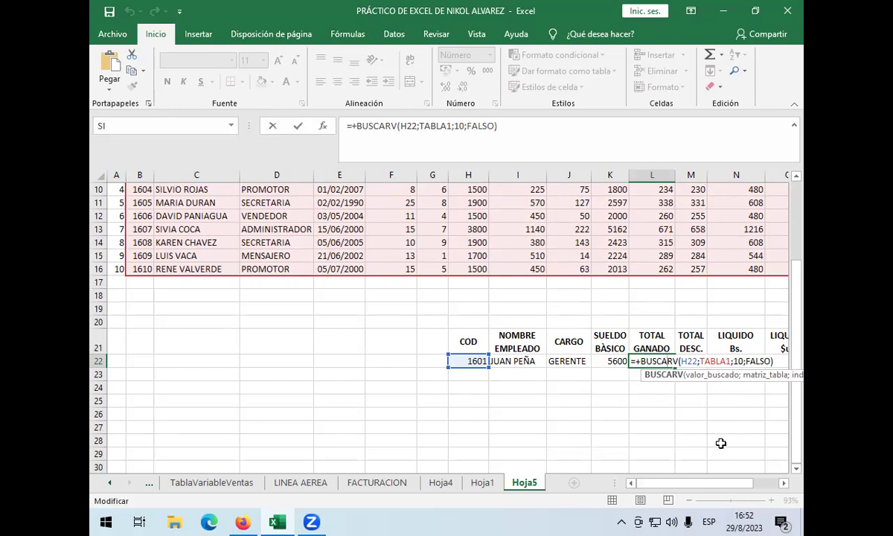
scroll(720, 443, right, 2)
scroll(720, 444, right, 2)
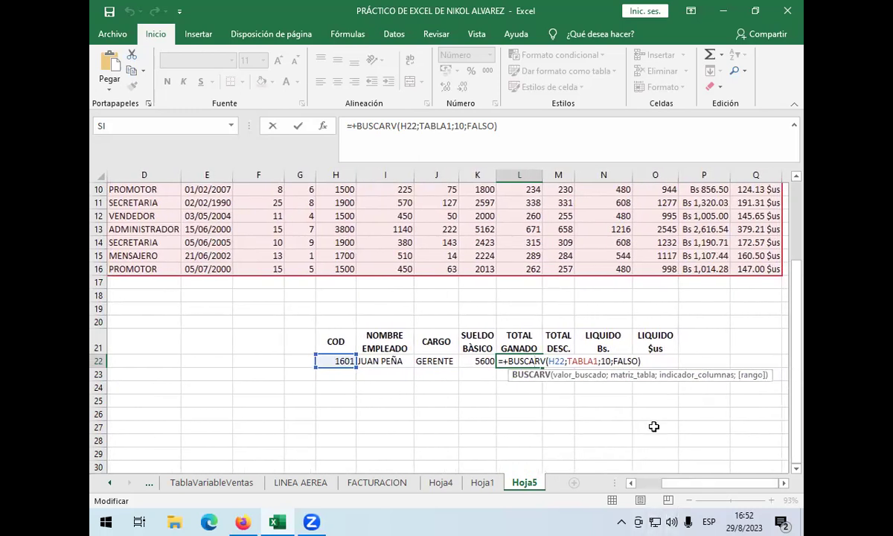
key(Return)
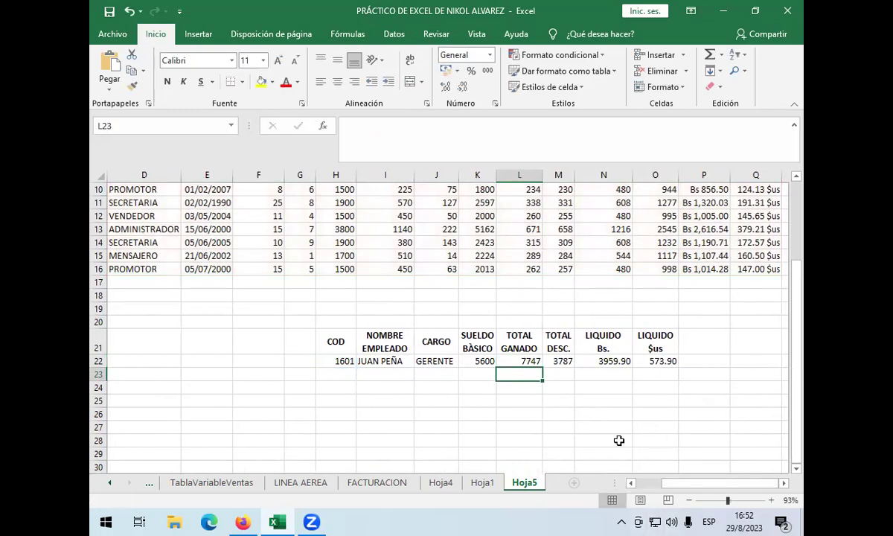
Open the TOTAL DESC. formula in M22 and review its BUSCARV arguments, closing it without edits
scroll(618, 440, up, 3)
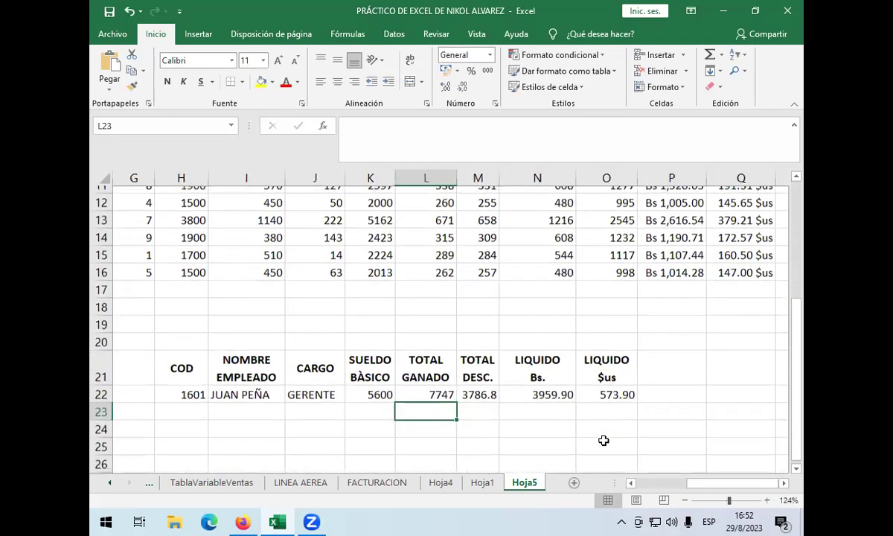
double_click(479, 392)
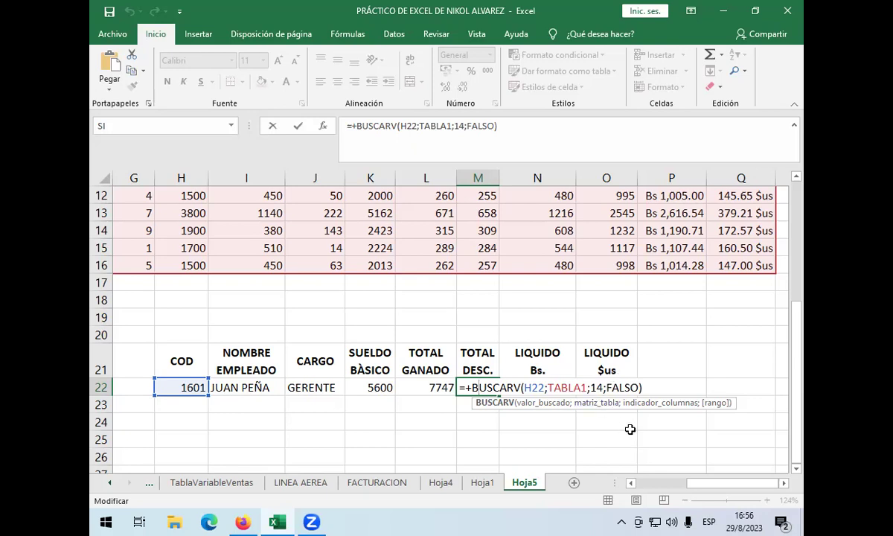
click(651, 389)
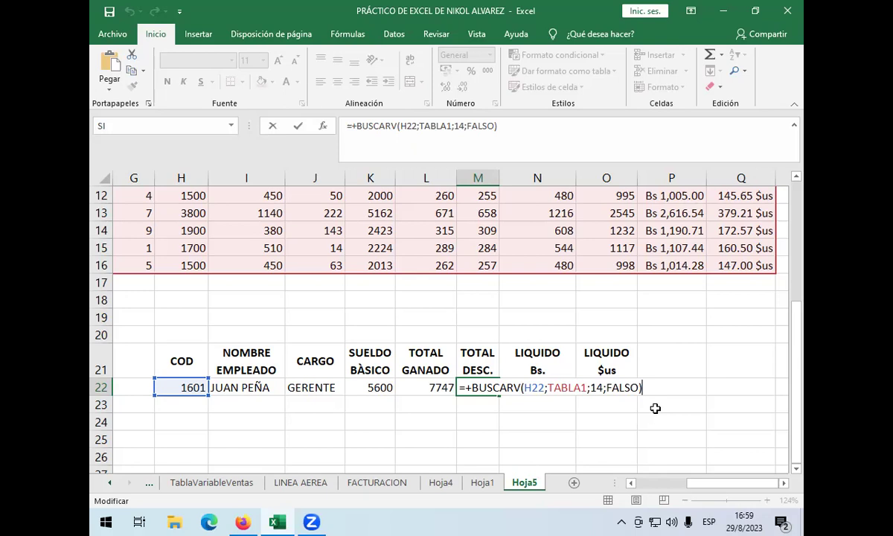
key(Return)
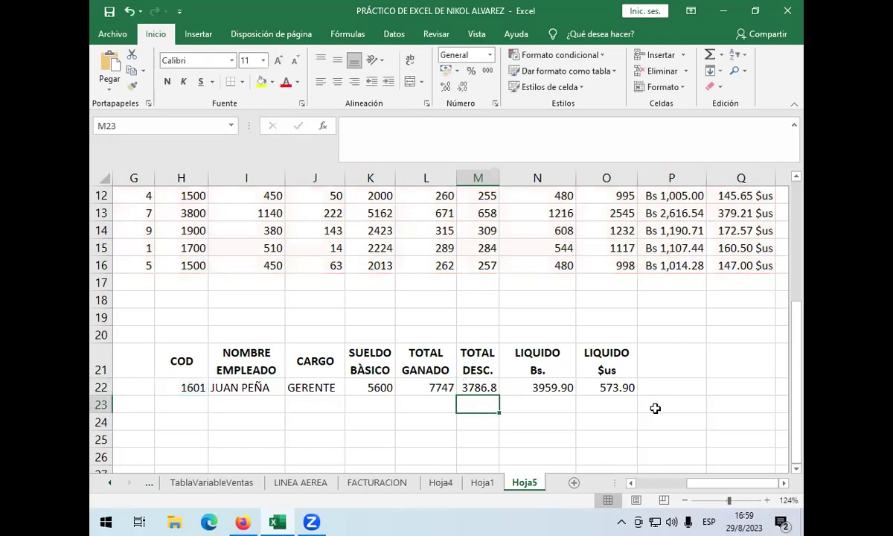
Test the lookup row by choosing code 1603 and finally code 1604 from the list in the COD cell H22
scroll(538, 441, left, 2)
scroll(538, 441, down, 1)
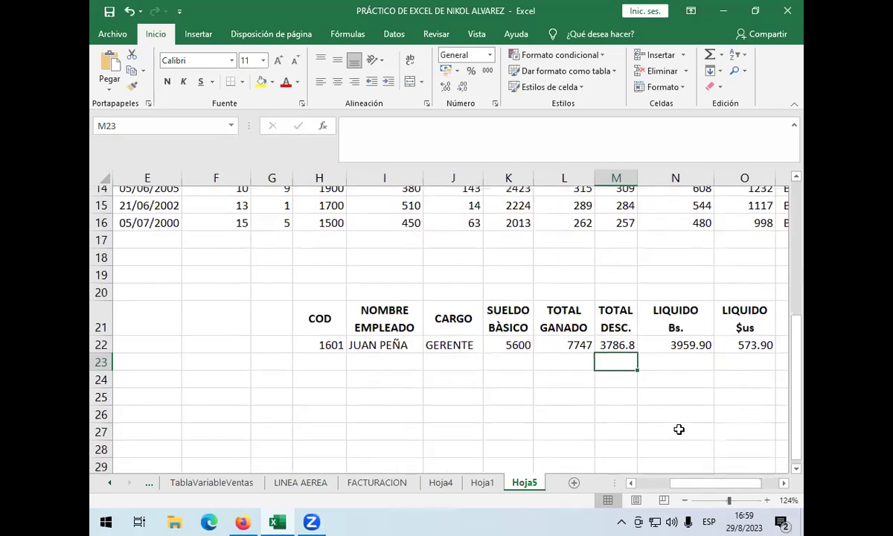
click(338, 335)
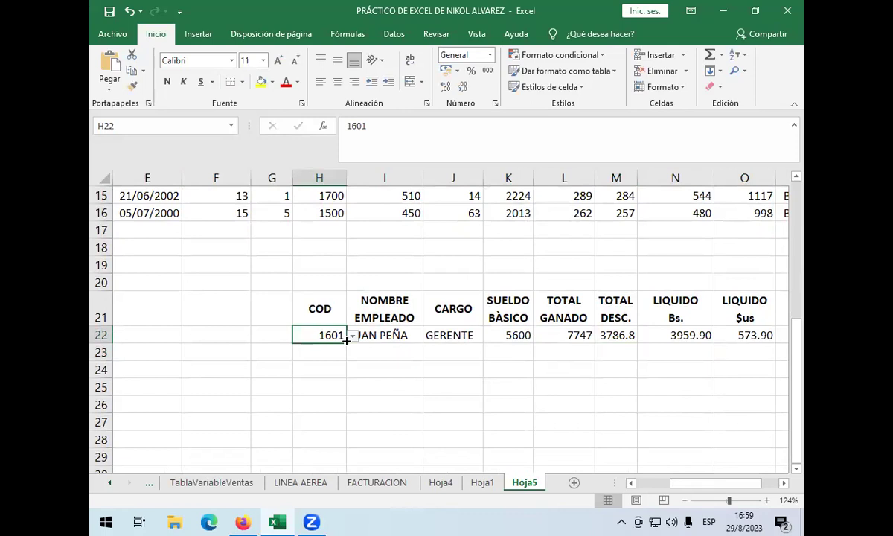
mouse_move(346, 340)
mouse_down()
mouse_move(343, 404)
mouse_move(344, 342)
mouse_up()
click(350, 338)
click(335, 336)
click(352, 336)
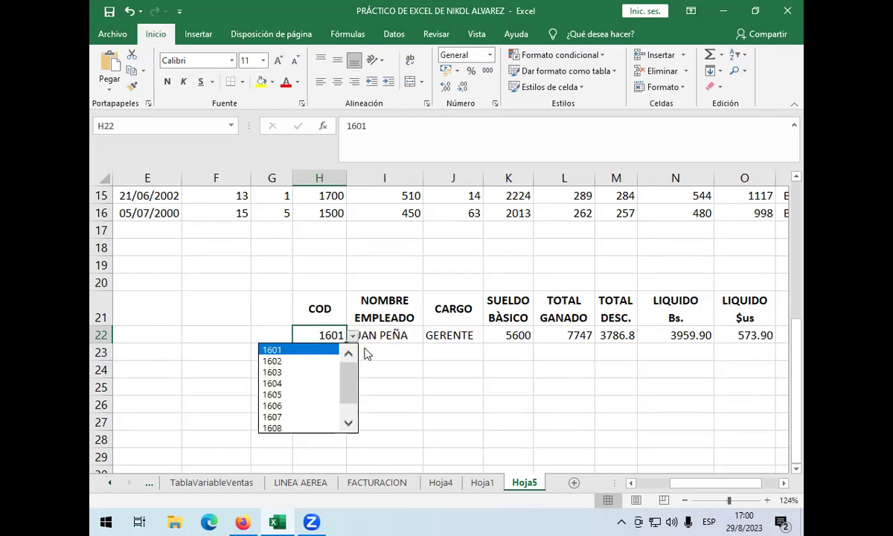
click(289, 371)
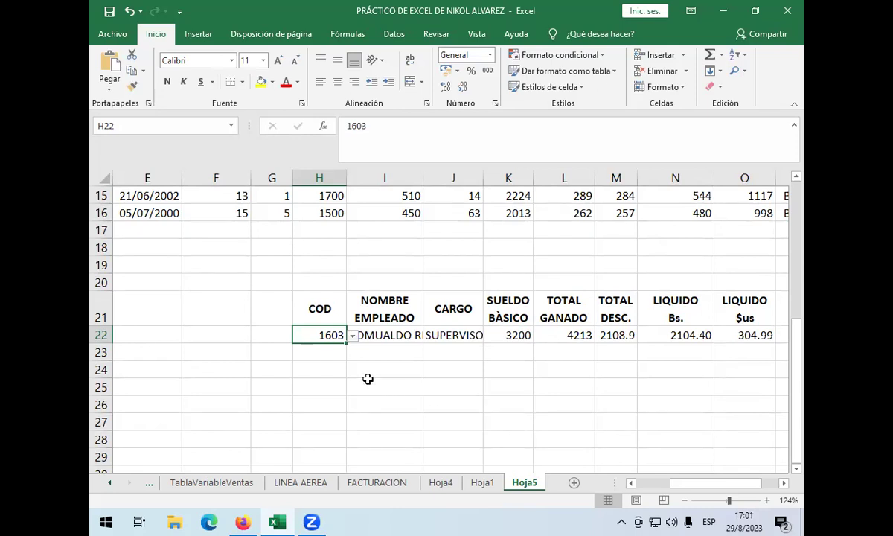
click(353, 336)
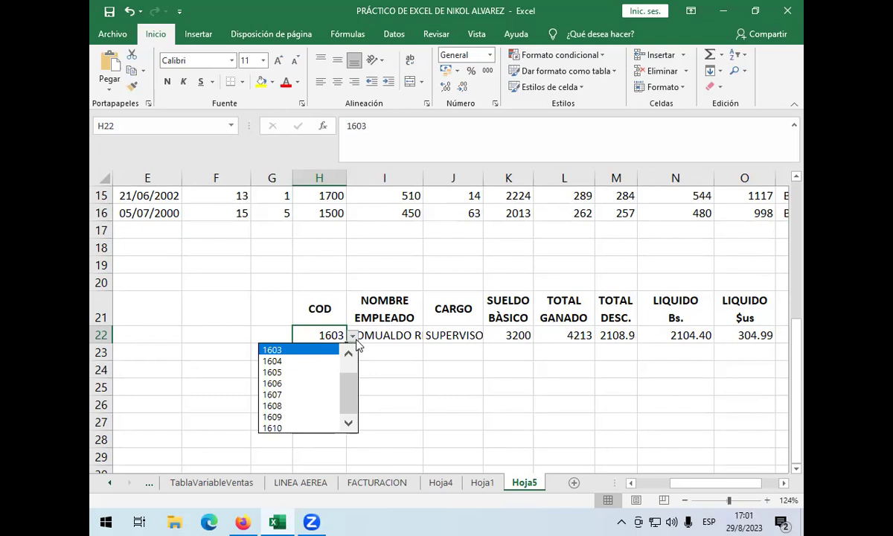
click(291, 360)
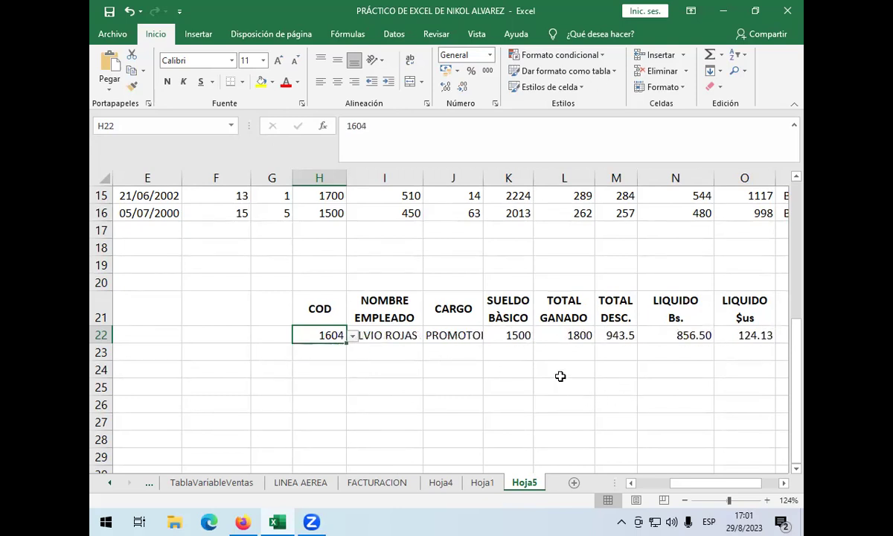
Add a new blank worksheet to the workbook
scroll(554, 368, up, 3)
scroll(551, 369, up, 2)
scroll(546, 376, down, 6)
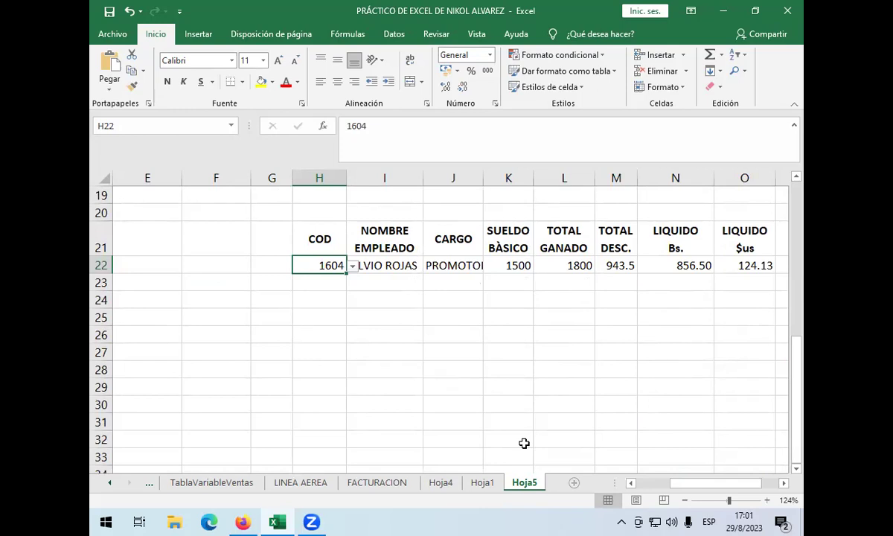
key(shift+F11)
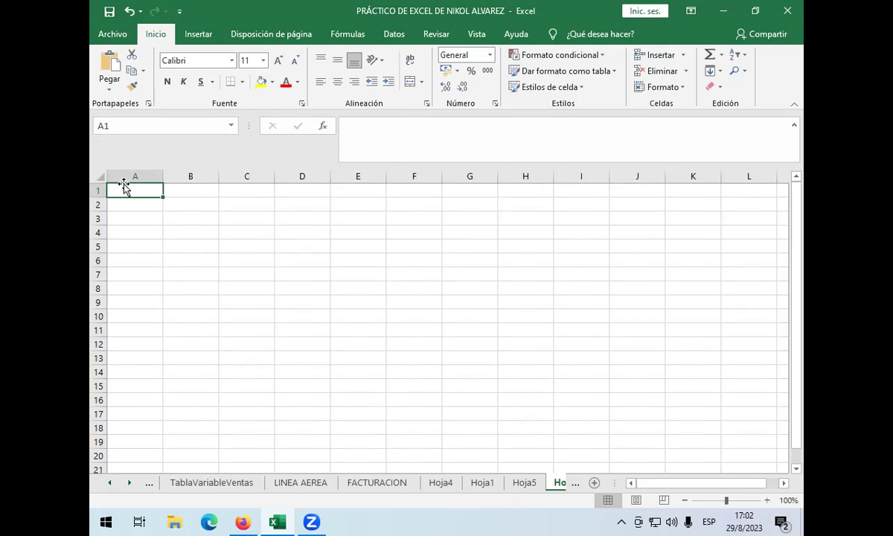
click(126, 234)
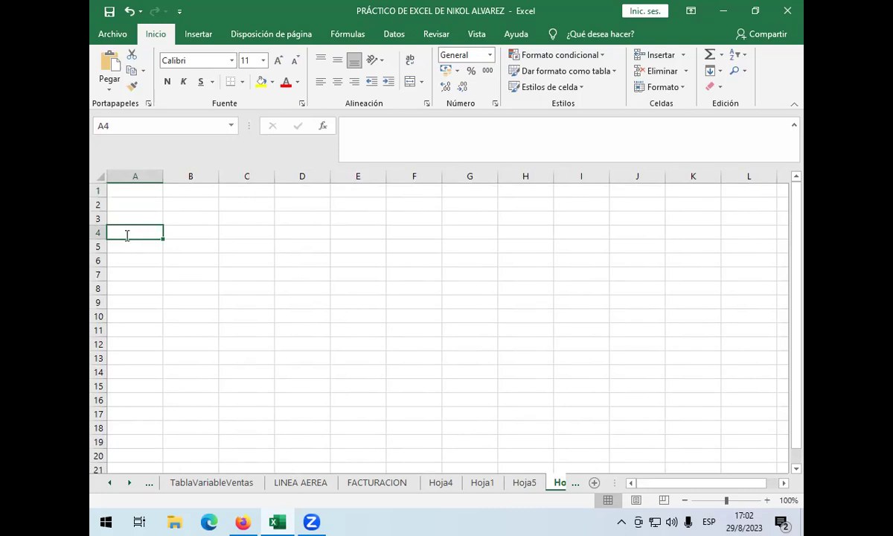
double_click(125, 234)
text(Direcc)
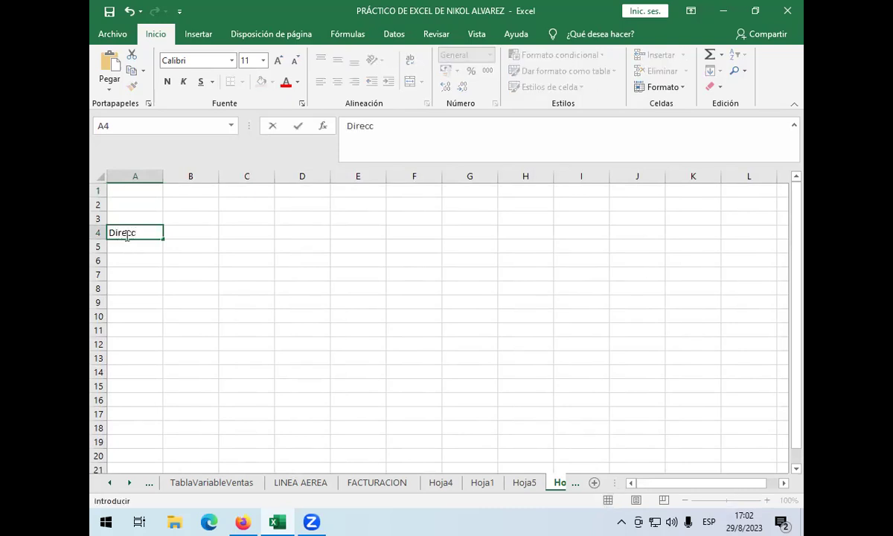
key(BackSpace)
key(BackSpace)
key(BackSpace)
key(BackSpace)
key(BackSpace)
key(BackSpace)
click(143, 193)
text(codigo)
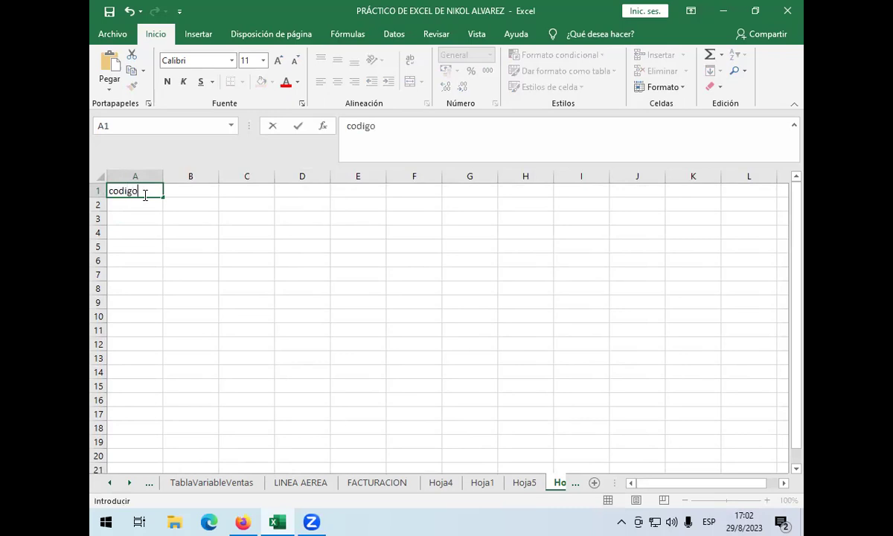
key(Return)
click(143, 195)
double_click(137, 190)
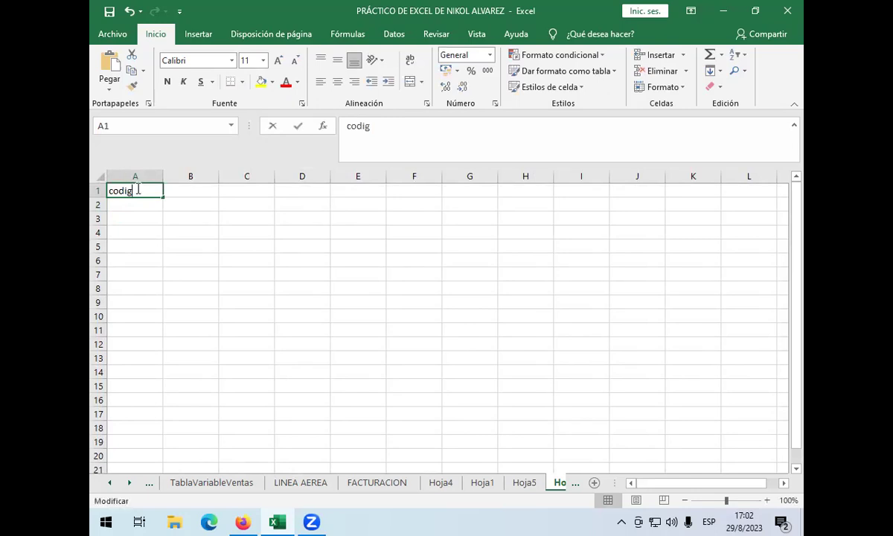
key(BackSpace)
key(BackSpace)
key(BackSpace)
key(BackSpace)
key(BackSpace)
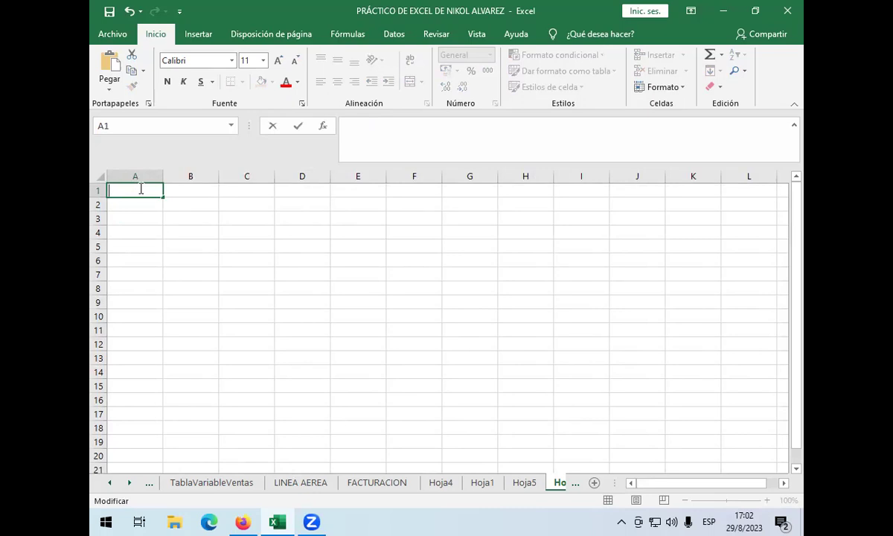
Enter the label "Codigo" in cell B7 of the new sheet, correcting its spelling
click(181, 273)
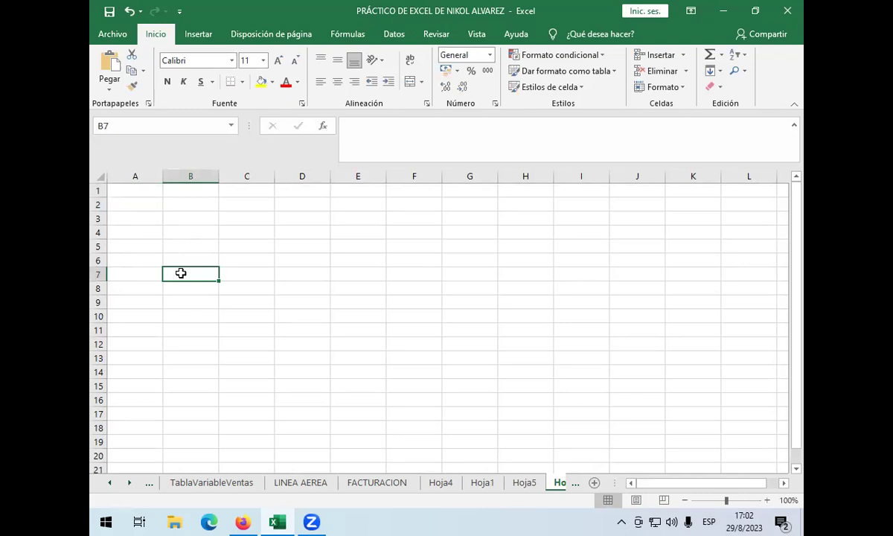
text(co)
key(BackSpace)
key(BackSpace)
text(Coòdigo)
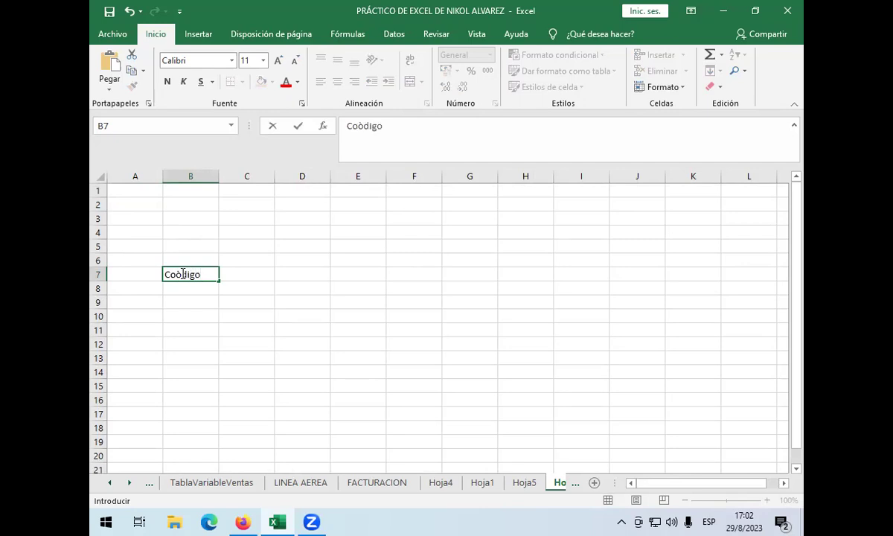
key(Left)
key(Down)
click(181, 274)
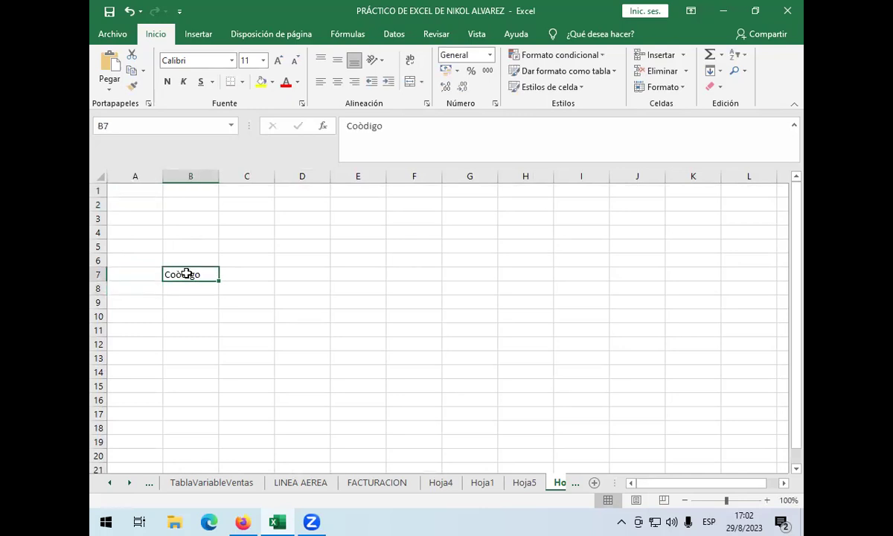
double_click(180, 274)
key(BackSpace)
key(BackSpace)
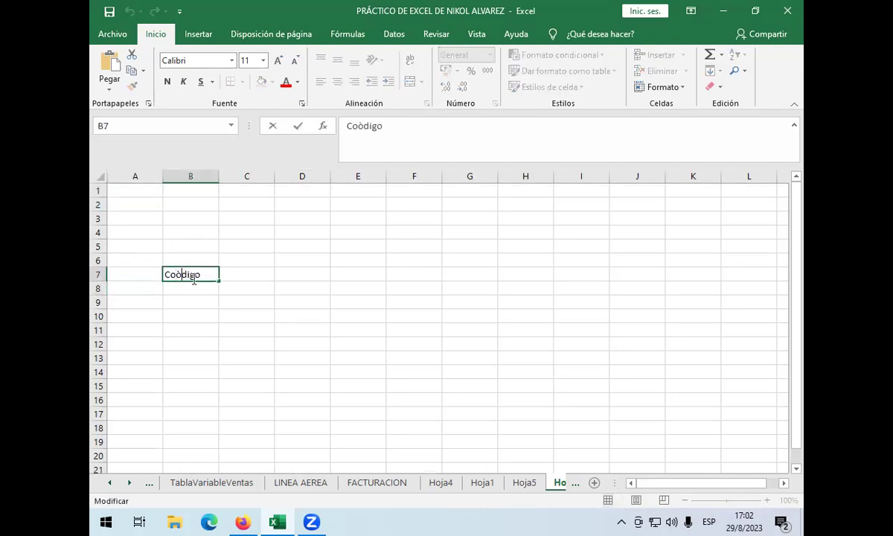
text(o)
key(Tab)
Enter the label "Descripcion" in cell D7
click(291, 275)
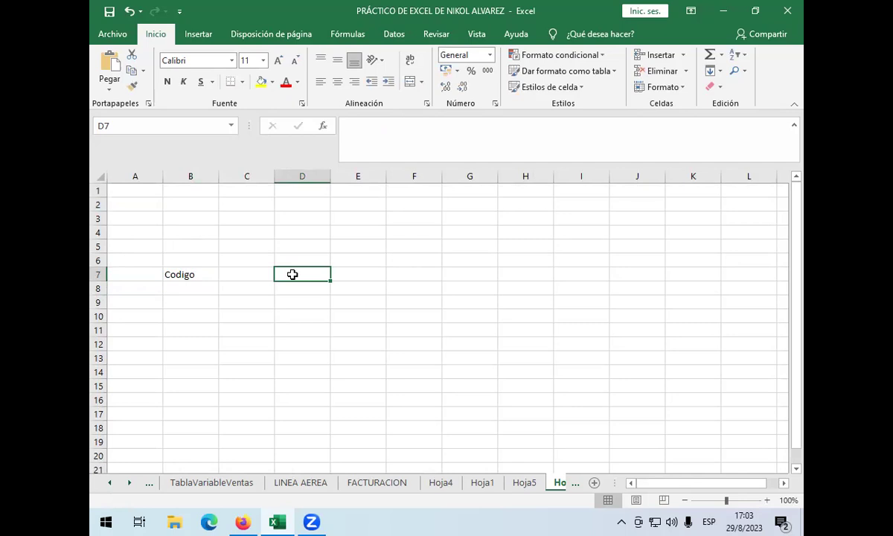
text(D)
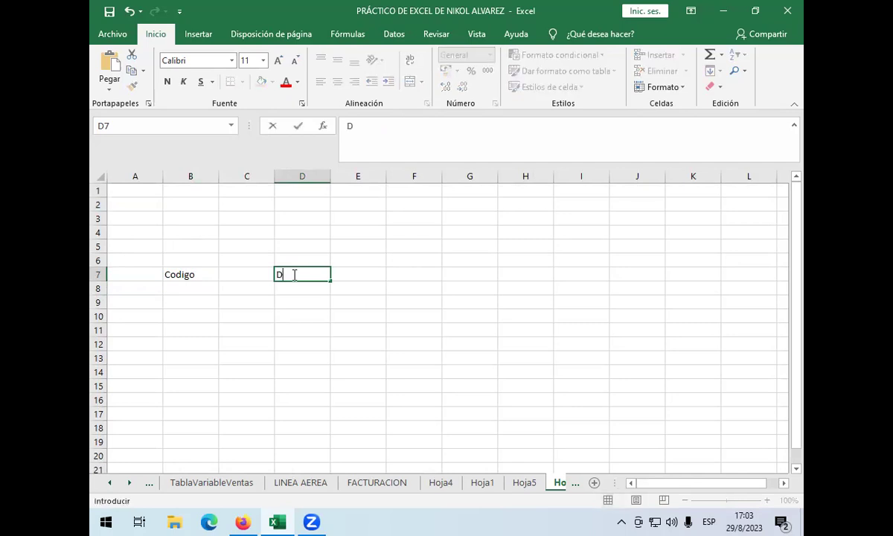
text(escripcion)
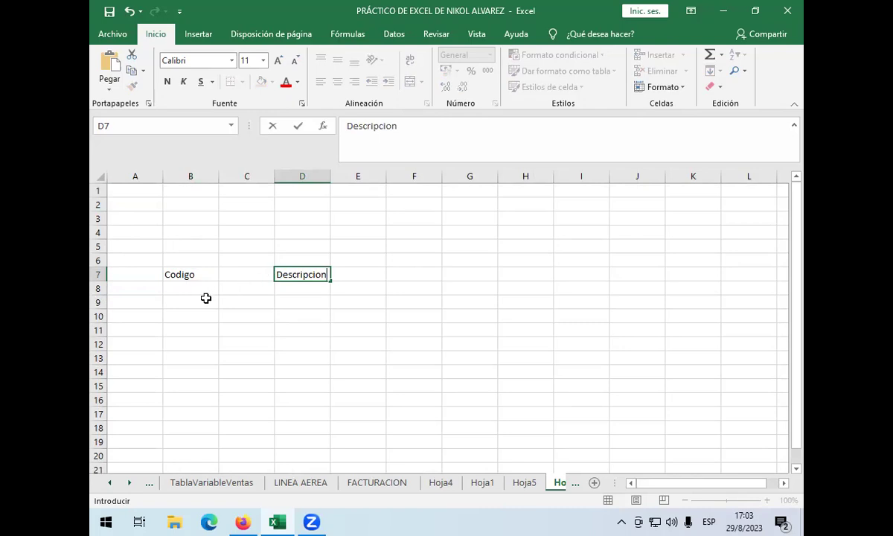
click(179, 330)
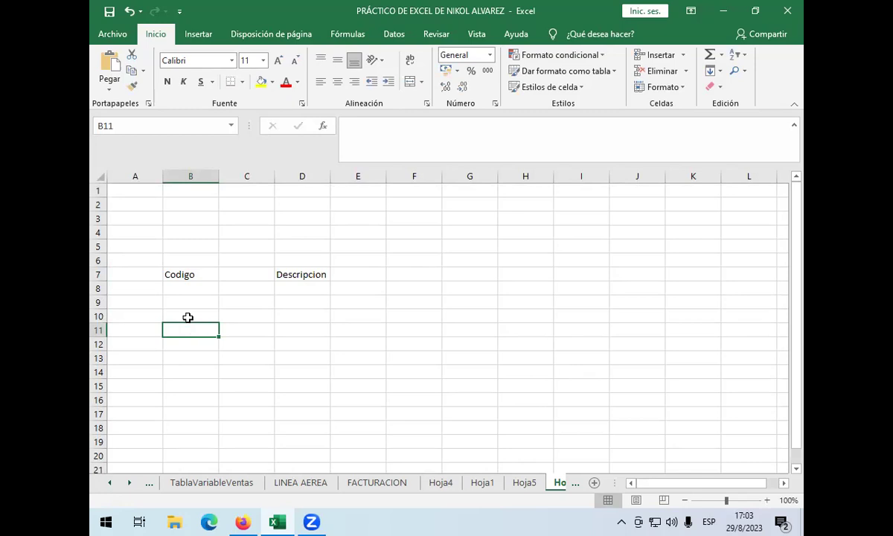
Enter the label "Procedencia" in cell B10 and "P/Unitario" in cell D10
click(188, 315)
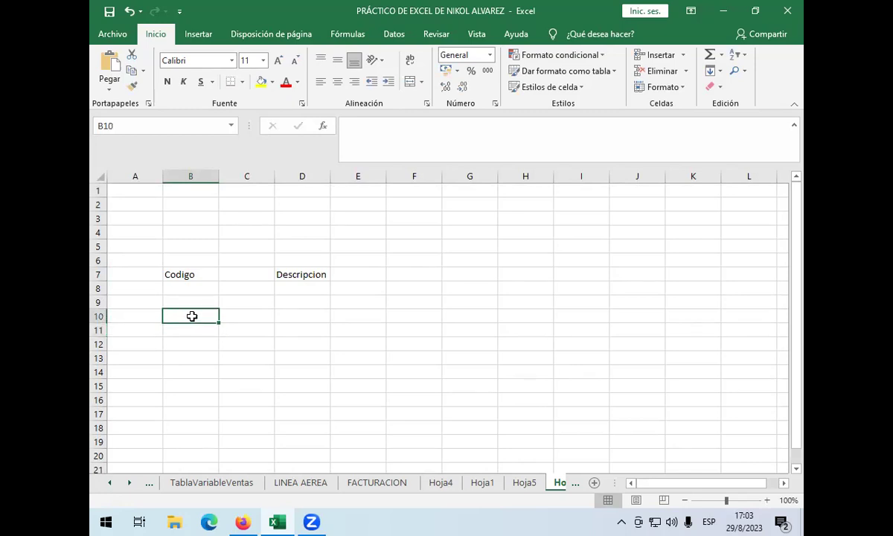
text(Pr)
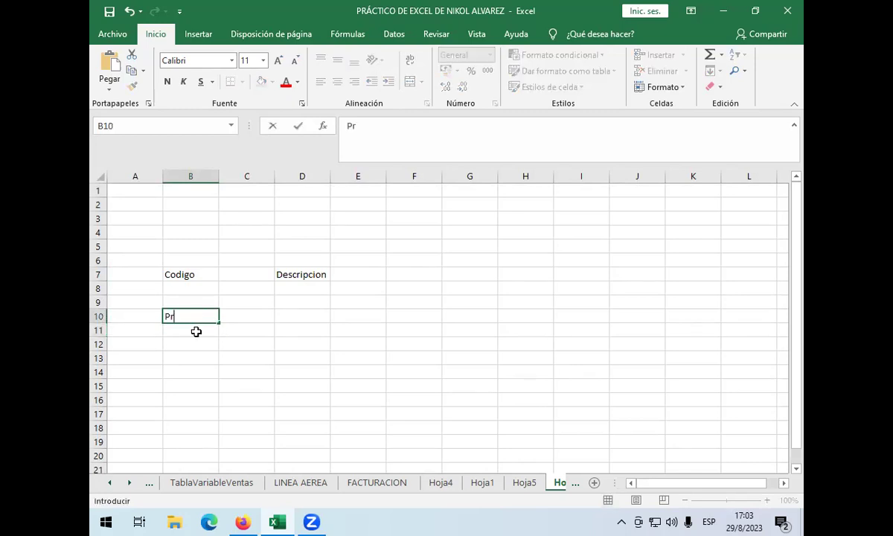
text(ocedencia)
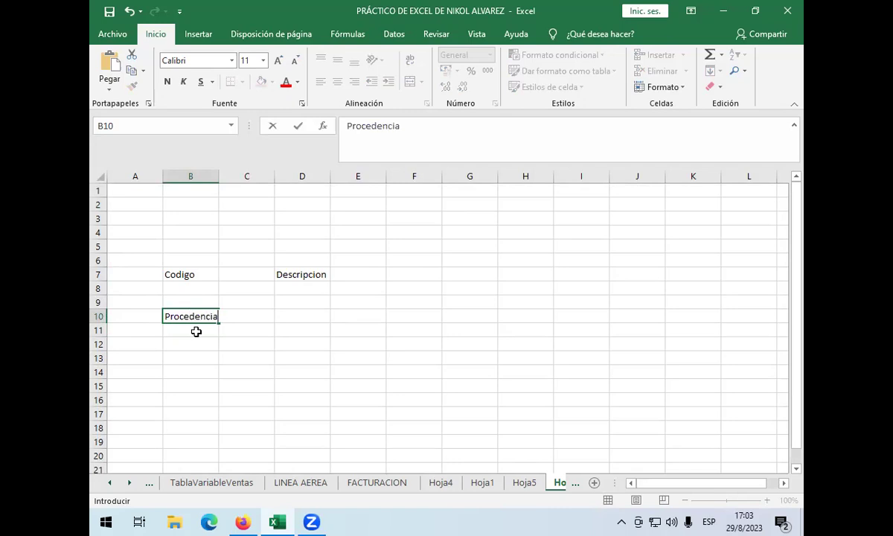
key(Tab)
key(Tab)
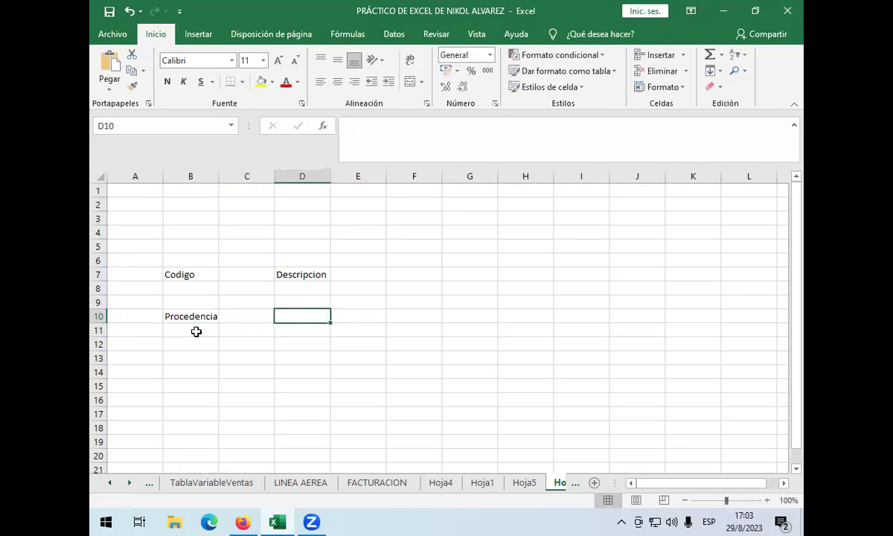
text(P/)
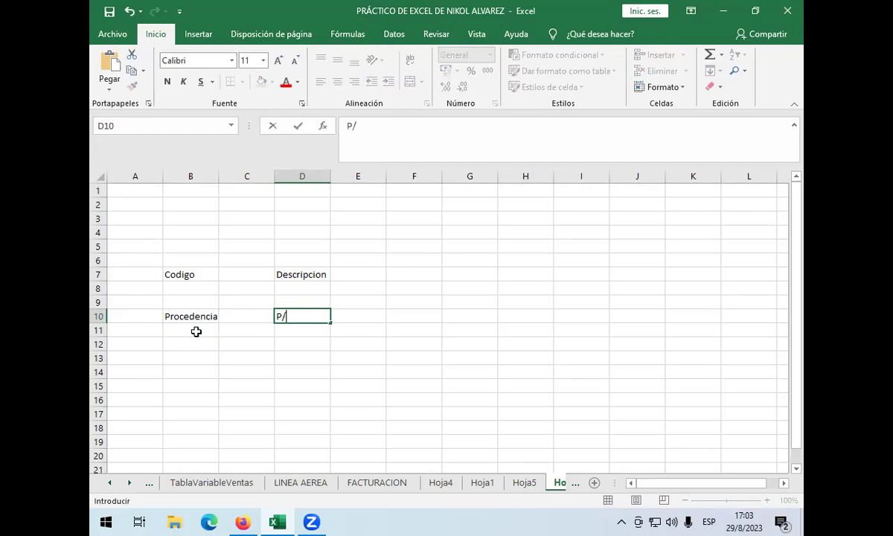
text(Unitario)
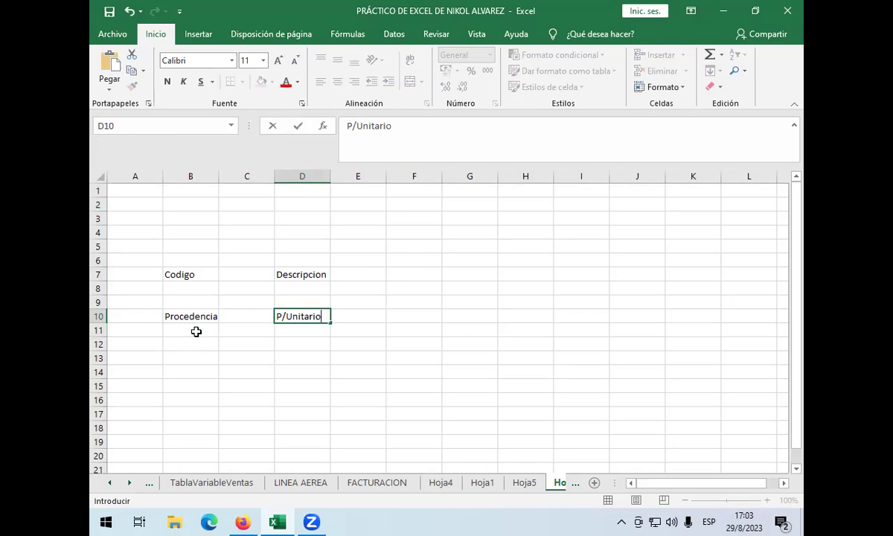
key(Return)
Enter the label "Cantidad" in cell B13 and "Iva13%" in cell D13
key(Left)
key(Left)
key(Down)
key(Down)
text(Cantif)
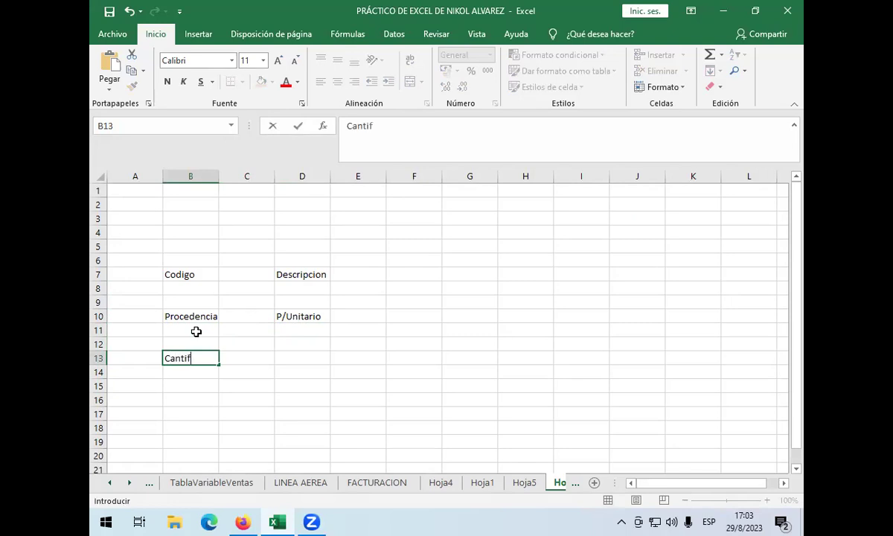
key(BackSpace)
text(dad)
key(Right)
key(Right)
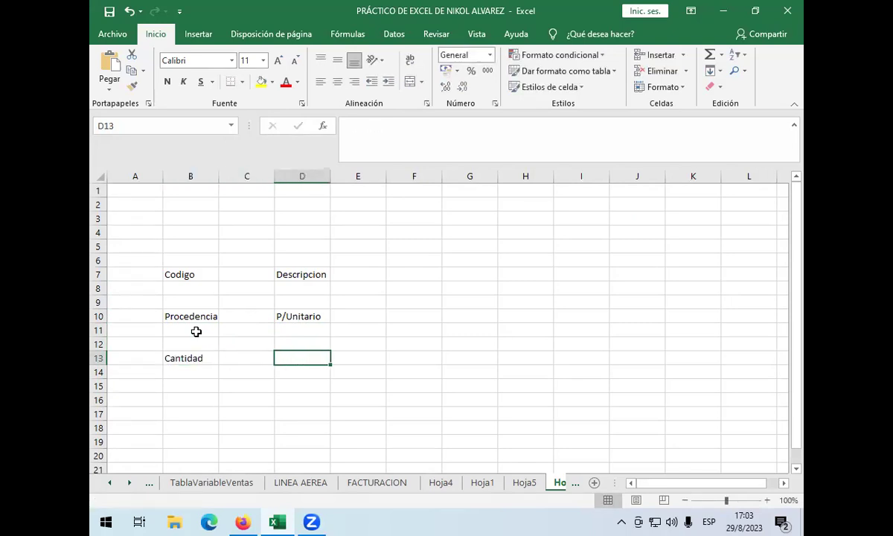
text(Iva13%)
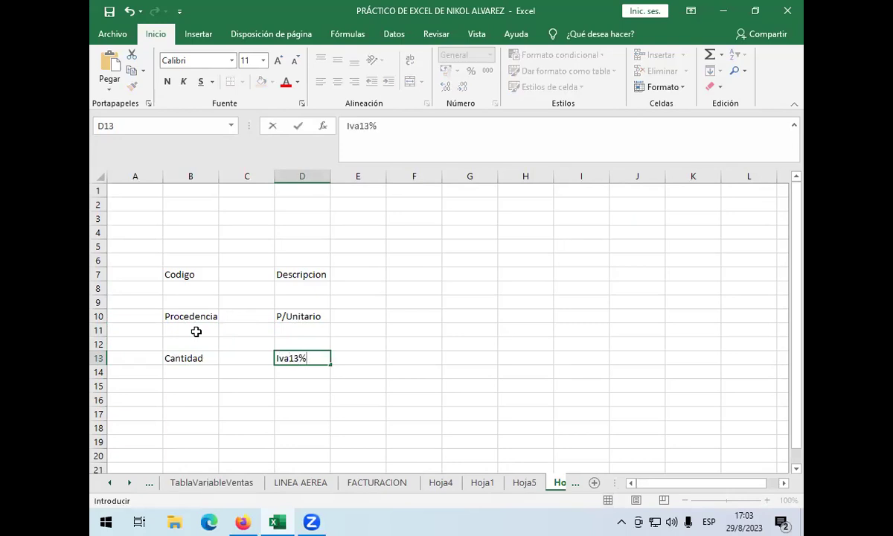
Enter the label "Costo Total" in cell C16
click(229, 401)
text(Costo )
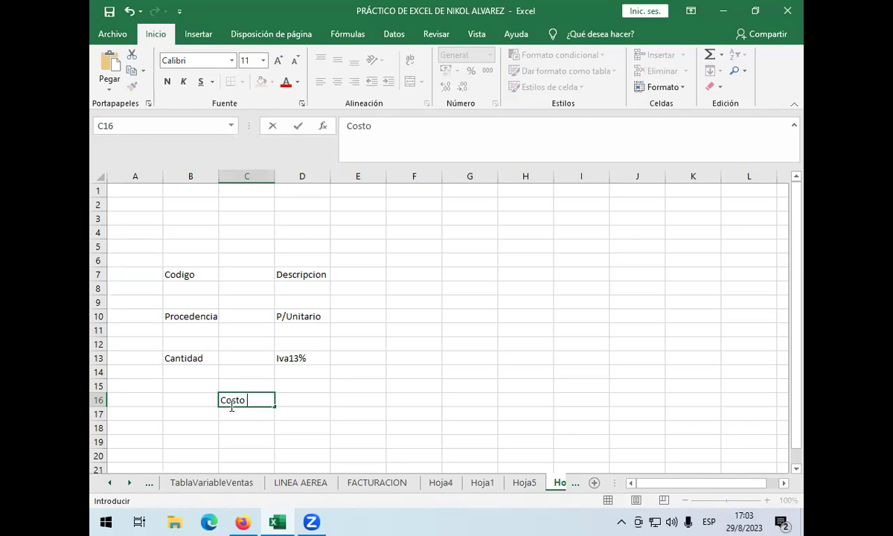
text(Total)
click(176, 300)
click(179, 285)
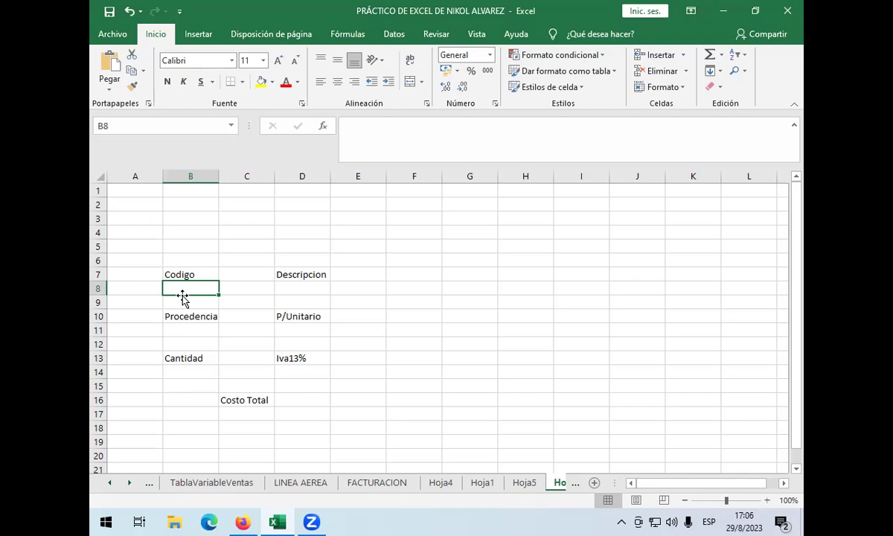
Fill the form area A1:E19 with the light tan theme colour
drag(131, 186, 237, 361)
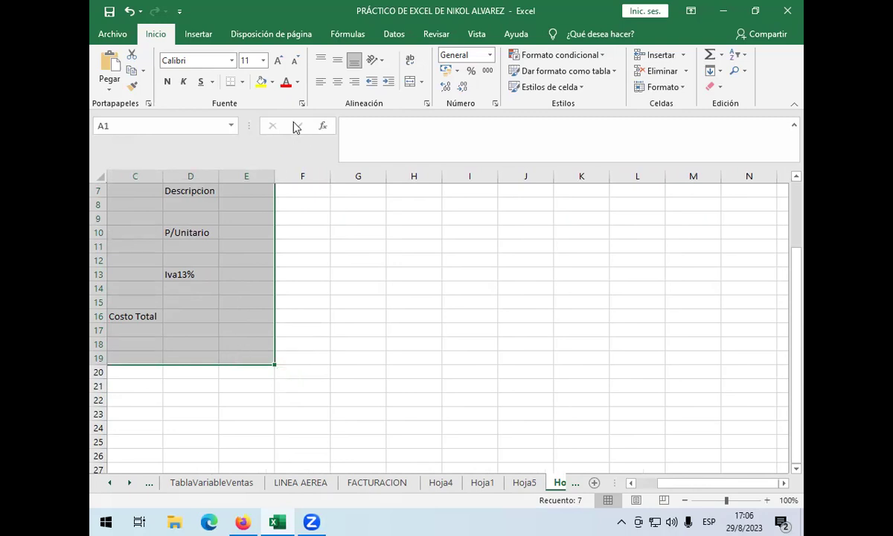
click(273, 83)
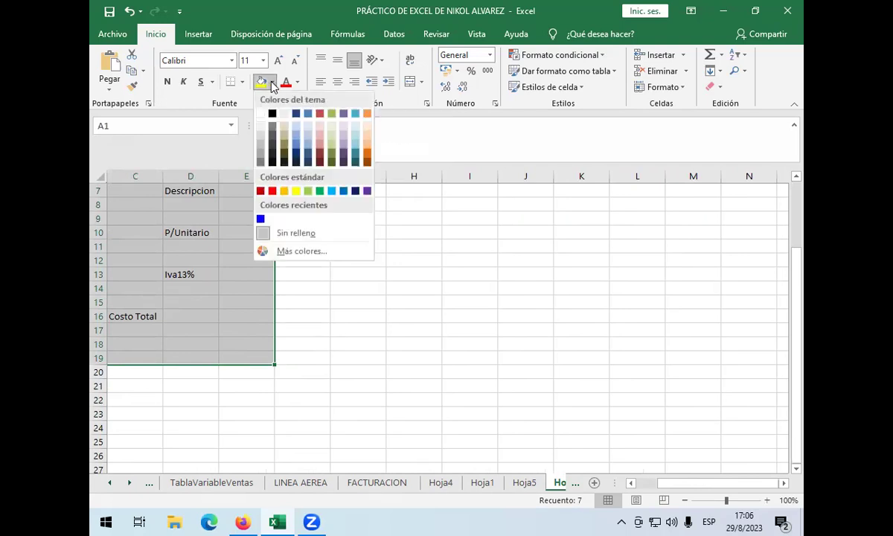
click(283, 121)
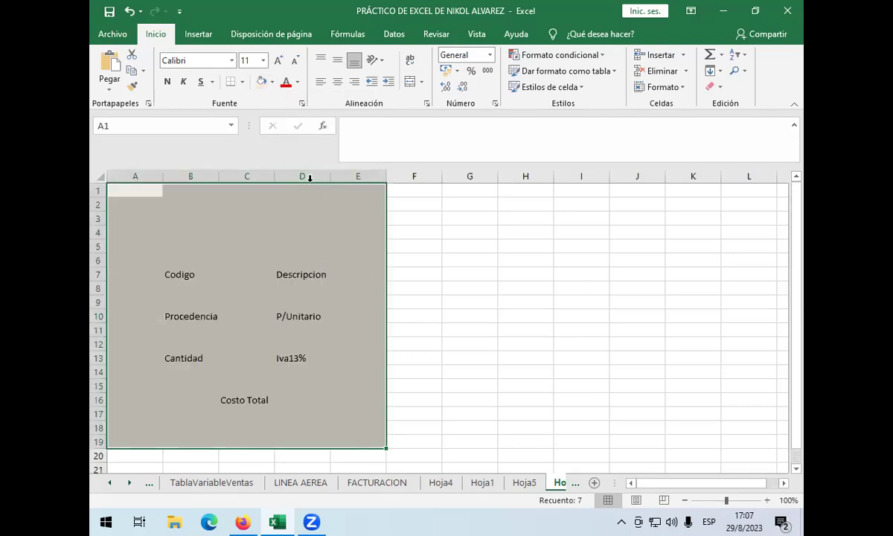
Apply a thick outside border (Borde exterior grueso) around the form area A1:E19
click(241, 83)
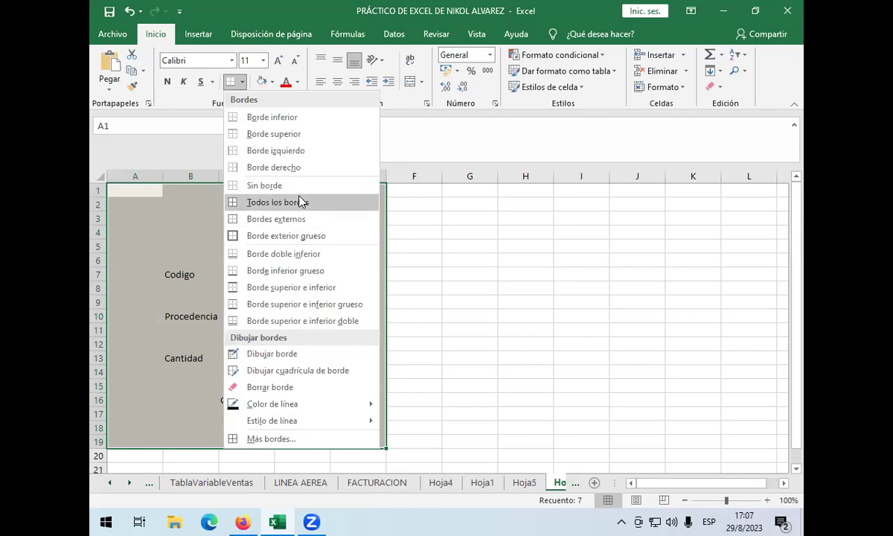
click(313, 236)
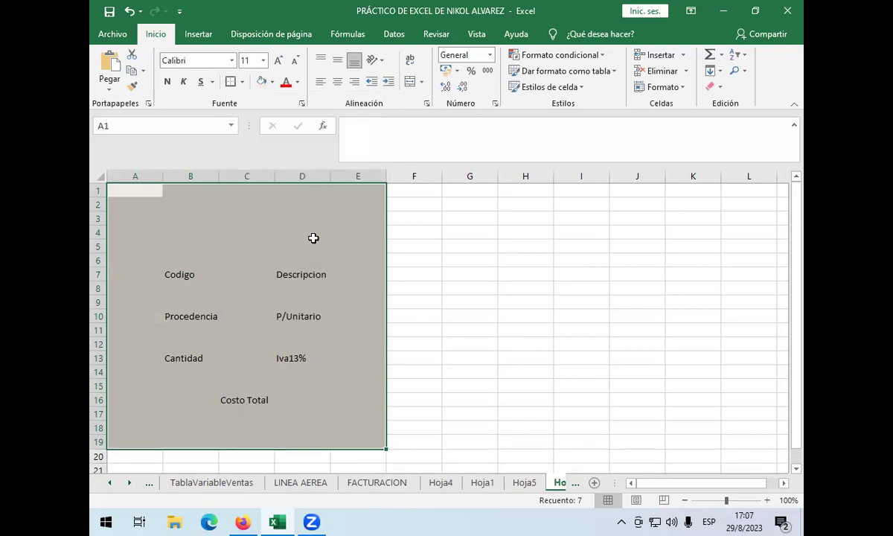
click(241, 83)
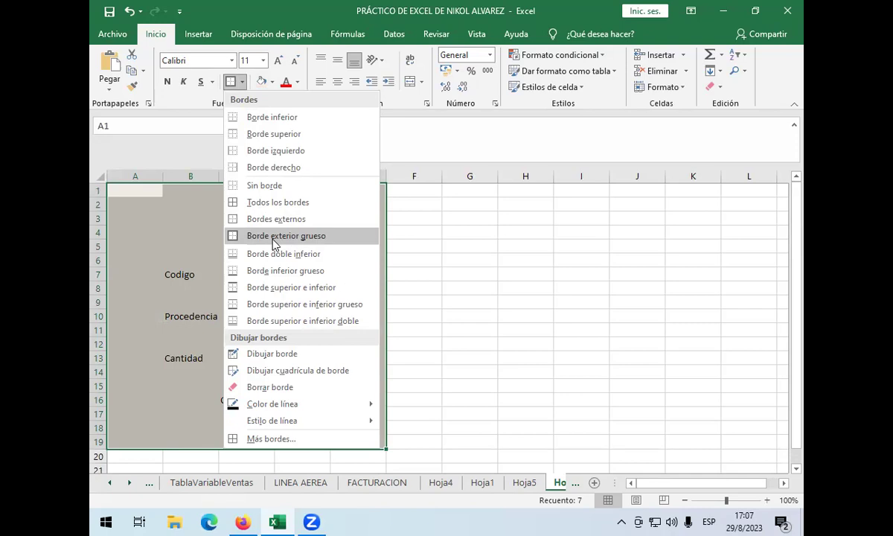
click(274, 237)
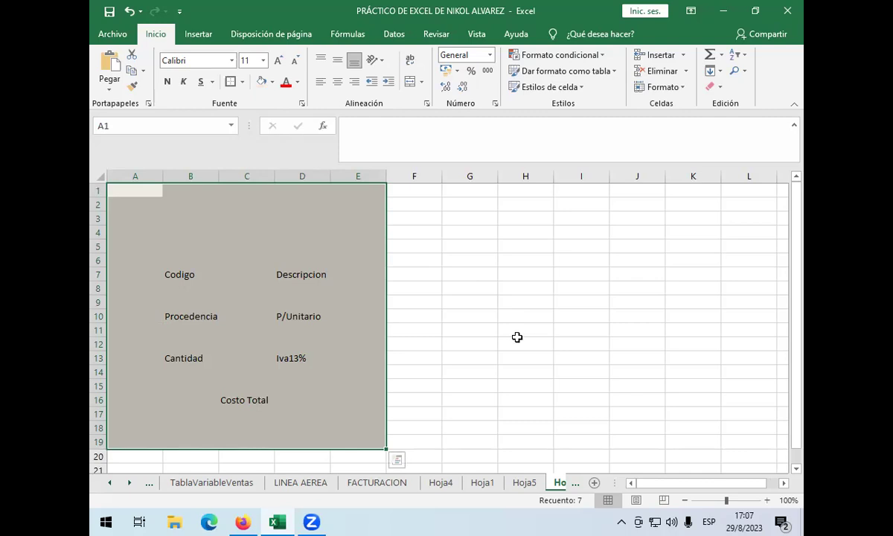
click(517, 338)
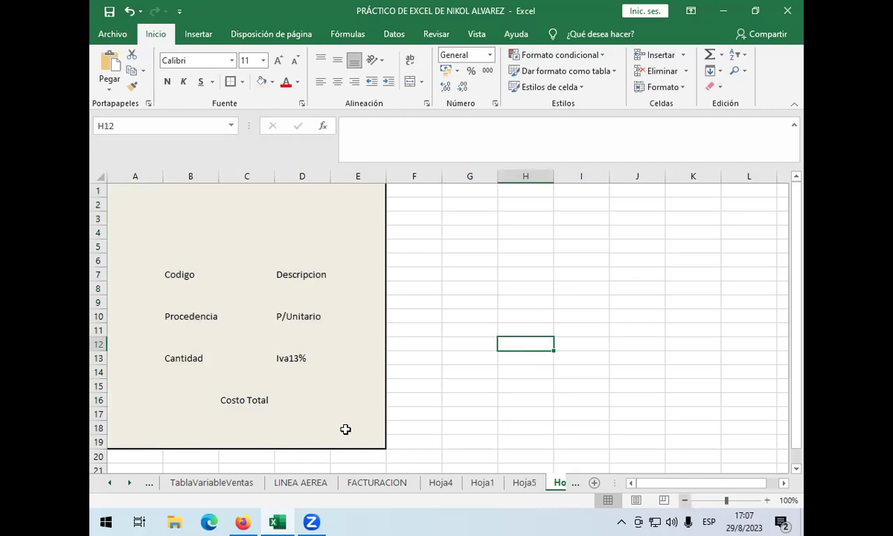
scroll(346, 429, down, 2)
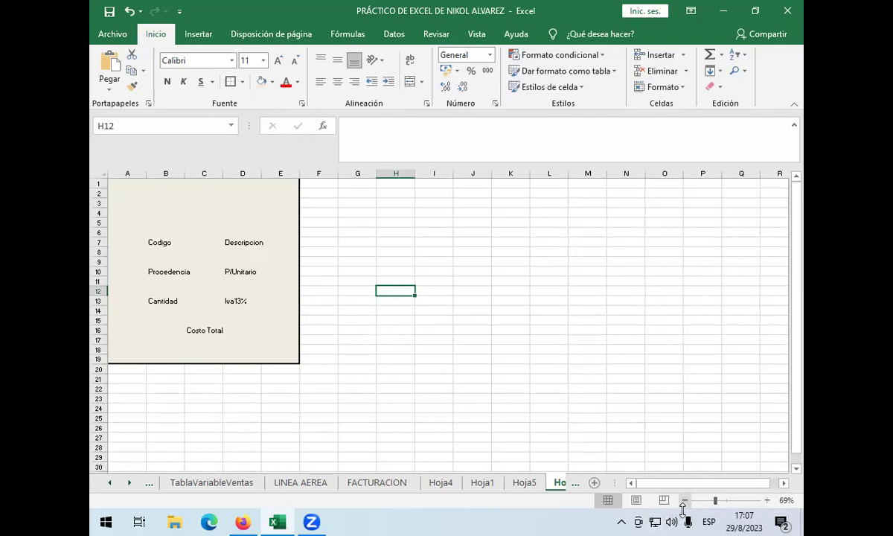
scroll(682, 508, up, 2)
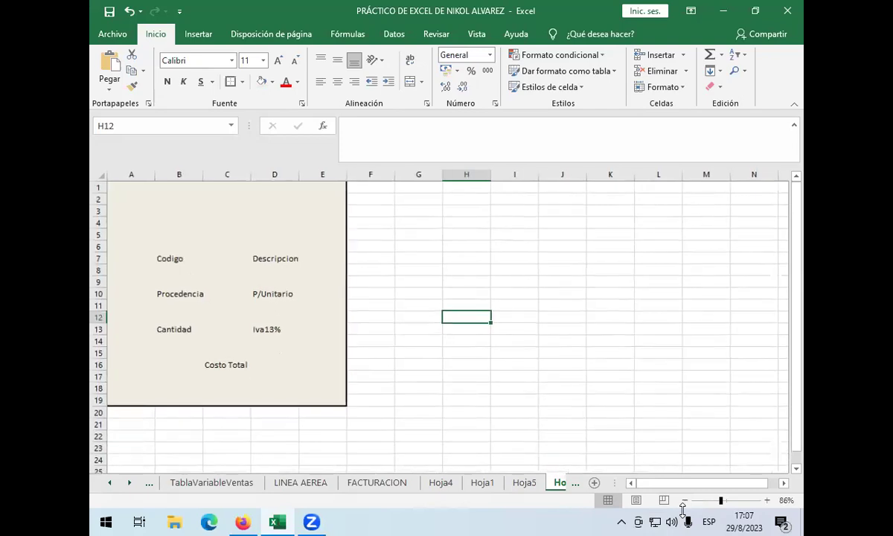
scroll(394, 337, down, 4)
scroll(393, 343, up, 4)
click(173, 258)
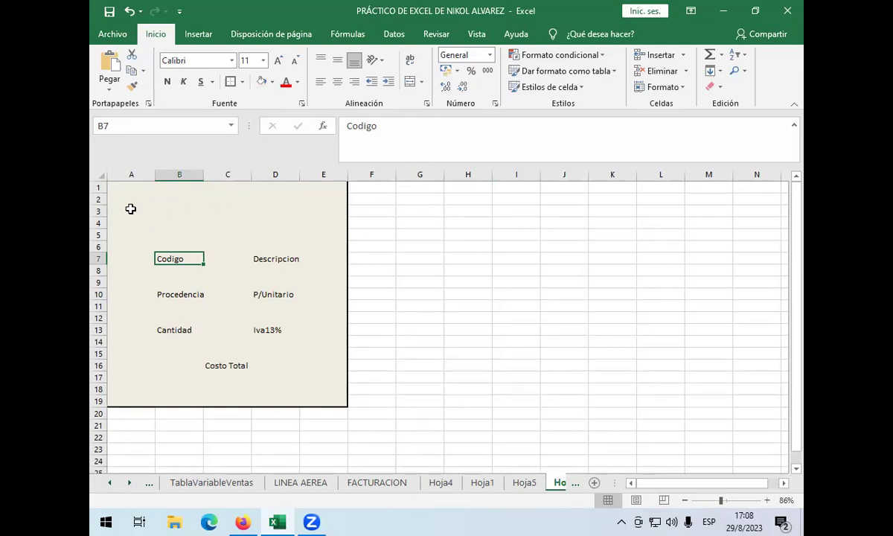
click(172, 271)
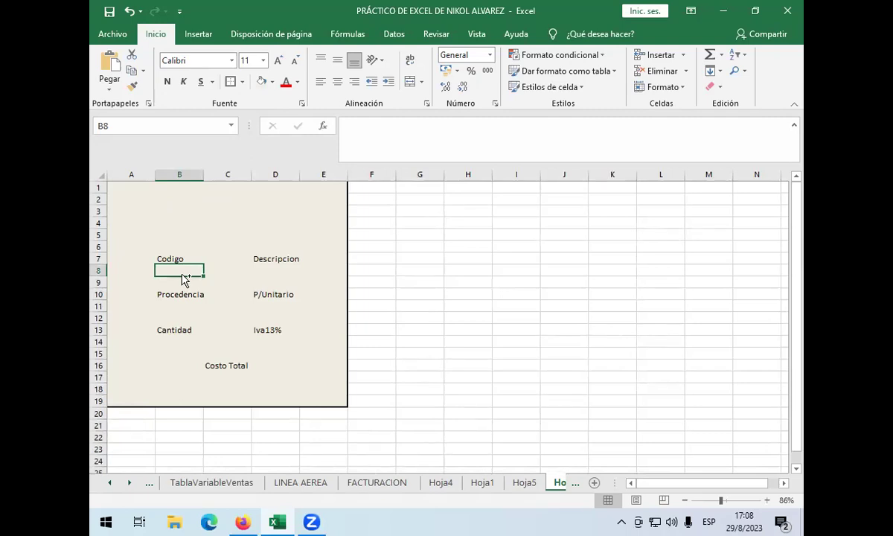
key(ctrl+Right)
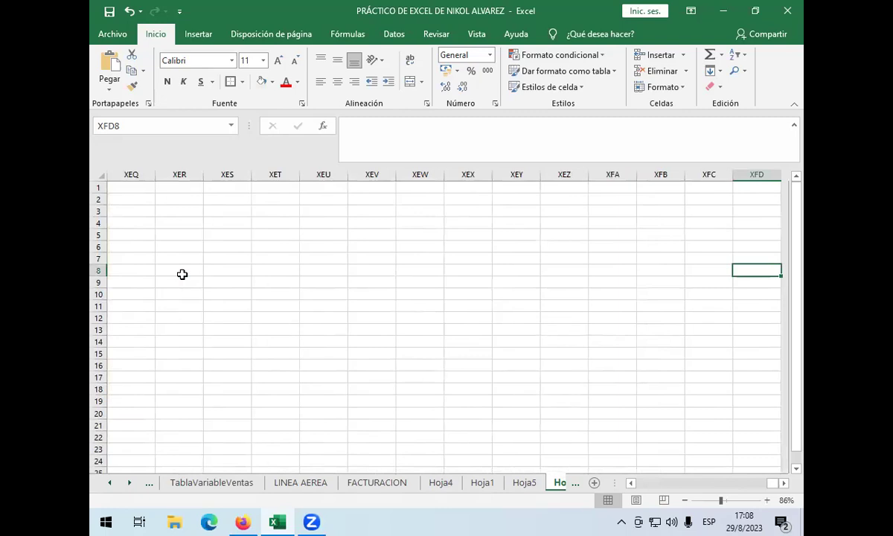
key(ctrl+Left)
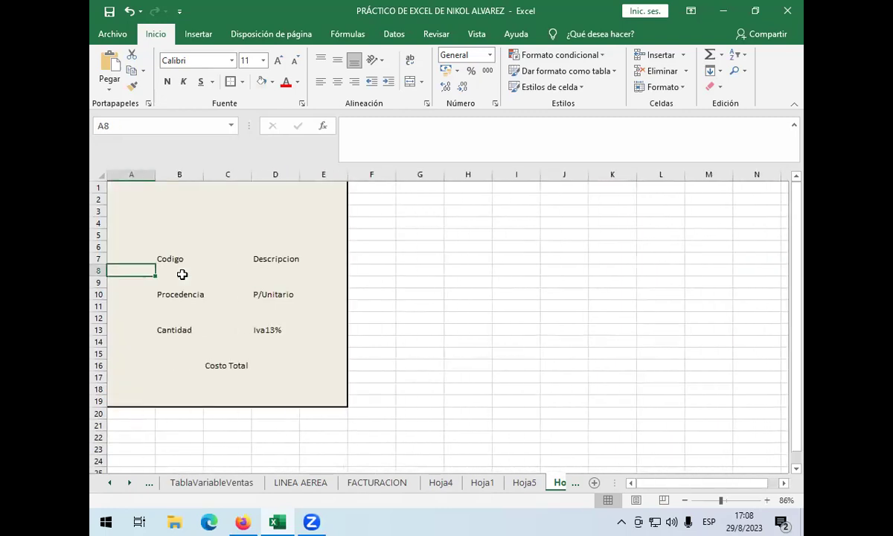
click(165, 273)
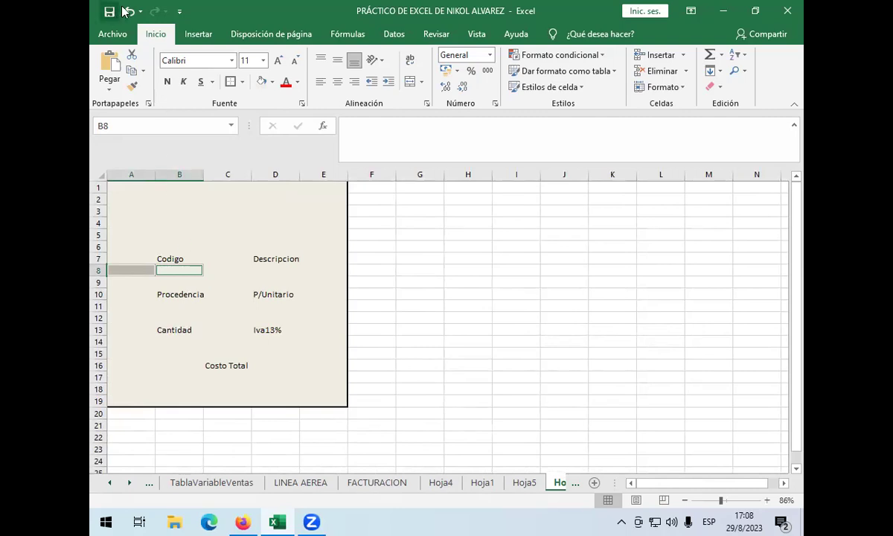
Remove the fill from the cells below the labels (B8, D8, B11, D11, B14, D14, C17) and give each a thick outside border
click(176, 266)
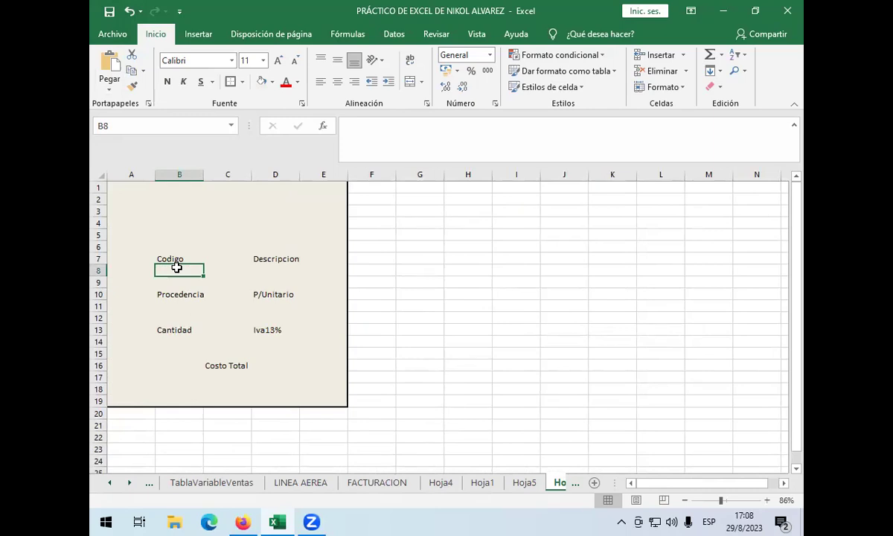
ctrl+click(267, 270)
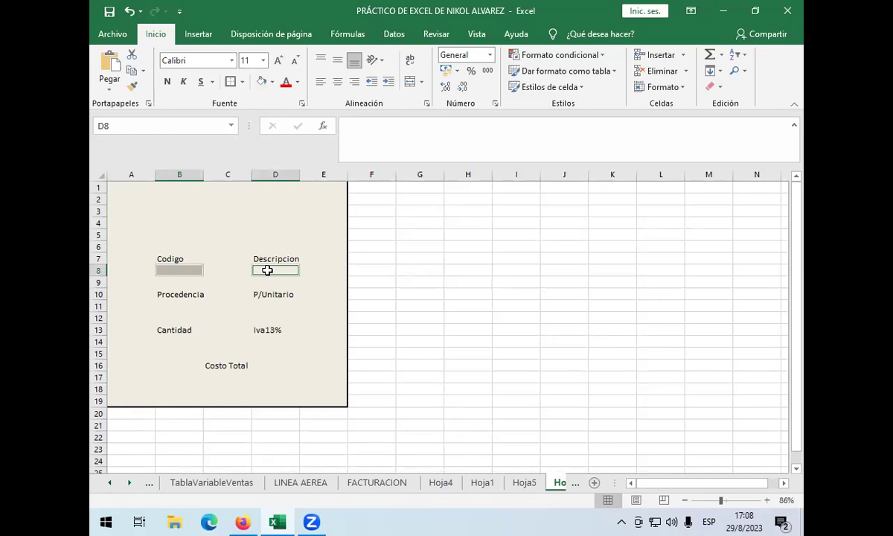
ctrl+click(172, 309)
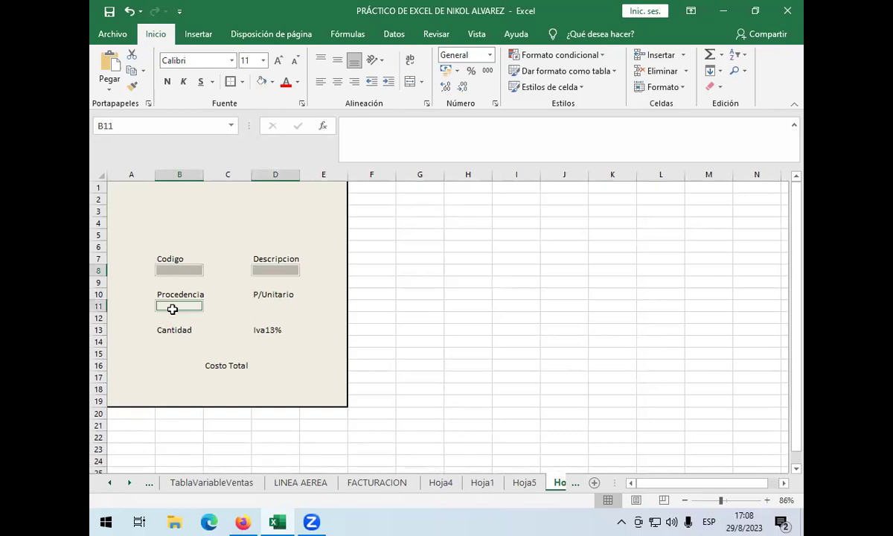
ctrl+click(260, 308)
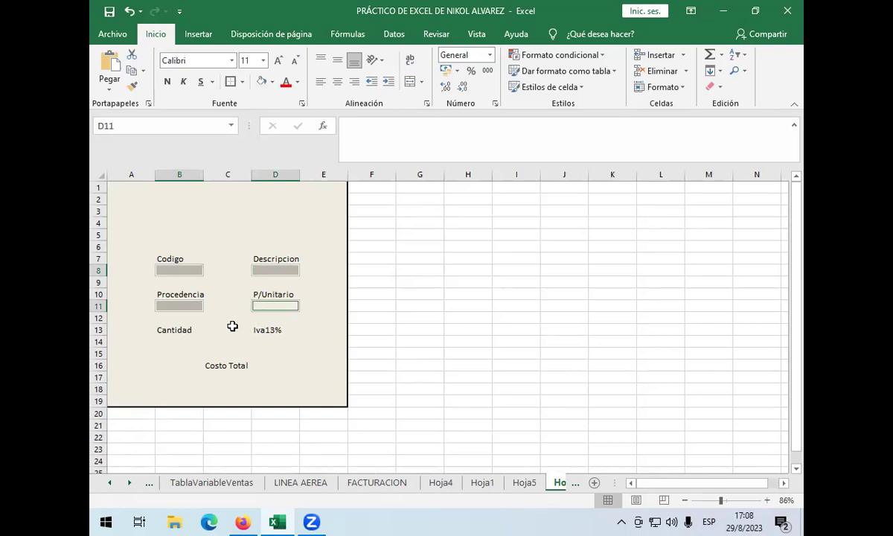
ctrl+click(169, 341)
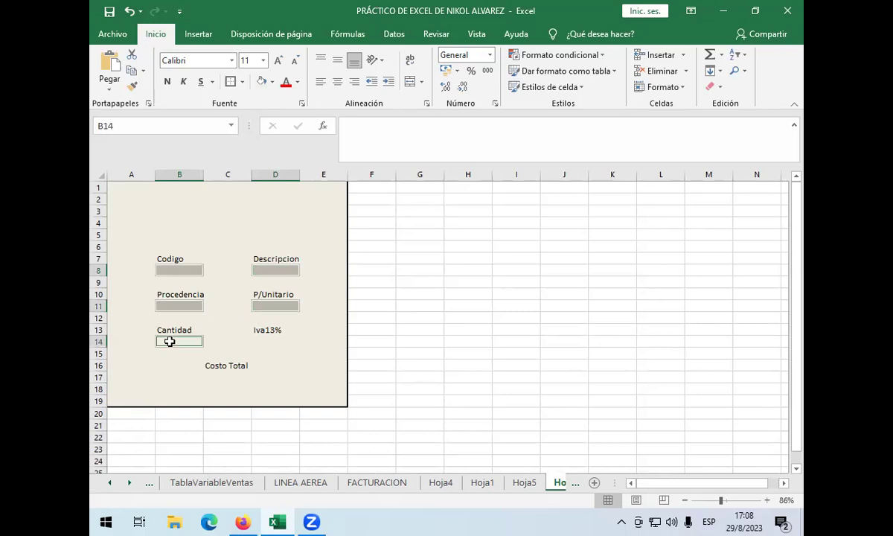
ctrl+click(254, 343)
ctrl+click(218, 379)
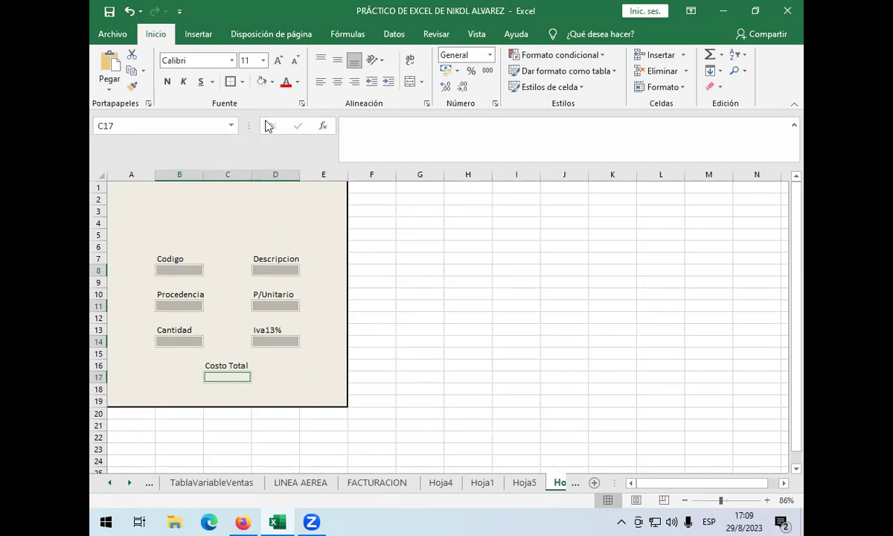
click(272, 82)
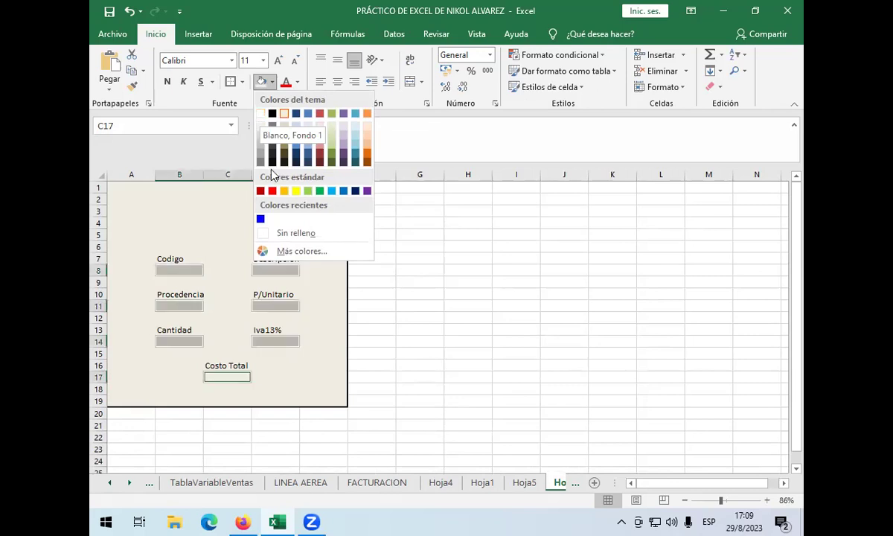
click(277, 233)
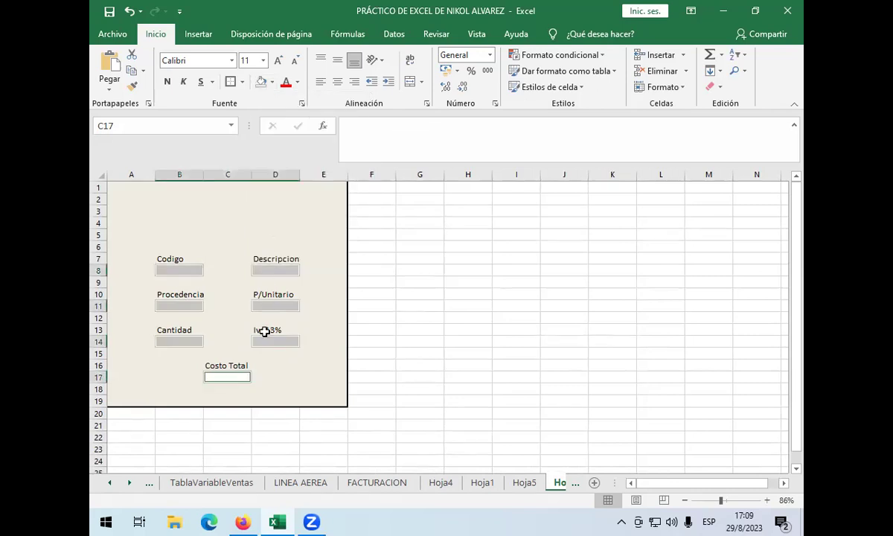
click(231, 82)
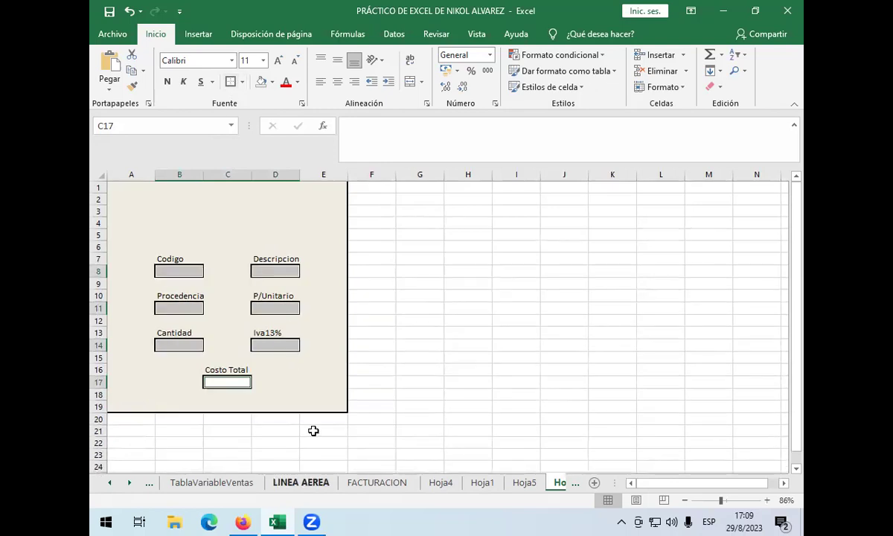
Enter the column headers "codigo", "descripcion", "procedencia" and "p/unitario" in cells H1 to K1 beside the form
click(385, 356)
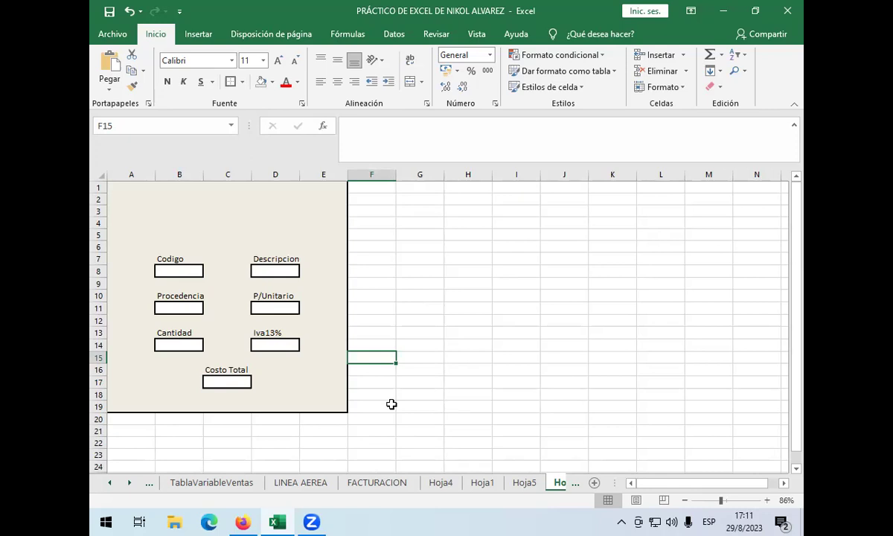
click(466, 186)
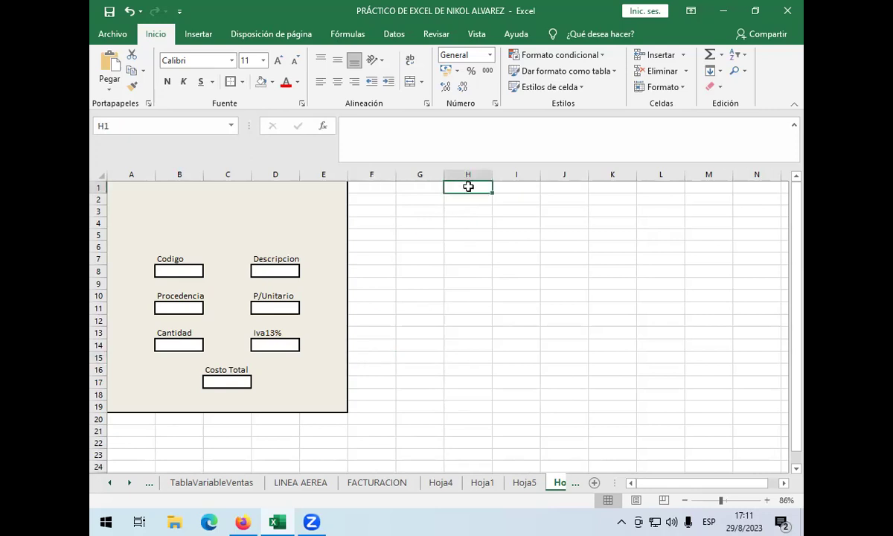
text(co)
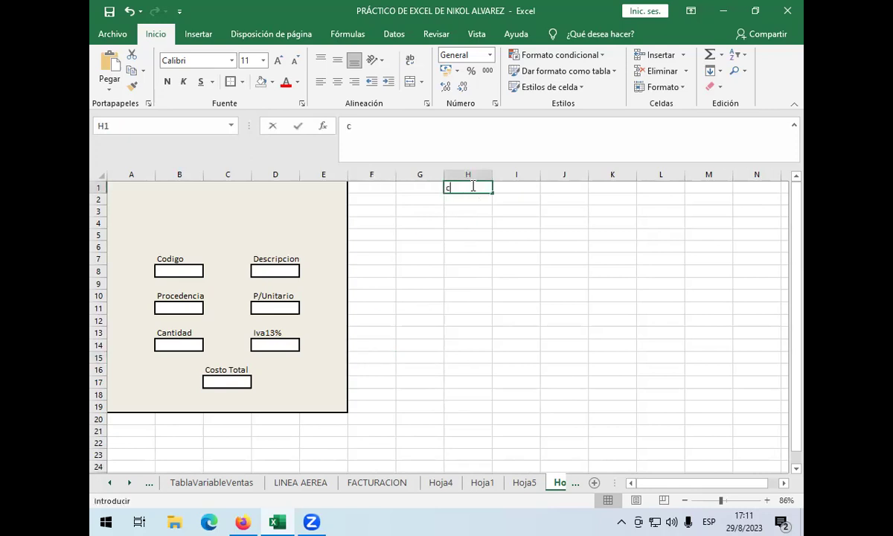
text(digo)
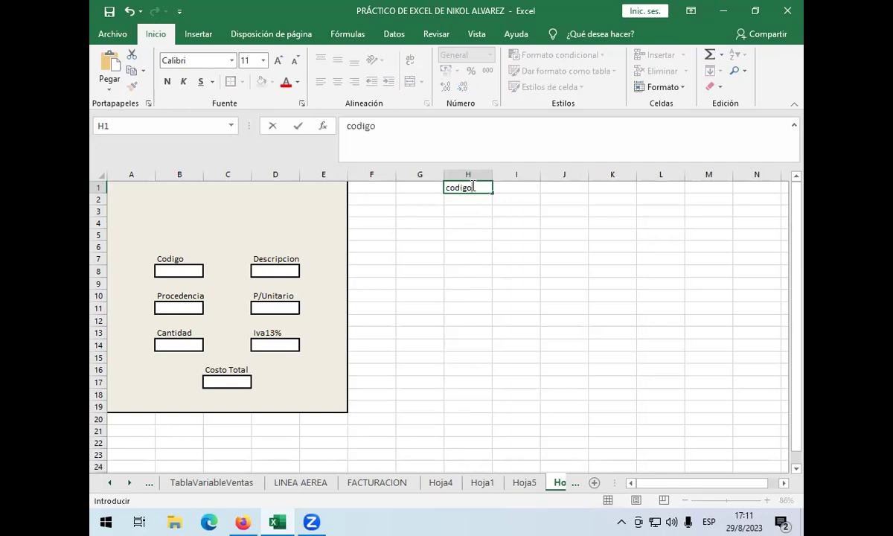
key(Tab)
text(descripcion)
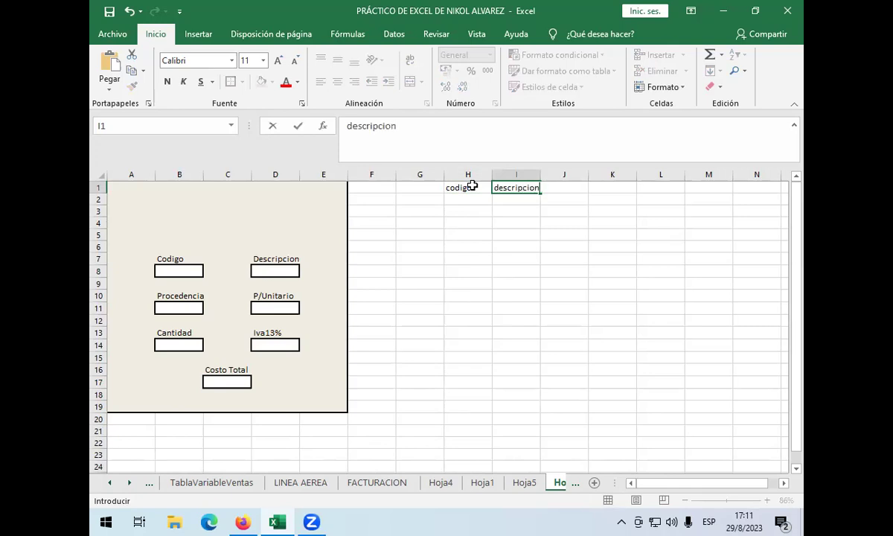
key(Tab)
key(Down)
key(Up)
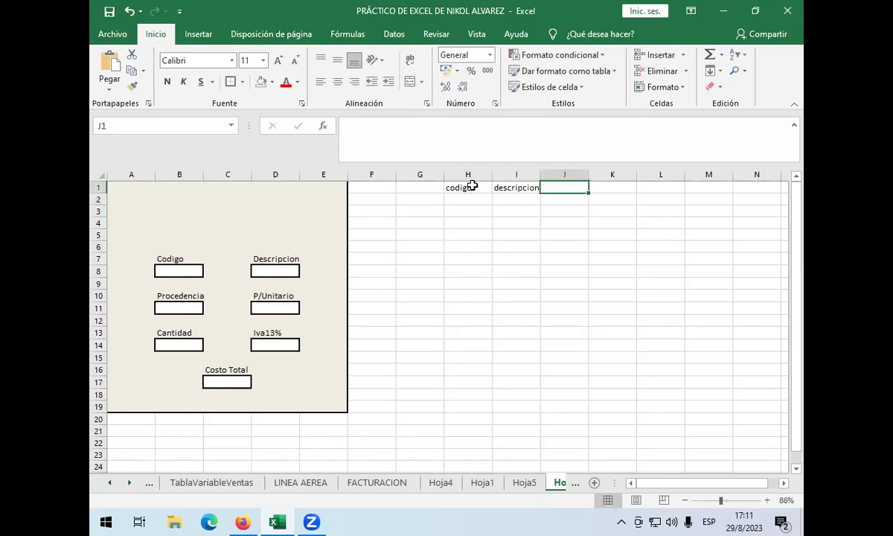
text(procedencia)
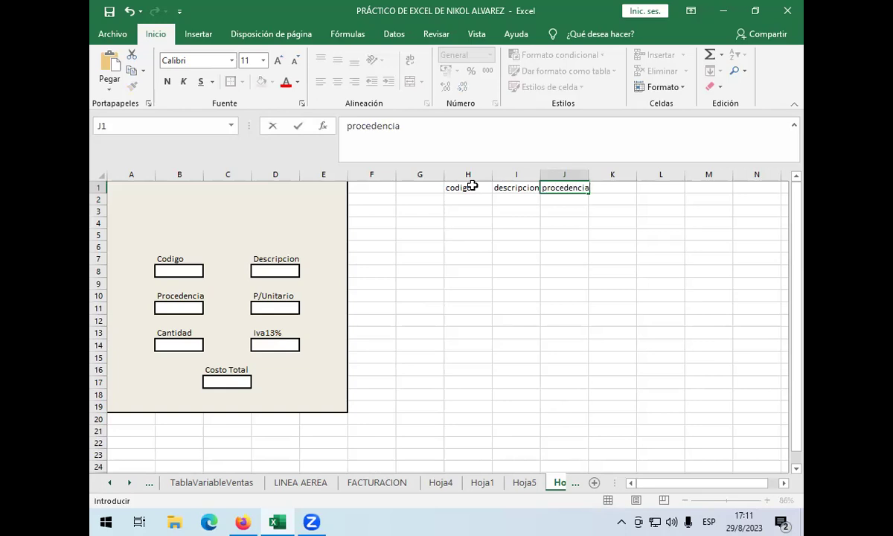
key(Tab)
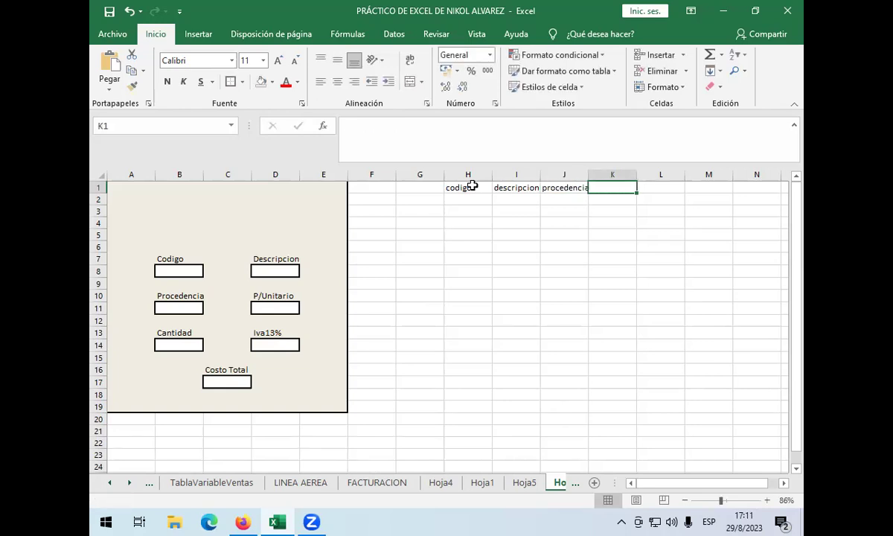
text(p)
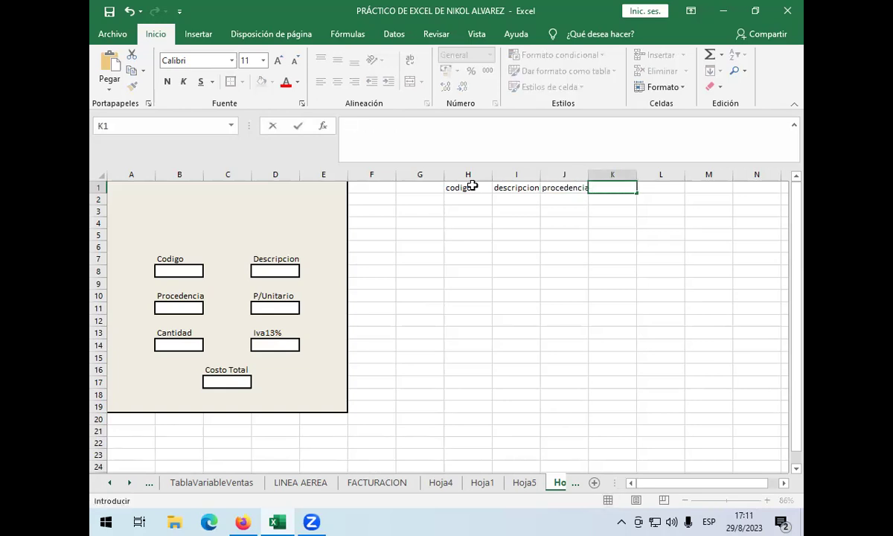
text(/unitario)
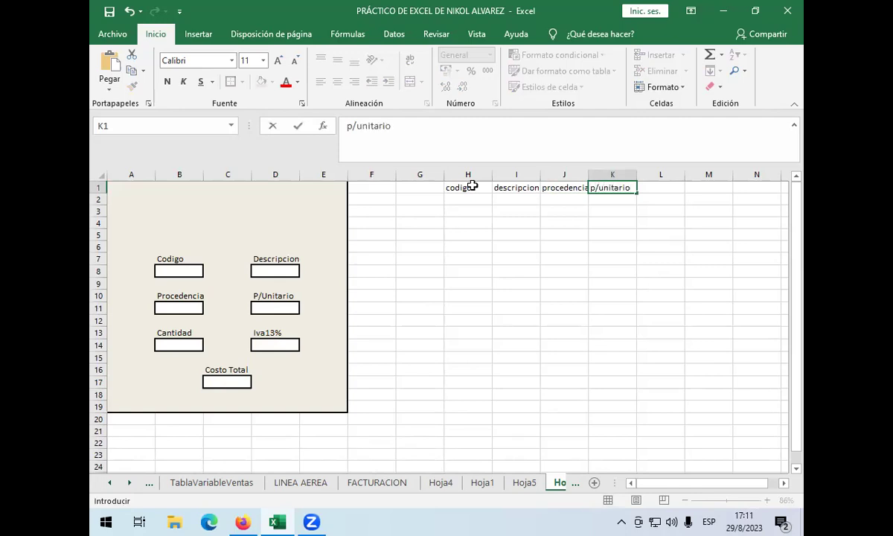
Capitalize the first letter of the header in H1 so it reads "Codigo"
click(450, 189)
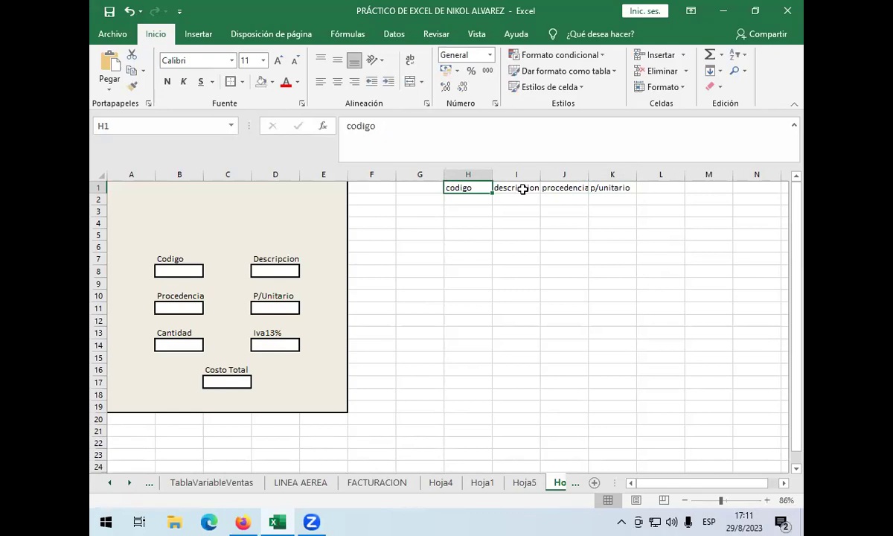
double_click(464, 190)
key(Home)
key(Delete)
text(C)
key(Right)
key(Right)
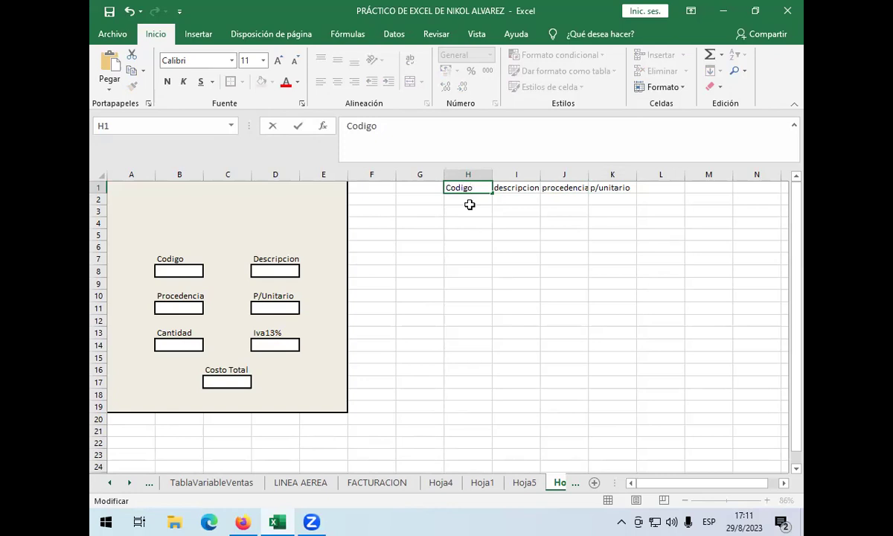
Capitalize the first letter of the header in I1 so it reads "Descripcion"
click(512, 191)
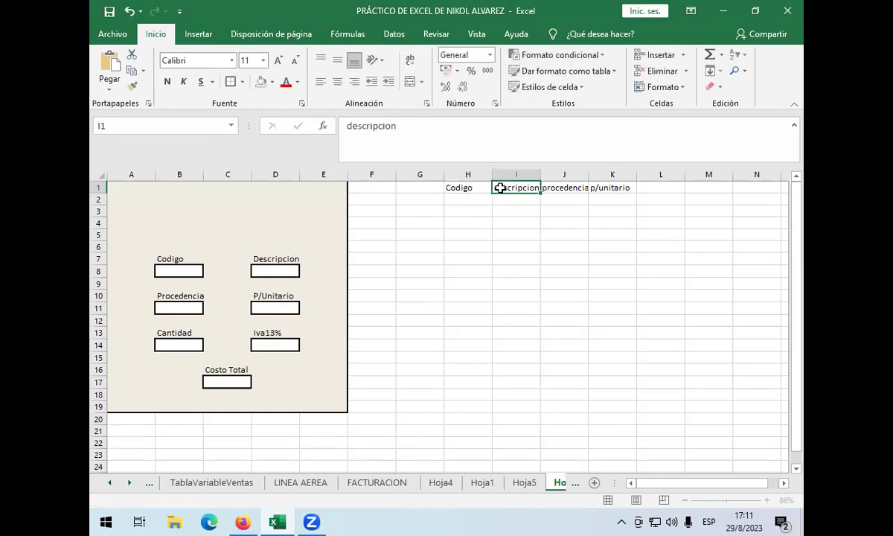
double_click(500, 189)
key(BackSpace)
text(D)
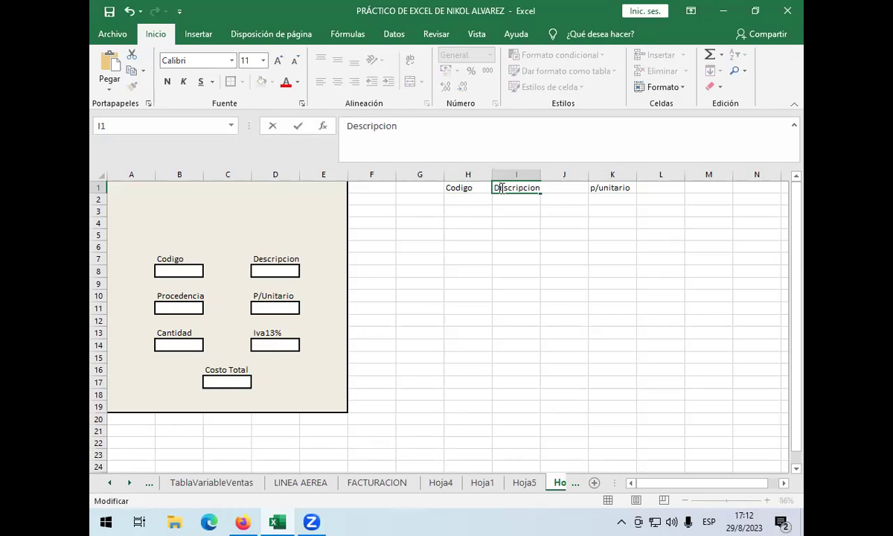
Correct the header in J1 to read "Procedencia" with a capital P
click(558, 188)
text(procedencia)
key(Return)
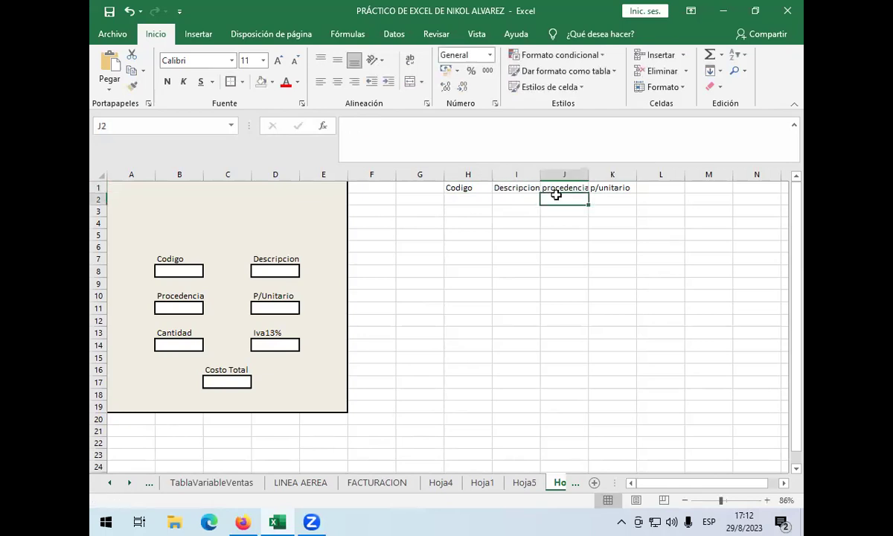
click(552, 190)
double_click(552, 189)
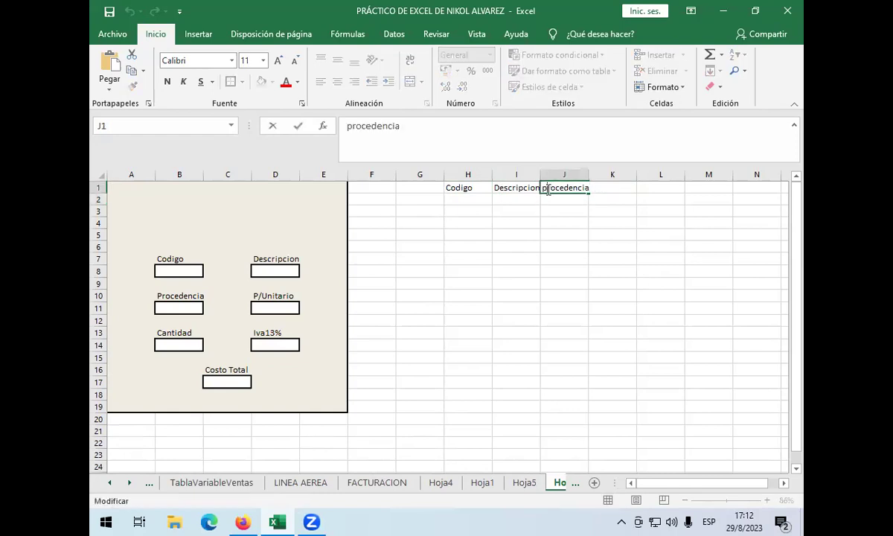
key(BackSpace)
text(P)
key(Return)
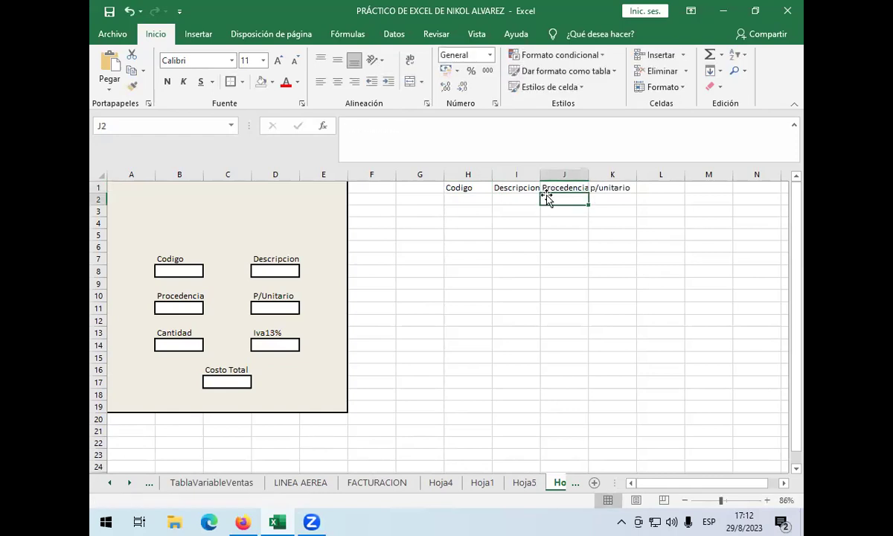
Capitalize both words of the unit price header in K1 so it reads "P/Unitario"
click(593, 188)
double_click(594, 186)
key(BackSpace)
text(P/)
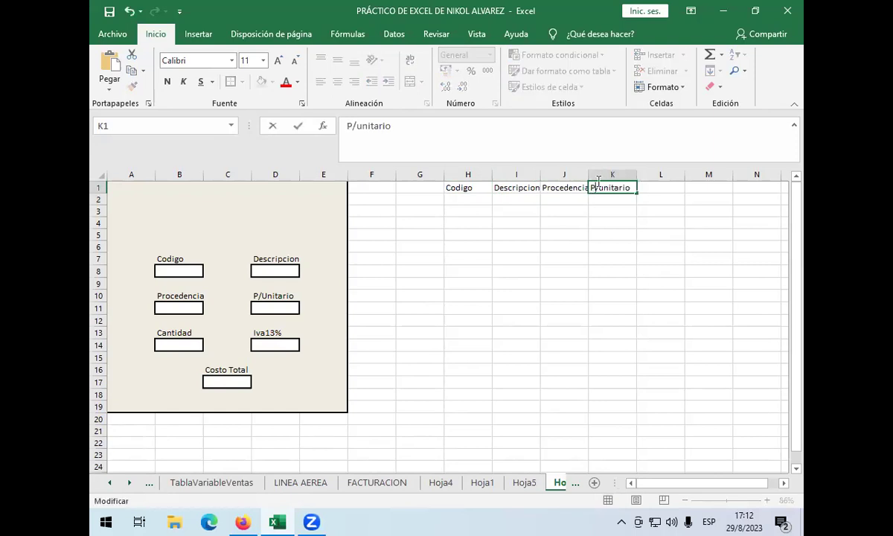
key(Right)
key(Delete)
text(U)
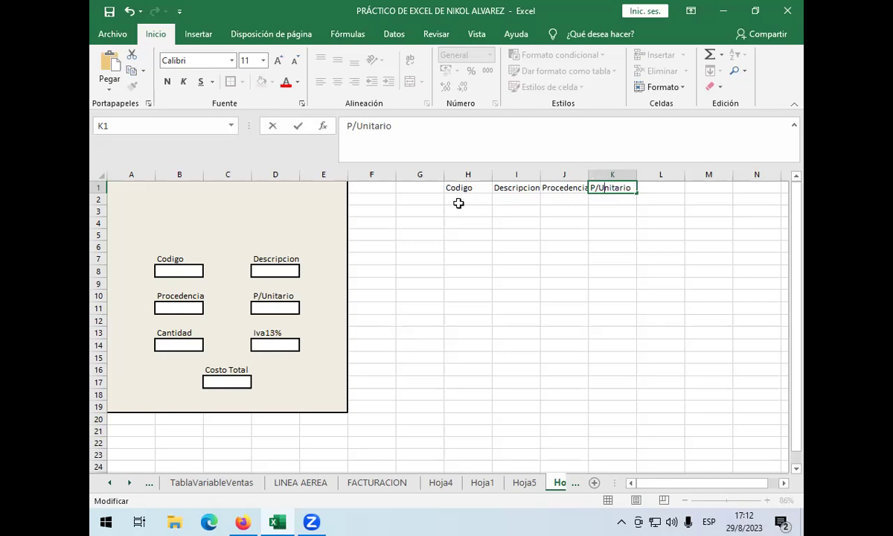
click(460, 200)
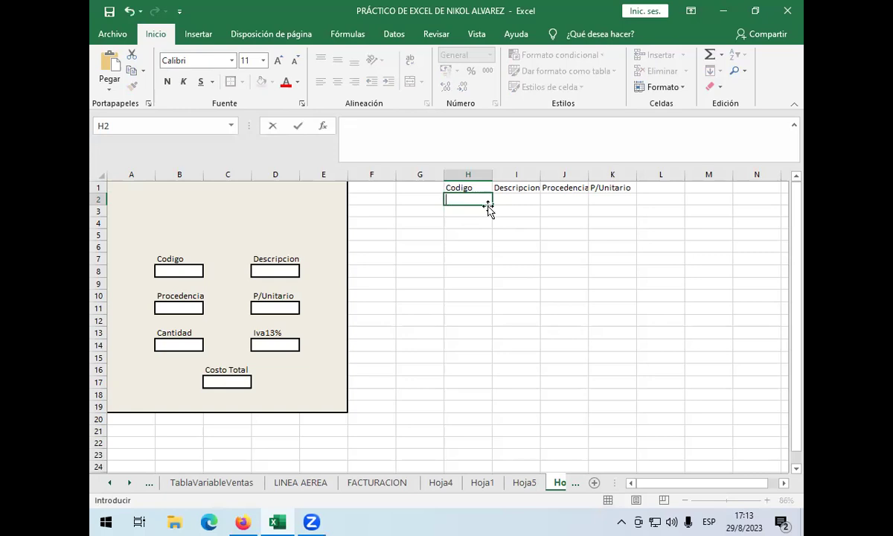
Enter the product codes Rem-01 in H2 and Rem-02 in H3 under the Codigo header
click(572, 246)
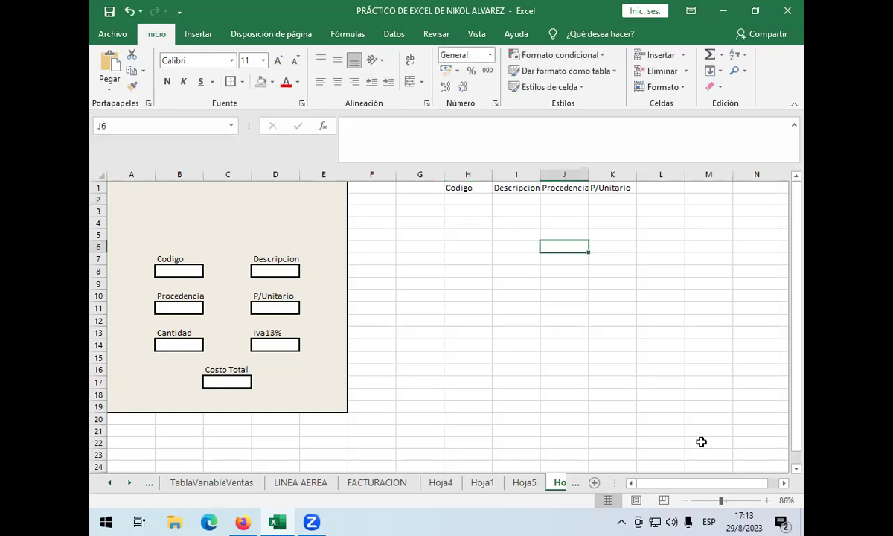
ctrl+scroll(700, 442, up, 3)
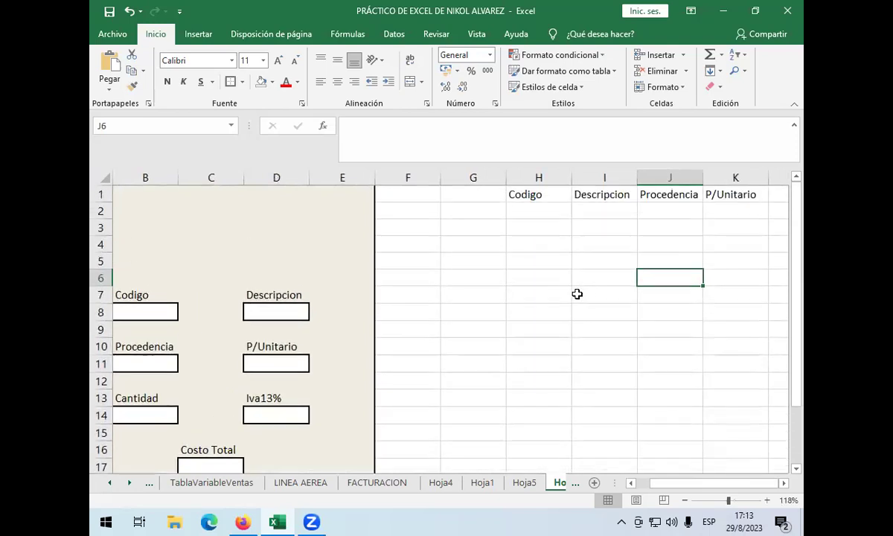
scroll(623, 433, left, 1)
scroll(622, 433, right, 1)
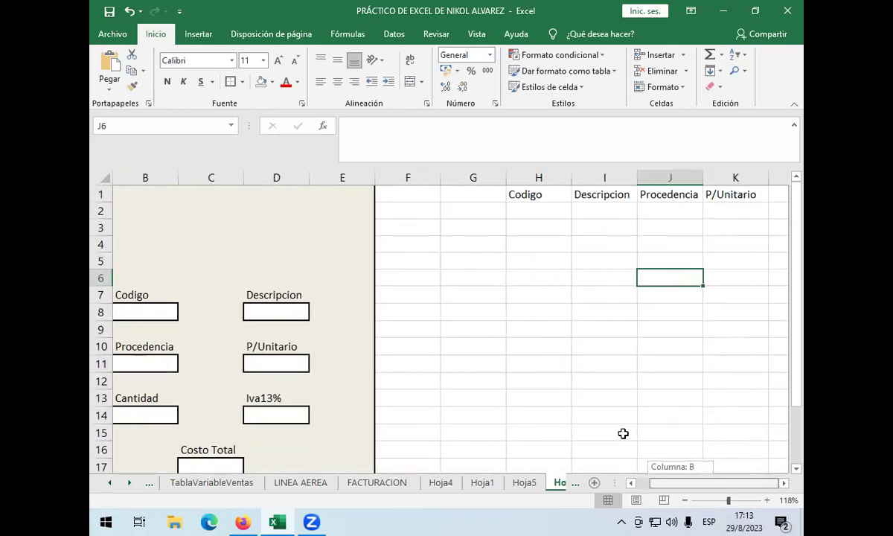
click(522, 212)
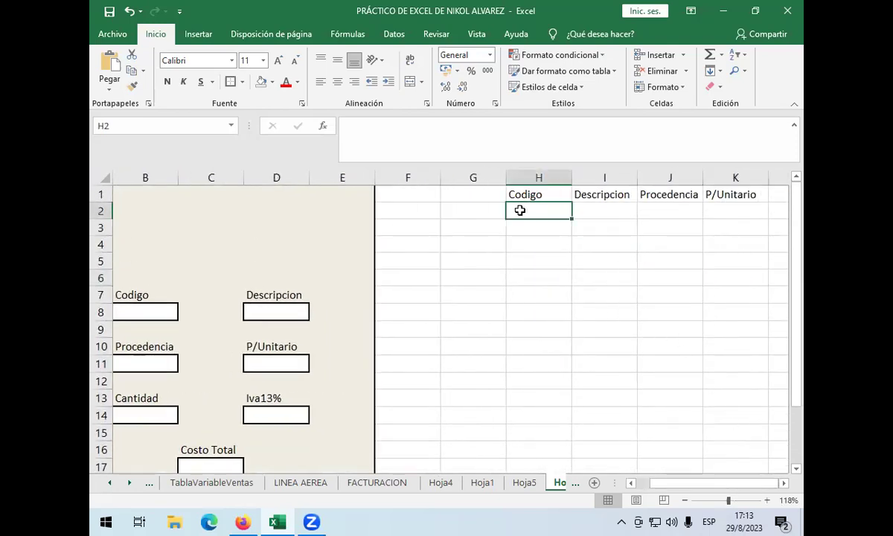
text(Rem)
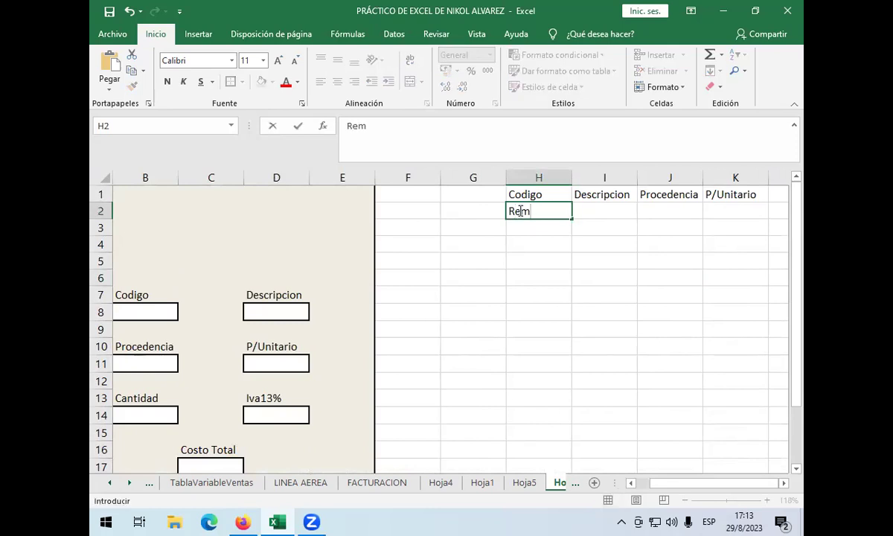
text(-01)
key(Return)
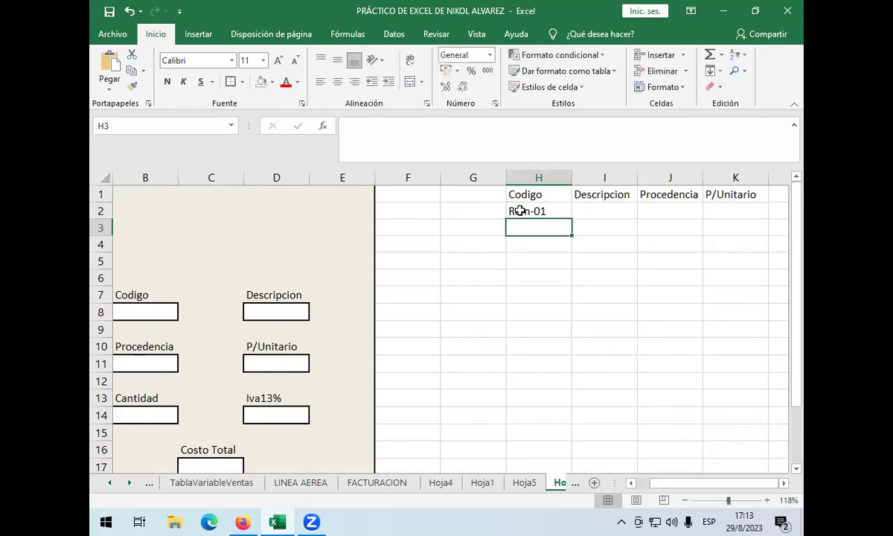
text(Rem-01)
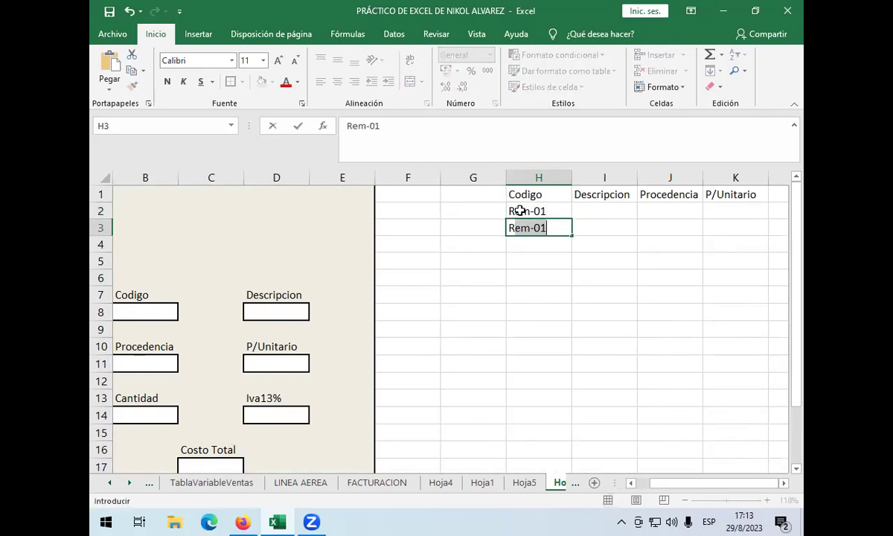
key(BackSpace)
text(em-02)
key(BackSpace)
text(02)
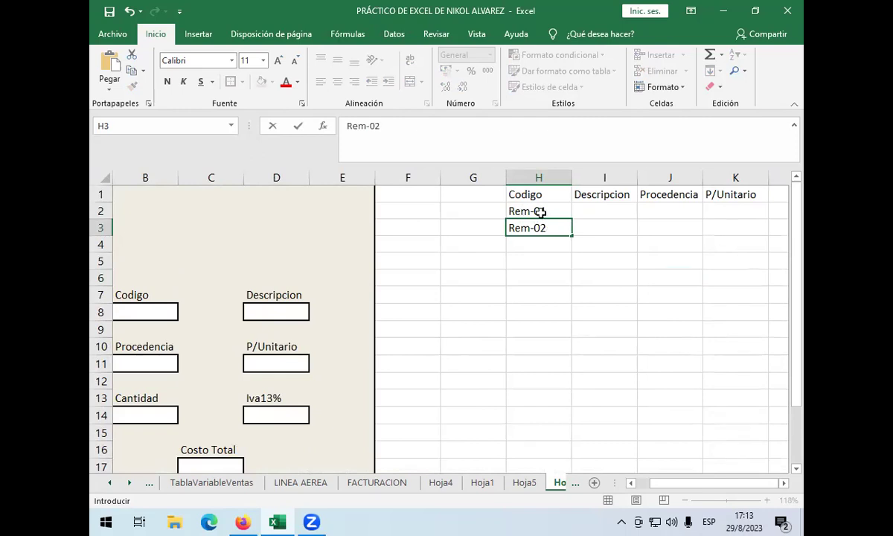
Extend the code series from H2:H3 down to H8, ending at Rem-07
click(537, 211)
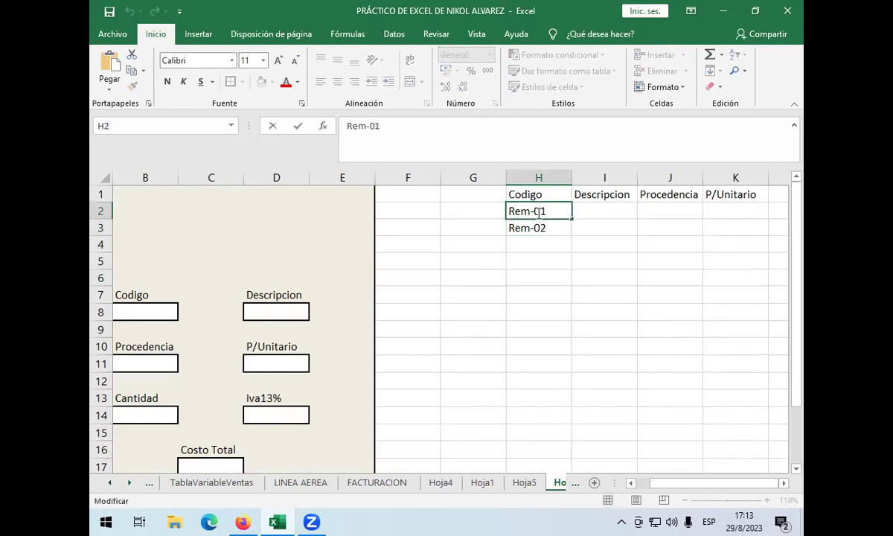
click(545, 226)
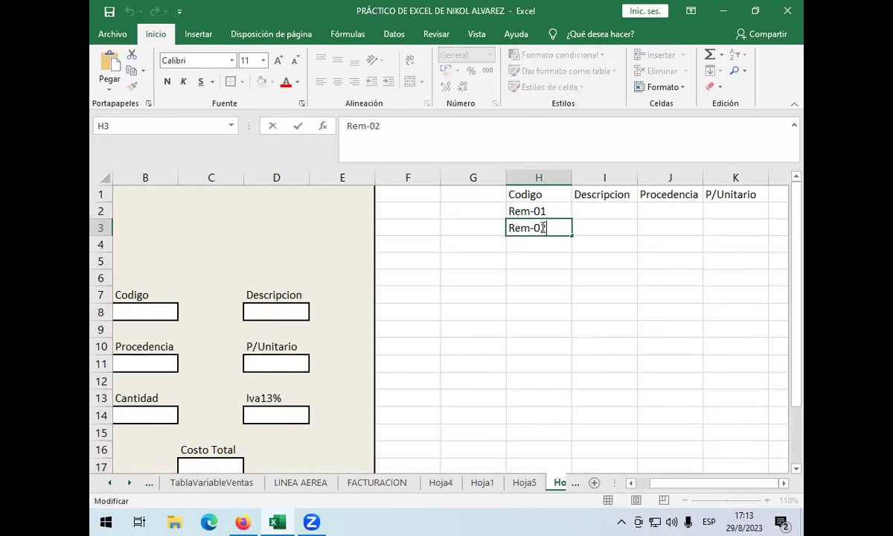
click(523, 210)
drag(518, 227, 528, 216)
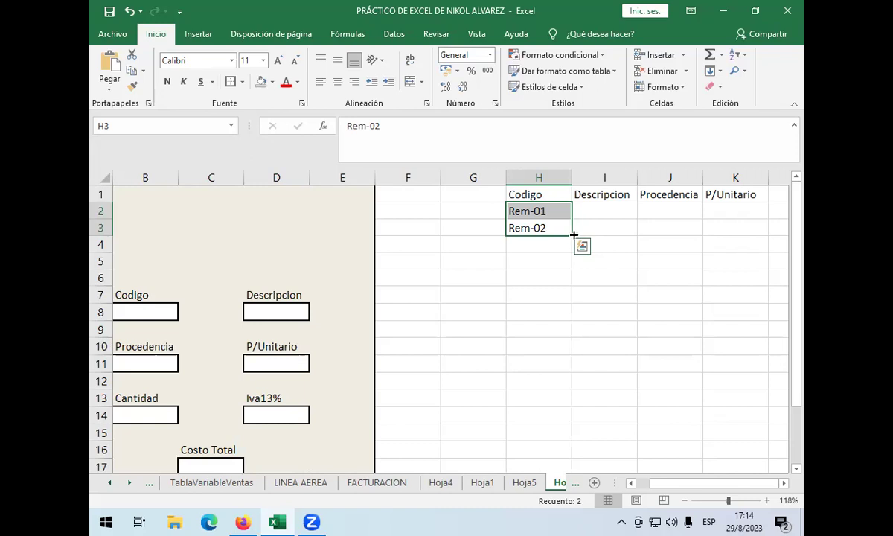
drag(573, 234, 571, 312)
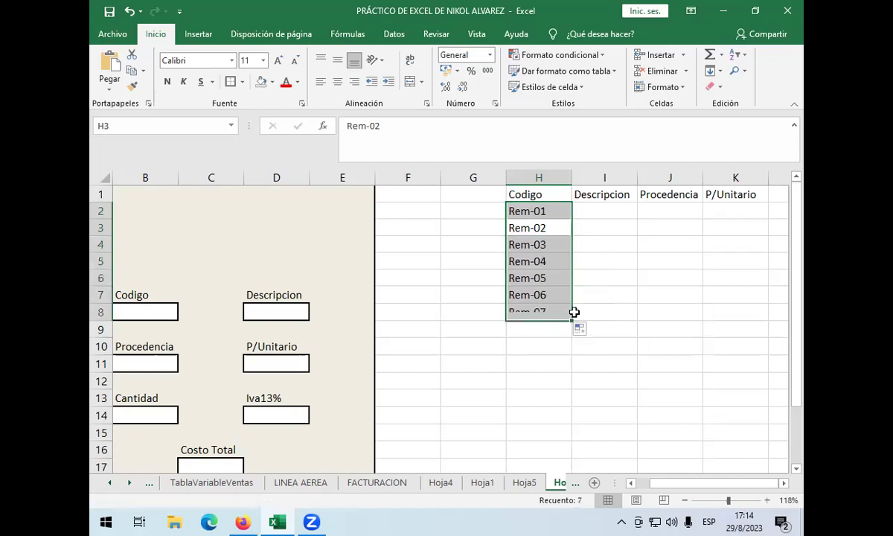
Enter the descriptions Novalgina in I2 and Aspirina in I3 for the first two codes
click(593, 211)
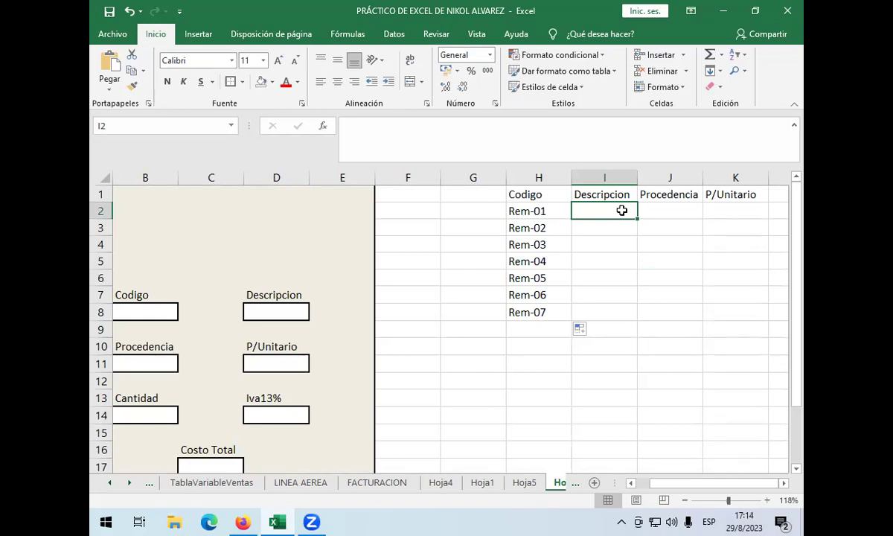
text(n)
key(BackSpace)
text(N)
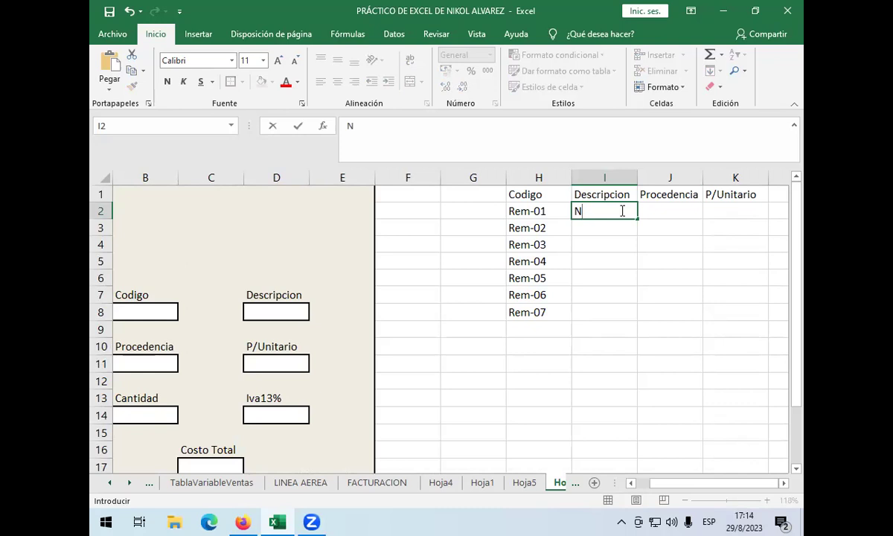
text(ovalgina)
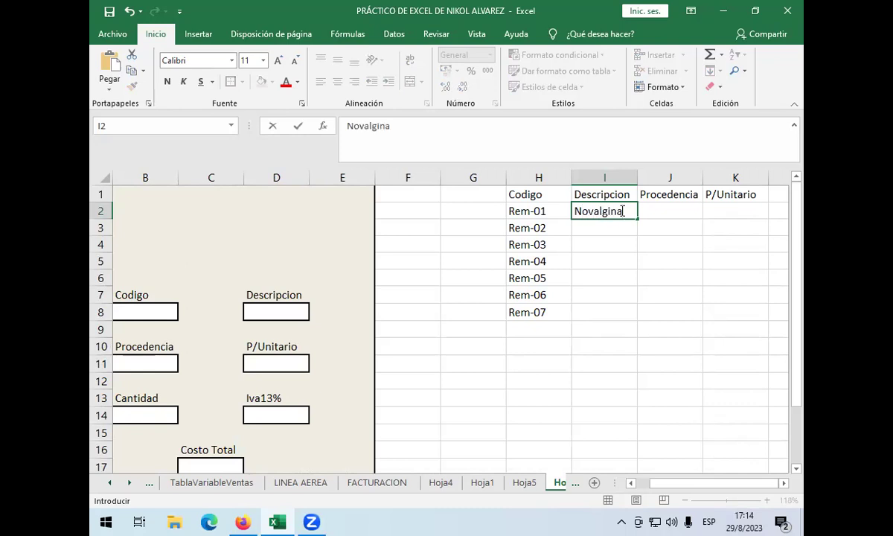
key(Return)
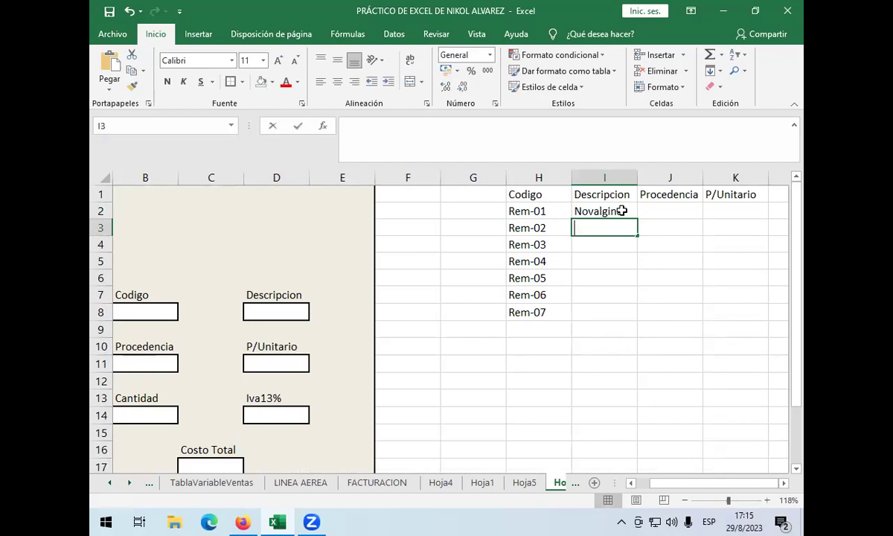
text(Aspirina)
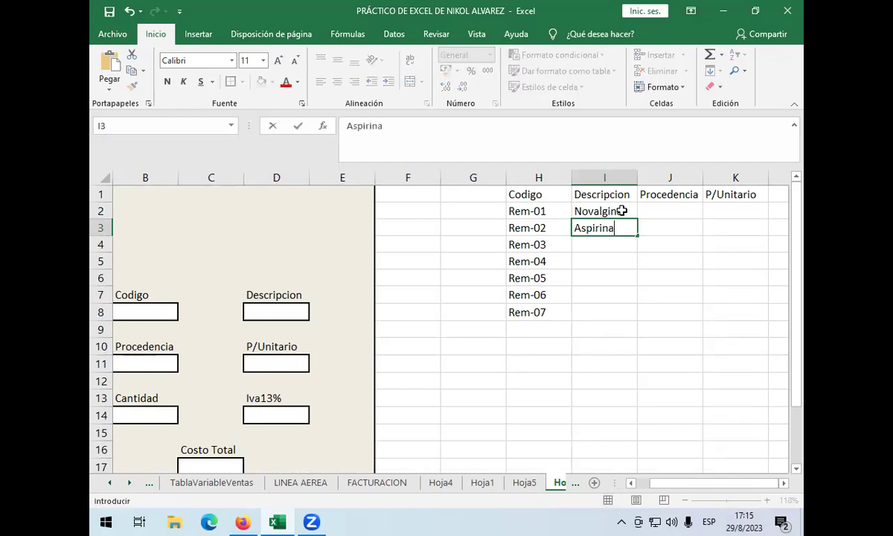
key(Return)
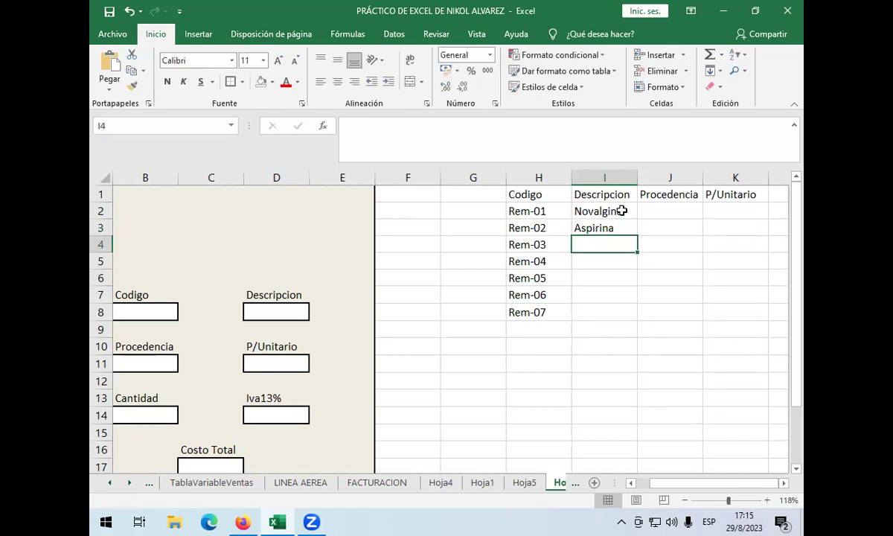
Enter the descriptions Algodón in I4 and Tosalcos in I5
text(Algodon)
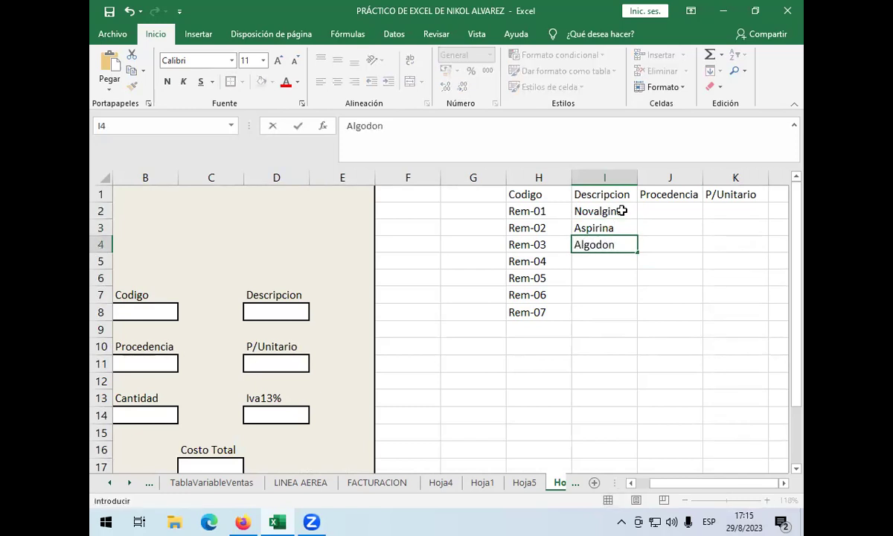
key(Return)
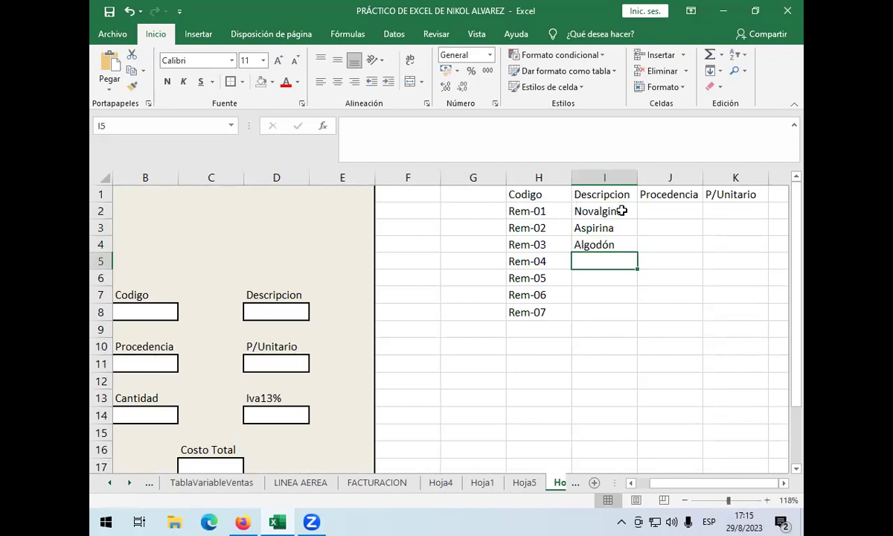
text(Tosalcos)
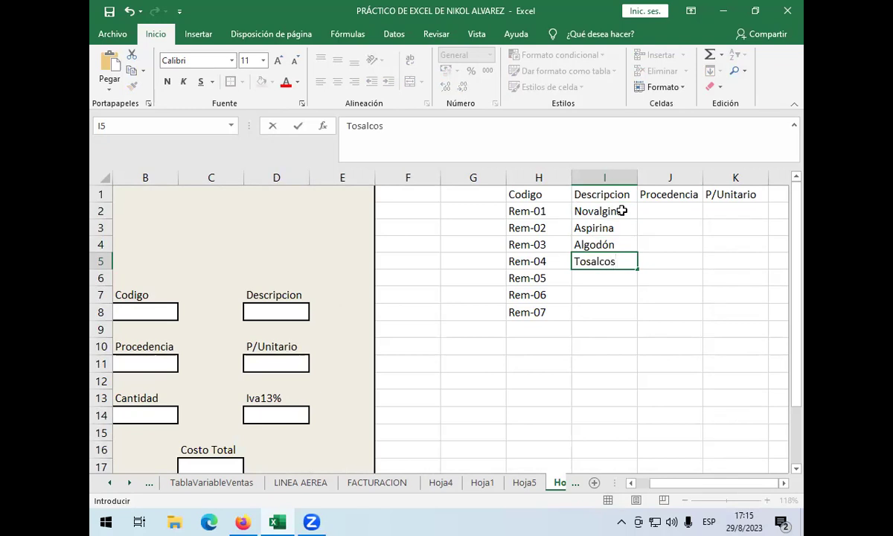
key(Return)
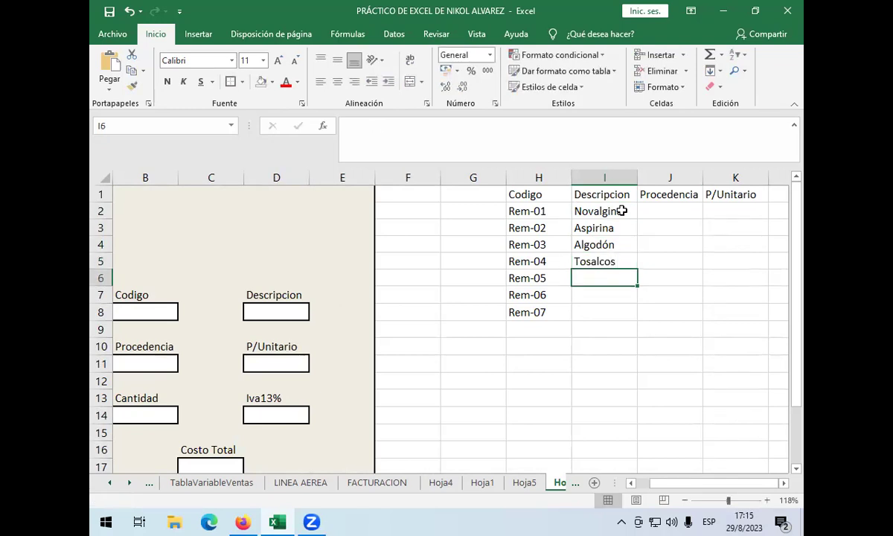
Enter the descriptions Tonico Mentizan in I6 and Dololgial in I7
text(Tonico)
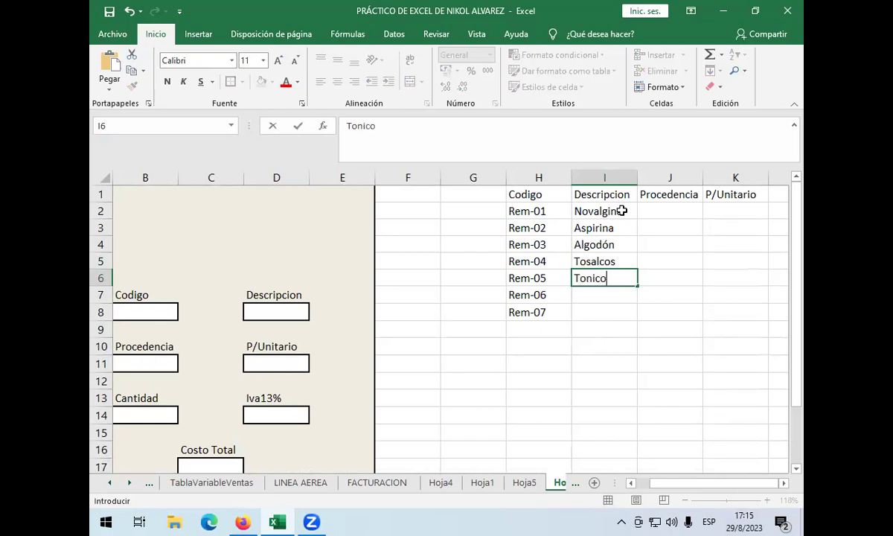
text( Menti)
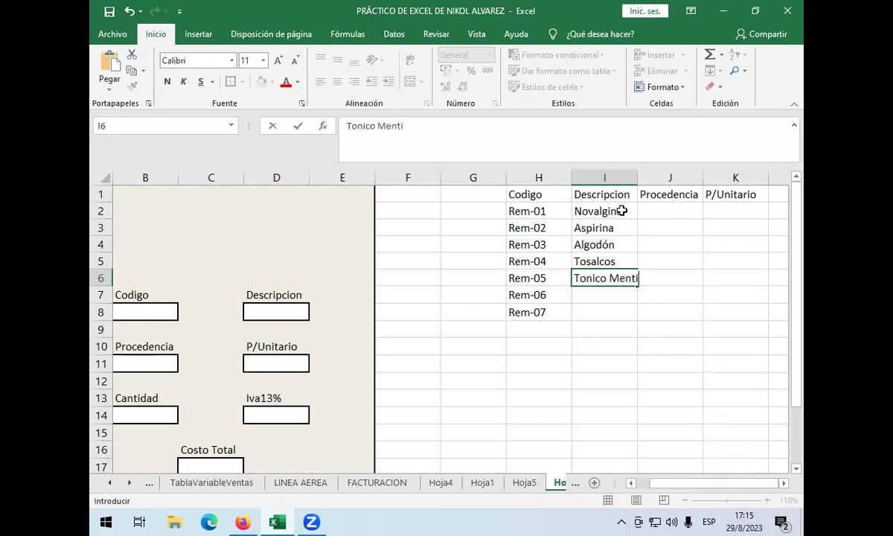
text(zan)
key(Return)
text(Dolo)
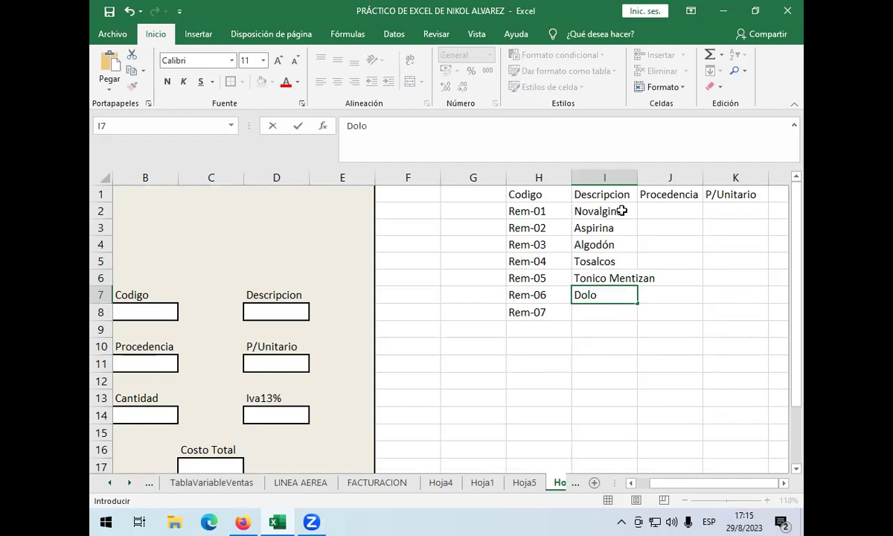
text(lgial)
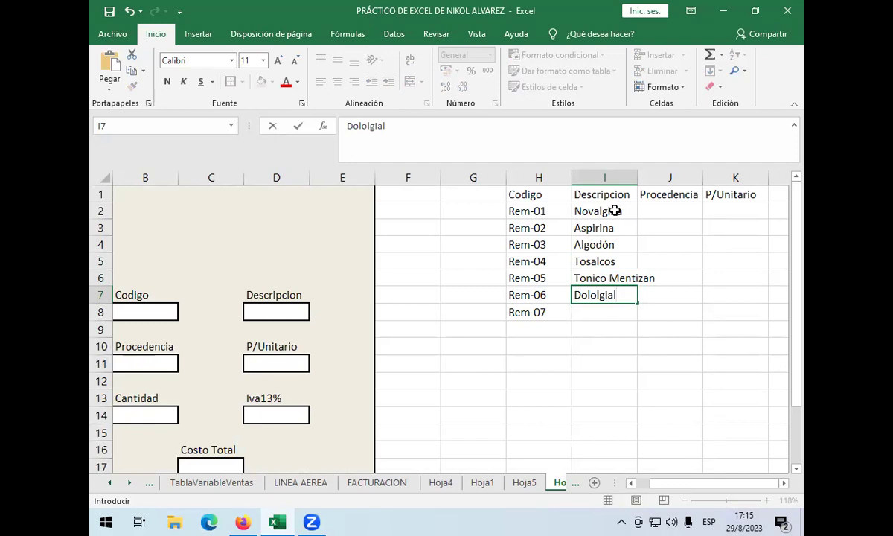
Move the descriptions Tosalcos, Tonico Mentizan and Dololgial down one row each, into I6:I8, leaving I5 empty
click(617, 259)
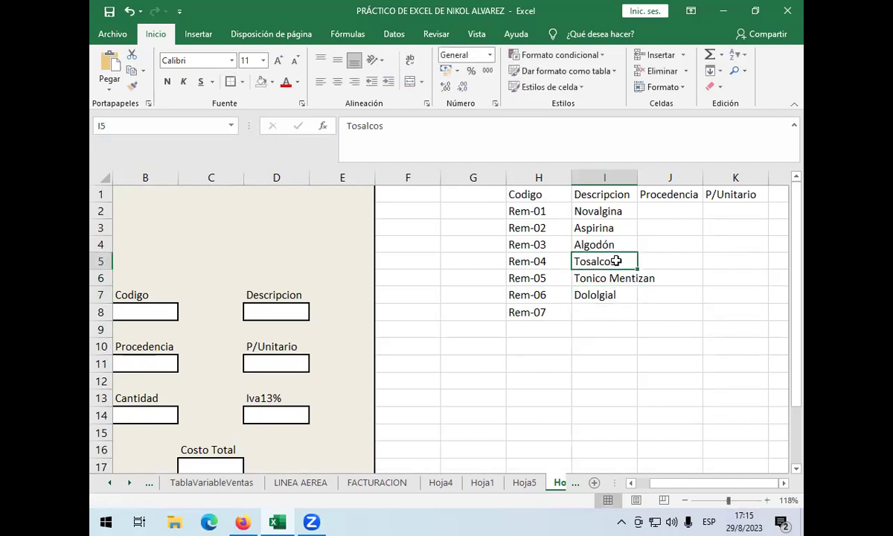
mouse_move(600, 298)
mouse_down()
mouse_move(597, 328)
mouse_move(604, 295)
mouse_move(627, 309)
mouse_move(624, 296)
mouse_move(605, 310)
mouse_up()
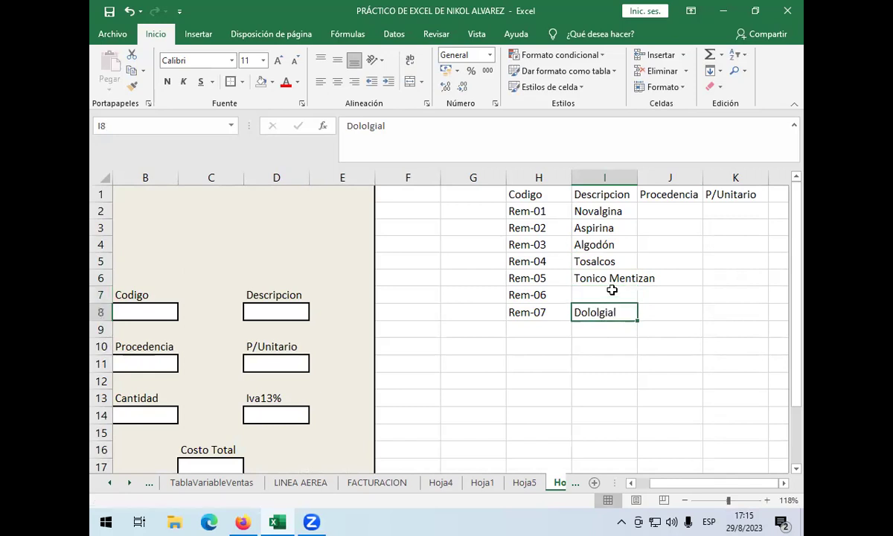
click(608, 280)
drag(608, 292, 608, 276)
click(604, 262)
Enter the description Alcohol in I5 and autofit the width of column I to its contents
click(606, 263)
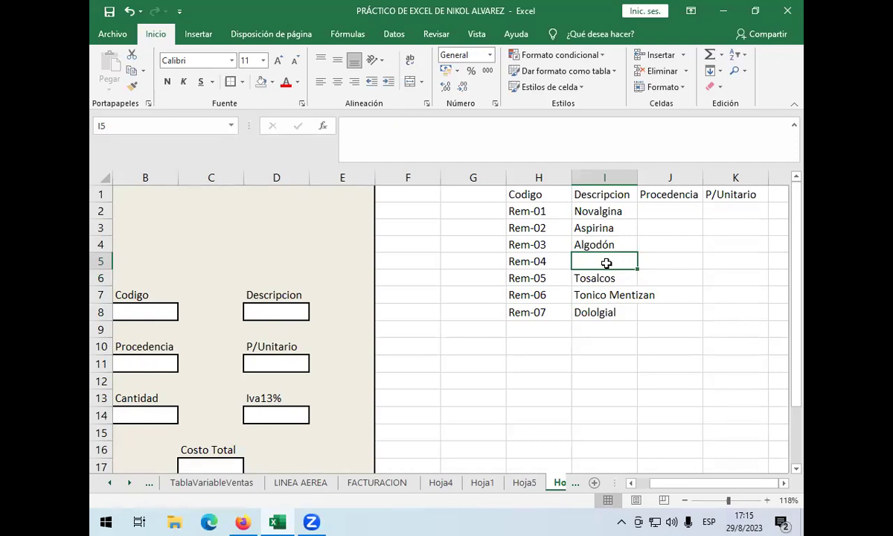
text(a)
key(BackSpace)
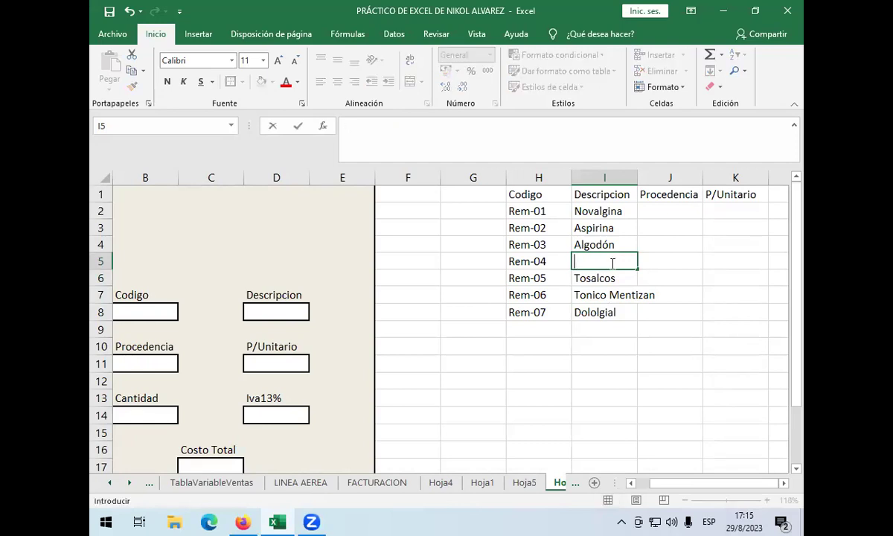
text(Alcohol)
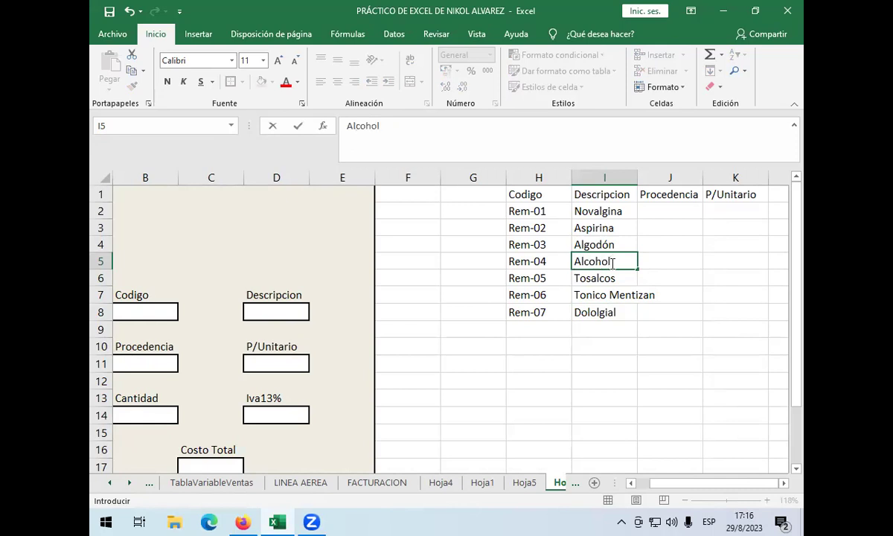
click(659, 211)
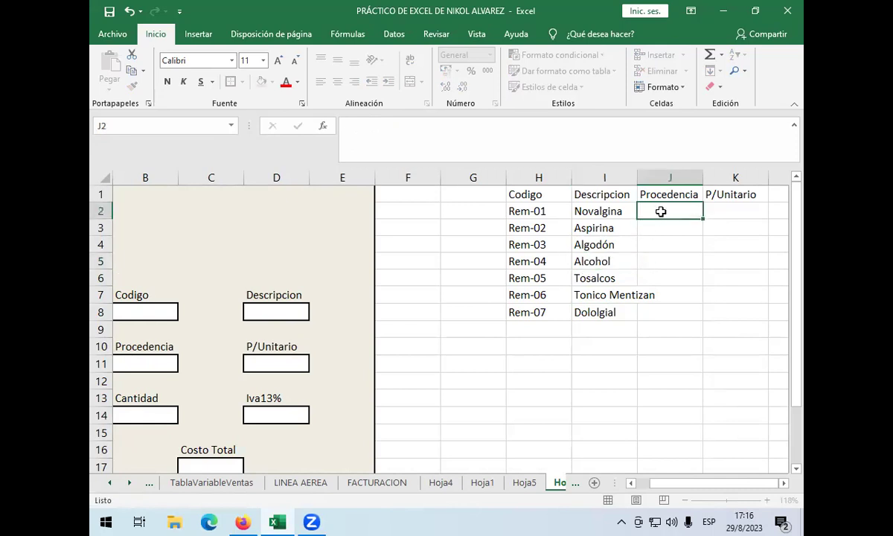
double_click(638, 178)
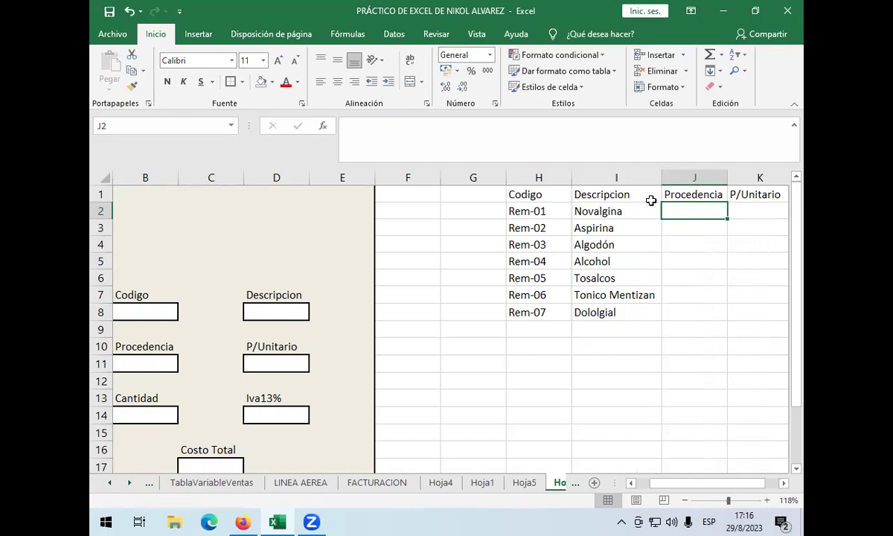
Enter the origins Argentina in J2 and Peru in J3 under the Procedencia header
text(A)
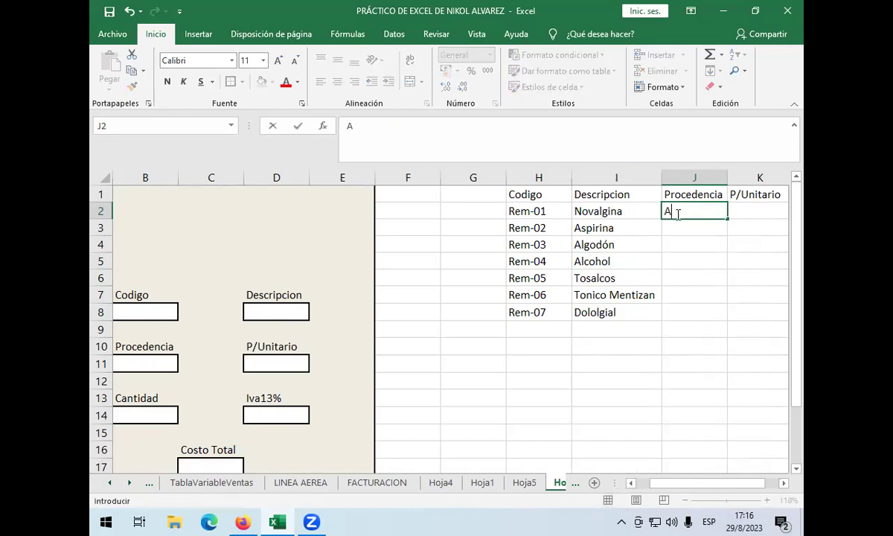
text(rgentina)
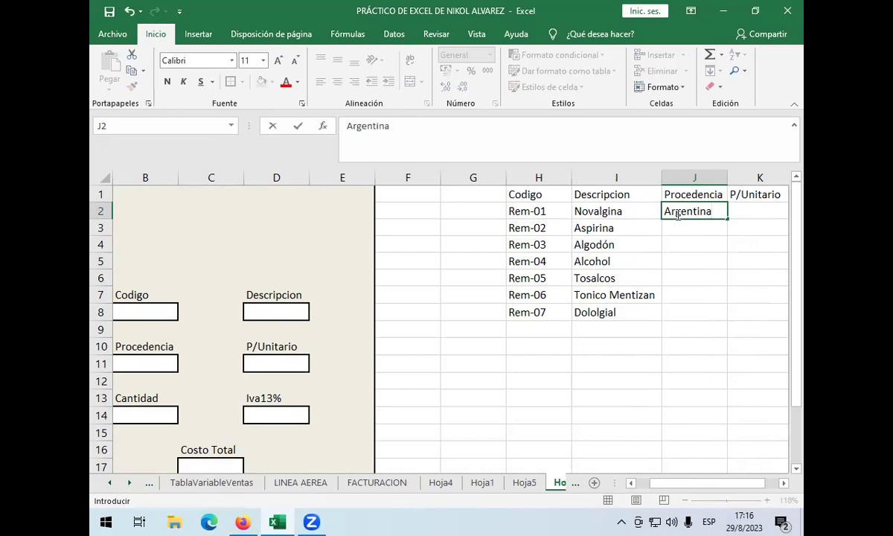
key(Return)
text(Peru)
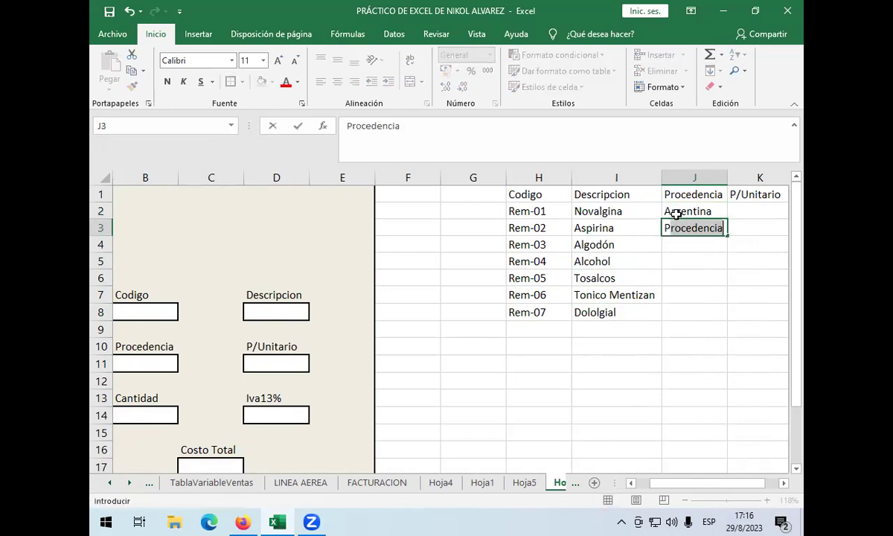
key(Return)
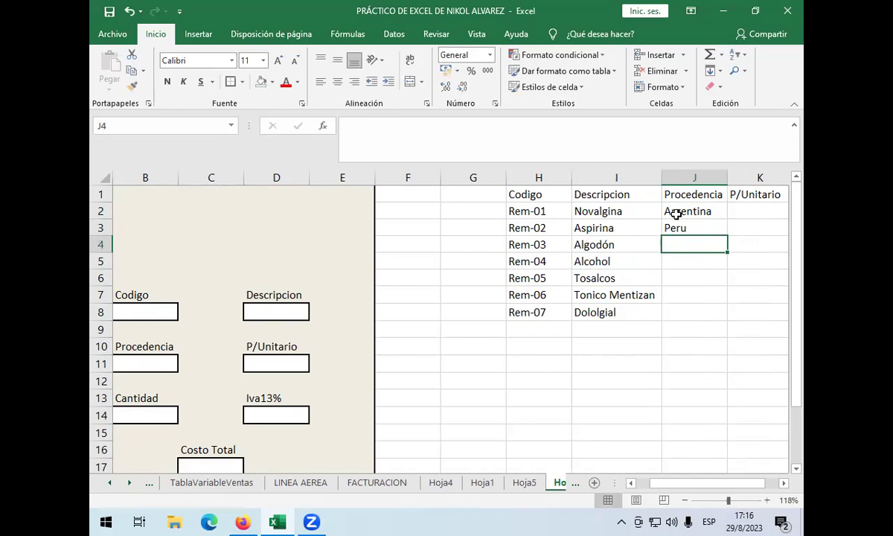
Enter the origin Bolivia in J4 for Algodón
text(B)
key(Tab)
text(o)
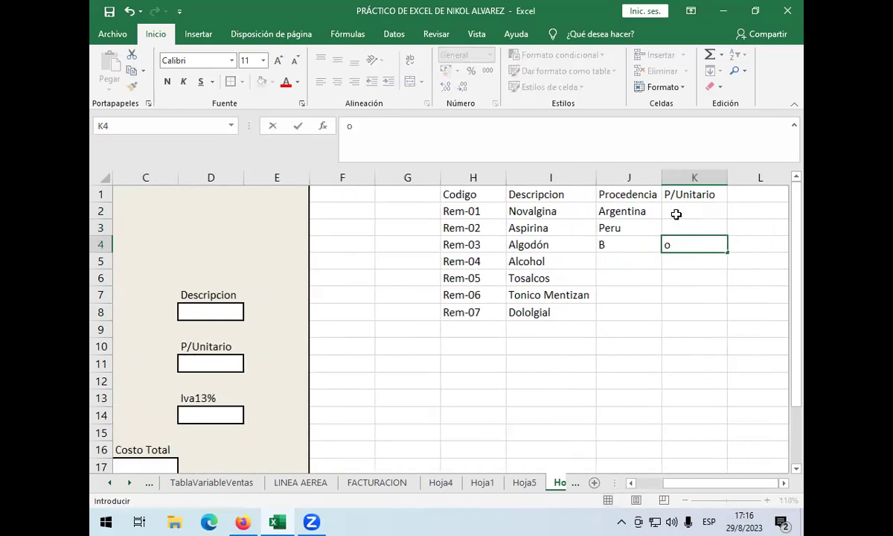
key(BackSpace)
key(Left)
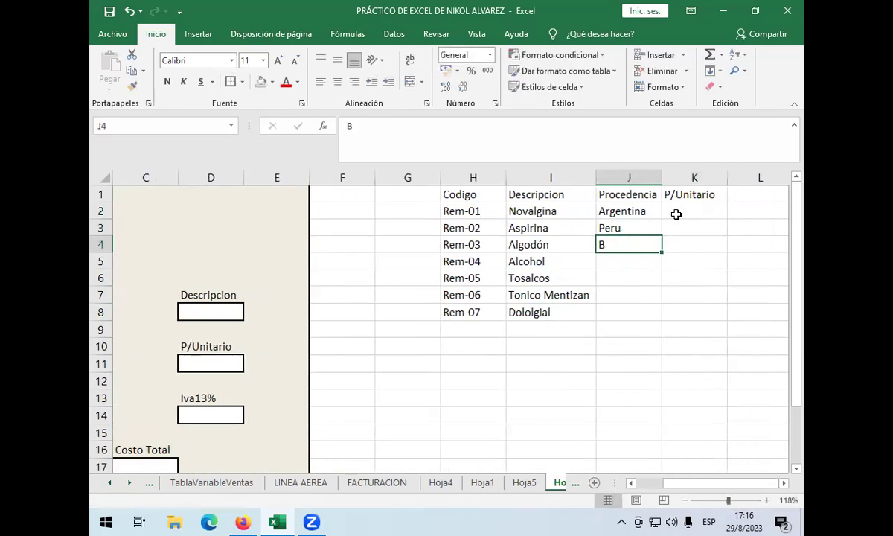
text(B)
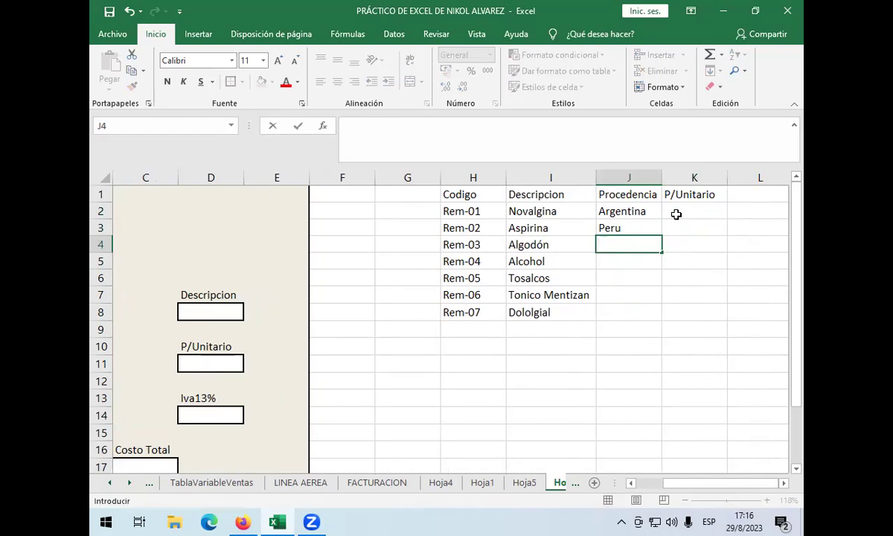
text(olivia)
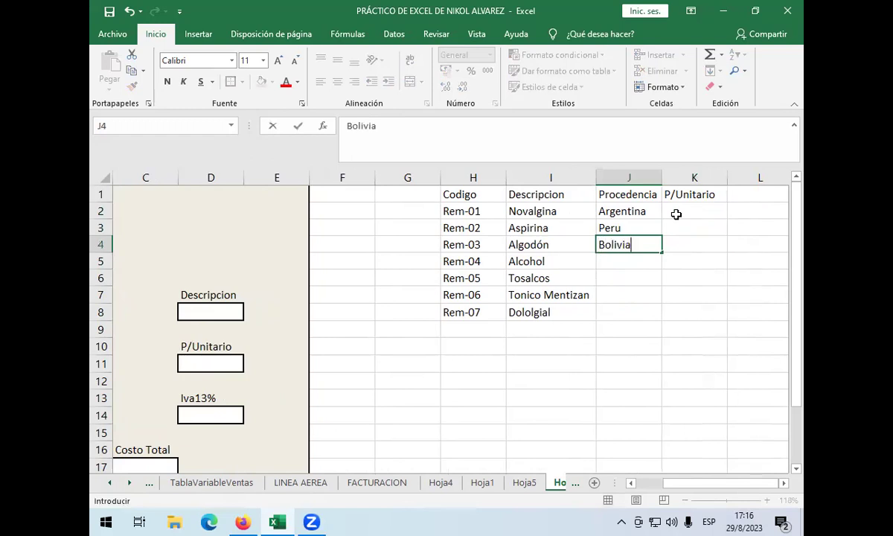
key(Return)
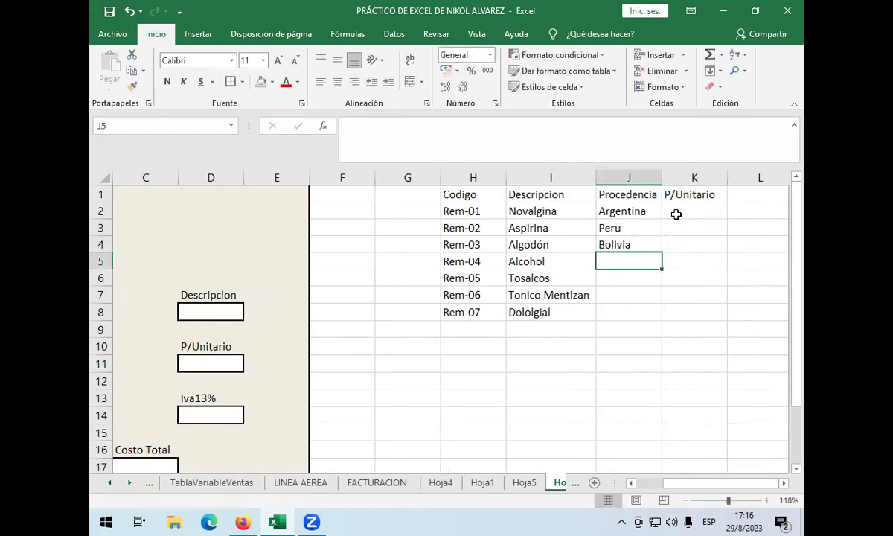
Enter the origin Bolivia in J5 and J6 for Alcohol and Tosalcos
text(b)
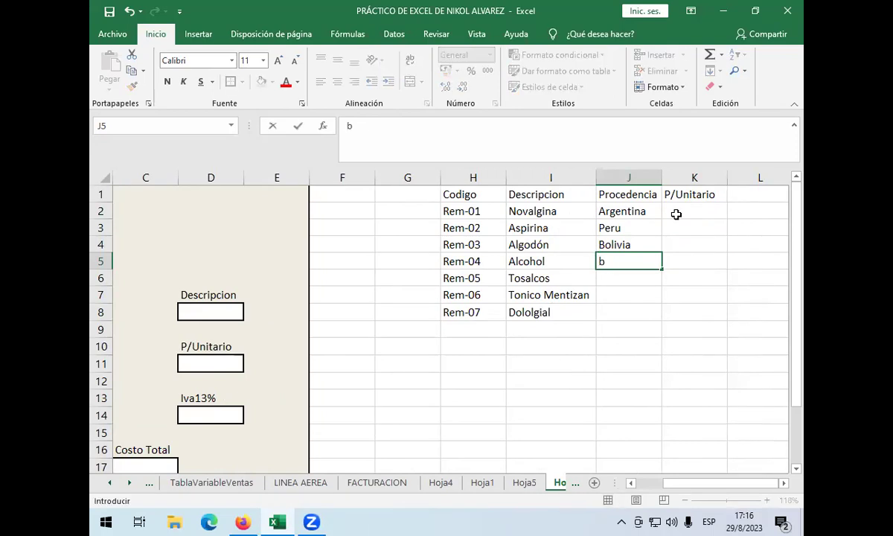
text(li)
key(BackSpace)
text(ol)
key(BackSpace)
key(BackSpace)
key(BackSpace)
key(BackSpace)
text(Bolivia)
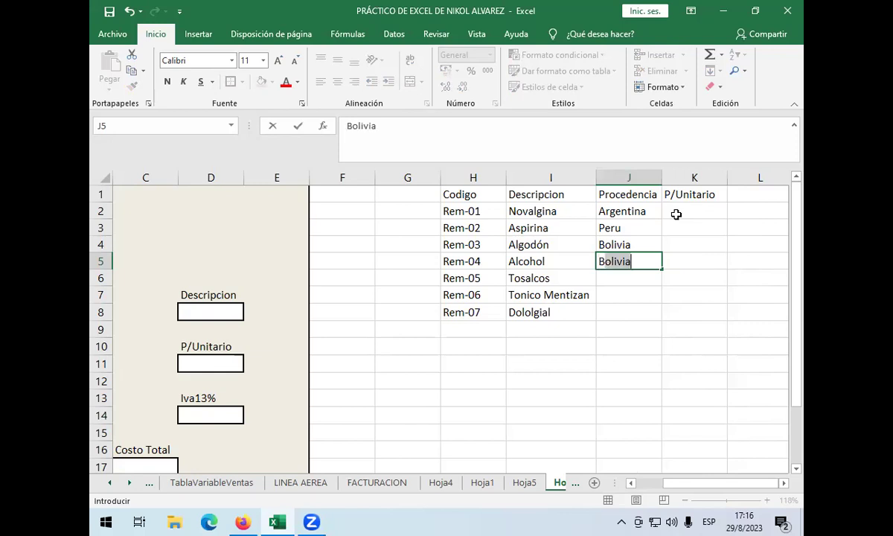
key(Return)
text(Bolivia)
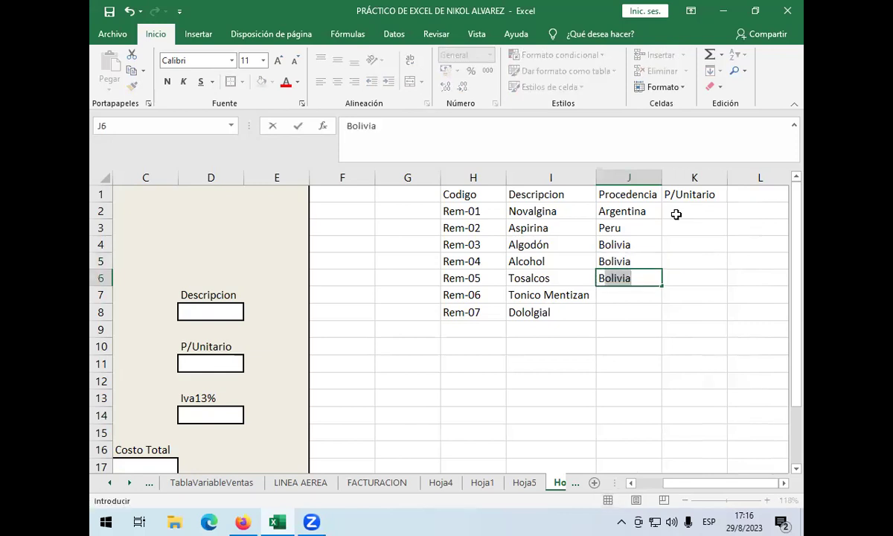
key(Return)
Enter the origins Peru in J7 and Chile in J8 for the last two products
text(PER)
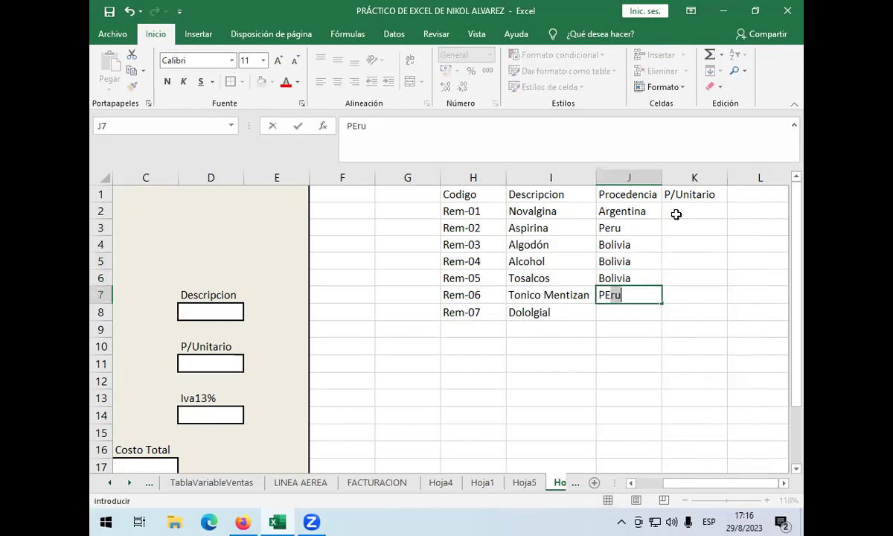
key(BackSpace)
key(BackSpace)
key(BackSpace)
text(er)
key(Return)
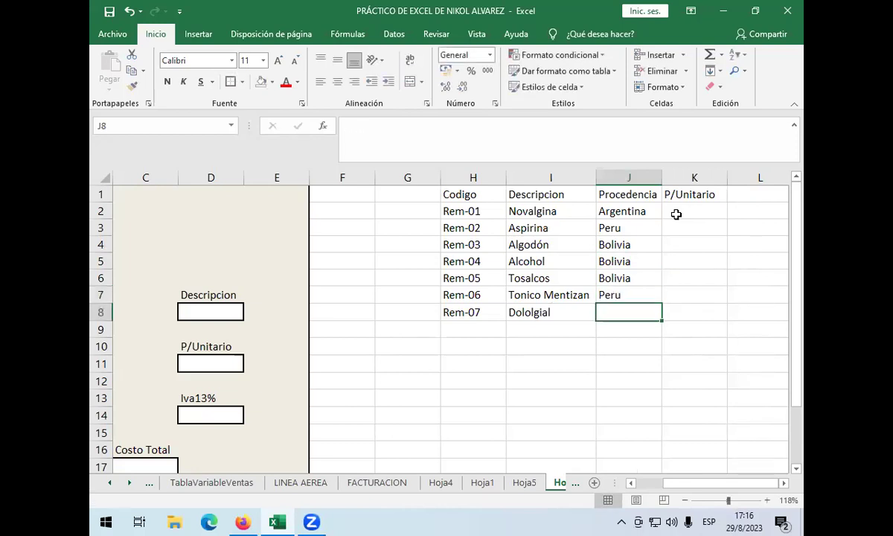
text(ch)
key(BackSpace)
key(BackSpace)
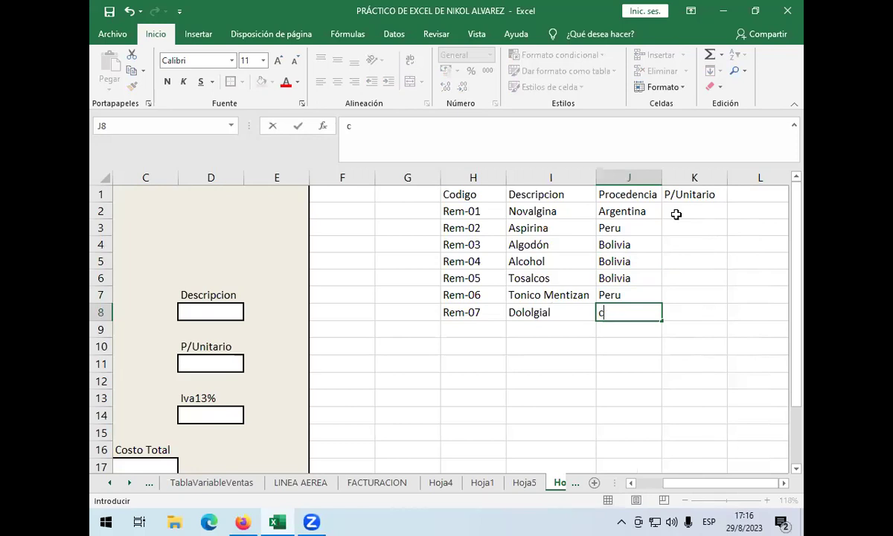
text(Chile)
key(Tab)
Enter the unit price 2,50 bs in K2 for Novalgina
key(Up)
key(Up)
key(Up)
key(Up)
key(Up)
key(Up)
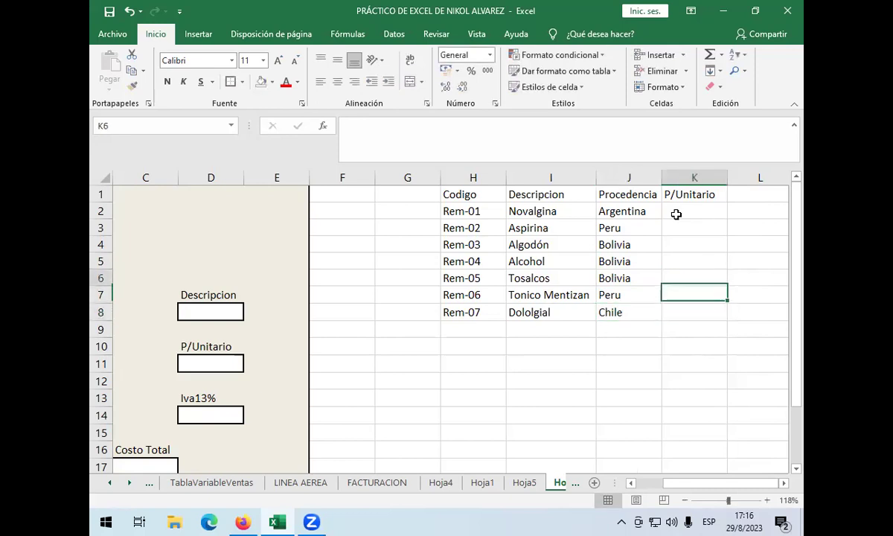
text(2)
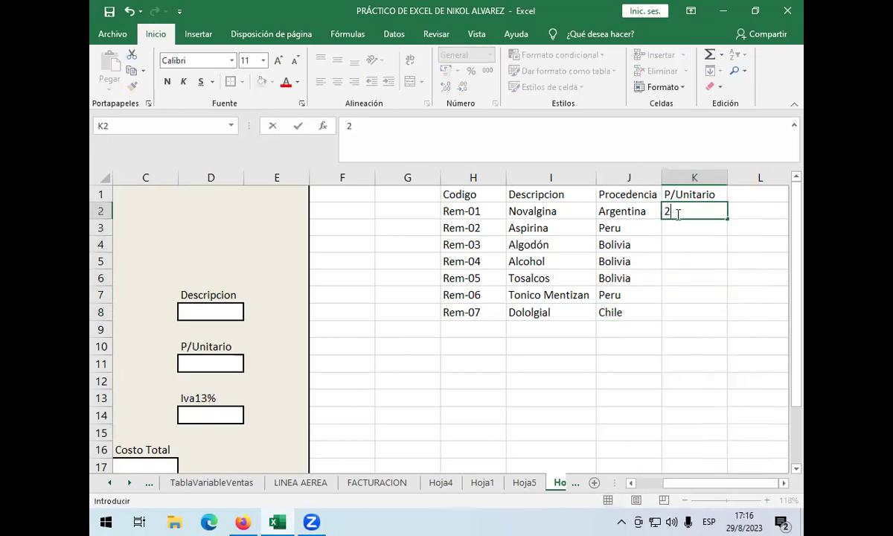
text(,50 bs)
key(Return)
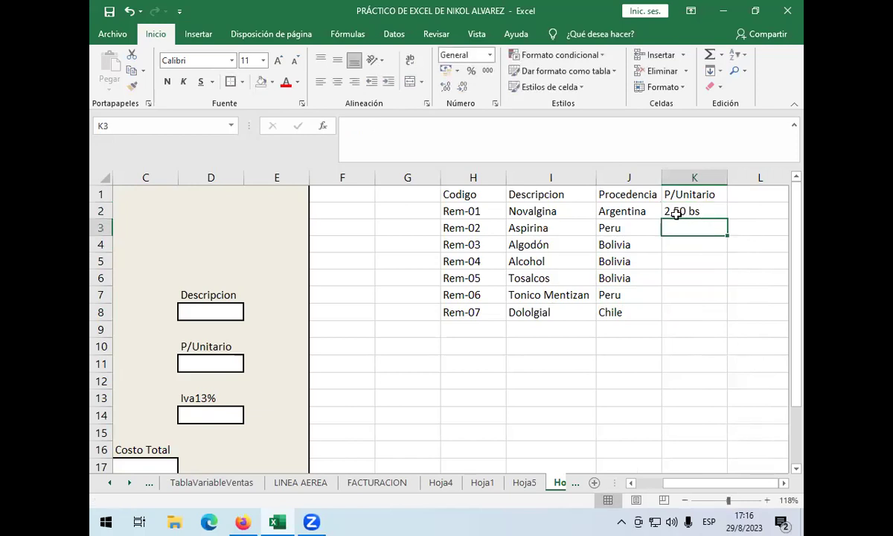
Enter the unit prices 3,10 Bs in K3 and 5,00 Bs in K4
text(3,)
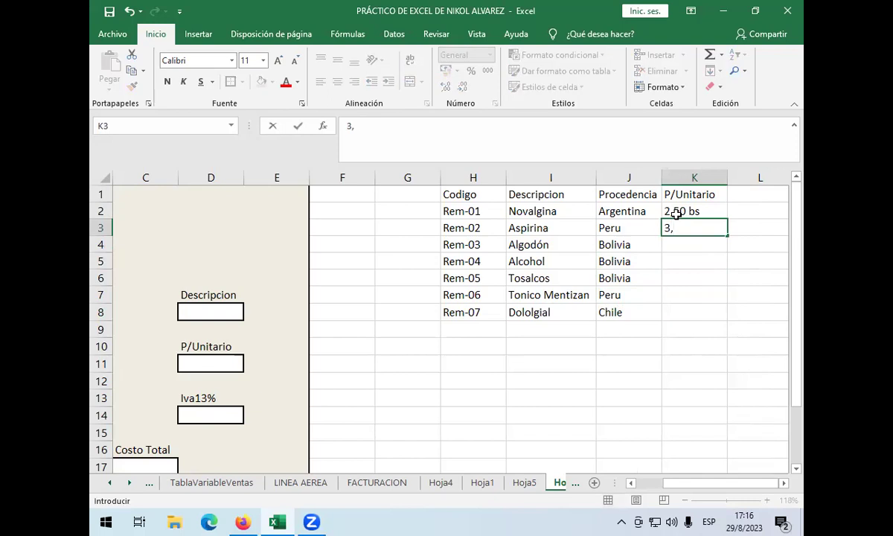
text(10 Bs)
key(Return)
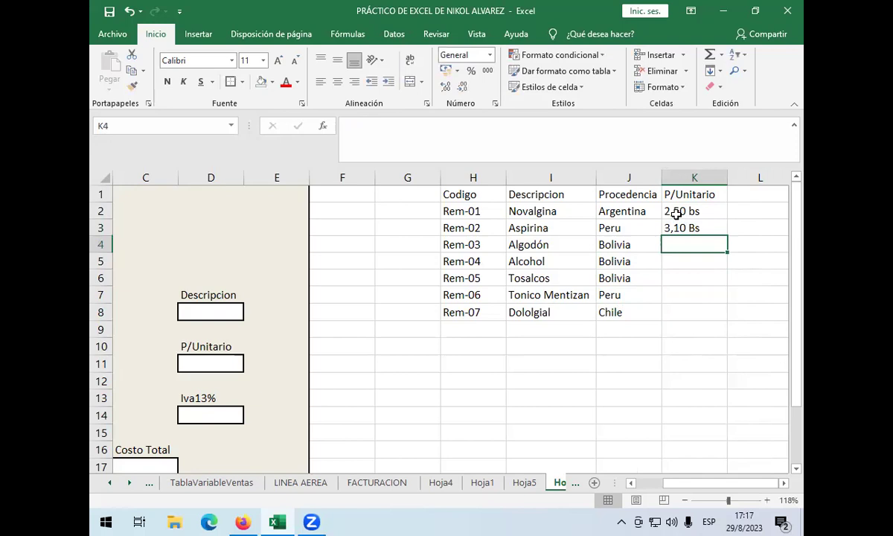
text(5,)
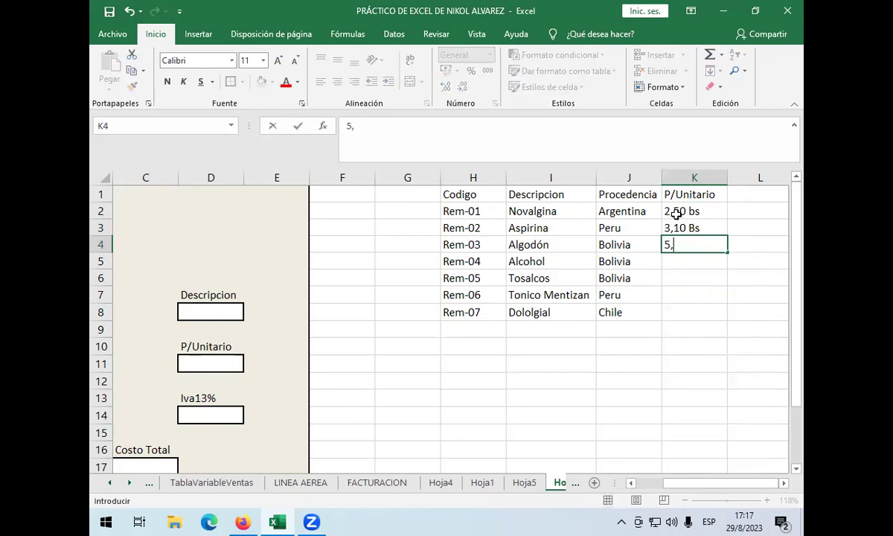
text(00 Bs)
key(Return)
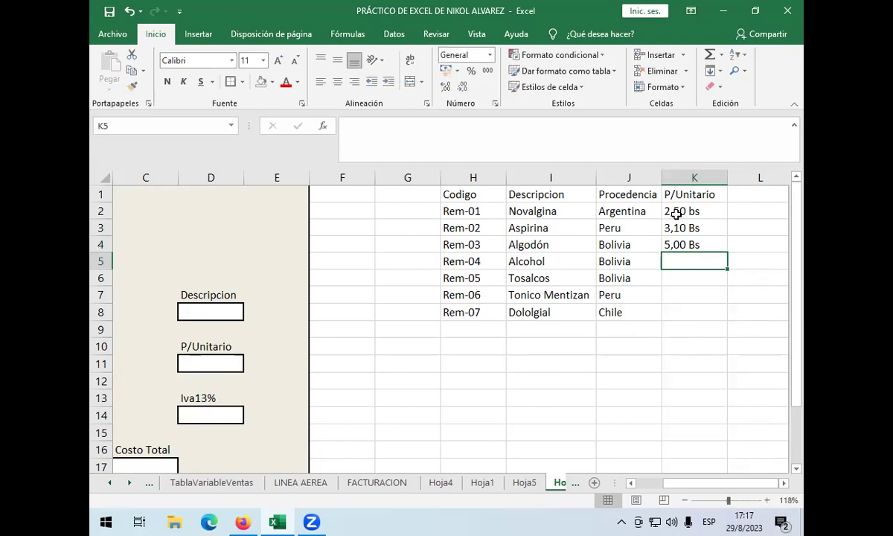
Enter the unit prices 1,50 Bs in K5 for Alcohol and 4,80 Bs in K6 for Tosalcos
text(1,50)
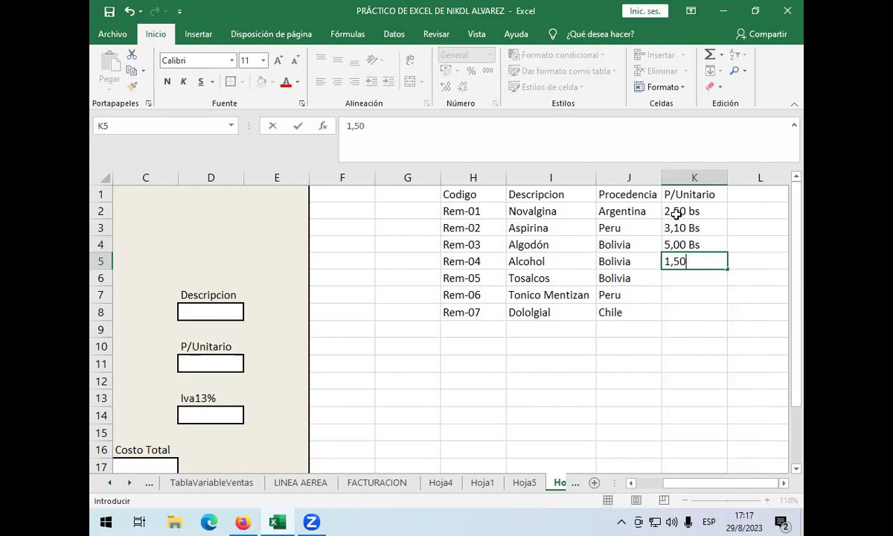
text( Bs)
key(Return)
text(4,)
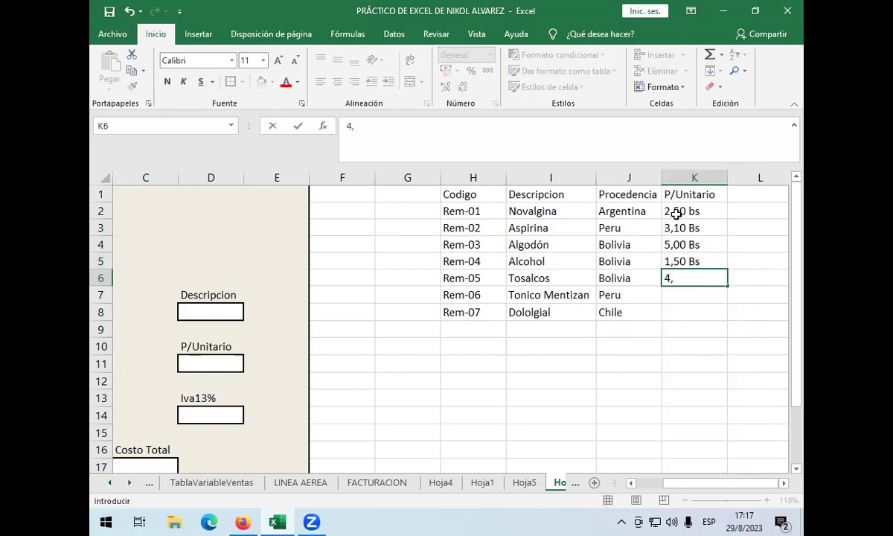
text(80 Bs)
key(Return)
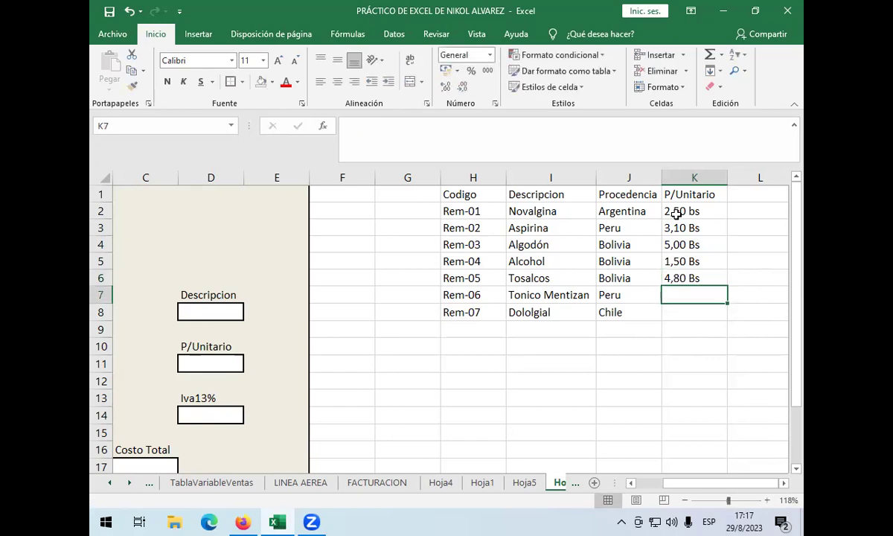
Enter the unit prices 21,30 Bs in K7 and 5,80 Bs in K8 for the last two products
text(21, 30)
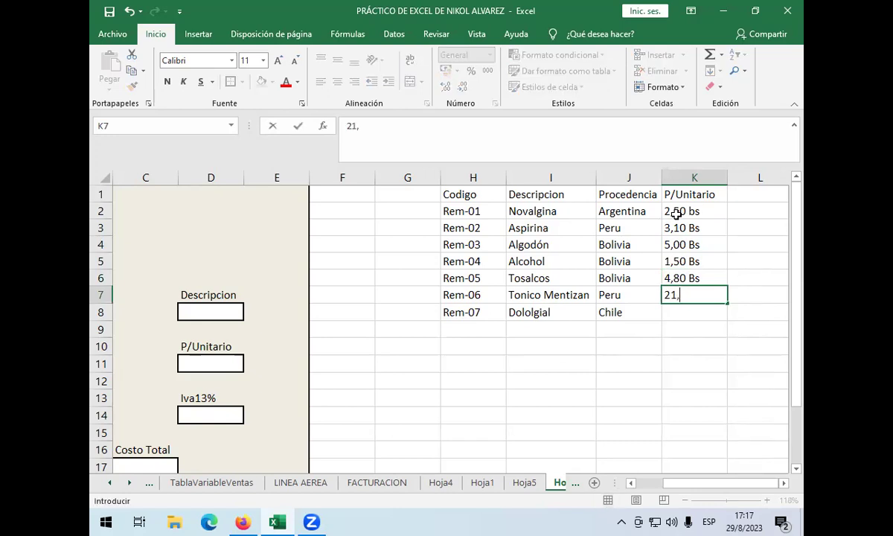
key(BackSpace)
key(BackSpace)
key(BackSpace)
text(30 Bs)
key(Return)
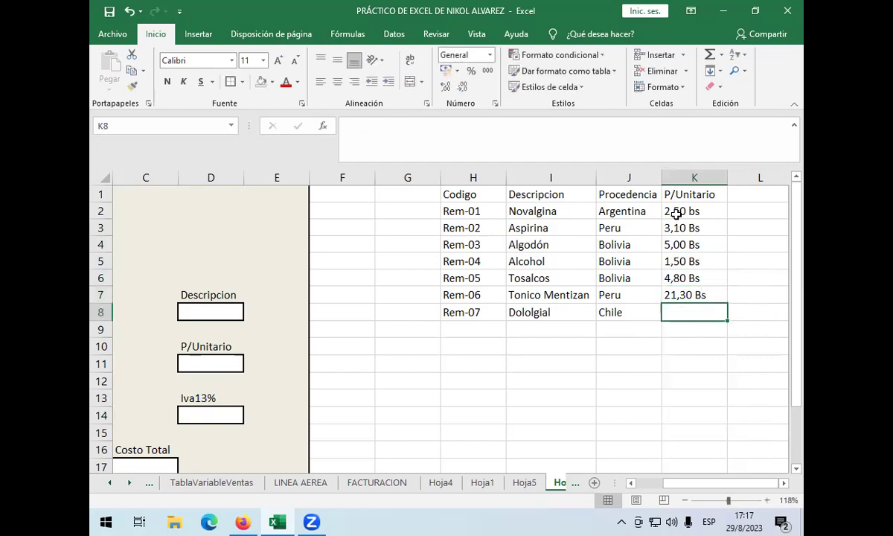
text(5,)
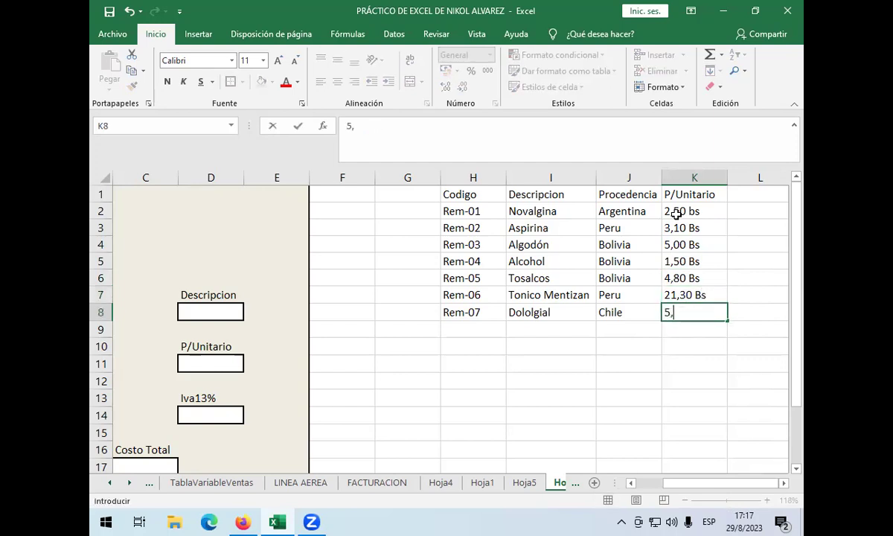
text(80 Bs)
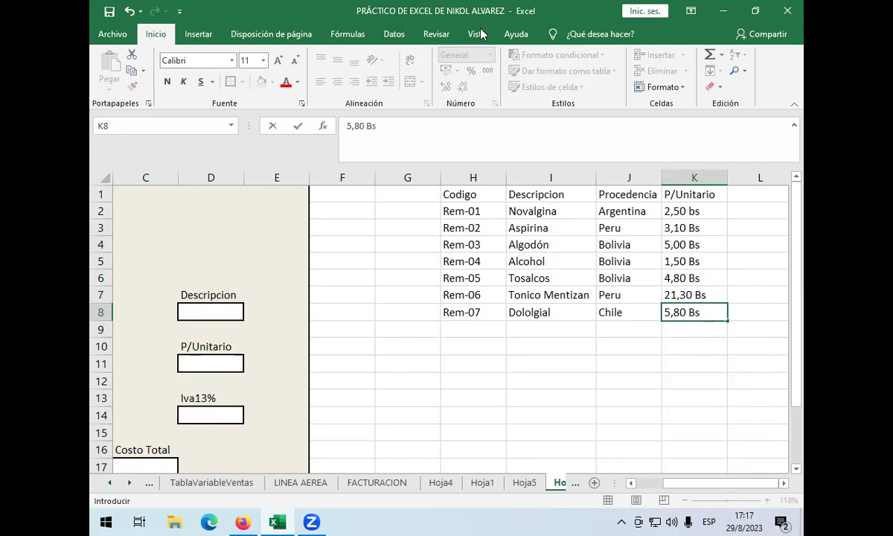
Center the unit prices in K2:K8 horizontally
click(680, 209)
double_click(695, 212)
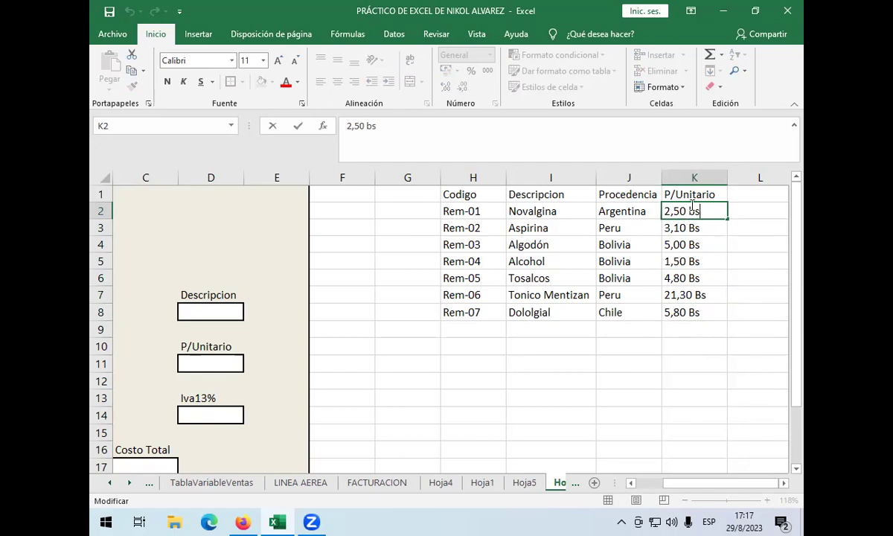
key(Escape)
drag(685, 210, 688, 311)
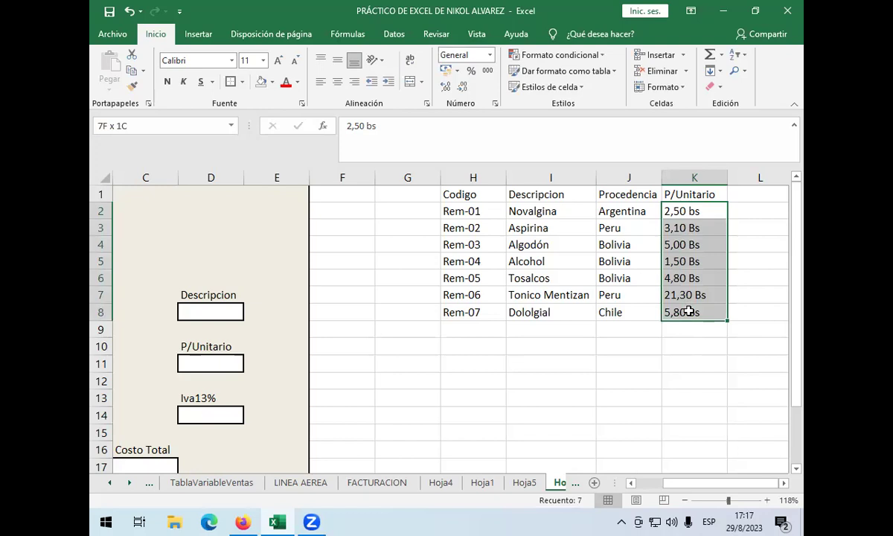
click(337, 81)
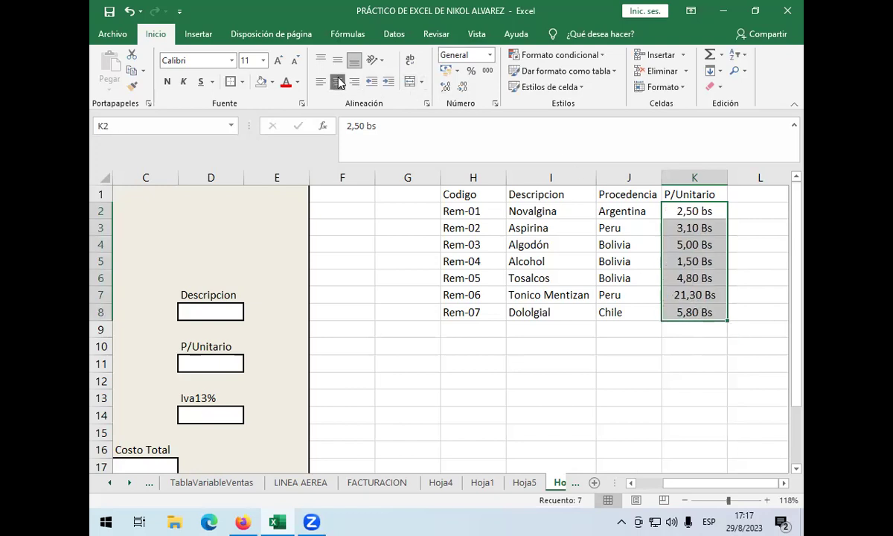
click(645, 340)
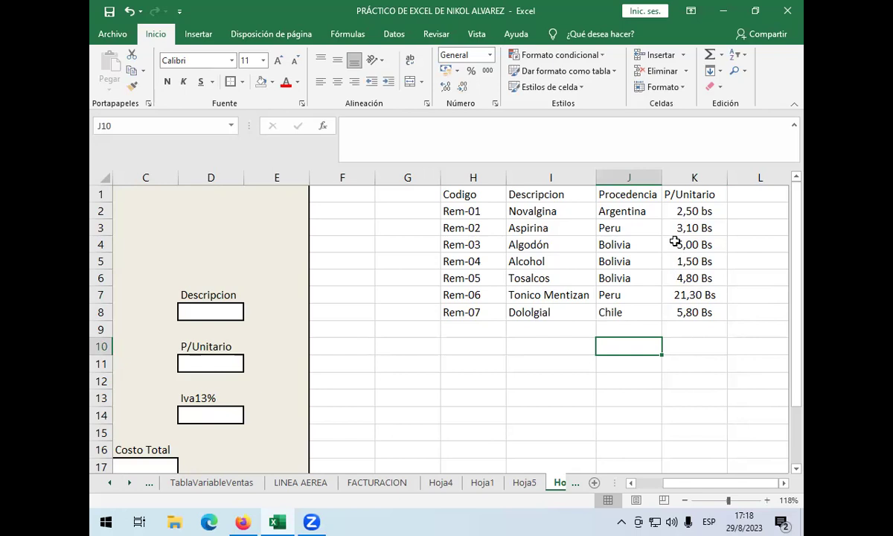
Try to build a BUSCARV formula in the form's Codigo cell B8 with H2 as the lookup value
click(723, 504)
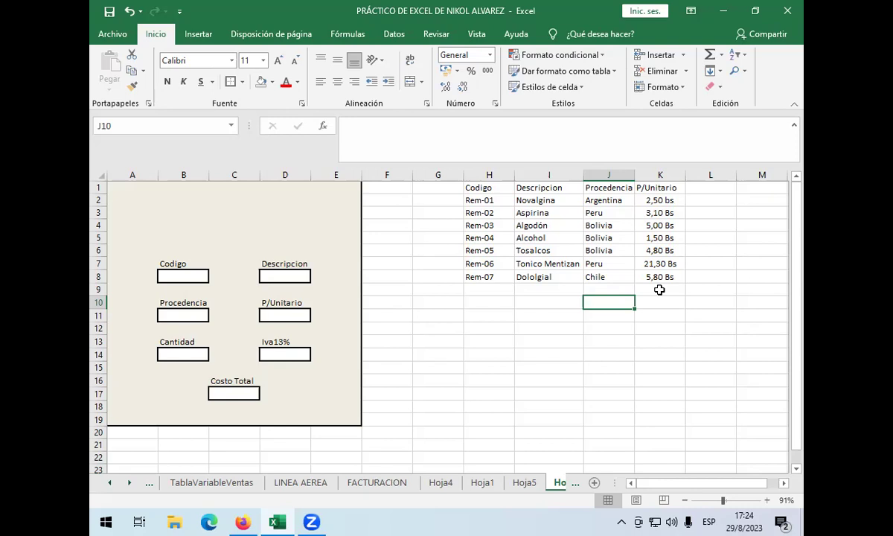
click(194, 273)
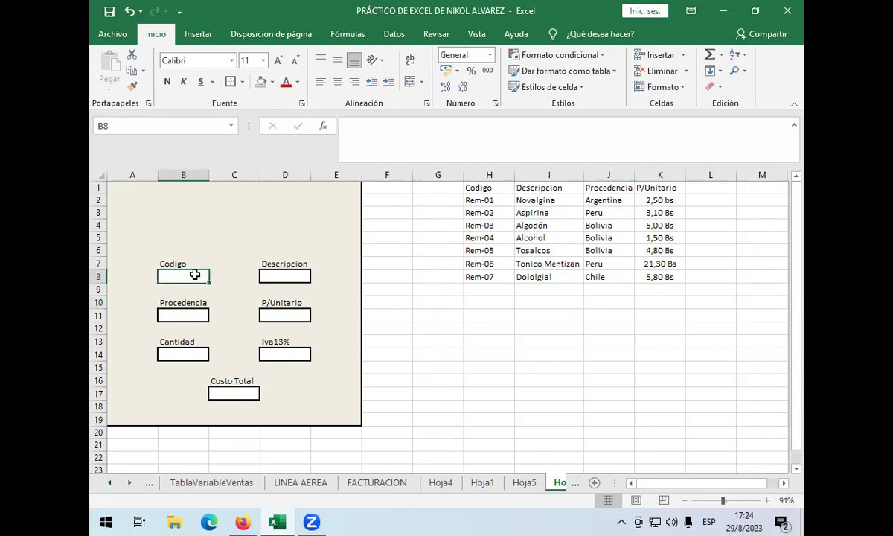
double_click(194, 275)
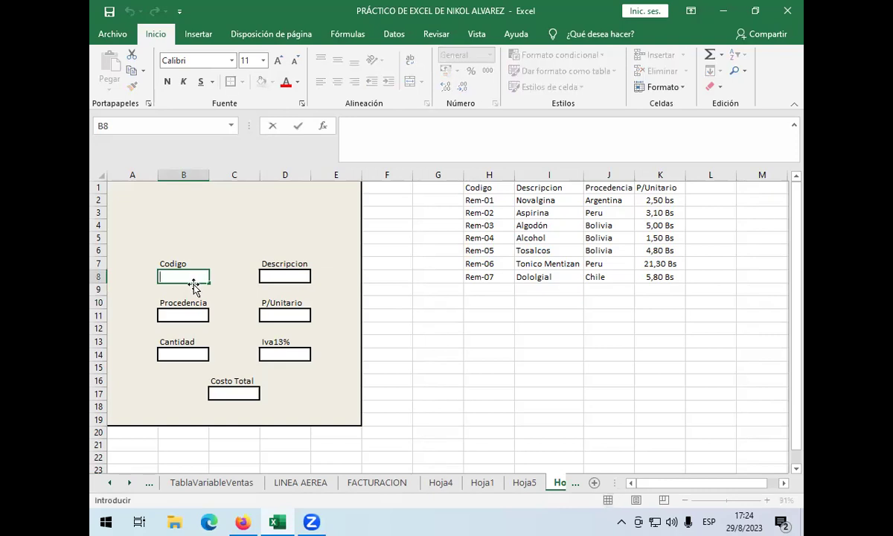
text(+buscarv)
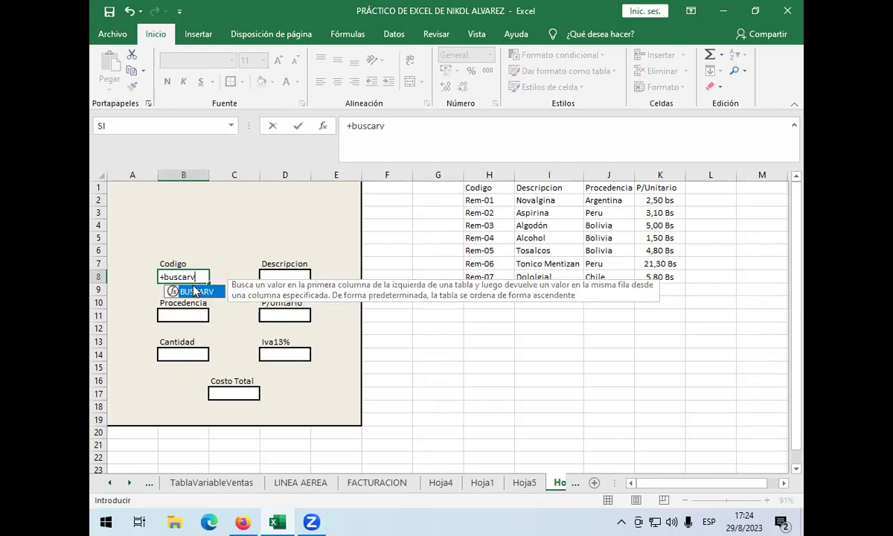
text(()
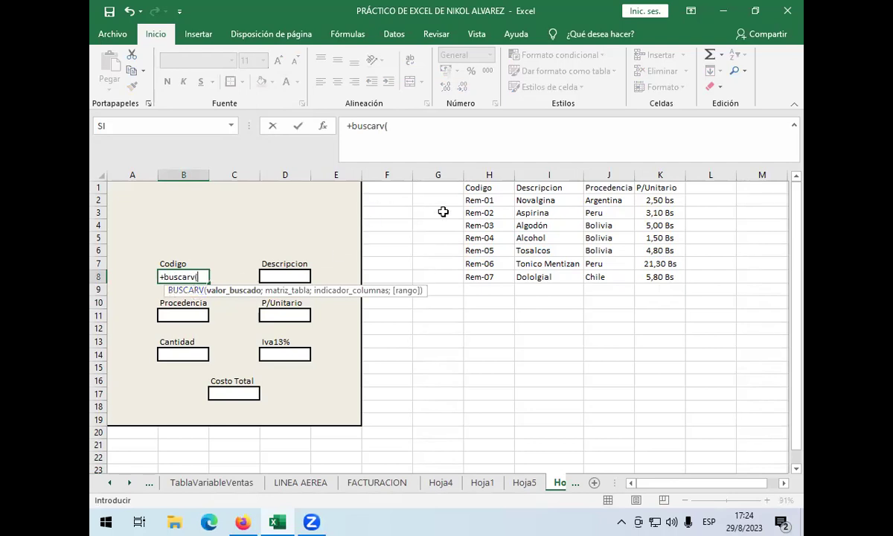
click(476, 200)
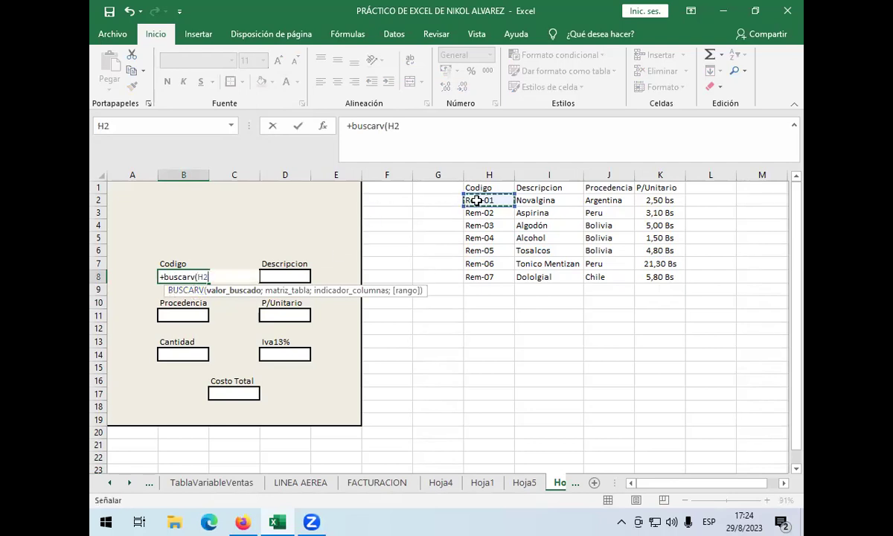
text(;)
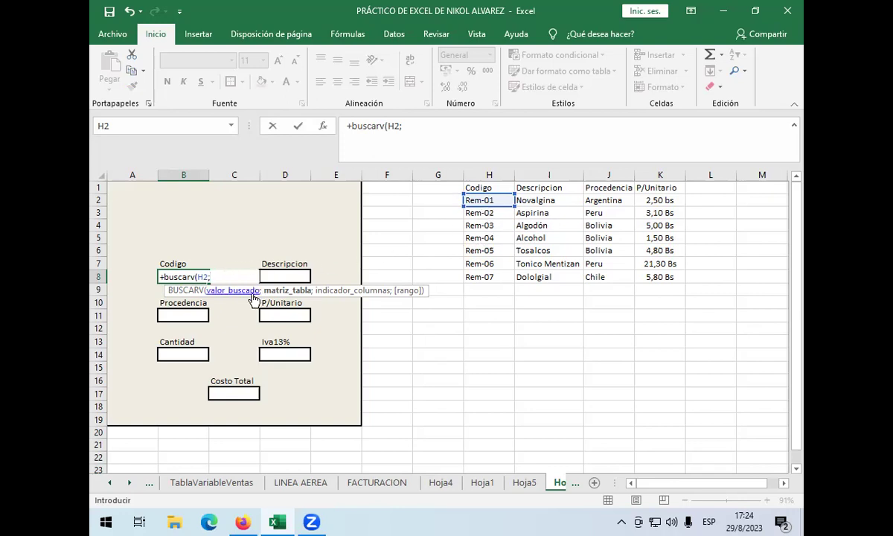
key(BackSpace)
key(BackSpace)
key(BackSpace)
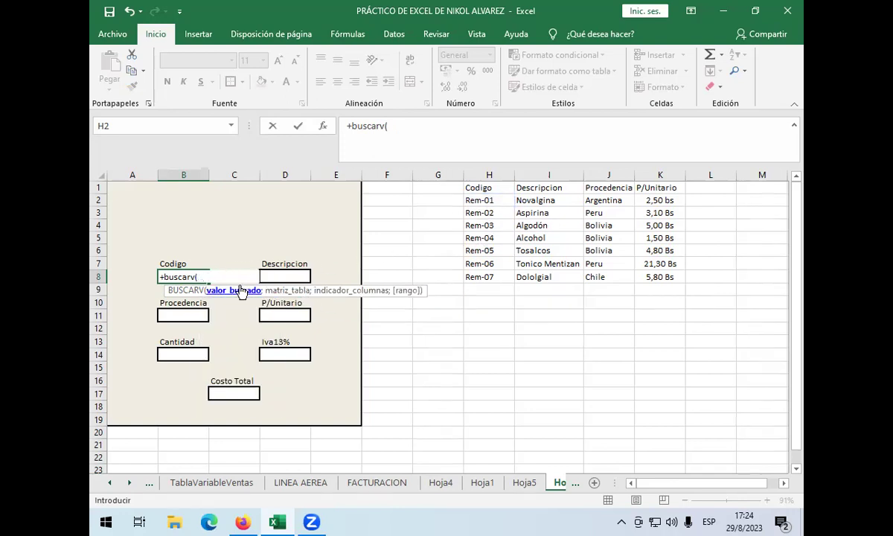
Try D6 as the lookup value in B8, and cut the formula back to +busca before entering it
click(261, 249)
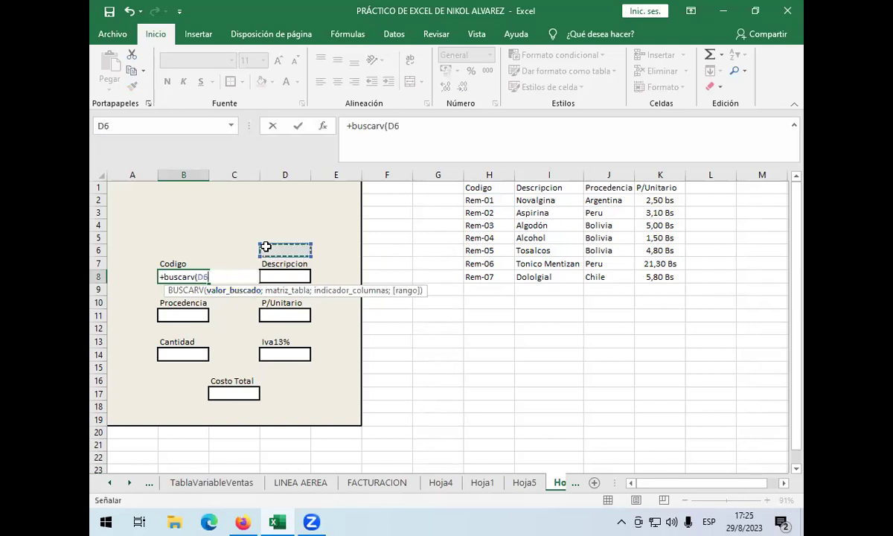
key(BackSpace)
key(BackSpace)
key(BackSpace)
key(BackSpace)
key(BackSpace)
key(BackSpace)
key(BackSpace)
key(BackSpace)
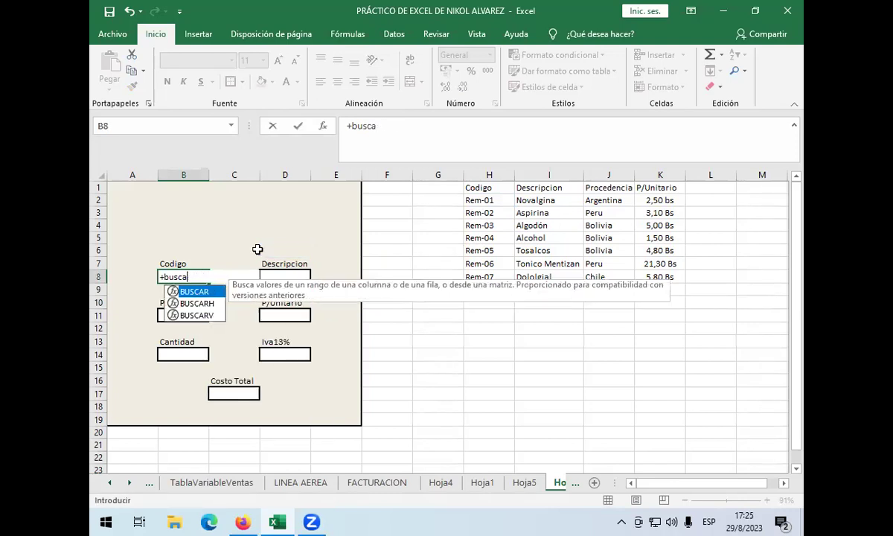
key(Return)
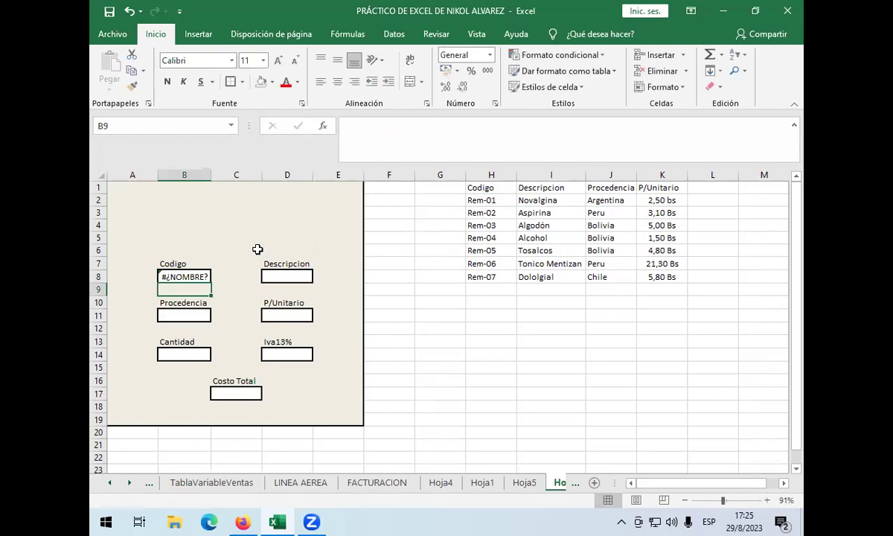
Clear the incomplete formula from the Codigo cell B8
double_click(189, 276)
key(BackSpace)
key(BackSpace)
key(BackSpace)
key(BackSpace)
key(Escape)
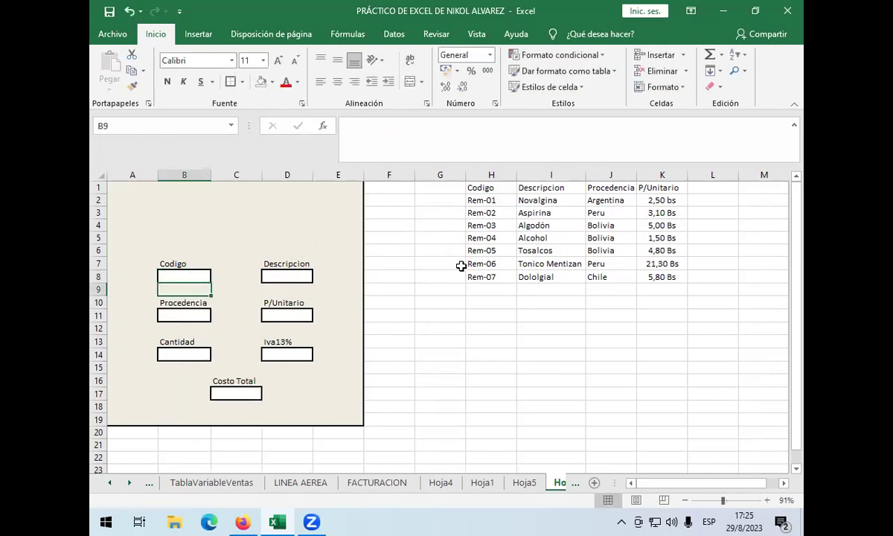
Select the product data range H2:K8 without its header row
click(476, 192)
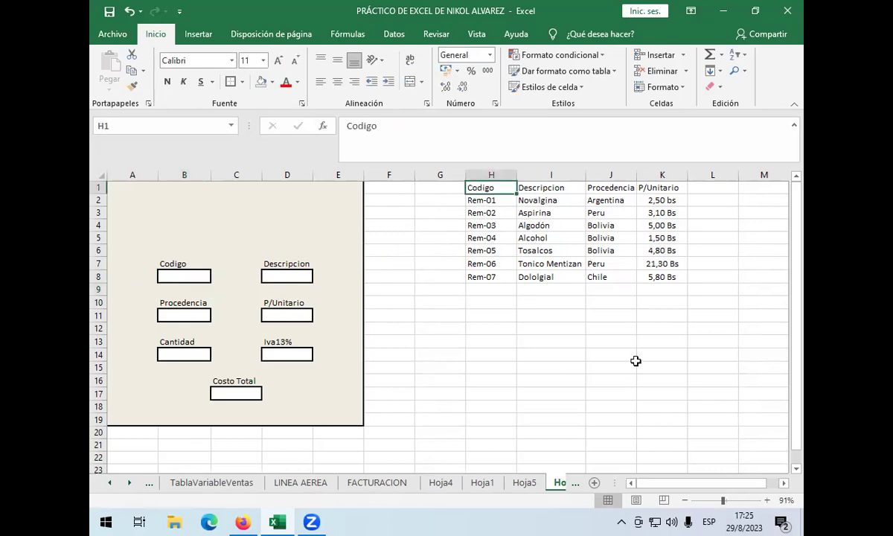
click(478, 200)
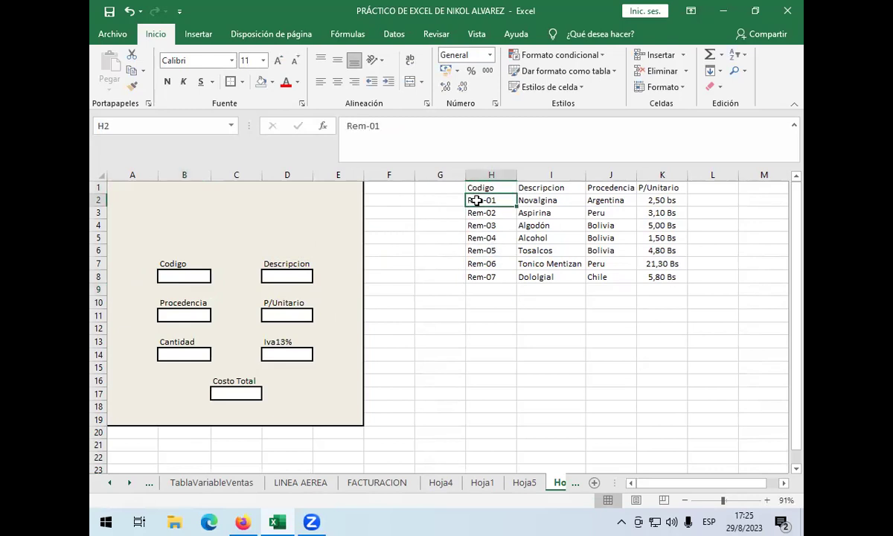
drag(476, 200, 660, 277)
Try to name the selected product range TABLA1, and return to sheet Hoja6
click(188, 121)
text(t)
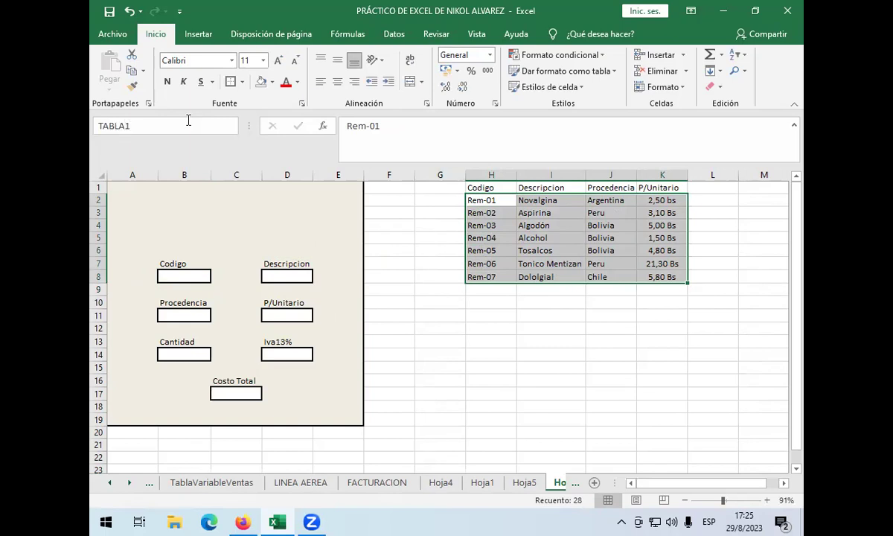
key(Return)
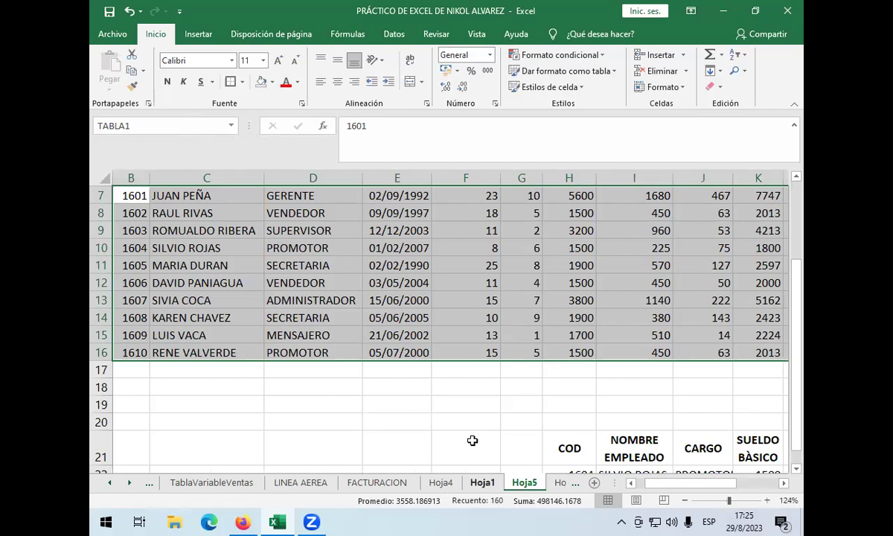
key(ctrl+Page_Up)
key(ctrl+Page_Down)
key(ctrl+Page_Down)
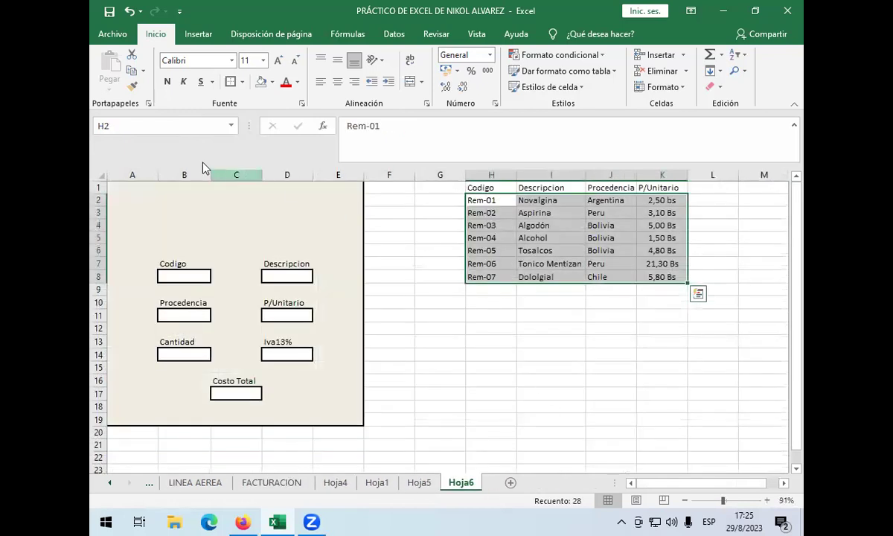
Name the selected product data range H2:K8 TABLA2
click(169, 125)
text(TABLA)
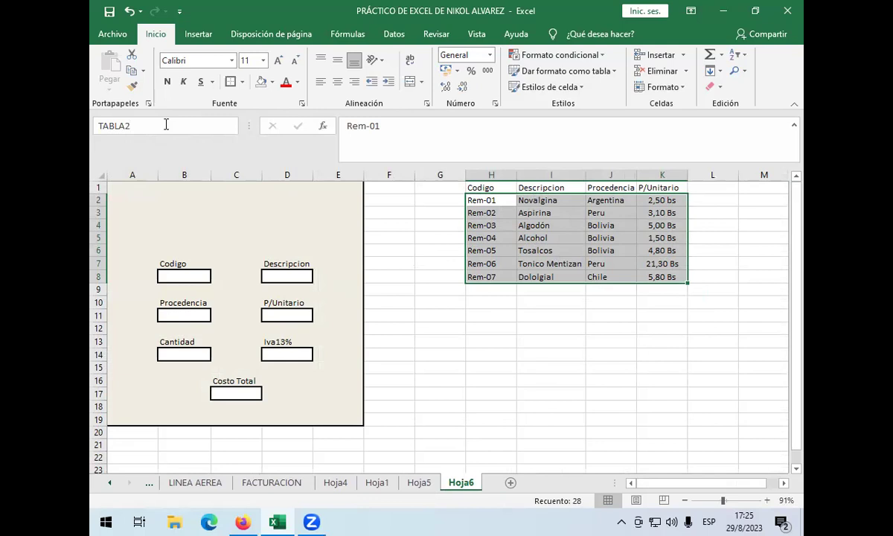
key(Return)
click(445, 276)
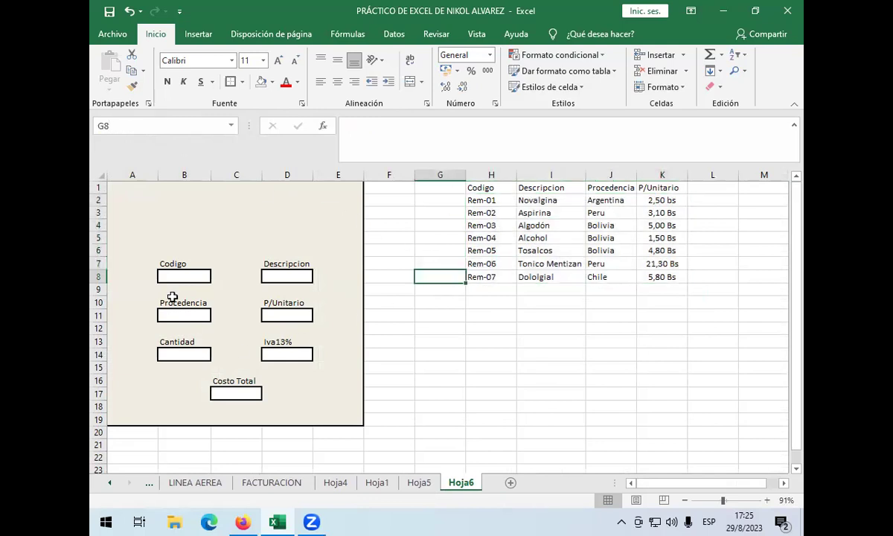
Start a BUSCARV formula in the Codigo cell B8 with H2 as lookup value and TABLA2 as table array
click(191, 276)
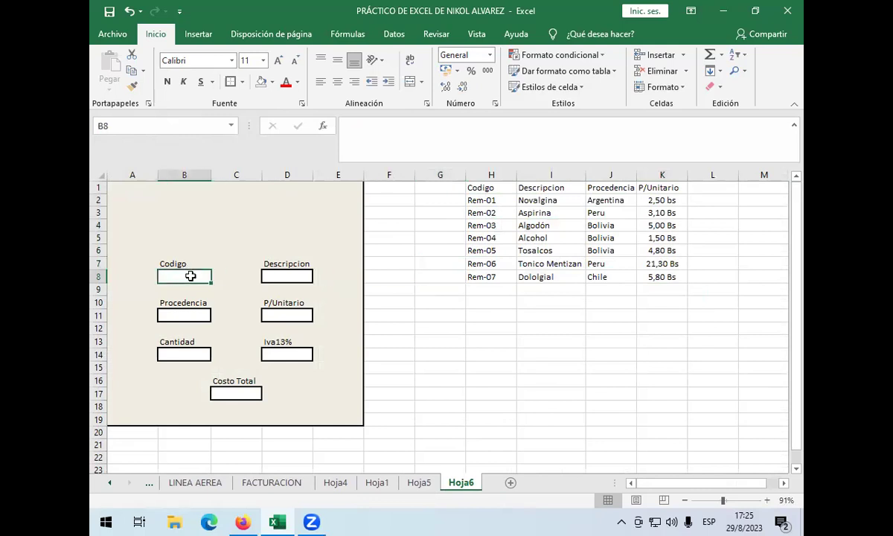
text(+BB)
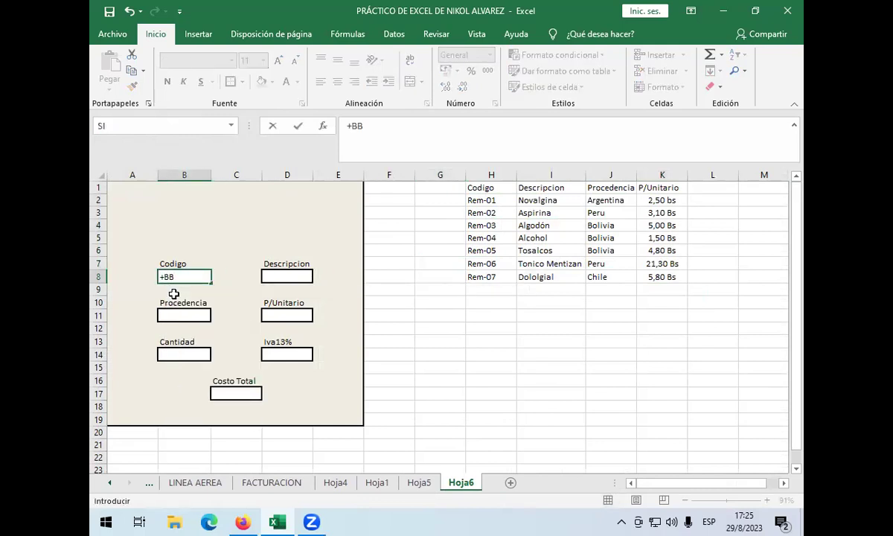
key(BackSpace)
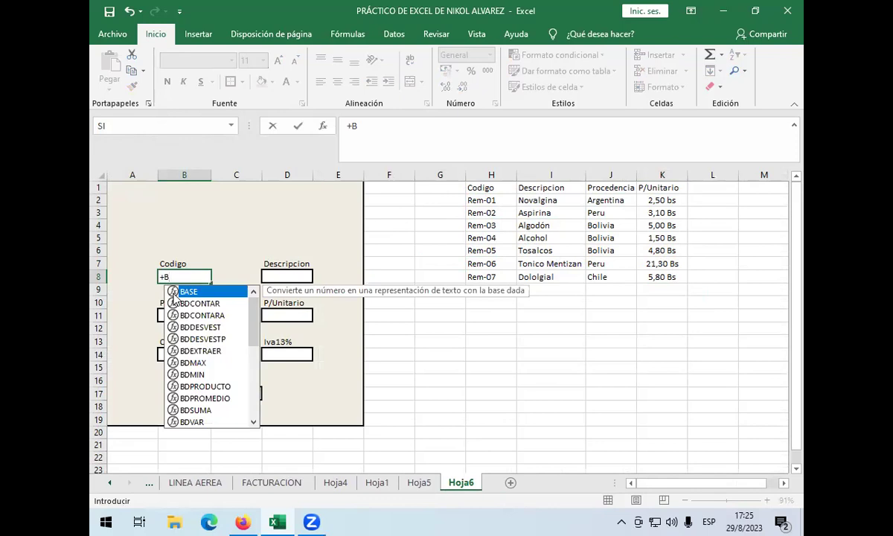
text(USCARV)
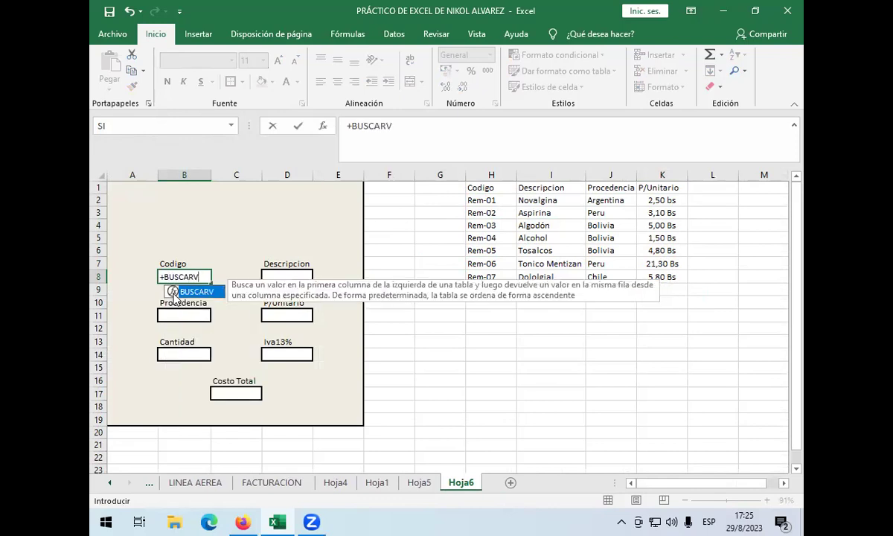
double_click(174, 293)
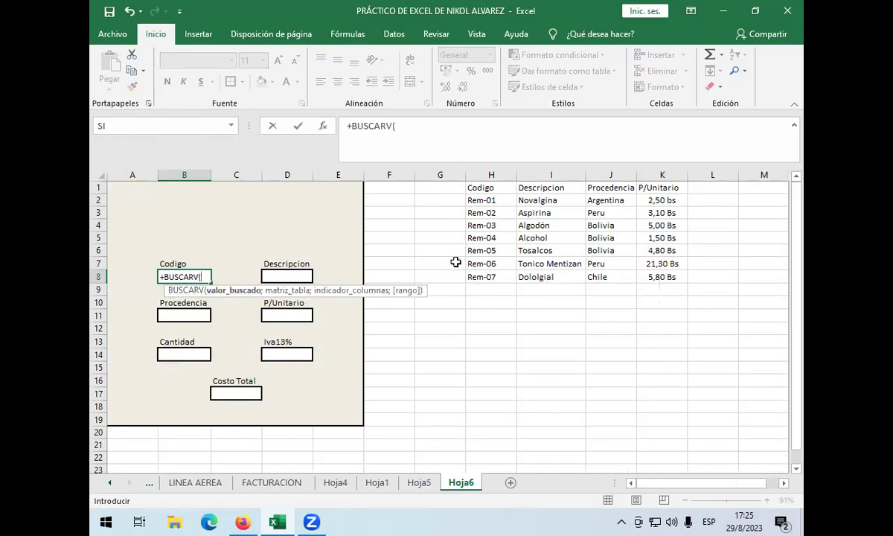
click(478, 200)
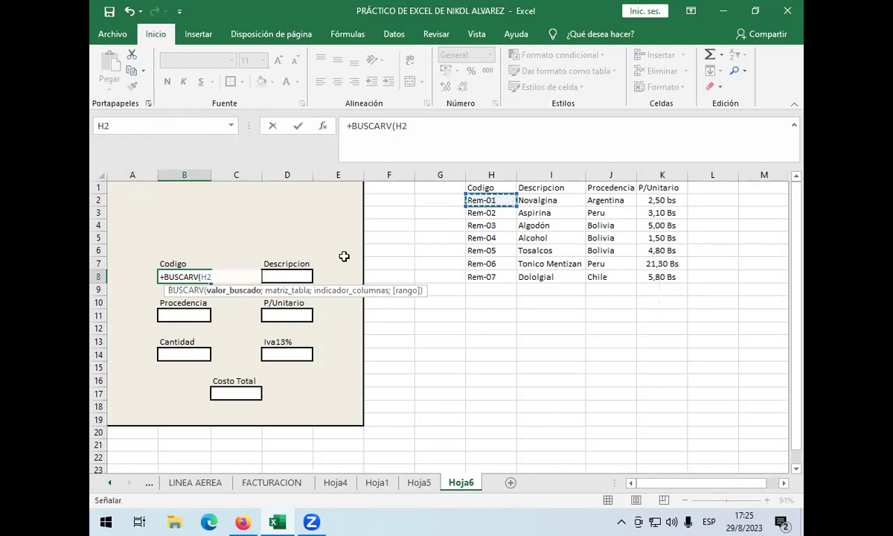
text(;TAB)
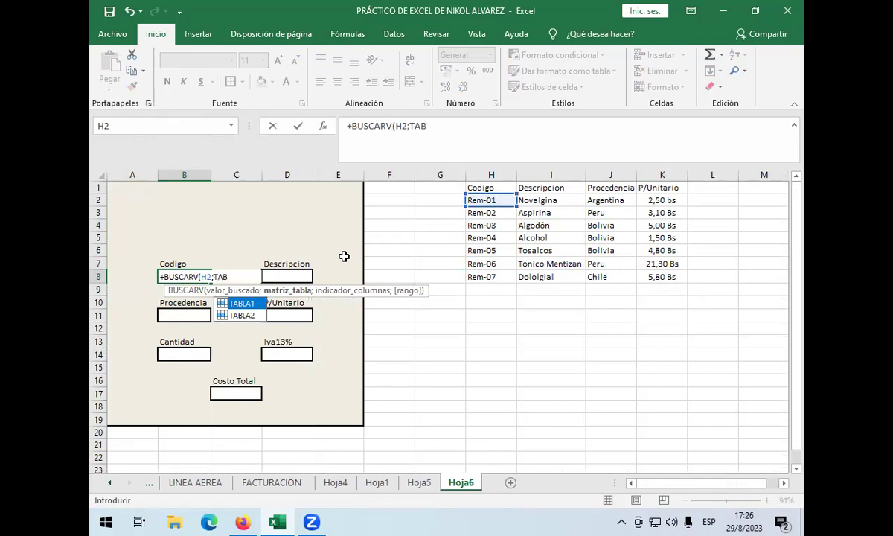
key(Down)
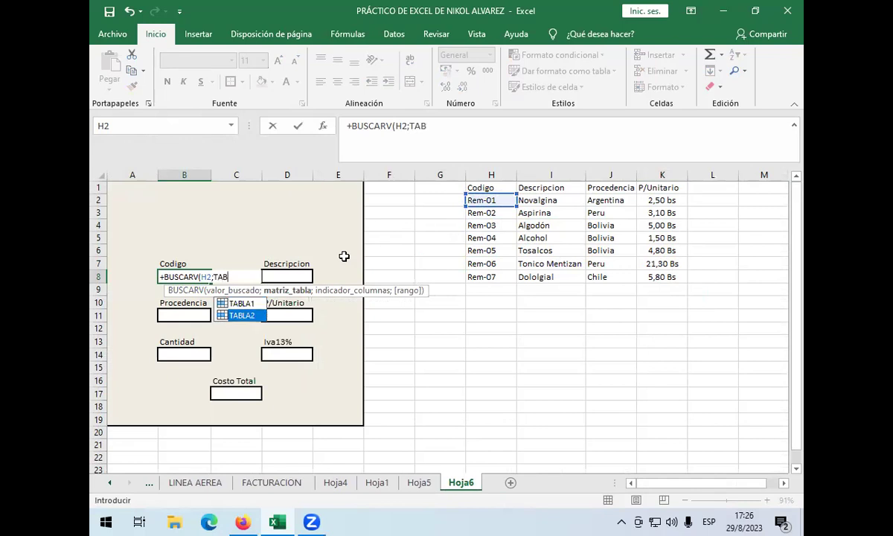
double_click(252, 315)
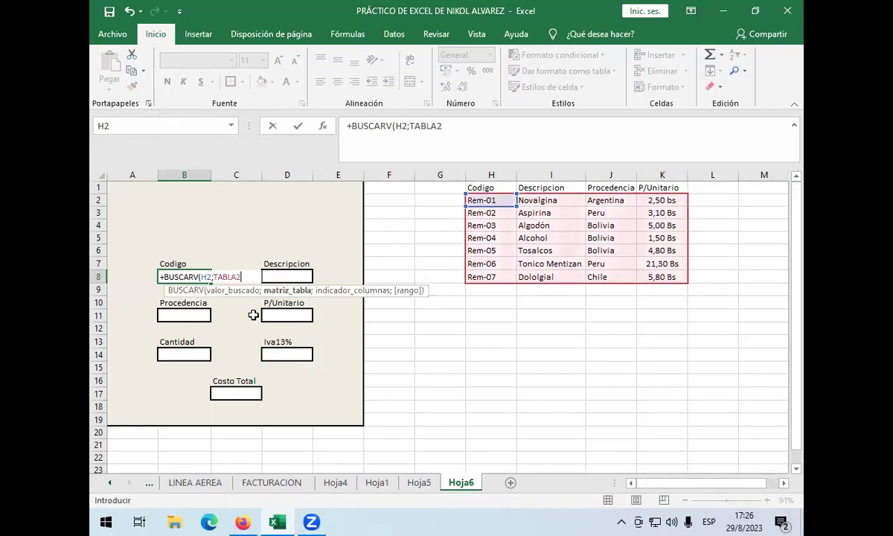
Complete the B8 BUSCARV formula with column index 1 and the exact-match option FALSO
text(;)
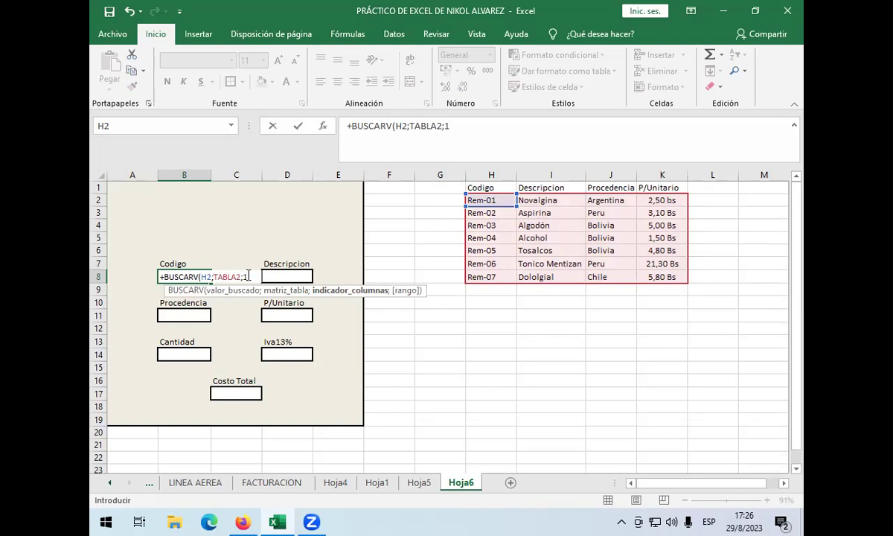
text(1;)
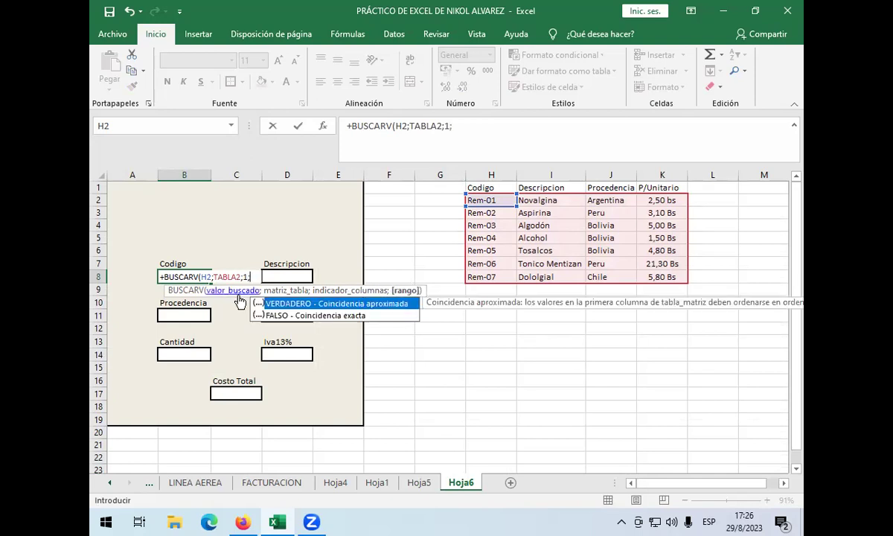
key(Down)
click(278, 317)
double_click(278, 316)
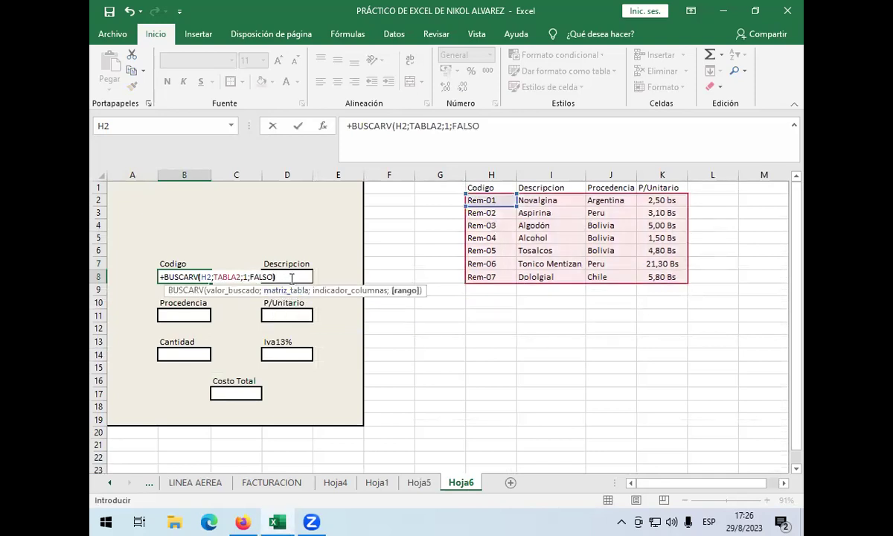
text())
key(Return)
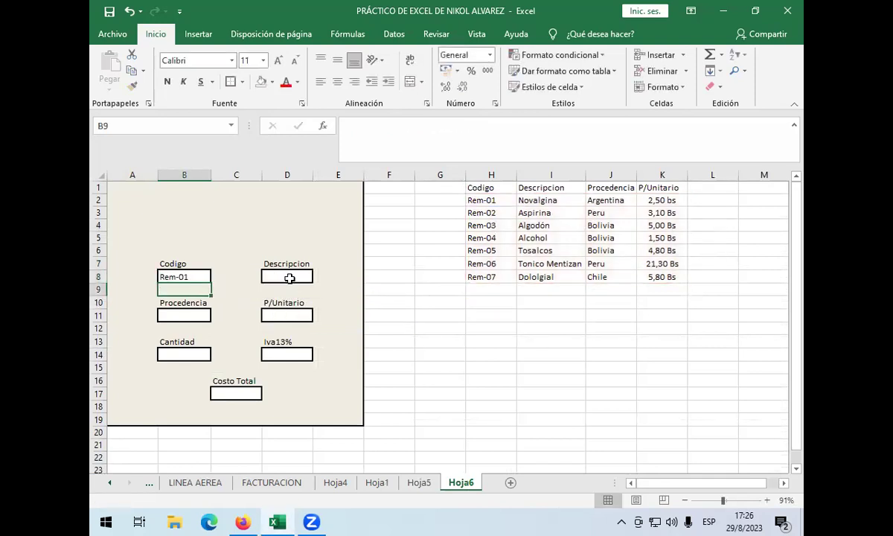
Review the arguments of the BUSCARV formula in the Codigo cell B8
click(205, 276)
click(215, 272)
click(189, 274)
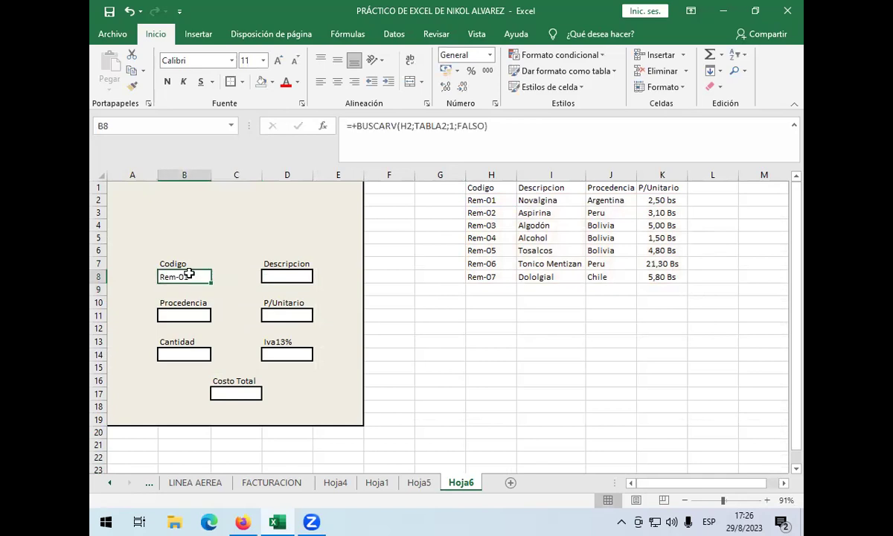
double_click(195, 276)
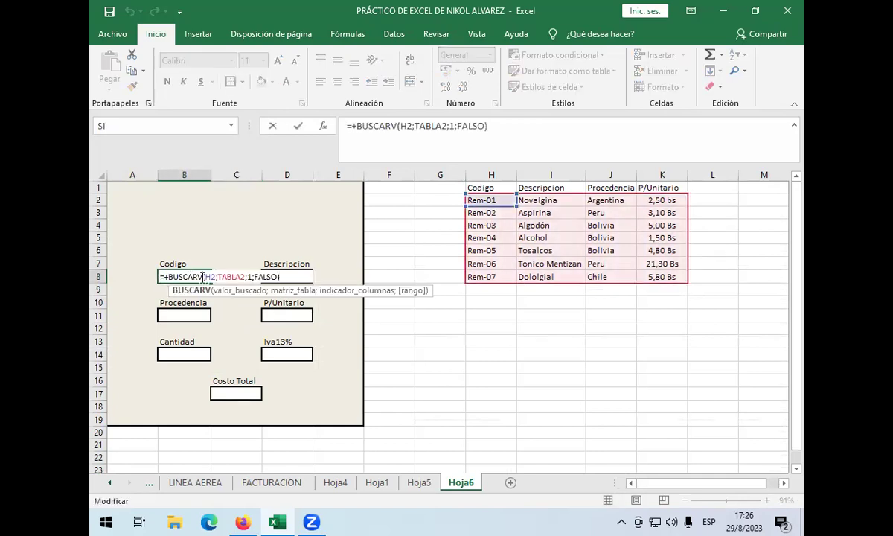
key(Return)
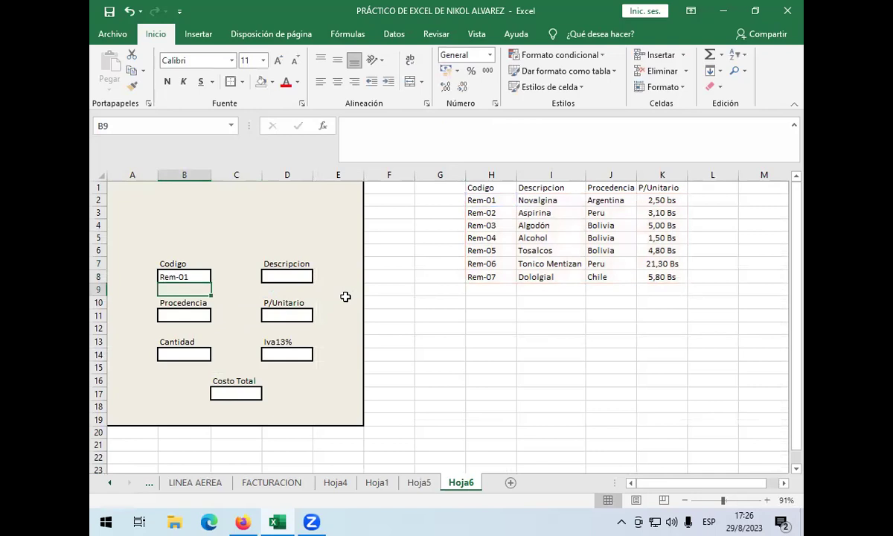
click(205, 276)
double_click(203, 276)
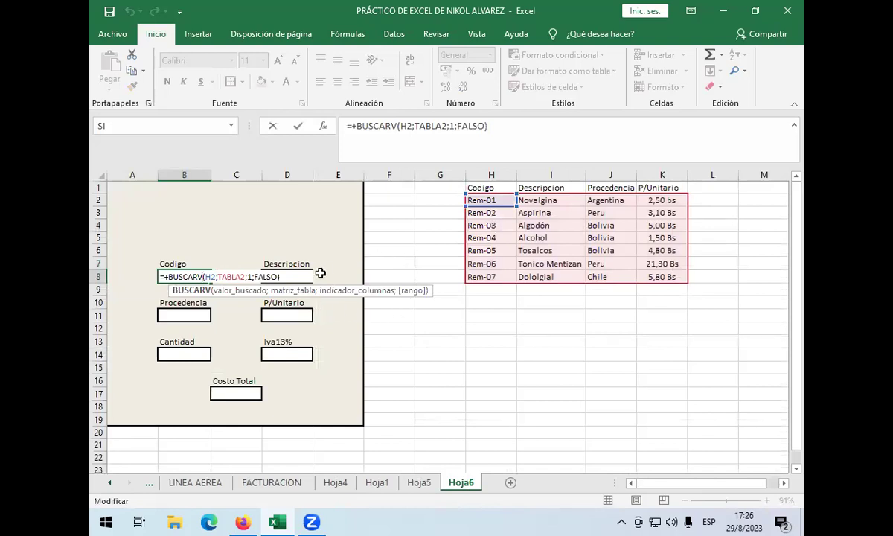
key(Return)
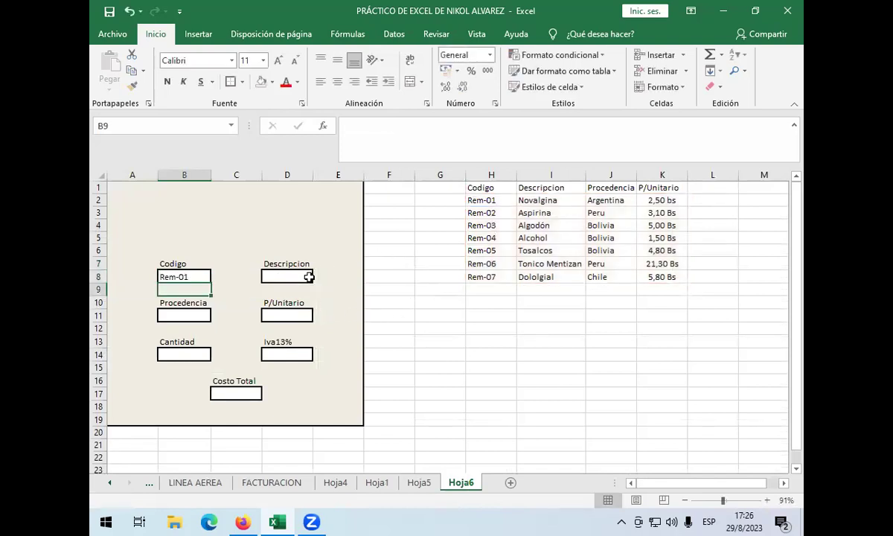
click(182, 277)
double_click(186, 277)
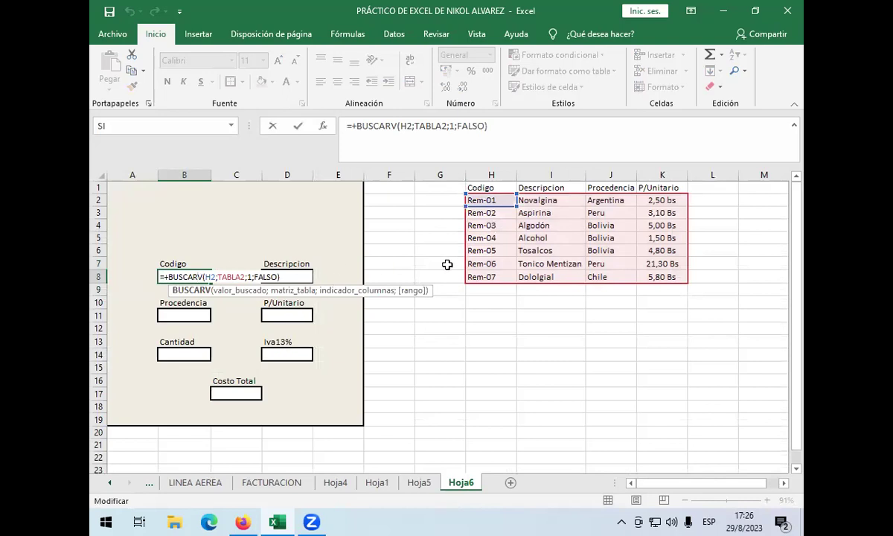
click(409, 274)
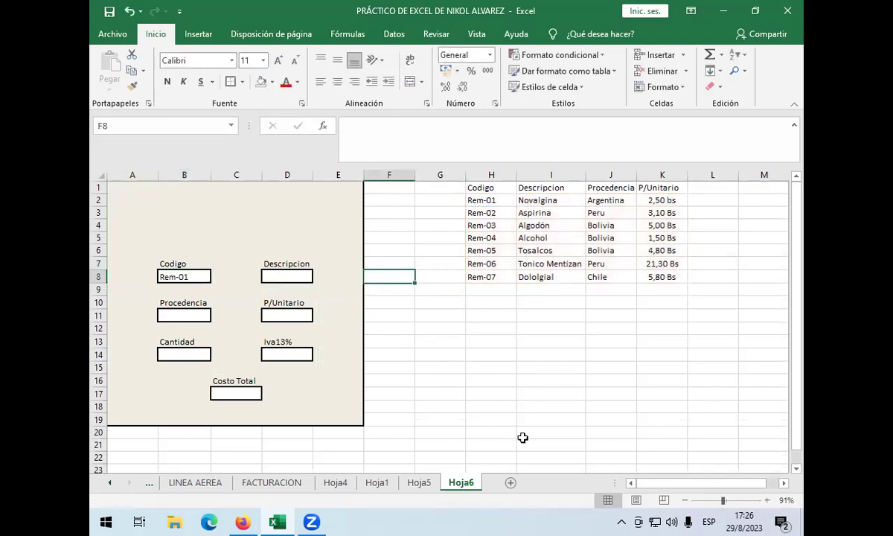
Go to sheet Hoja5 and inspect the content of the COD cell H22 below the employee table
key(ctrl+Page_Up)
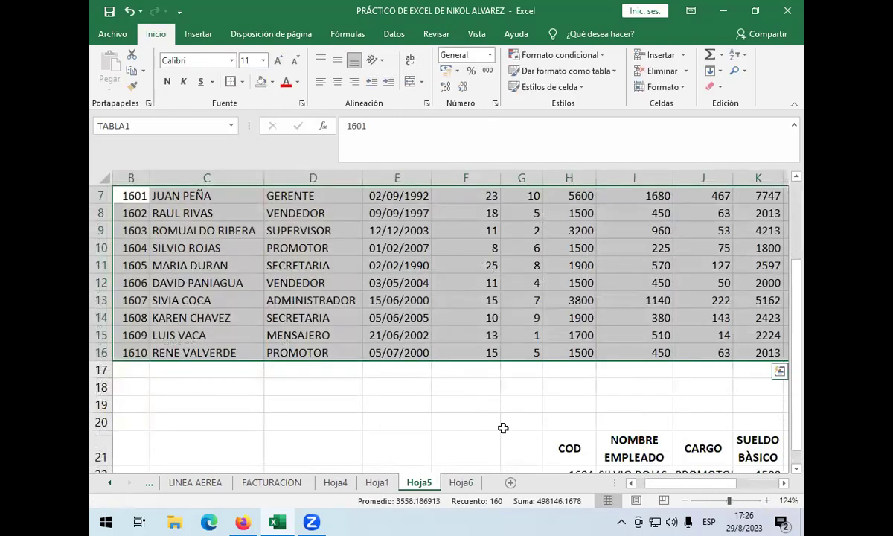
scroll(551, 386, down, 5)
scroll(561, 381, up, 4)
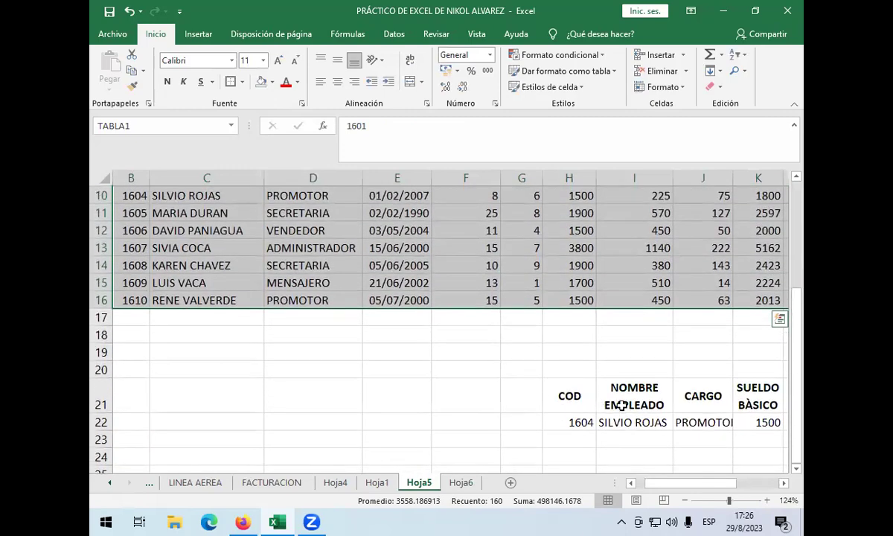
click(625, 335)
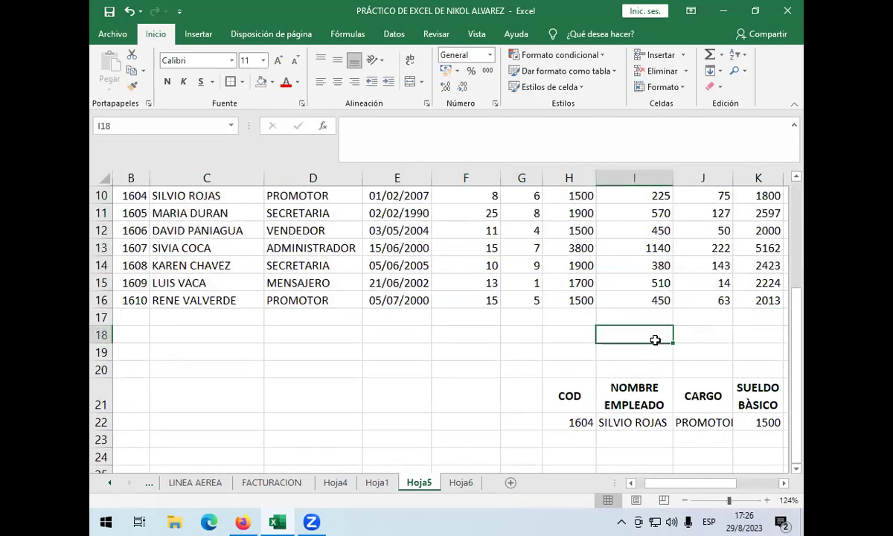
click(580, 421)
double_click(589, 423)
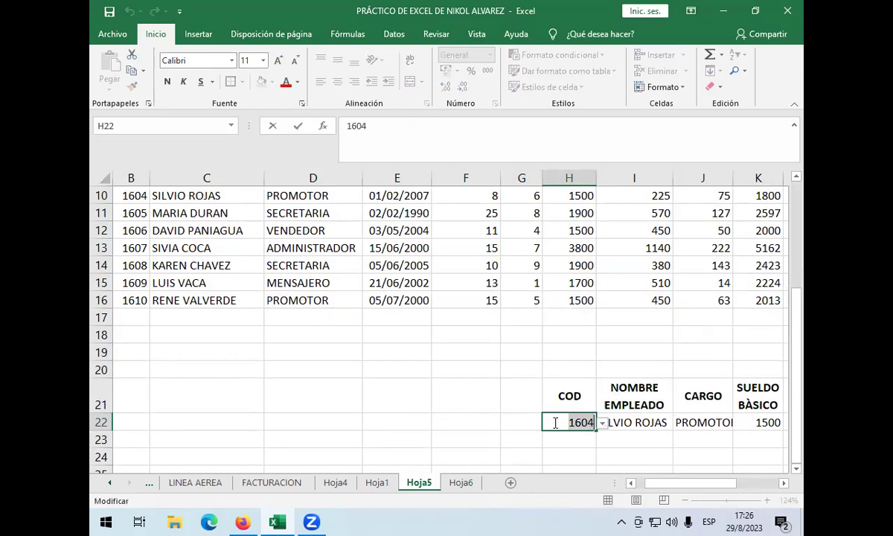
click(554, 422)
click(571, 440)
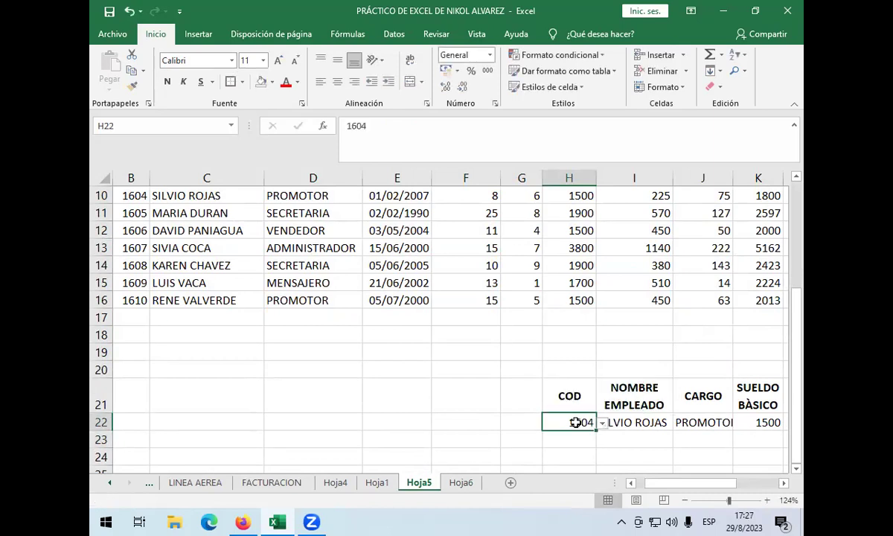
double_click(574, 422)
click(589, 440)
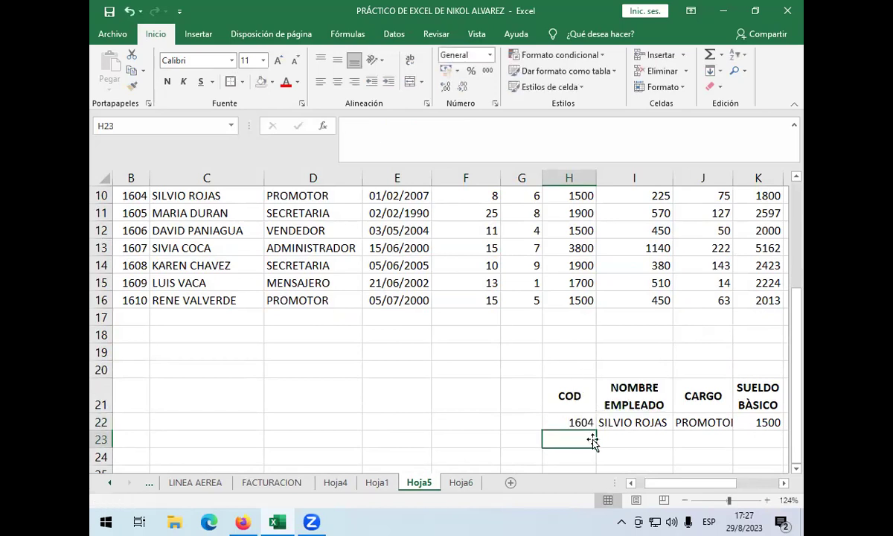
Examine the BUSCARV formula under NOMBRE EMPLEADO in I22 and the table range it references
double_click(616, 423)
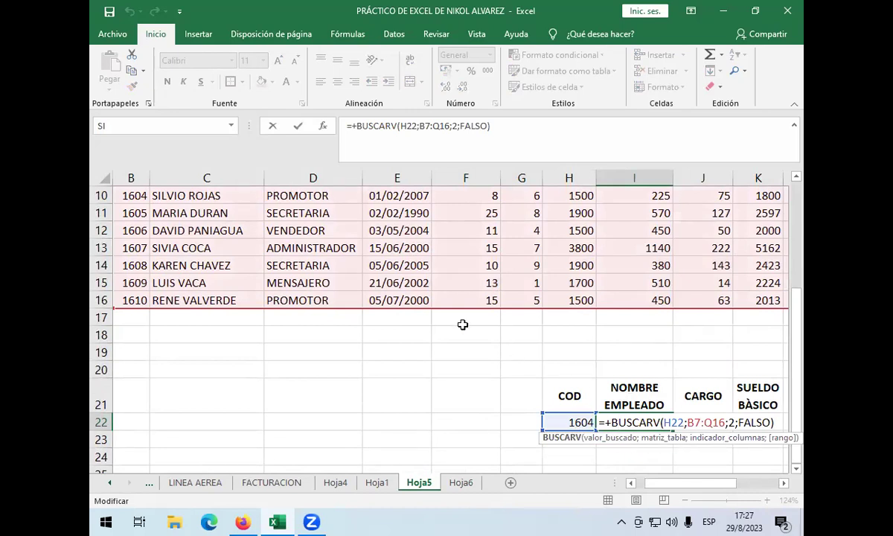
scroll(656, 432, right, 2)
scroll(656, 431, right, 1)
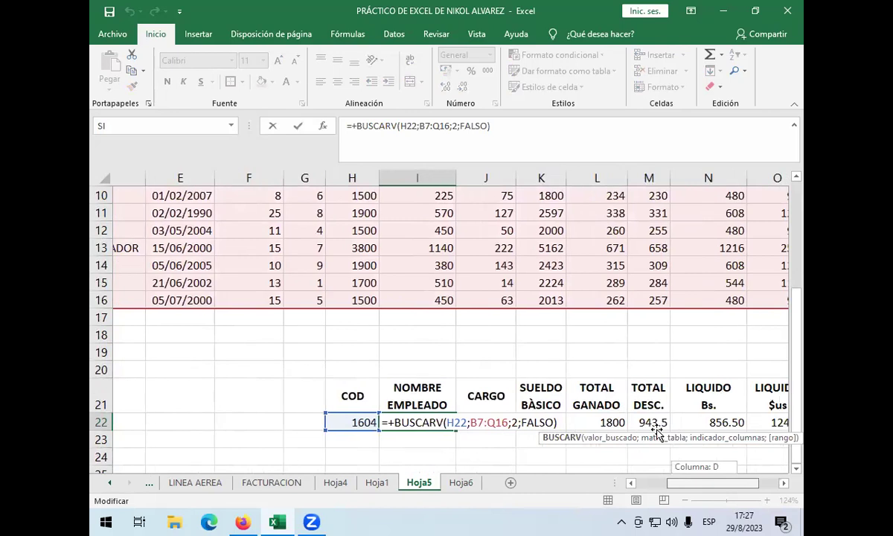
scroll(656, 431, left, 1)
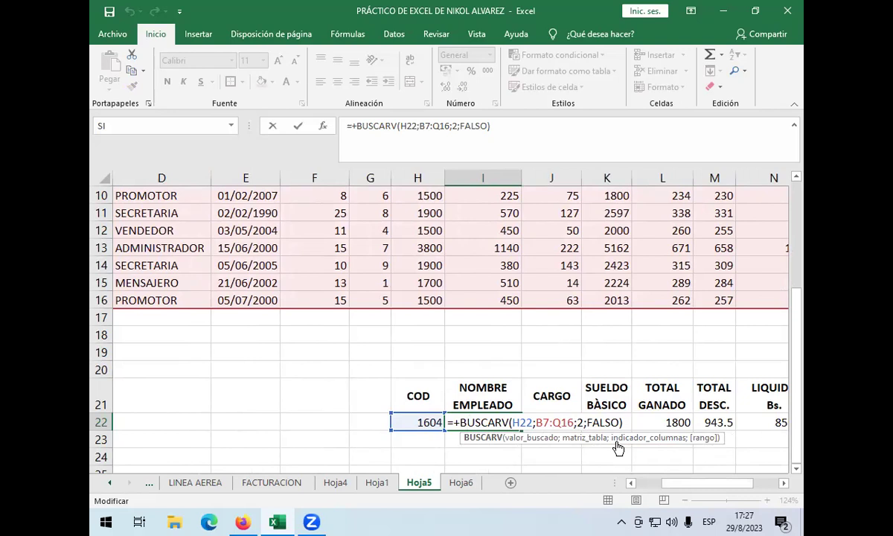
scroll(617, 446, left, 3)
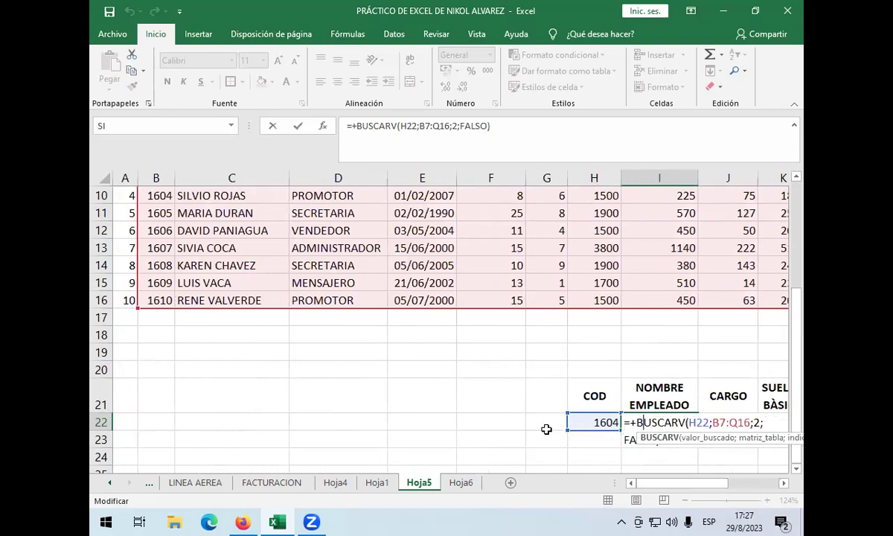
key(Return)
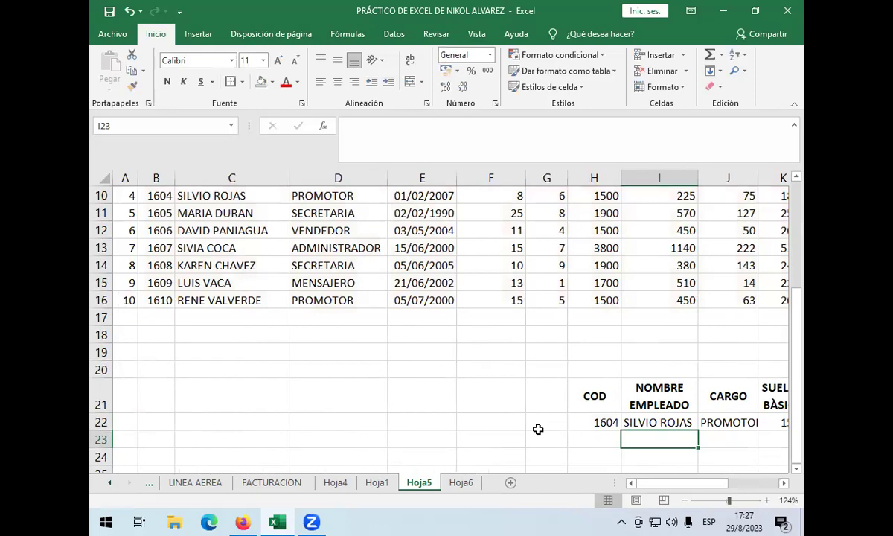
On Hoja6, replace the table argument of the BUSCARV formula in B8 by reselecting the product data H2:K8 (TABLA2)
click(460, 482)
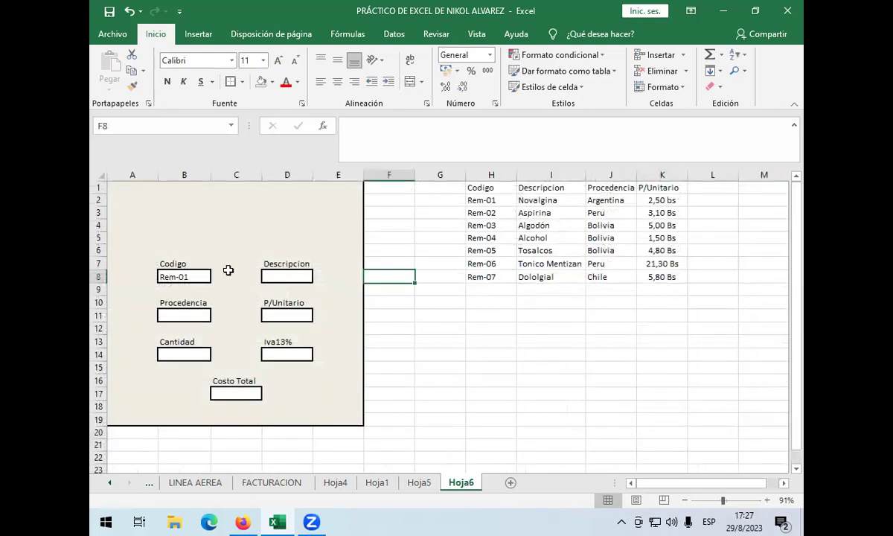
click(199, 276)
double_click(195, 277)
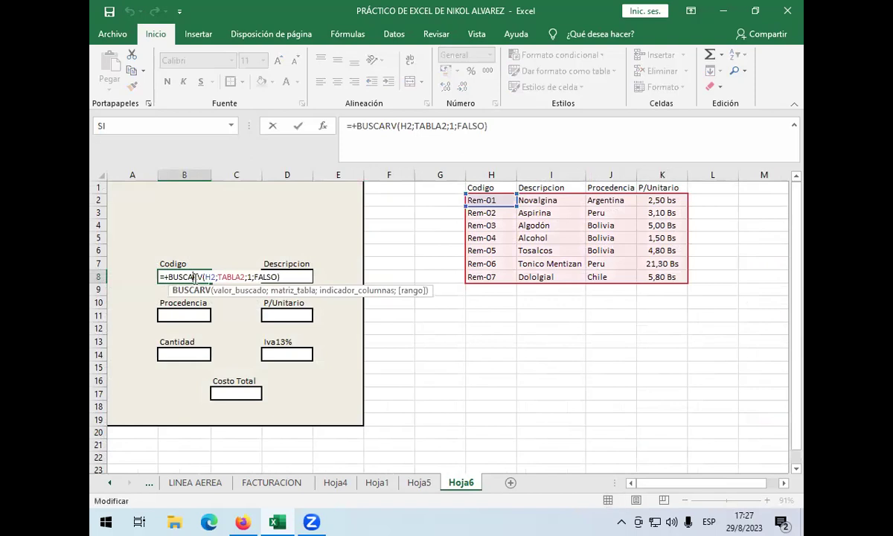
click(244, 276)
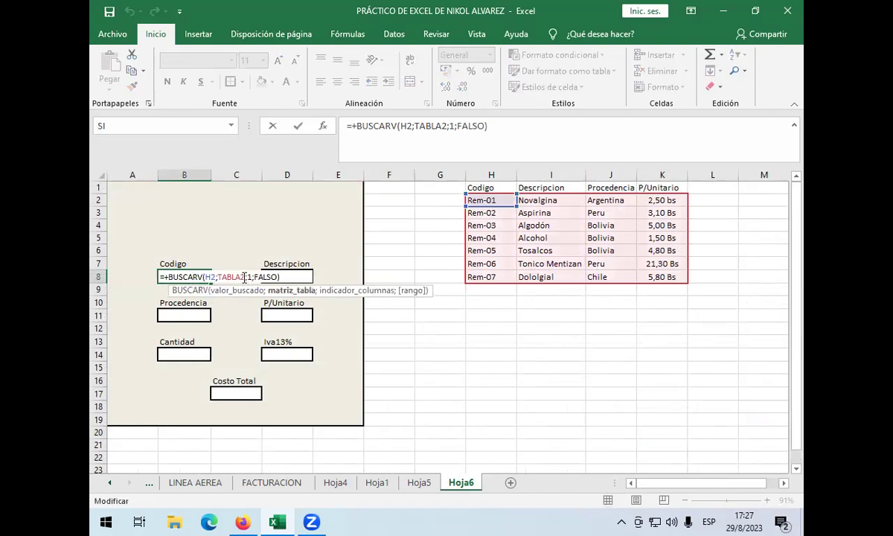
key(BackSpace)
key(BackSpace)
key(BackSpace)
key(BackSpace)
key(BackSpace)
key(BackSpace)
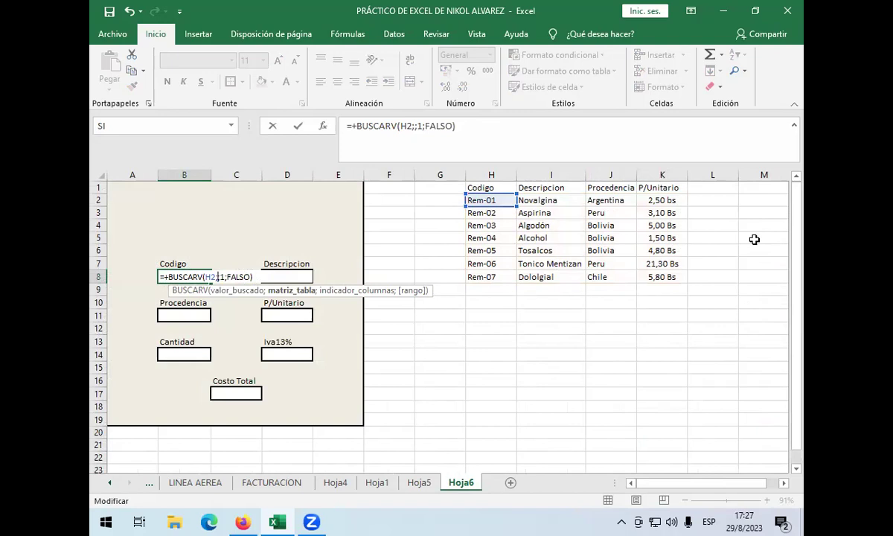
click(484, 200)
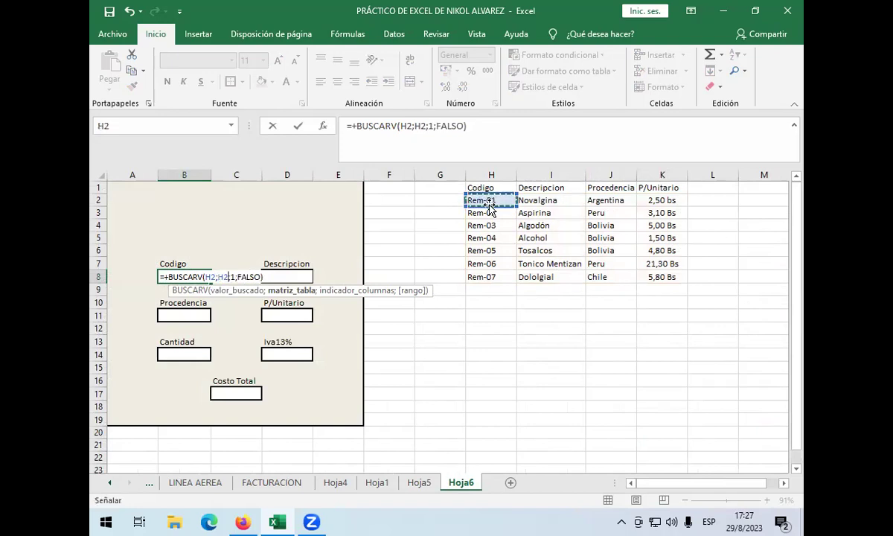
drag(488, 201, 652, 273)
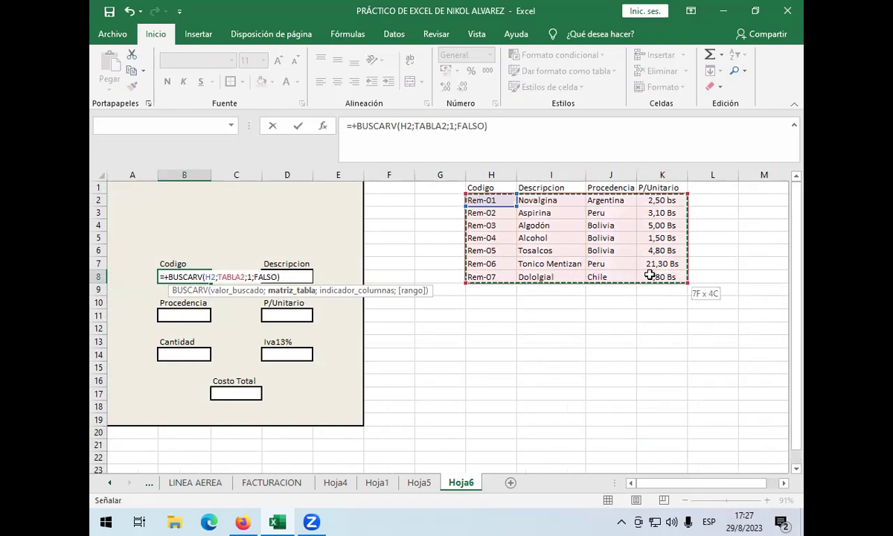
click(287, 276)
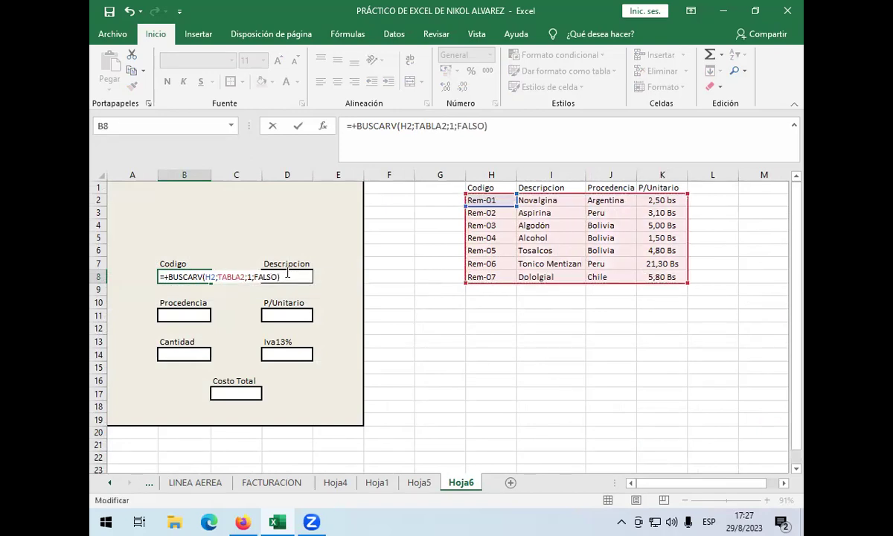
key(Return)
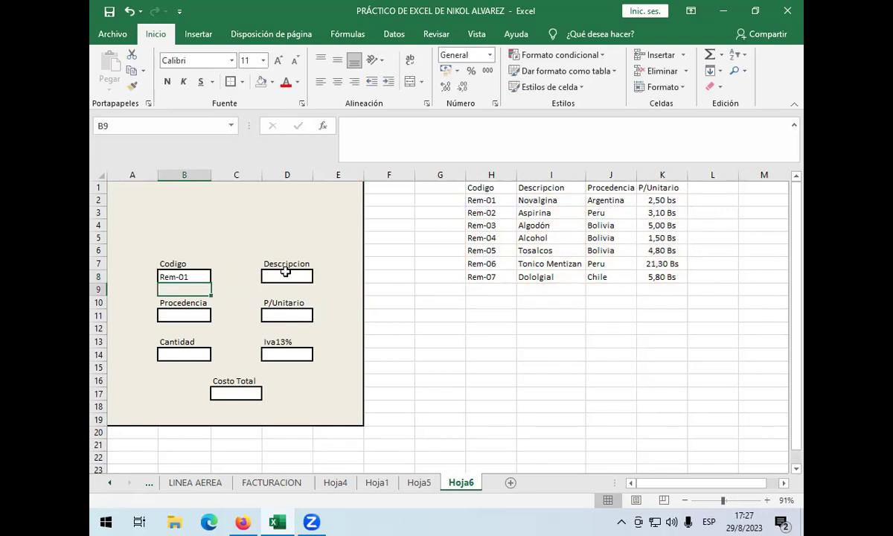
Examine the lookup value, table and column index arguments of the BUSCARV formula in the Codigo cell B8
click(197, 277)
double_click(198, 277)
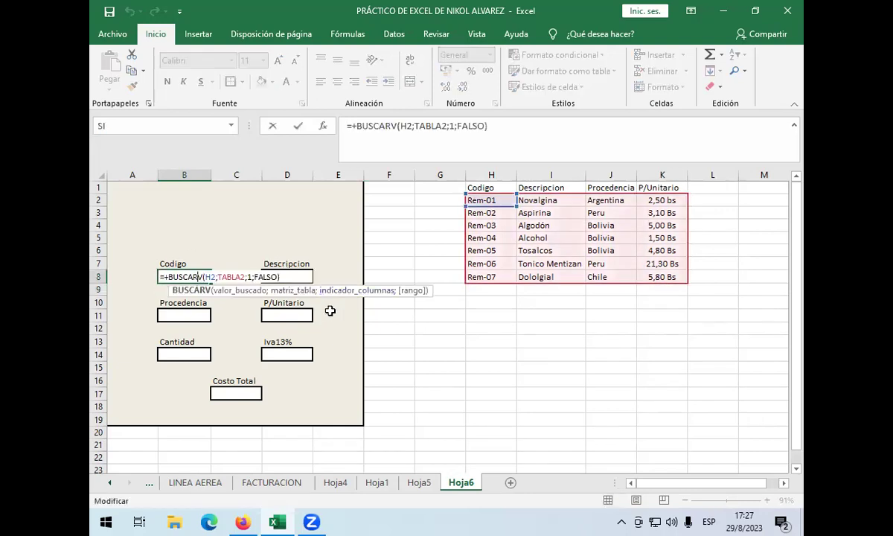
key(Return)
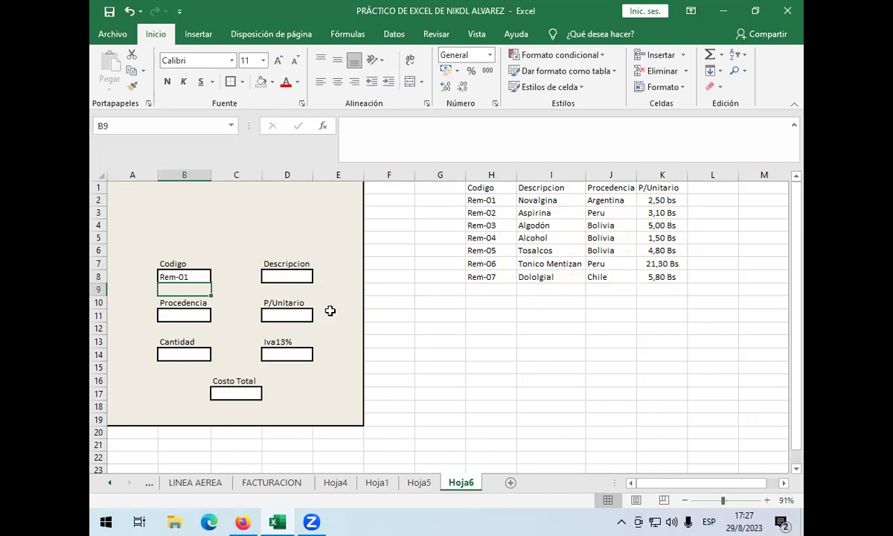
click(296, 277)
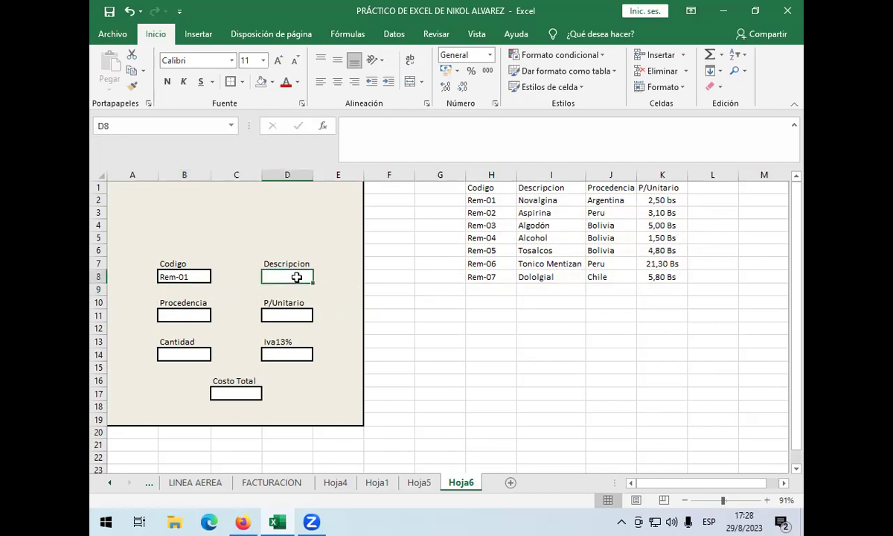
click(198, 276)
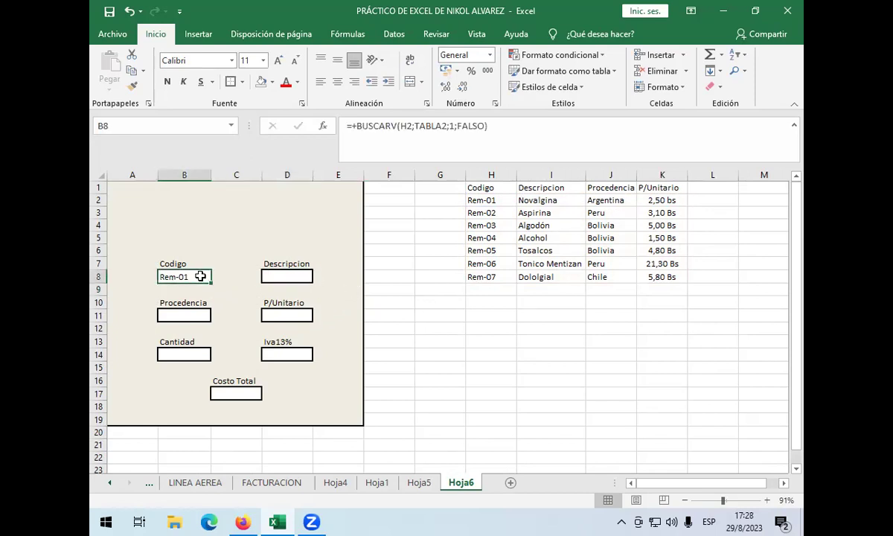
double_click(201, 276)
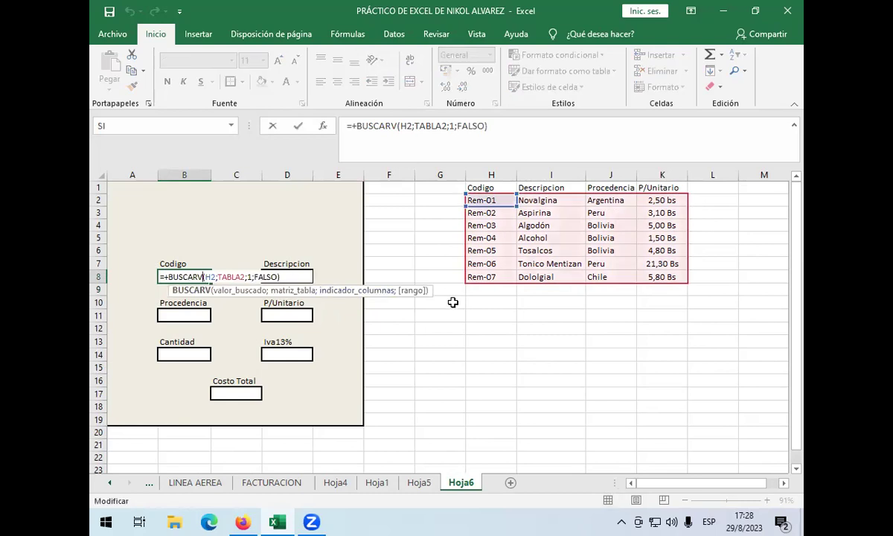
click(388, 274)
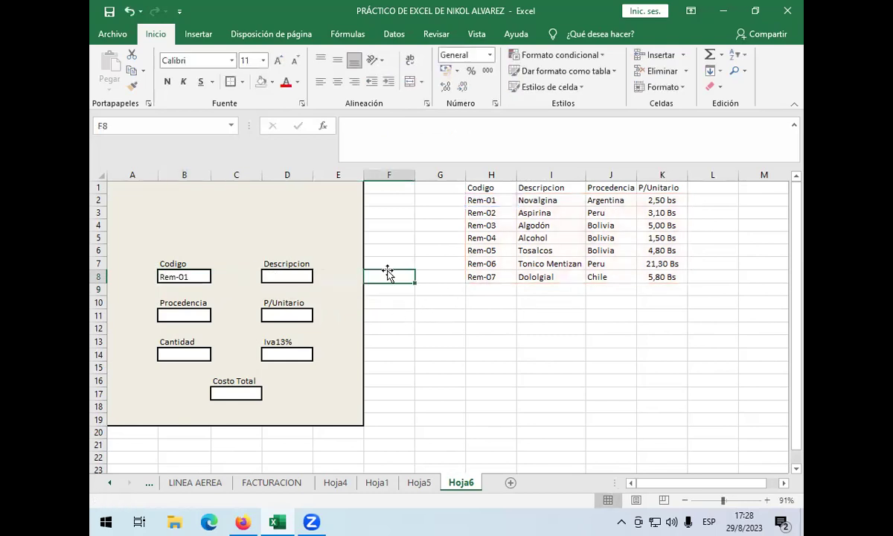
click(204, 281)
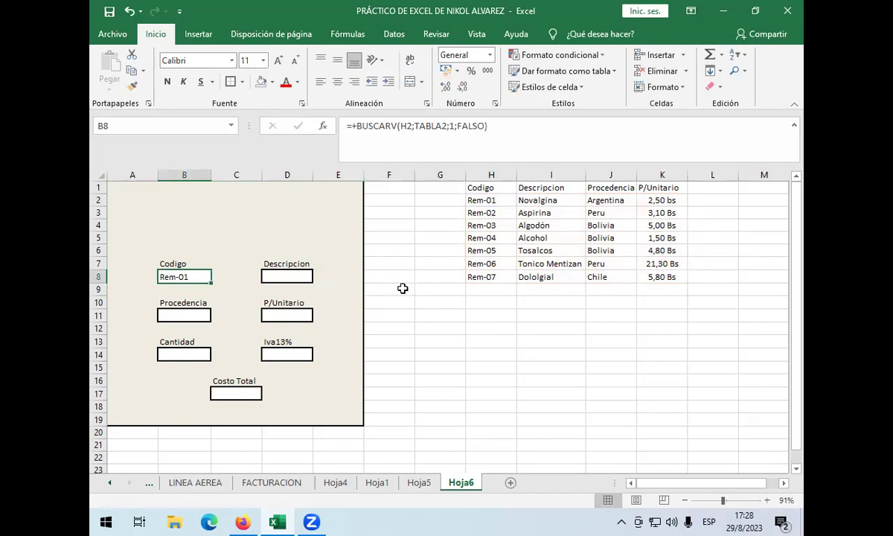
double_click(197, 275)
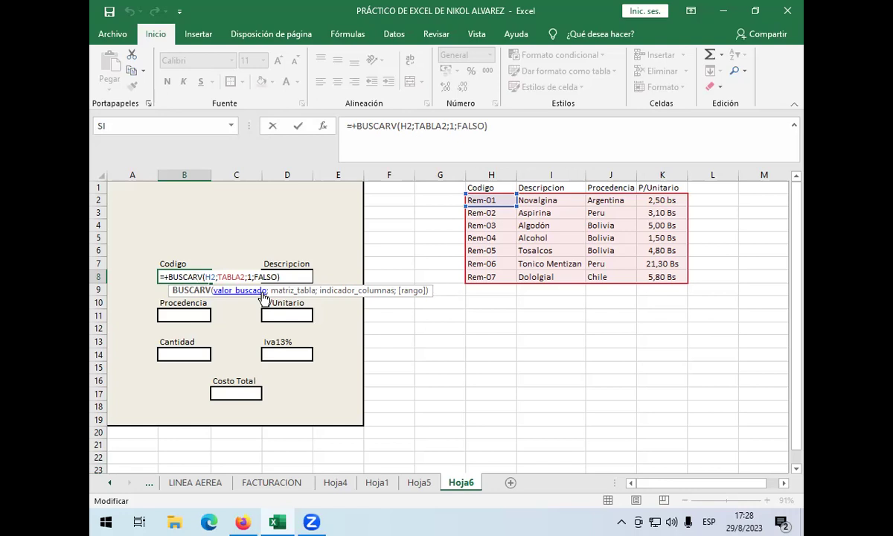
click(148, 223)
click(137, 187)
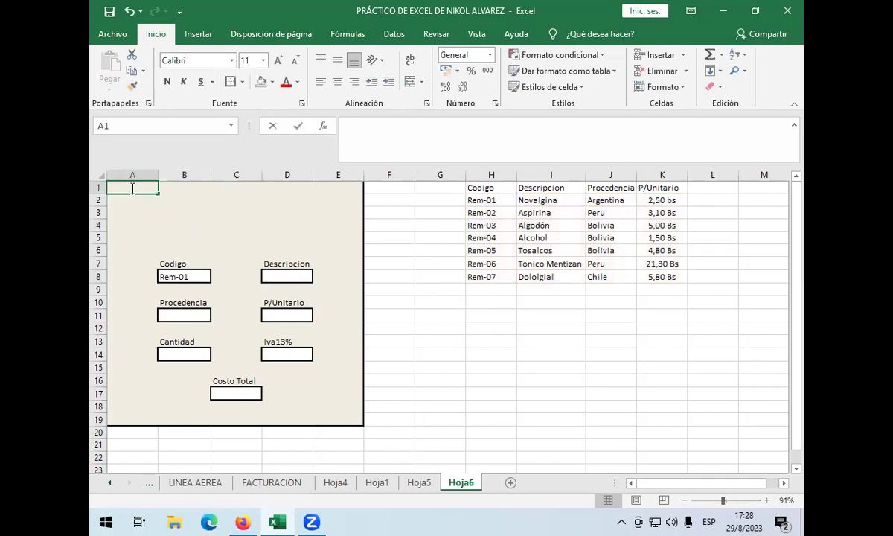
double_click(133, 188)
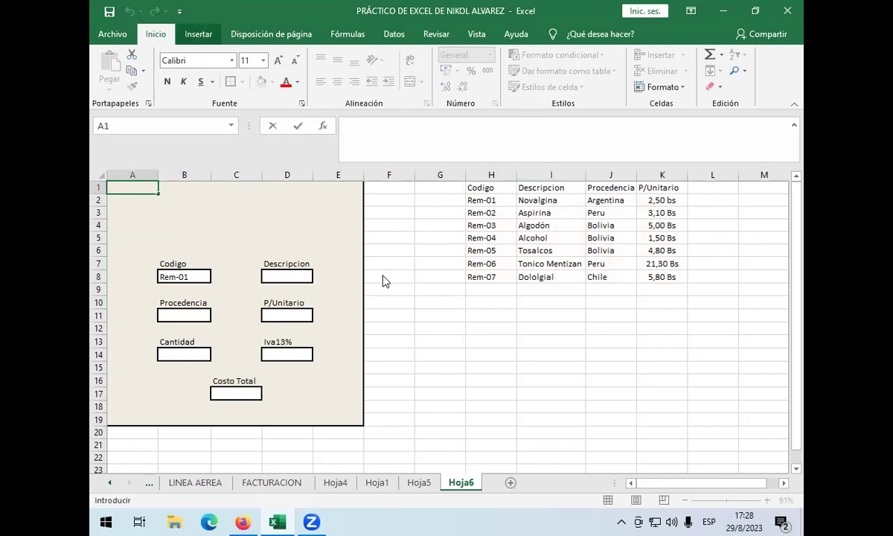
click(370, 221)
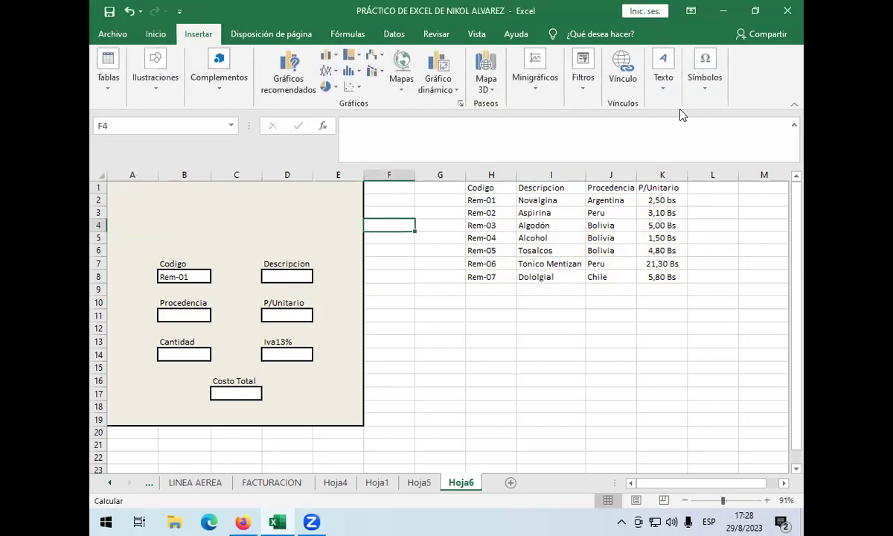
click(663, 74)
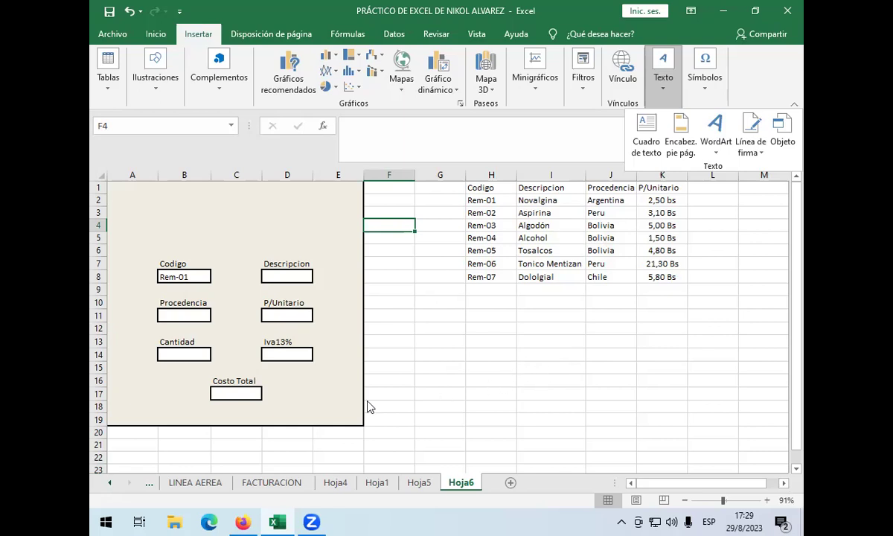
Compare the BUSCARV formula in the Codigo cell B8 on Hoja6 with the NOMBRE EMPLEADO formula in I22 on Hoja5
click(203, 277)
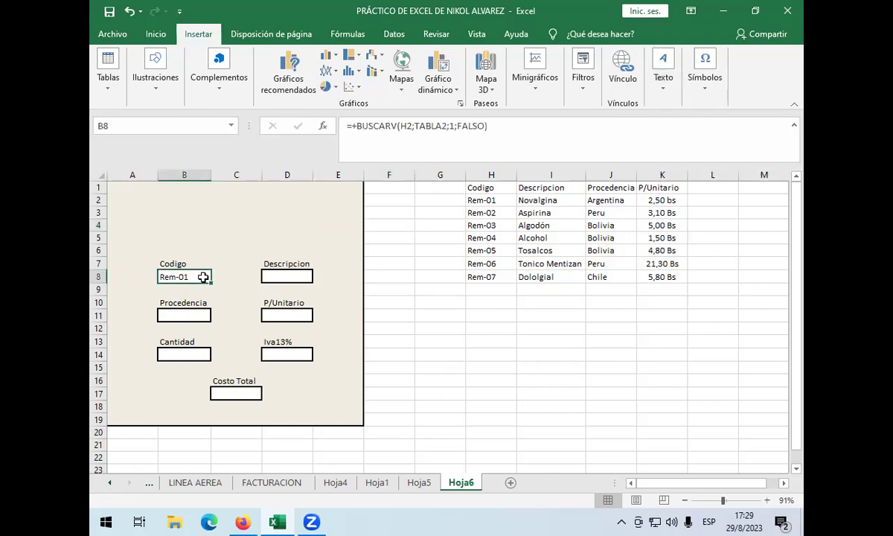
double_click(202, 276)
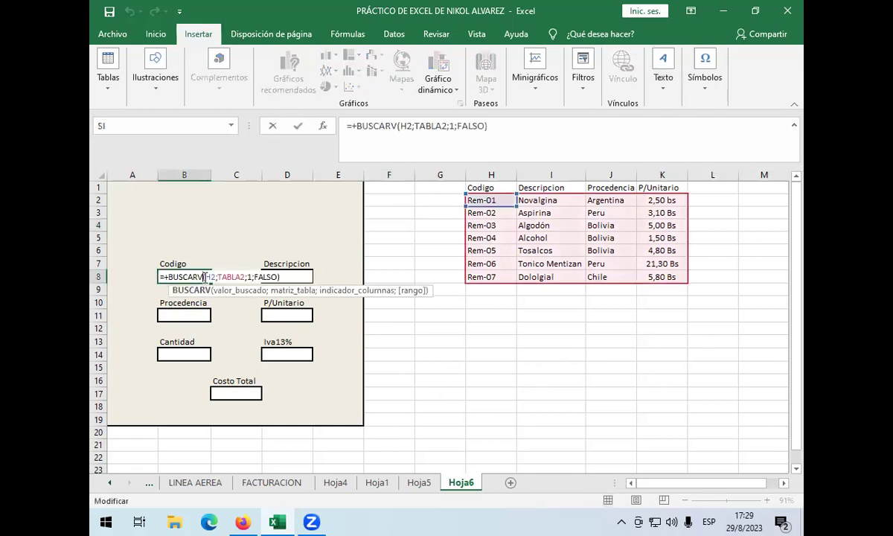
click(292, 276)
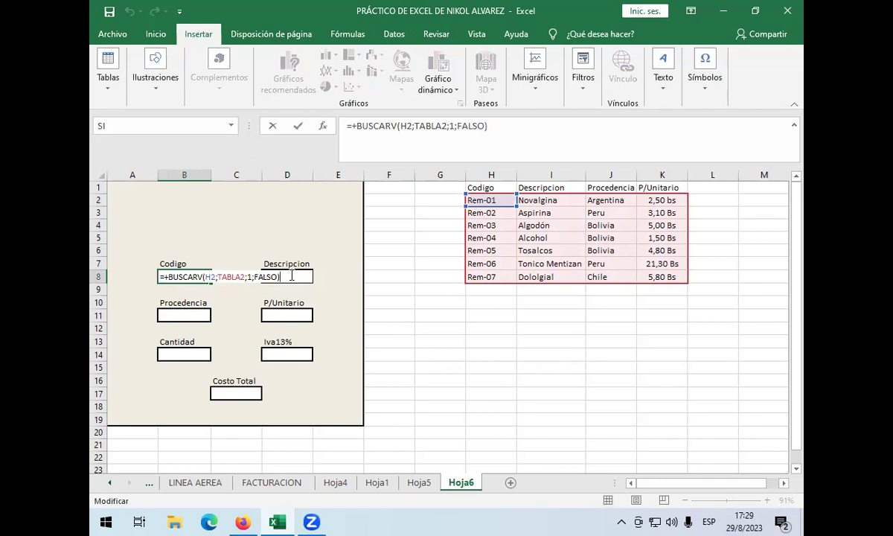
click(391, 288)
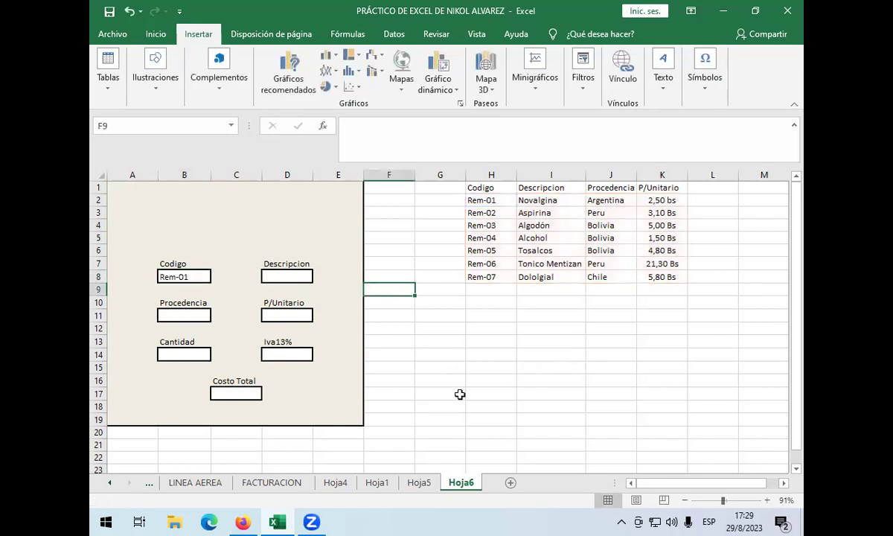
click(419, 482)
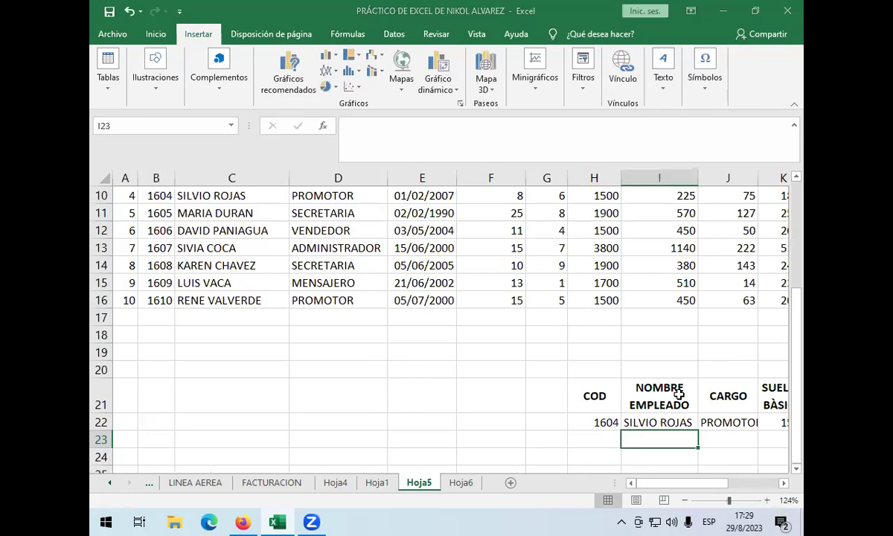
click(659, 422)
double_click(658, 422)
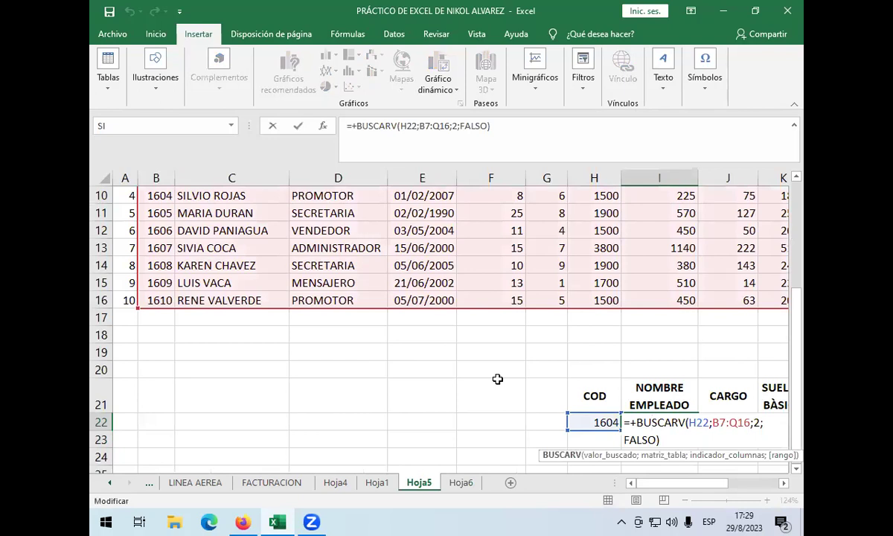
key(Return)
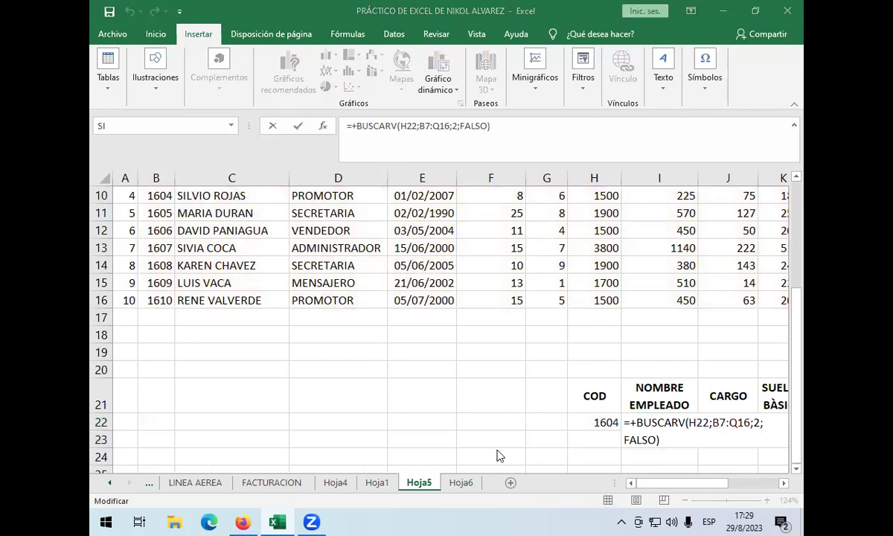
click(462, 483)
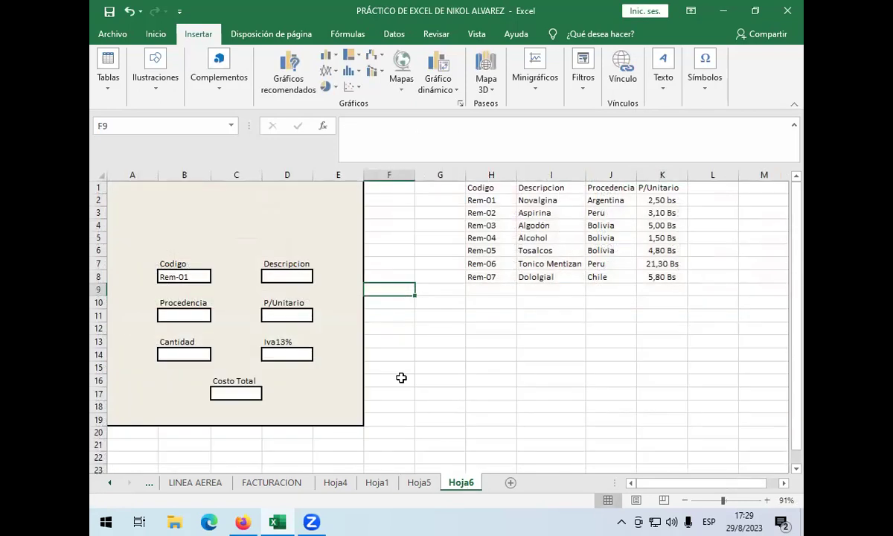
double_click(189, 276)
click(280, 275)
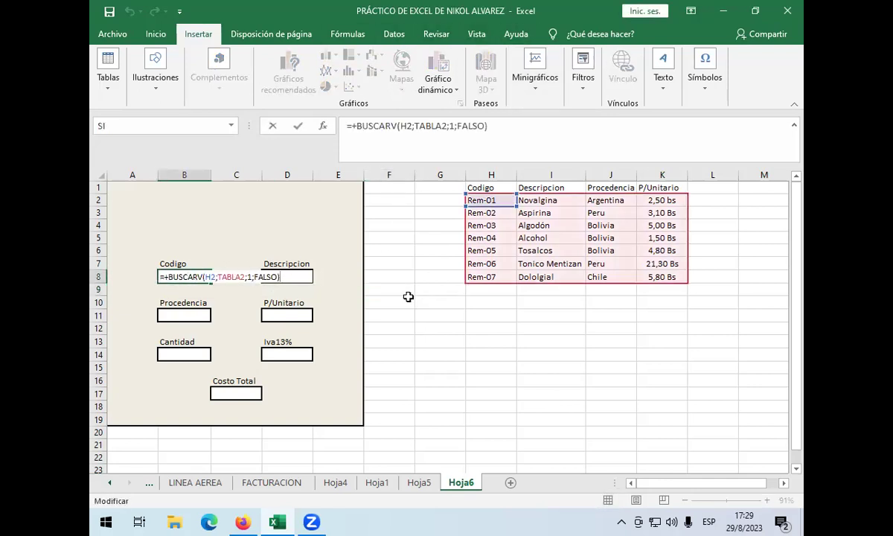
click(386, 288)
Leave the B8 formula and set the data validation of F9 to allow a Lista
click(400, 34)
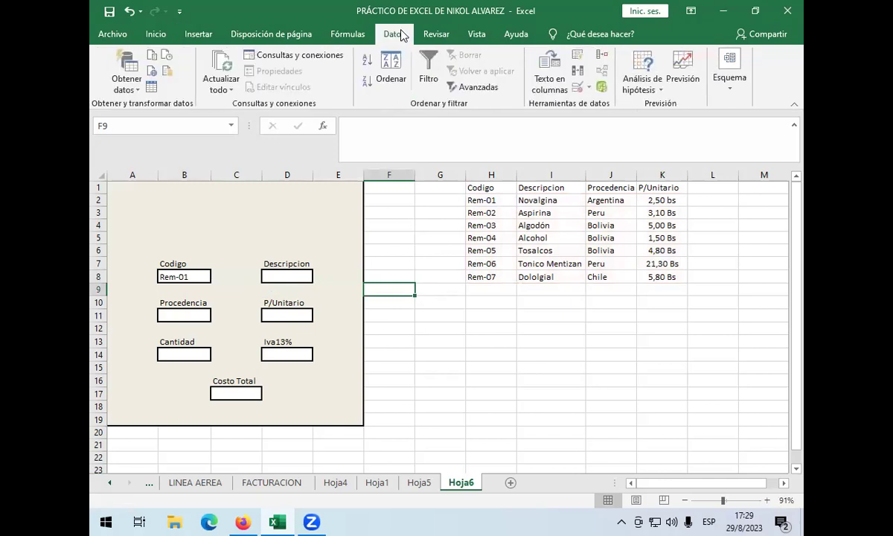
click(588, 89)
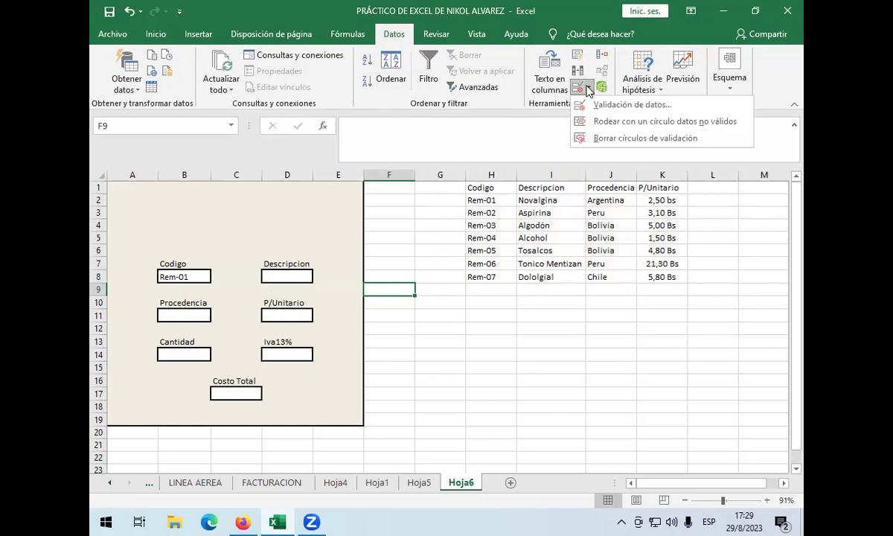
click(591, 105)
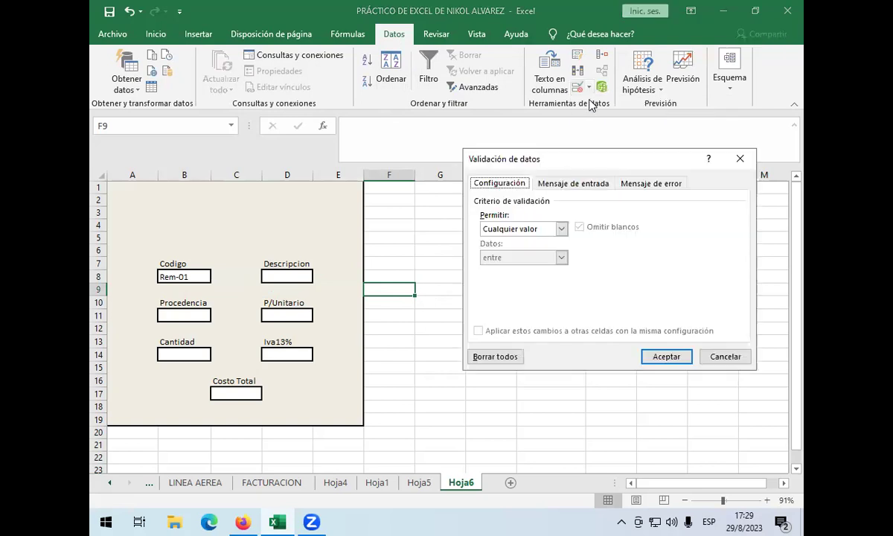
click(560, 229)
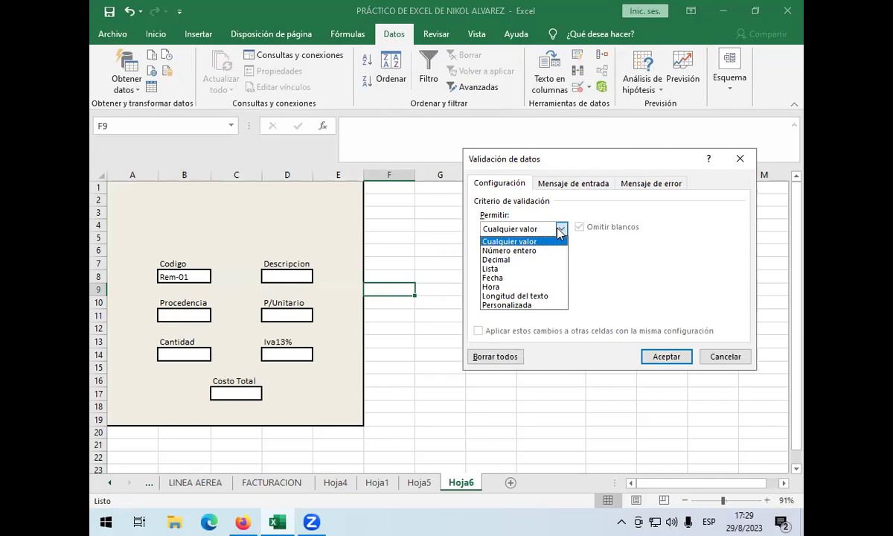
click(541, 269)
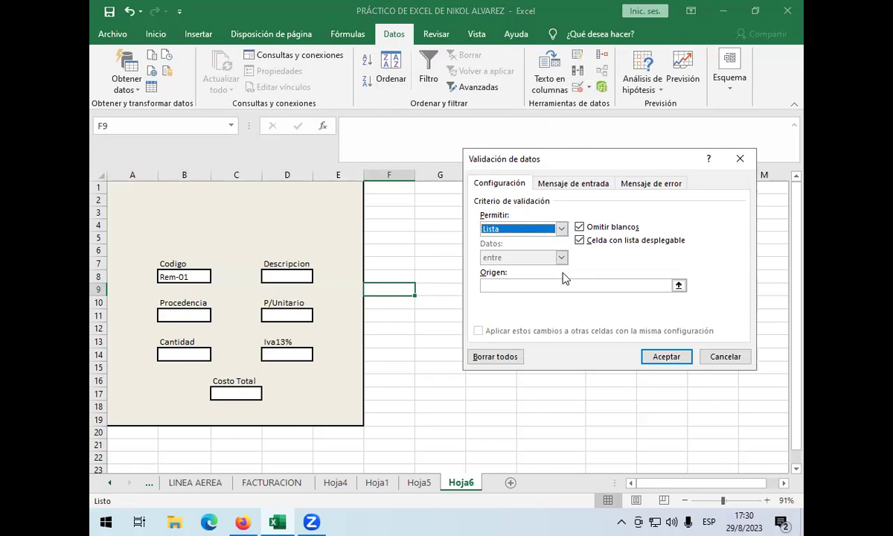
click(564, 284)
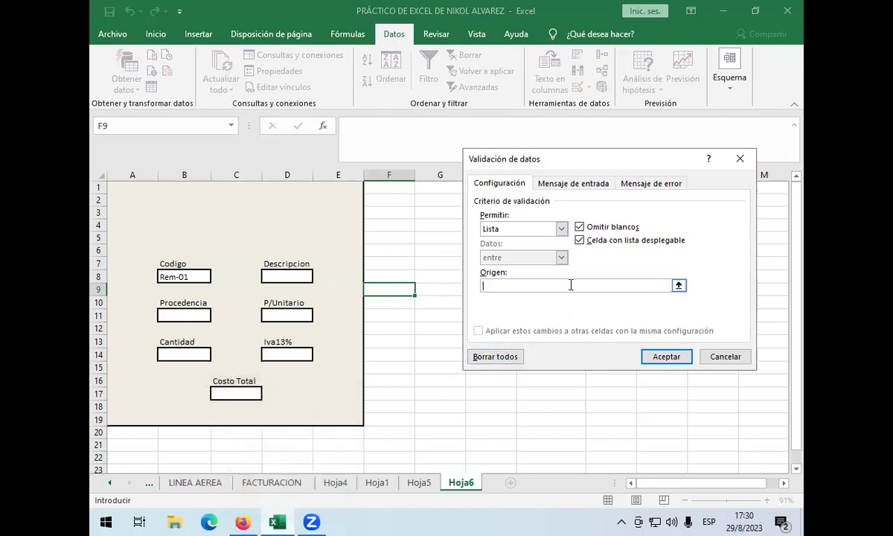
click(560, 229)
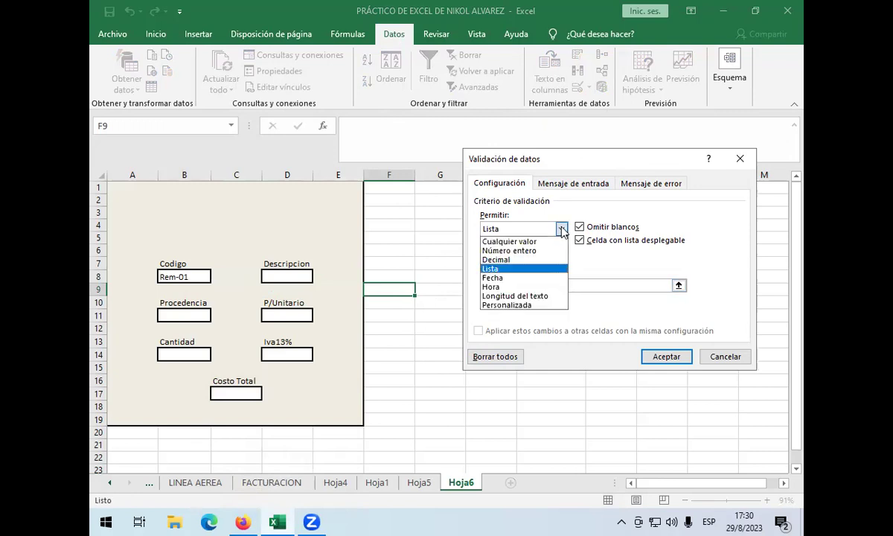
click(562, 230)
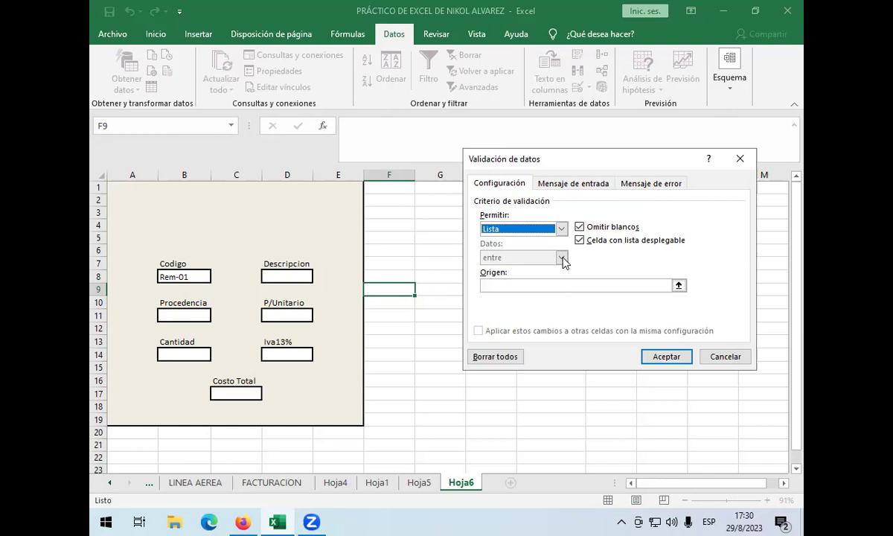
Set the source of the F9 validation list to Codigo and apply it
click(512, 285)
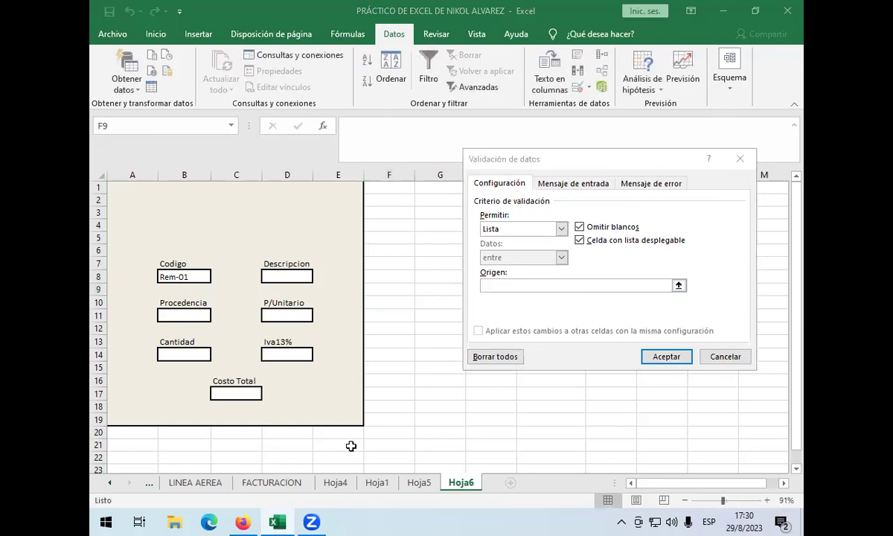
click(529, 284)
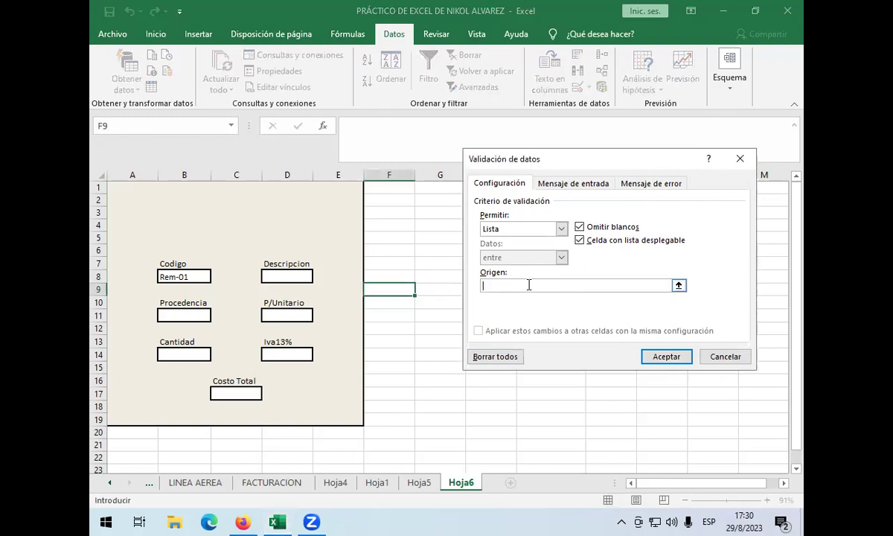
text(CODIGO)
key(BackSpace)
key(BackSpace)
key(BackSpace)
key(BackSpace)
key(BackSpace)
text(odigo)
click(678, 359)
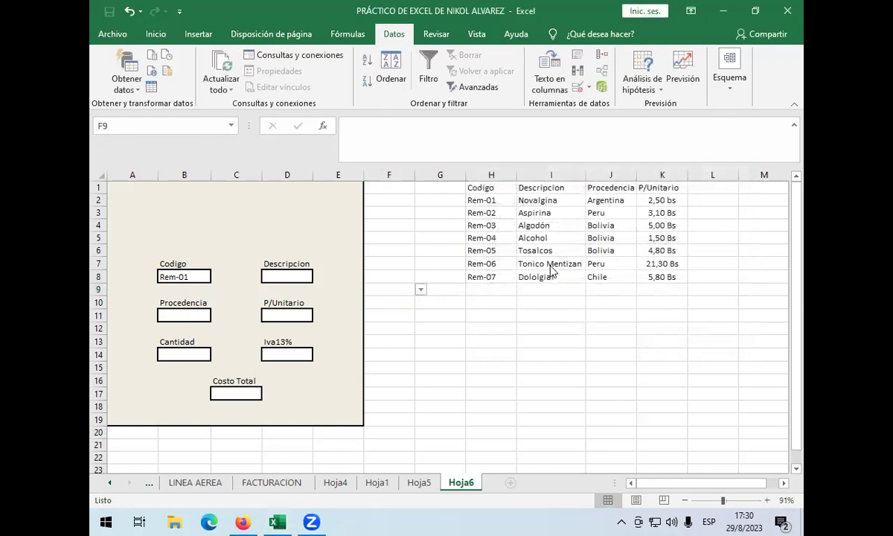
Delete the BUSCARV formula from the Codigo cell B8
double_click(199, 277)
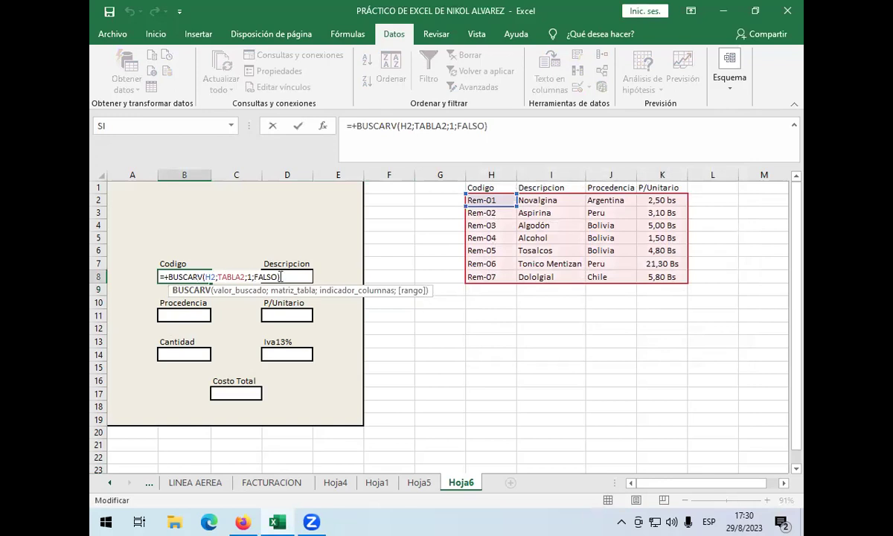
click(280, 277)
key(Return)
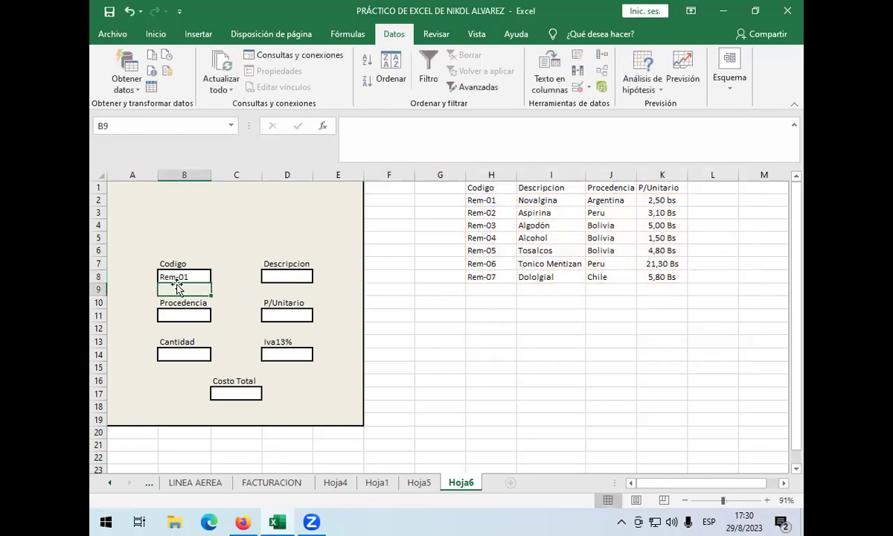
click(205, 277)
double_click(205, 277)
drag(281, 276, 153, 279)
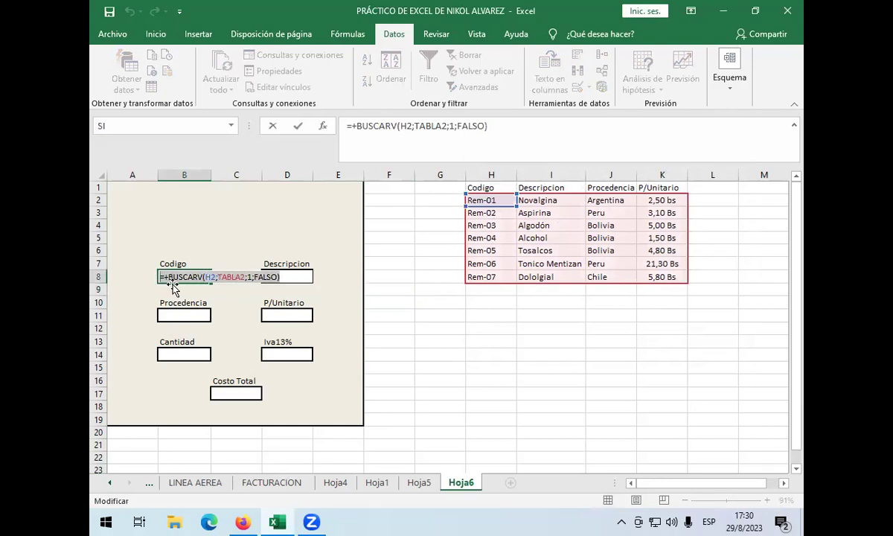
key(BackSpace)
click(359, 275)
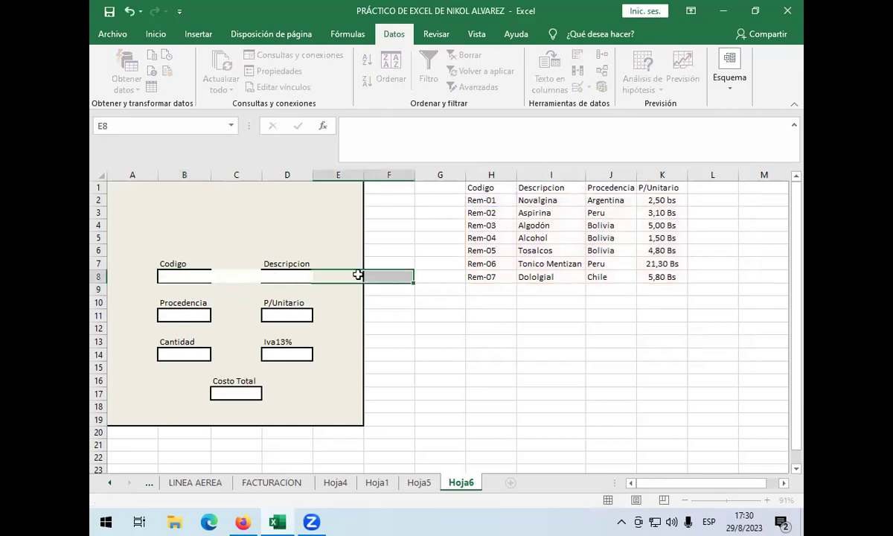
Add a Lista data validation with the source codigo to the Codigo cell B8
click(205, 275)
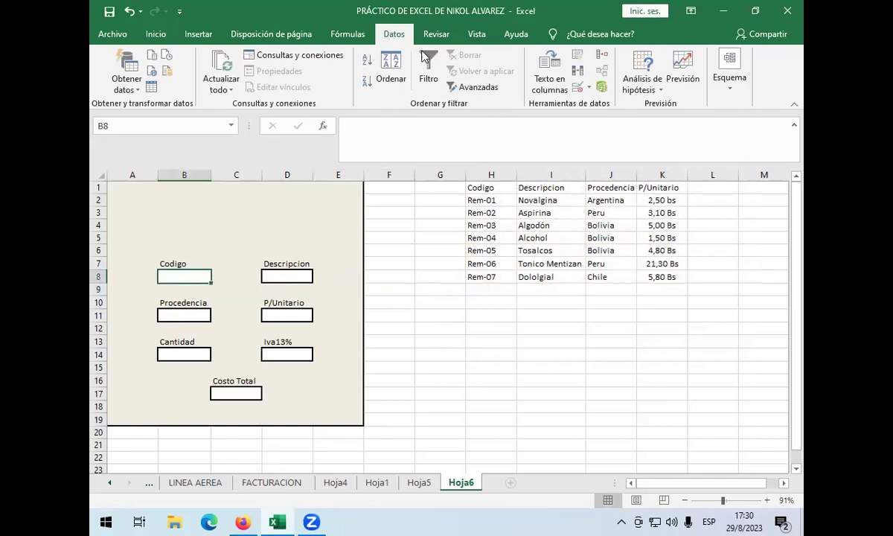
click(581, 86)
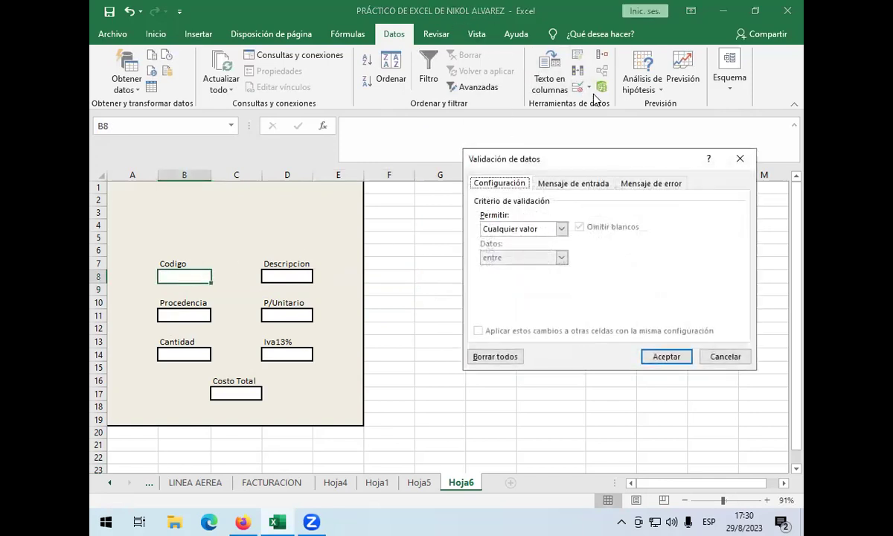
click(561, 229)
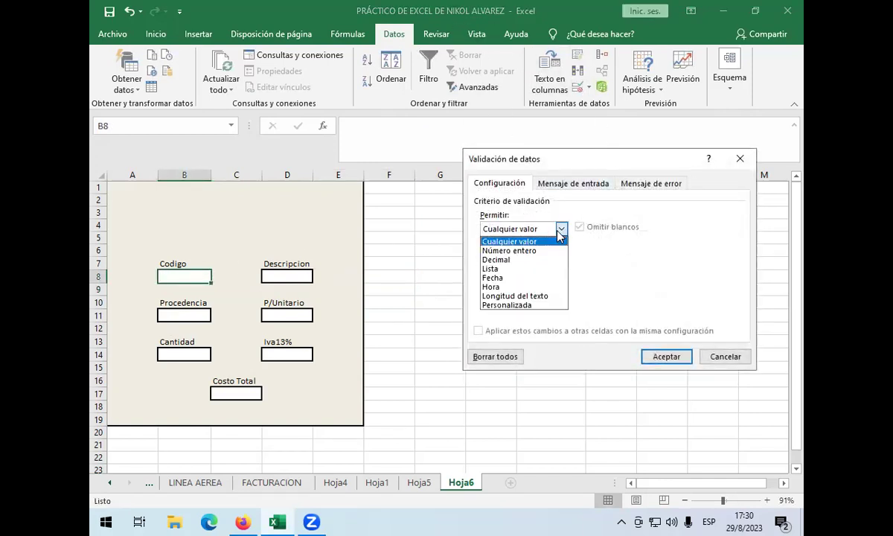
click(521, 268)
click(535, 286)
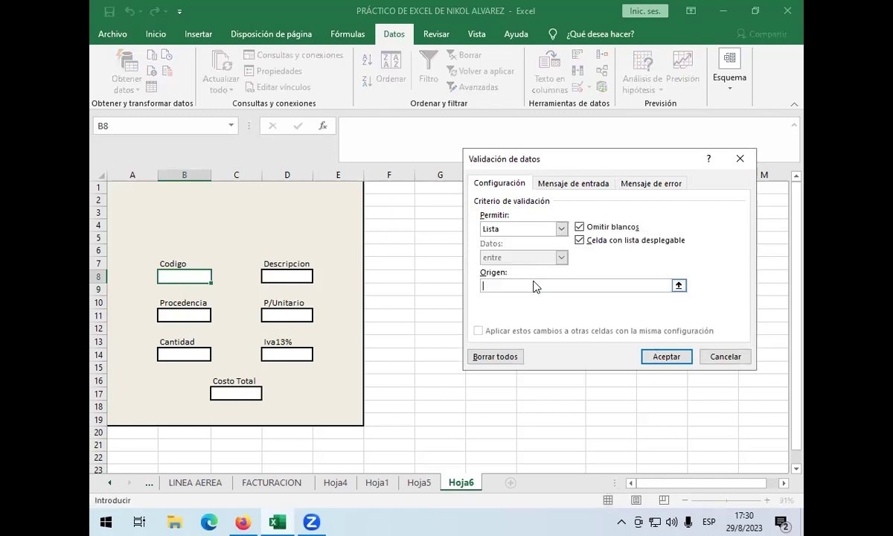
text(codigo)
click(651, 355)
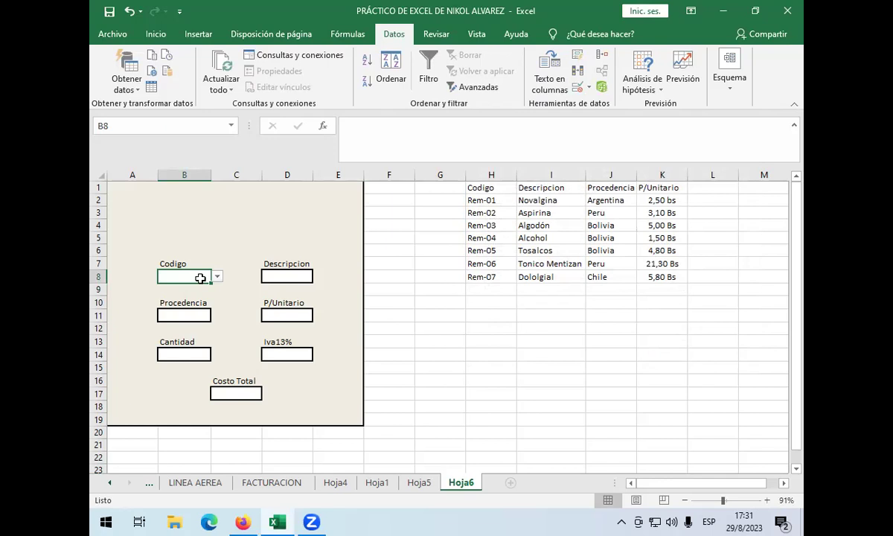
Start a +BUSCARV formula in the Codigo cell B8 with H2 as the lookup value
text(+bus)
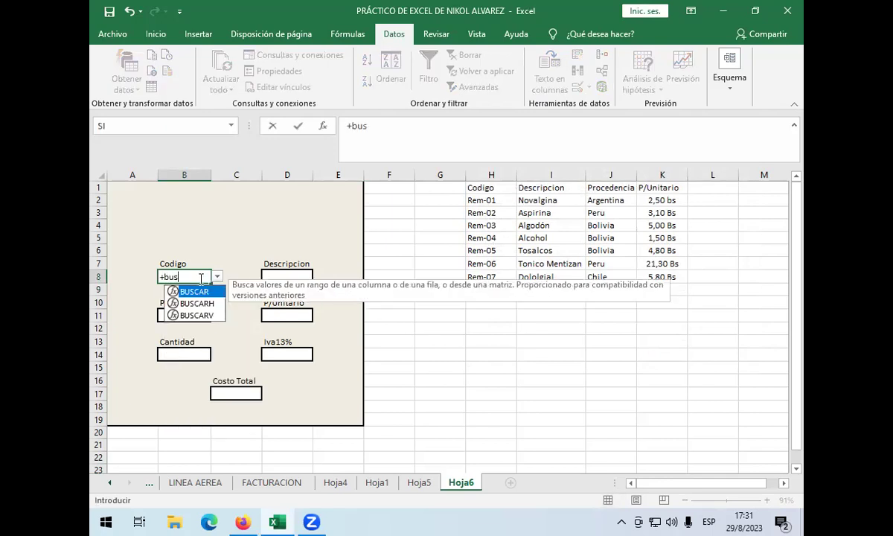
key(Down)
key(Down)
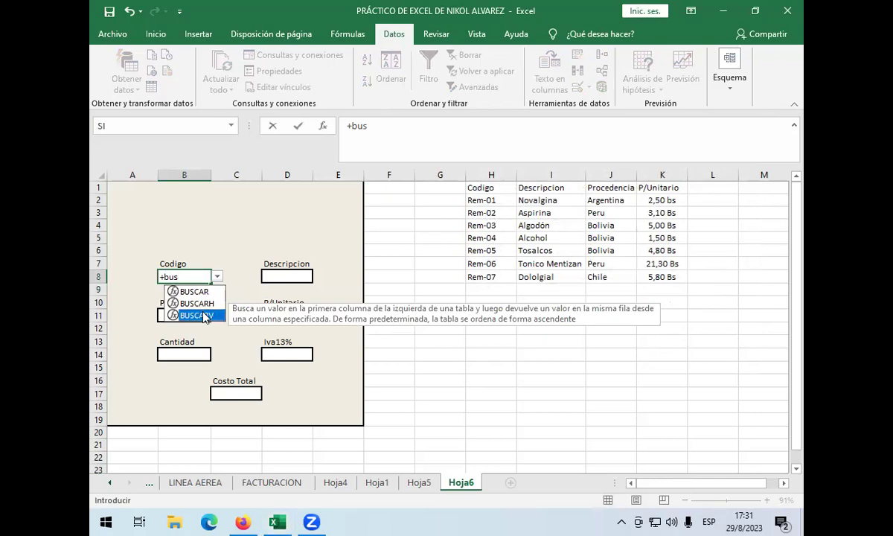
double_click(205, 313)
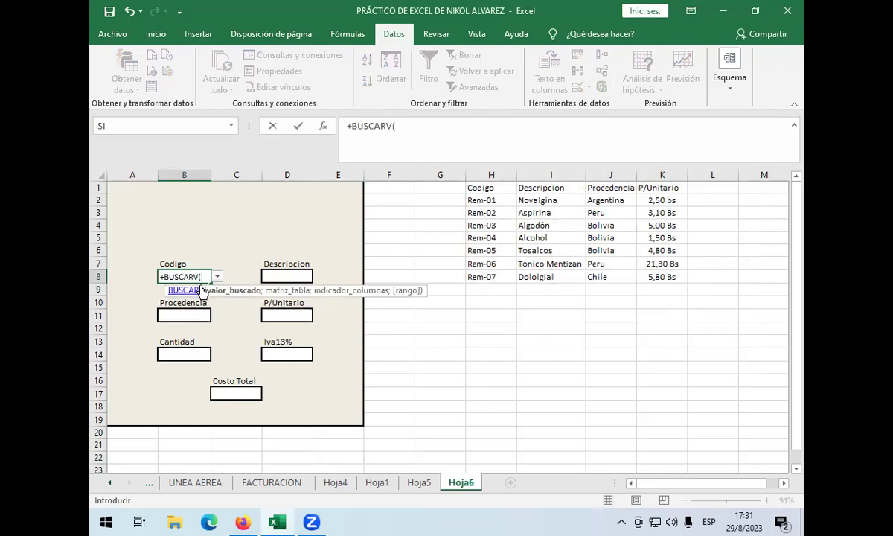
click(482, 200)
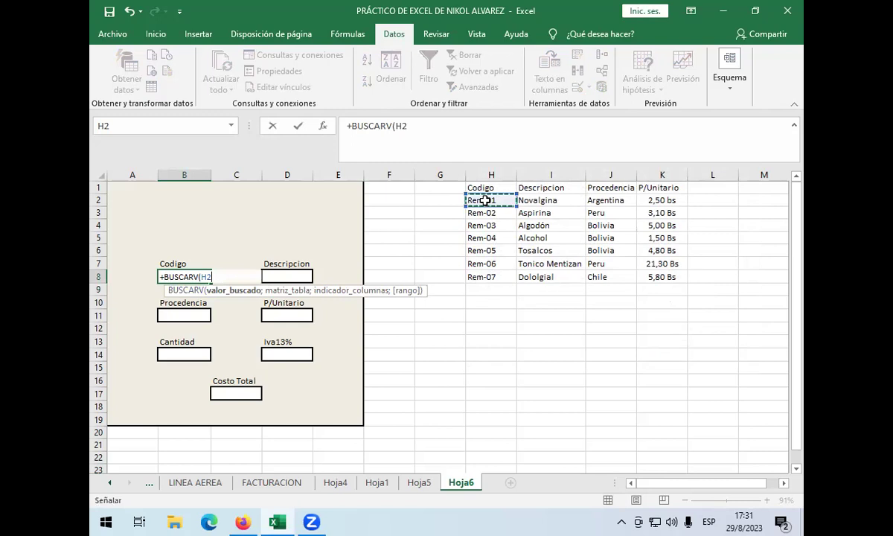
text(;)
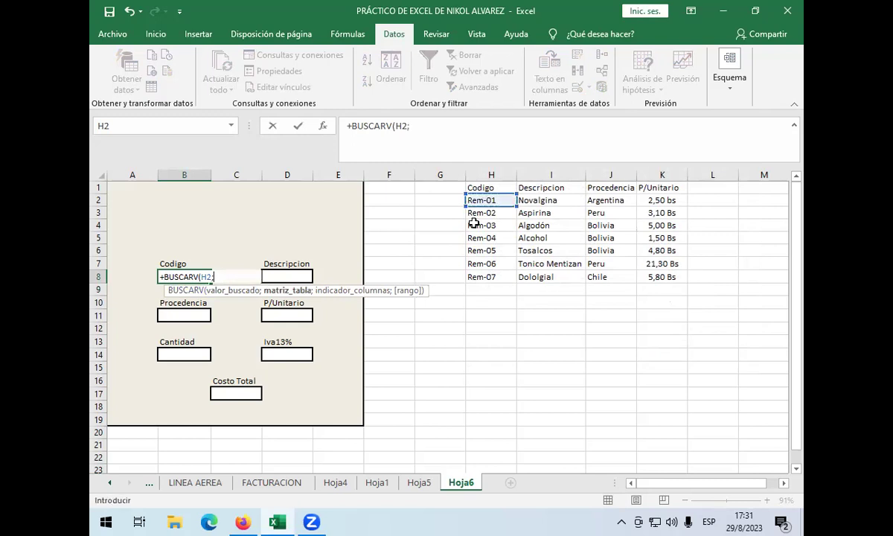
Complete the B8 formula with TABLA2, column 1 and FALSO, try to enter it, and return to editing it
text(ta)
key(Down)
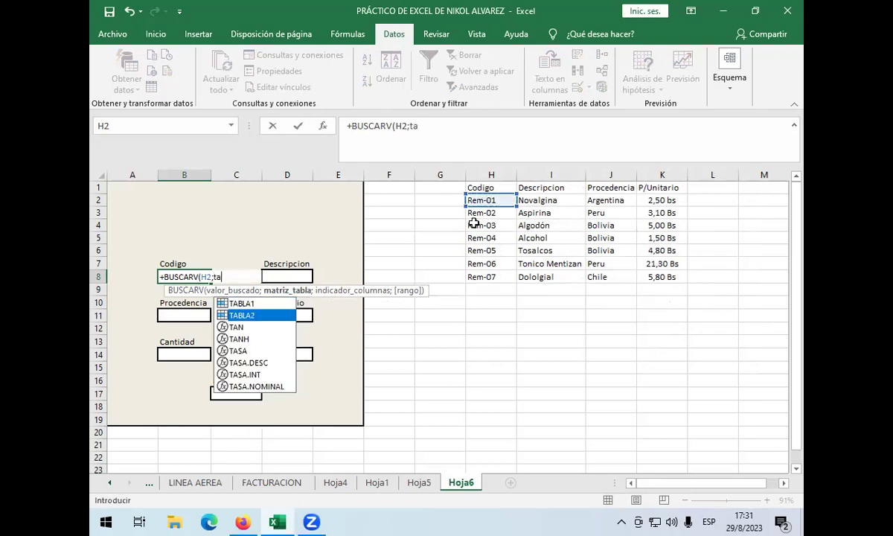
click(269, 319)
double_click(269, 318)
text(;1;)
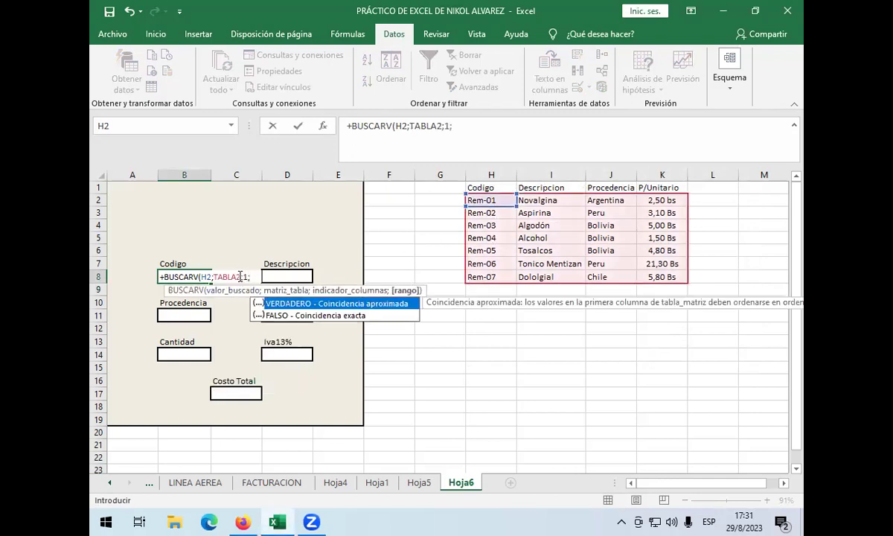
click(285, 317)
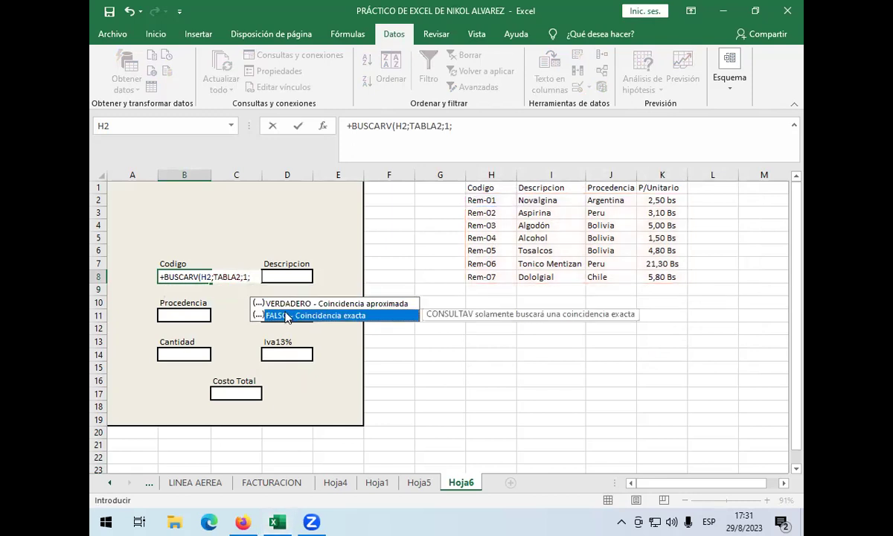
double_click(285, 316)
text())
key(Return)
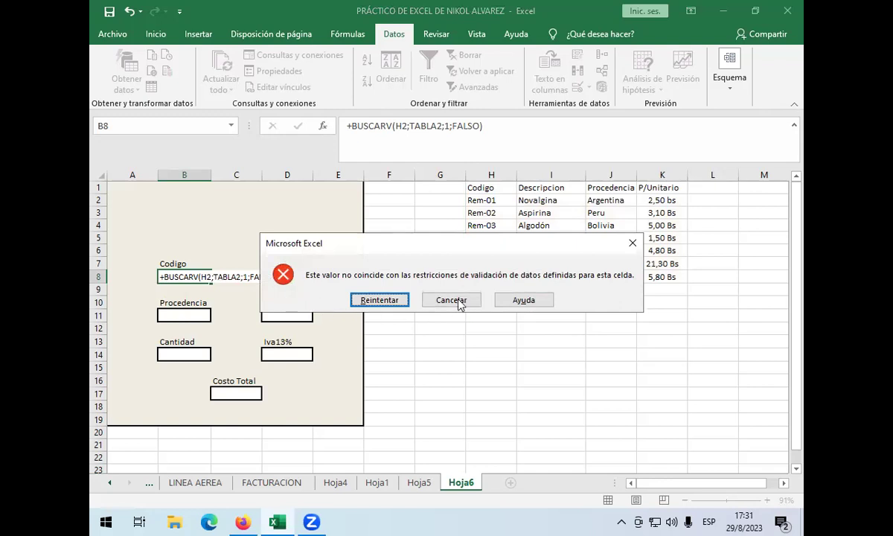
click(390, 300)
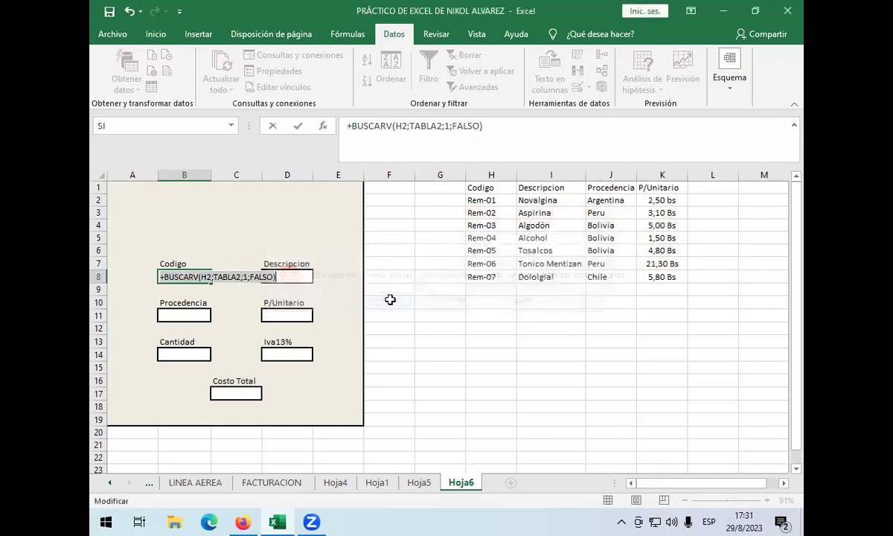
Try to enter the BUSCARV formula in B8 with VERDADERO in place of FALSO as the range argument
click(277, 275)
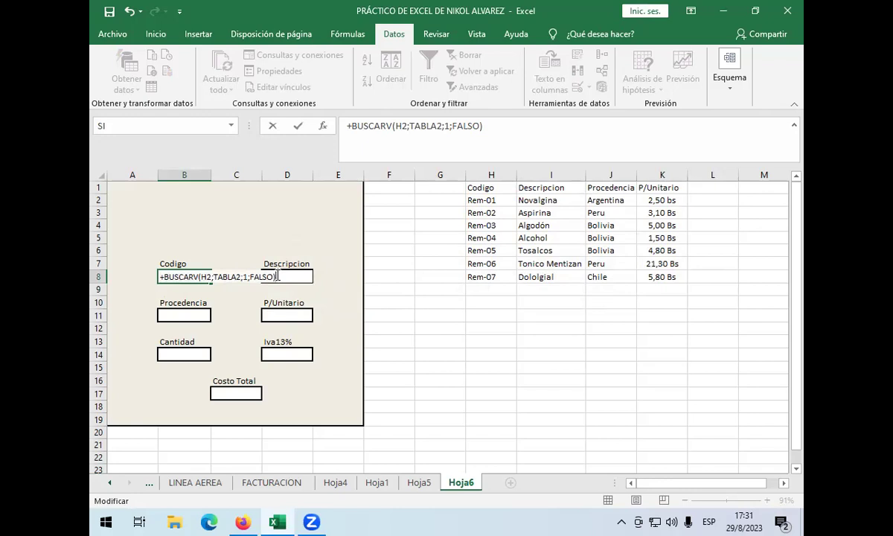
key(BackSpace)
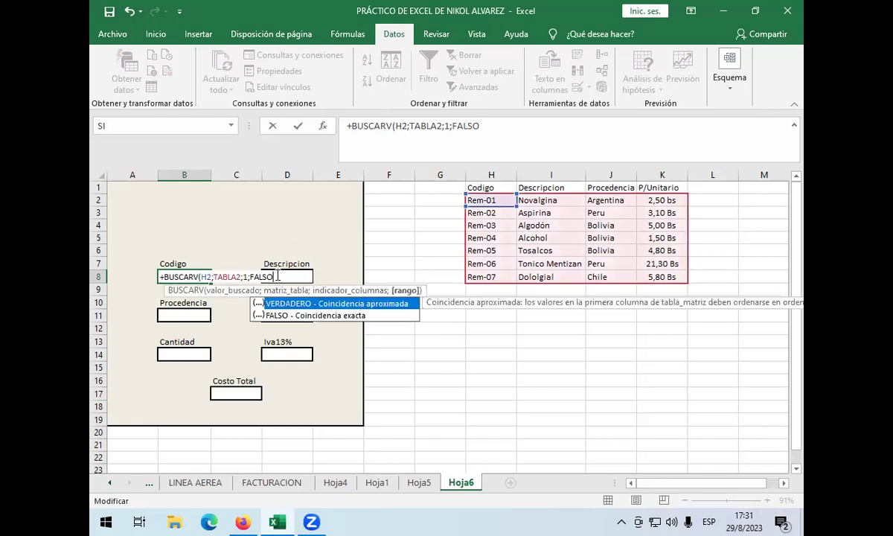
double_click(299, 305)
key(Return)
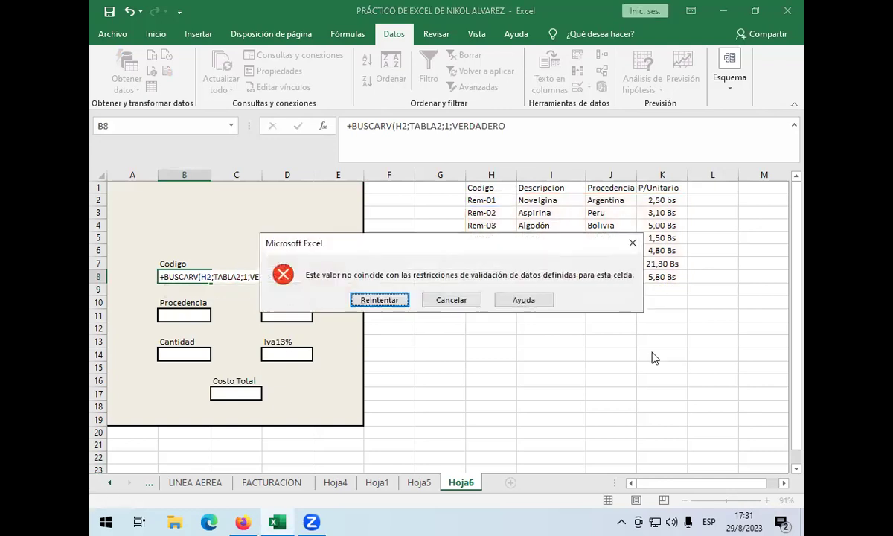
click(399, 301)
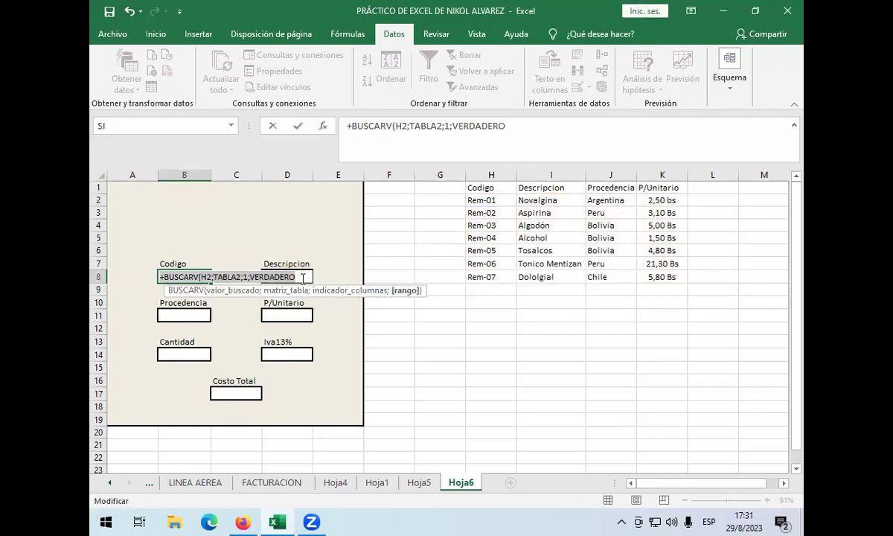
Try to enter the B8 BUSCARV formula with 8 as the column index and FALSO as the range argument
click(303, 279)
key(BackSpace)
key(BackSpace)
key(BackSpace)
key(BackSpace)
key(BackSpace)
key(BackSpace)
key(BackSpace)
key(BackSpace)
key(BackSpace)
key(BackSpace)
key(BackSpace)
key(BackSpace)
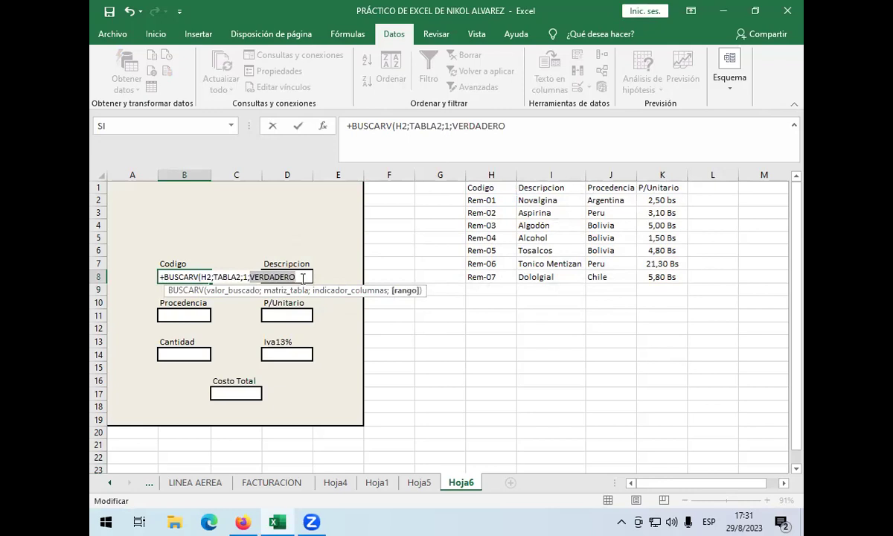
text(;)
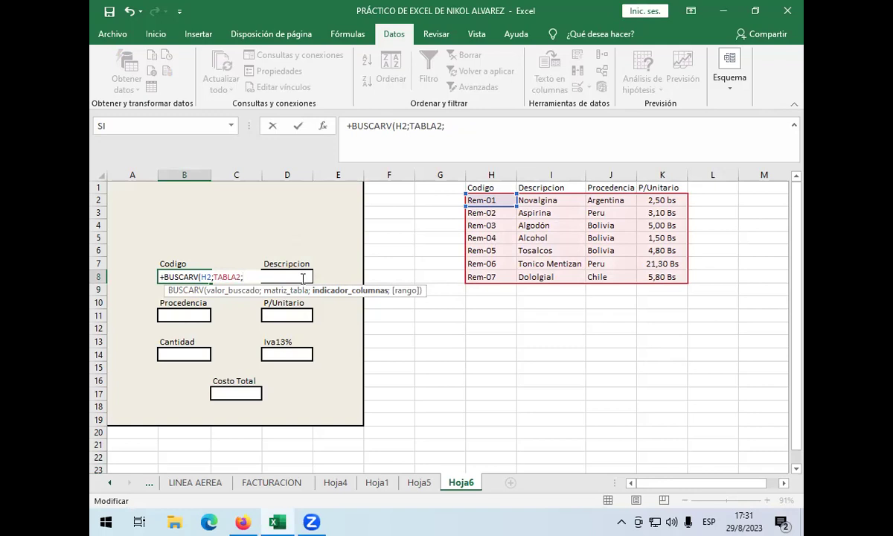
text(1)
key(BackSpace)
text(8;)
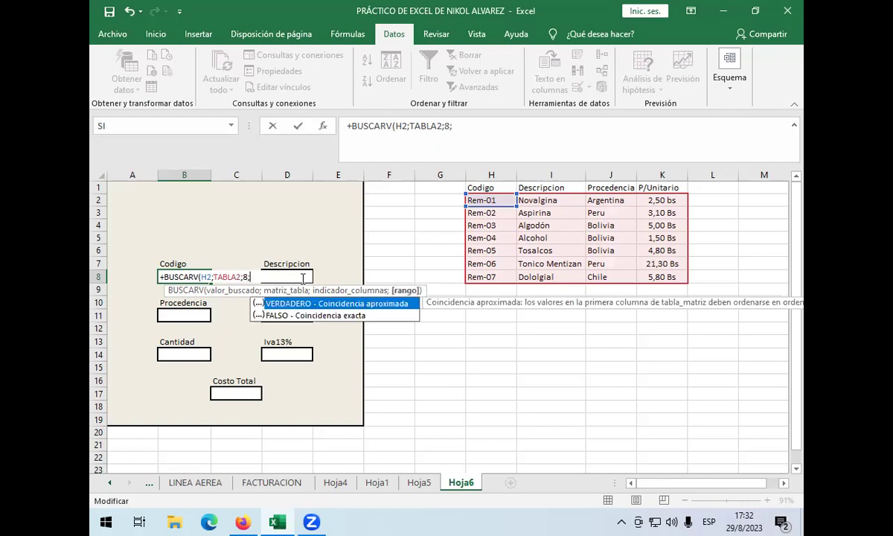
click(305, 315)
double_click(307, 315)
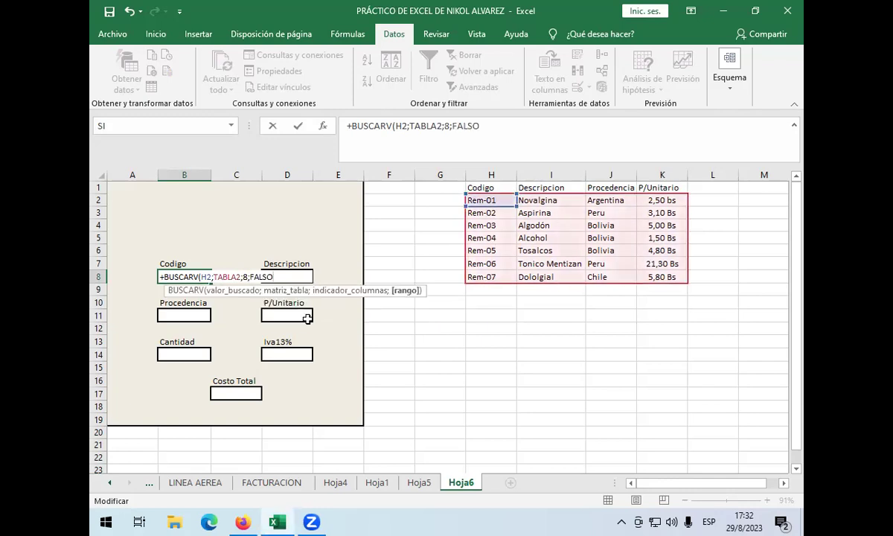
key(Return)
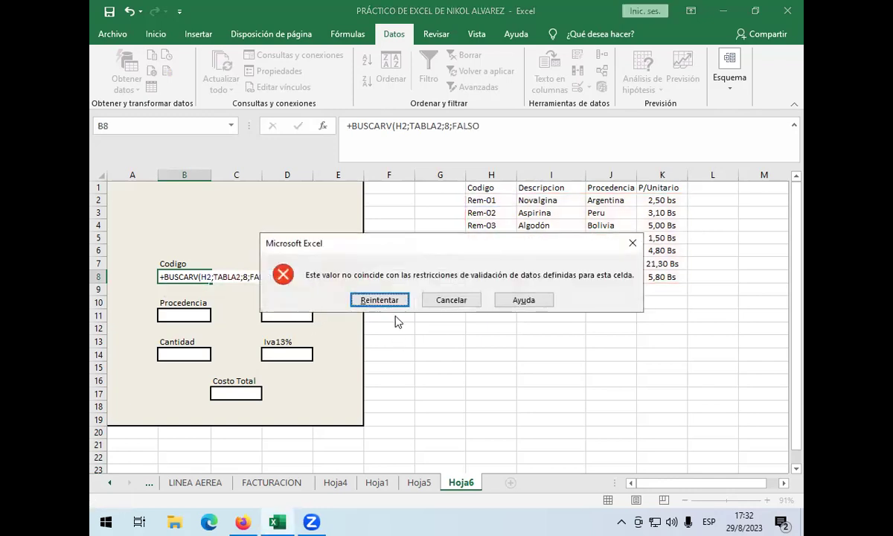
click(398, 300)
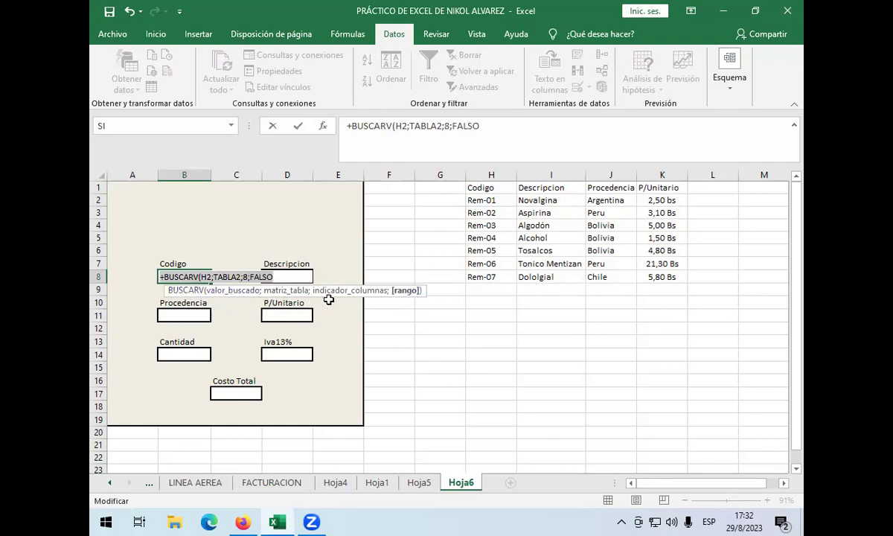
Add the closing parenthesis to the B8 BUSCARV formula and try to enter it again
click(287, 280)
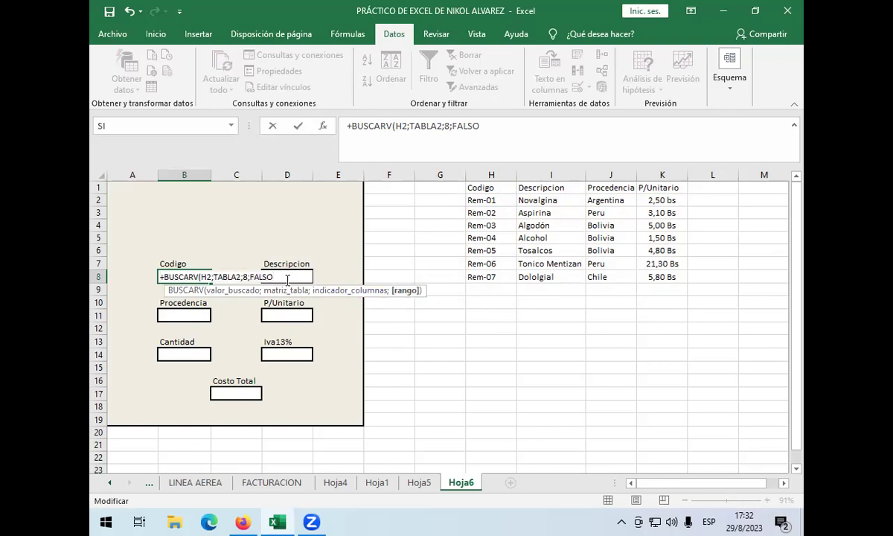
text())
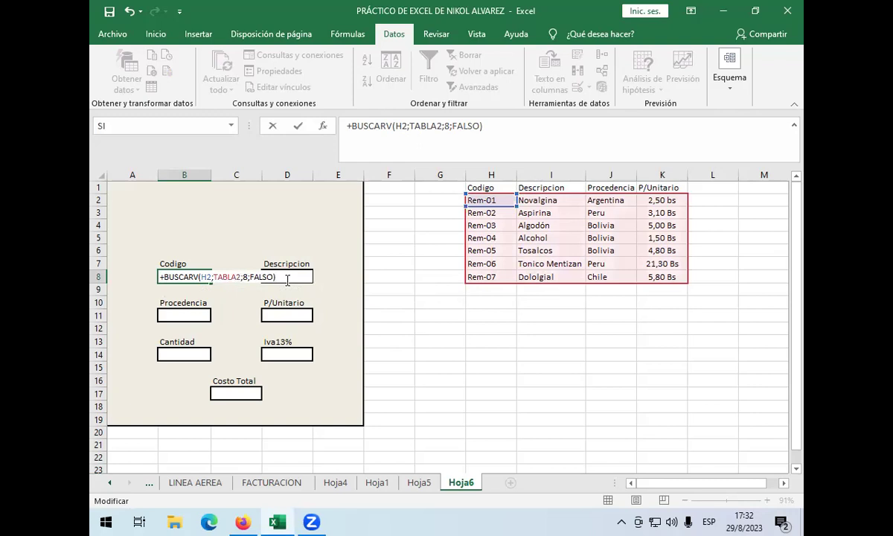
key(Return)
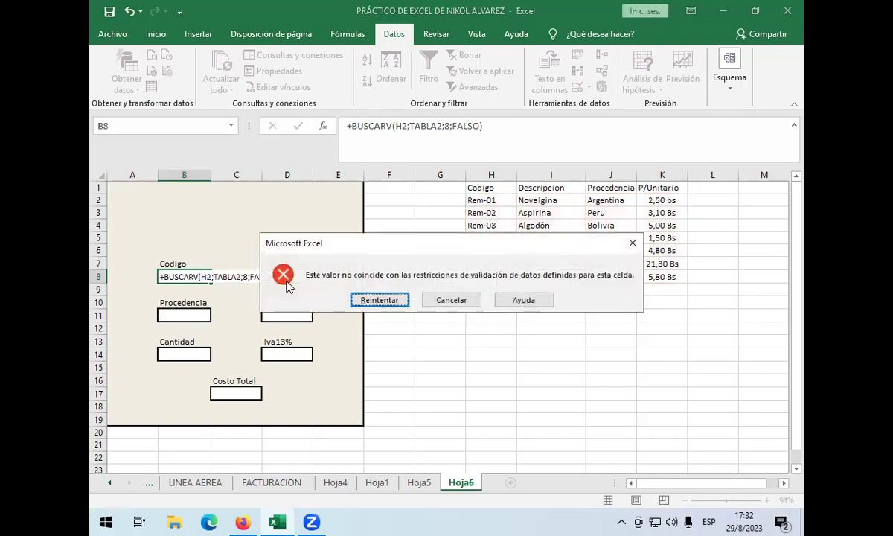
click(386, 300)
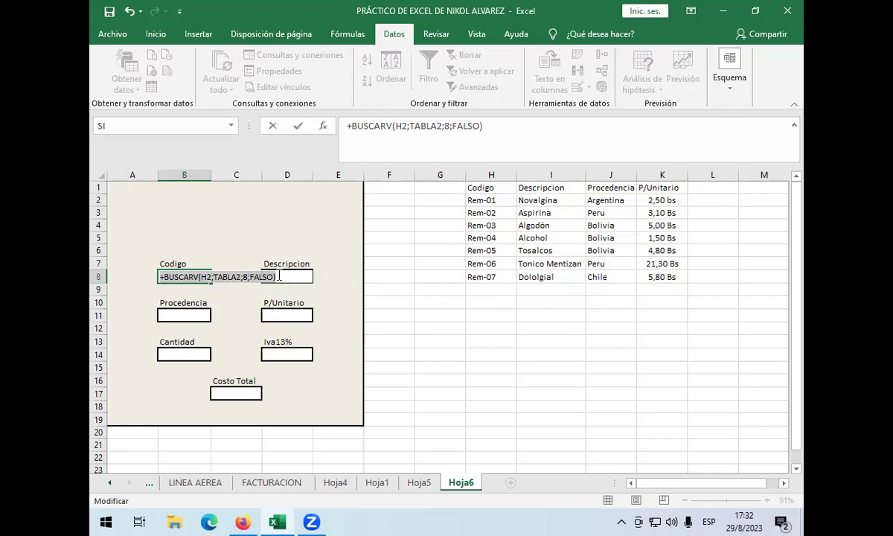
Review the arguments of the B8 formula and re-enter FALSO as its range argument
click(295, 276)
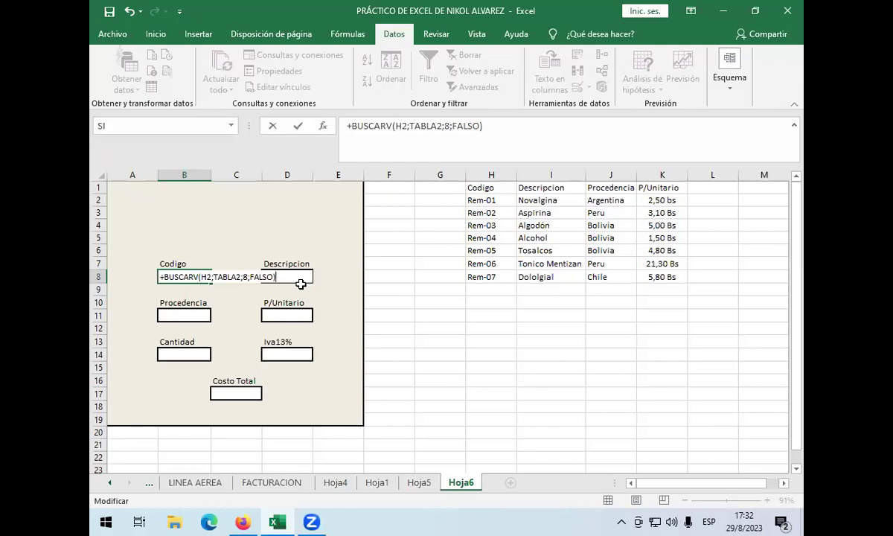
click(247, 276)
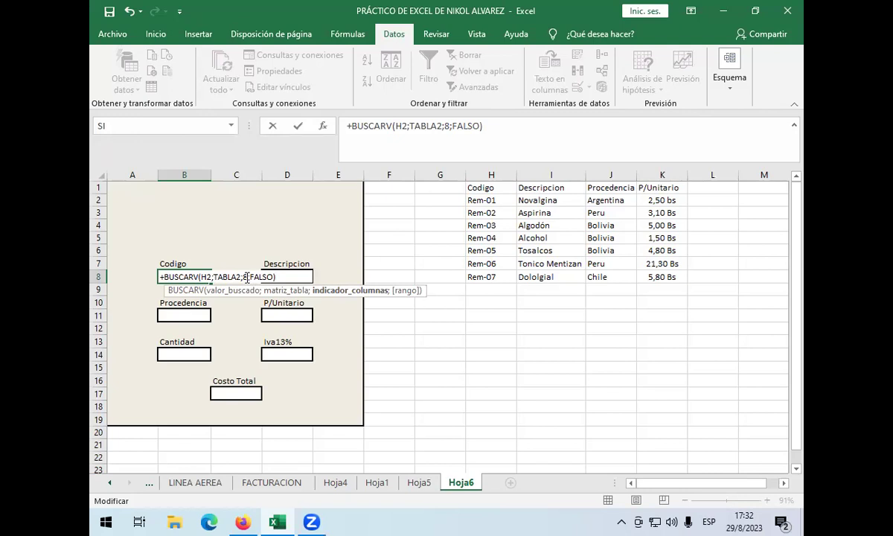
click(225, 276)
double_click(225, 276)
click(259, 276)
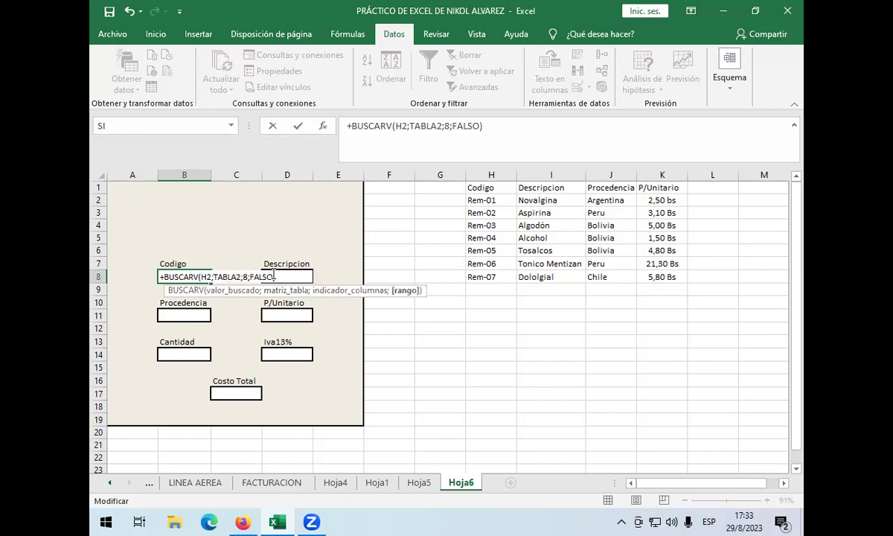
key(Delete)
key(Delete)
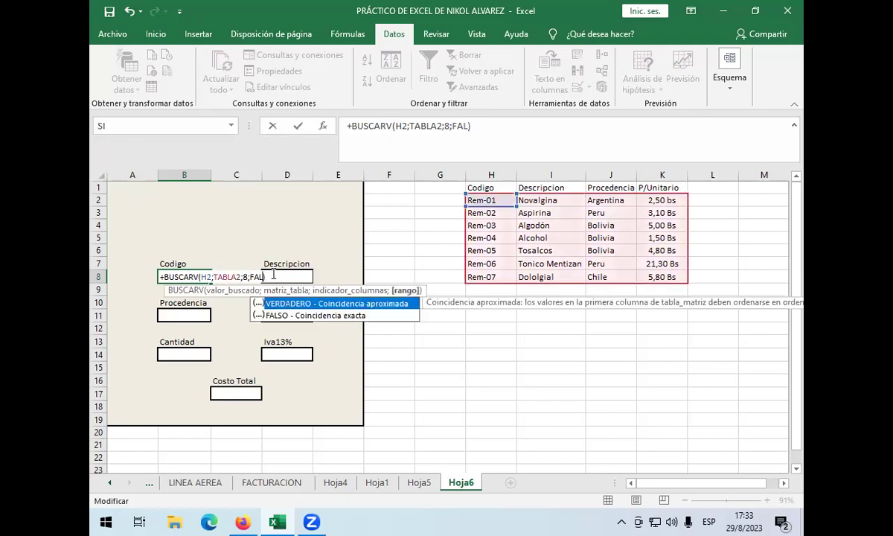
key(BackSpace)
key(BackSpace)
text(also)
double_click(287, 315)
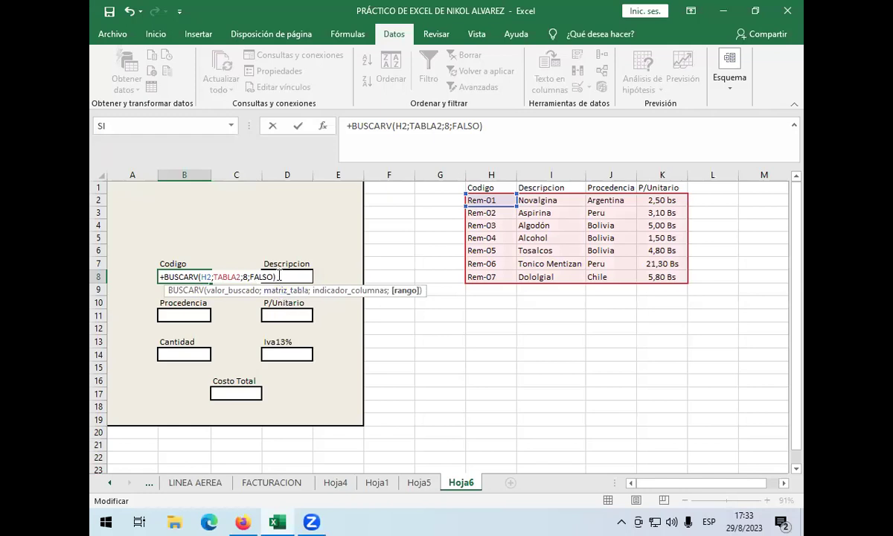
Discard the B8 formula and choose codigo from the cell's drop-down list
click(279, 276)
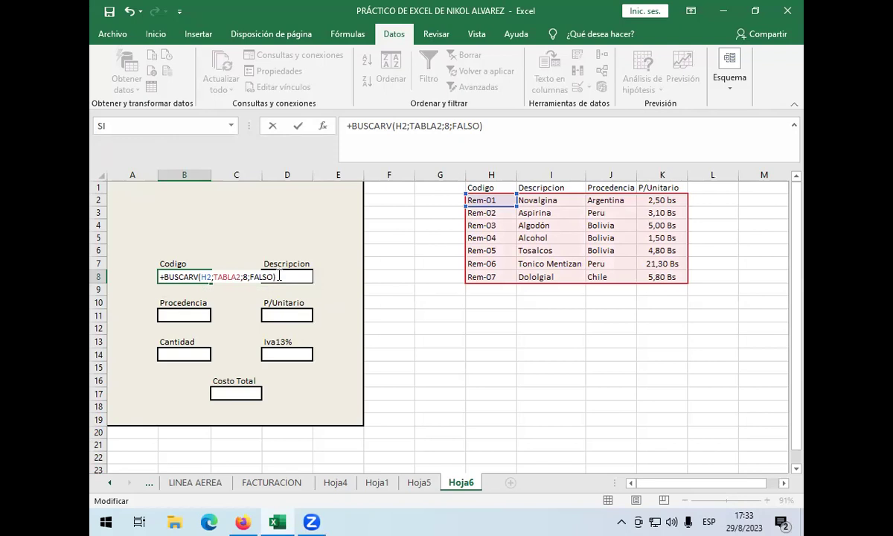
key(Escape)
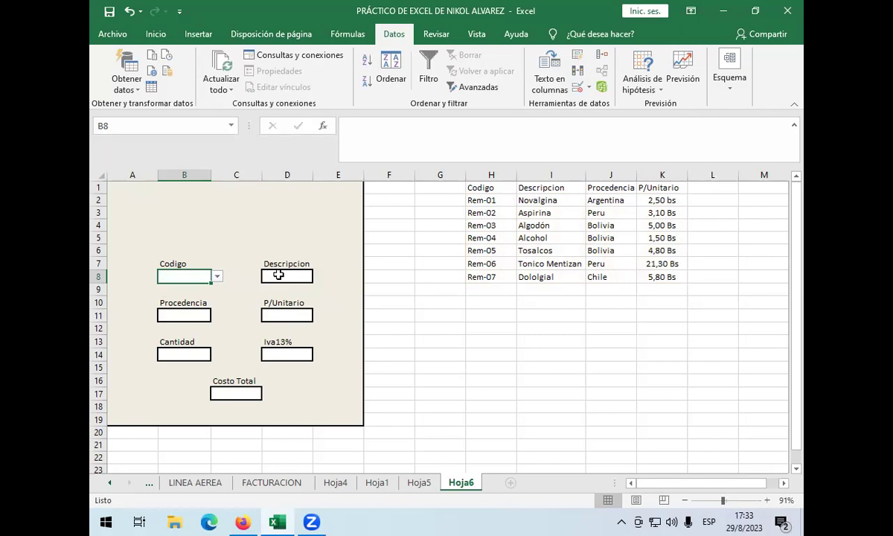
click(217, 276)
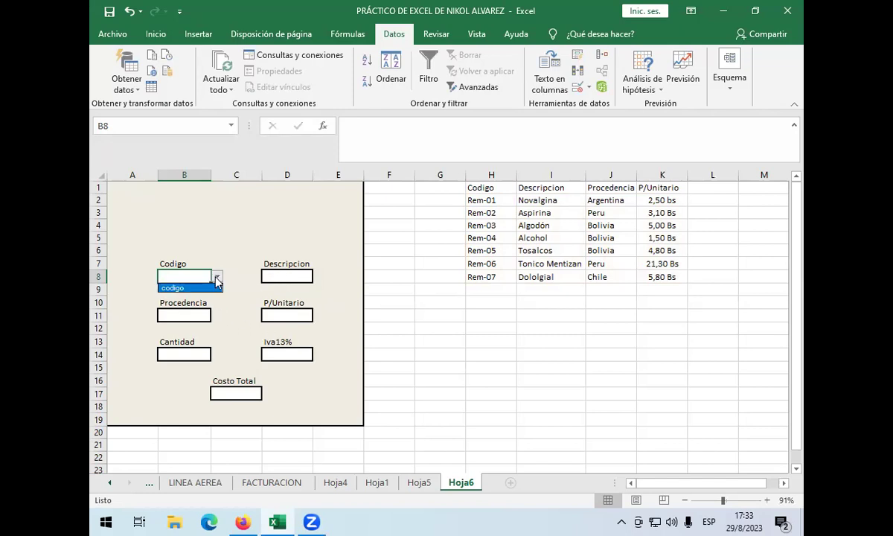
click(195, 288)
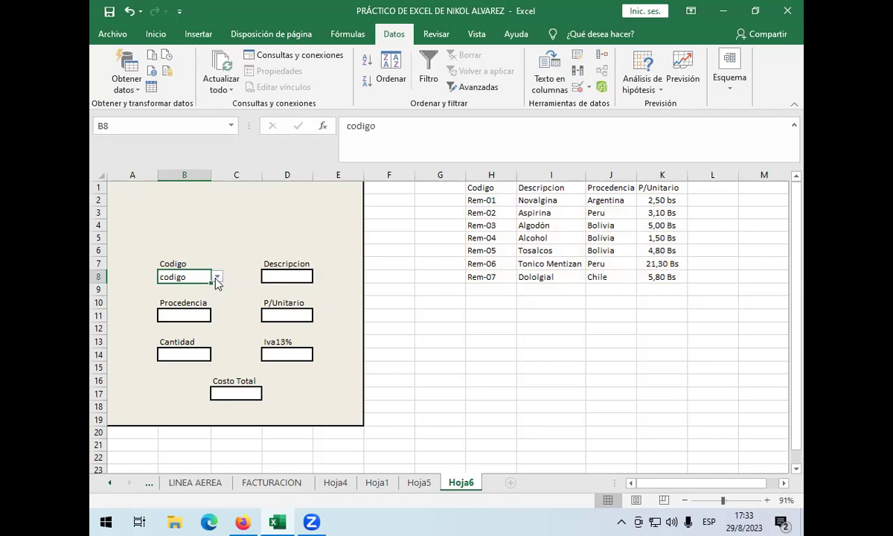
Name the product code range H2:H8 codigo2
click(482, 202)
drag(482, 202, 494, 275)
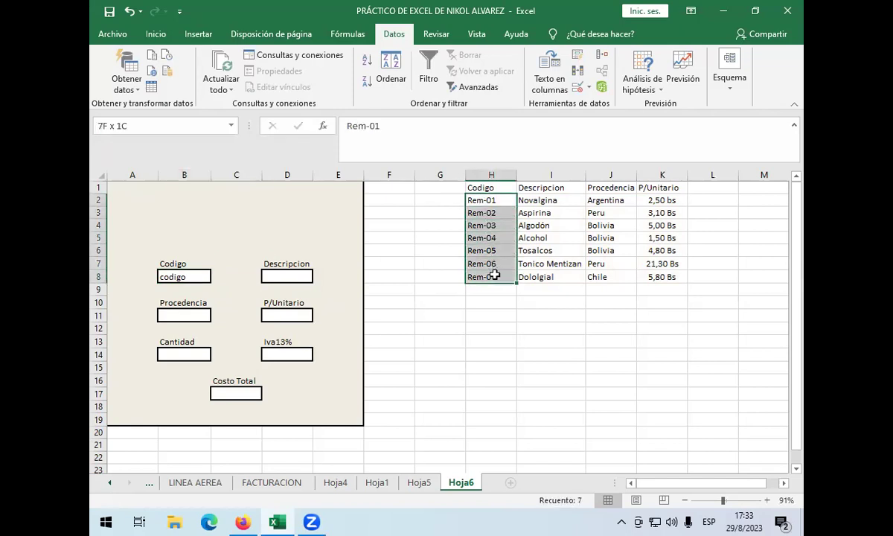
click(198, 125)
text(codigo2)
key(Return)
Change the source of the list validation in the Codigo cell B8 to =codigo2
click(190, 278)
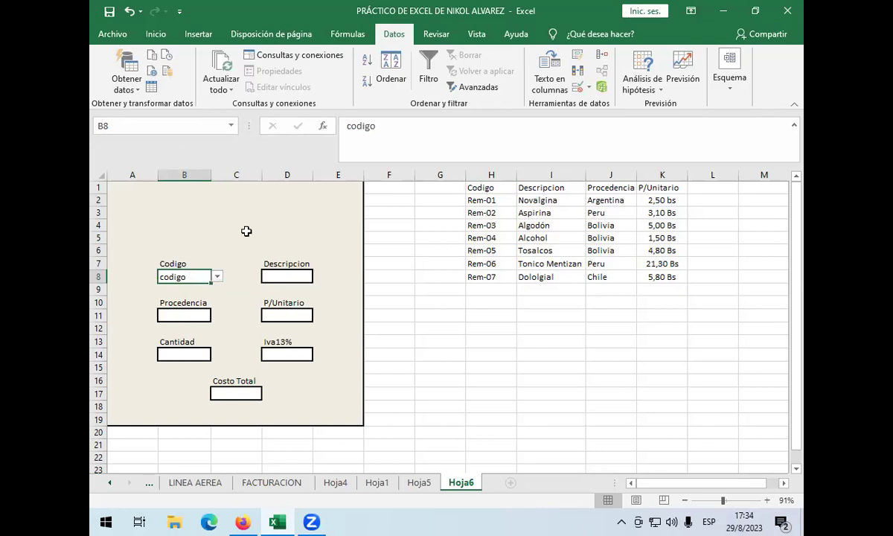
click(587, 88)
click(585, 108)
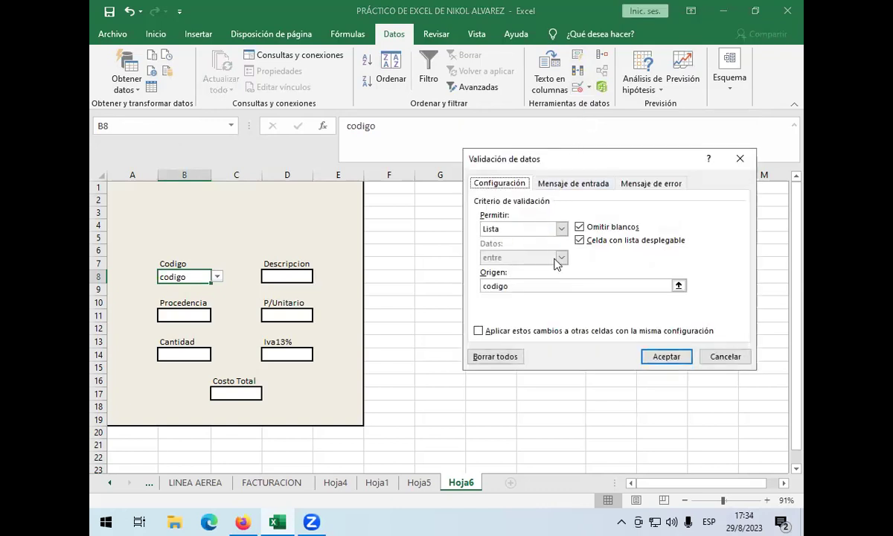
click(546, 286)
key(ctrl+Page_Up)
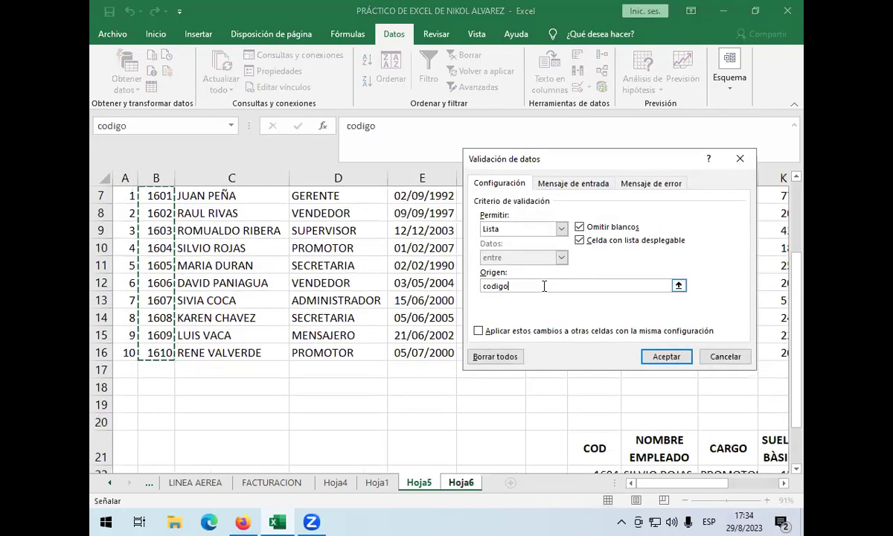
key(F2)
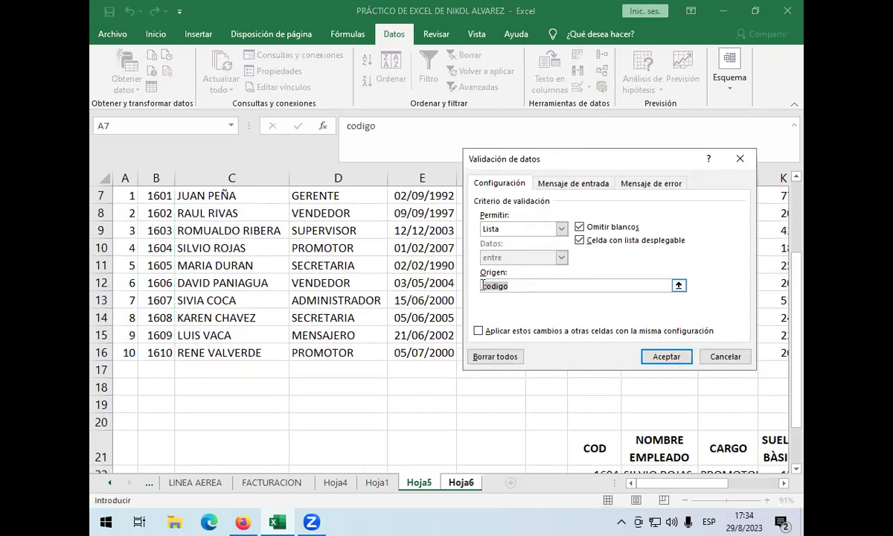
text(=)
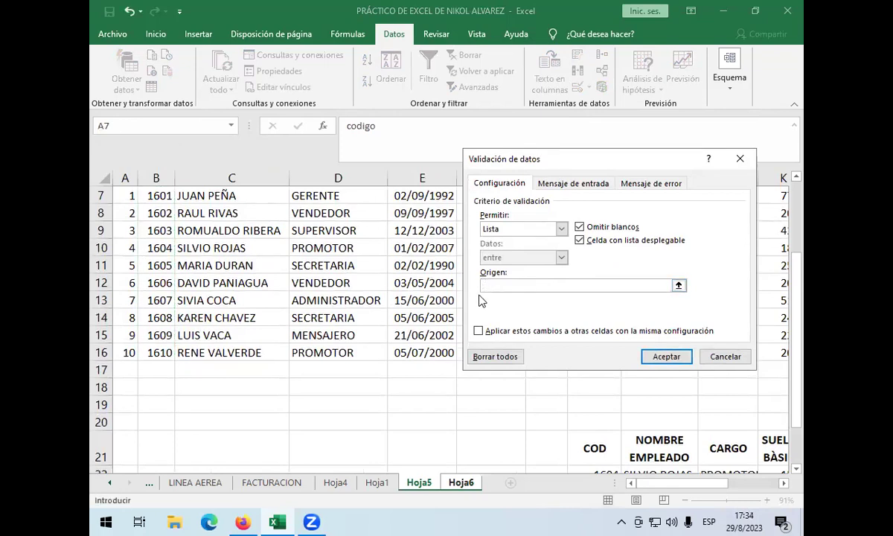
text(codigo2)
key(Return)
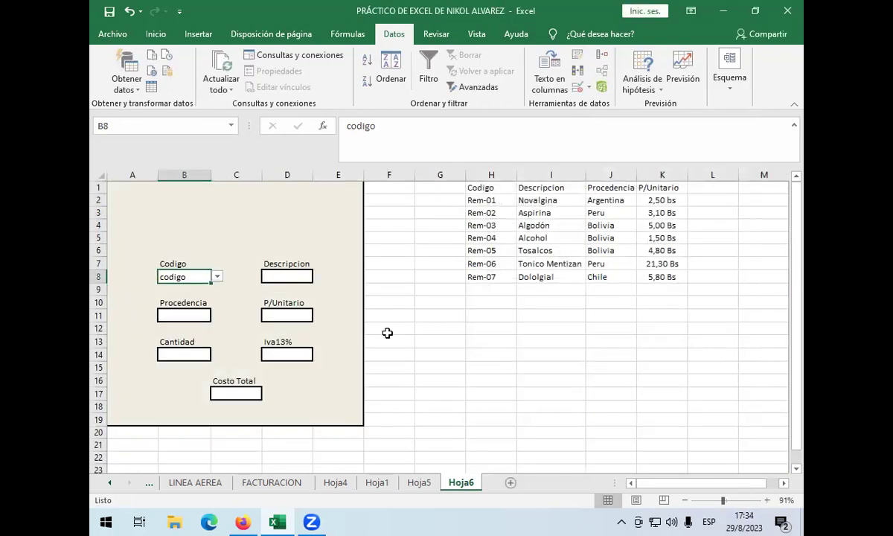
Choose Rem-01 from the Codigo drop-down list in B8 and check the list's entries
click(216, 276)
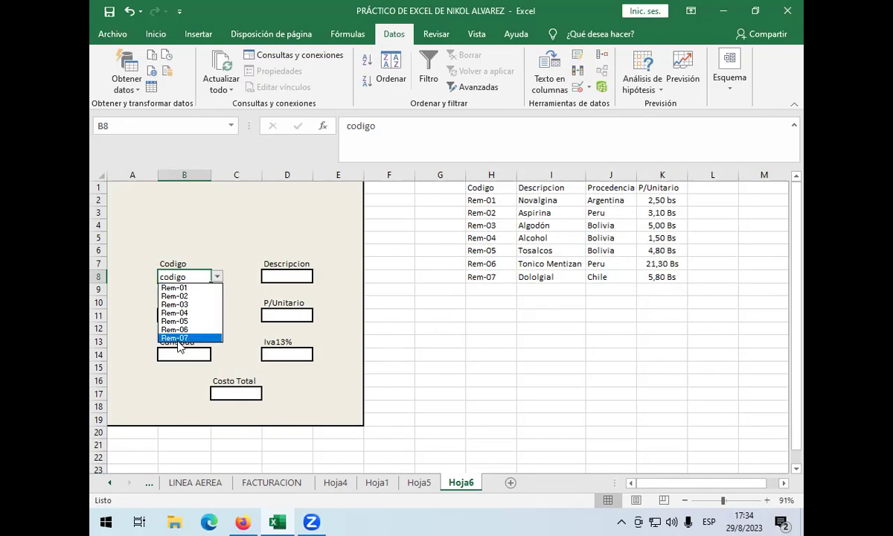
click(199, 288)
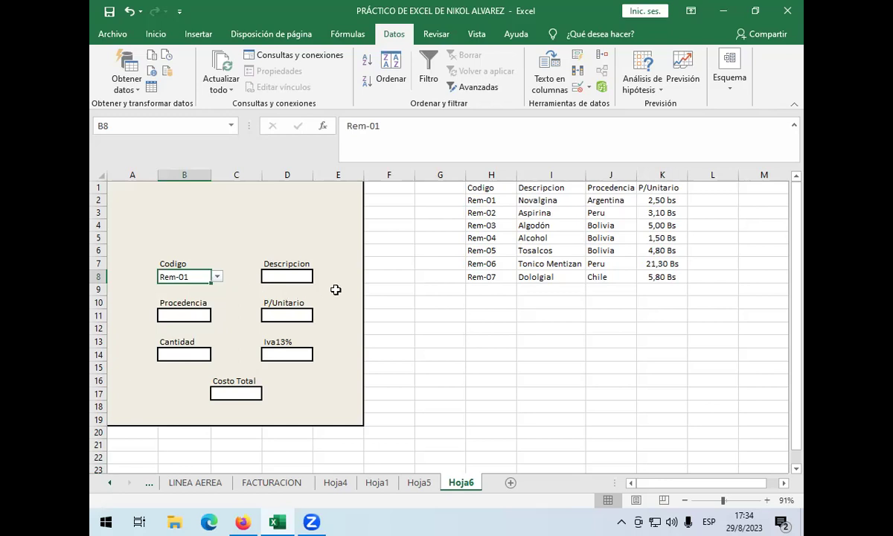
click(216, 277)
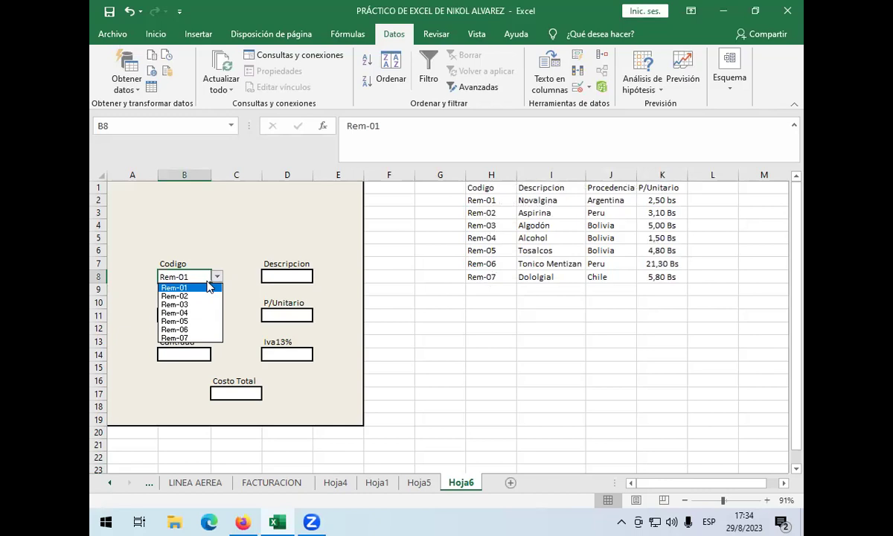
click(283, 285)
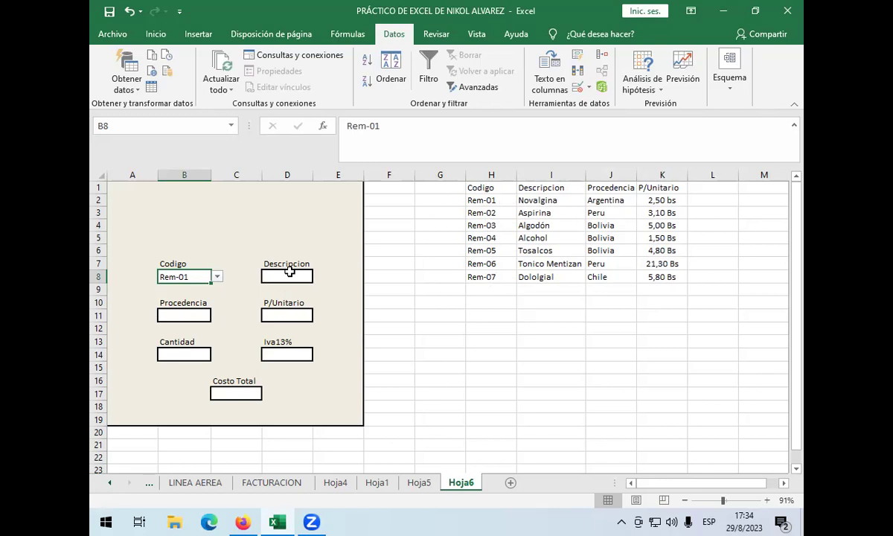
Select the product data range H2:K8 to check its defined name
click(498, 200)
key(F2)
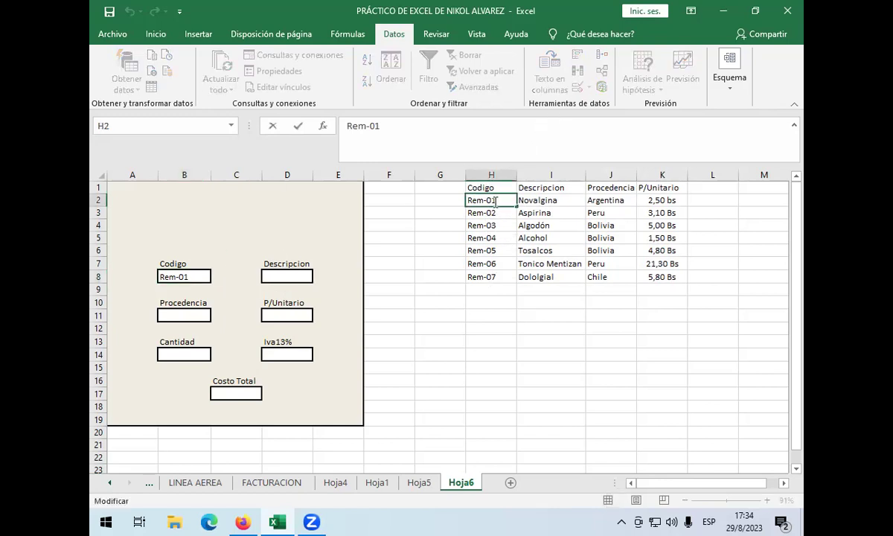
click(496, 212)
drag(500, 201, 674, 273)
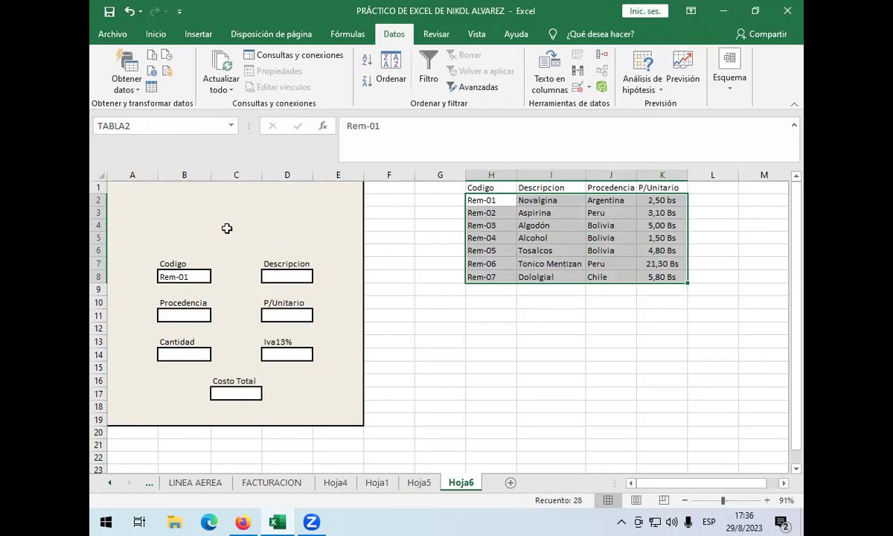
Enter the formula +buscarv(B8;tabla2;2;falso) in the Descripcion cell D8 to look up the product description
click(268, 277)
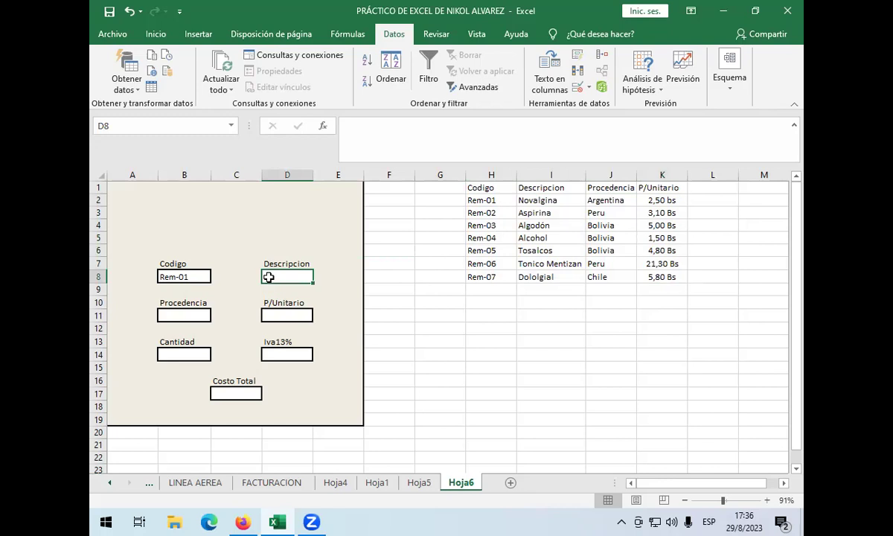
text(+)
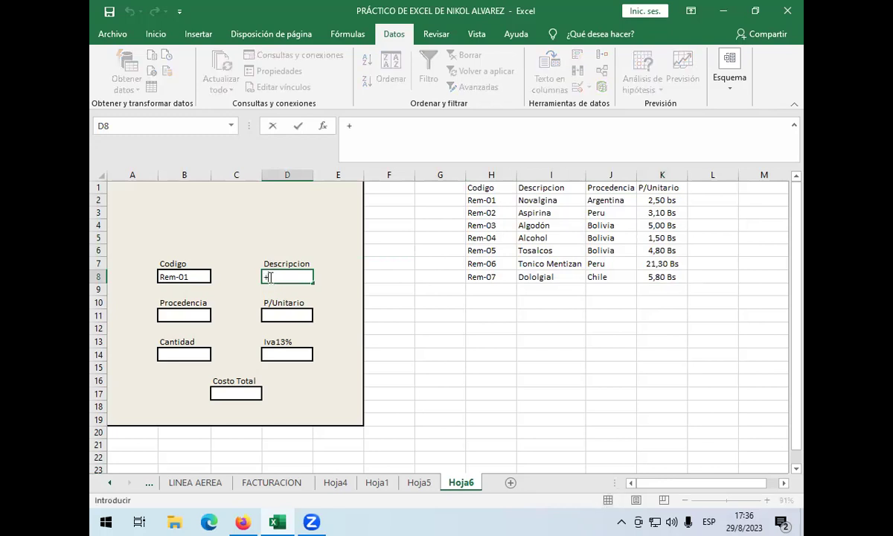
text(busca)
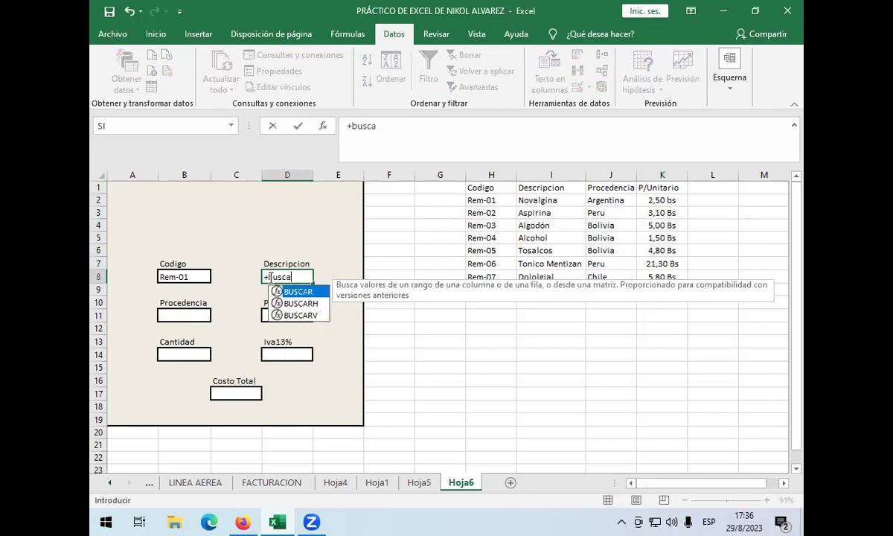
text(rv()
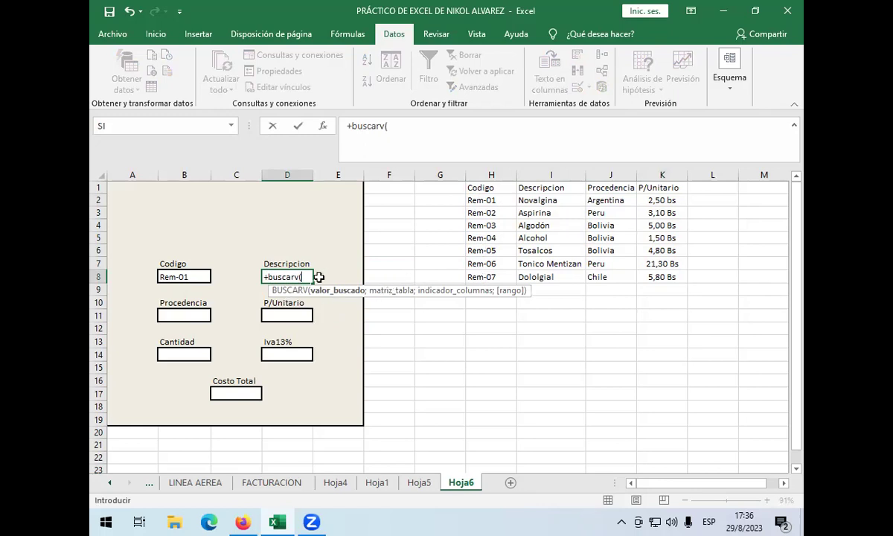
click(189, 276)
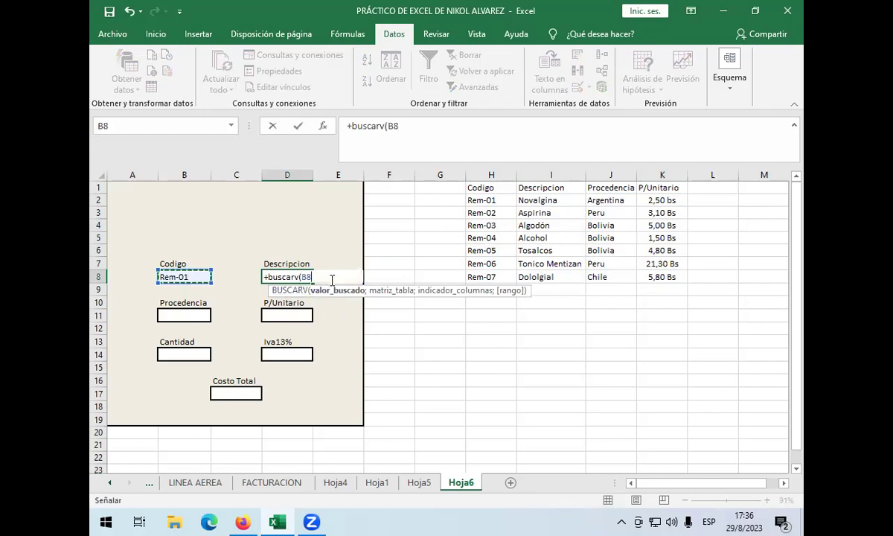
text(;)
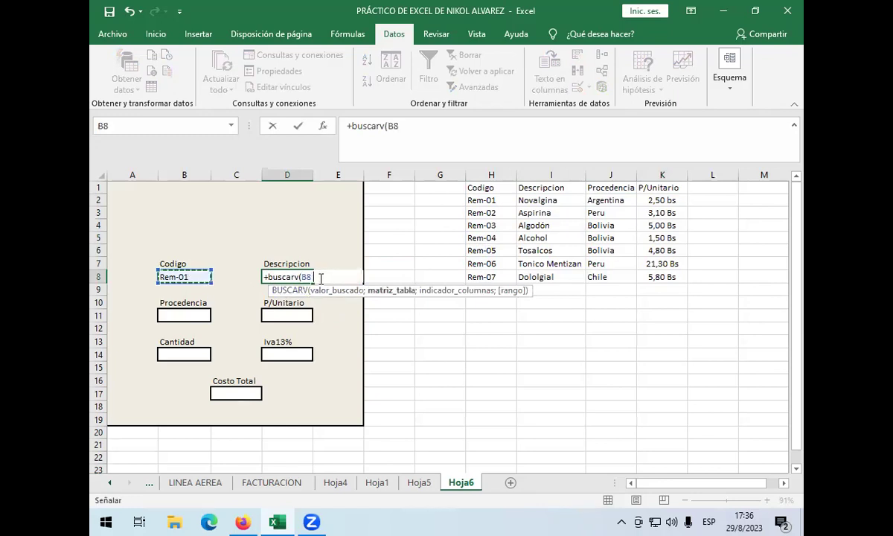
text(ta)
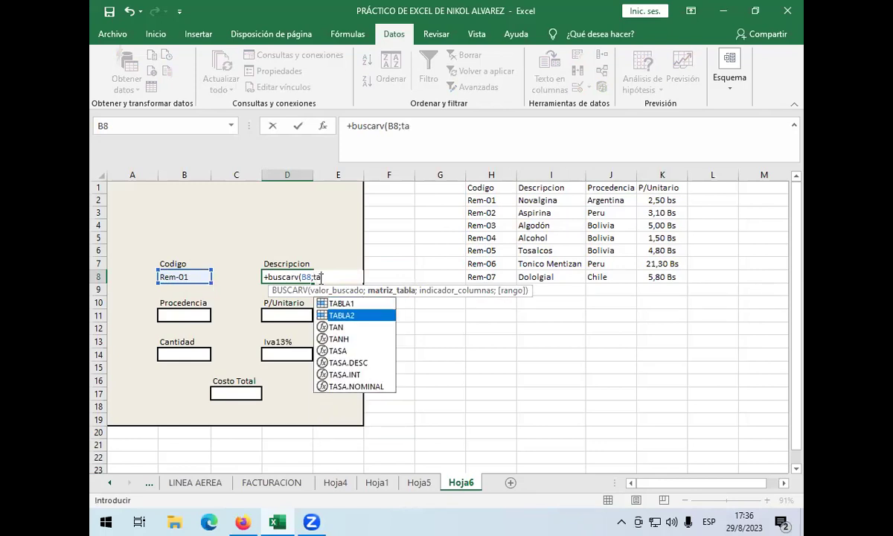
key(Return)
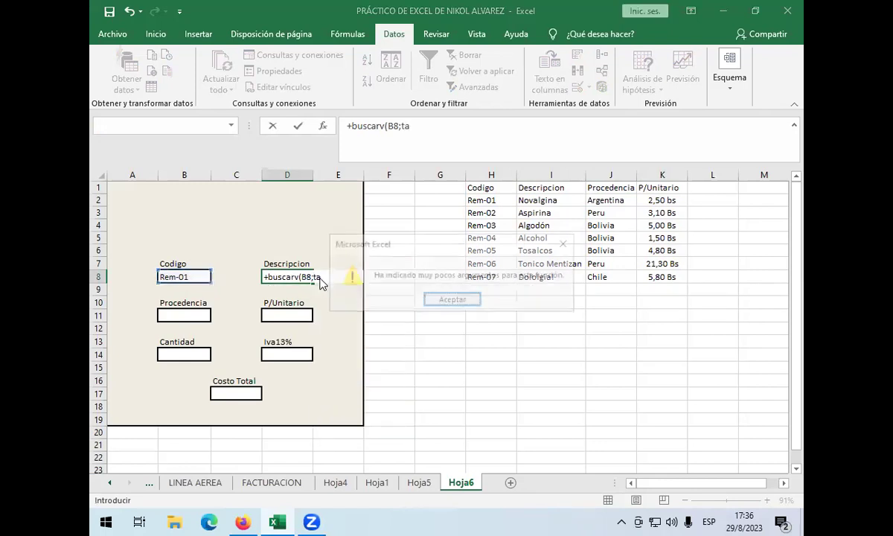
click(455, 299)
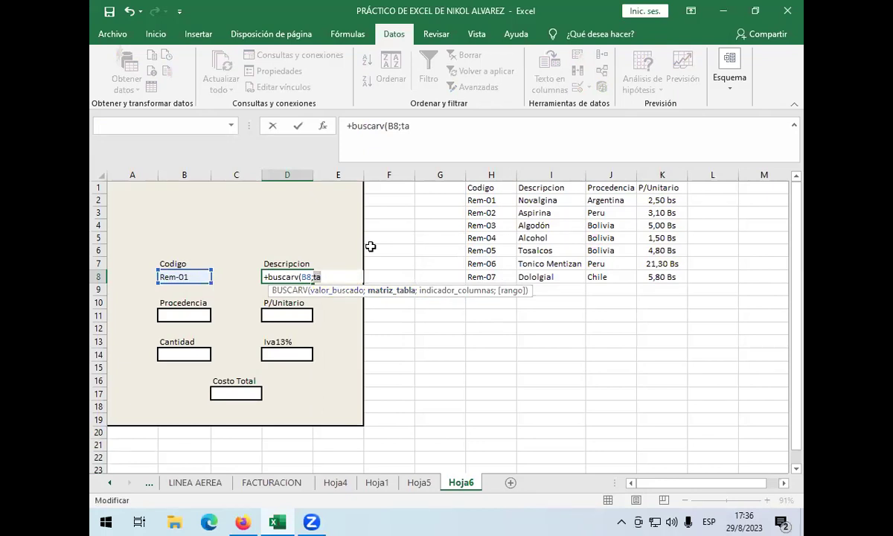
text(bla)
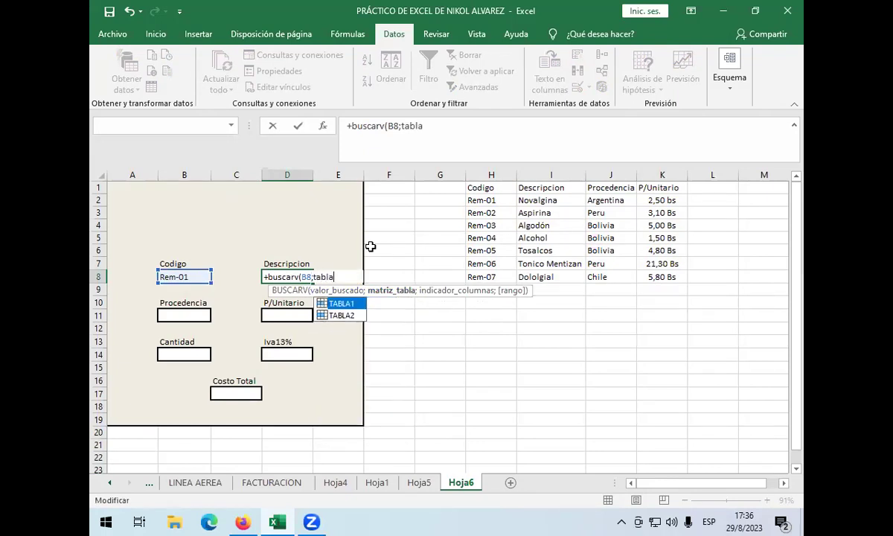
text(2;)
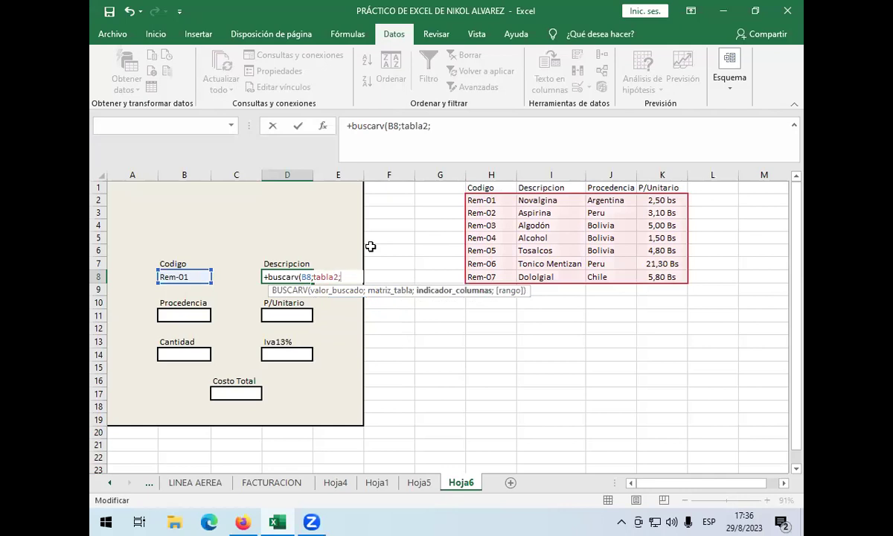
text(2)
text(;fsa)
key(BackSpace)
key(BackSpace)
text(also)
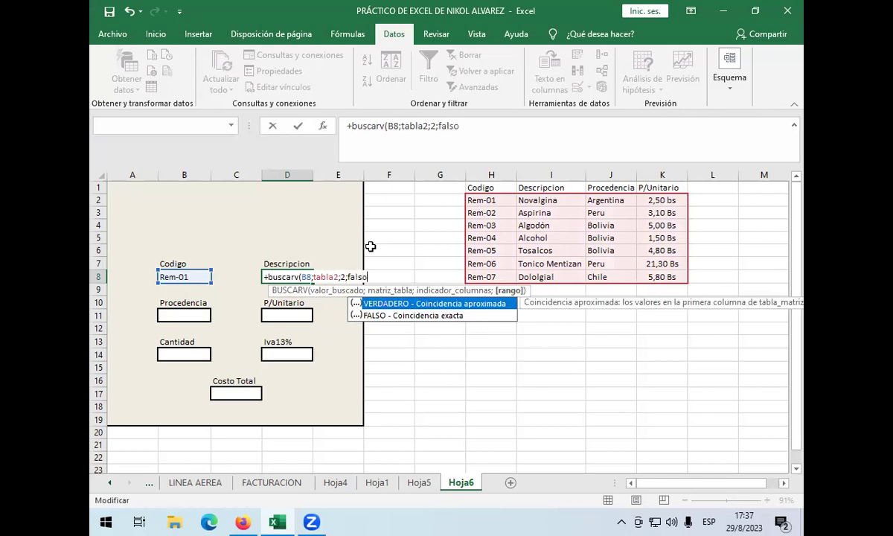
text())
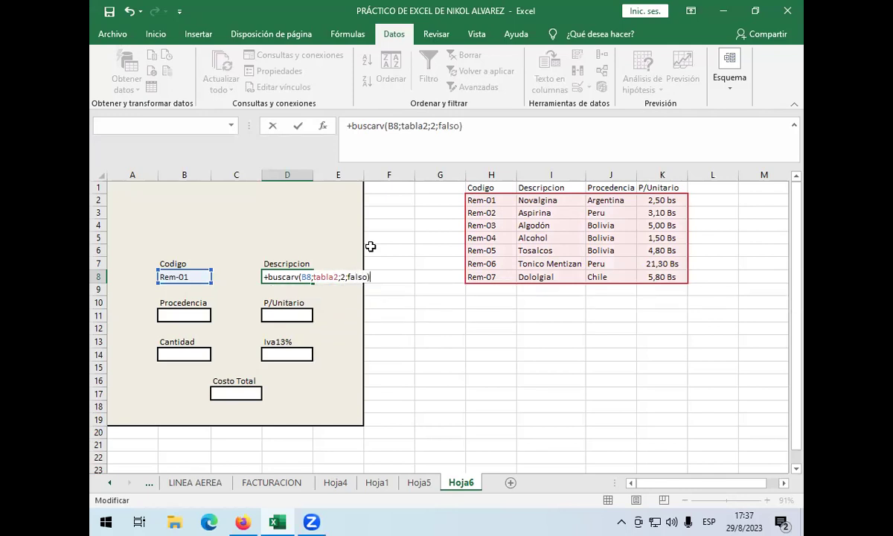
key(Return)
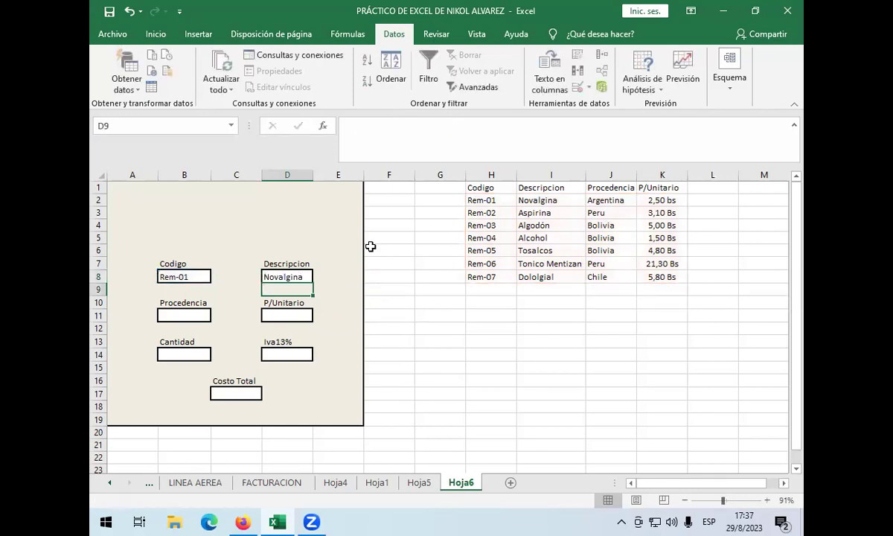
Enter the formula +buscarv(B8;tabla2;3;falso) in the Procedencia cell B11 to look up the product's origin
click(183, 316)
text(+)
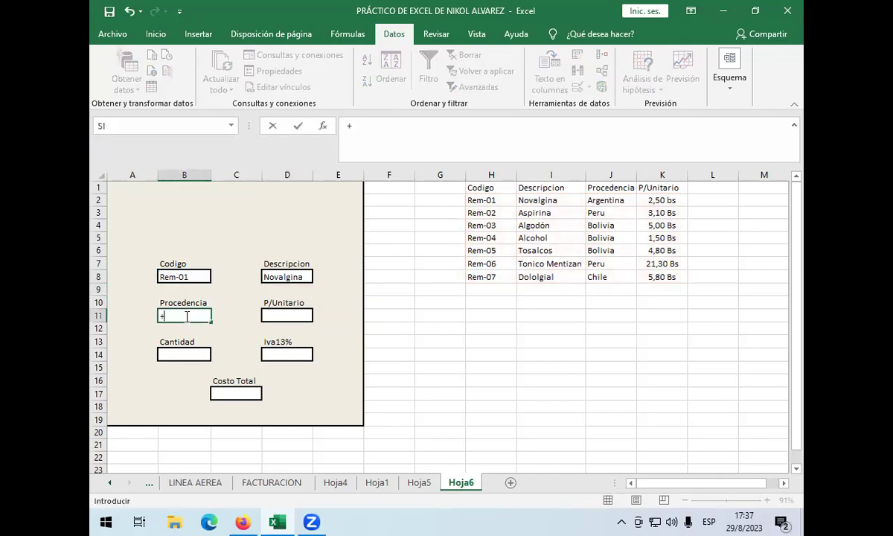
text(buscarv)
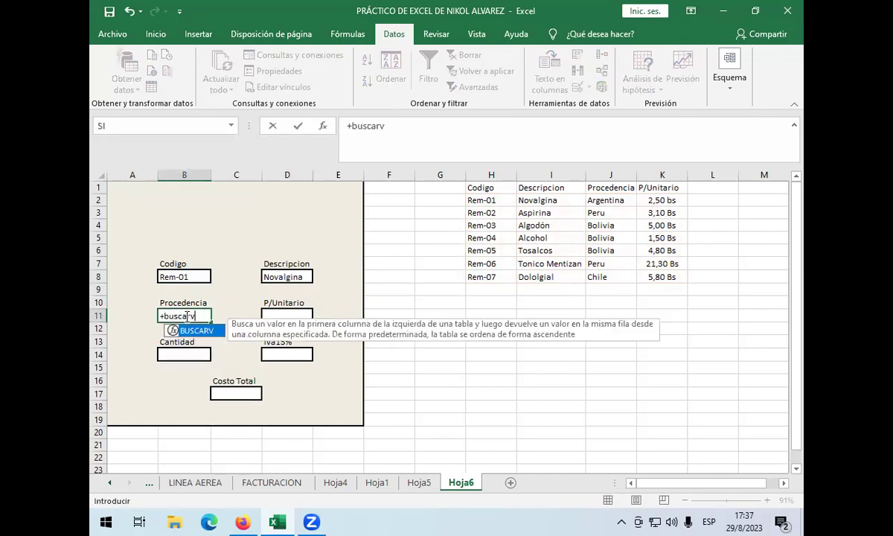
text((b)
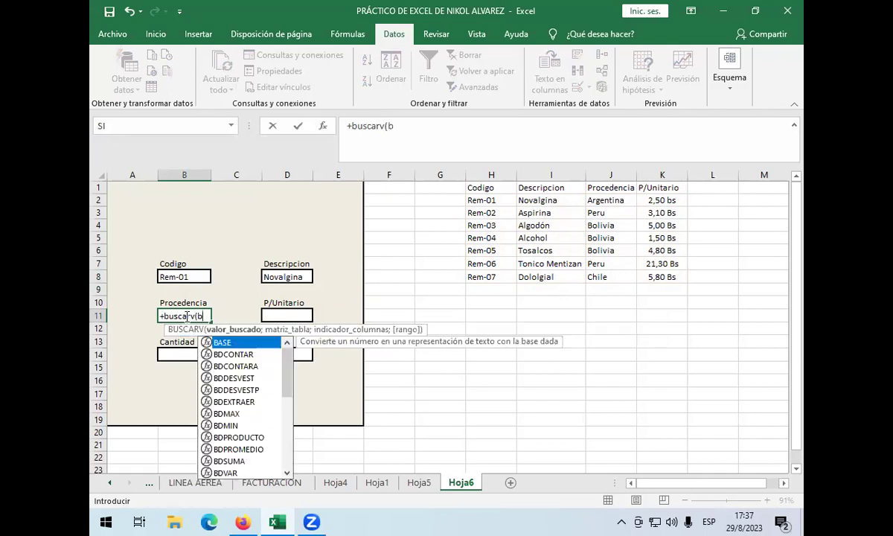
key(BackSpace)
click(186, 277)
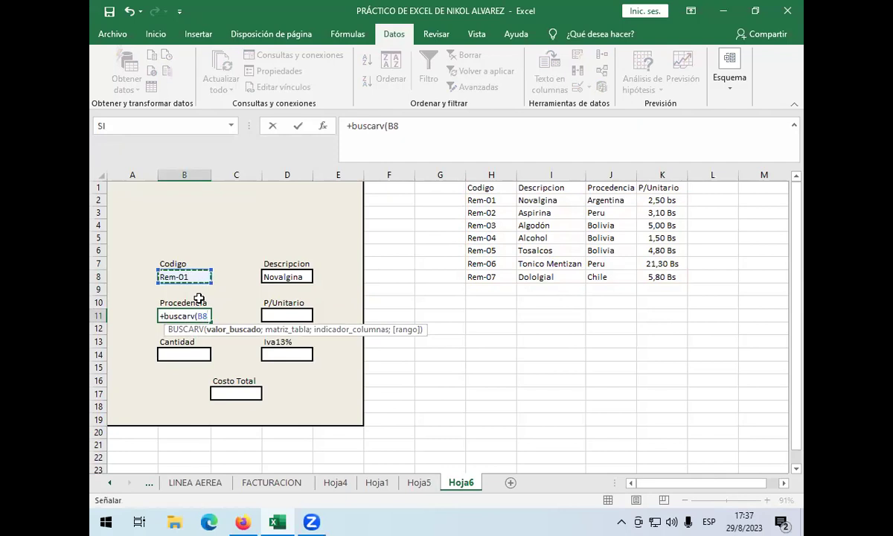
text(;tabl)
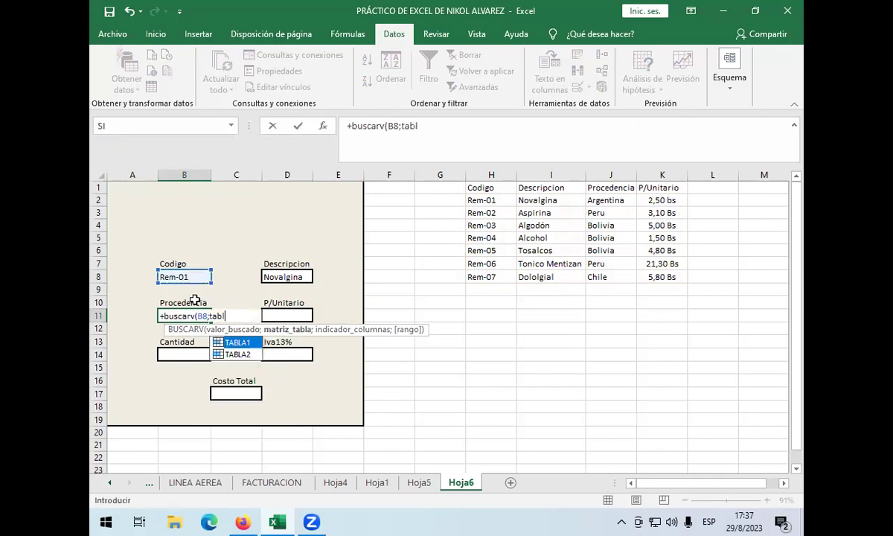
text(a2;)
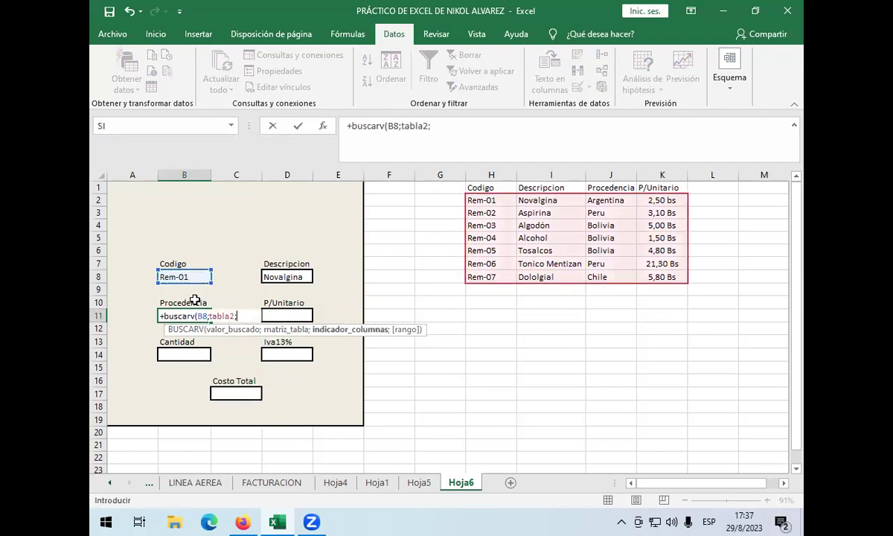
text(3;falso)
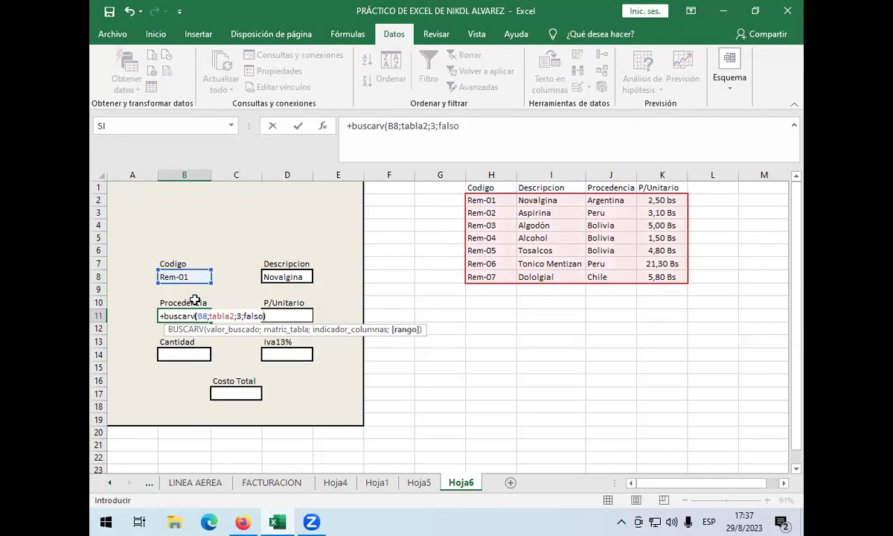
text())
key(Return)
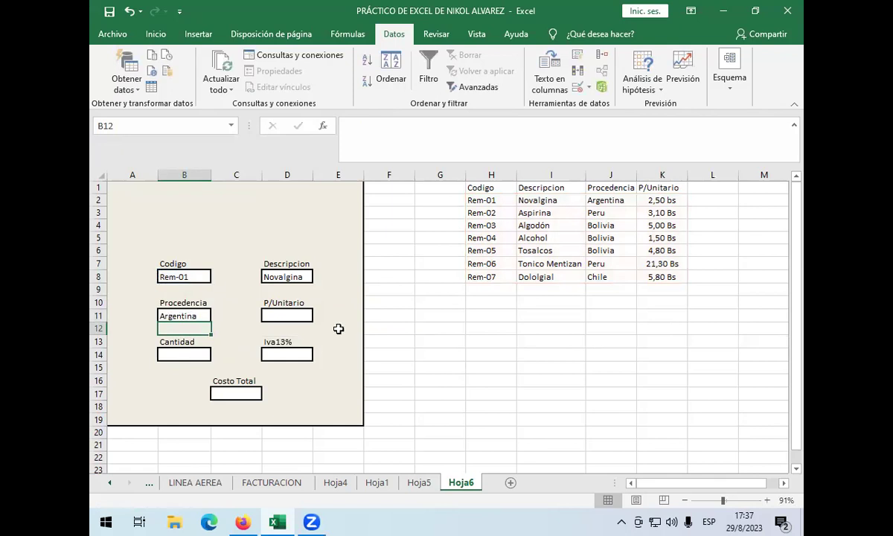
Enter the formula +buscarv(B8;tabla2;4;falso) in the P/Unitario cell D11 to look up the unit price
click(287, 314)
text(+)
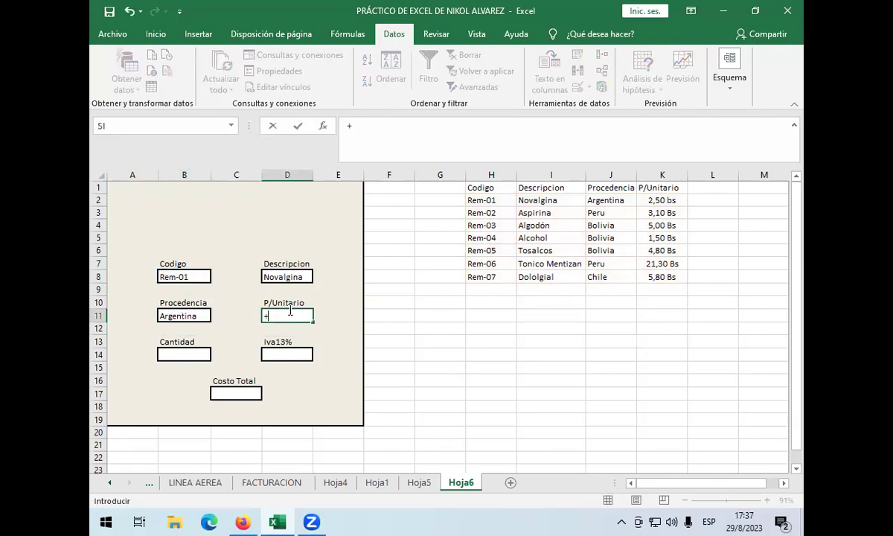
text(bu7scarv()
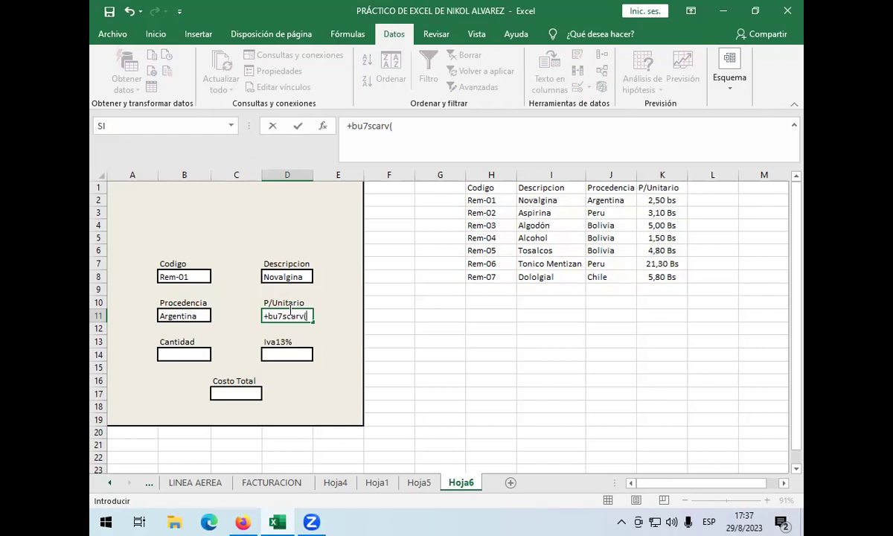
click(279, 316)
key(Delete)
key(End)
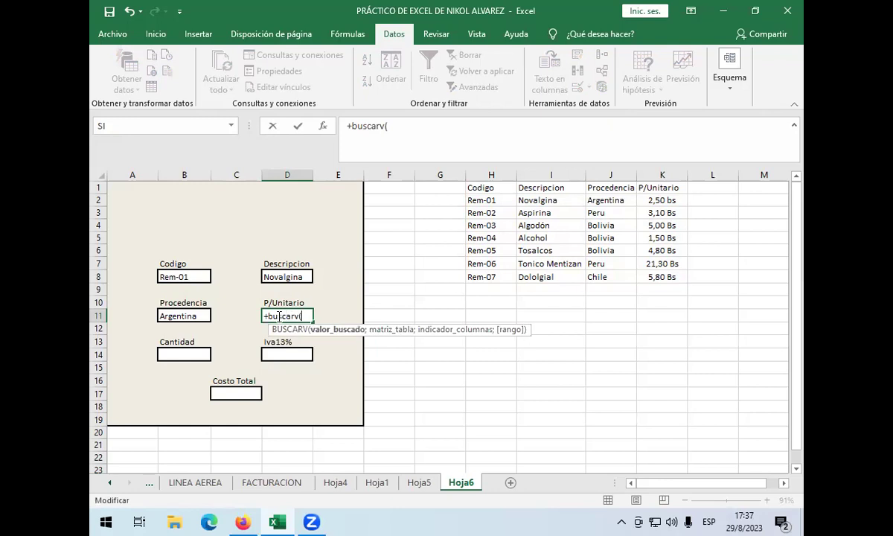
click(197, 277)
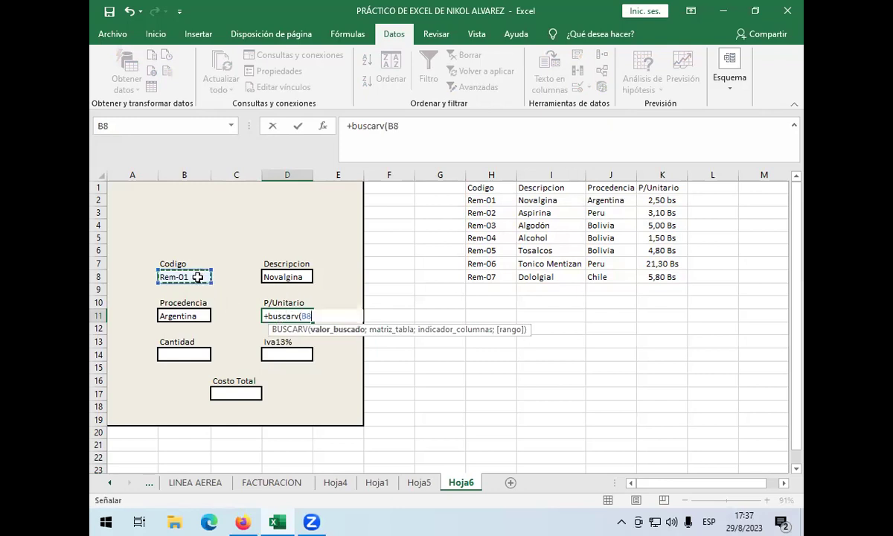
text(;)
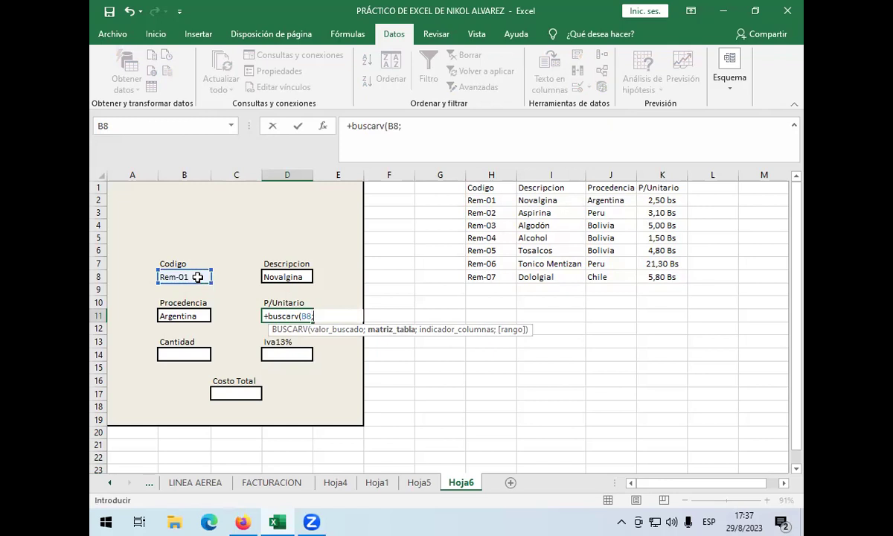
text(tabla)
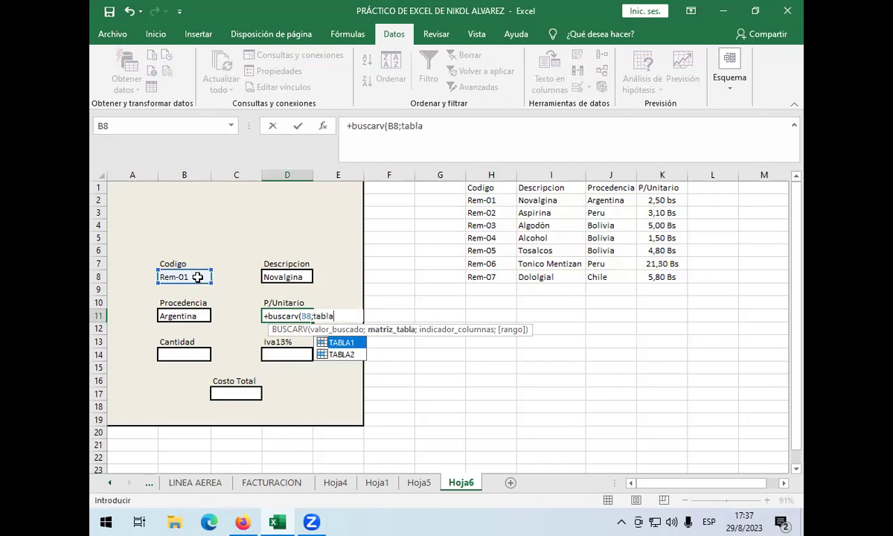
text(2;)
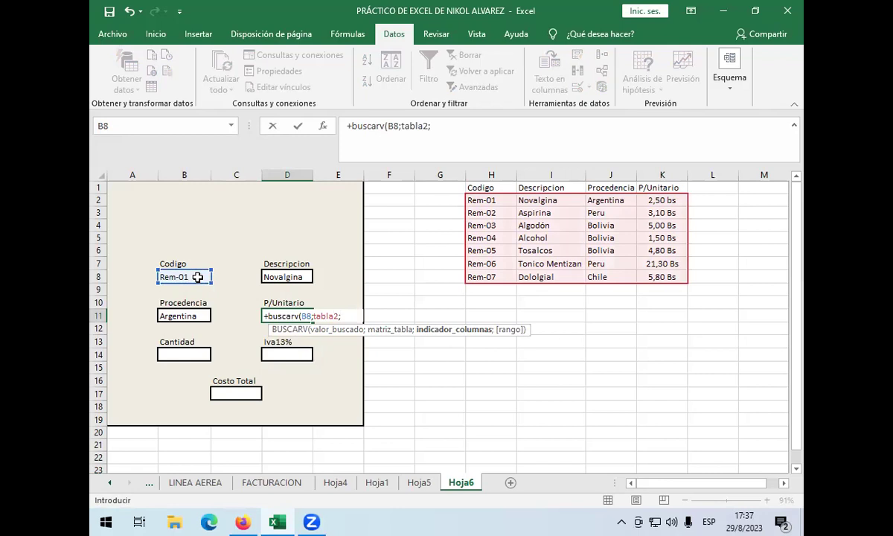
text(4;falso)
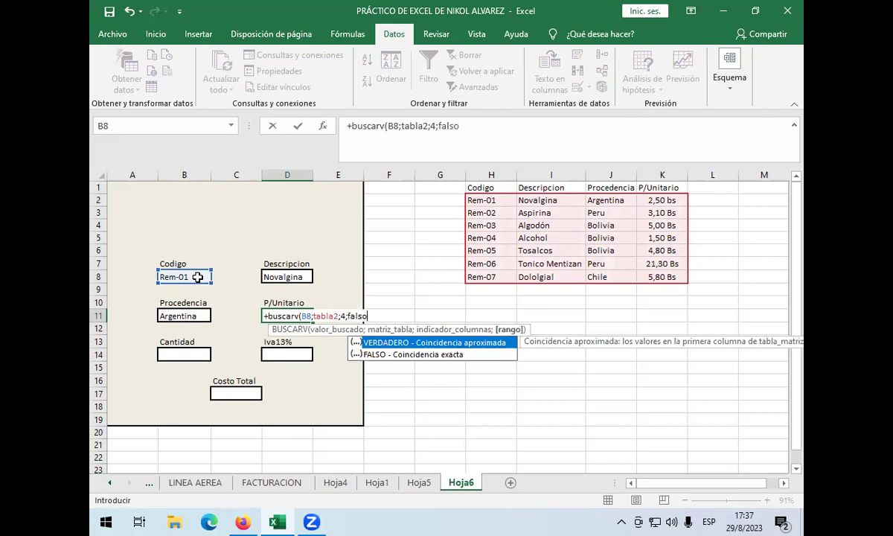
text())
key(Return)
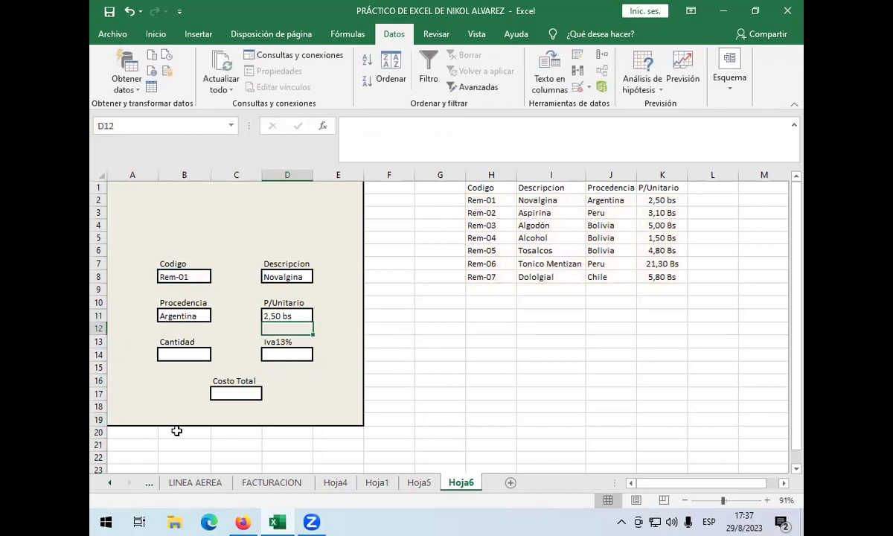
Choose Rem-04 from the Codigo drop-down list in B8 and select the Cantidad cell B14
click(184, 355)
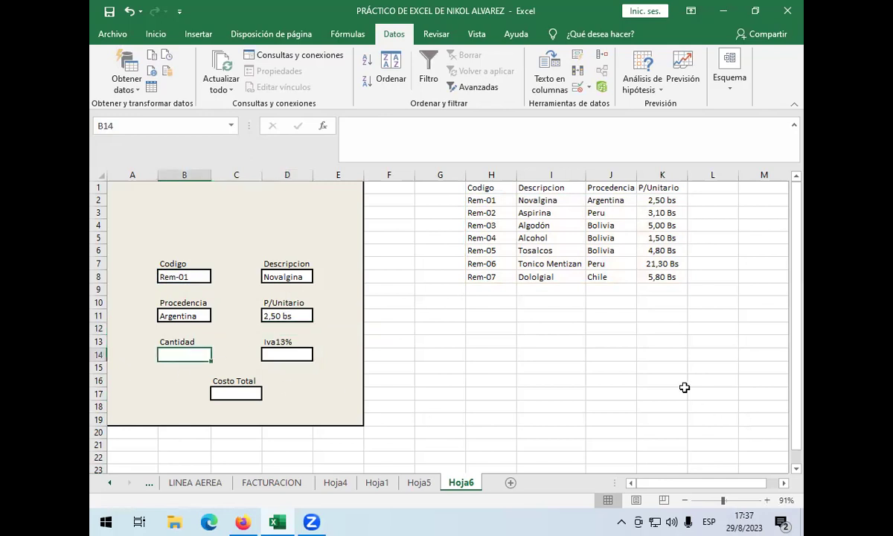
click(199, 278)
click(216, 277)
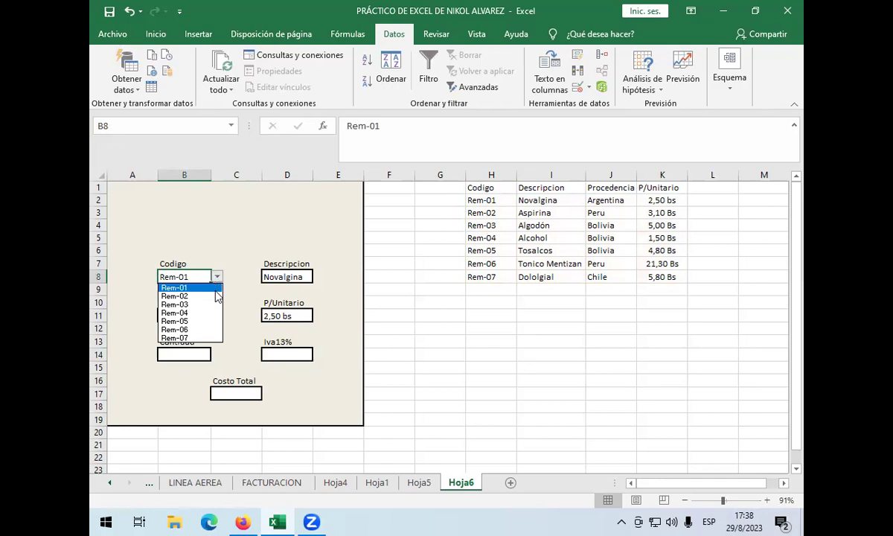
click(208, 312)
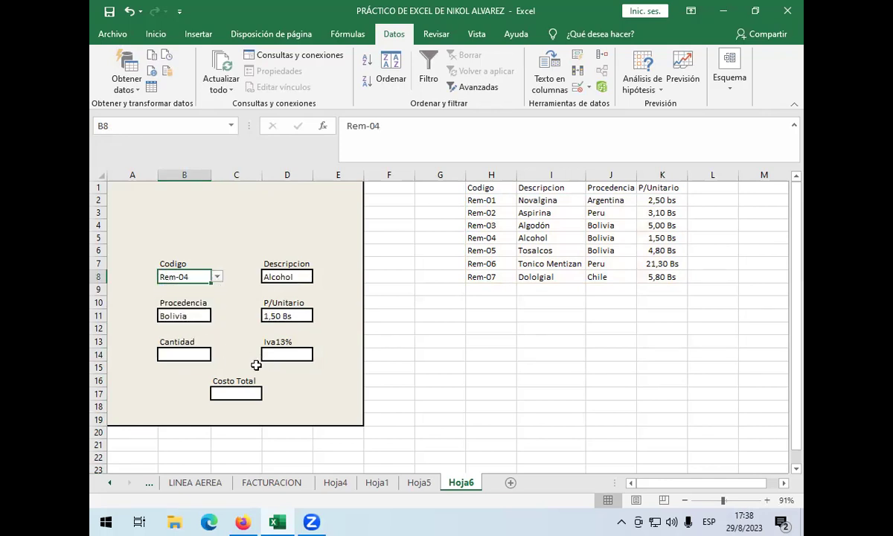
click(188, 355)
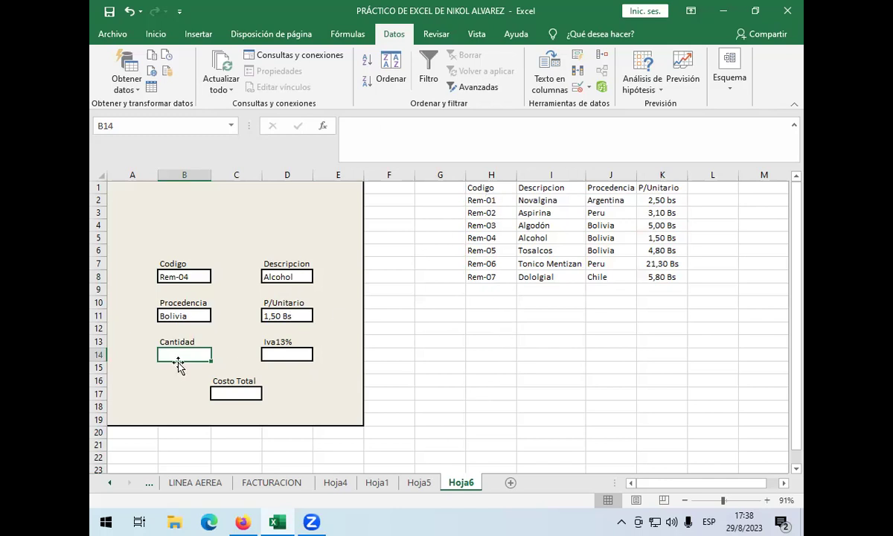
key(F2)
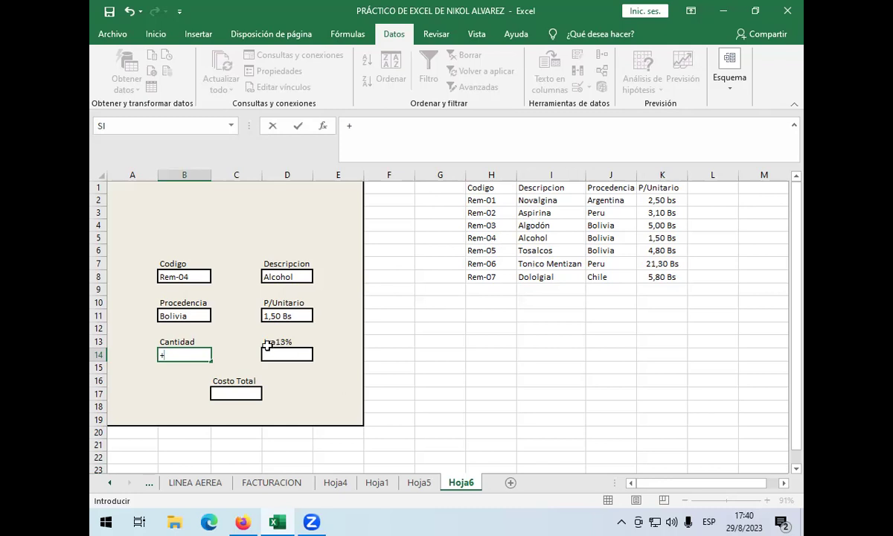
click(198, 322)
key(Up)
key(Up)
key(Up)
key(Up)
key(Up)
key(Up)
key(Up)
key(Up)
key(Up)
key(Up)
key(BackSpace)
key(BackSpace)
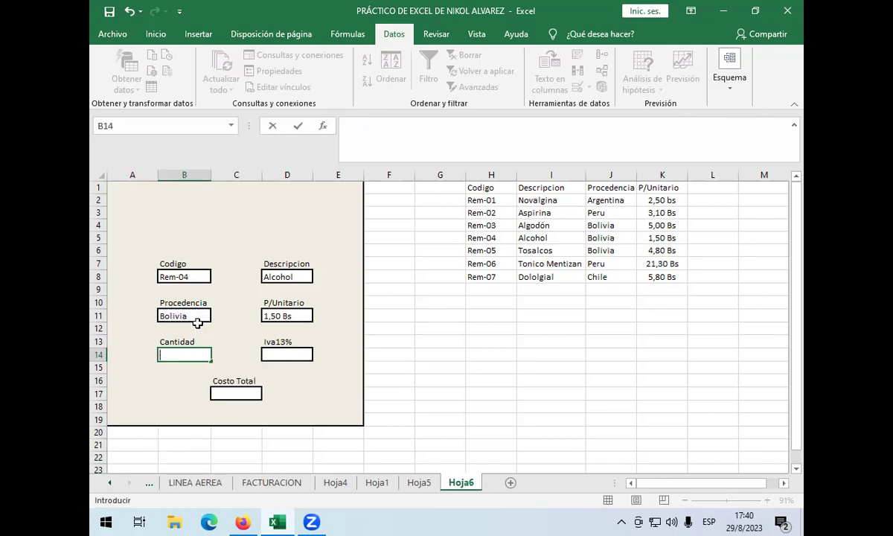
text(+con)
key(BackSpace)
key(BackSpace)
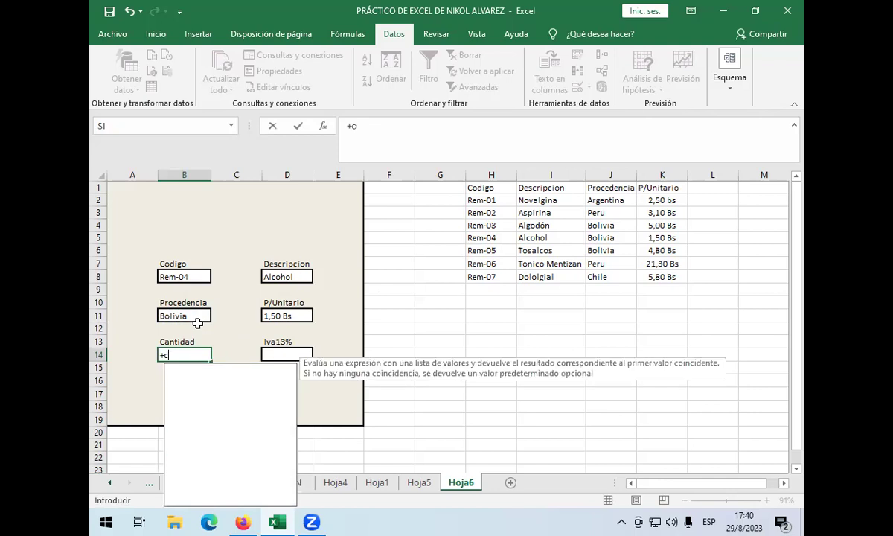
key(BackSpace)
key(BackSpace)
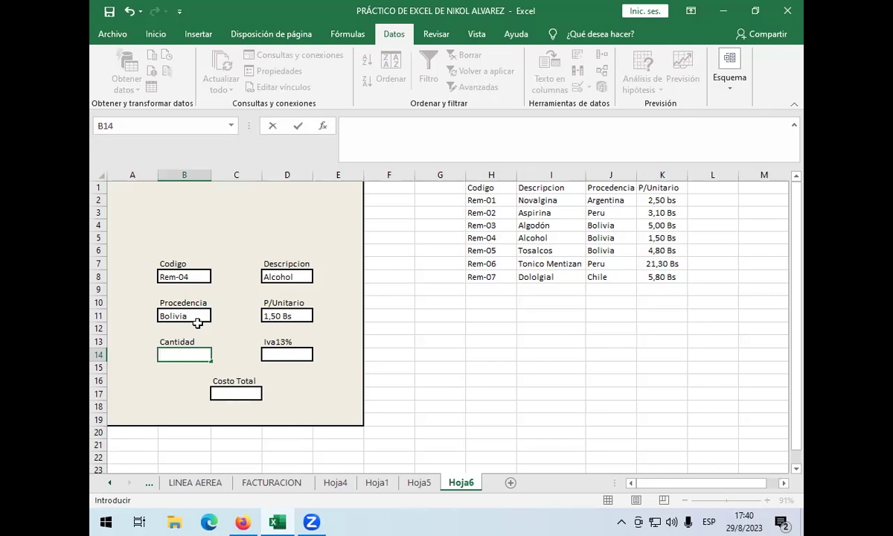
Enter the quantity 4 in the Cantidad cell B14
text(4)
click(278, 352)
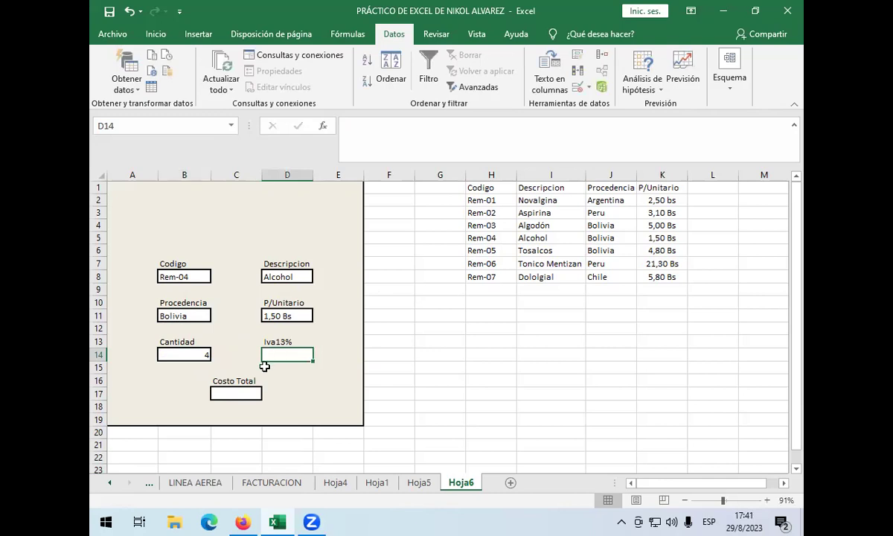
Enter the formula +(D11*B14)*13% in the Iva13% cell D14 to calculate the tax on price times quantity
text(+)
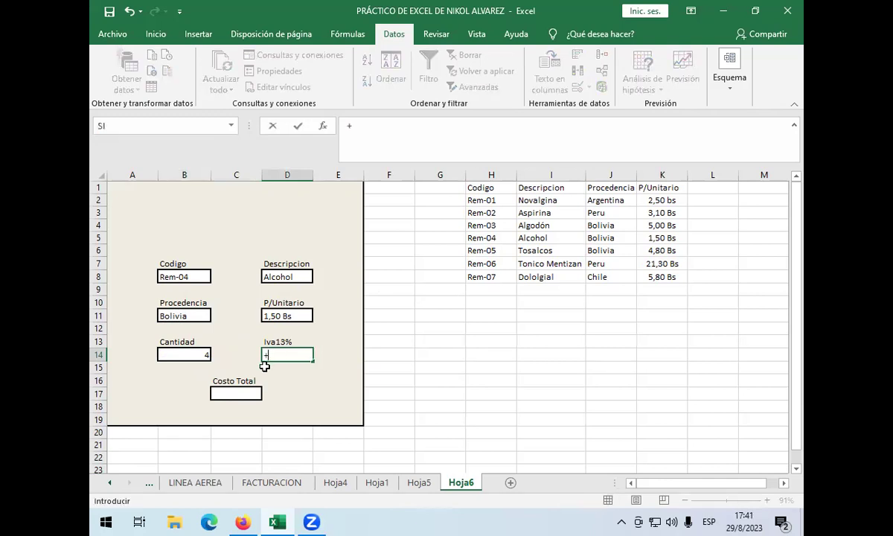
text(()
text(1,50)
key(BackSpace)
key(BackSpace)
key(BackSpace)
key(BackSpace)
click(293, 317)
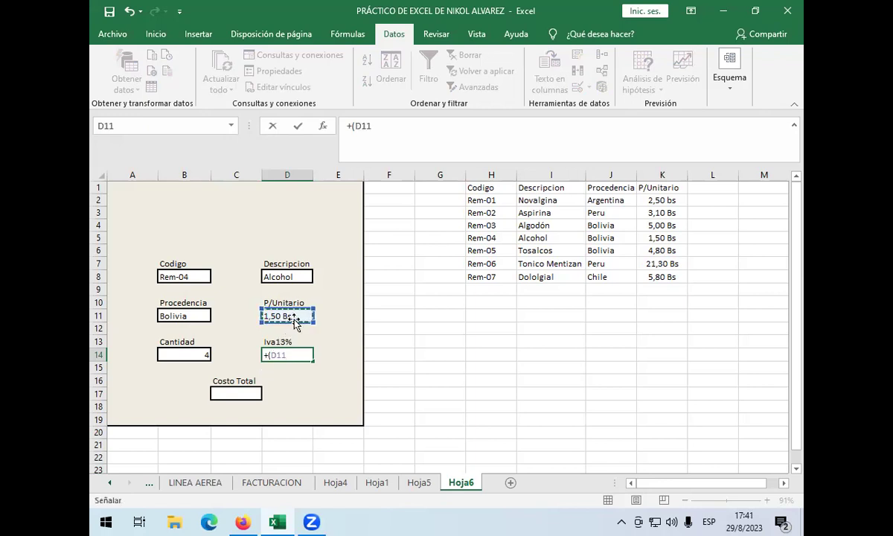
text(*)
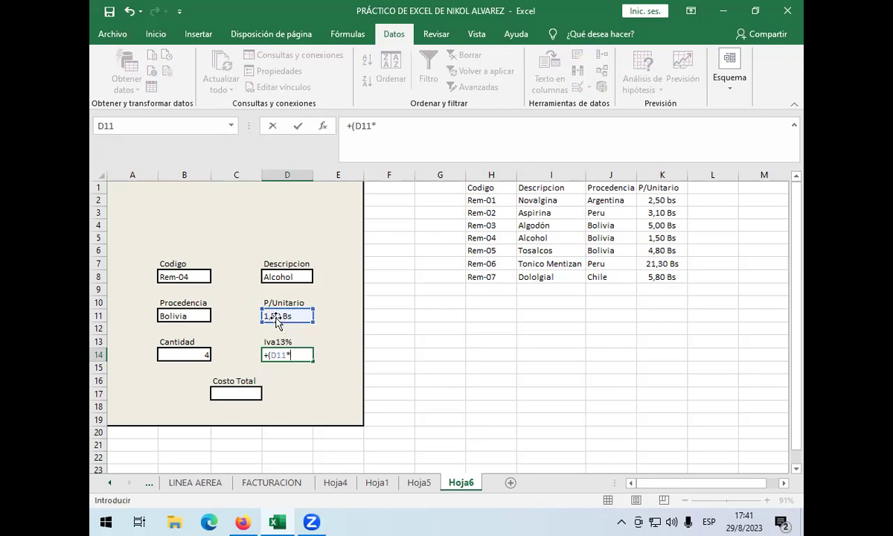
click(202, 355)
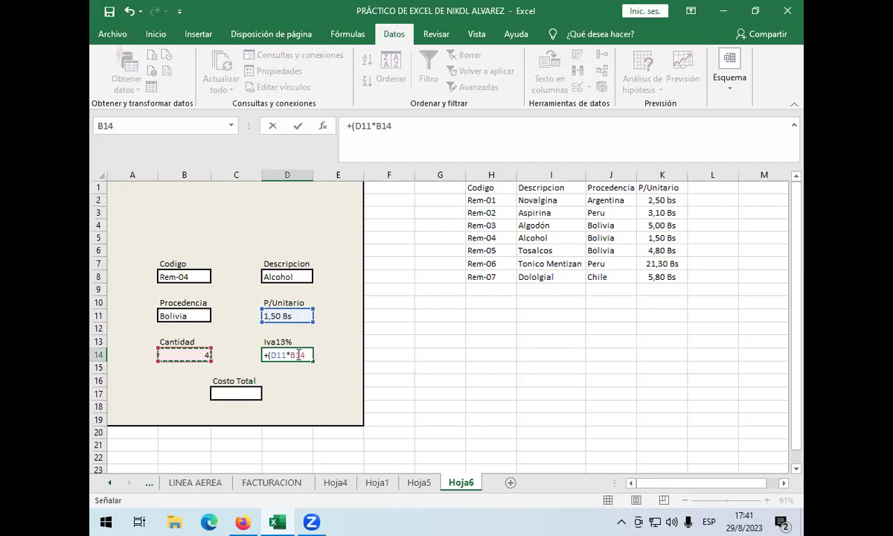
click(297, 355)
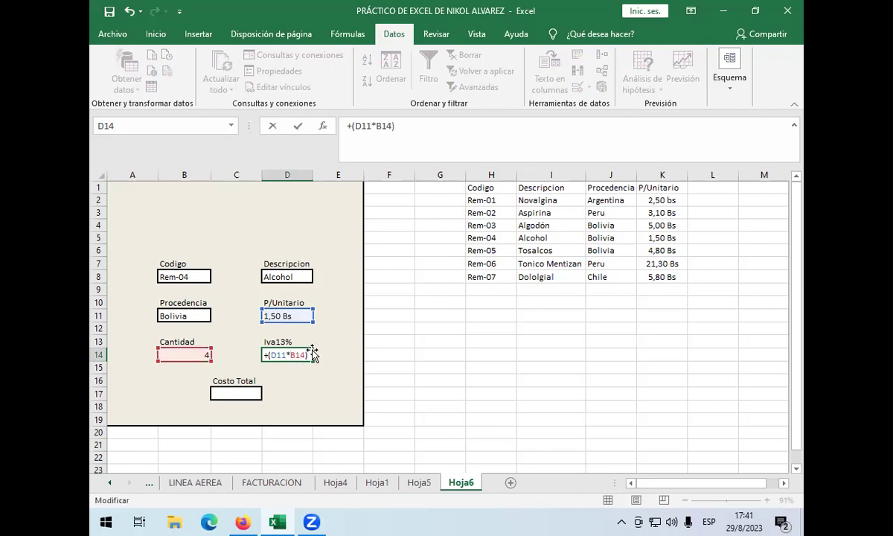
text(*13)
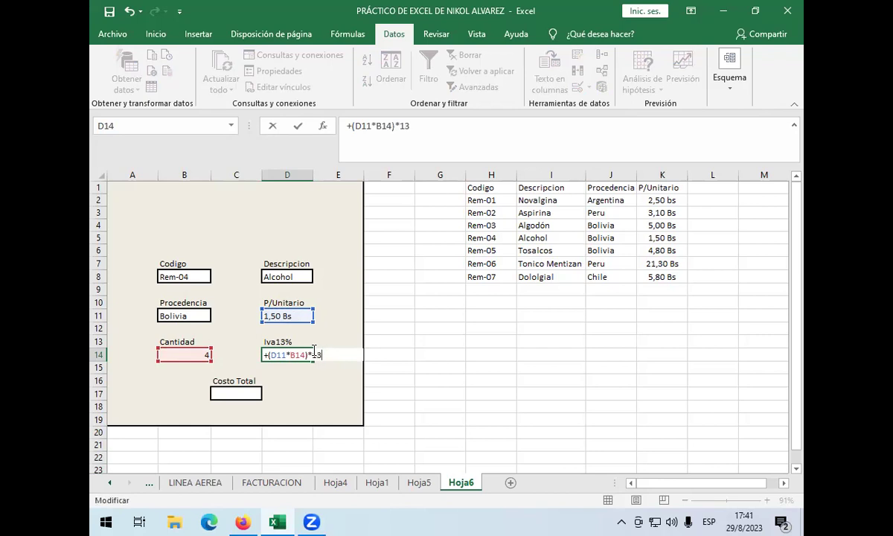
text(%)
key(Return)
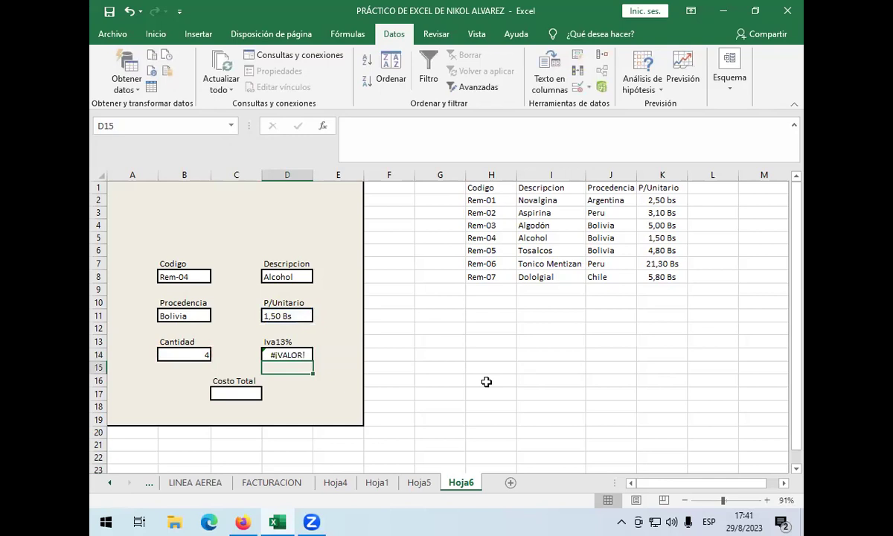
double_click(298, 354)
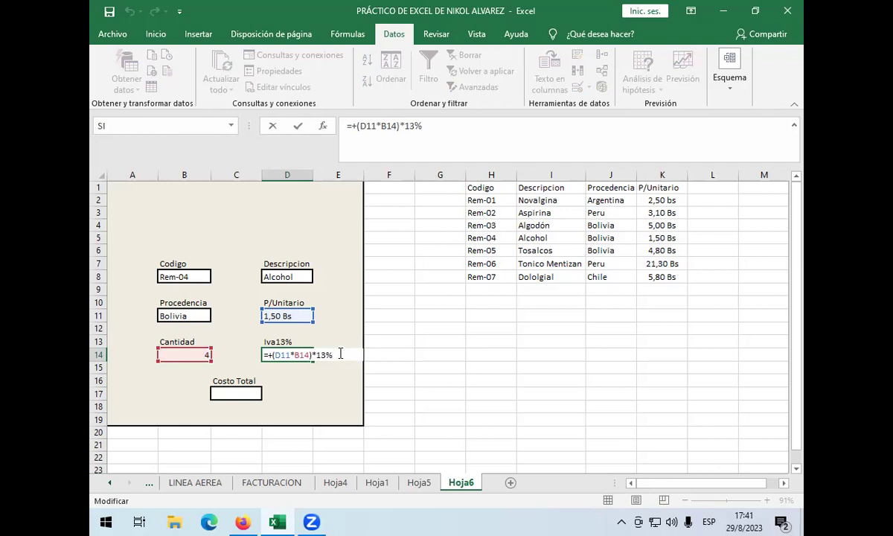
key(Return)
Clear the unit prices in K2:K8 of the product table
click(651, 199)
drag(651, 199, 649, 277)
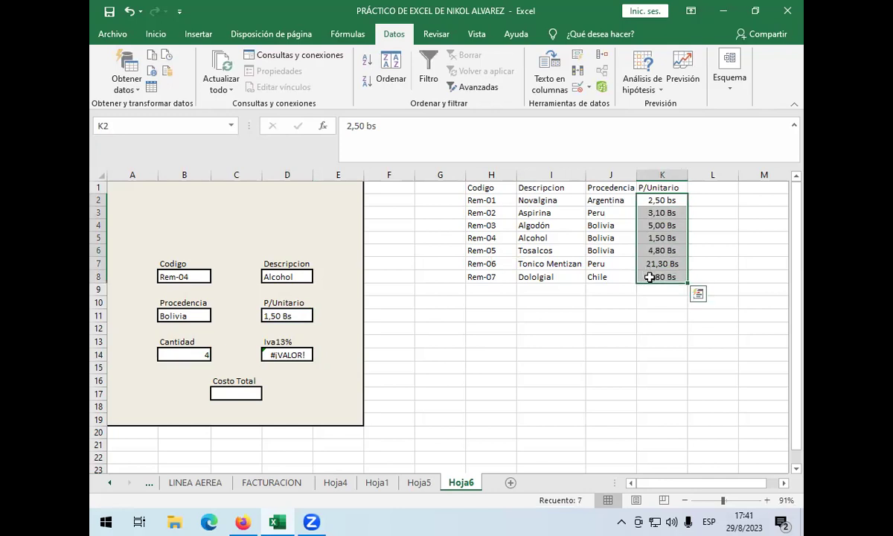
key(Delete)
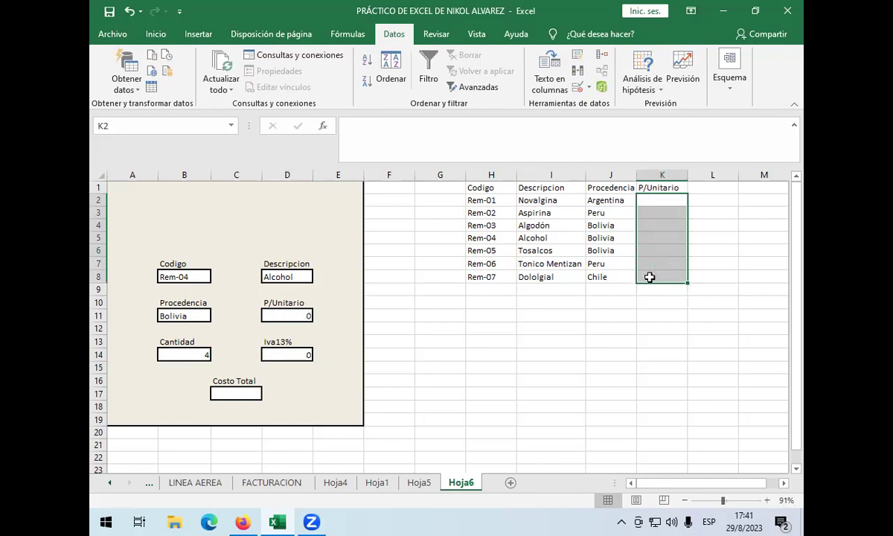
click(300, 355)
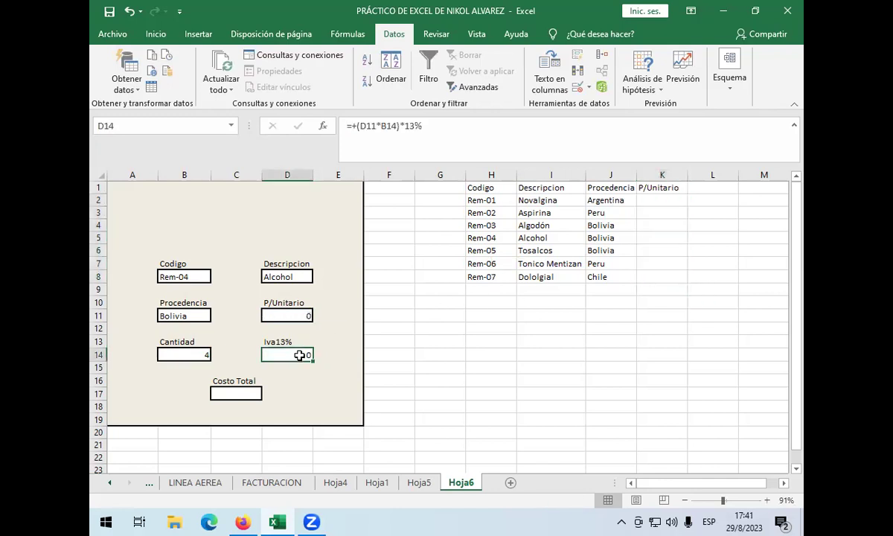
Enter the unit prices 2,50, 3,10, 5,00, 1,50 and 4,80 without the Bs suffix in K2:K6
click(658, 199)
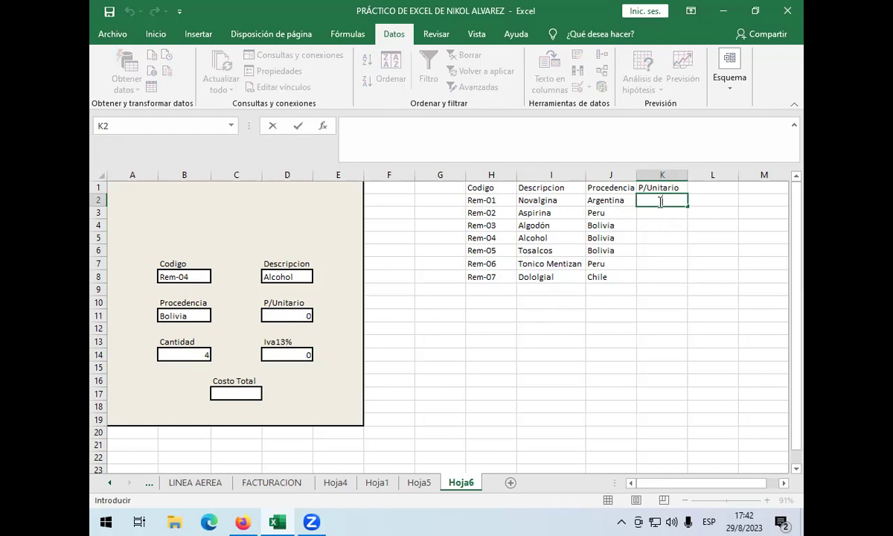
text(2,50 Bs)
key(BackSpace)
key(BackSpace)
key(BackSpace)
key(Return)
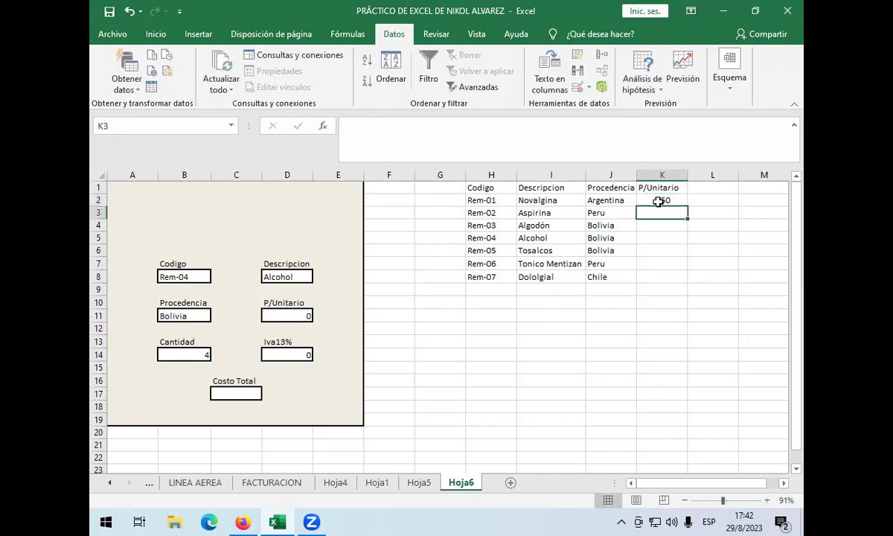
text(3,10)
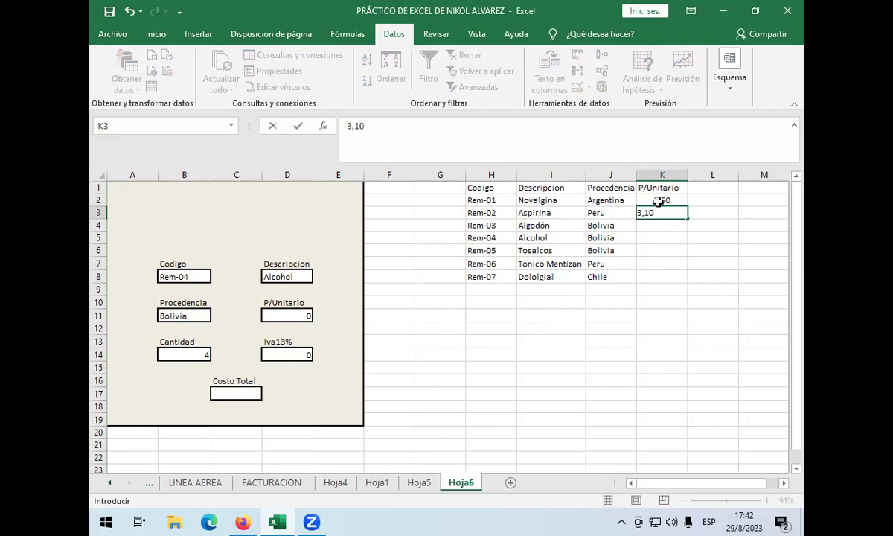
key(Return)
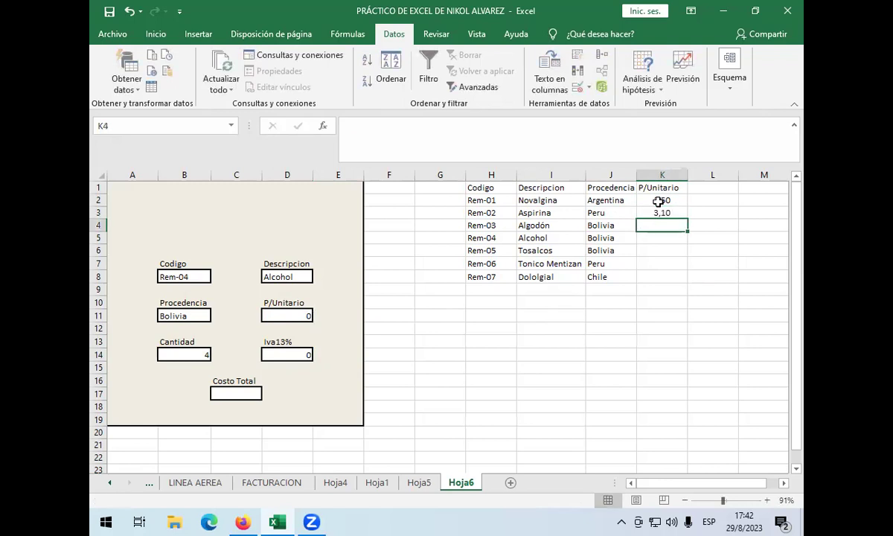
text(5,00)
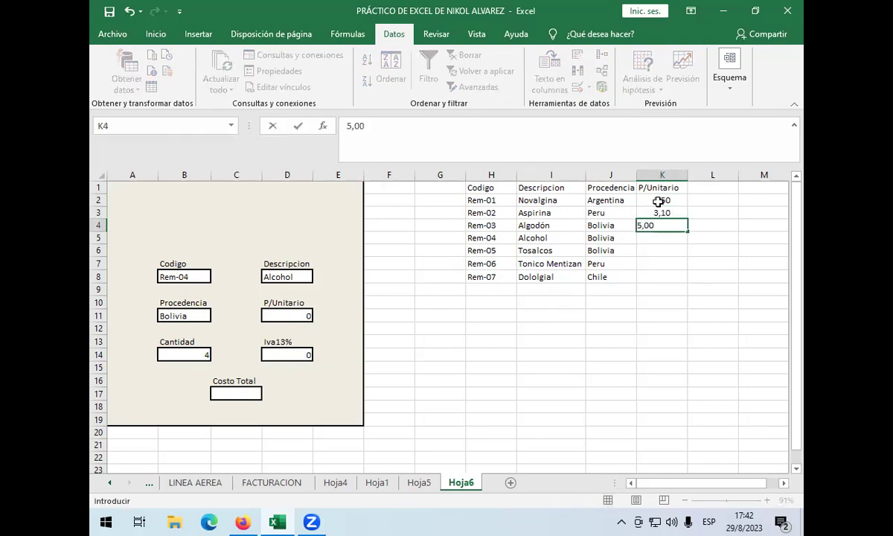
key(Return)
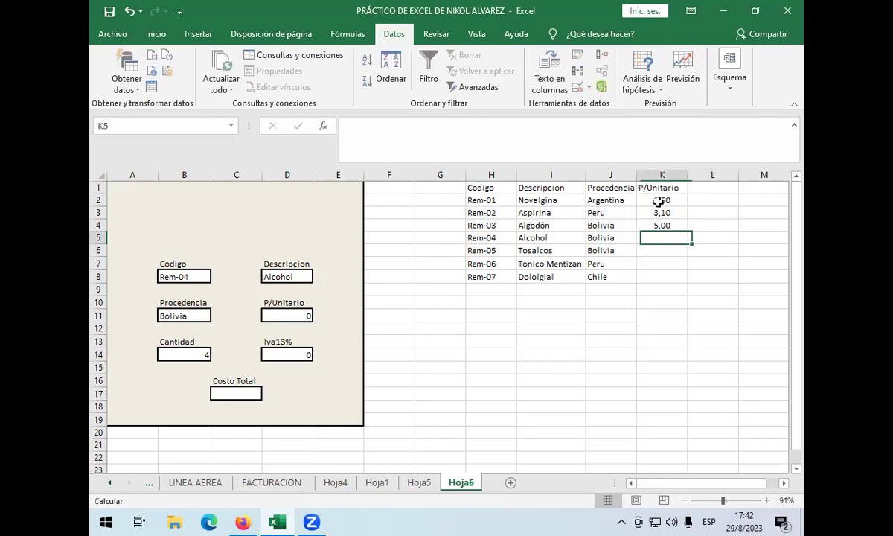
text(1,50)
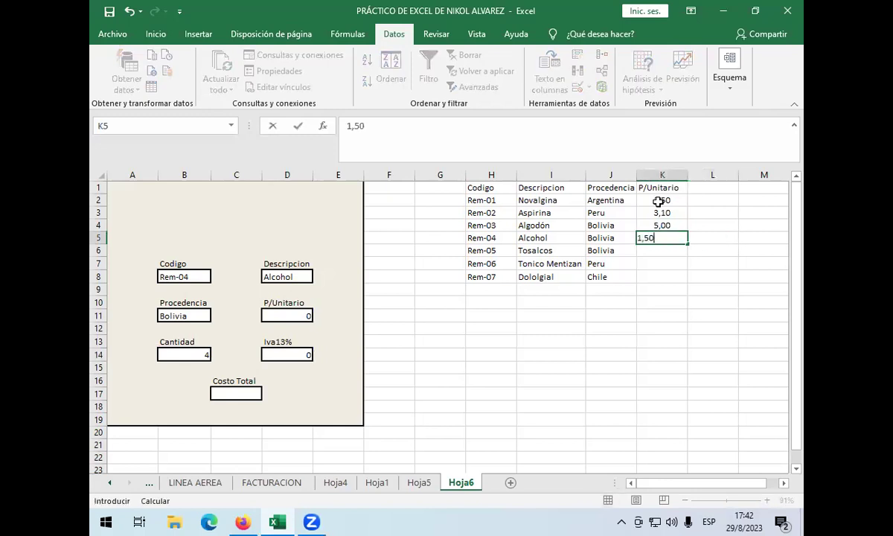
key(Return)
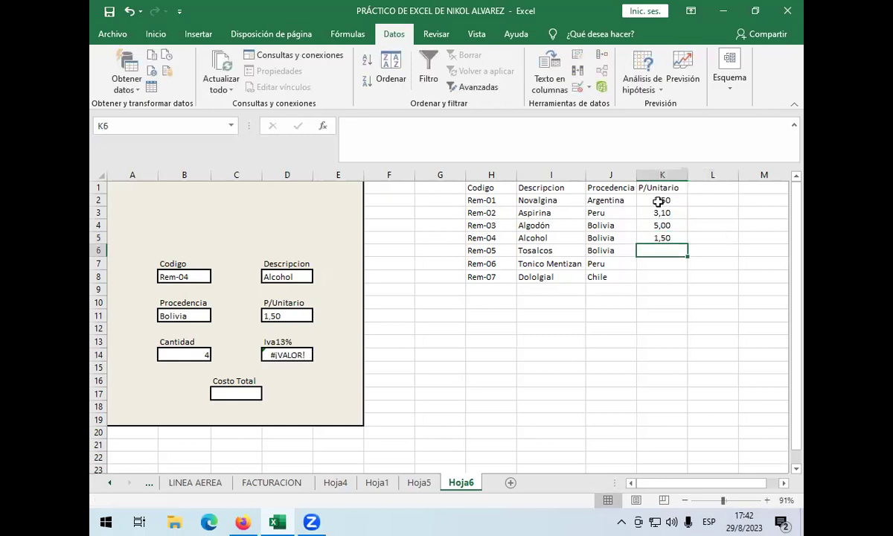
text(4,80)
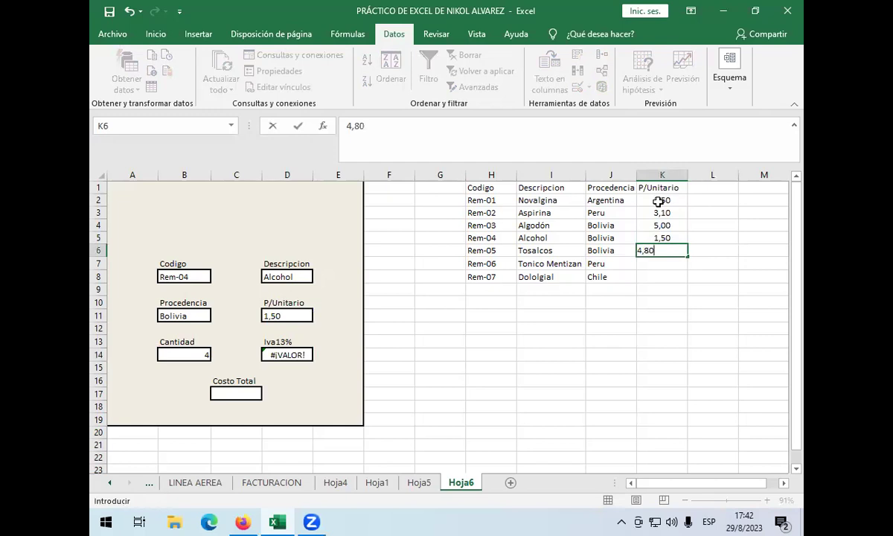
key(Return)
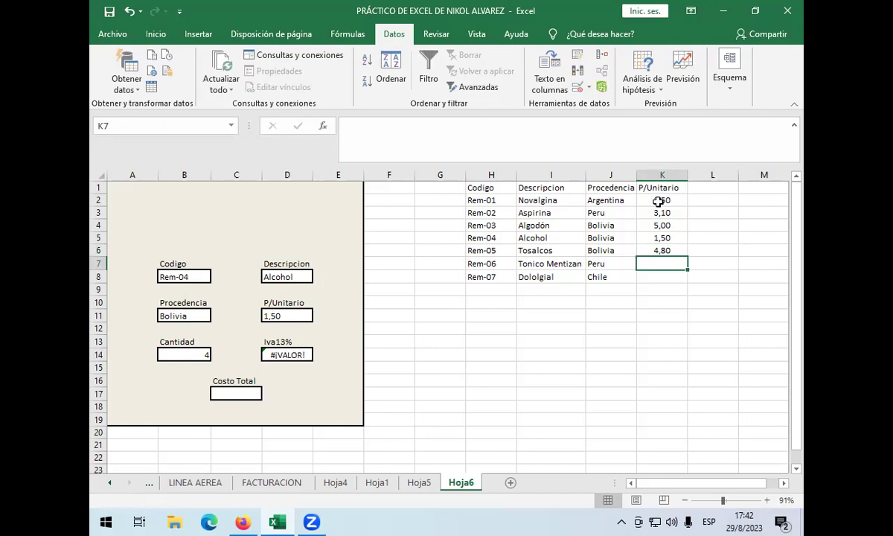
Change the Rem-05 unit price in K6 to 4.80, using a decimal point
click(673, 201)
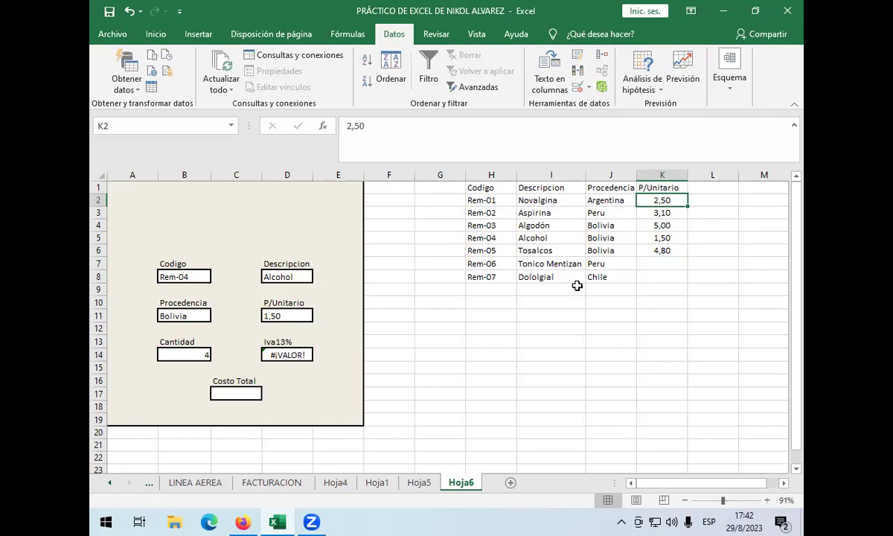
click(664, 251)
double_click(664, 252)
key(BackSpace)
key(BackSpace)
key(BackSpace)
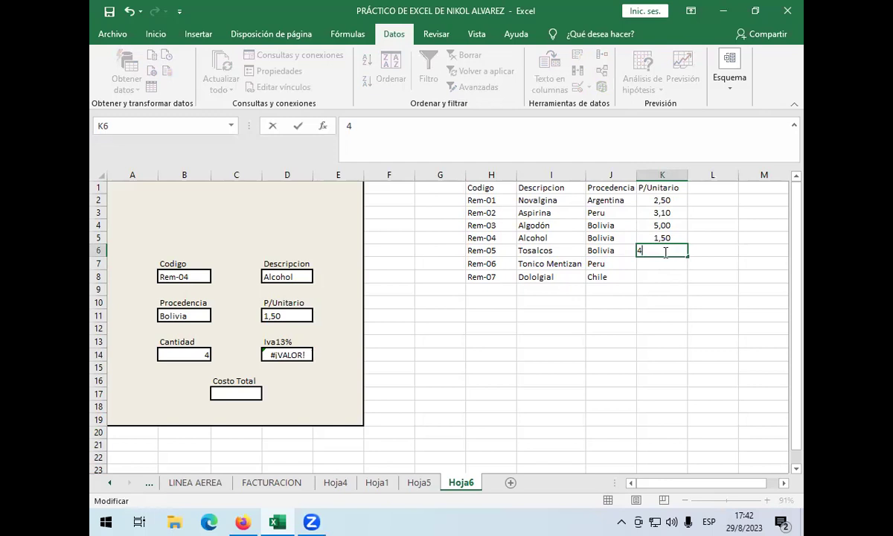
text(.80)
key(Return)
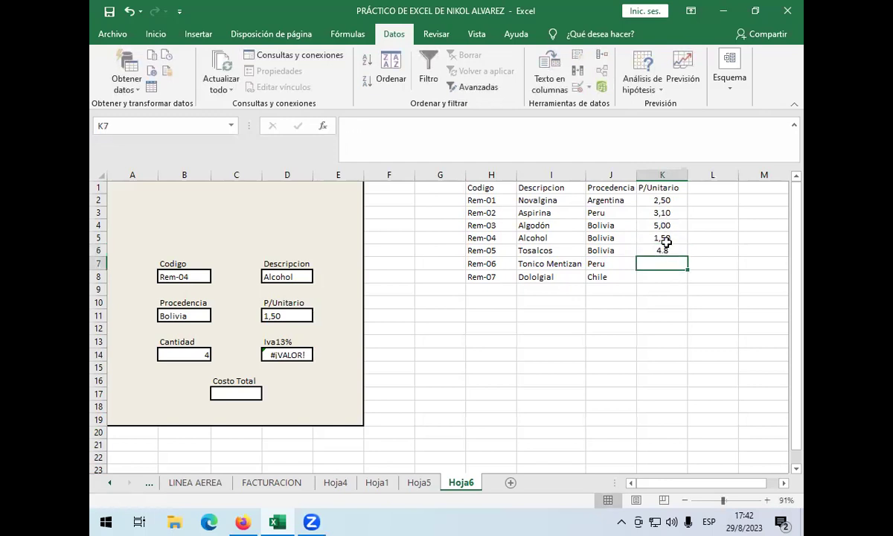
Replace the decimal comma with a point in the Rem-01 unit price in K2, making it 2.50
click(667, 236)
click(667, 199)
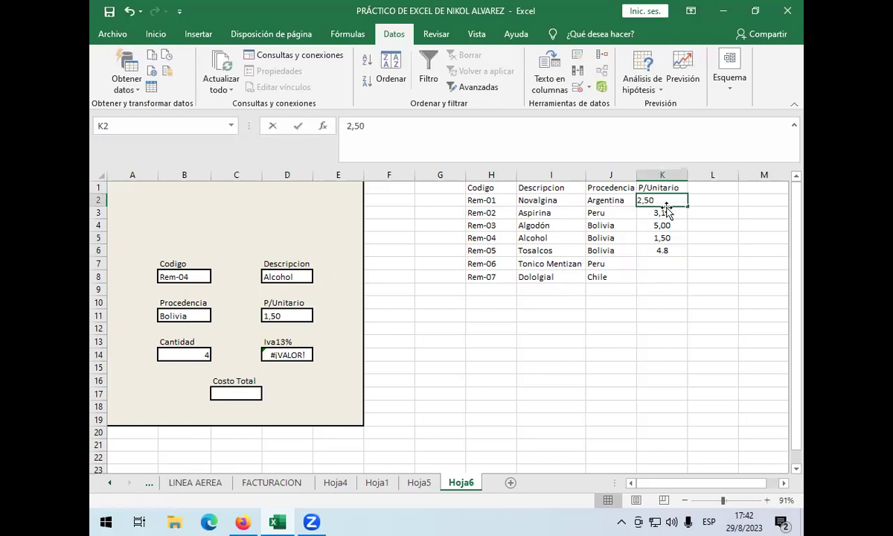
double_click(641, 199)
key(Delete)
text(.)
key(Return)
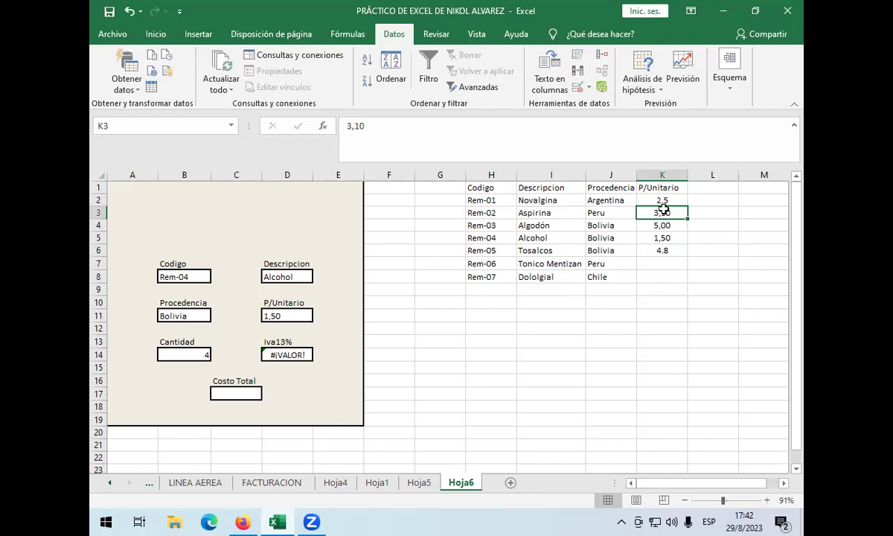
Replace the decimal comma with a point in the Rem-02 unit price in K3, making it 3.10
double_click(662, 213)
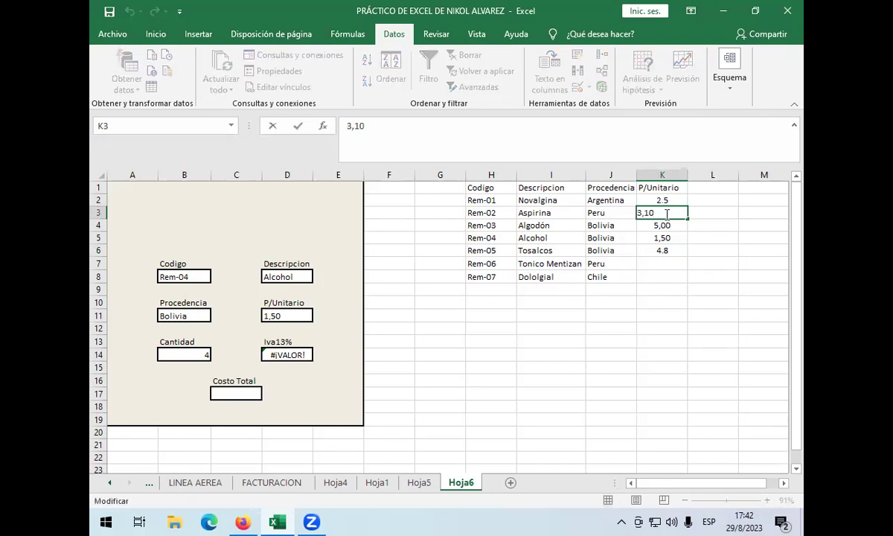
key(BackSpace)
text(.)
key(Return)
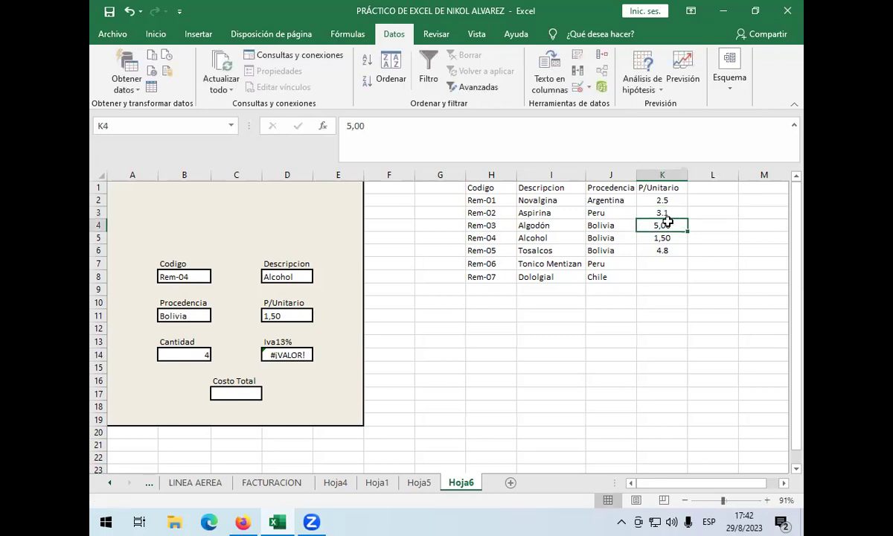
Replace the decimal comma with a point in the Rem-03 unit price in K4, making it 5.00
double_click(663, 225)
key(Left)
key(Left)
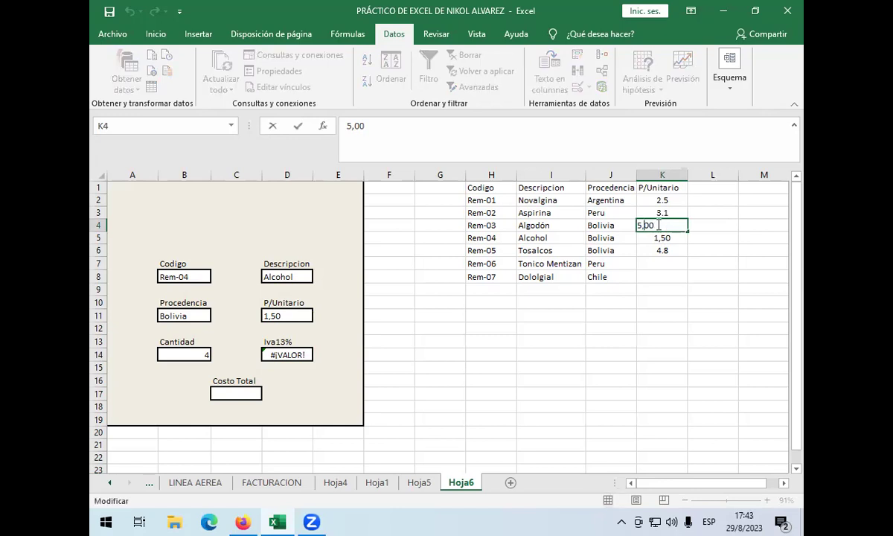
key(BackSpace)
text(.)
key(Return)
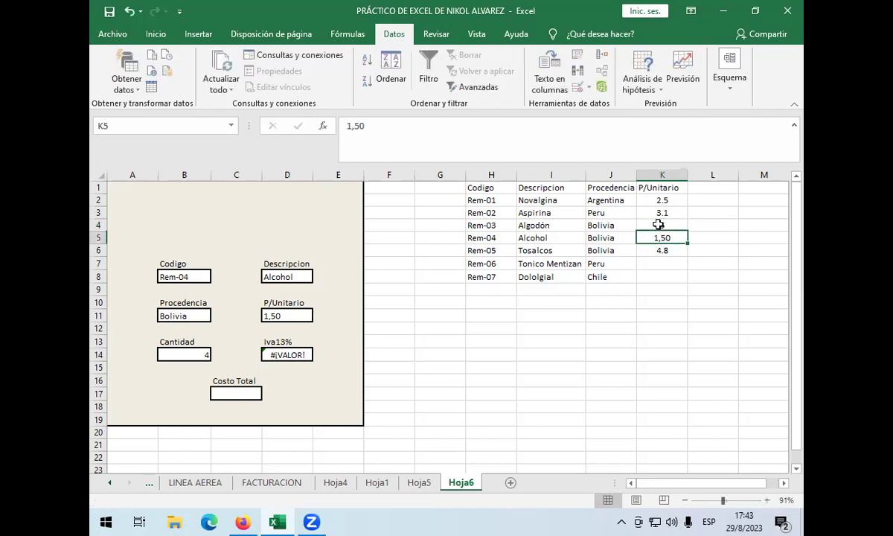
Replace the decimal comma with a point in the Rem-04 unit price in K5, making it 1.50
double_click(663, 238)
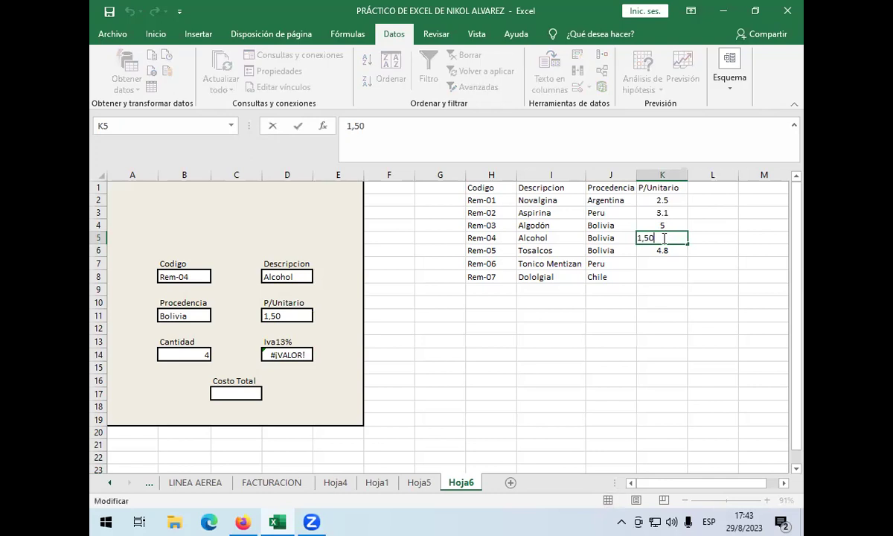
key(BackSpace)
text(.)
key(Return)
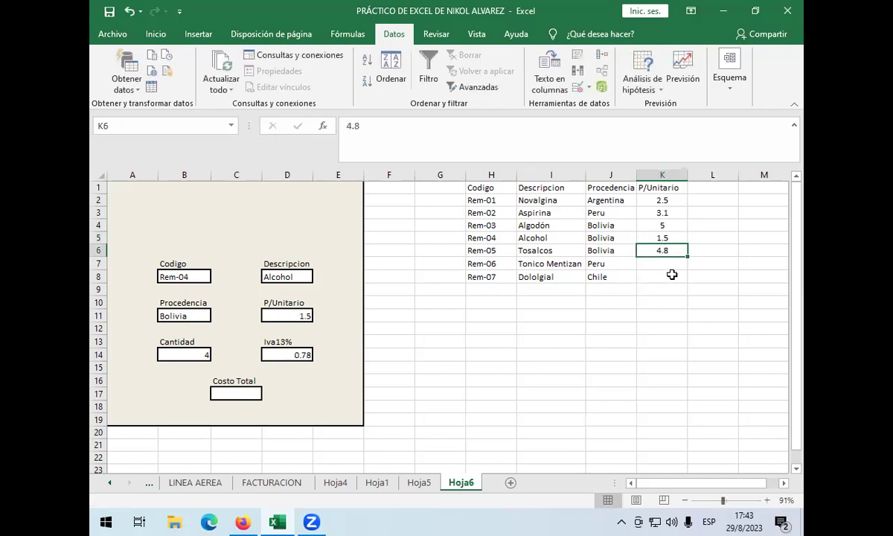
Enter the missing unit prices: 21.30 for Rem-06 in K7 and 5.80 for Rem-07 in K8
click(672, 264)
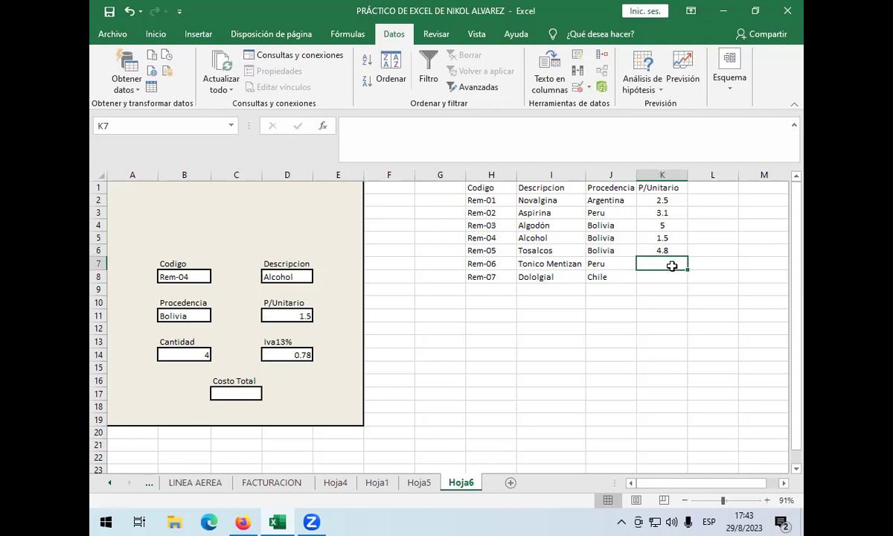
text(21.)
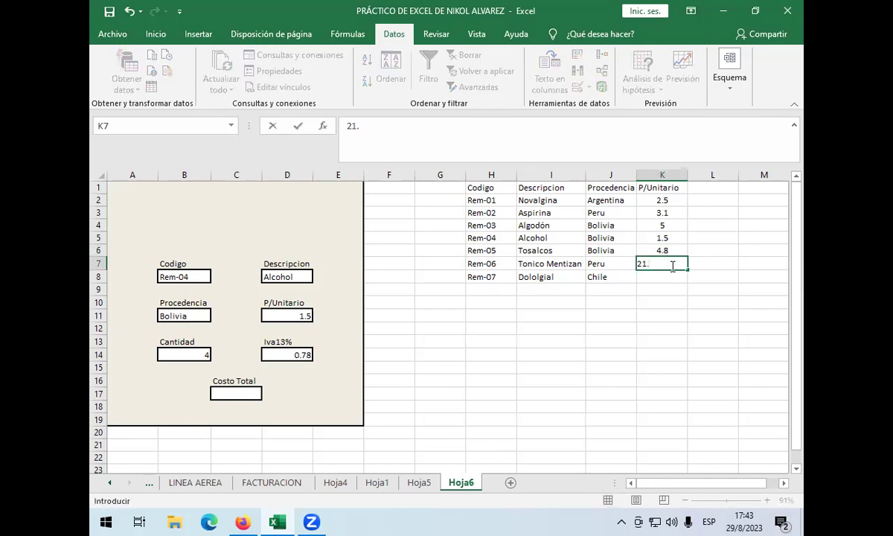
text(30)
key(Return)
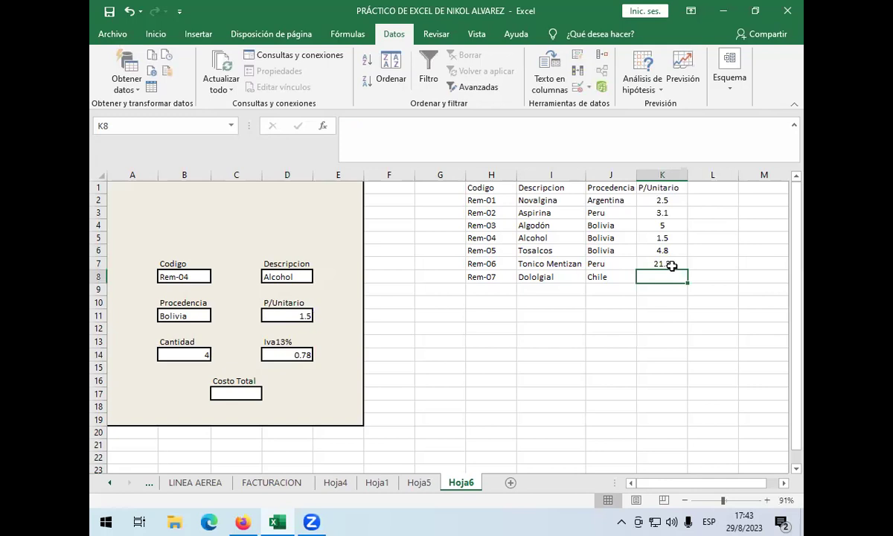
text(5.80)
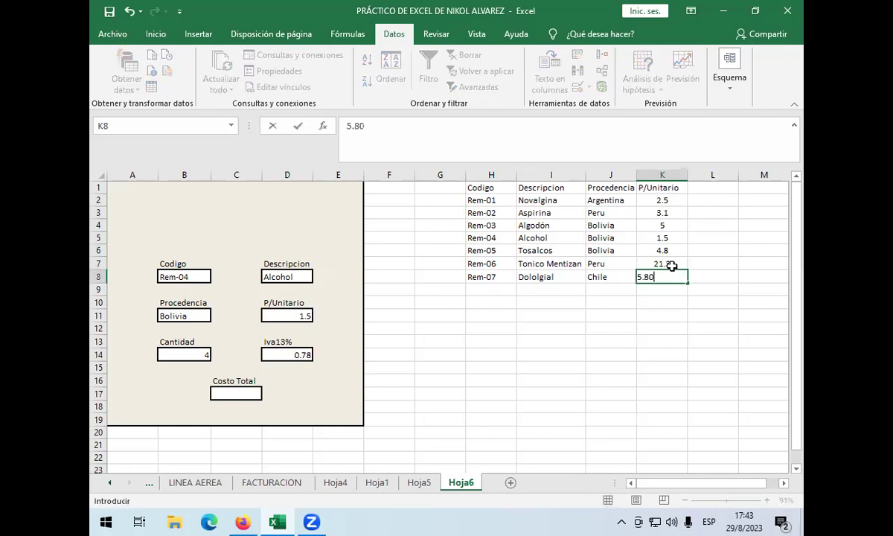
key(Return)
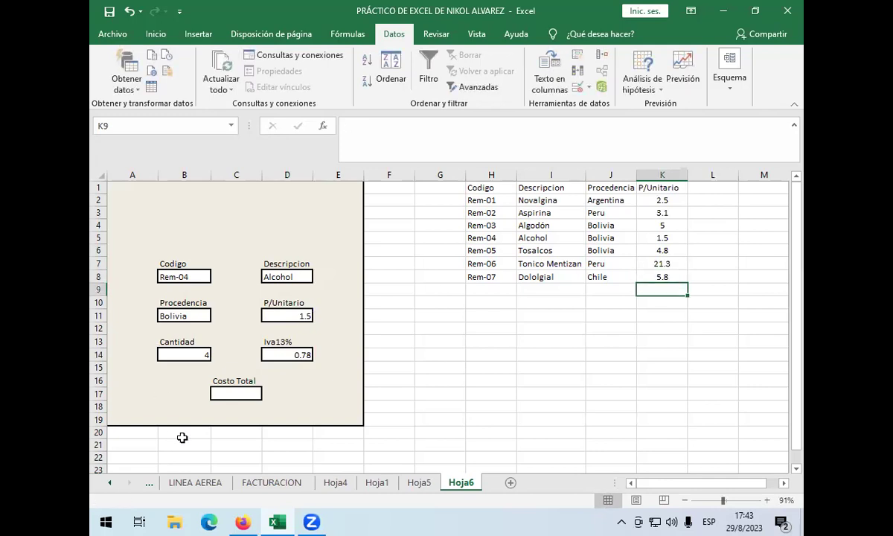
Enter the formula +(D11*B14) in the Costo Total cell C17 to multiply unit price by quantity
click(242, 394)
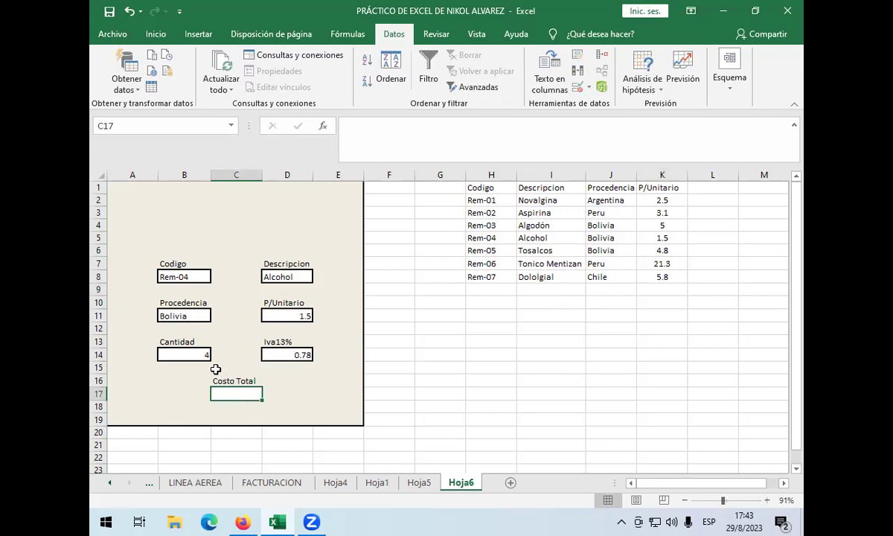
text(+)
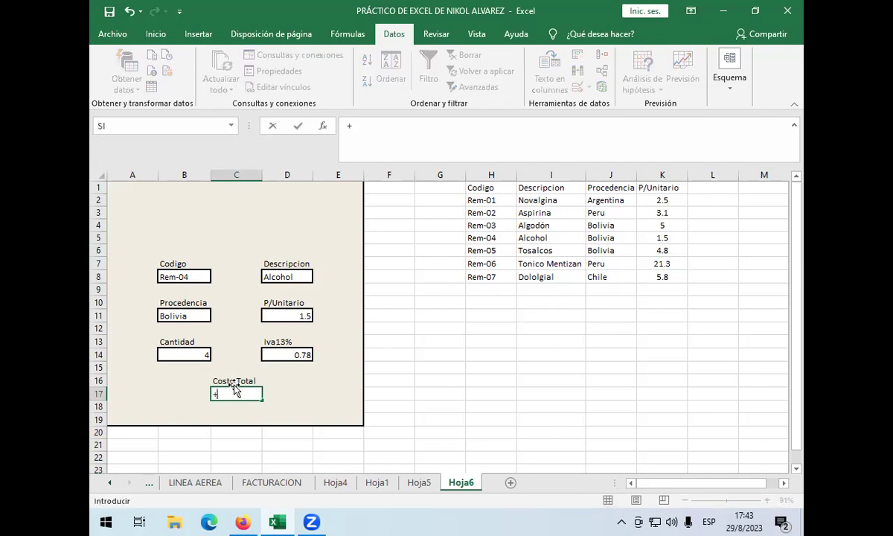
text(()
click(286, 314)
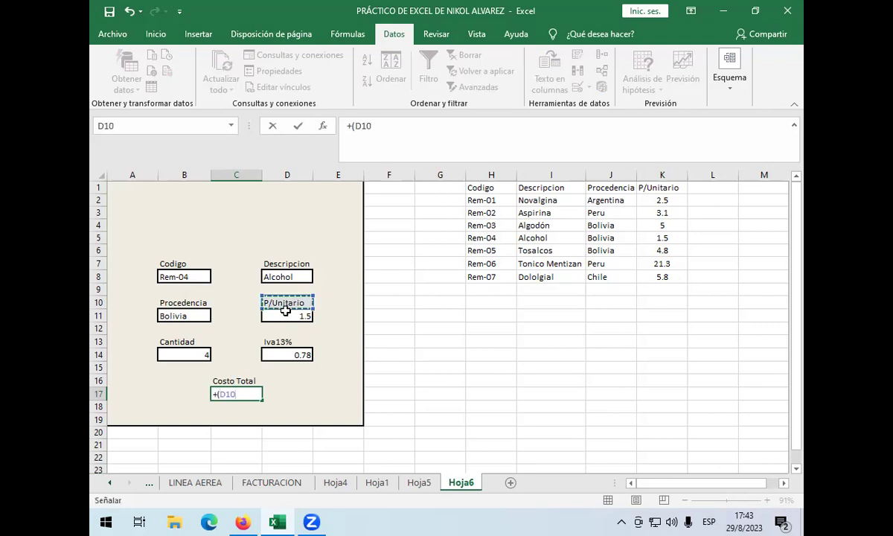
text(*)
click(200, 357)
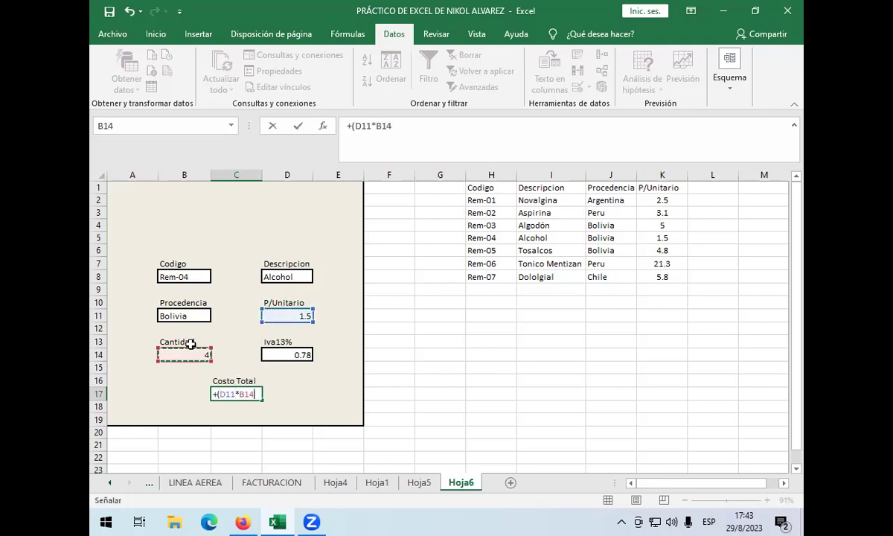
text())
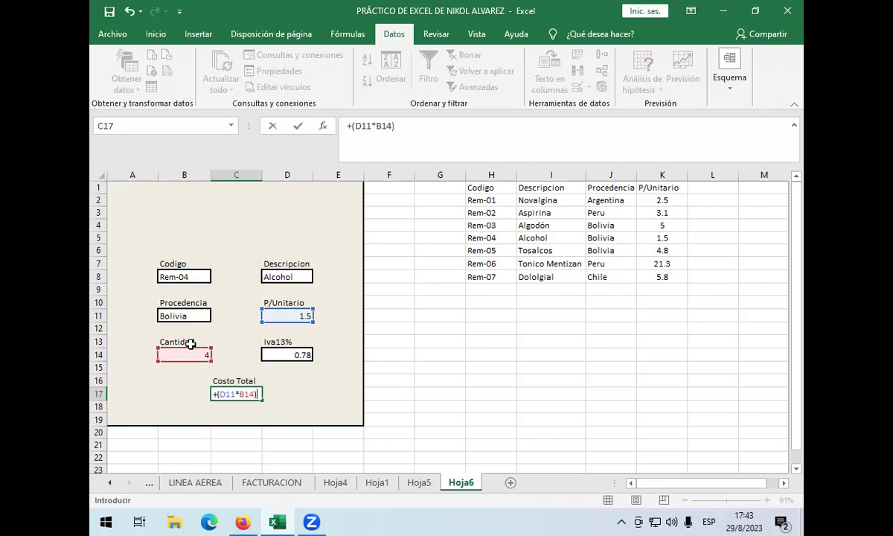
key(Return)
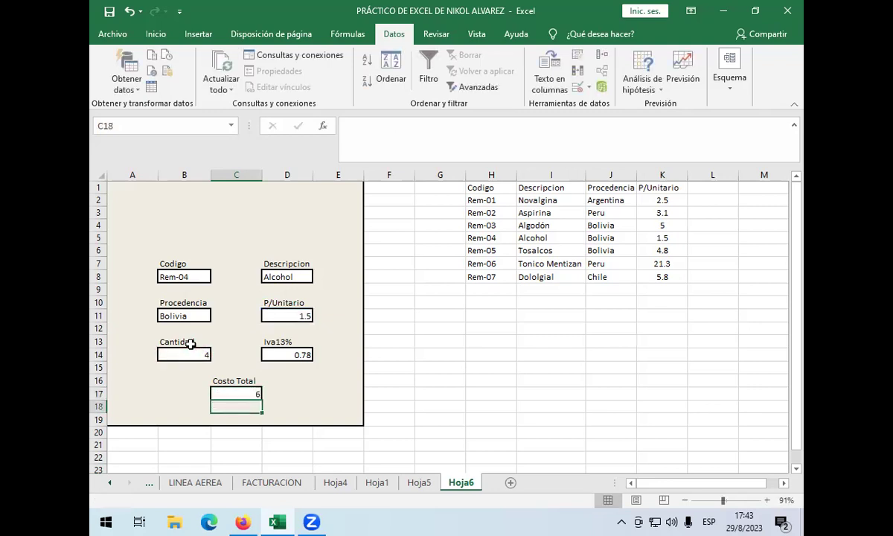
Add the Iva13% amount to the Costo Total formula in C17, making it =+(D11*B14)+D14
click(240, 392)
double_click(240, 392)
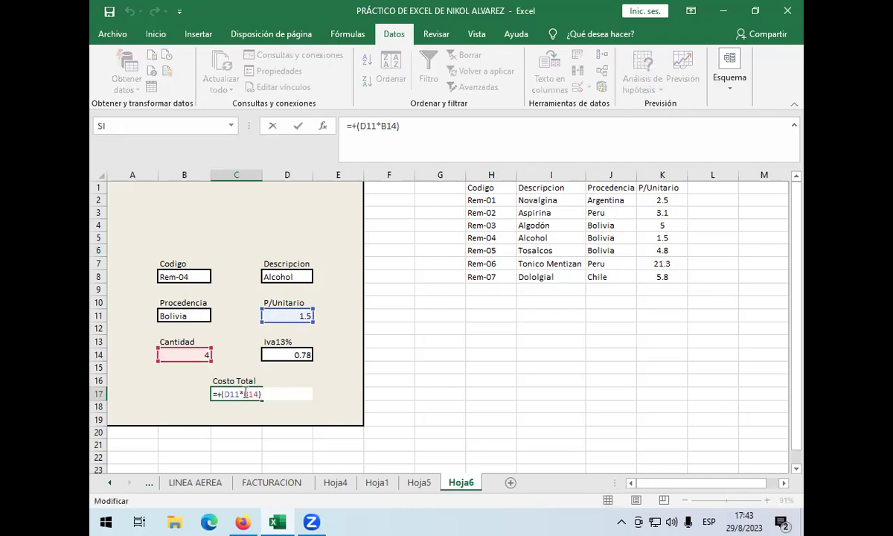
text(+)
click(303, 356)
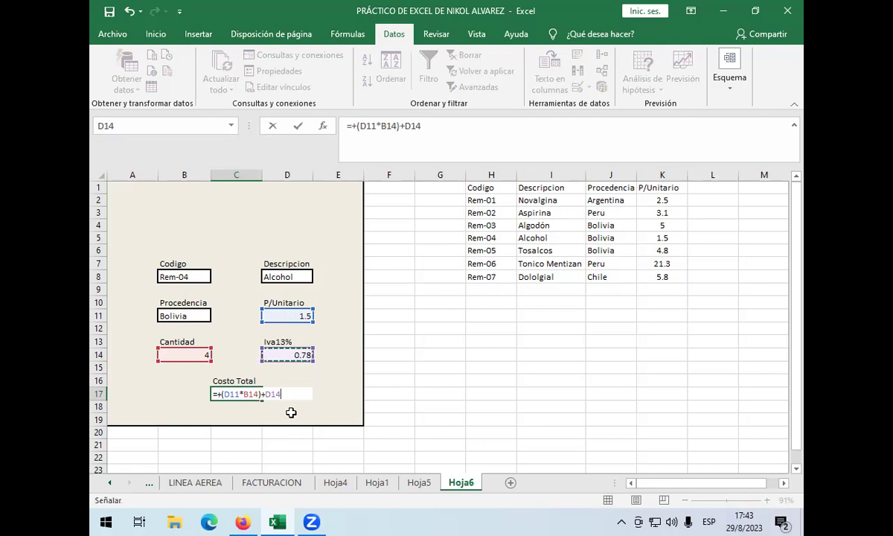
key(Return)
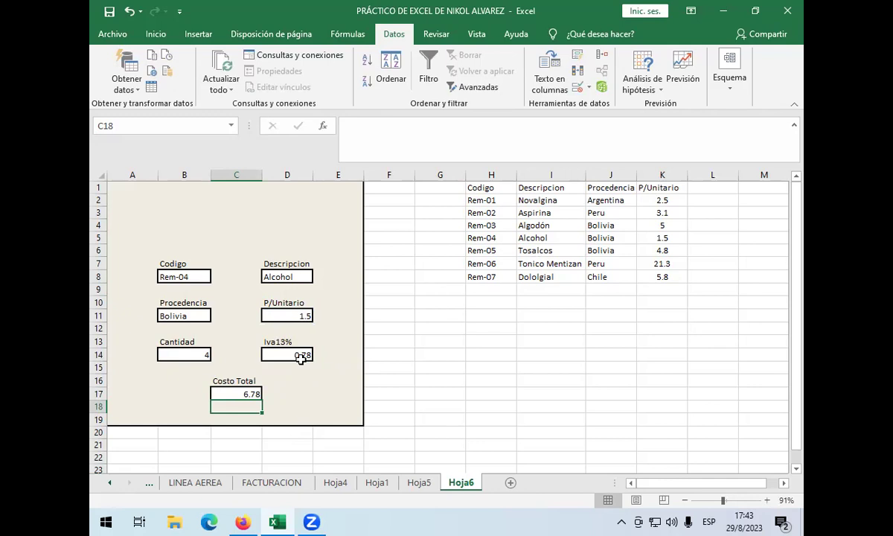
Select cell C2 in the blank area above the form and bring up the commands for inserting an object
click(201, 221)
click(224, 199)
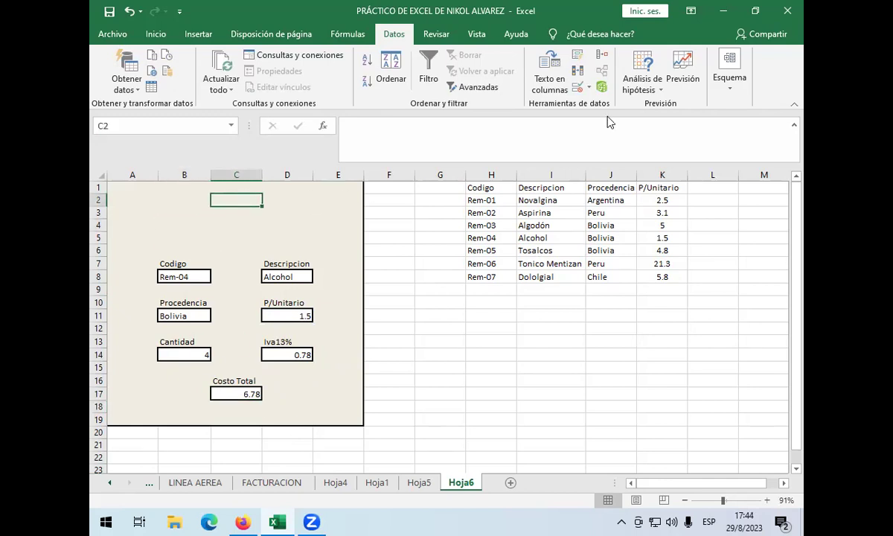
click(198, 34)
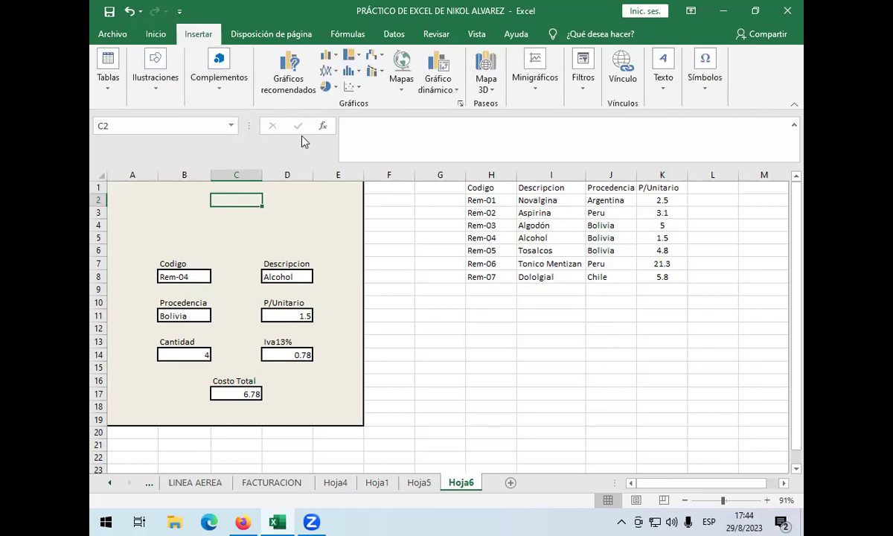